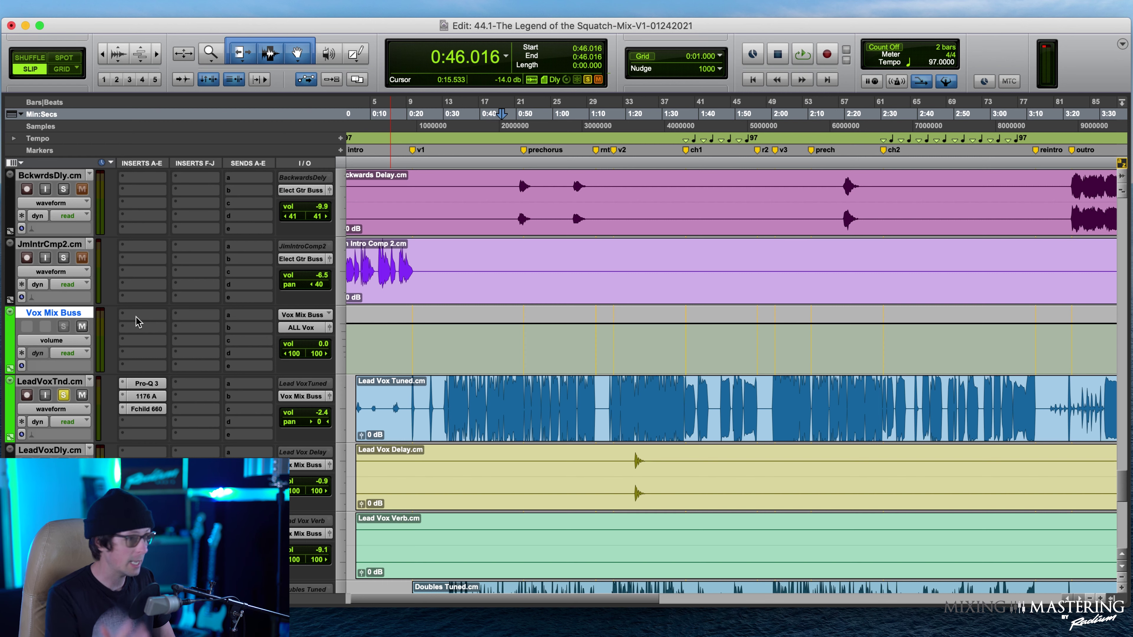
Step: Insert FabFilter Pro-Q 3 on the Vox Mix Buss and add a 24 dB/oct low cut somewhat above 45 Hz
left_click(162, 327)
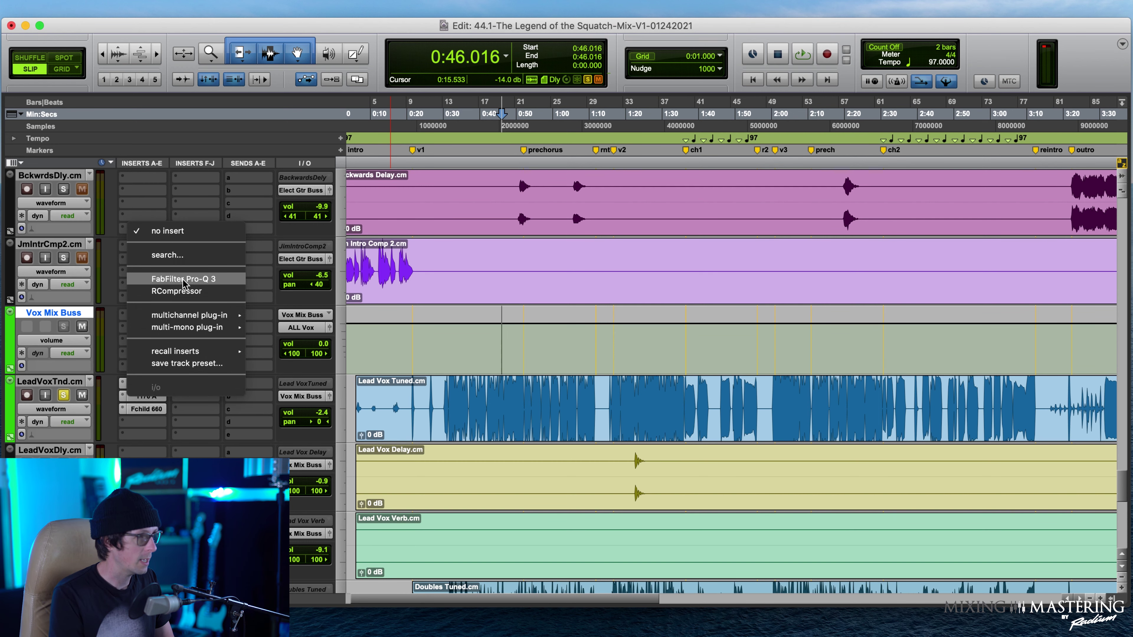
left_click(183, 280)
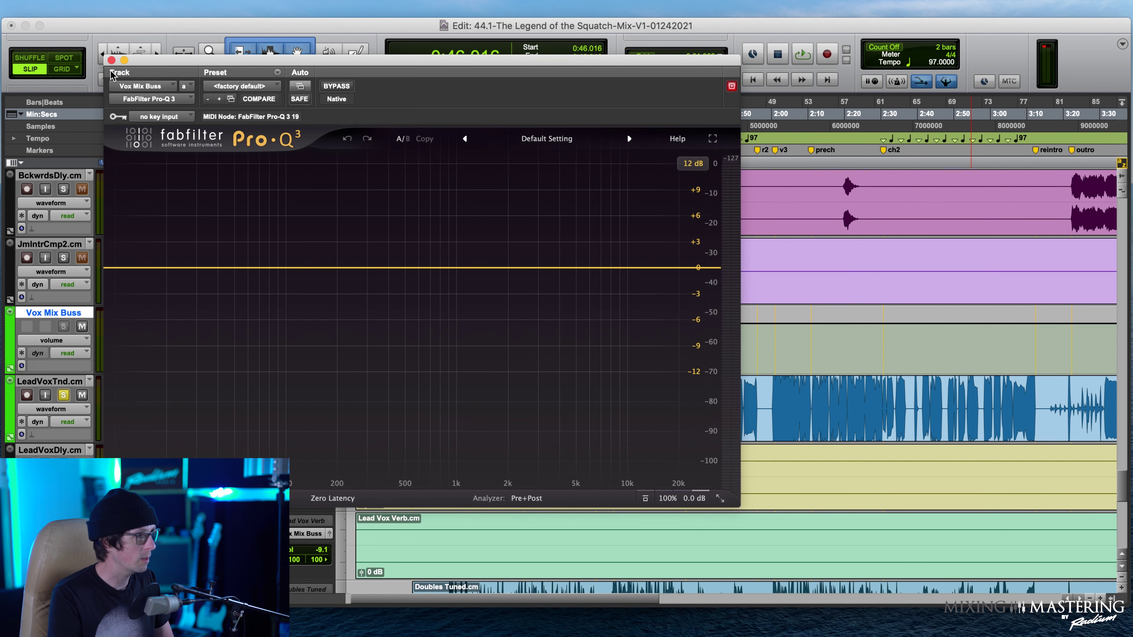
left_click(163, 266)
left_click_drag(162, 266, 227, 274)
left_click(226, 252)
left_click(248, 314)
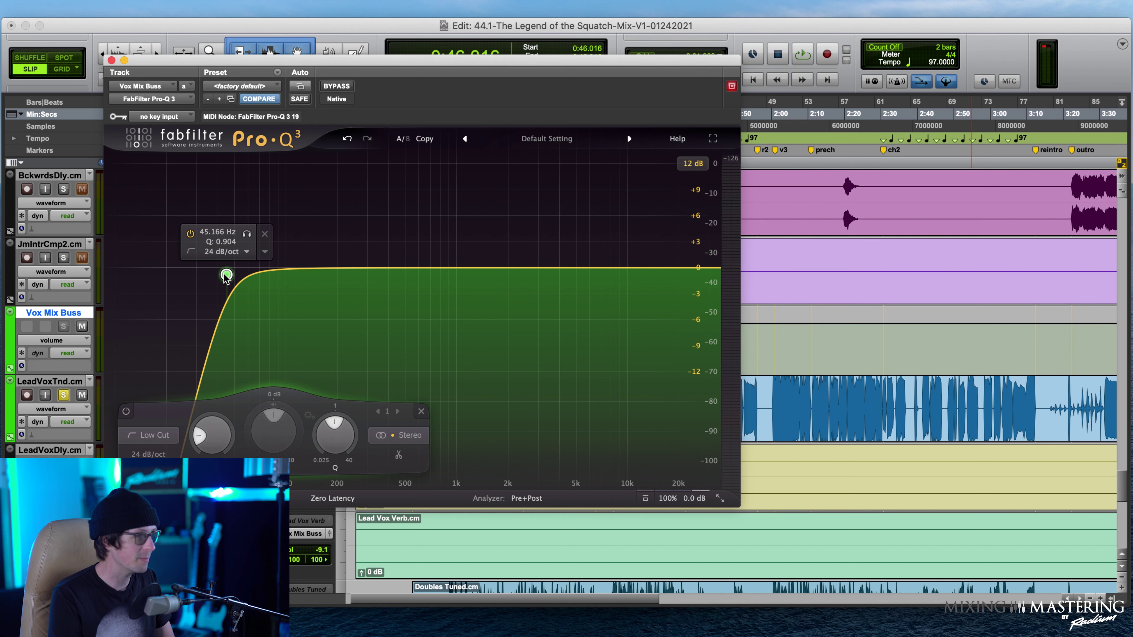
left_click_drag(225, 275, 249, 276)
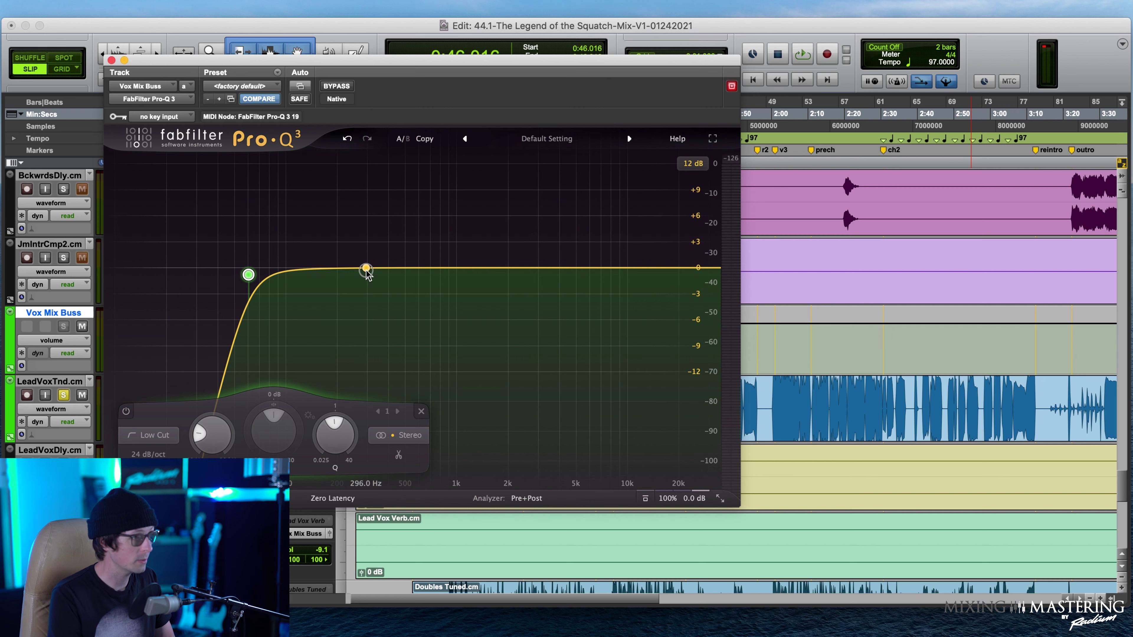
Step: Add a bell band cutting about 1.2 dB at about 293 Hz in the Vox Mix Buss EQ, then close it
left_click_drag(365, 271, 365, 280)
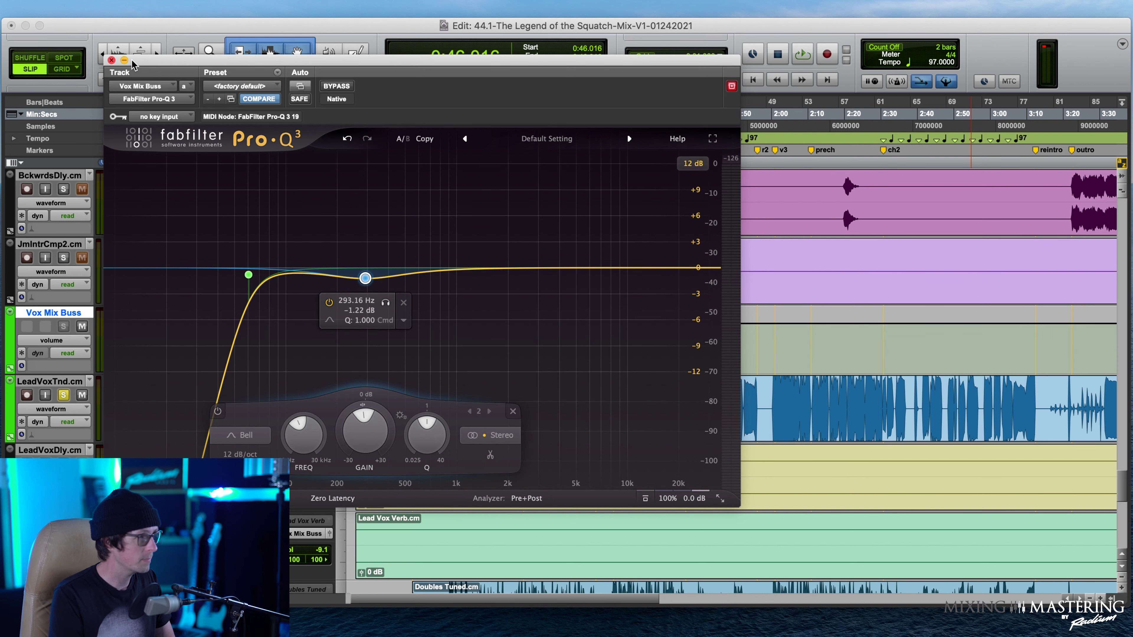
left_click(111, 59)
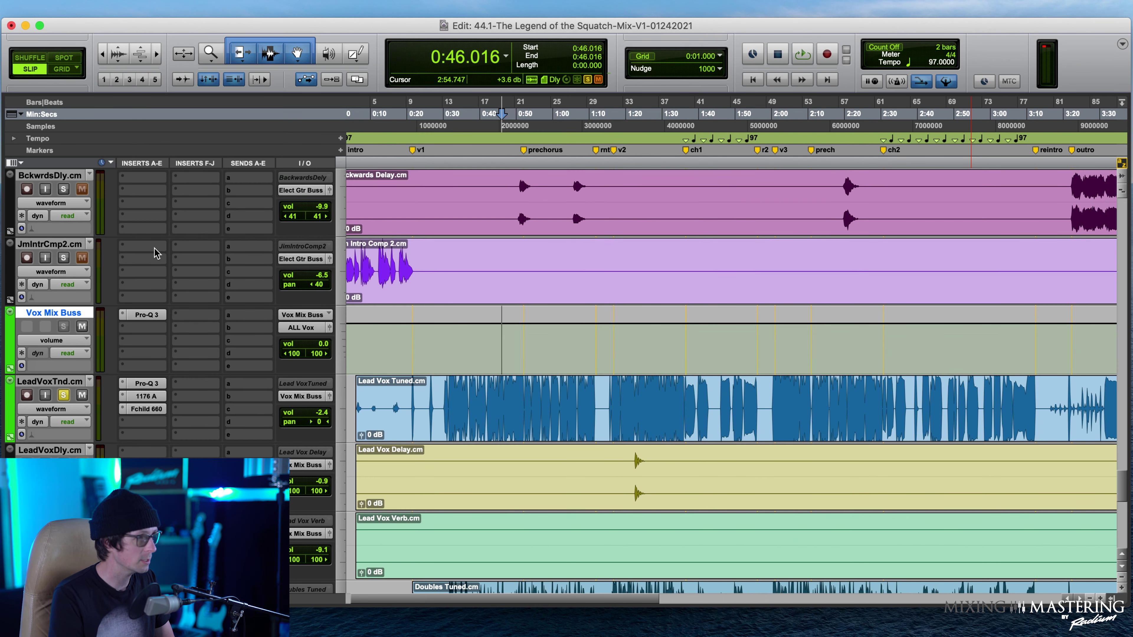
Step: Find the stereo bx_townhouse Buss Compressor and insert it after the EQ on the Vox Mix Buss, with its window clear of the tracks
left_click(131, 331)
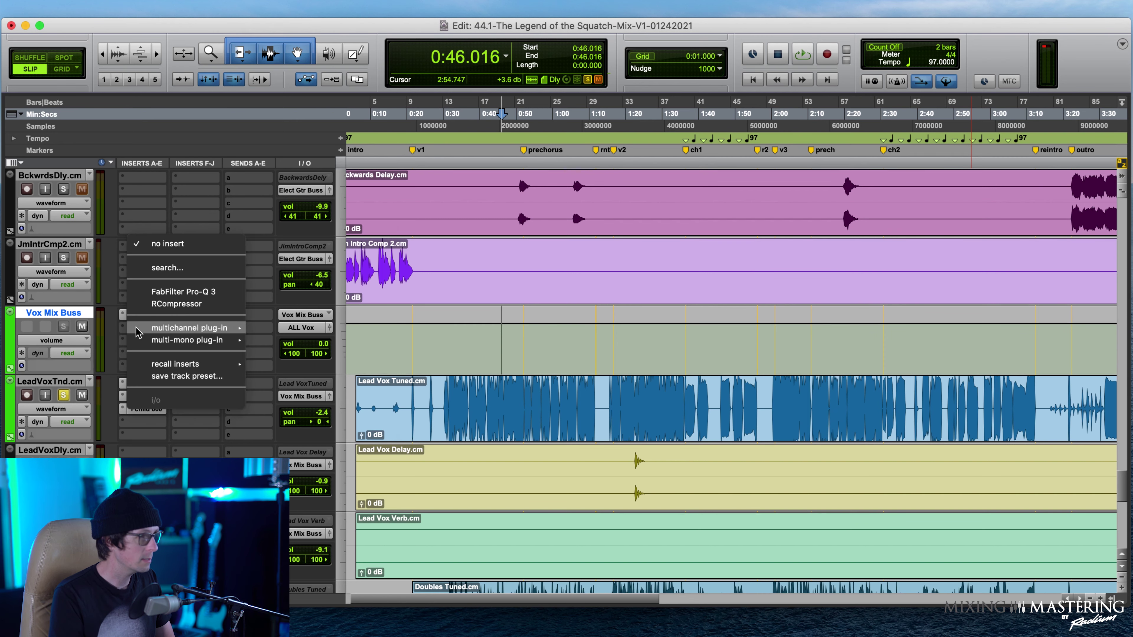
mouse_move(173, 334)
key("Escape")
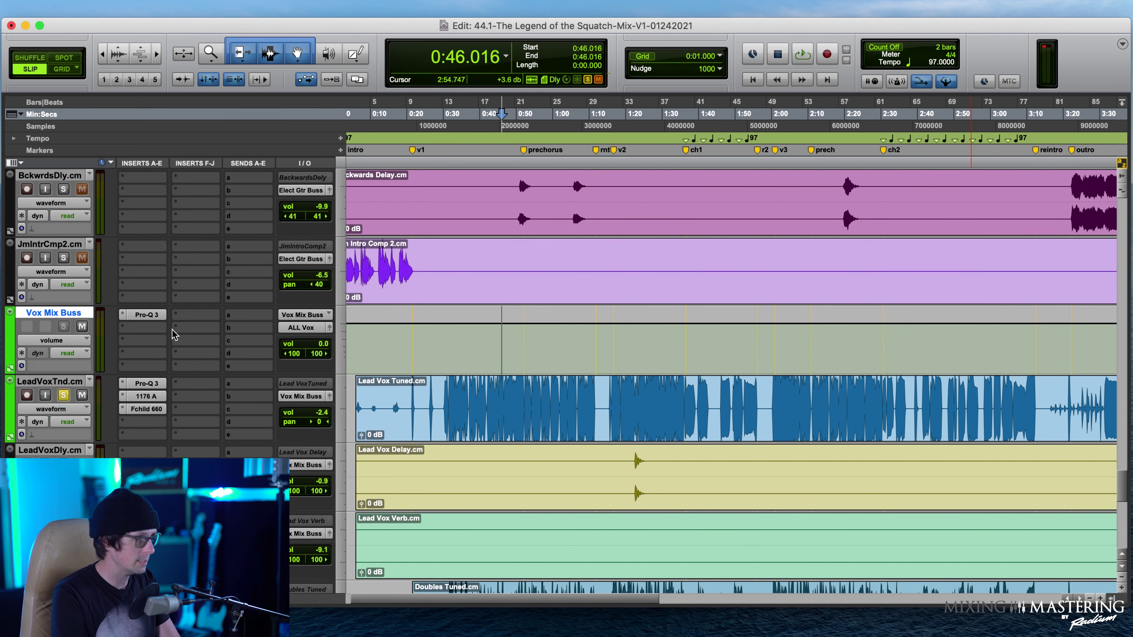
type("towns")
key("BackSpace")
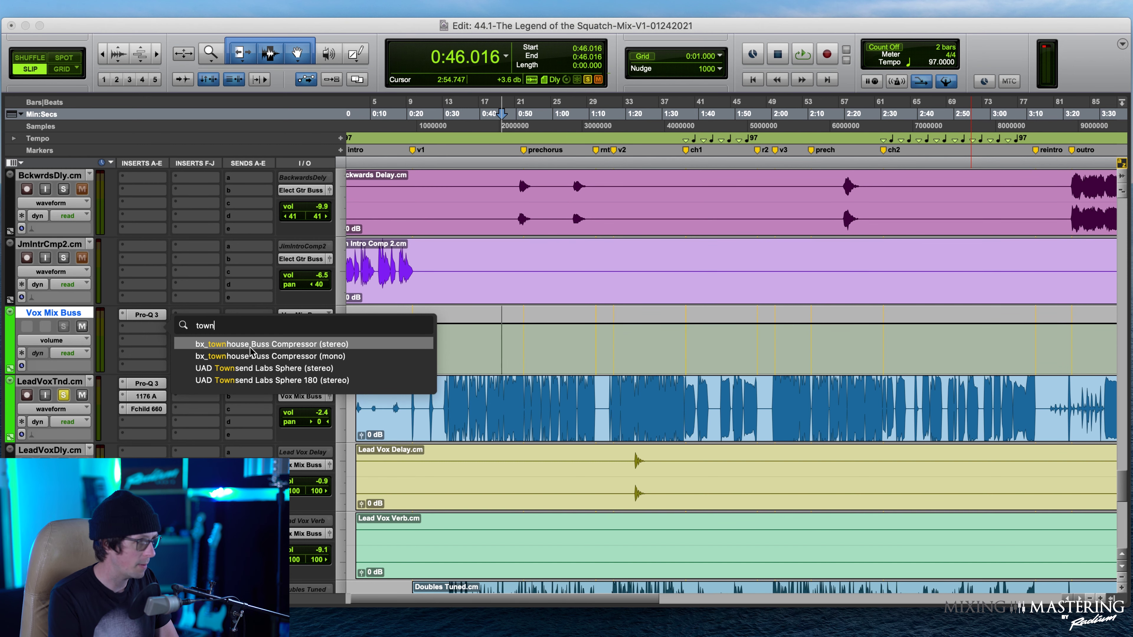
left_click(250, 347)
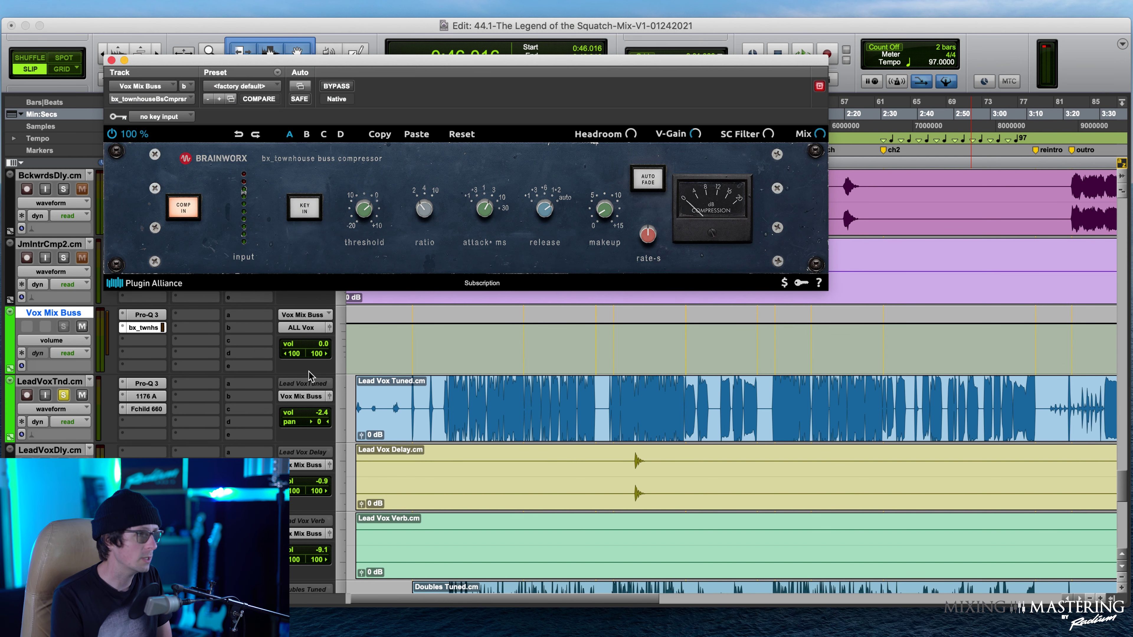
left_click_drag(523, 61, 530, 188)
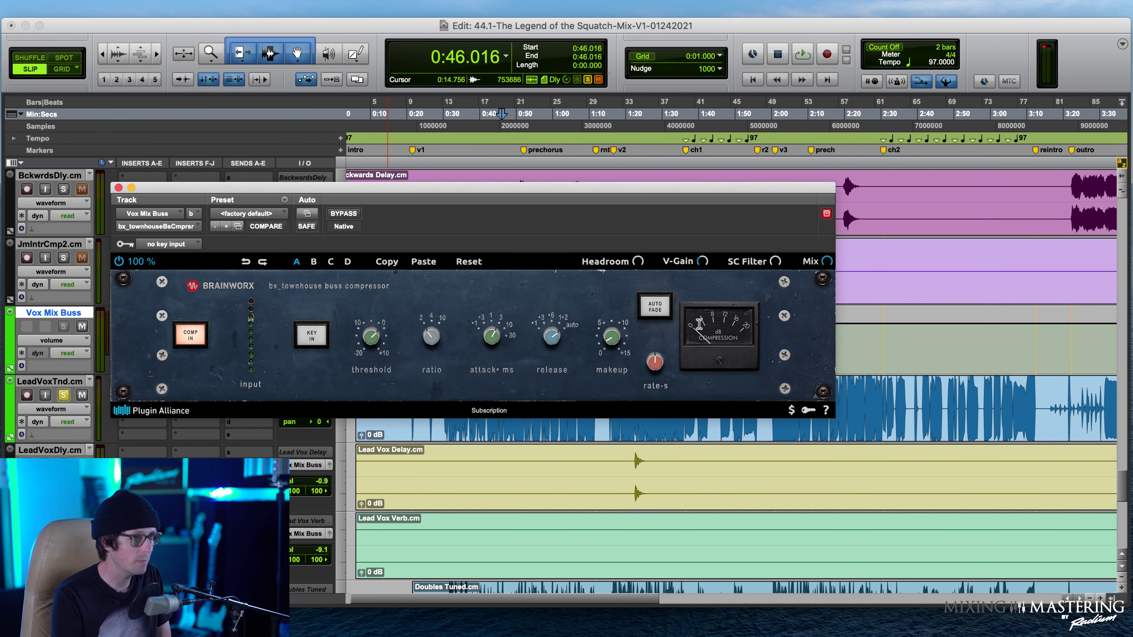
left_click_drag(701, 189, 678, 183)
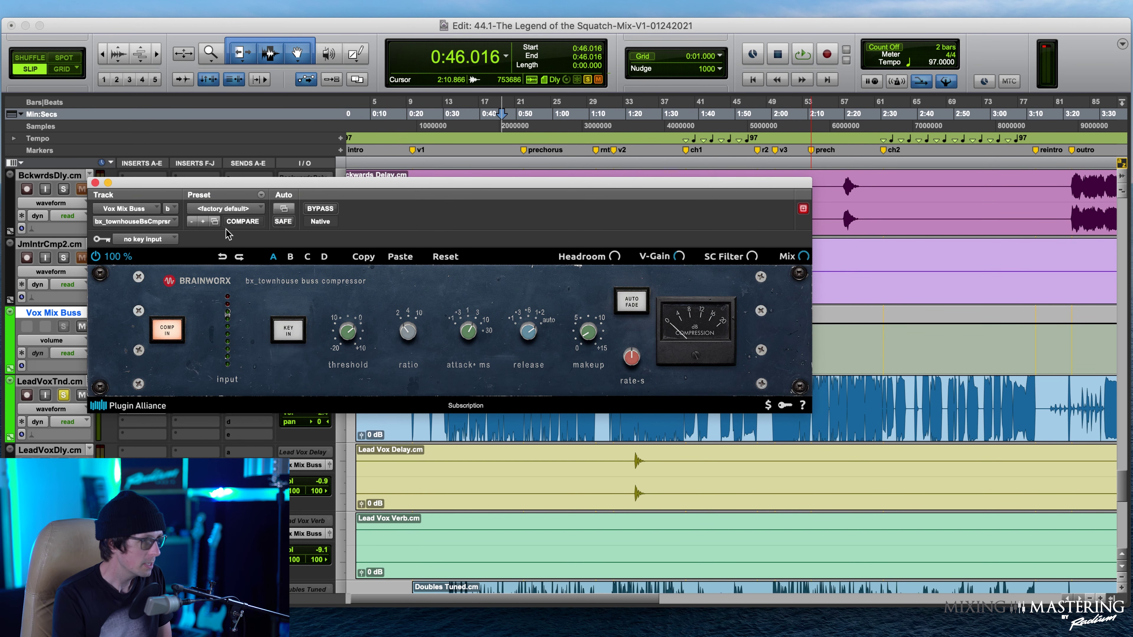
left_click_drag(211, 184, 219, 59)
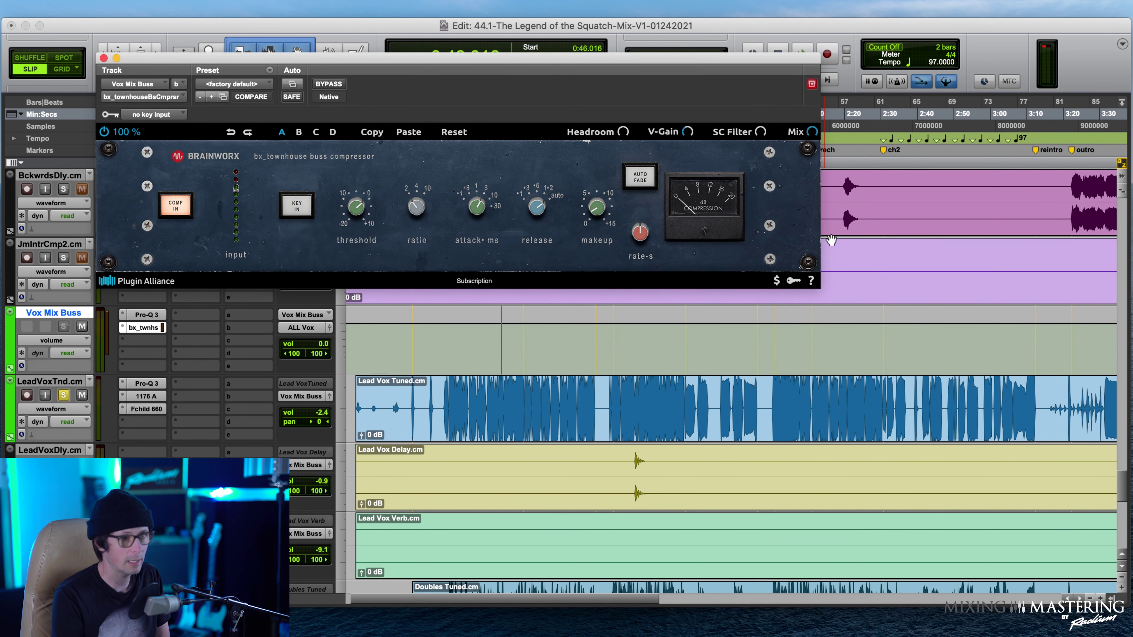
Step: Play the tuned lead vocal from about 0:37.9 and lower the buss compressor's threshold
left_click(471, 409)
key("space")
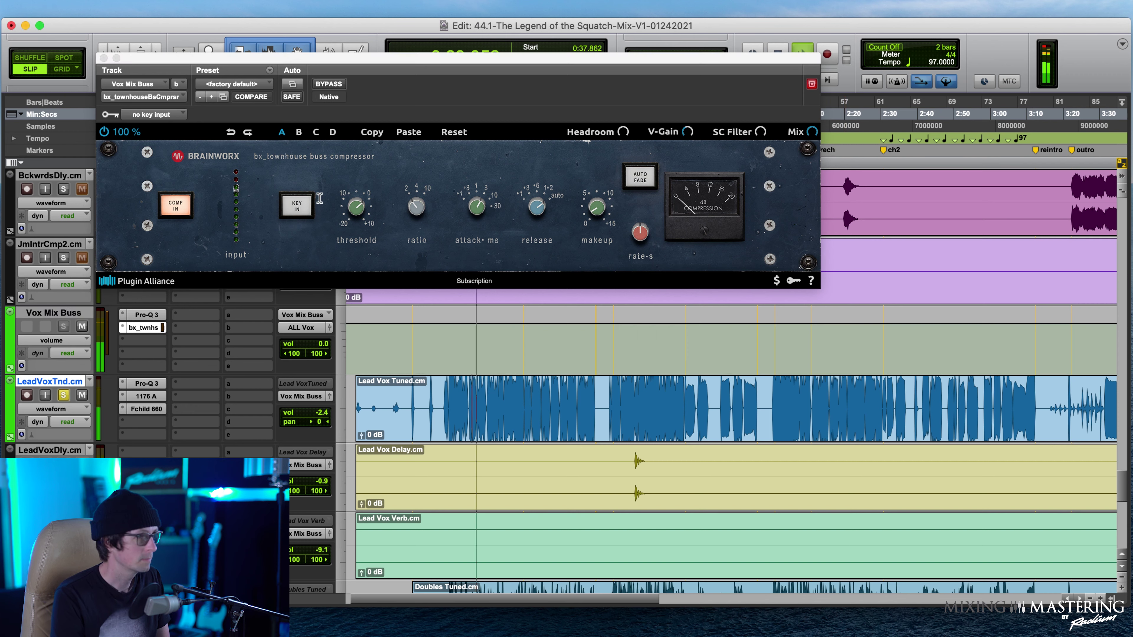
left_click_drag(356, 207, 342, 229)
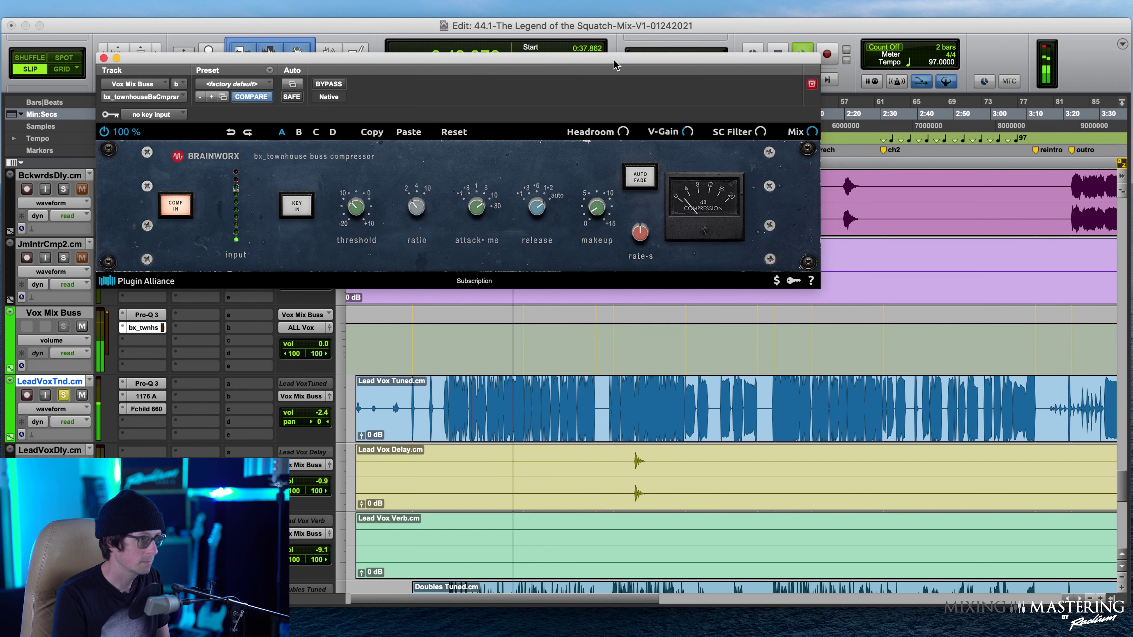
Step: Raise the buss compressor's makeup gain to about 2.7 dB, close the plug-in and stop playback
left_click_drag(614, 64, 563, 77)
left_click_drag(545, 218, 544, 208)
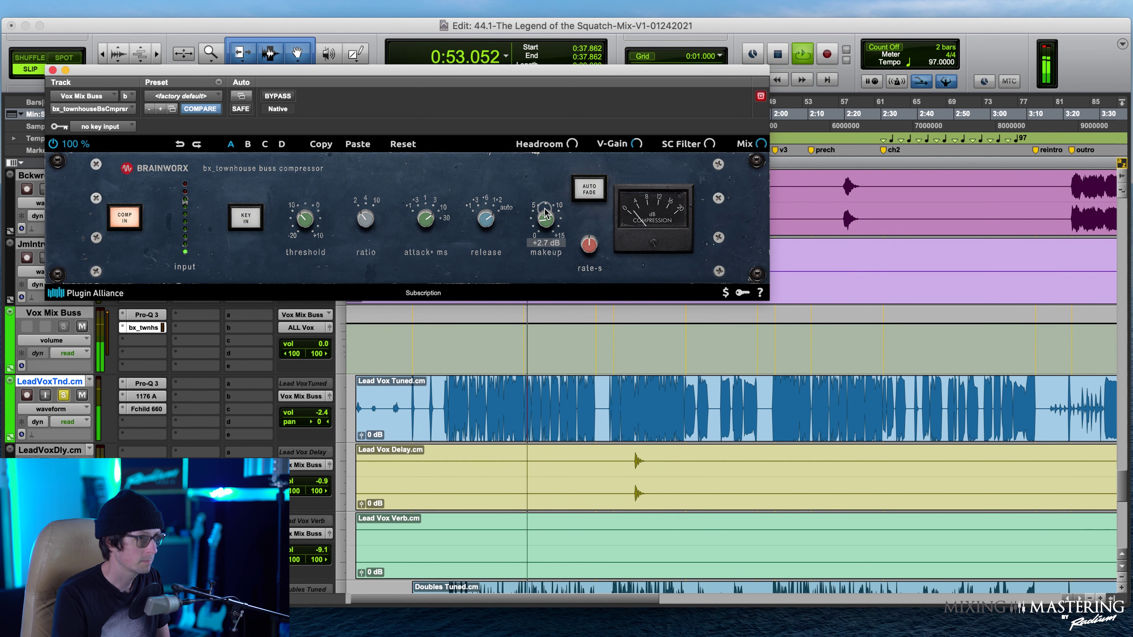
left_click_drag(544, 208, 542, 209)
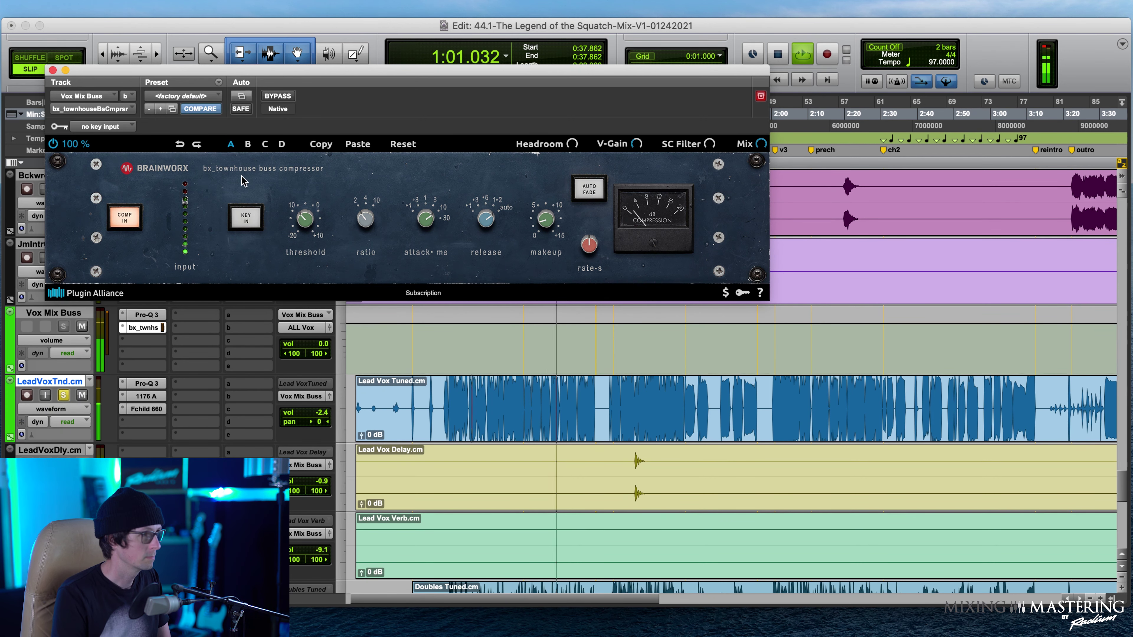
left_click(53, 70)
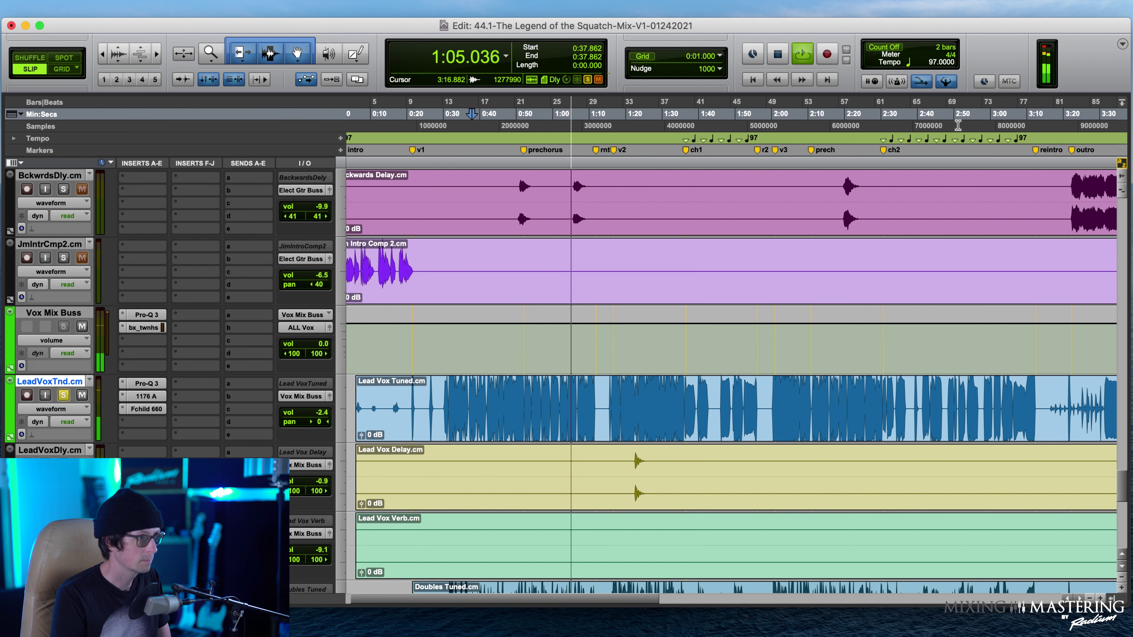
key("space")
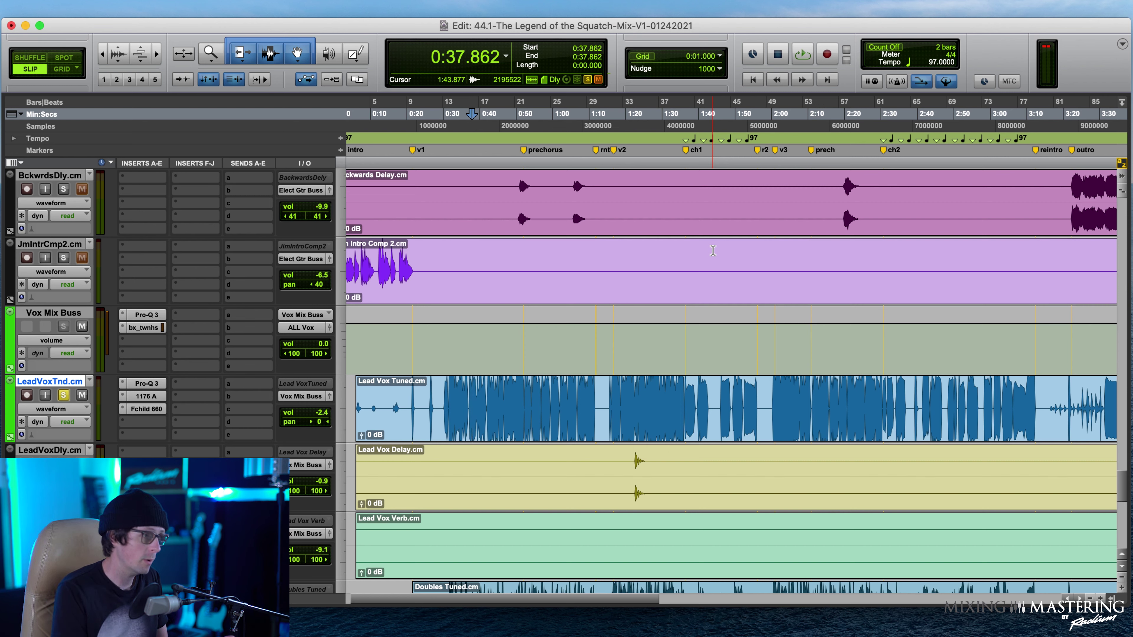
Step: Start a session data import from Seedsquatch_Rainbow_Mix_V2-01092020.ptx
left_click(140, 425)
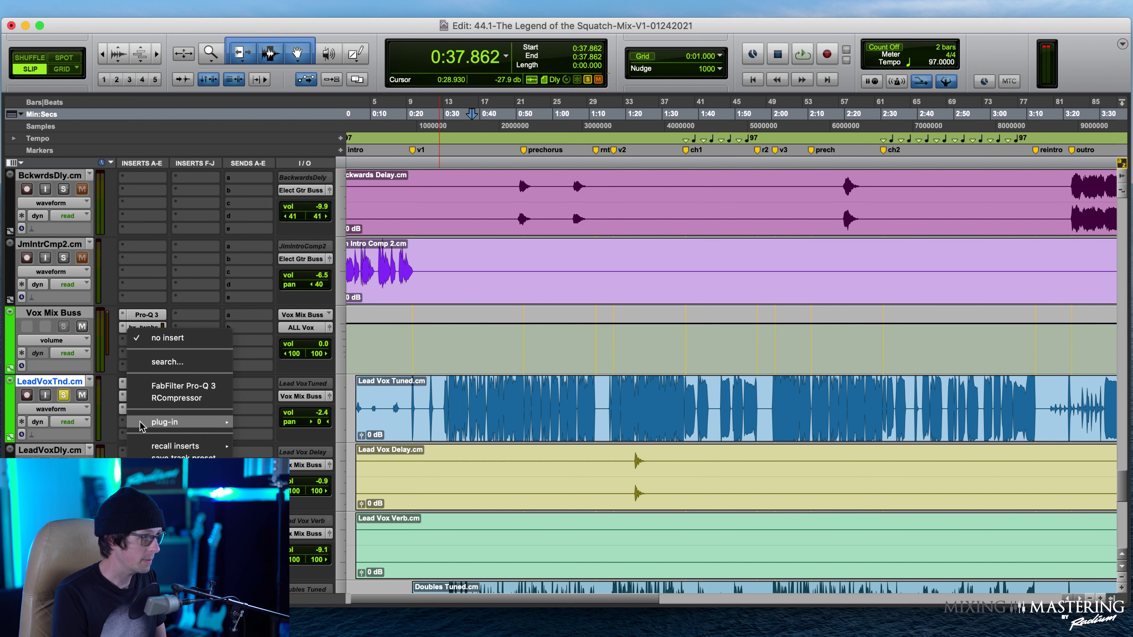
left_click(194, 265)
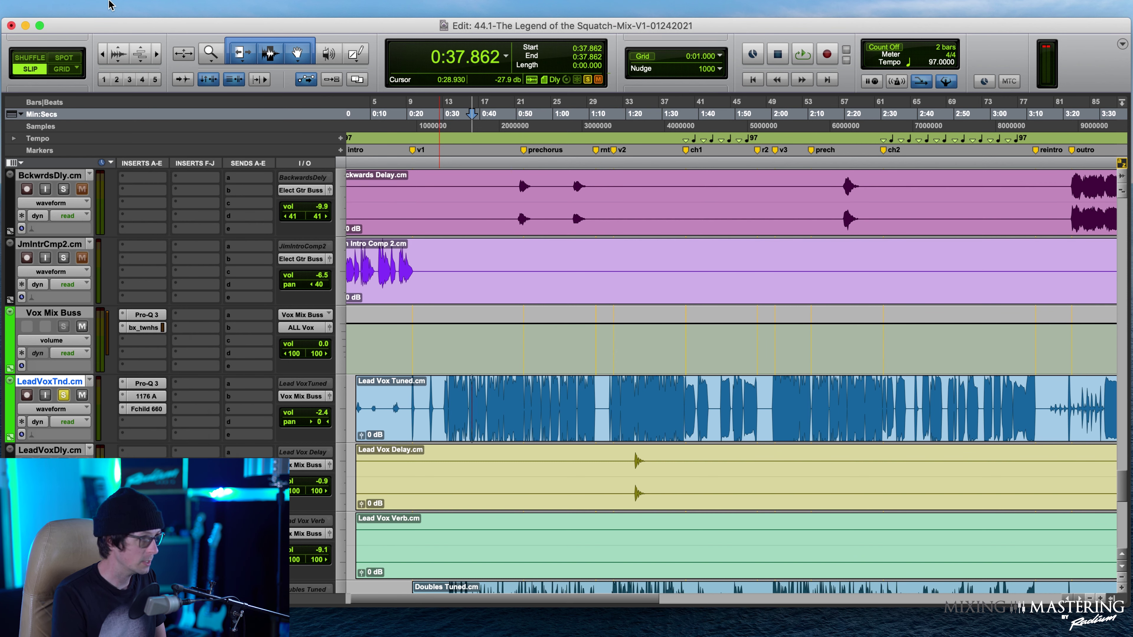
left_click(103, 8)
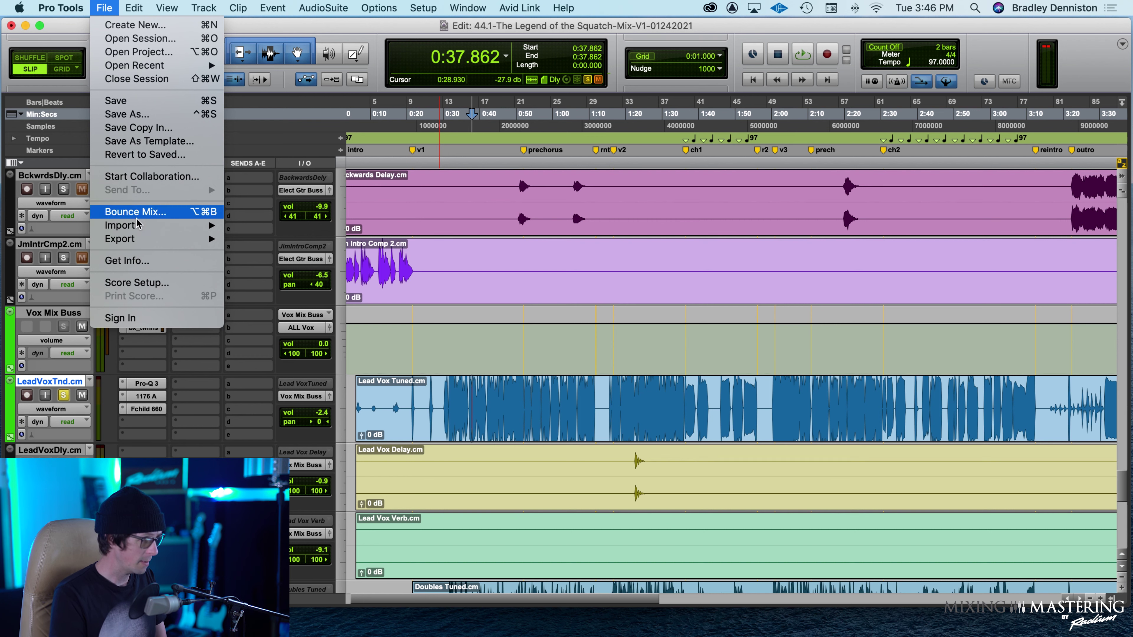
mouse_move(196, 225)
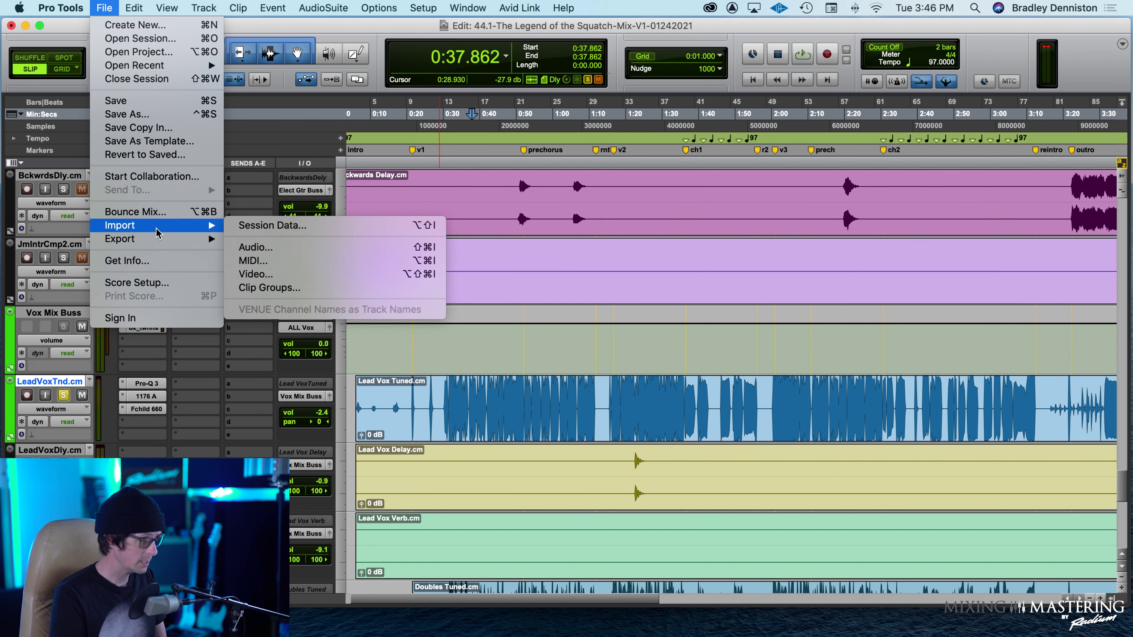
left_click(330, 227)
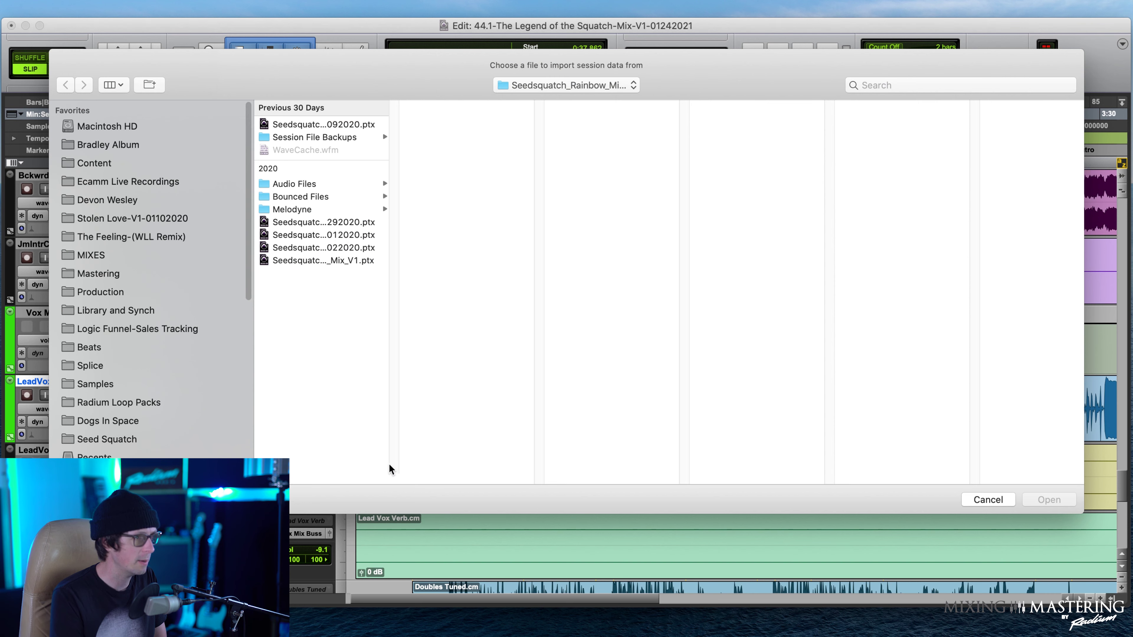
double_click(395, 480)
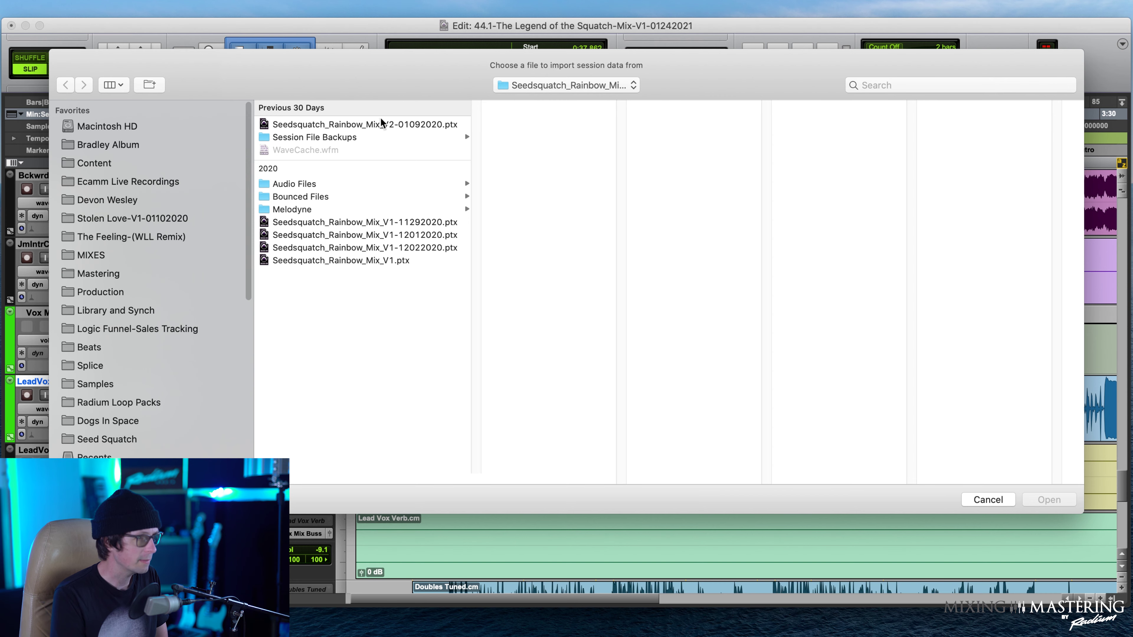
left_click(384, 125)
double_click(384, 125)
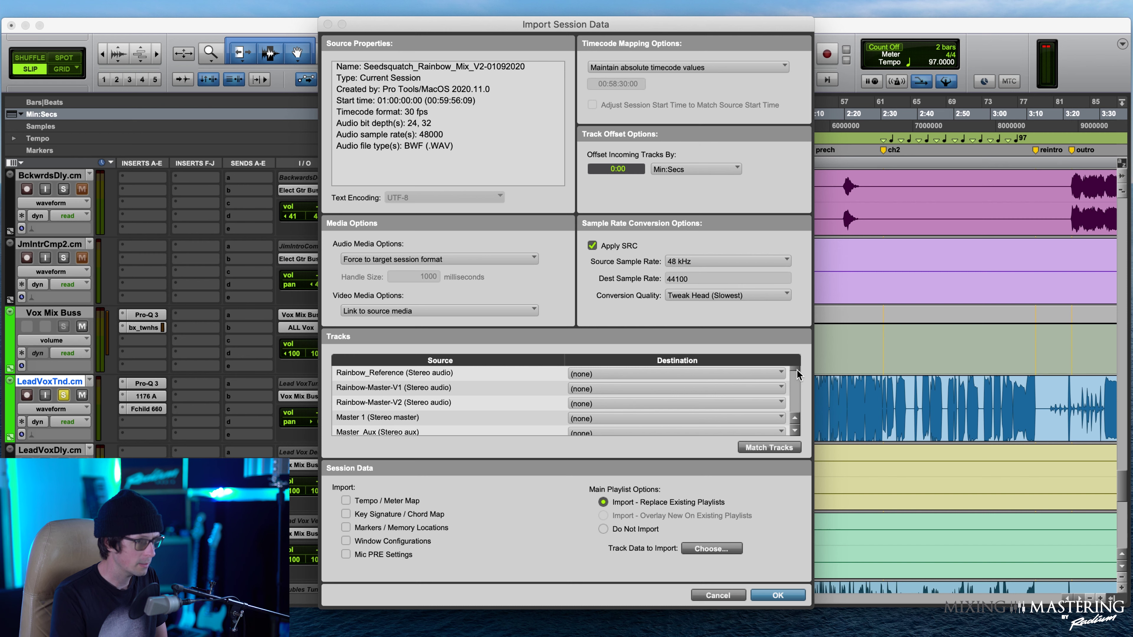
Step: Choose the Chamber Verb, Long Rvb and Fattening stereo aux tracks for import as new tracks
scroll(797, 375, "down", 4)
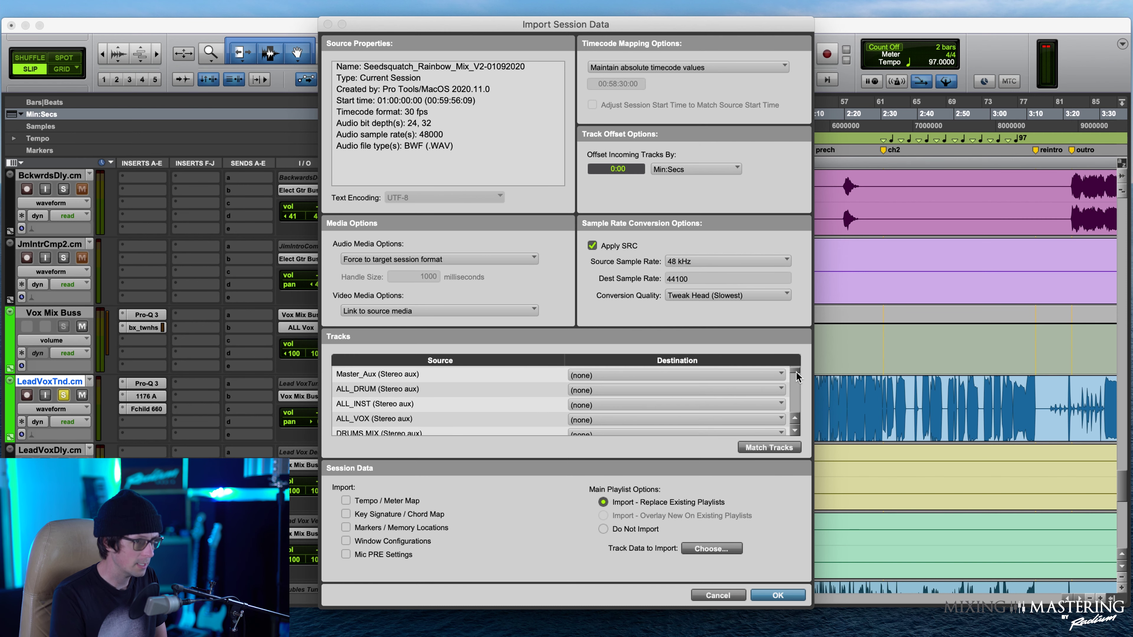
left_click_drag(796, 373, 801, 441)
left_click(402, 427)
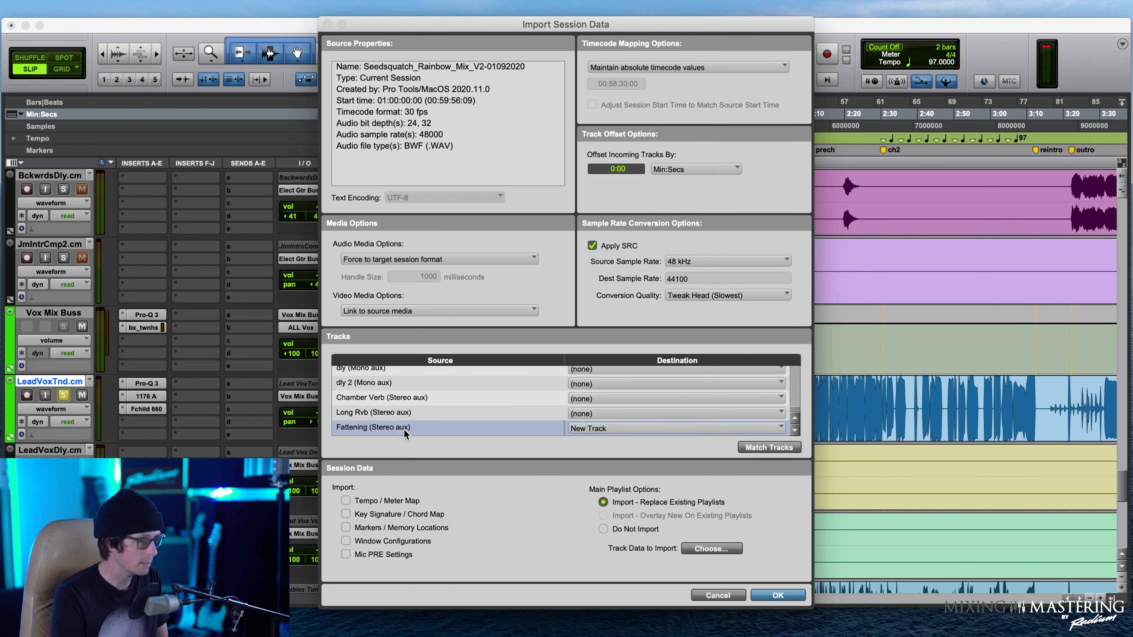
left_click(476, 395)
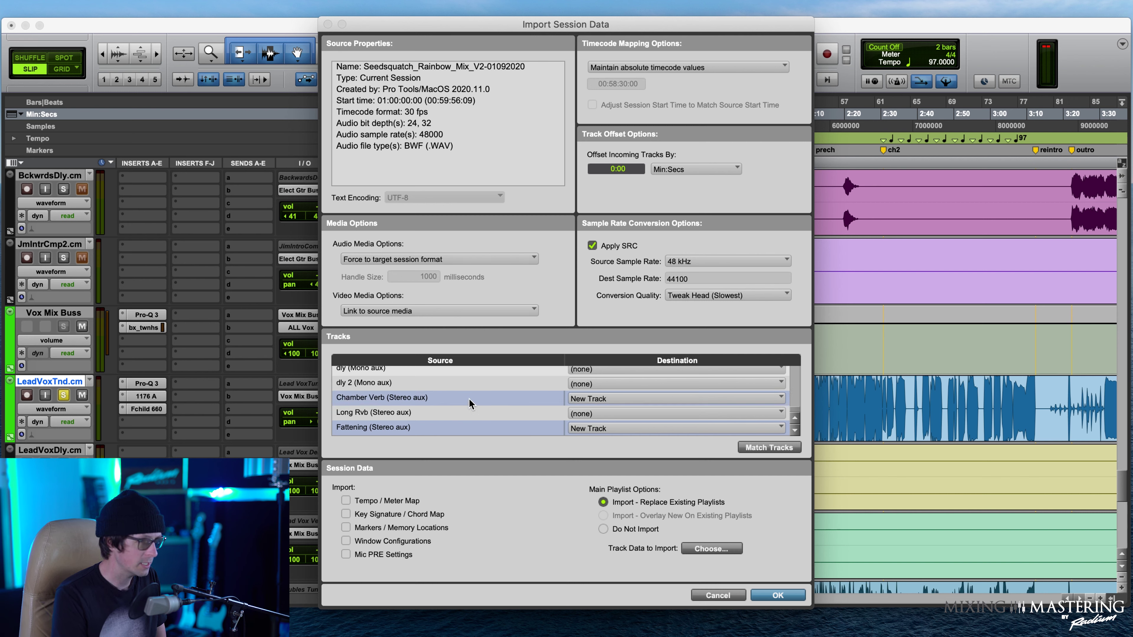
left_click(471, 400)
left_click(465, 414)
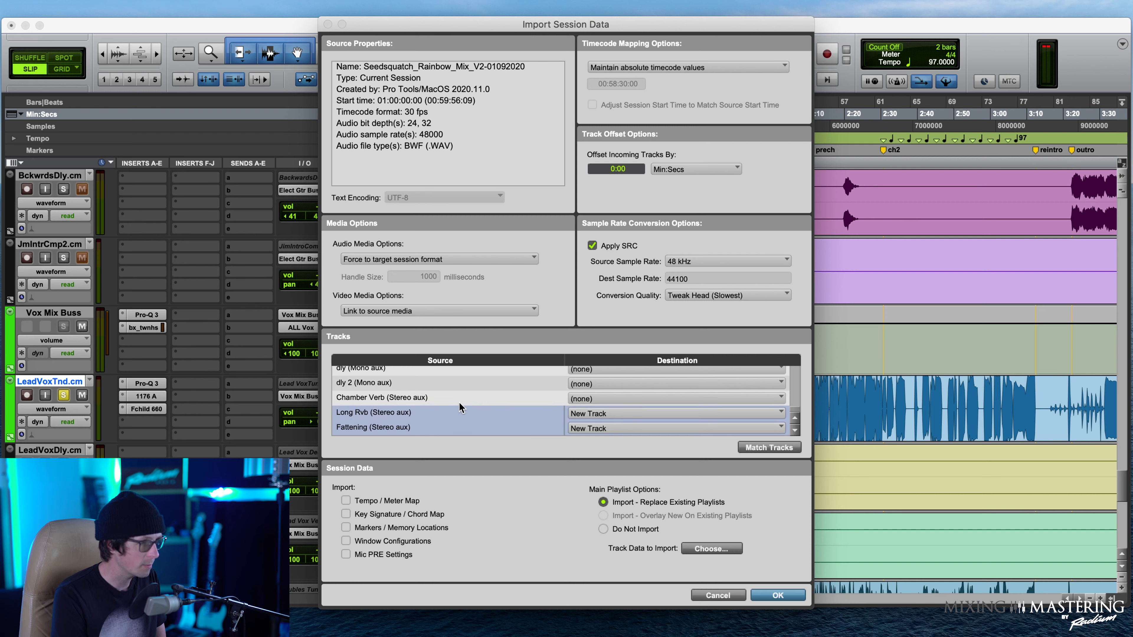
scroll(470, 395, "up", 3)
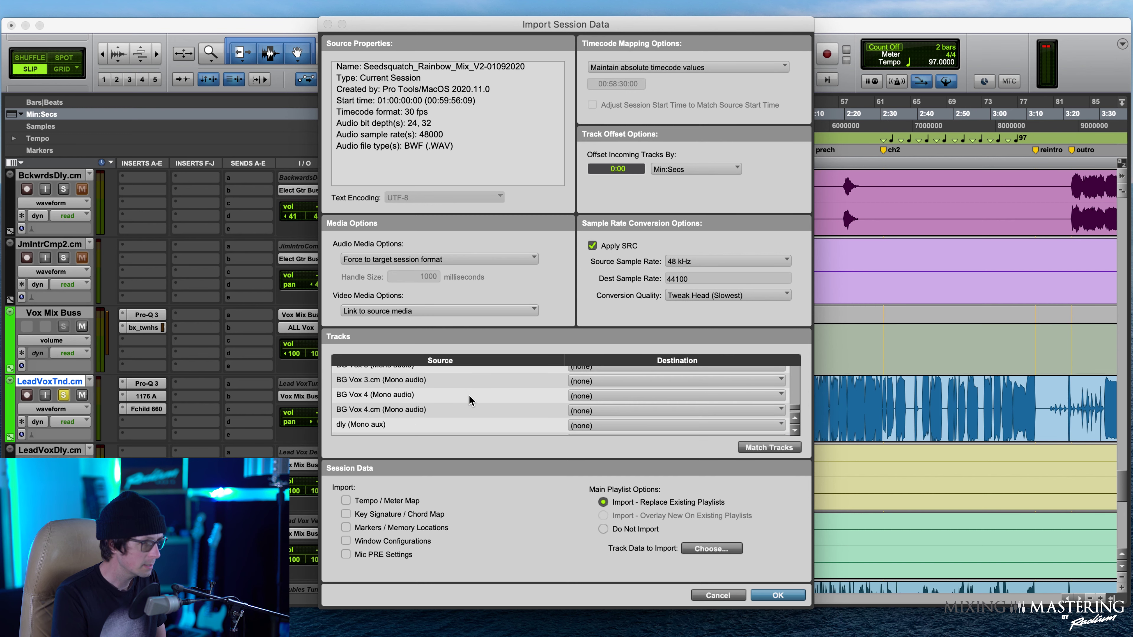
scroll(469, 395, "down", 3)
left_click(475, 401)
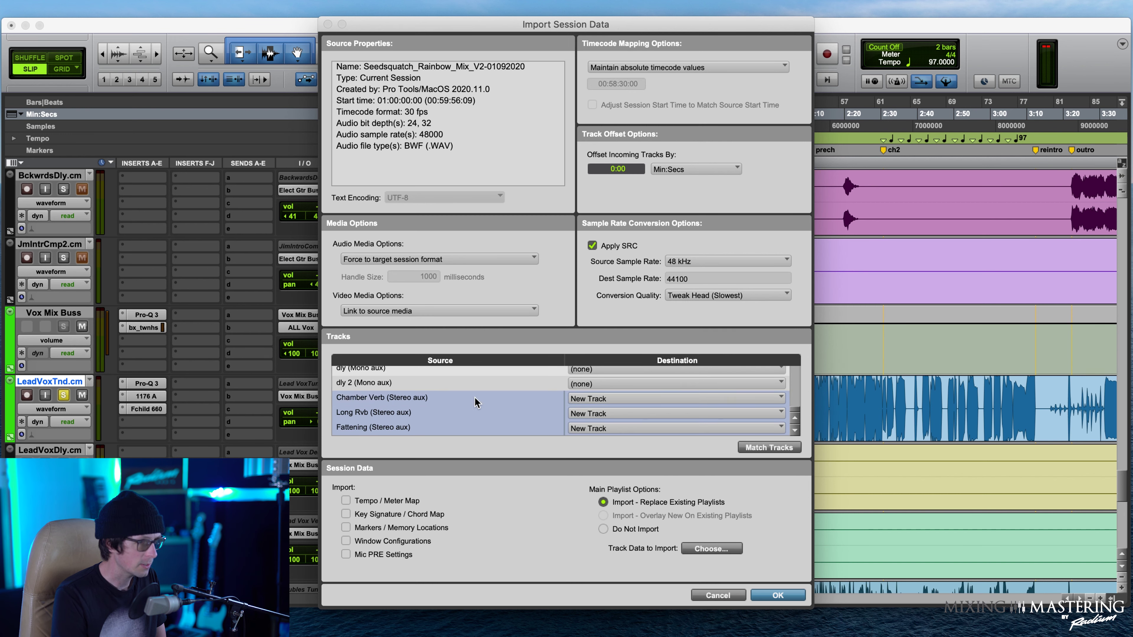
Step: Exclude the main playlists, run the session data import and decline the offer to buy the expired UAD plug-in
left_click(603, 529)
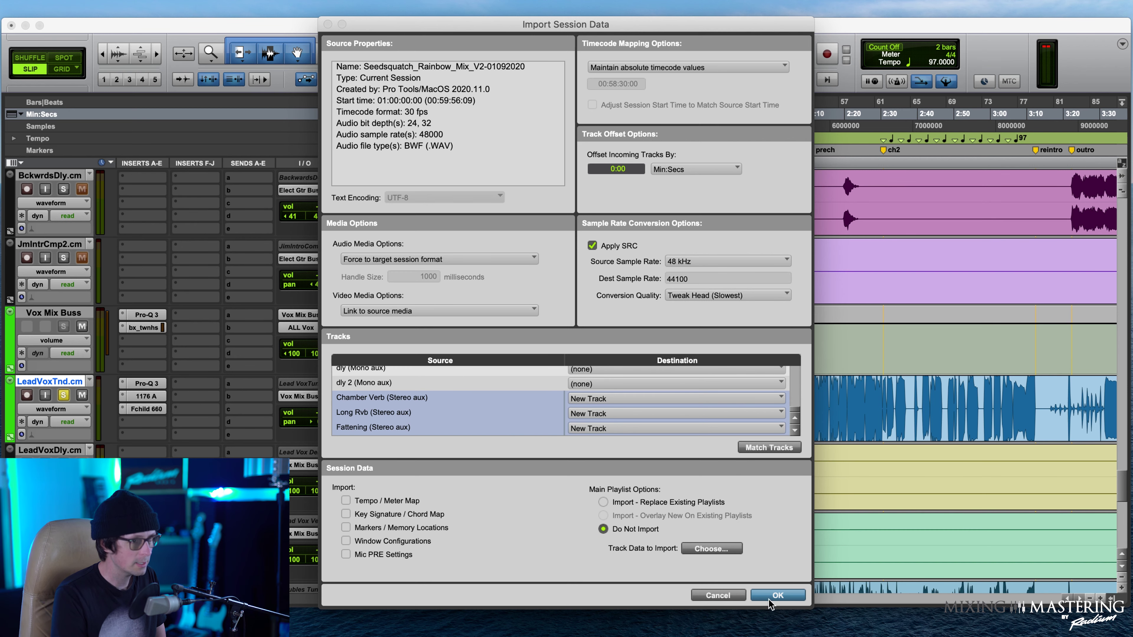
left_click(778, 596)
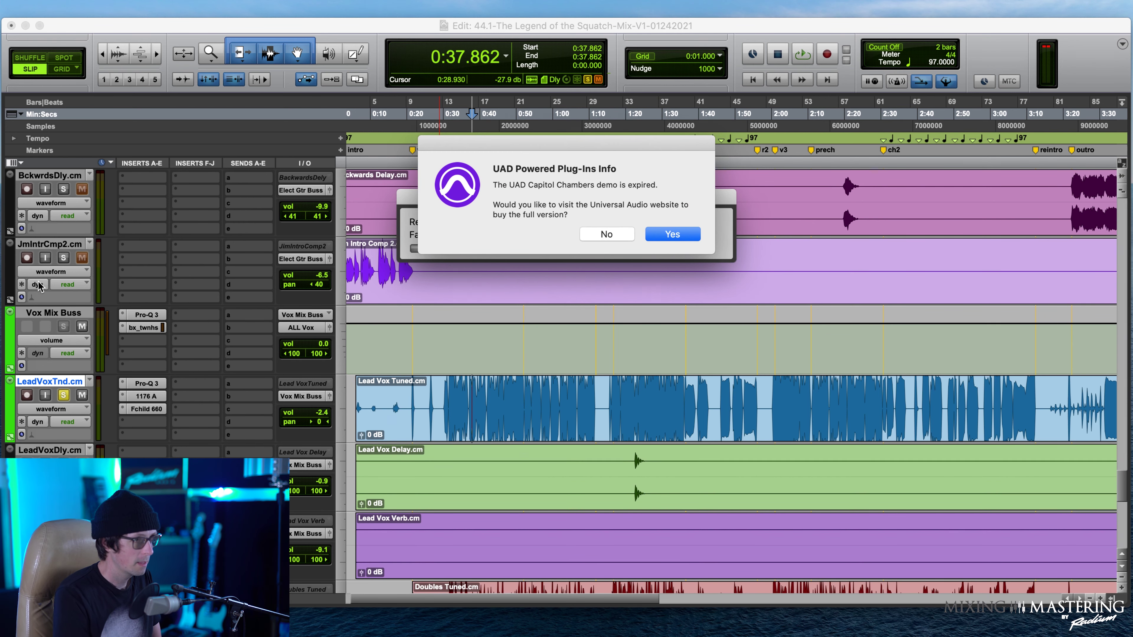
left_click(607, 233)
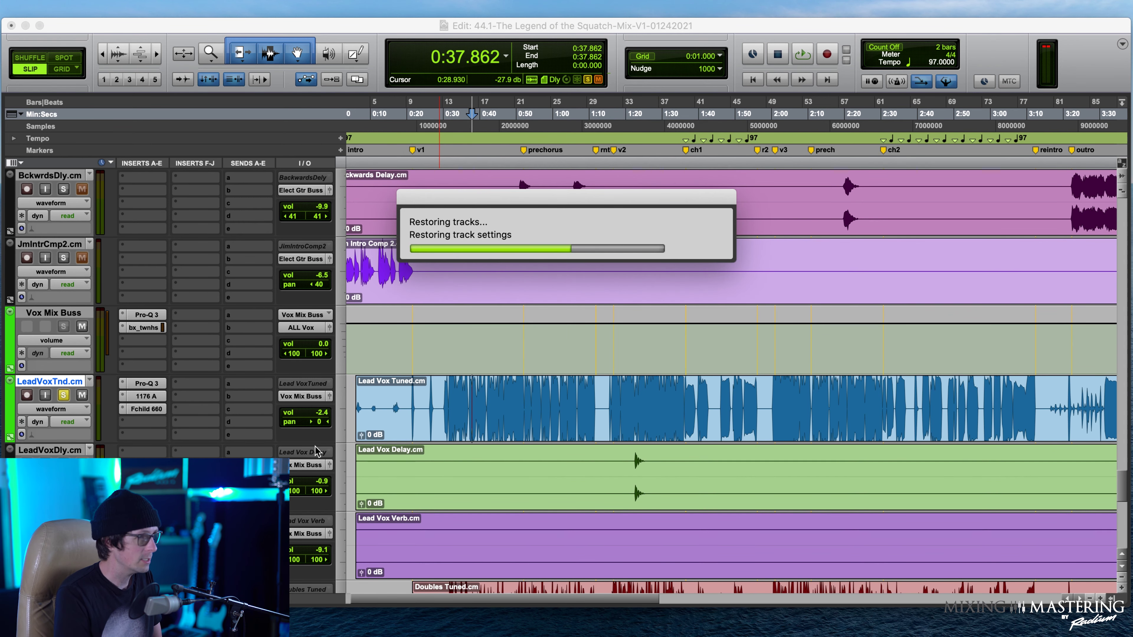
Step: Remove the imported Chamber Verb aux track from the tracks below the lead vocal
scroll(509, 443, "down", 5)
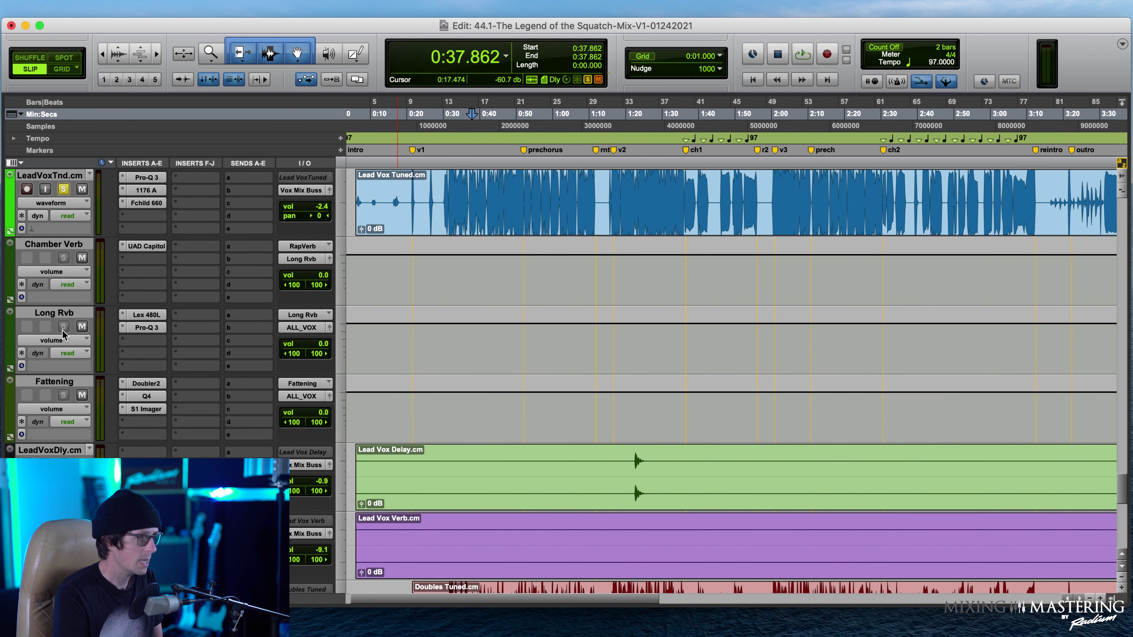
left_click(48, 249)
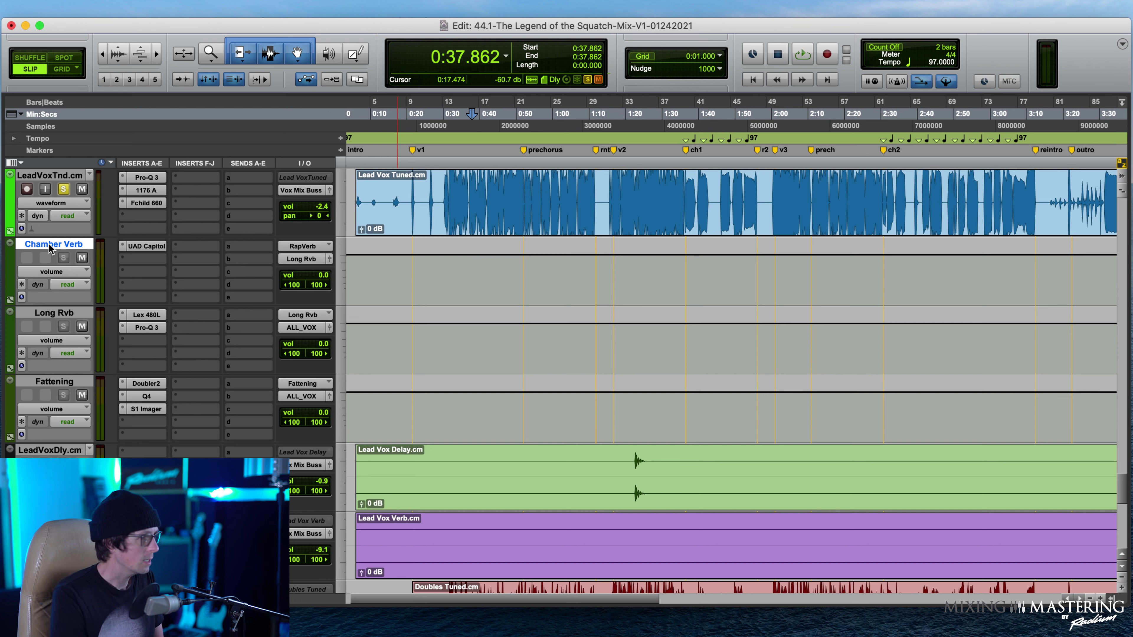
right_click(50, 248)
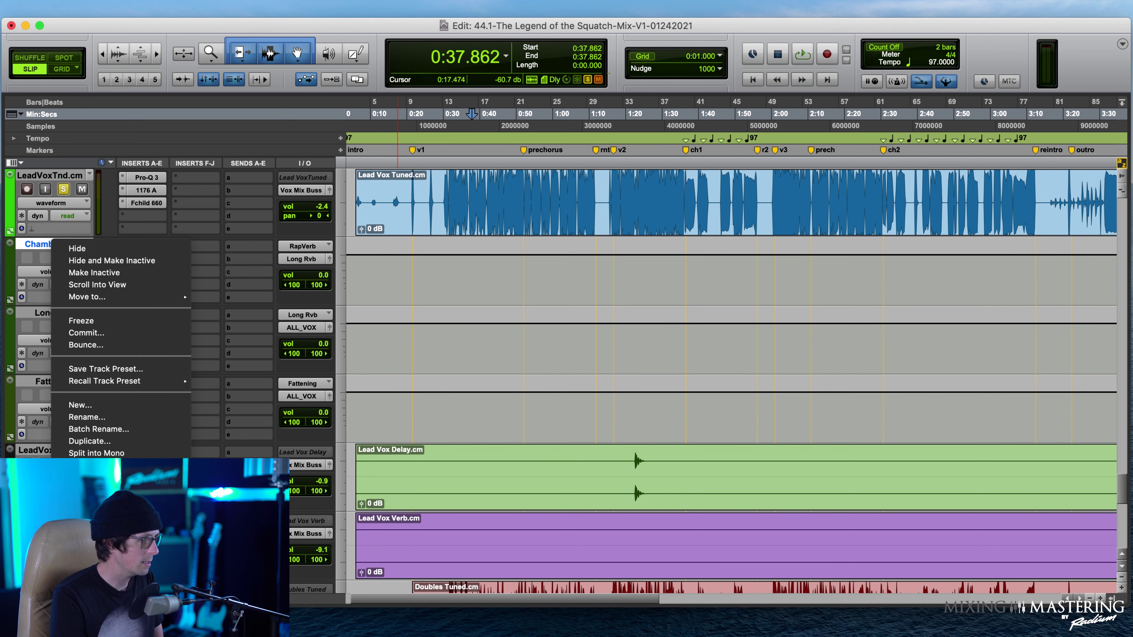
left_click(77, 248)
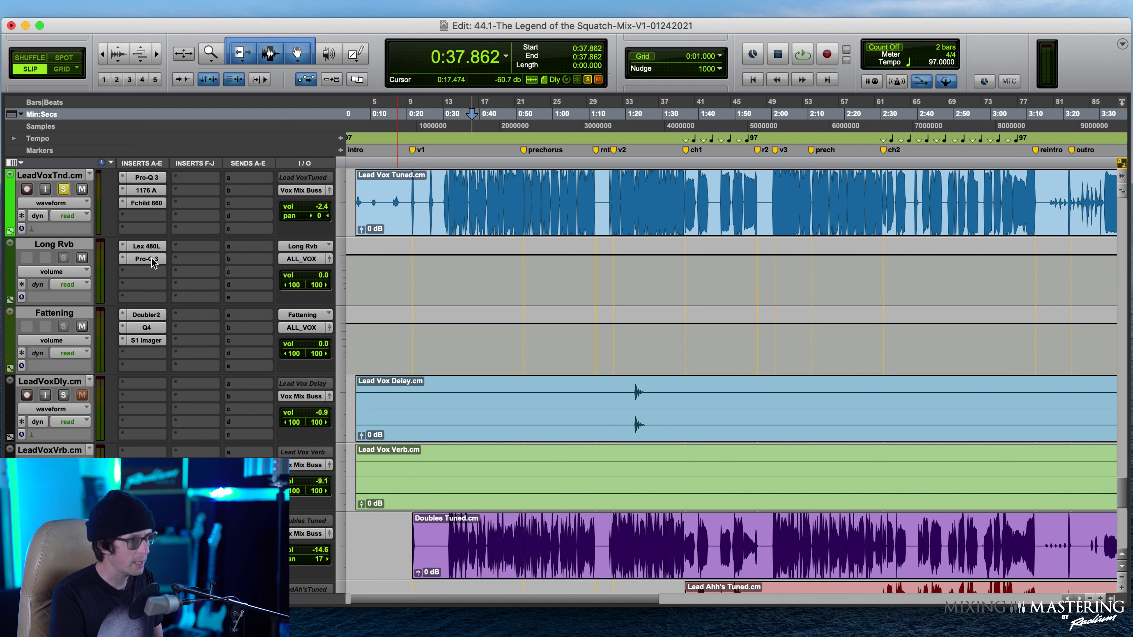
Step: Review the Lexicon 480L reverb and Pro-Q 3 EQ settings on the Long Rvb track
left_click(149, 248)
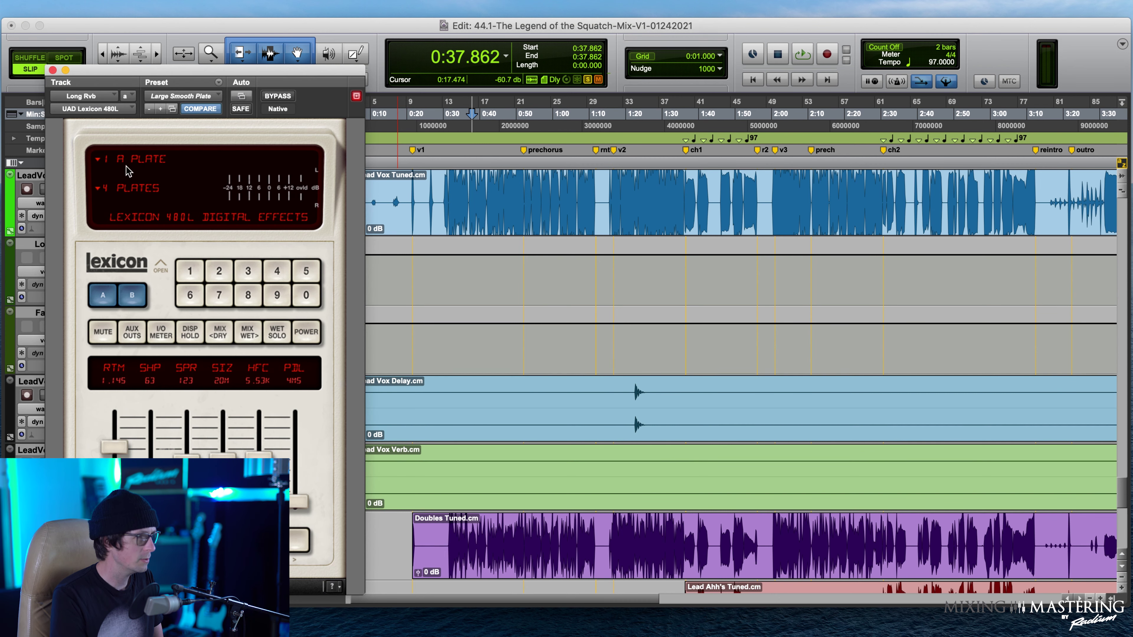
left_click(52, 70)
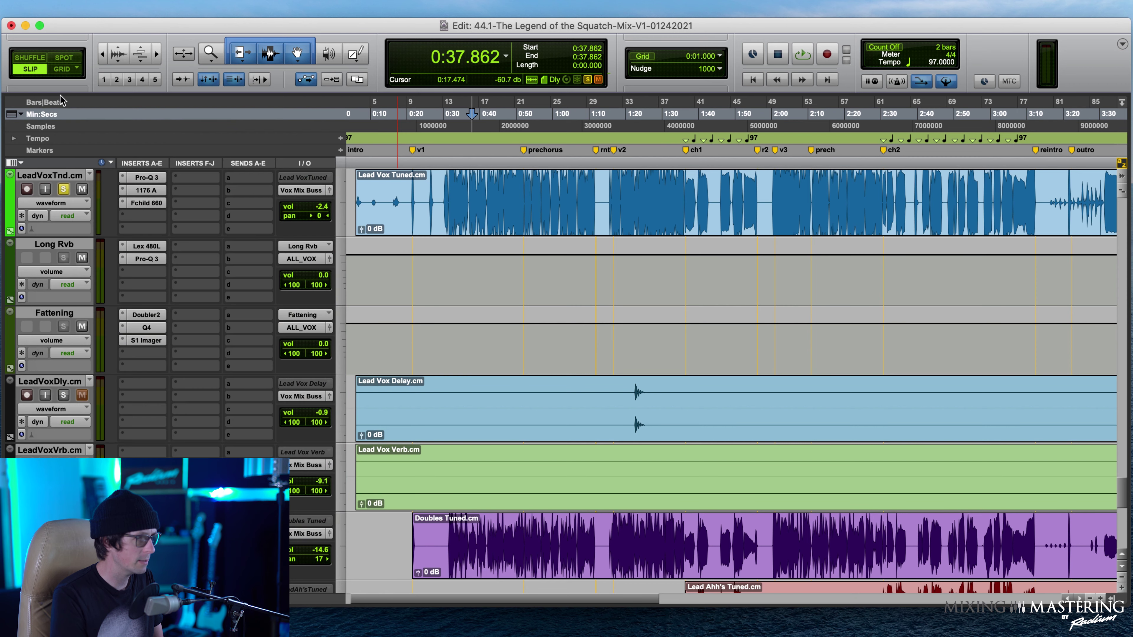
left_click(138, 260)
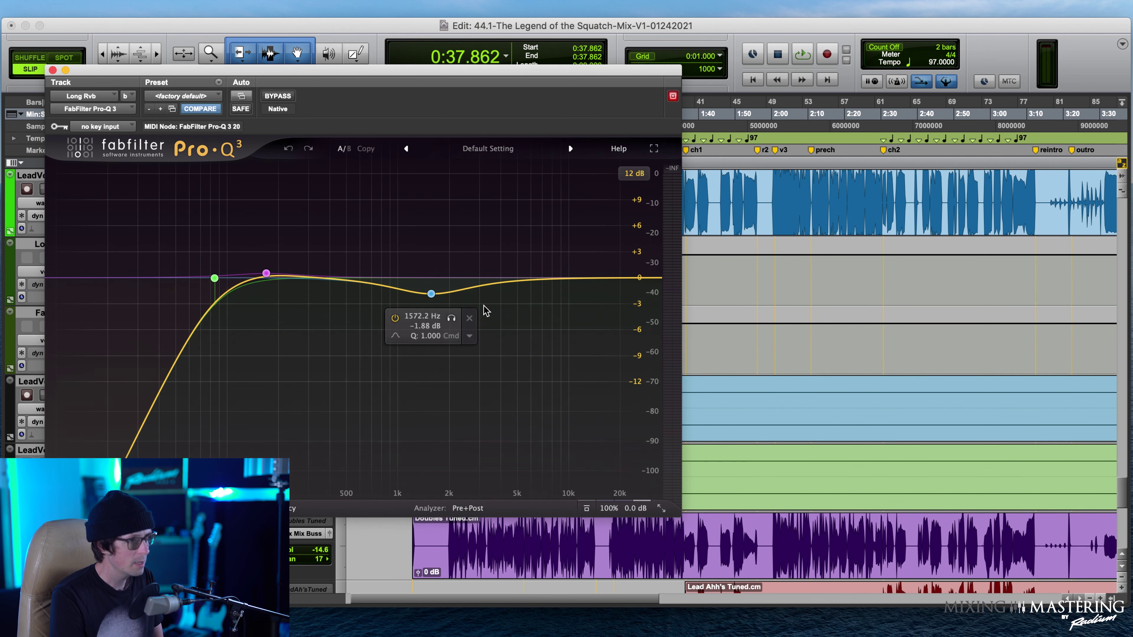
left_click(53, 70)
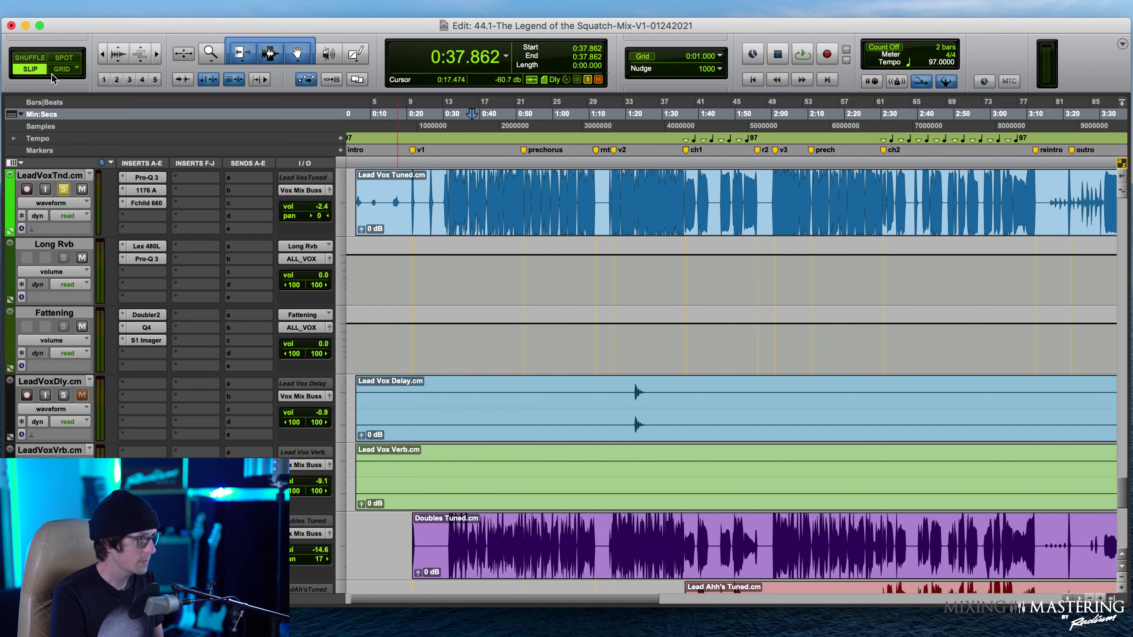
Step: Review the Doubler2, Q4 and S1 Imager plug-in settings on the Fattening track
left_click(142, 315)
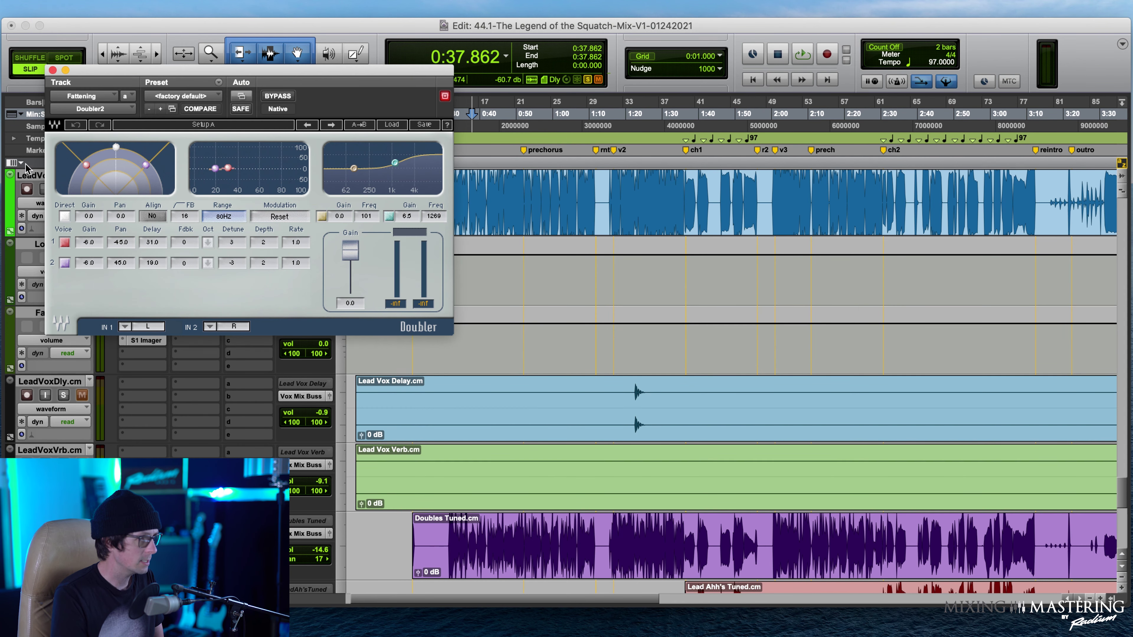
left_click_drag(398, 162, 397, 178)
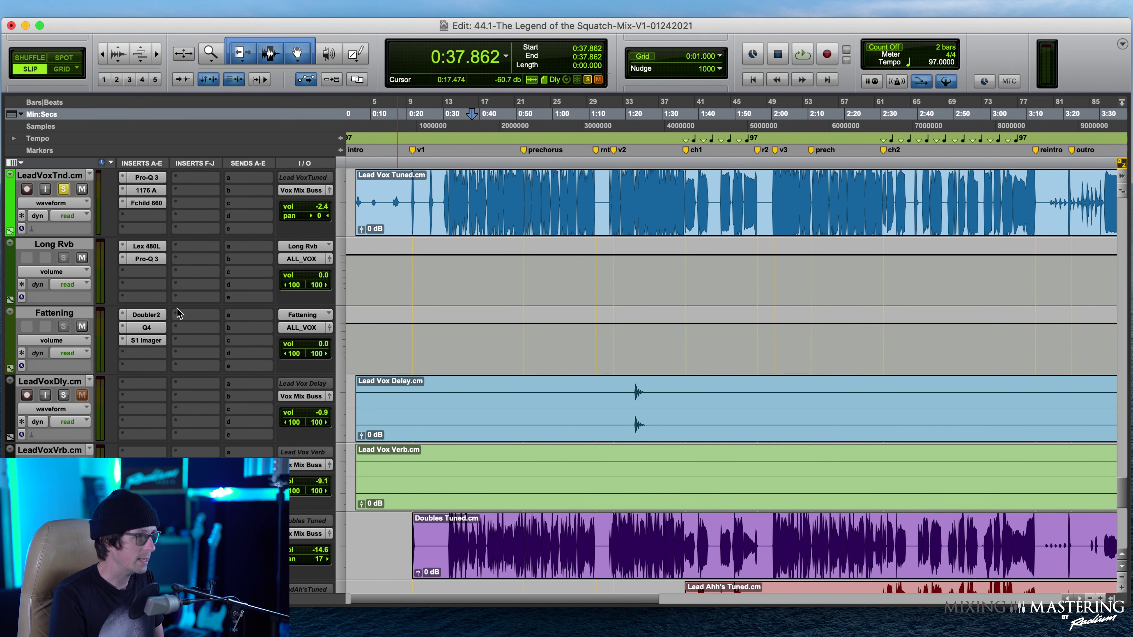
left_click(145, 329)
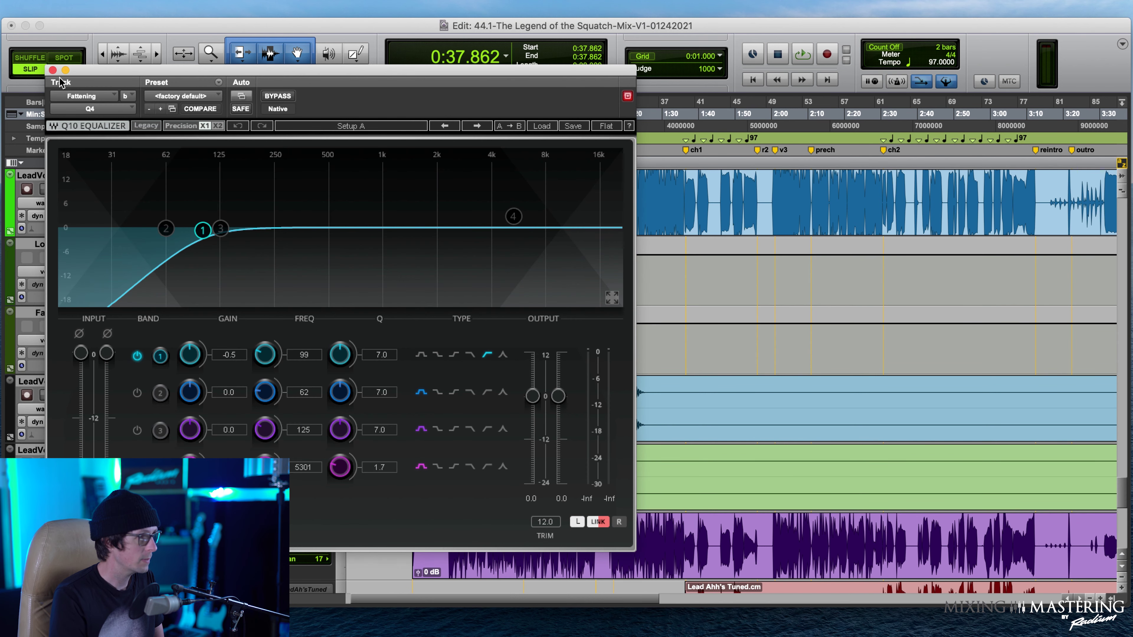
left_click(52, 69)
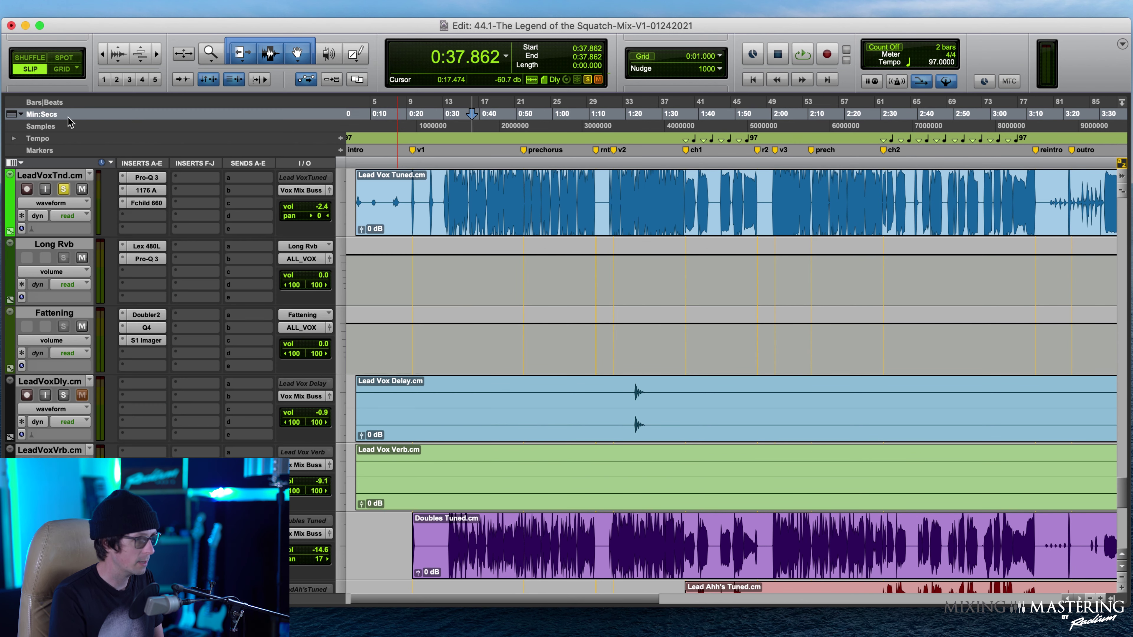
left_click(147, 340)
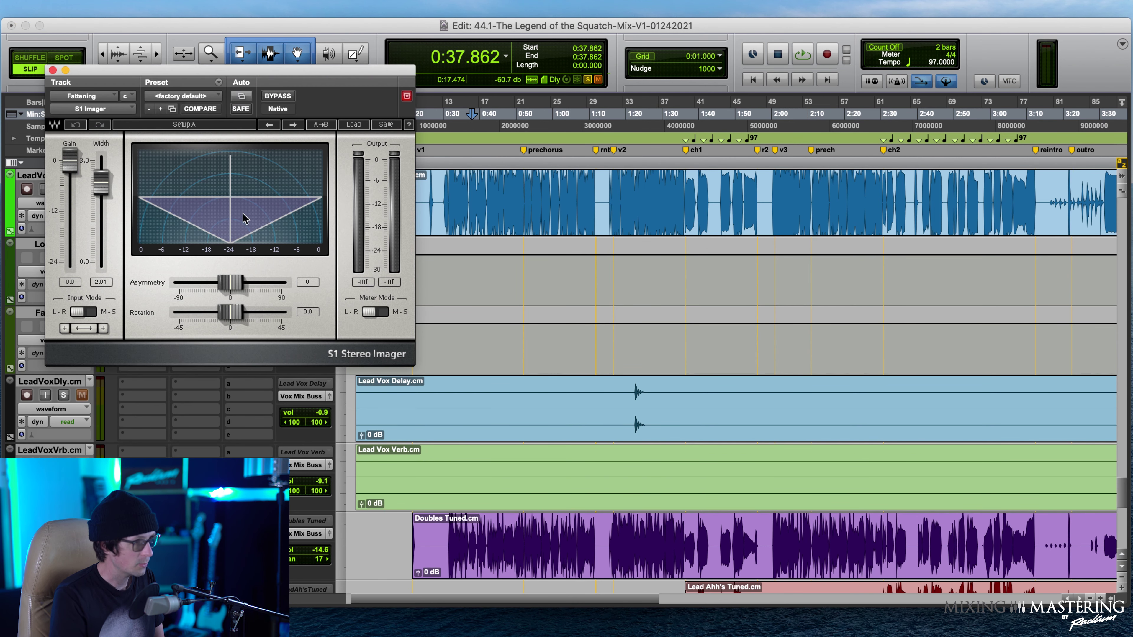
left_click(53, 70)
Step: Route the Fattening track's output to the ALL Vox stereo bus
left_click(300, 329)
mouse_move(341, 339)
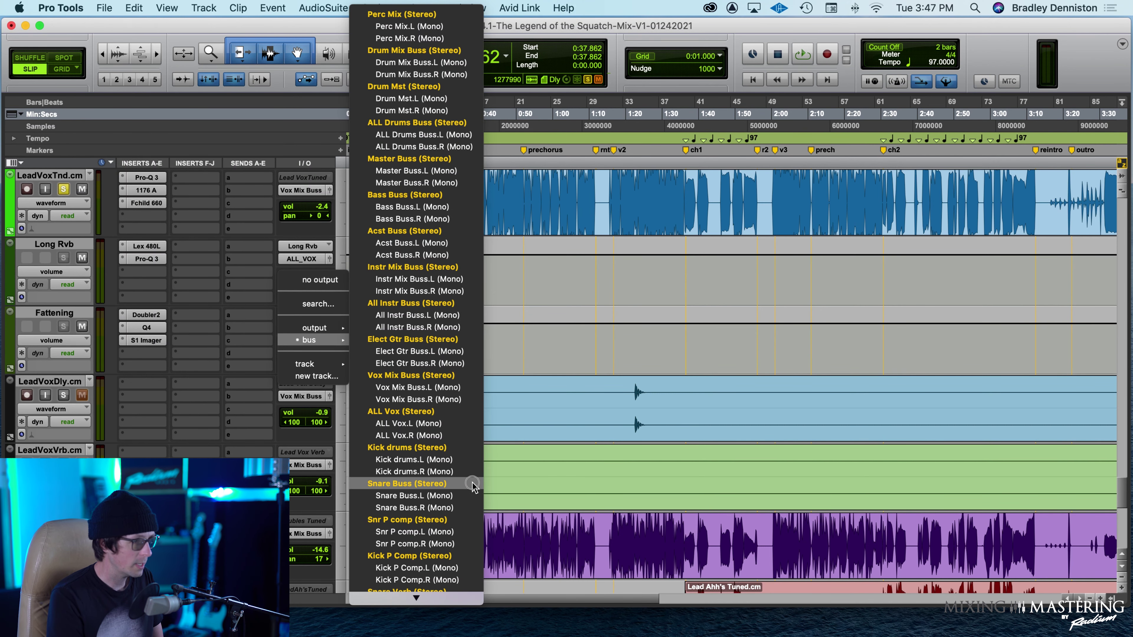
mouse_move(435, 629)
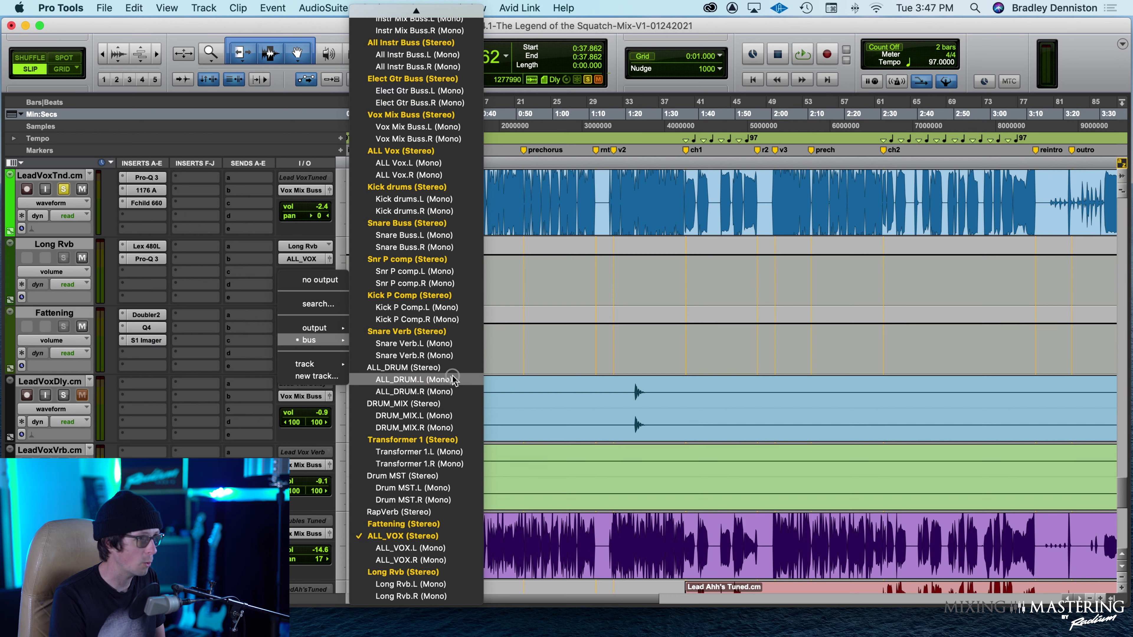
scroll(437, 127, "up", 10)
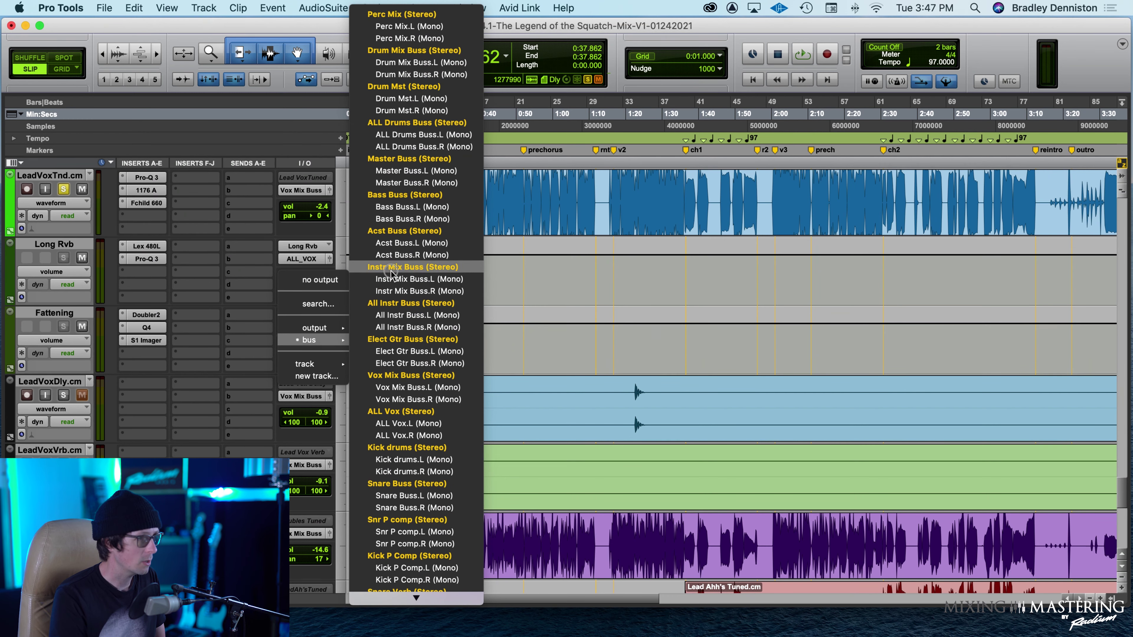
left_click(419, 377)
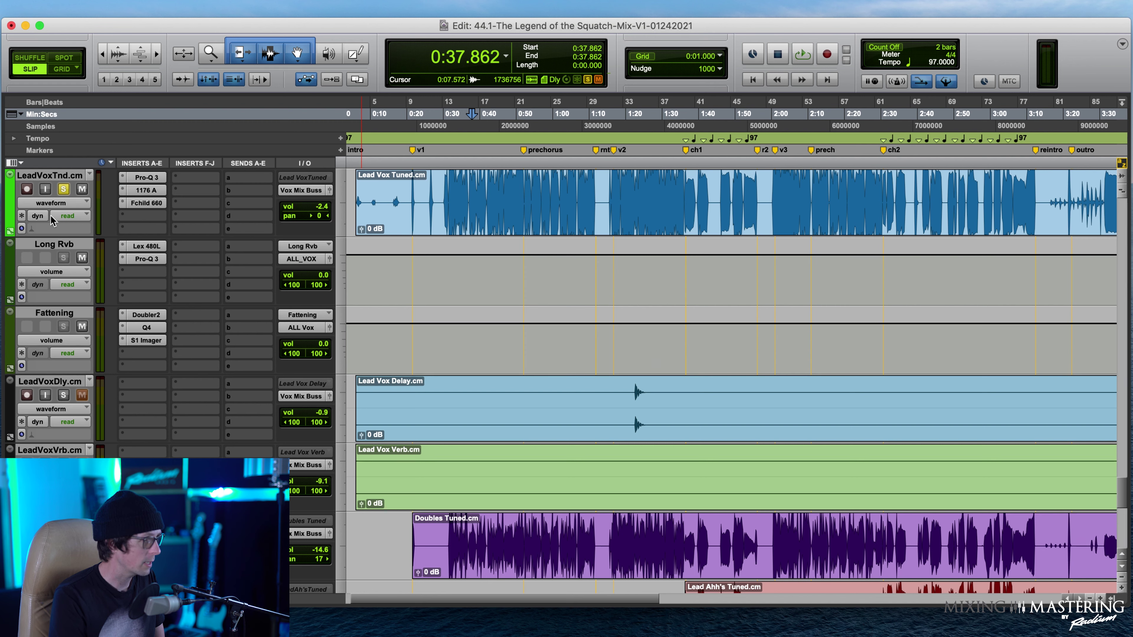
Step: Route the Long Rvb track's output to the ALL Vox stereo bus
left_click(51, 243)
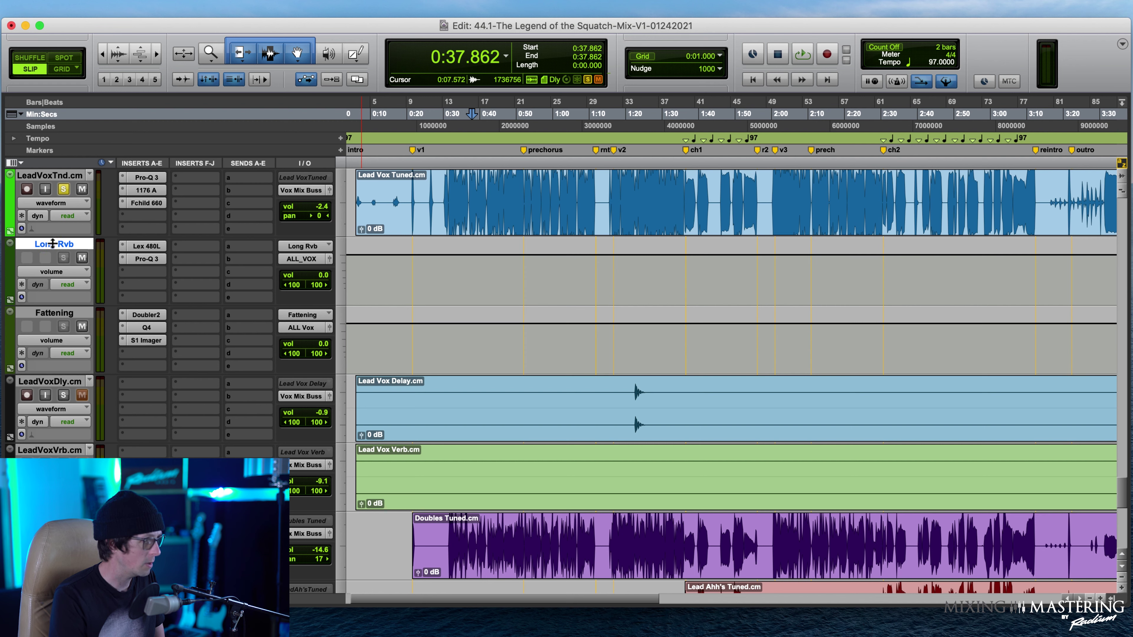
left_click(301, 263)
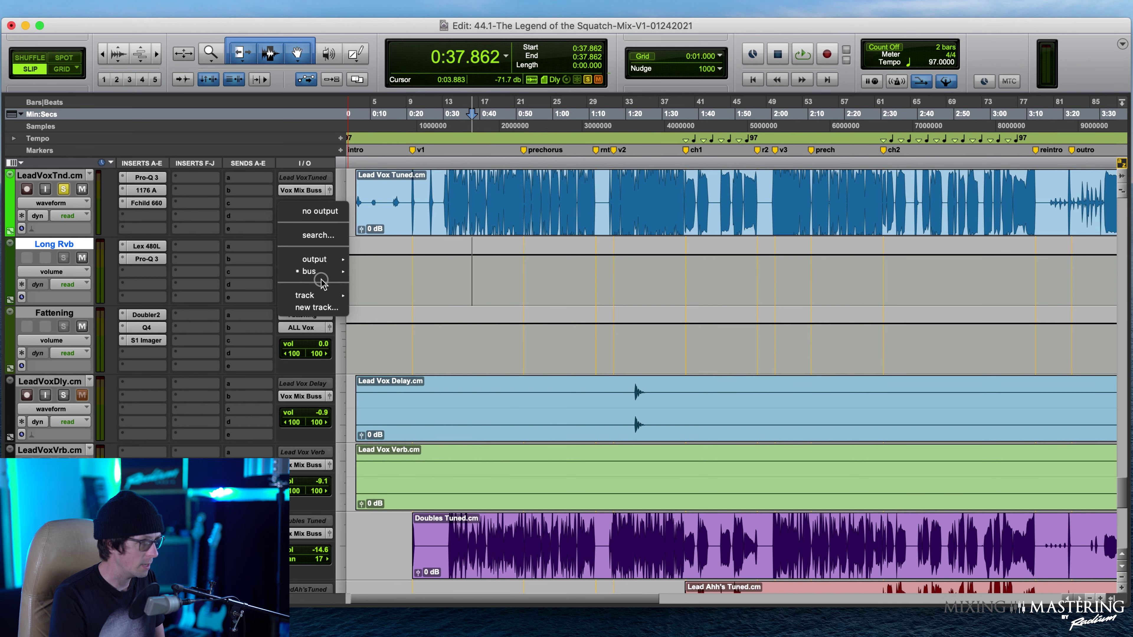
mouse_move(324, 276)
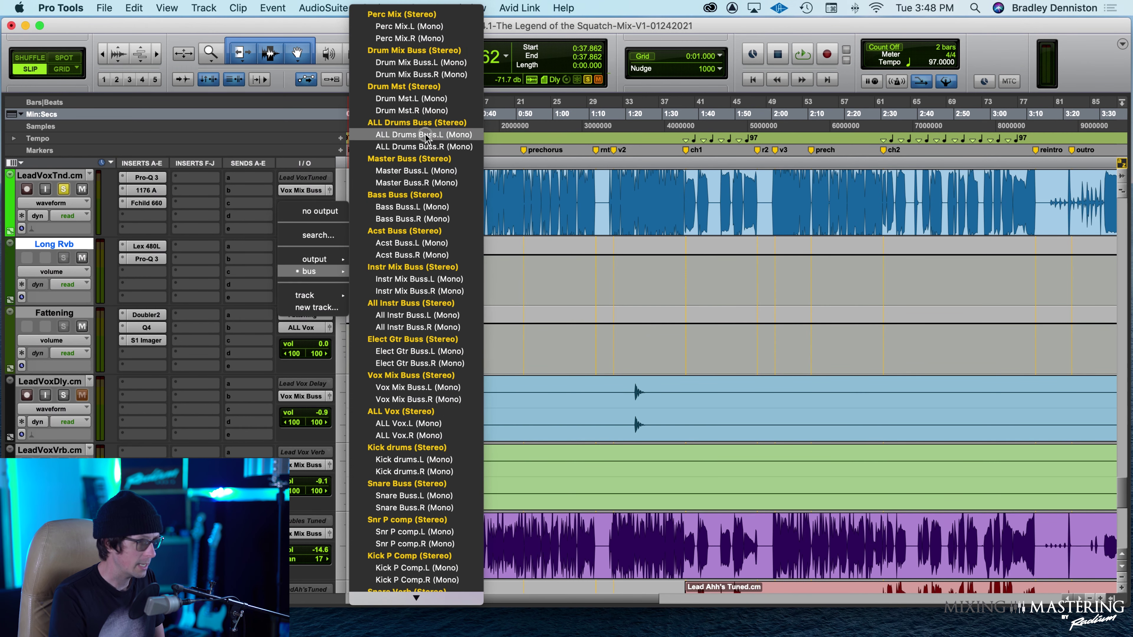
left_click(419, 411)
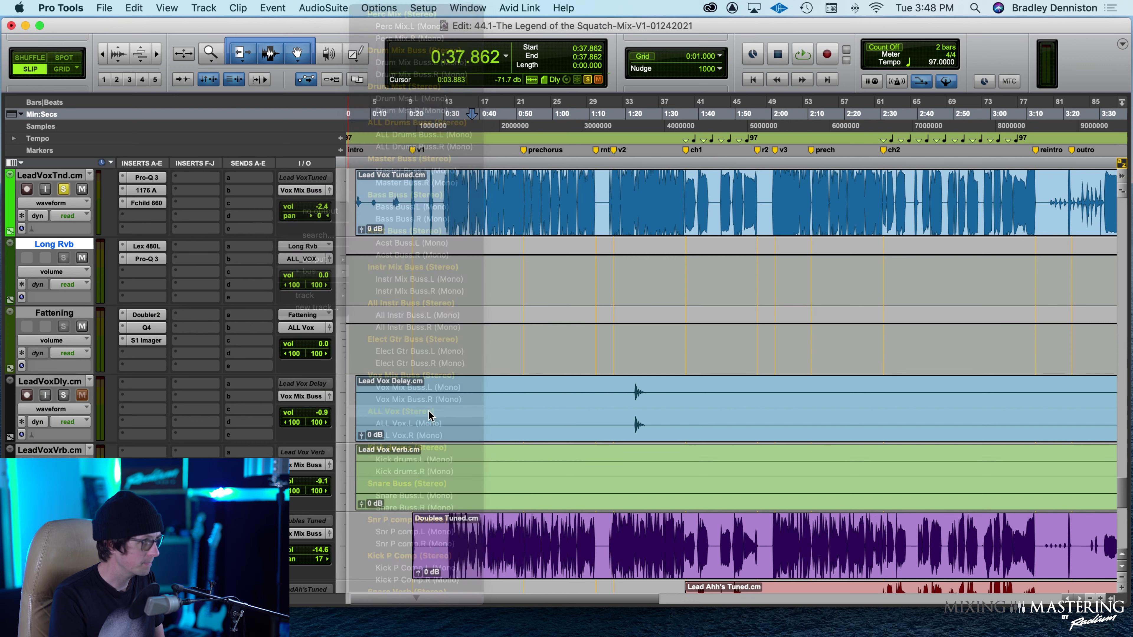
Step: Add the Fattening stereo bus as send A on the tuned lead vocal track
scroll(498, 346, "up", 2)
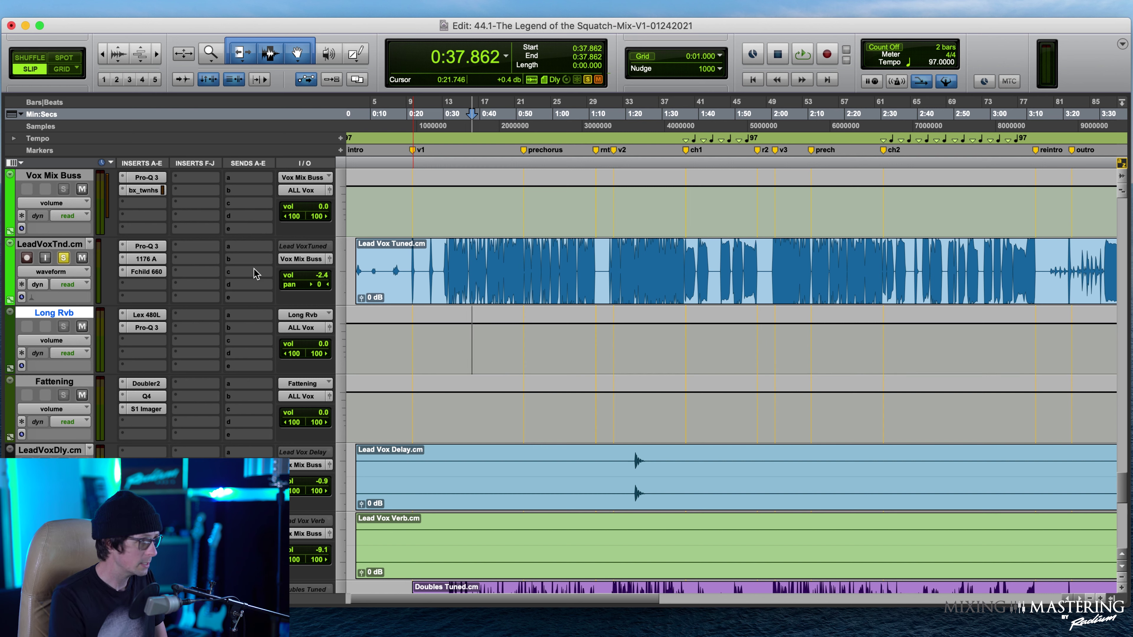
left_click(245, 248)
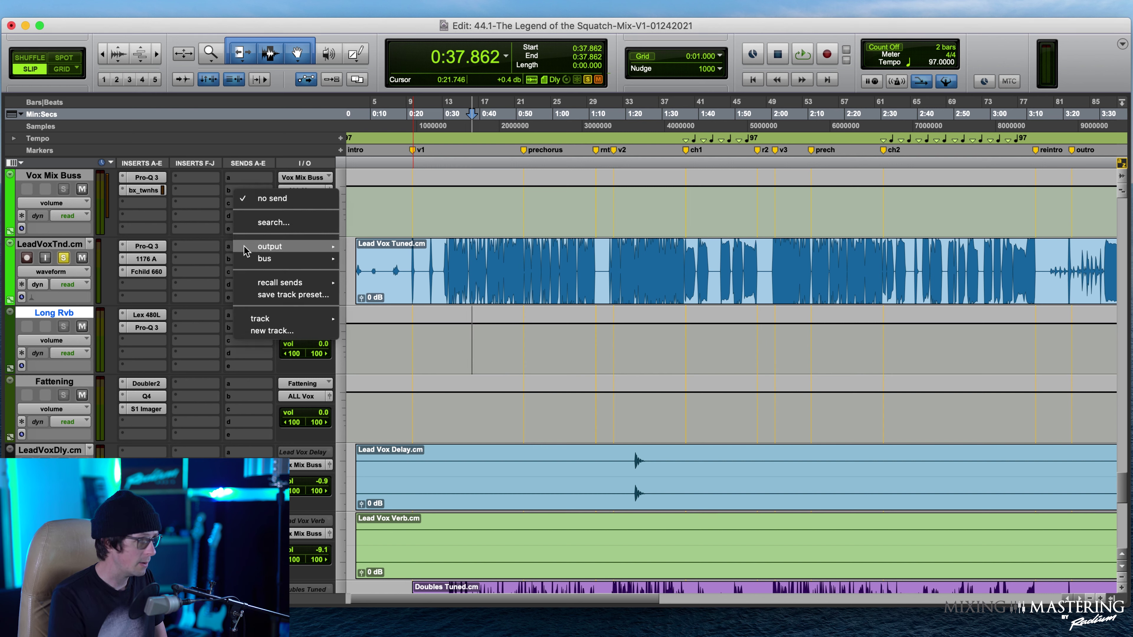
mouse_move(312, 259)
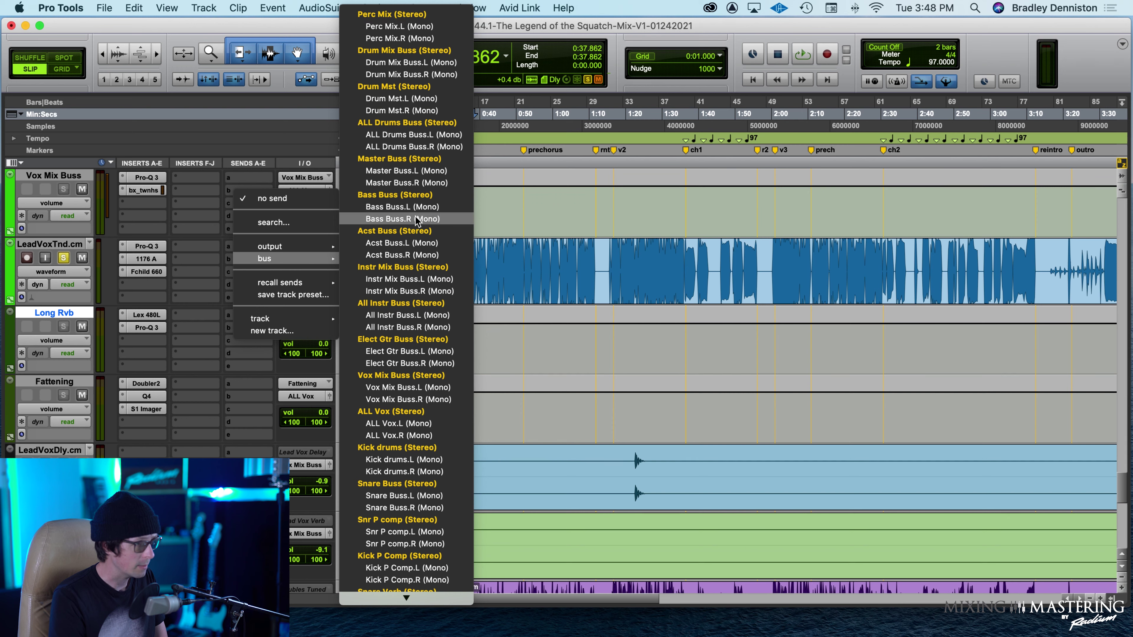
scroll(420, 323, "down", 10)
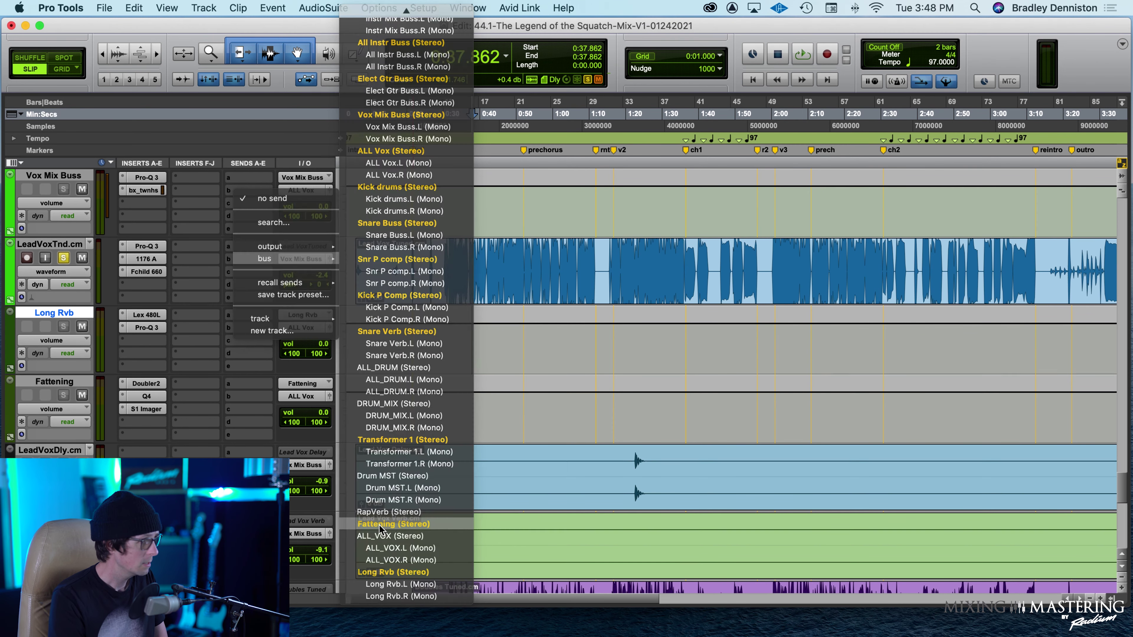
left_click(386, 525)
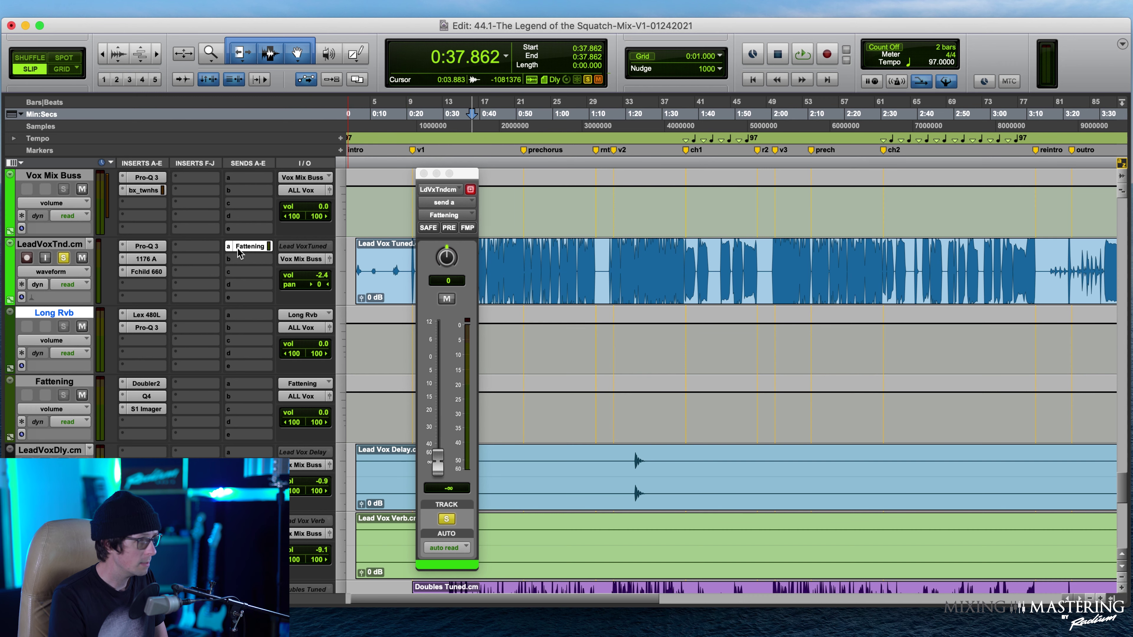
Step: Add the Long Rvb stereo bus as send B on the tuned lead vocal track
left_click(252, 262)
mouse_move(277, 271)
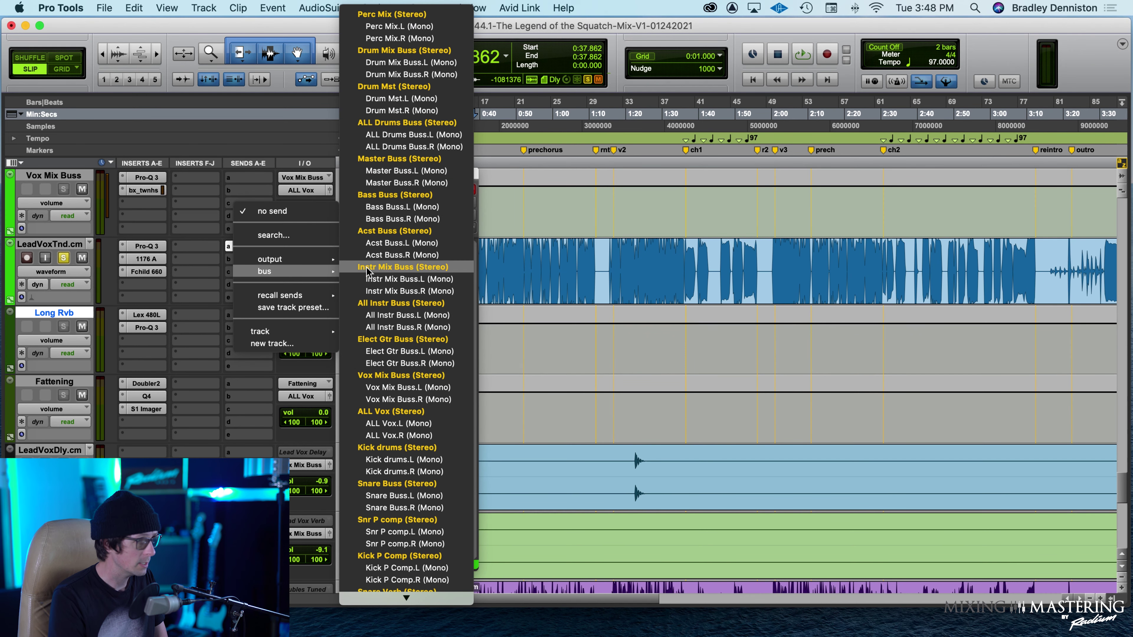
scroll(411, 505, "down", 8)
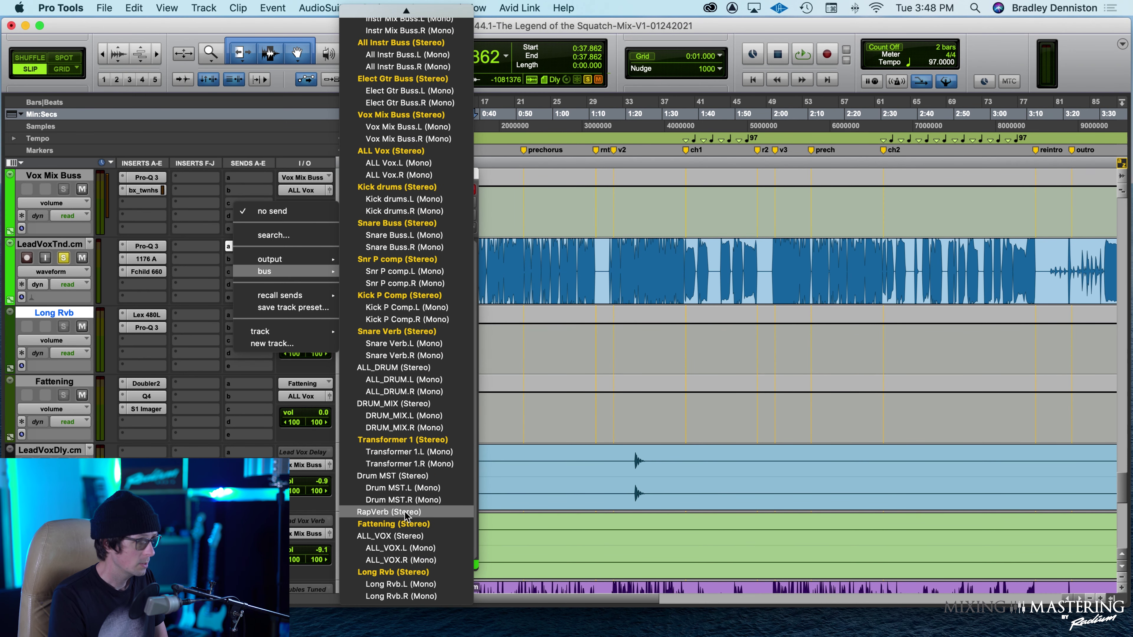
left_click(395, 573)
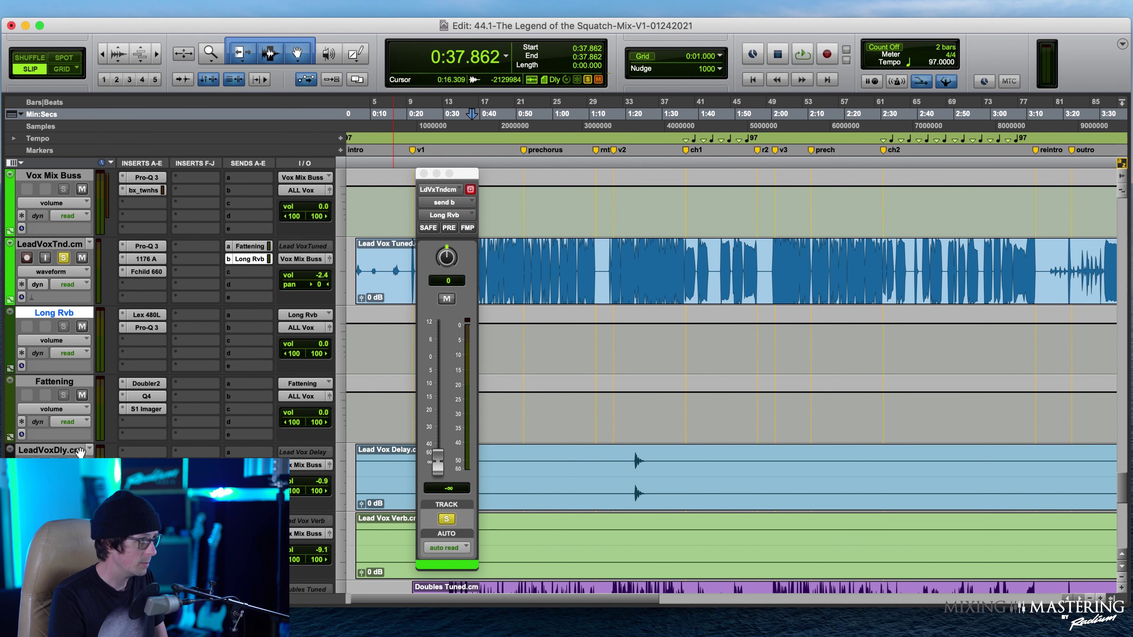
Step: Check the Lexicon 480L plate settings on the Long Rvb track and rename the track Shrt Plate Rvb
left_click(147, 315)
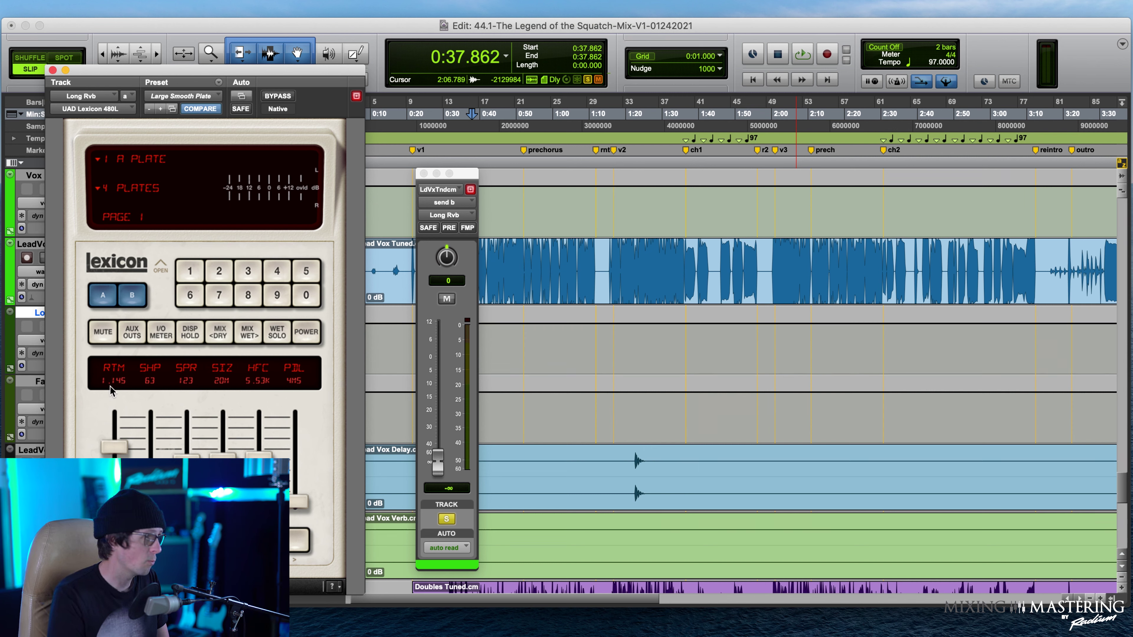
left_click(53, 70)
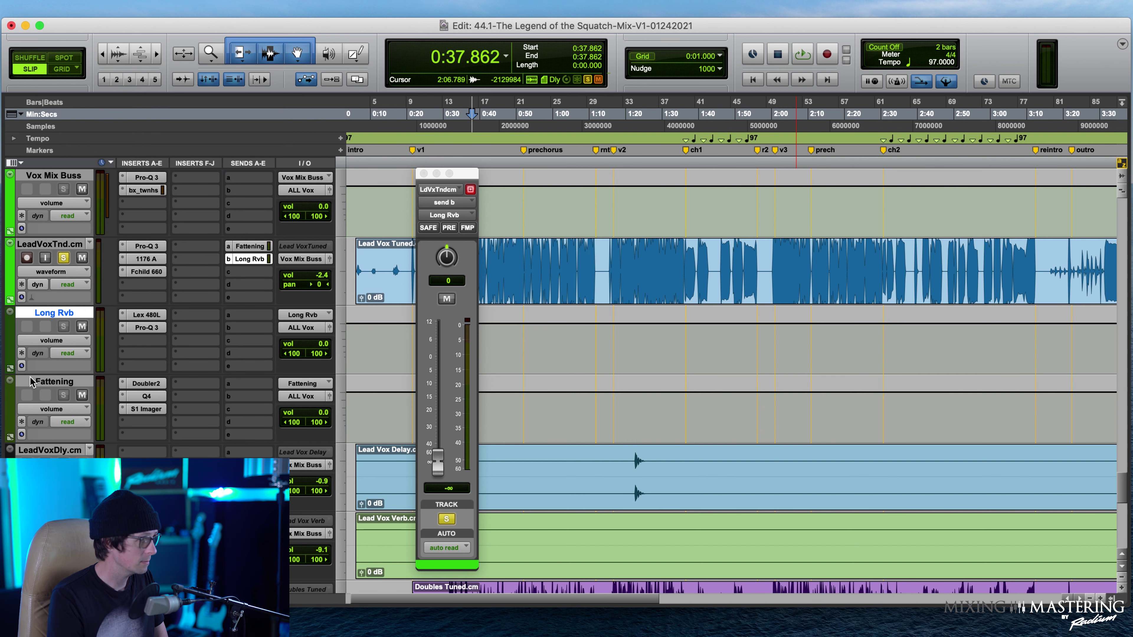
double_click(36, 314)
key("Left")
key("alt+shift+Right")
type("sh")
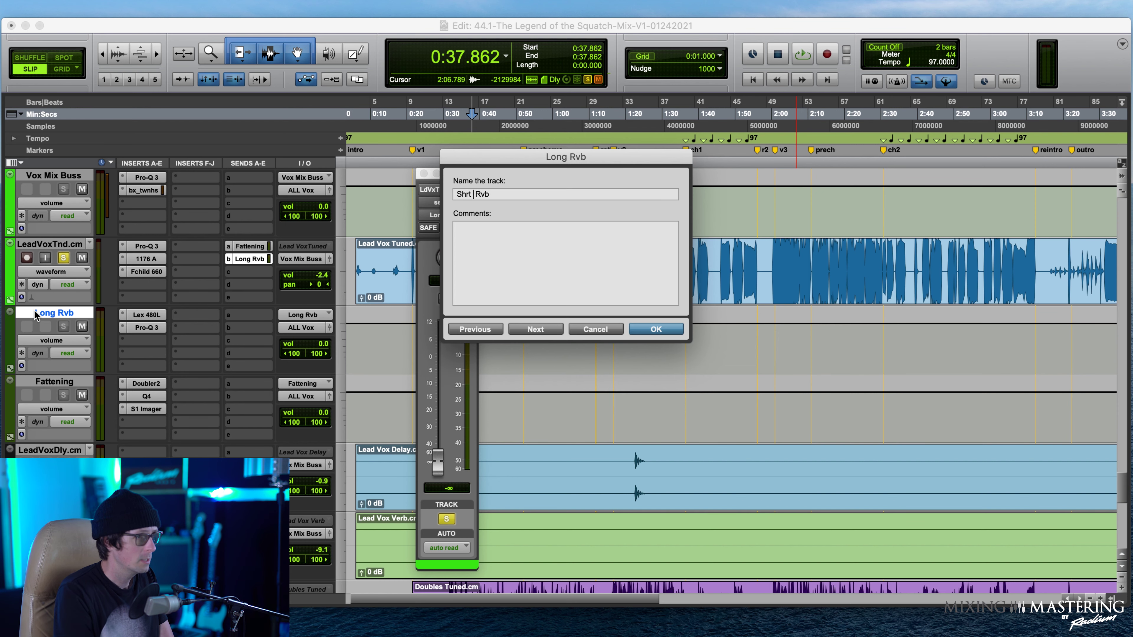
key("Return")
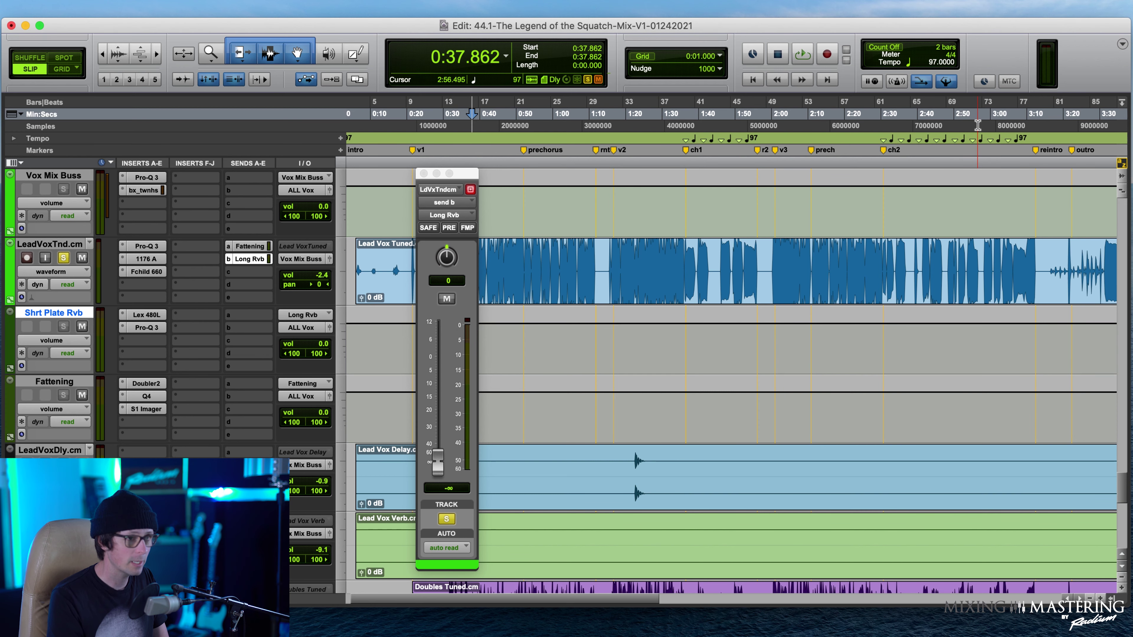
Step: Play the soloed lead vocal from about 0:40.580 and raise its Long Rvb send level
left_click(483, 268)
key("space")
left_click_drag(443, 464, 436, 400)
Step: Raise the lead vocal's Fattening send level to about -15.8 dB during playback
left_click(249, 246)
left_click_drag(437, 457, 431, 392)
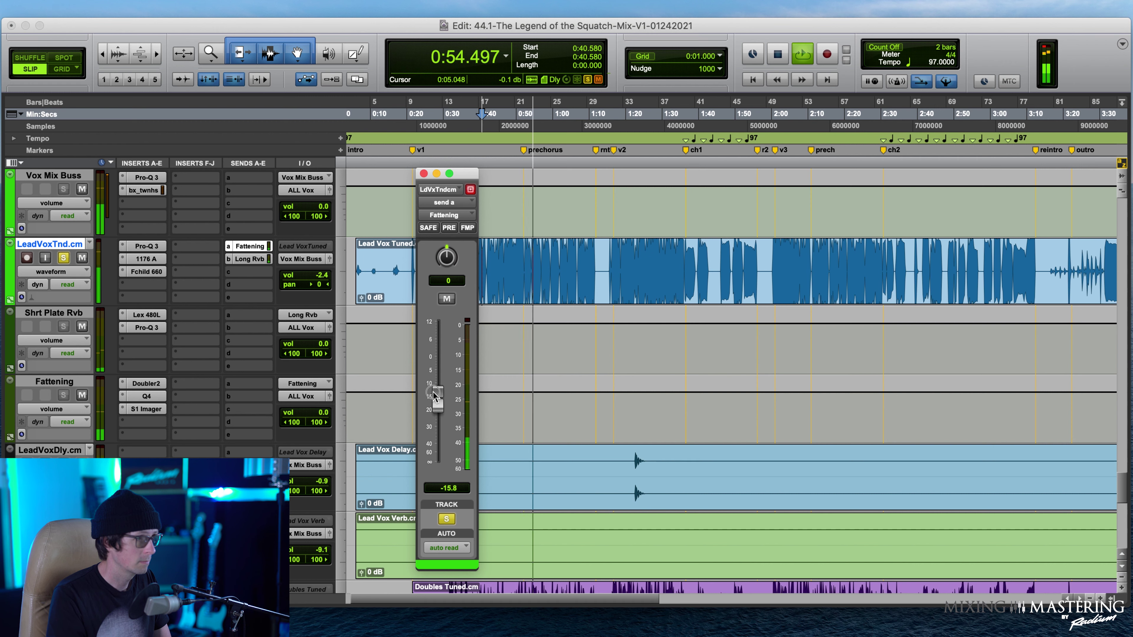
left_click_drag(433, 392, 434, 393)
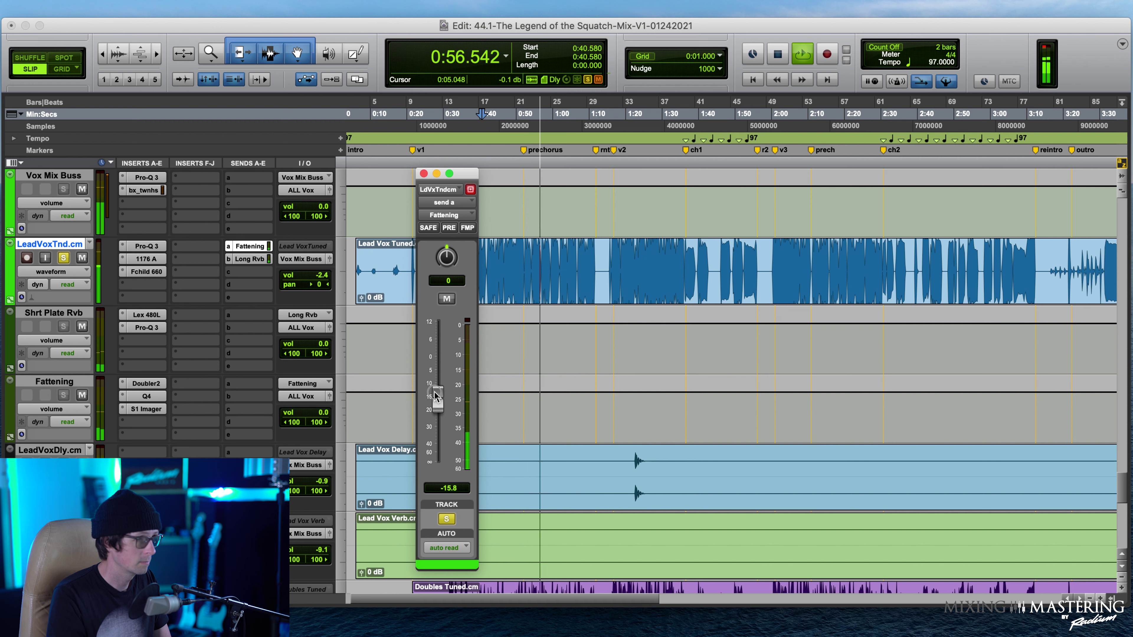
Step: Set the lead vocal's Long Rvb send level to about -11.8 dB during playback, stop playback and close the send window
left_click_drag(328, 279, 327, 283)
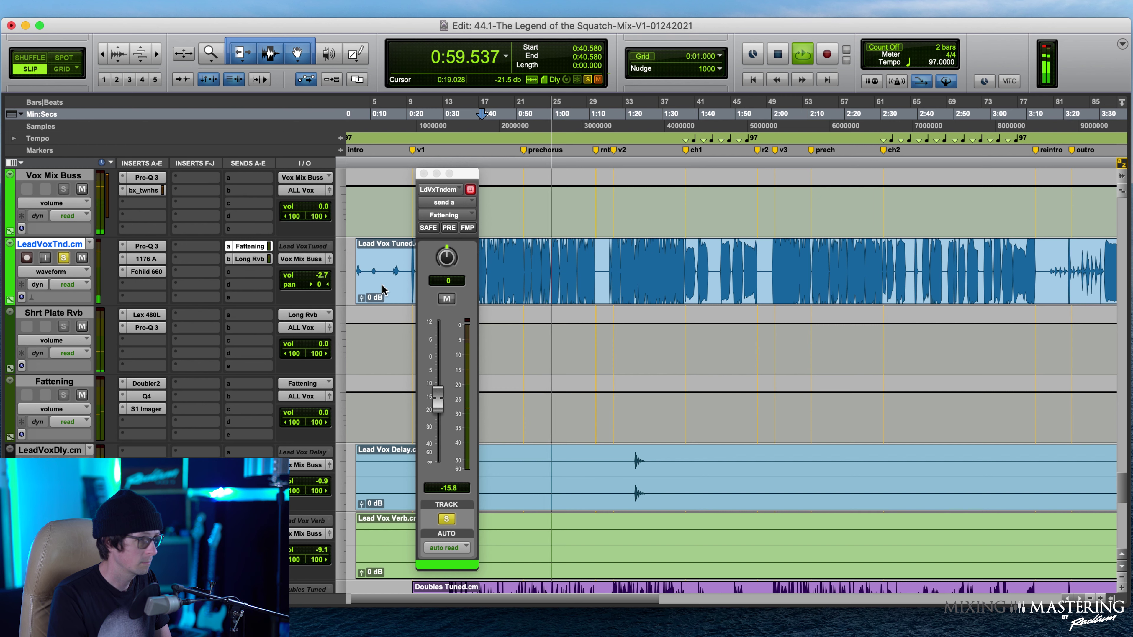
left_click(250, 259)
mouse_move(438, 404)
left_mouse_down()
mouse_move(440, 375)
mouse_move(440, 391)
left_mouse_up()
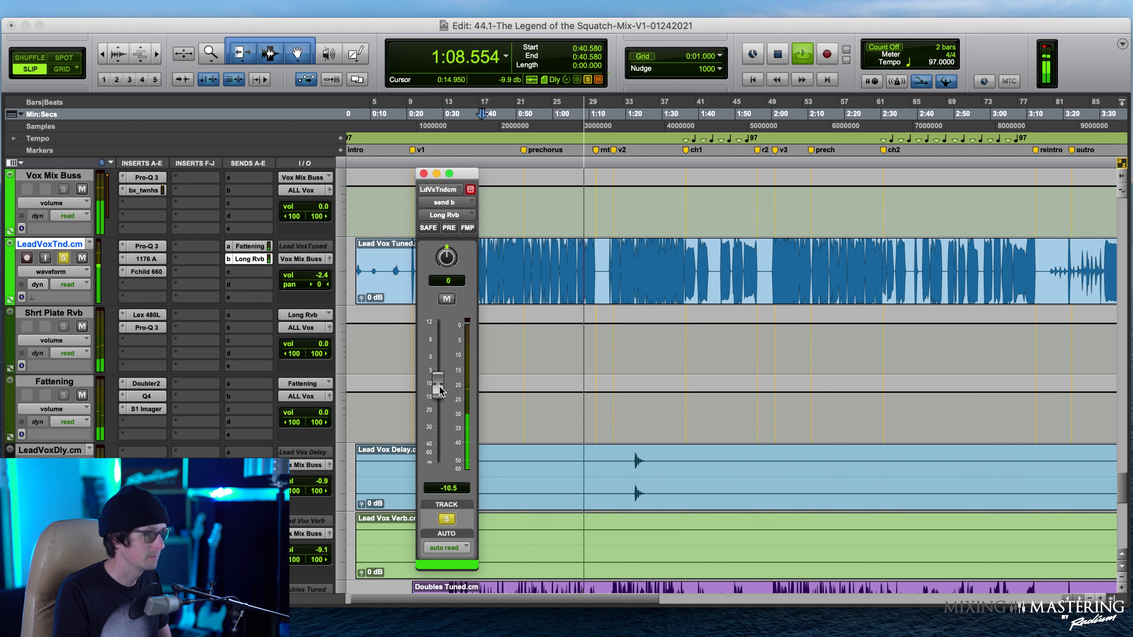
left_click_drag(442, 388, 441, 391)
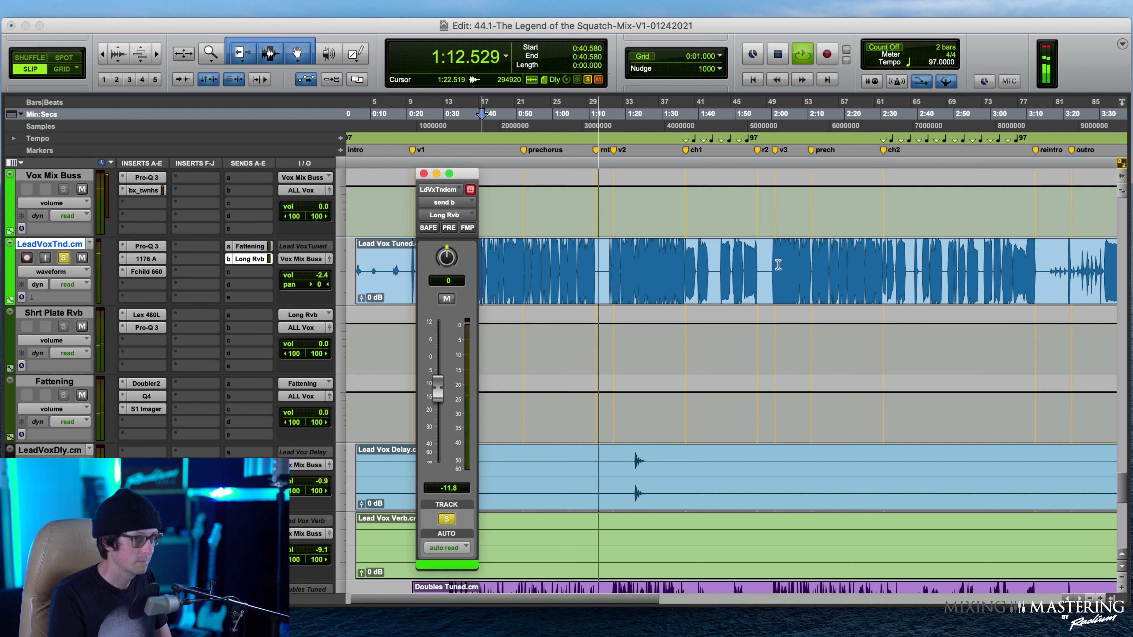
key("space")
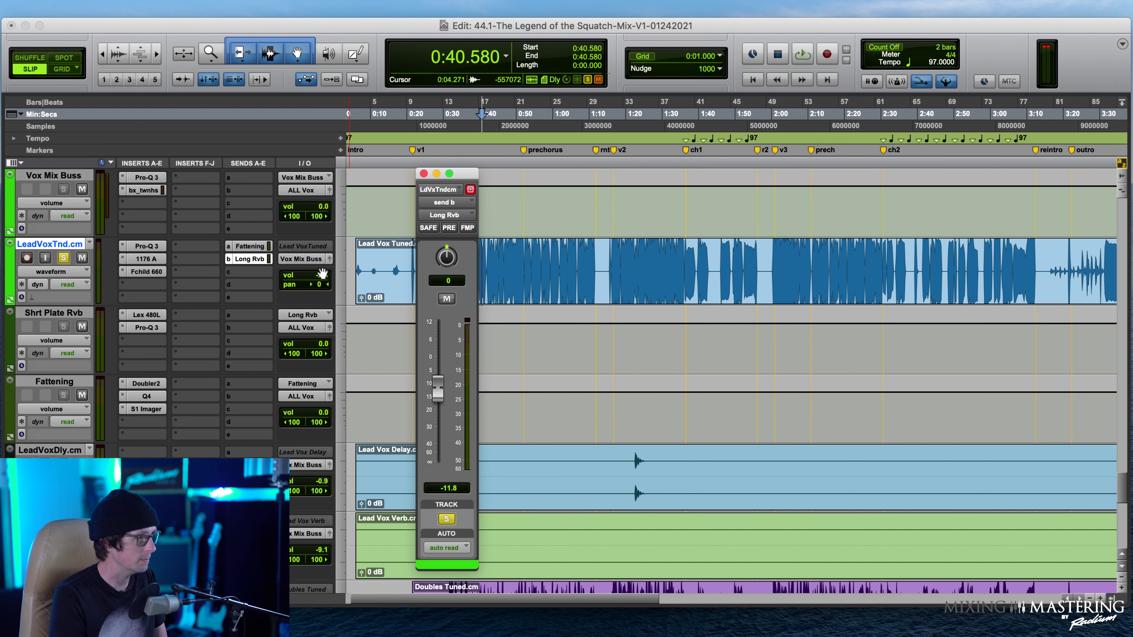
left_click(423, 174)
Step: Place the playback start at 0:31.454 on the Doubles Tuned clip and zoom the timeline out
scroll(486, 344, "down", 4)
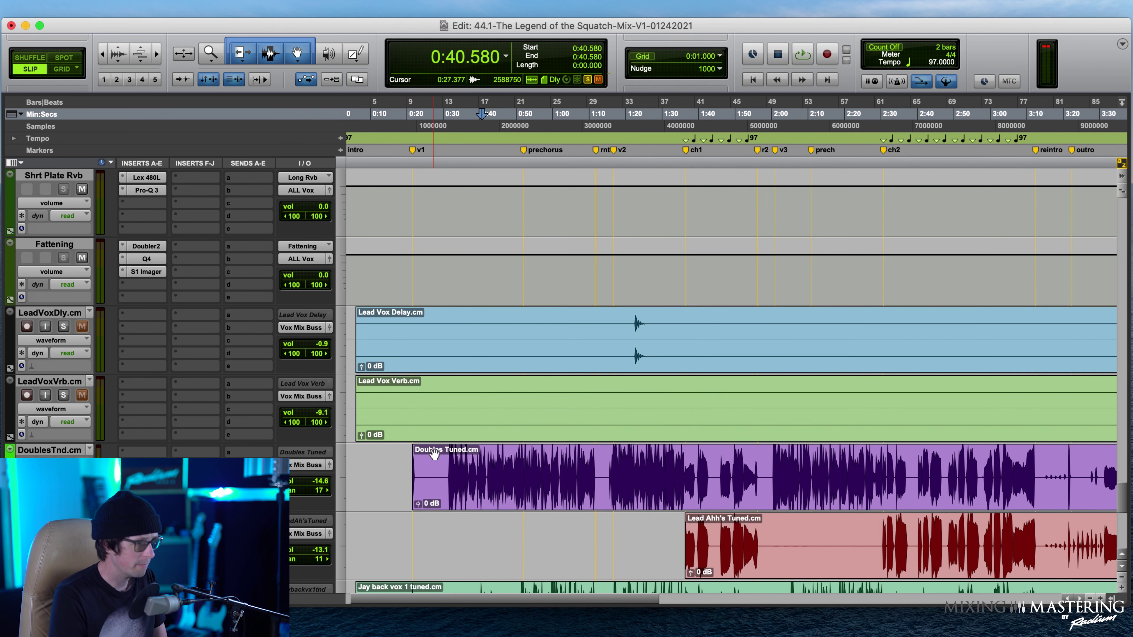
left_click(449, 457)
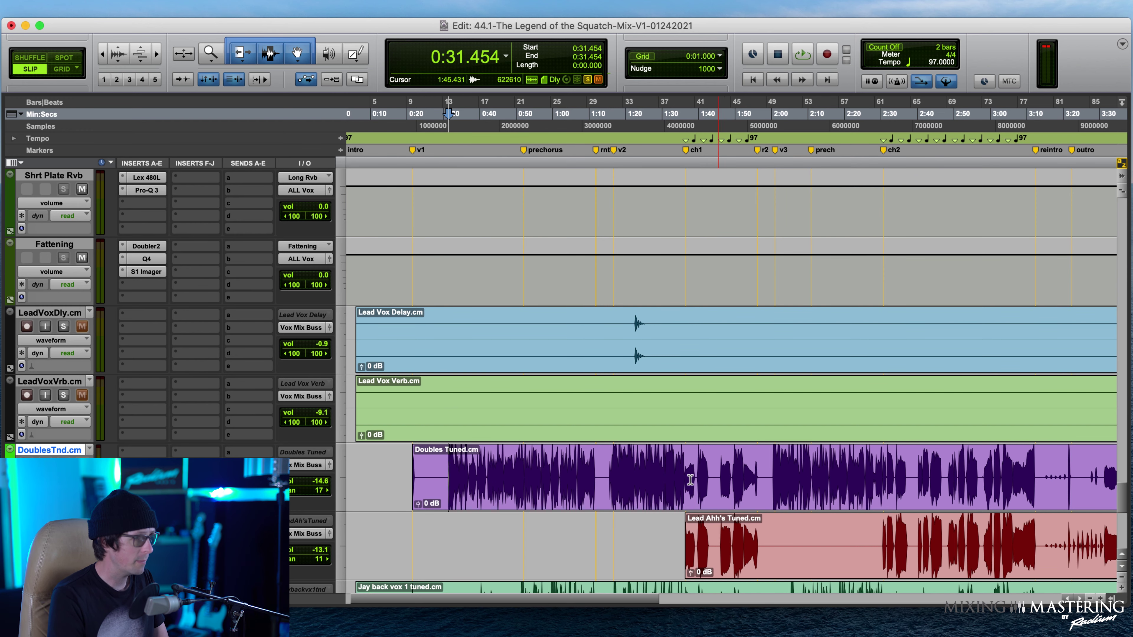
scroll(570, 435, "down", 4)
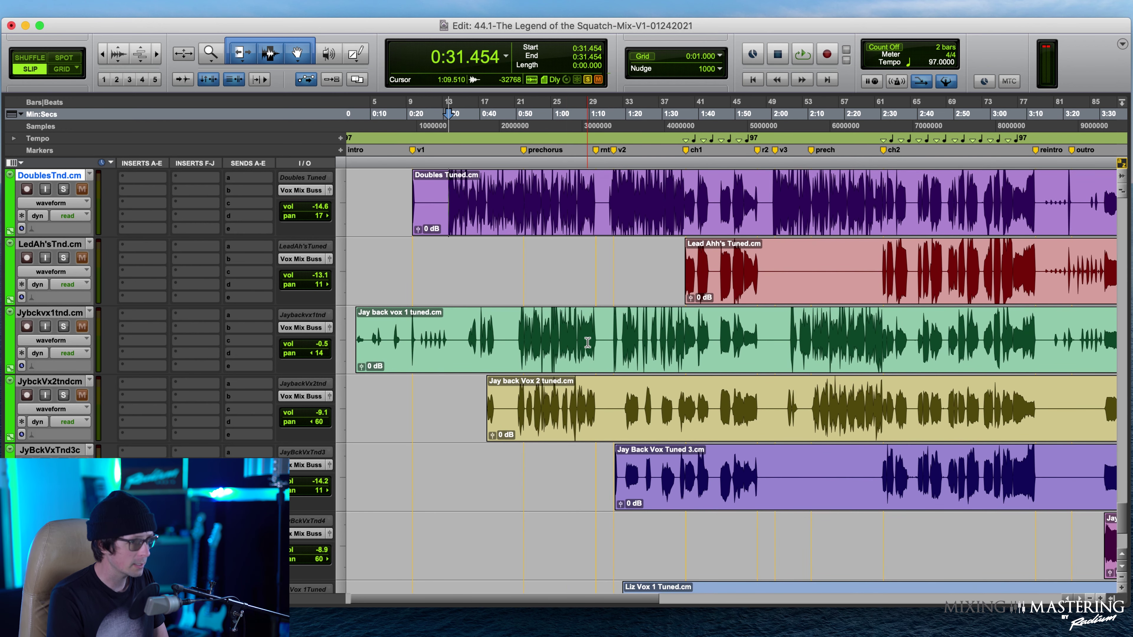
key("t")
key("r")
key("r")
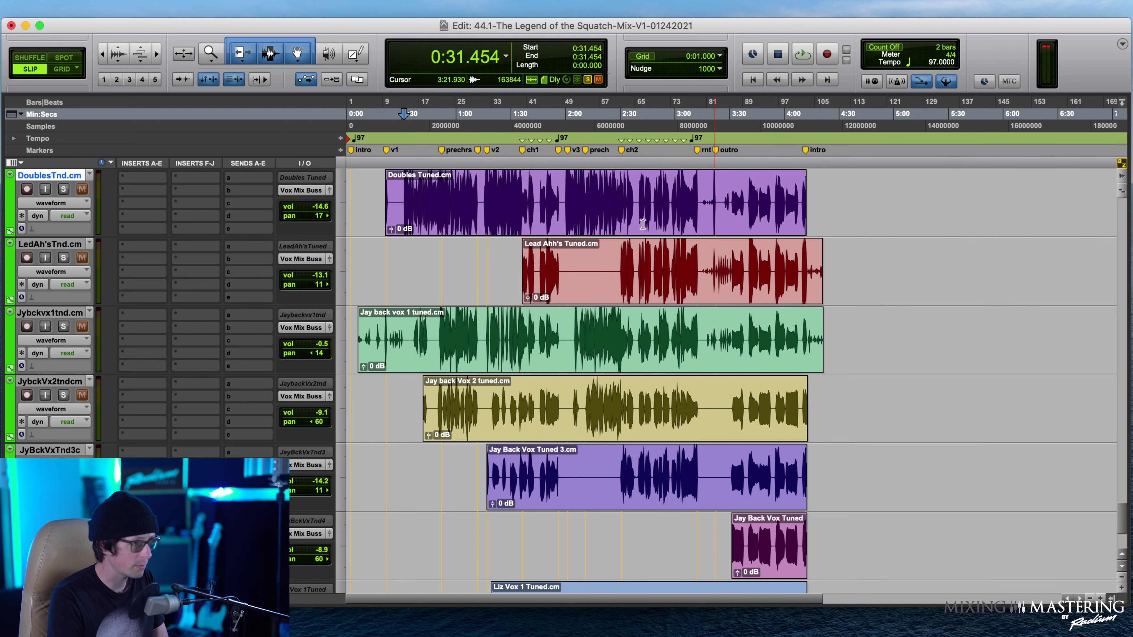
Step: Audition the DoublesTnd track soloed from 0:31.454, clear its solo and replay it with the rest of the mix
scroll(457, 303, "up", 1)
left_click(405, 268)
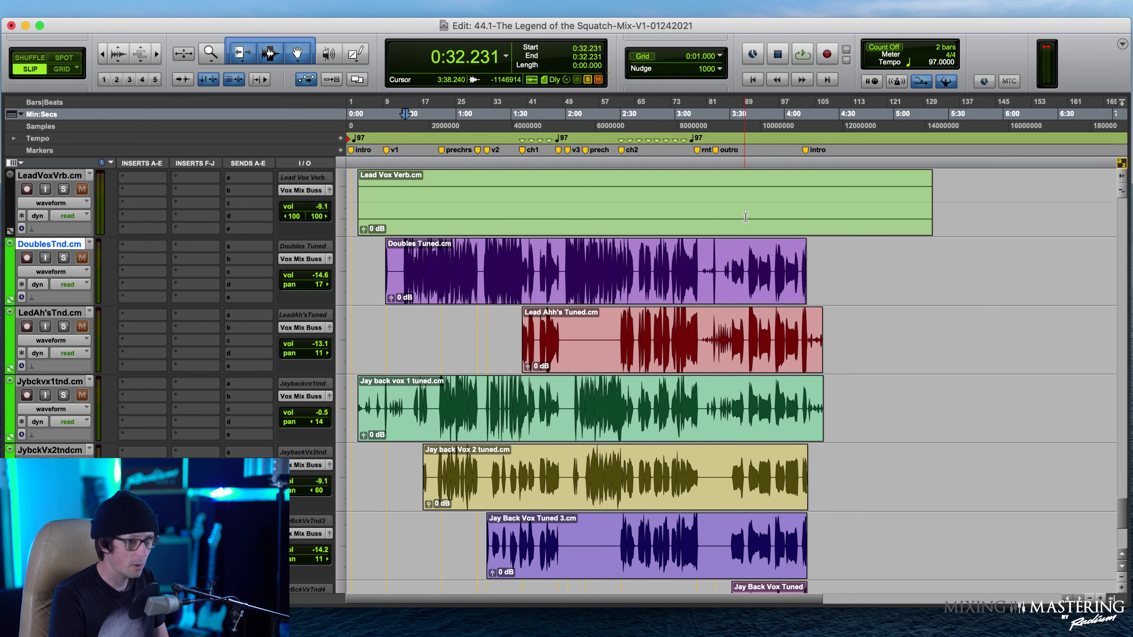
key("space")
key("shift+s")
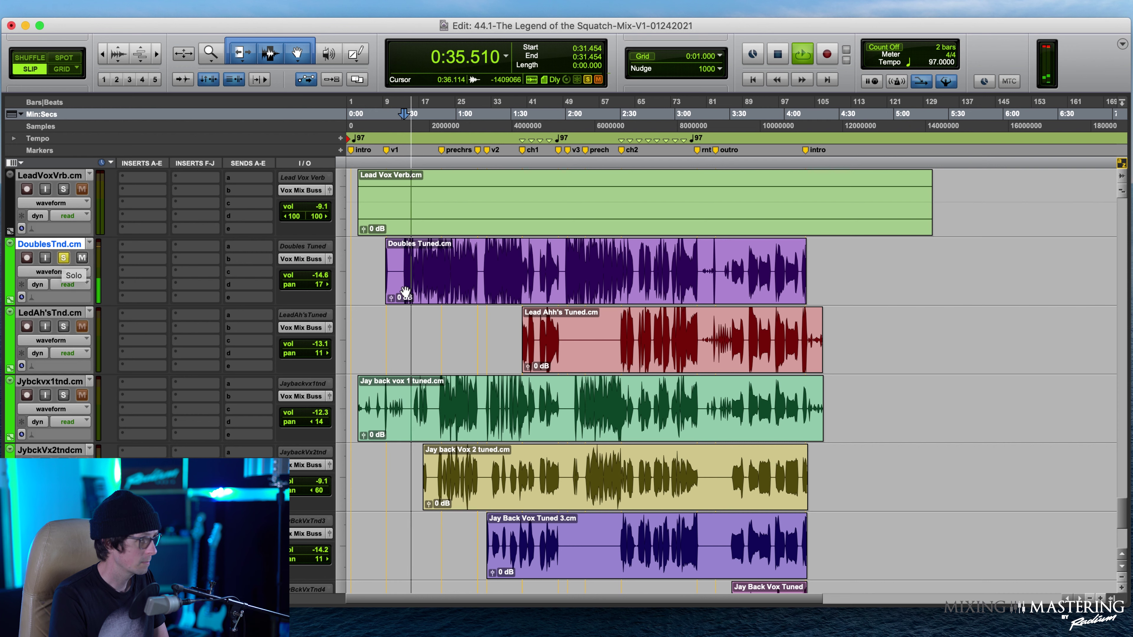
key("shift+s")
key("space")
key("space")
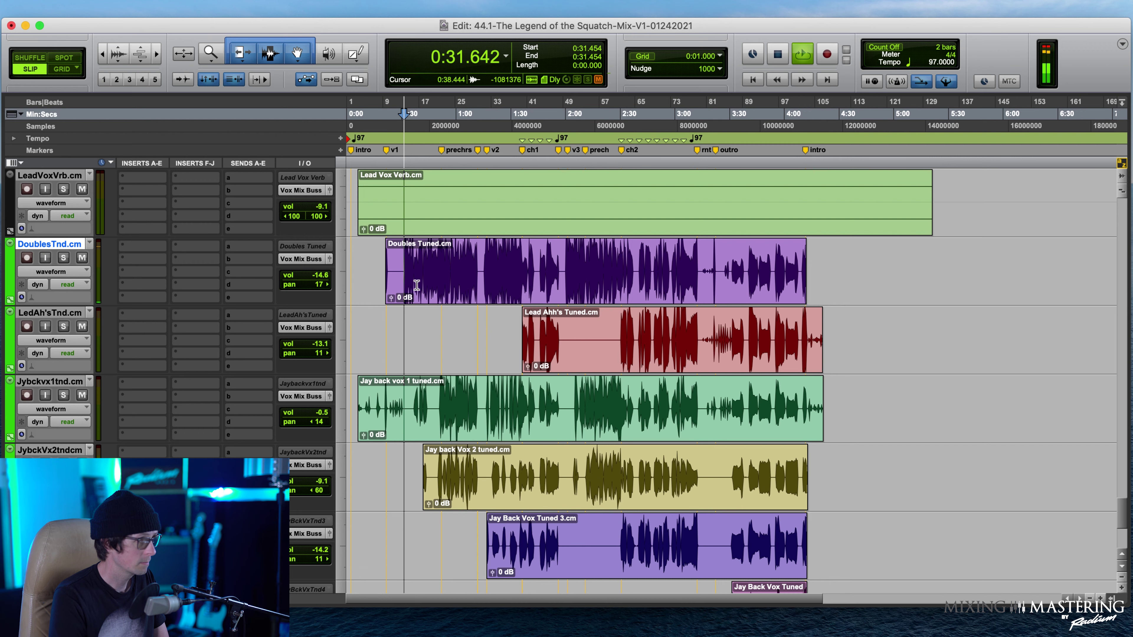
Step: Replay from 0:30.677, move the DoublesTnd track directly below the tuned lead vocal track and stop playback
scroll(266, 287, "up", 5)
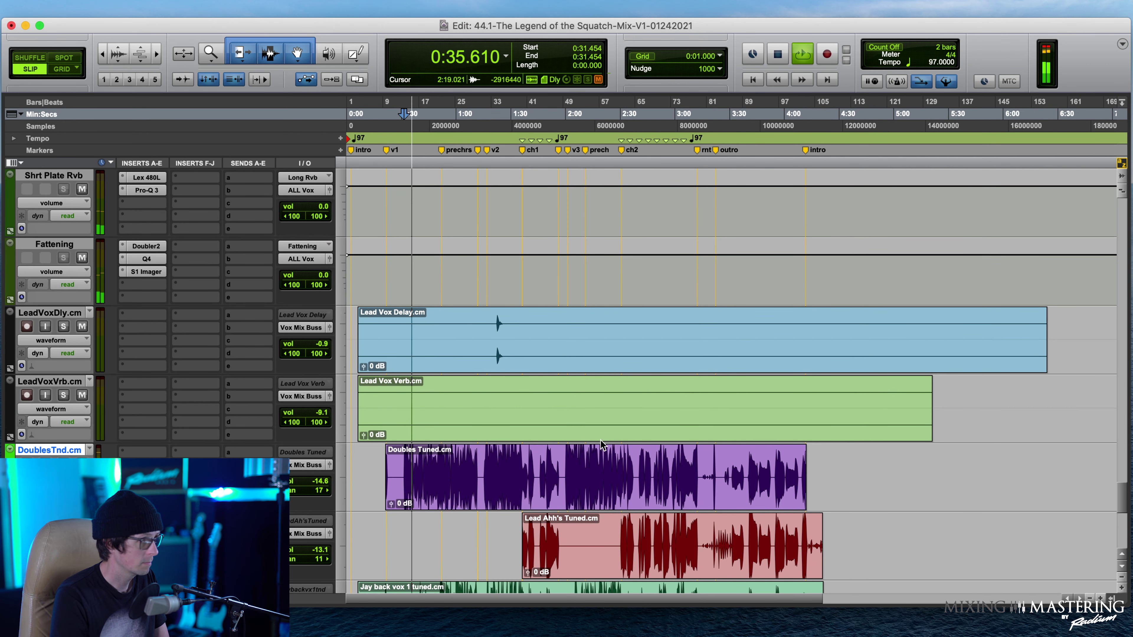
left_click(402, 474)
key("space")
key("space")
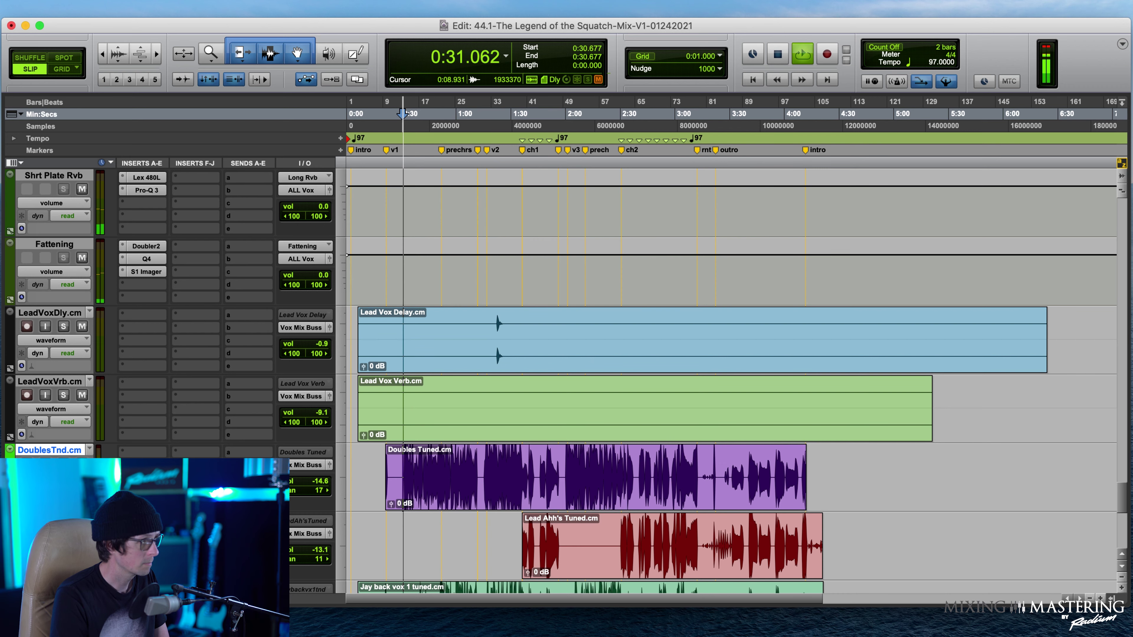
left_click_drag(52, 453, 53, 430)
key("space")
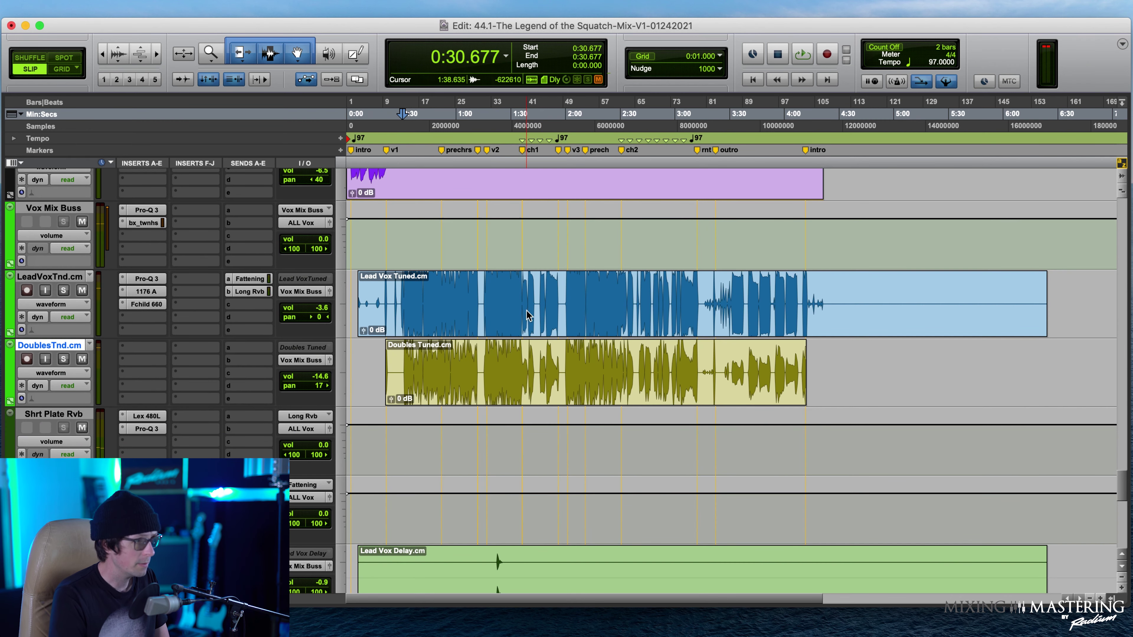
Step: Select the electric and acoustic guitar tracks from JayIntrocmp up through Acst Buss and mute them together
scroll(370, 415, "down", 14)
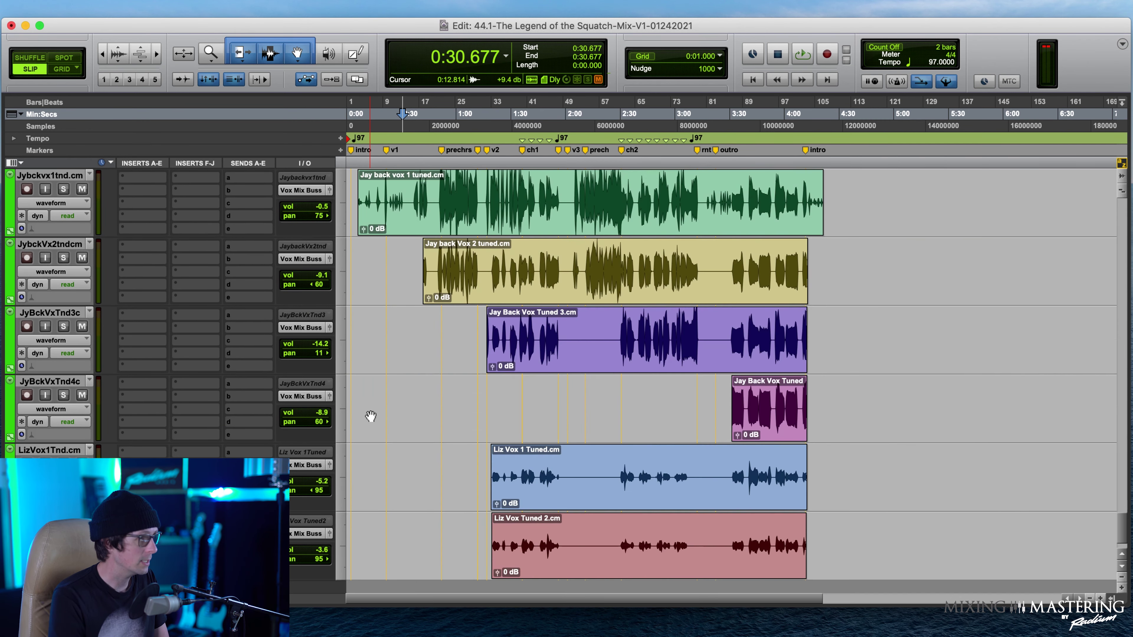
scroll(370, 416, "up", 18)
scroll(370, 414, "down", 5)
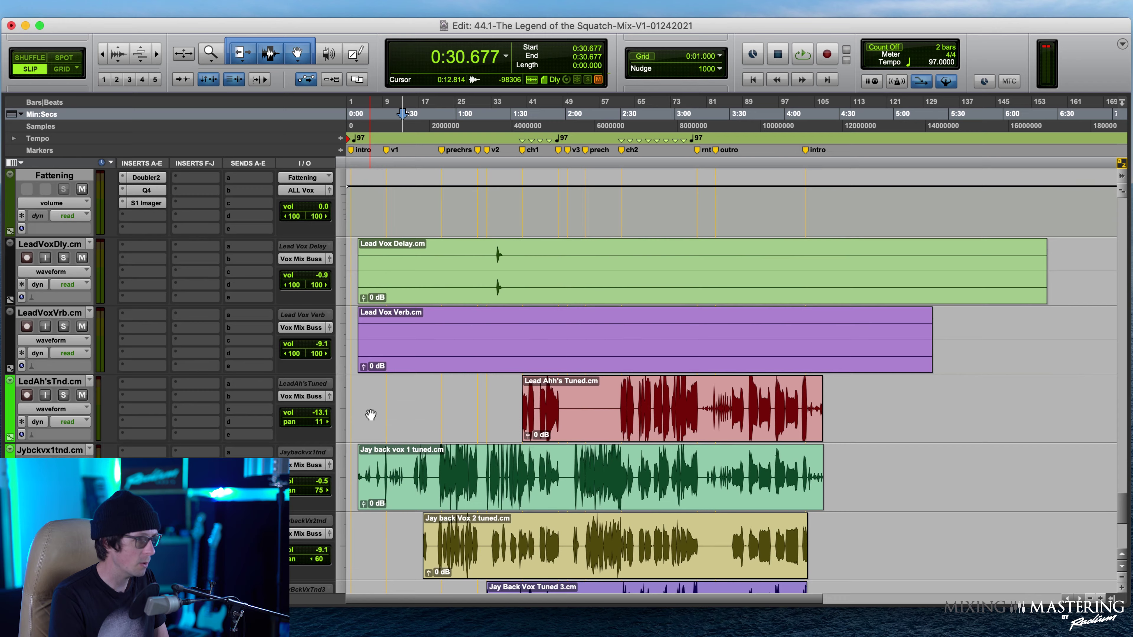
scroll(370, 414, "up", 10)
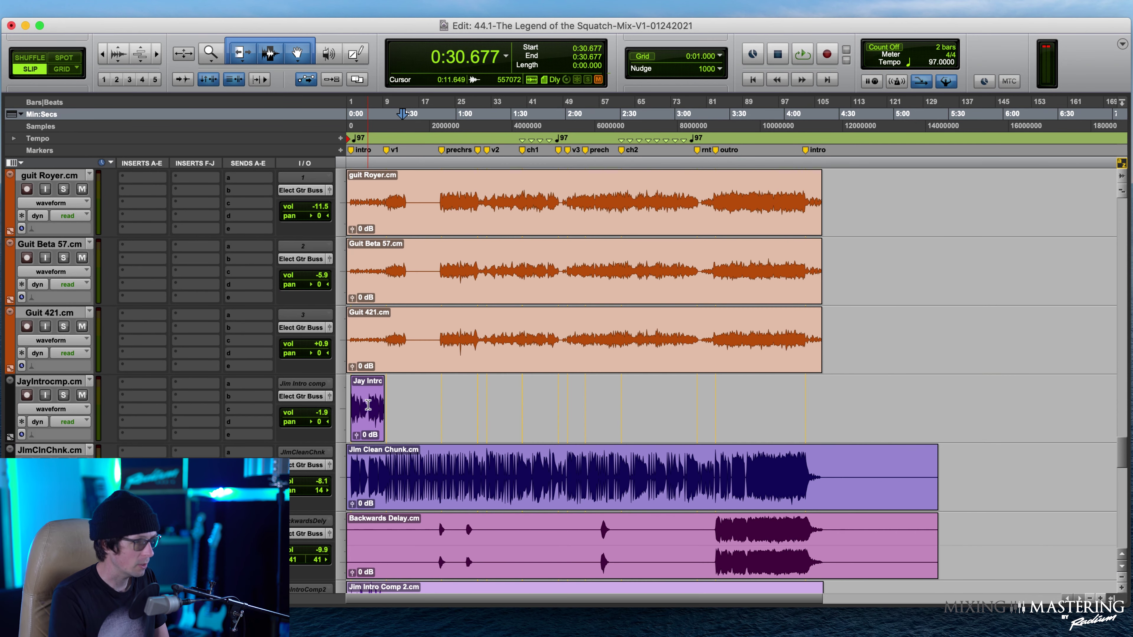
scroll(367, 404, "down", 1)
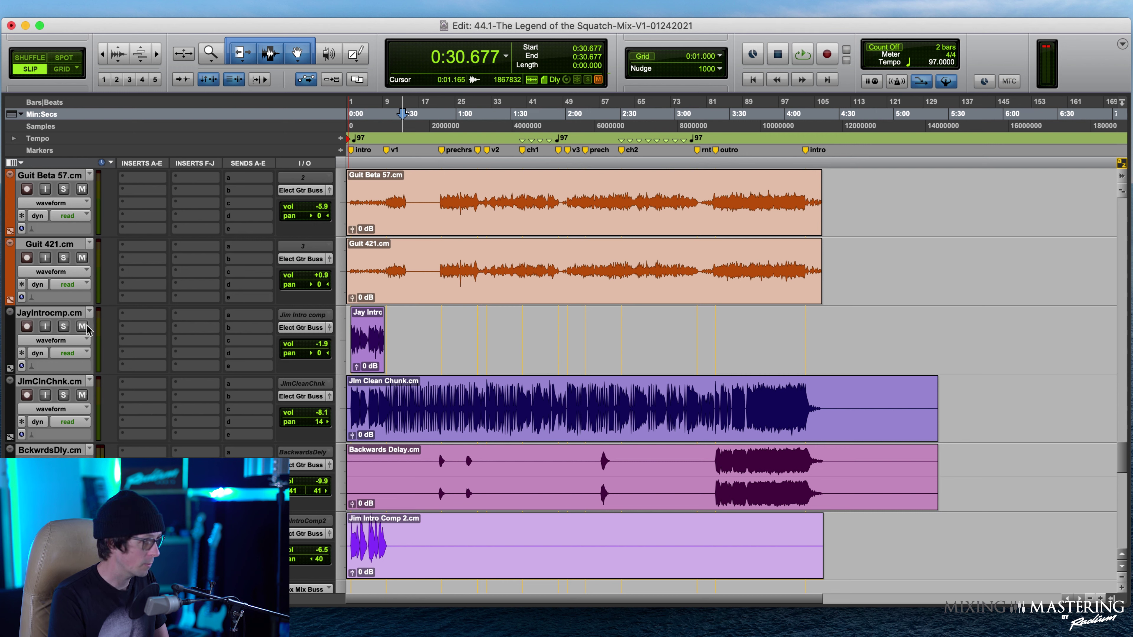
double_click(58, 314)
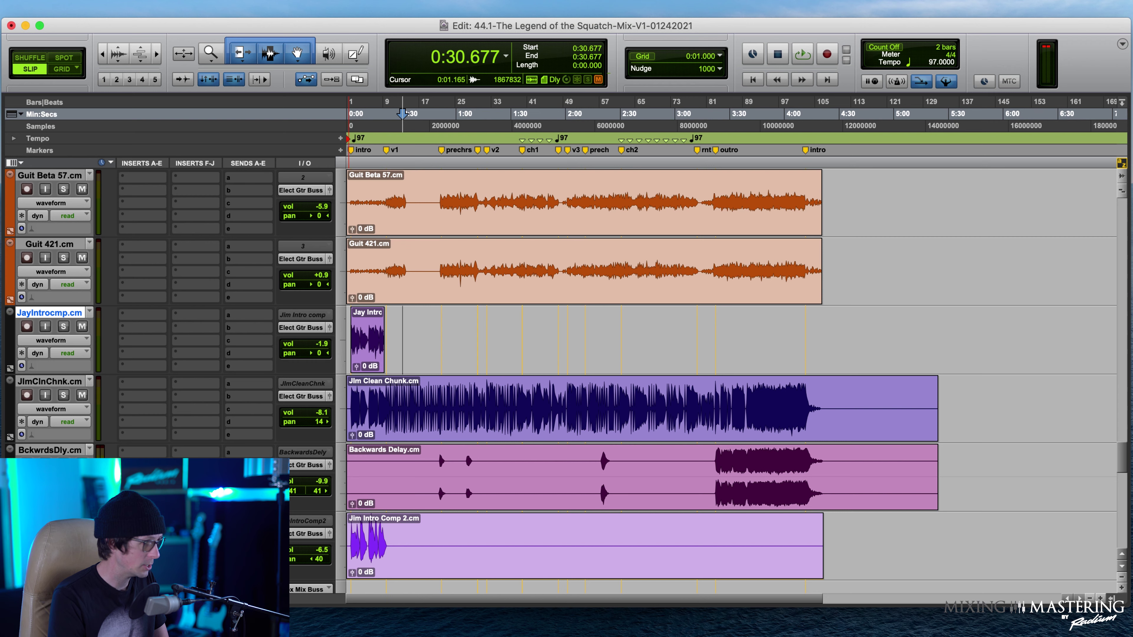
key("Return")
scroll(87, 275, "up", 3)
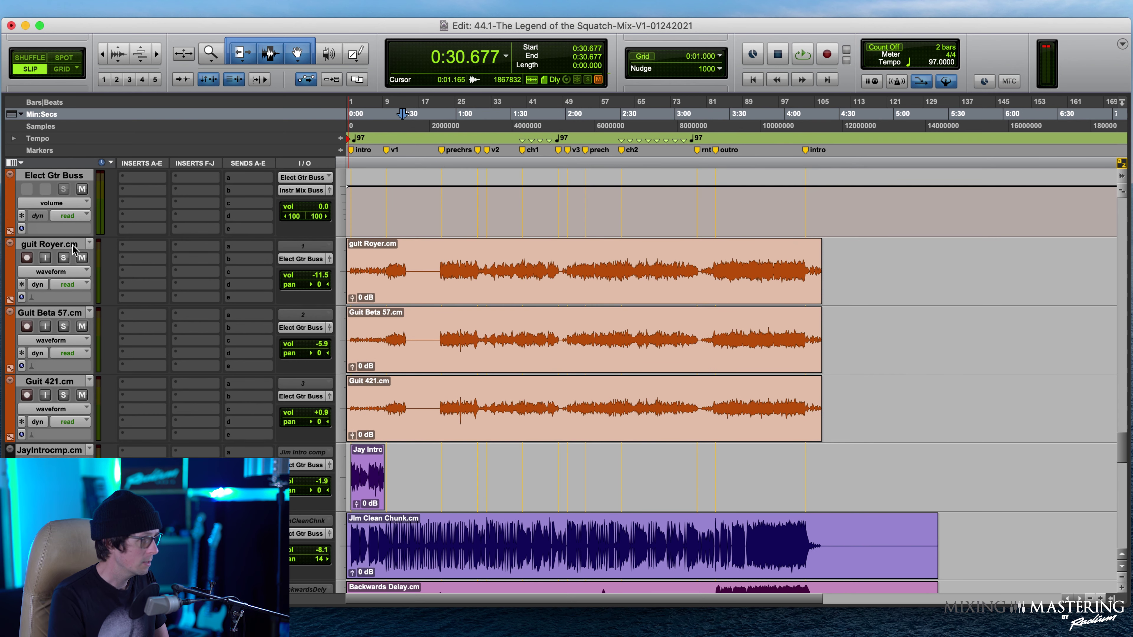
scroll(73, 249, "up", 2)
scroll(63, 237, "up", 5)
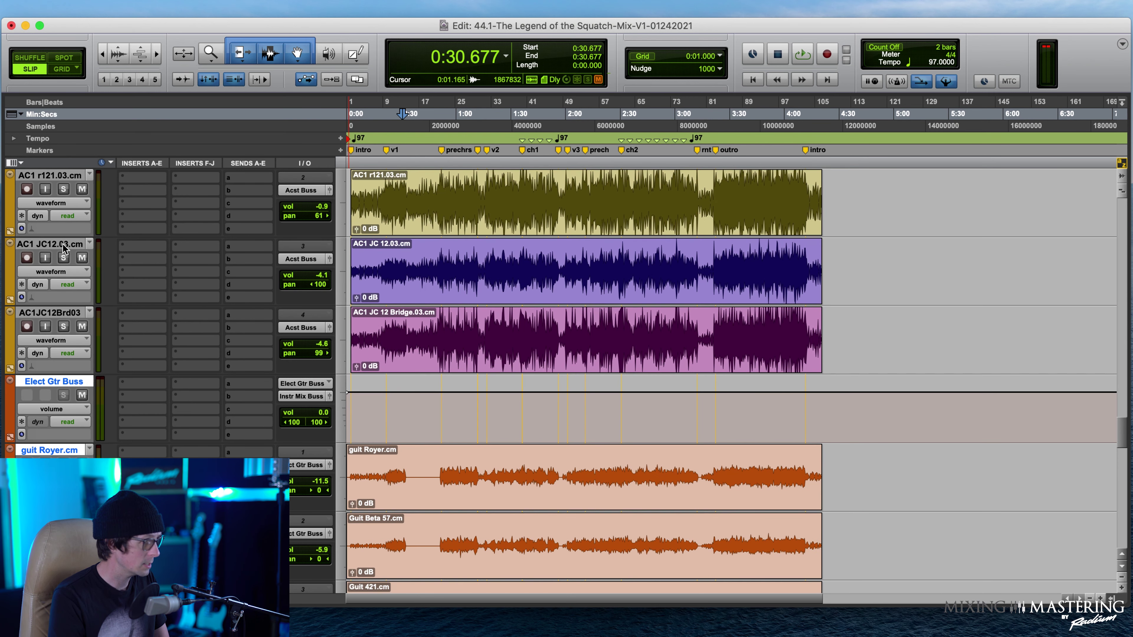
left_click(62, 178, "shift")
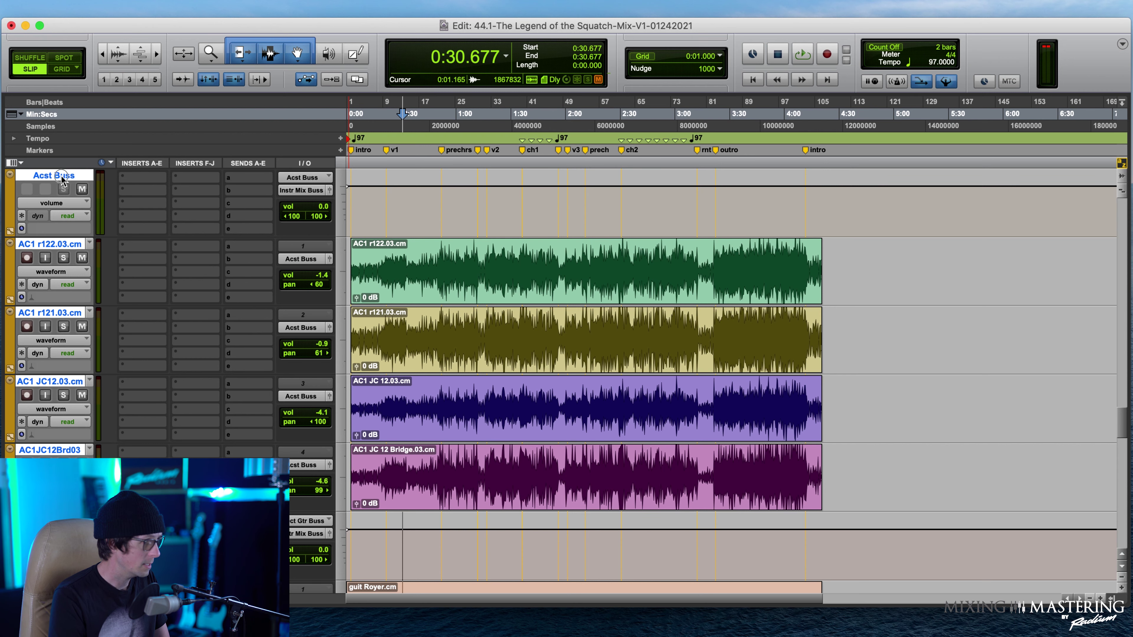
left_click(82, 189)
Step: Mute the percussion tracks from Rainstick up to Djembe Top, including Bag Steps, Shaker, Tambo and the Djembe room tracks
scroll(177, 298, "up", 3)
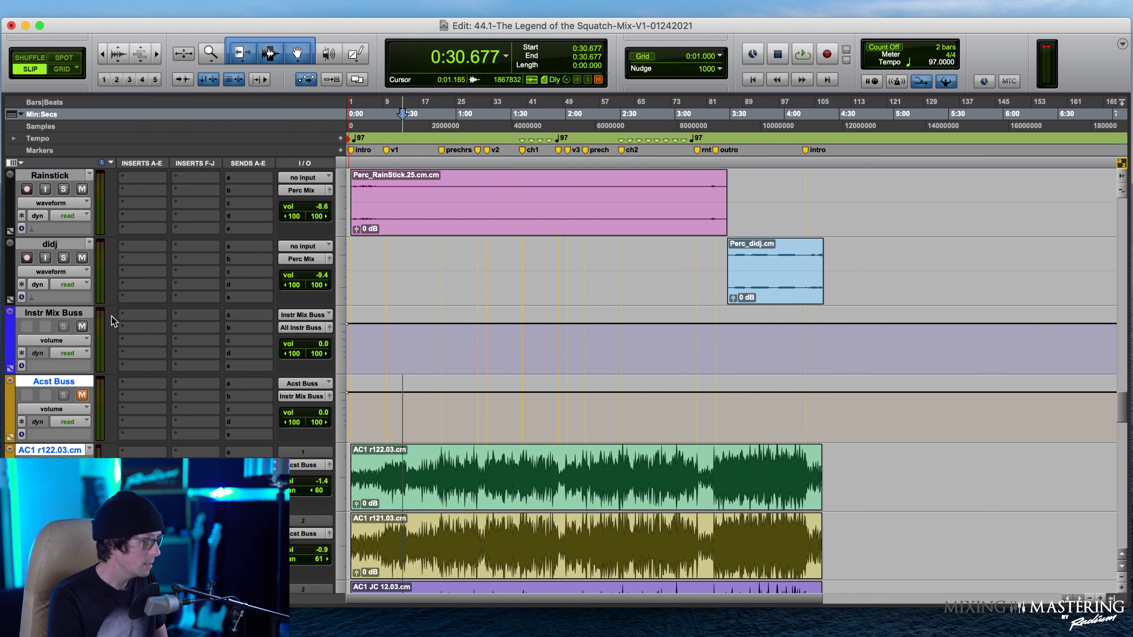
scroll(168, 333, "up", 3)
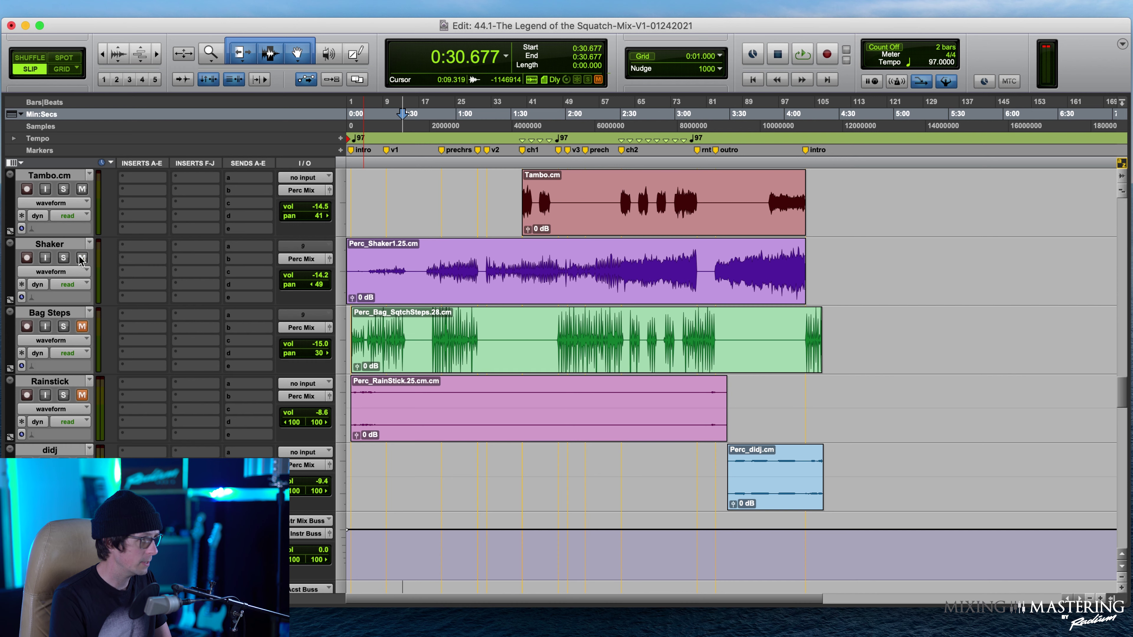
scroll(292, 335, "up", 2)
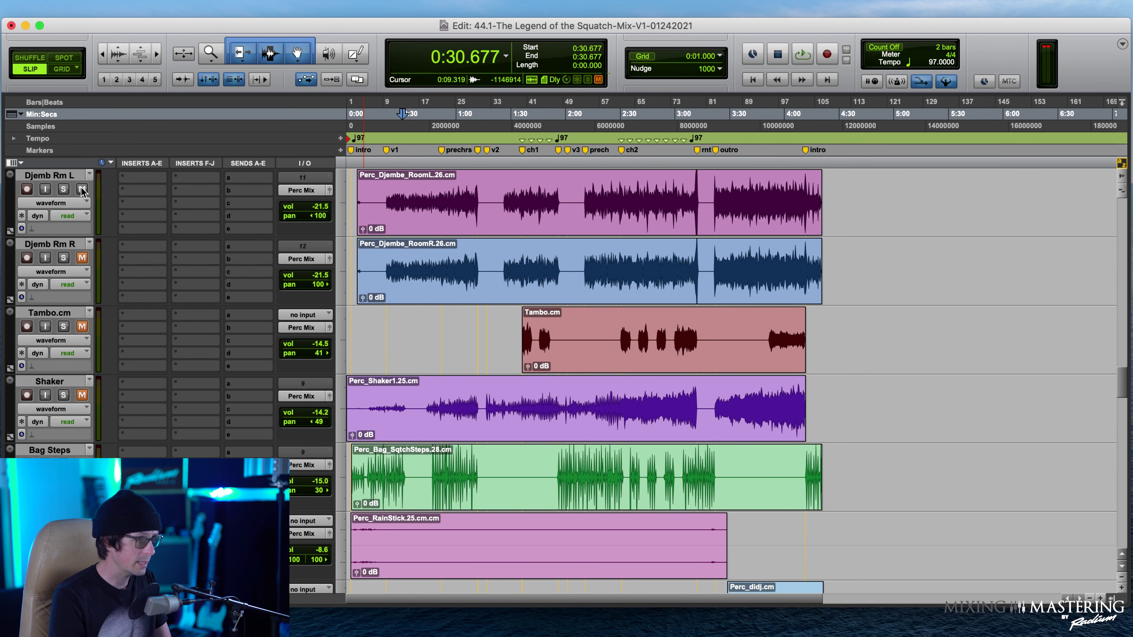
scroll(408, 330, "up", 1)
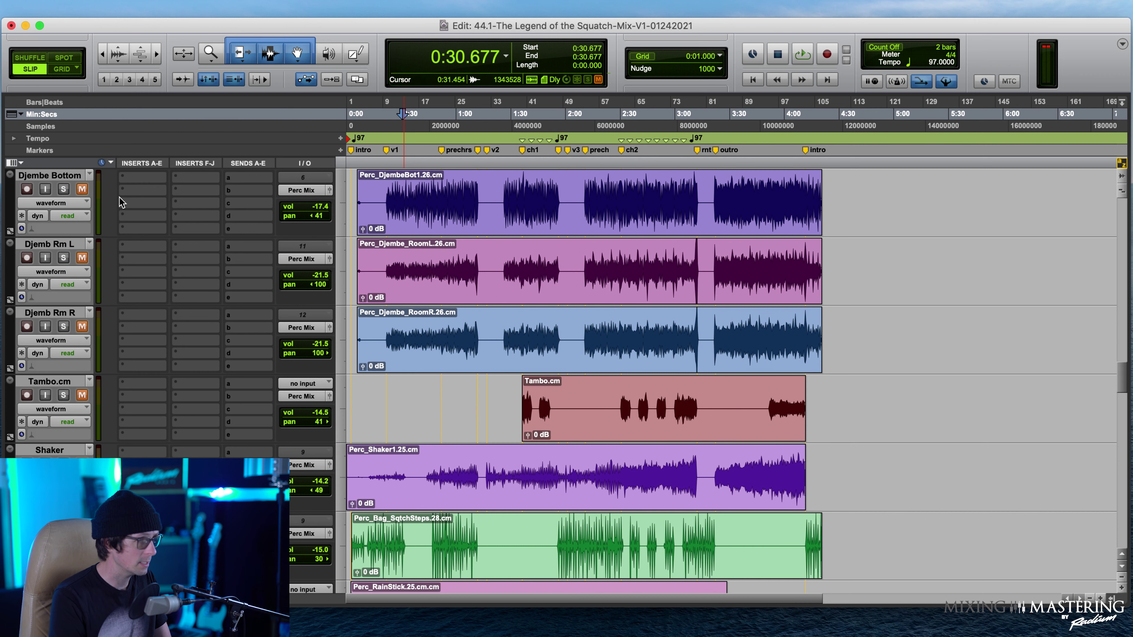
scroll(192, 313, "up", 3)
left_click(82, 327)
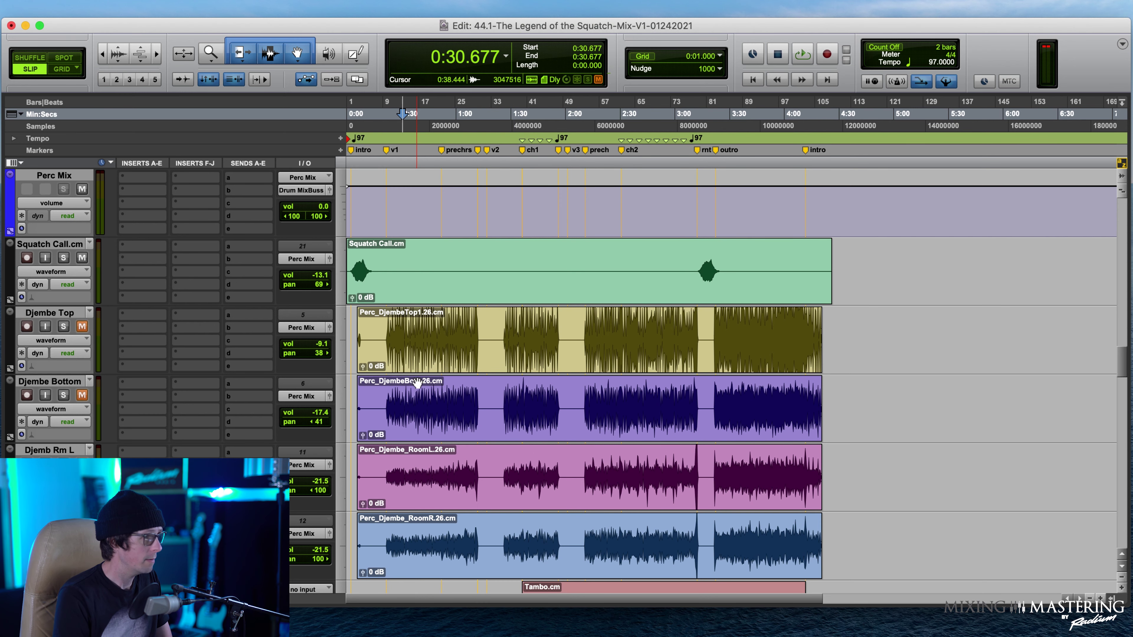
Step: Play the reduced mix from 0:29.901 to hear the vocals without guitars and percussion
left_click(388, 332)
scroll(387, 333, "up", 5)
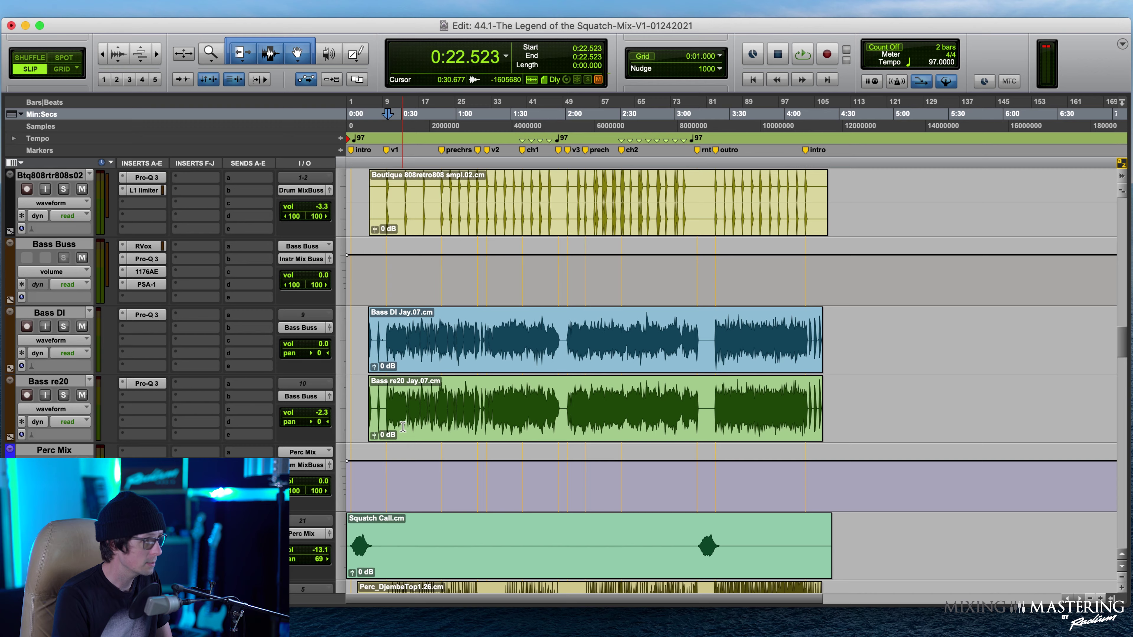
scroll(403, 430, "down", 15)
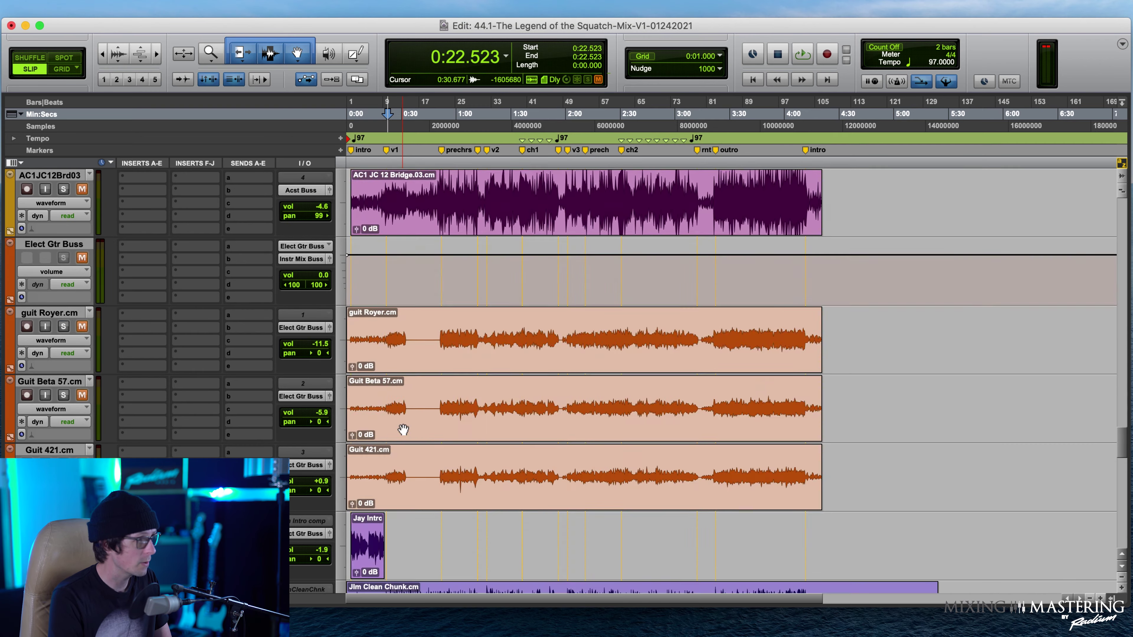
left_click(401, 430)
key("space")
scroll(405, 480, "down", 10)
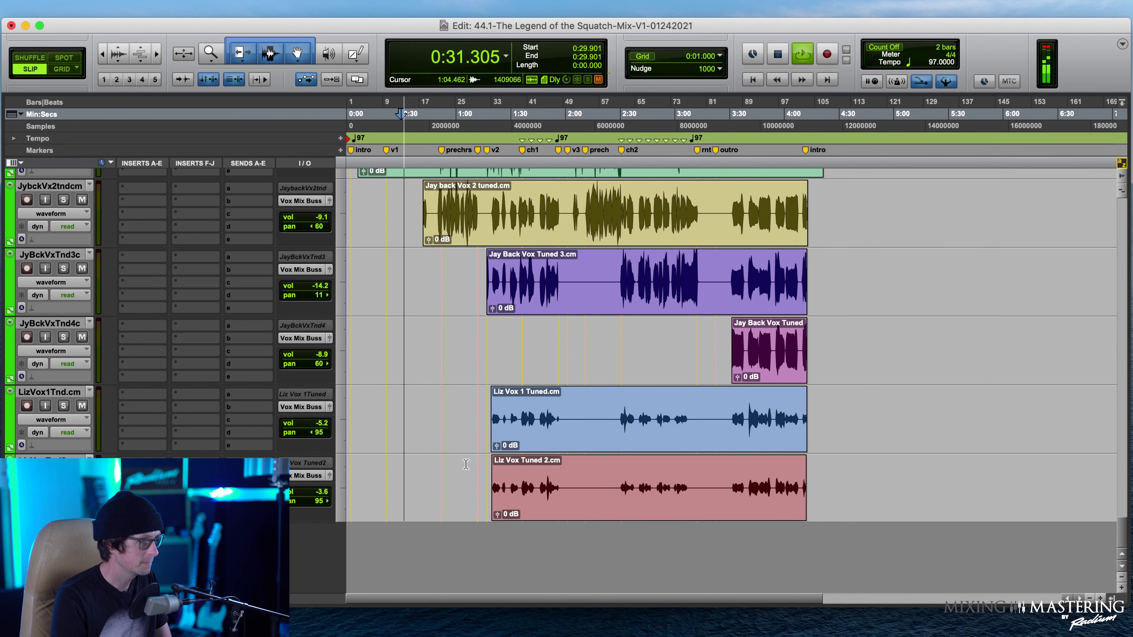
scroll(466, 465, "up", 6)
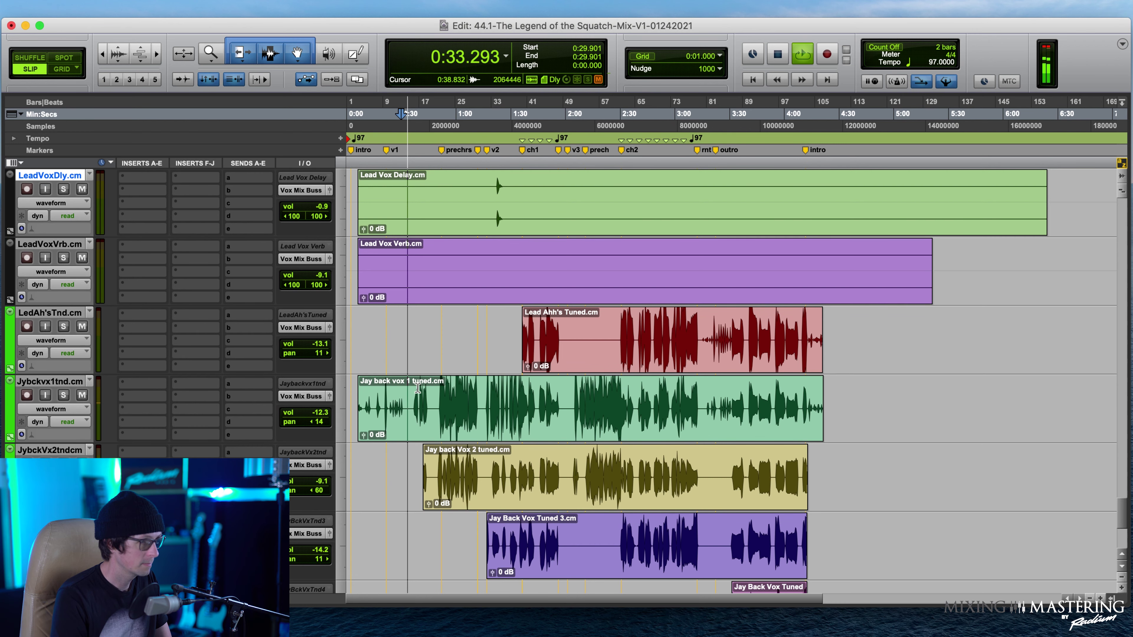
Step: Check the doubles in solo during playback, set the DoublesTnd volume to -12.6 dB and pan to 4 right, and stop
scroll(406, 316, "up", 5)
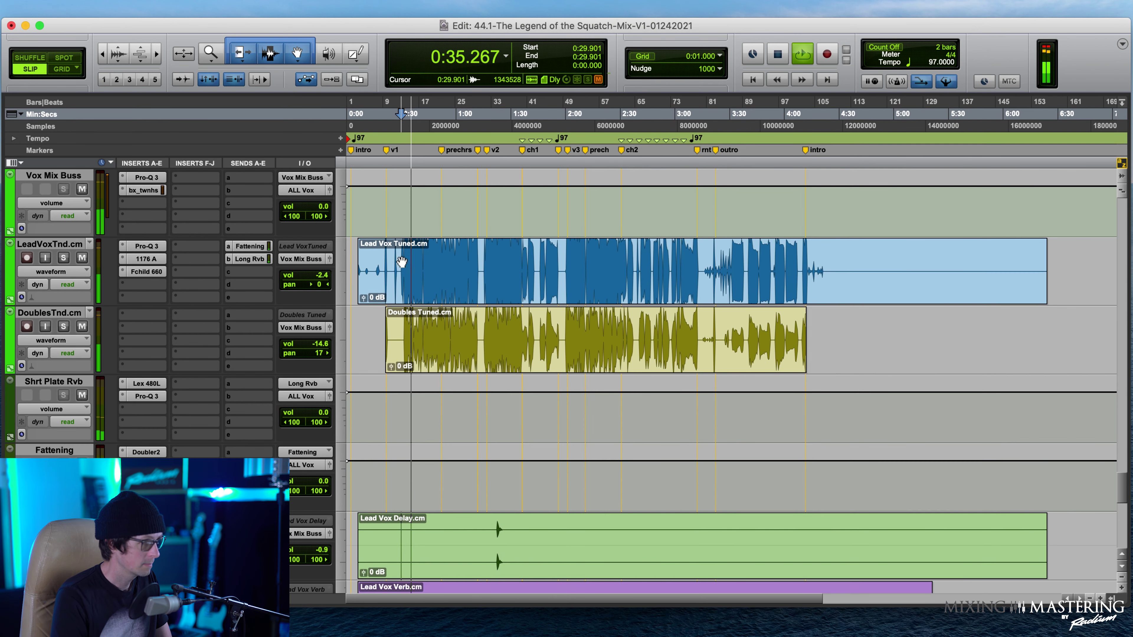
scroll(85, 344, "up", 2)
left_click(63, 326)
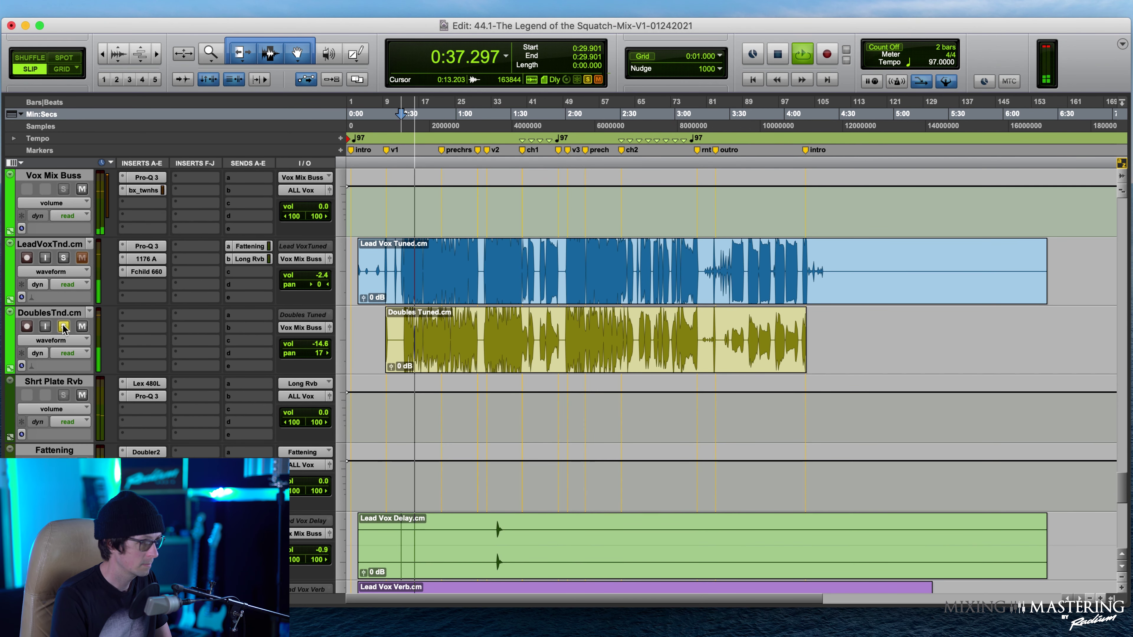
left_click(63, 326)
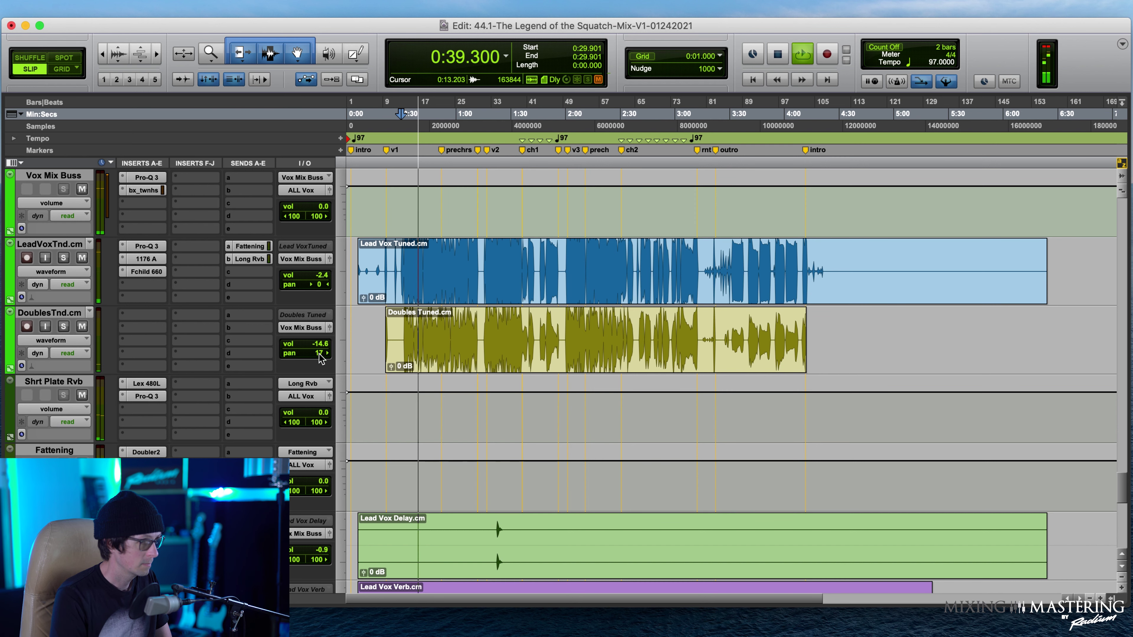
key("space")
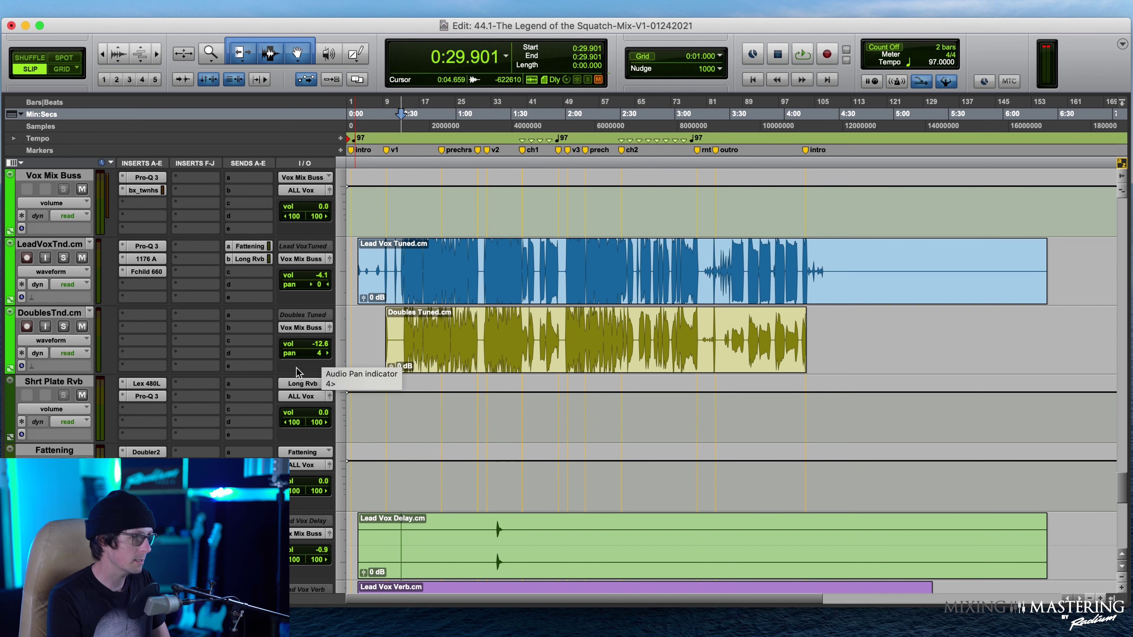
Step: Reset the DoublesTnd pan to center and place the playback position at 0:30.872 on the lead vocal
left_click(324, 354, "alt")
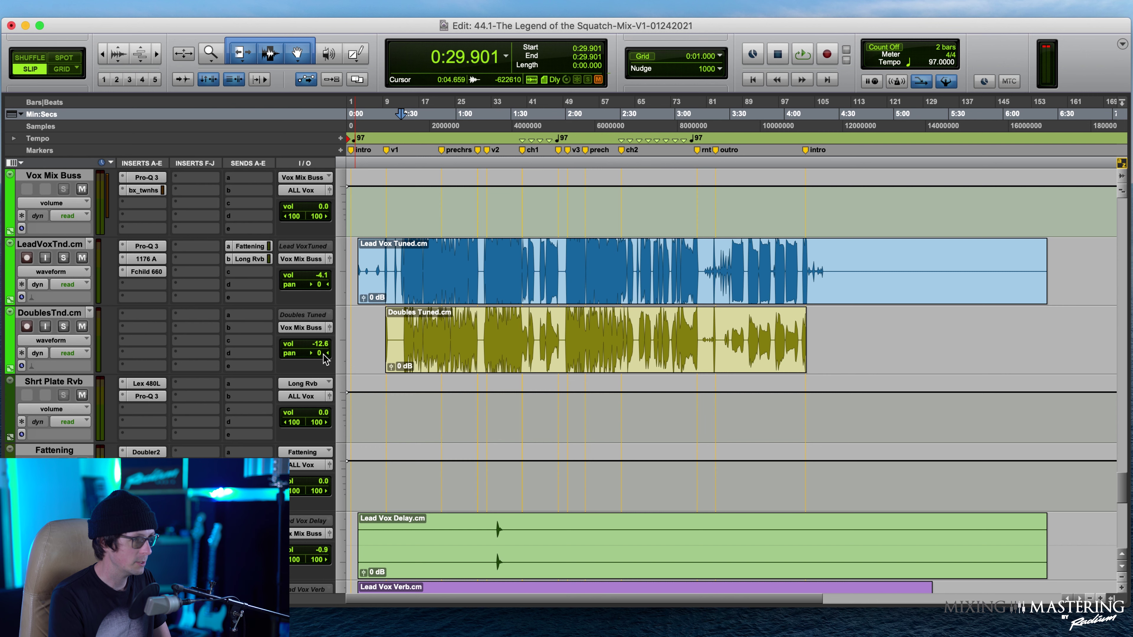
left_click(407, 268)
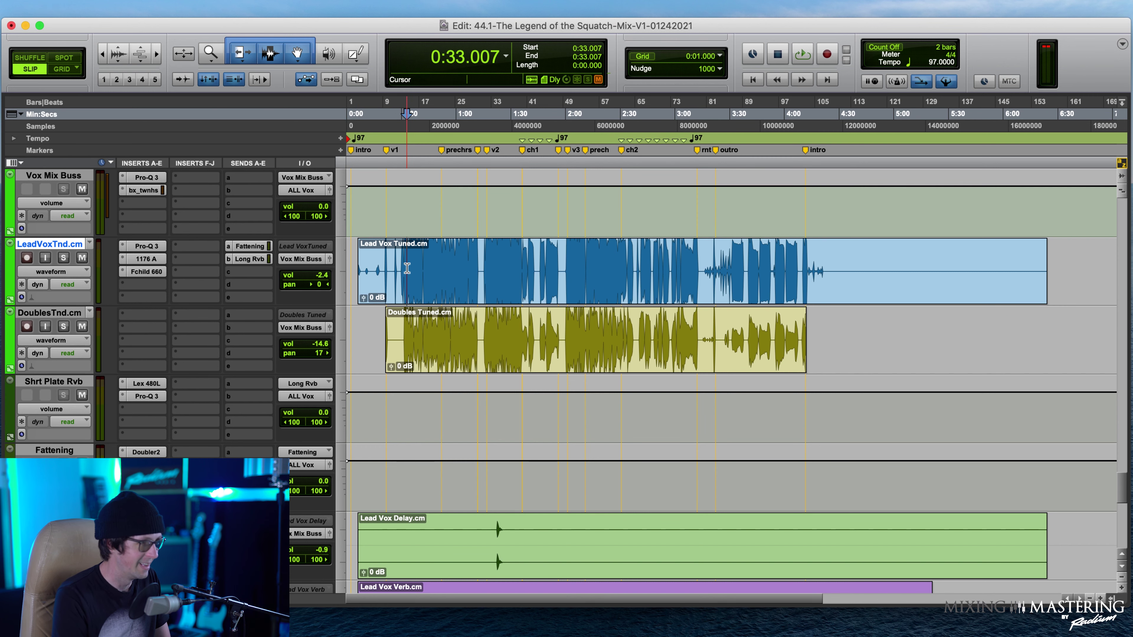
key("super+bracketright")
key("super+bracketright")
key("super+bracketright")
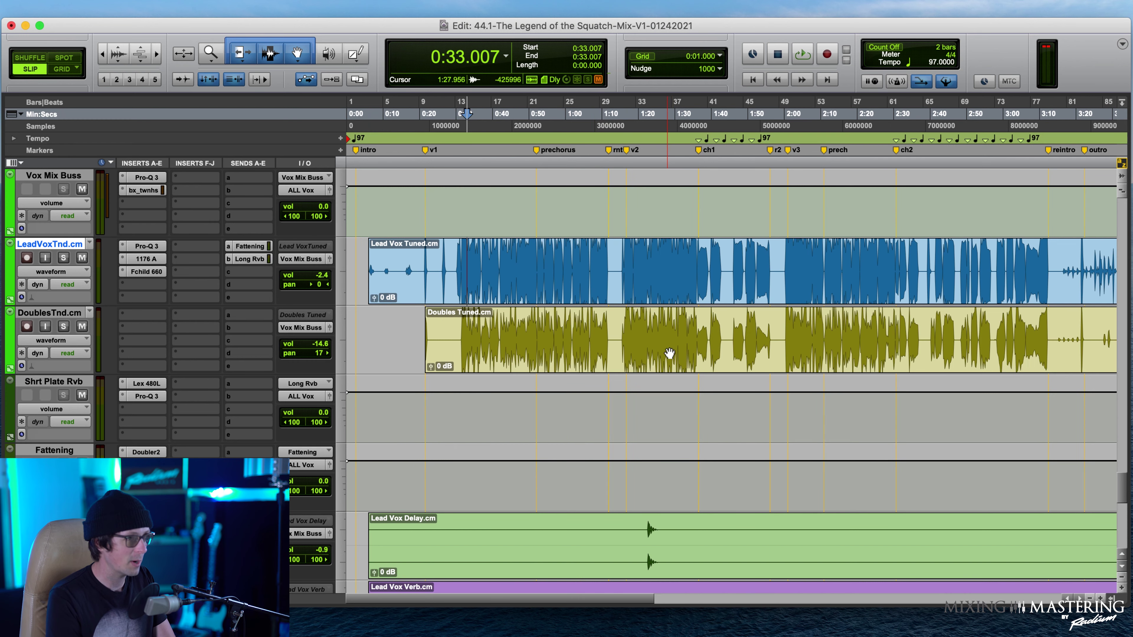
key("super+bracketleft")
key("super+bracketleft")
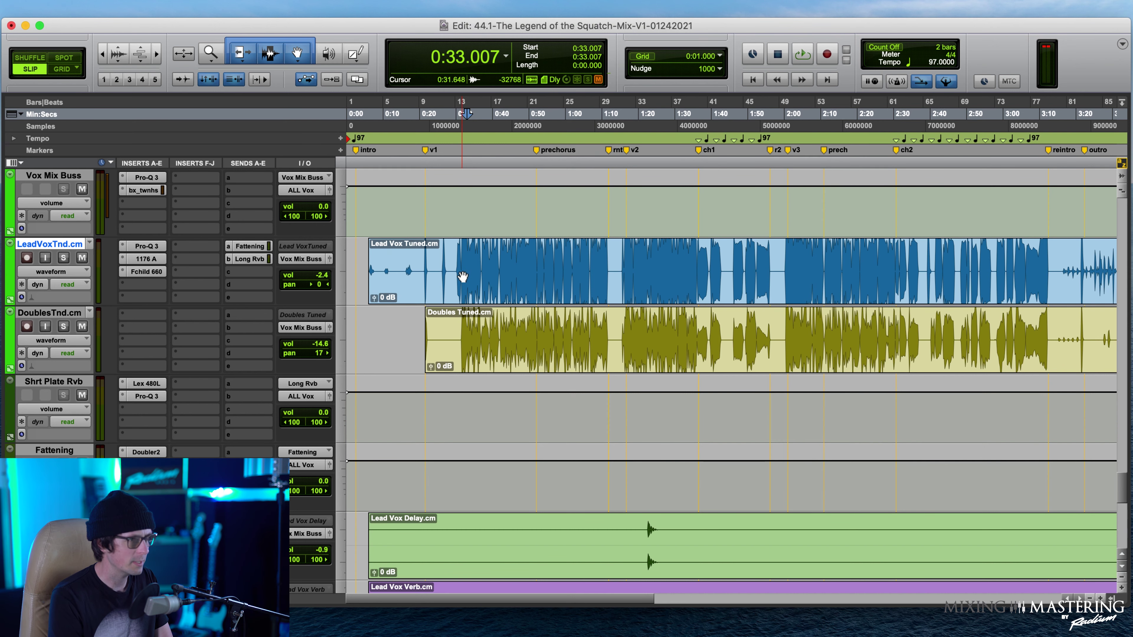
left_click(459, 264)
key("super+bracketright")
key("super+bracketright")
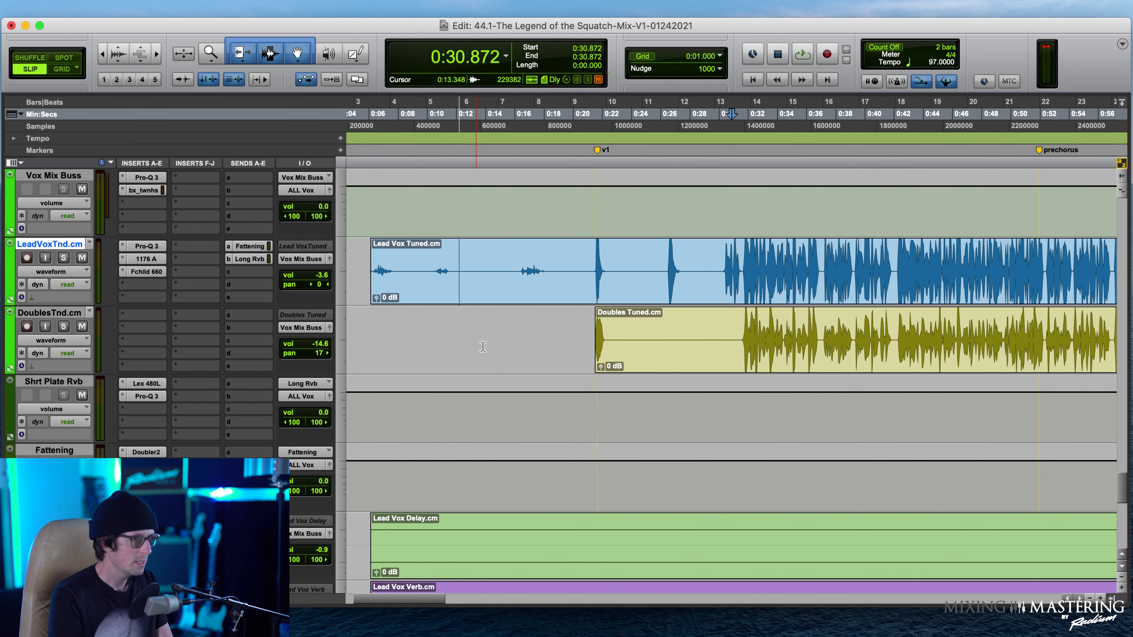
Step: Solo DoublesTnd and play it from the start of the doubled vocal at 0:31.745
left_click(66, 259)
left_click(65, 328, "super")
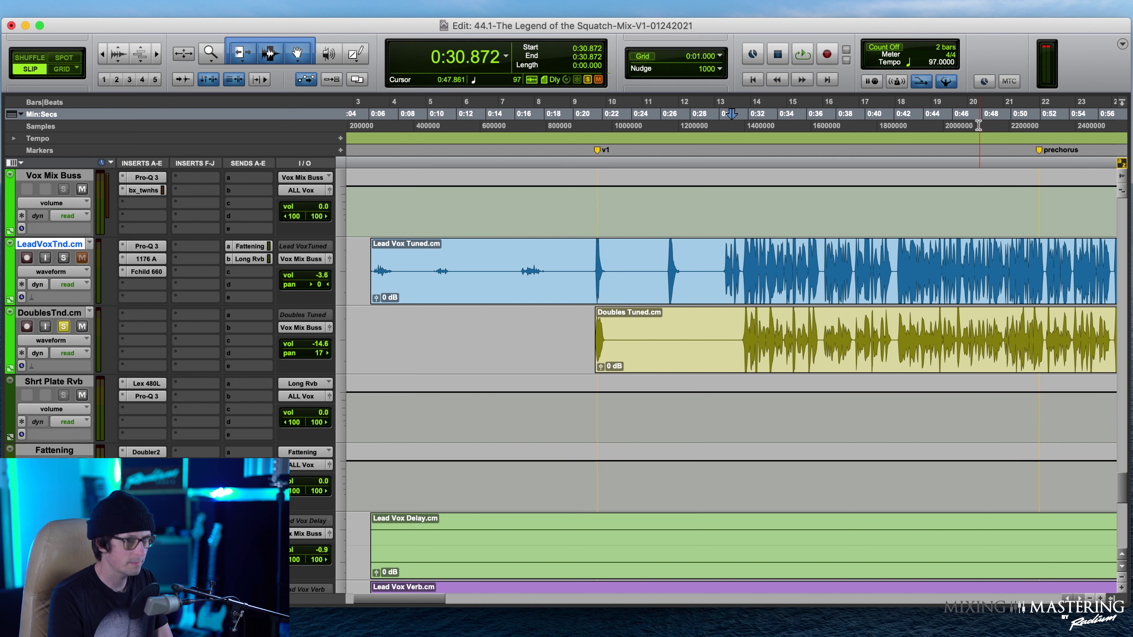
left_click(747, 268)
key("space")
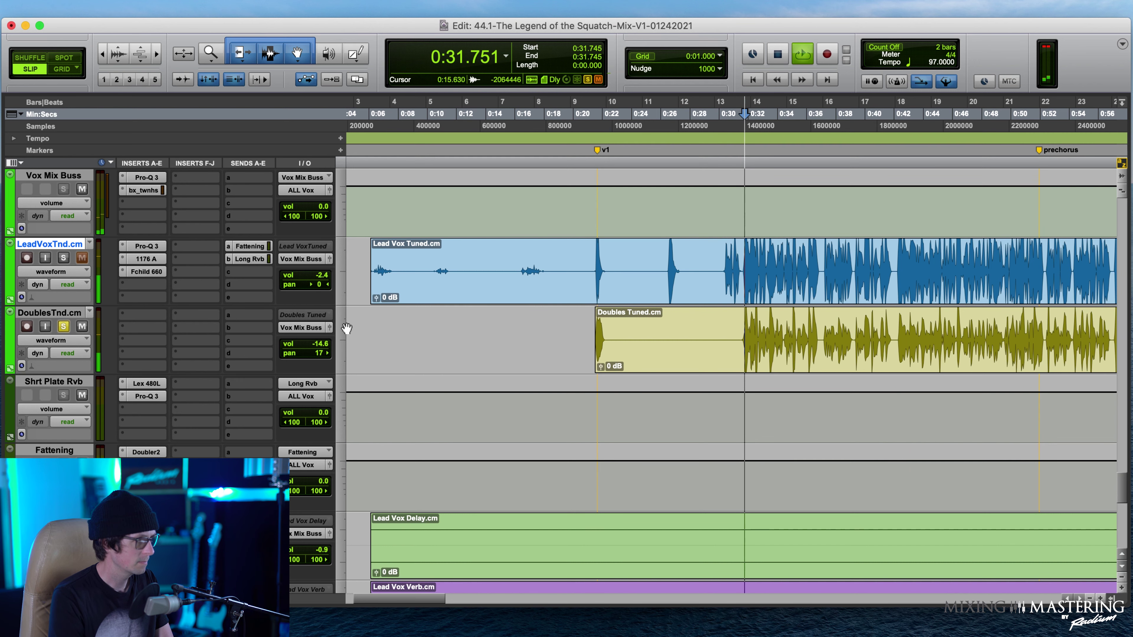
Step: Compare the doubles, the lead vocal alone and both together by switching their solos during playback, then stop
left_click(65, 327)
left_click(65, 327)
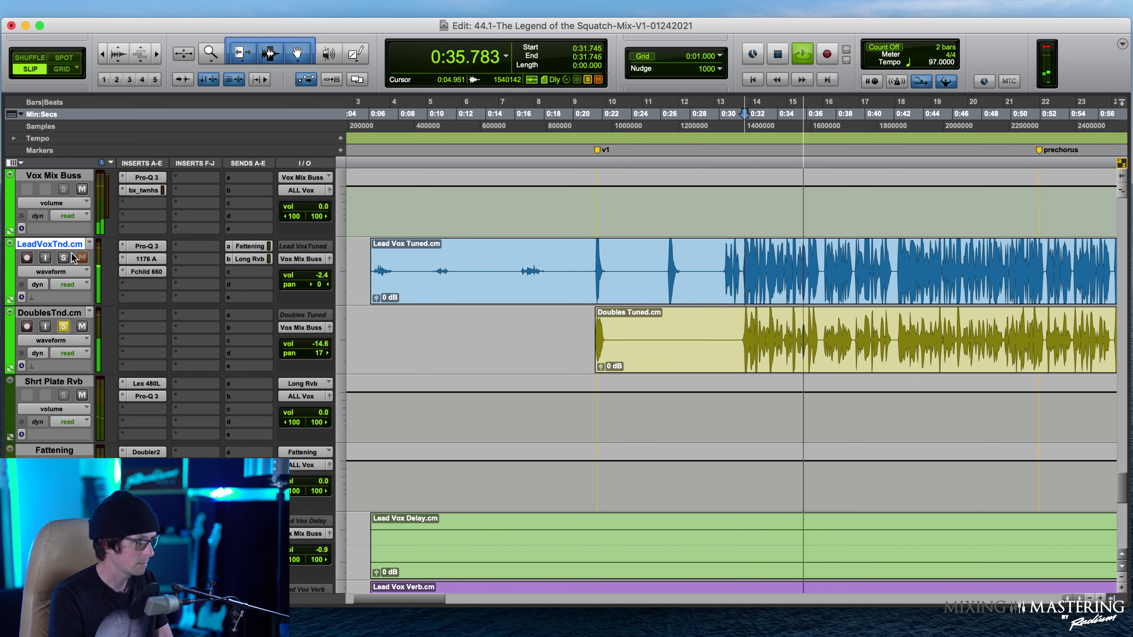
left_click(62, 258)
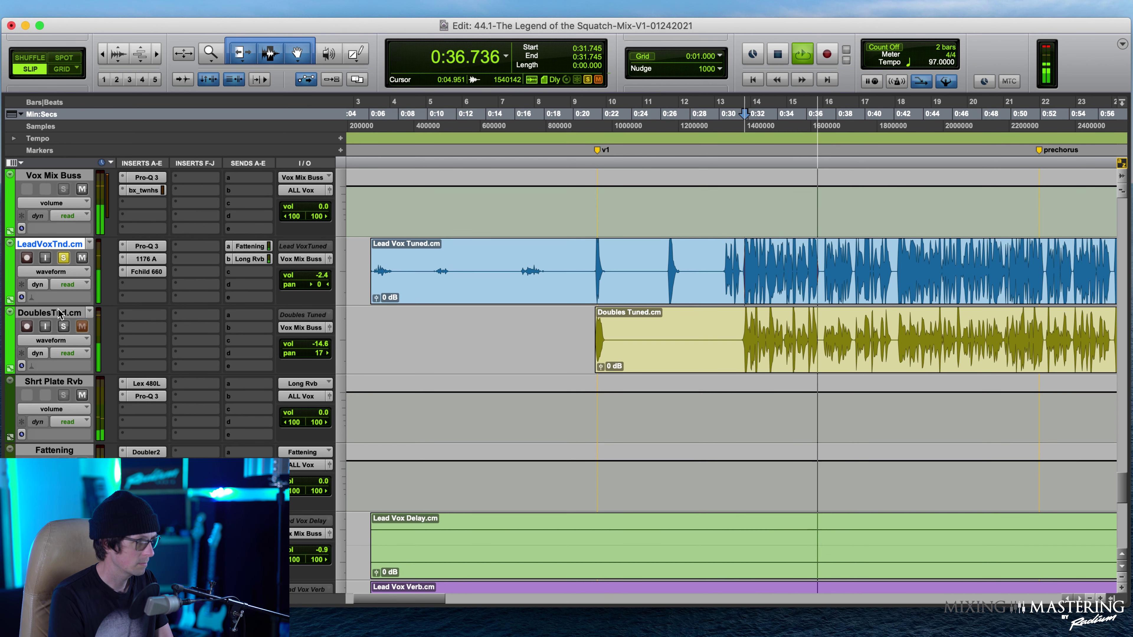
left_click(63, 327)
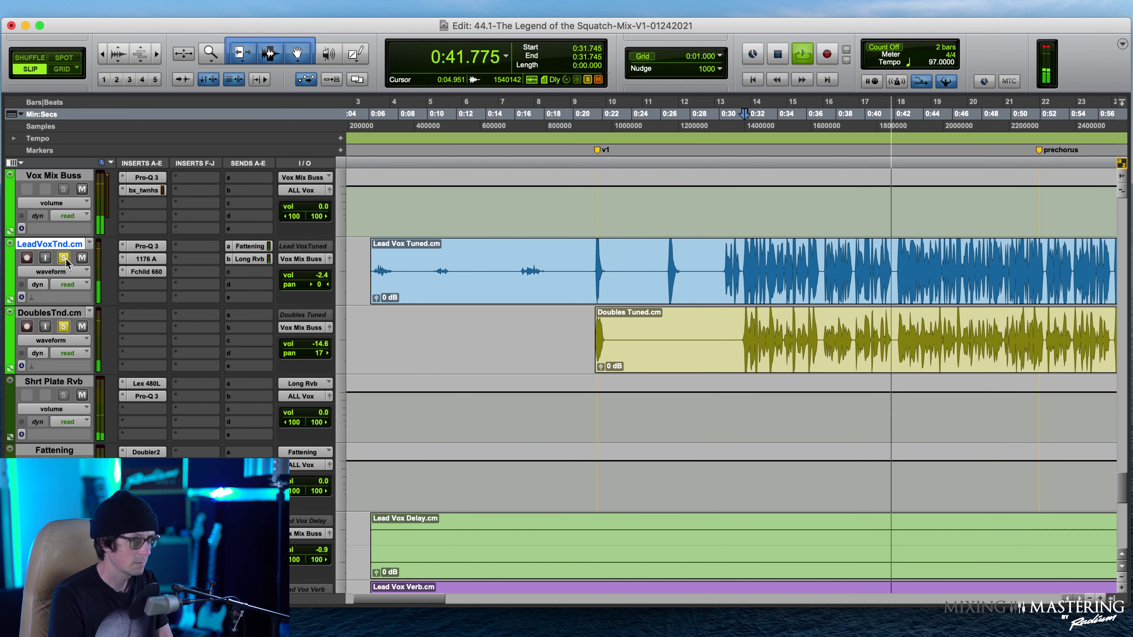
key("space")
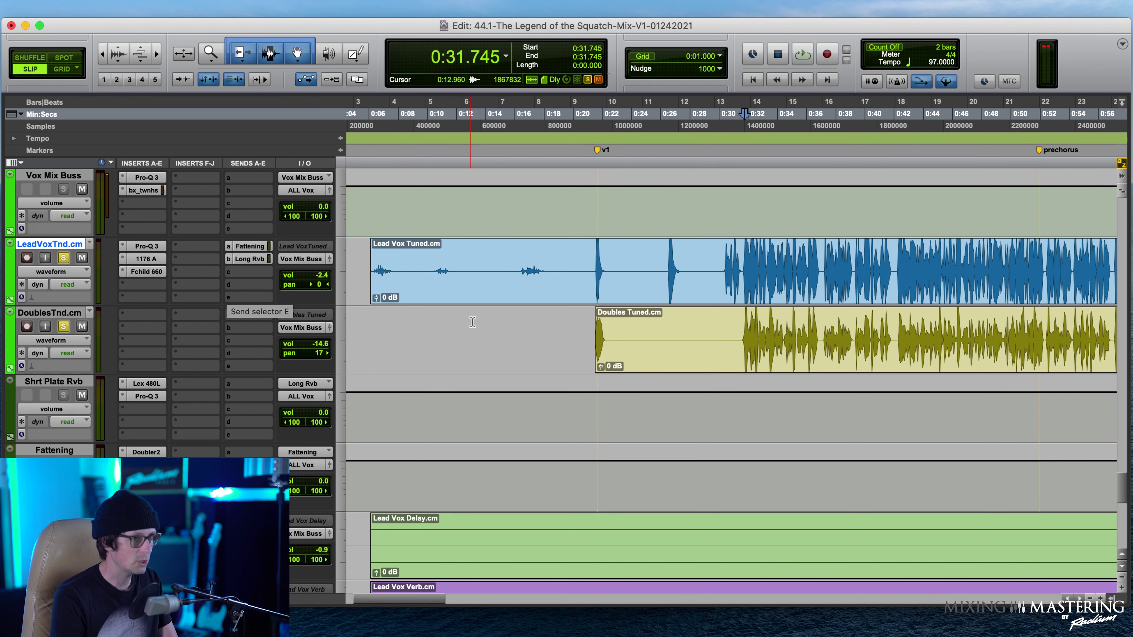
Step: Move the playback position on the doubles from the first verse to the prechorus at 0:52.618
left_click(740, 334)
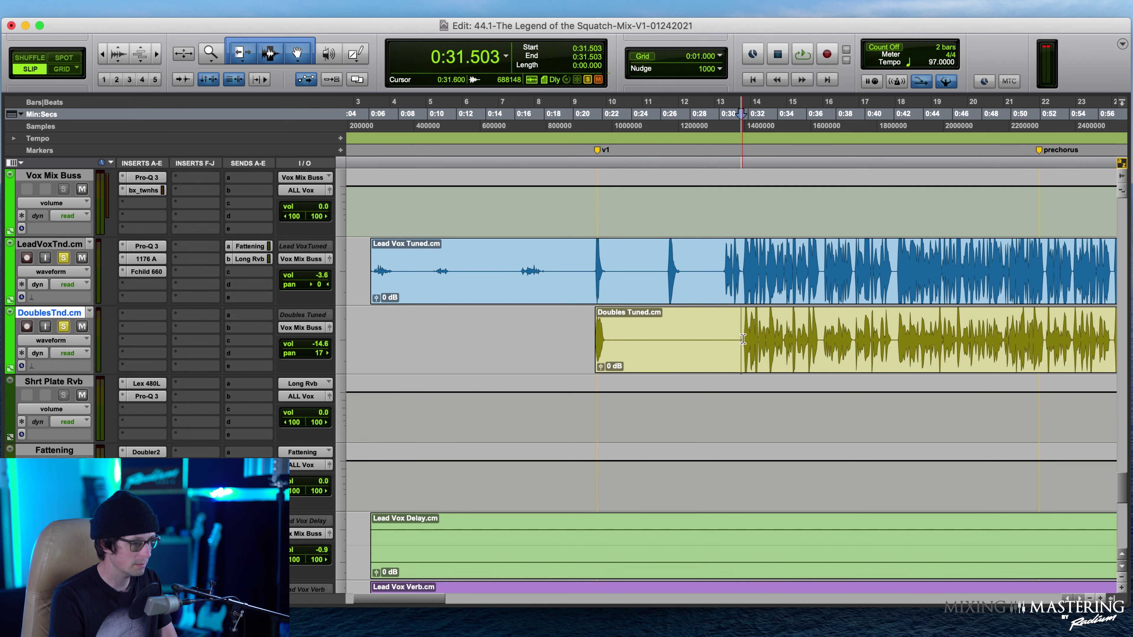
key("super+bracketleft")
key("super+bracketleft")
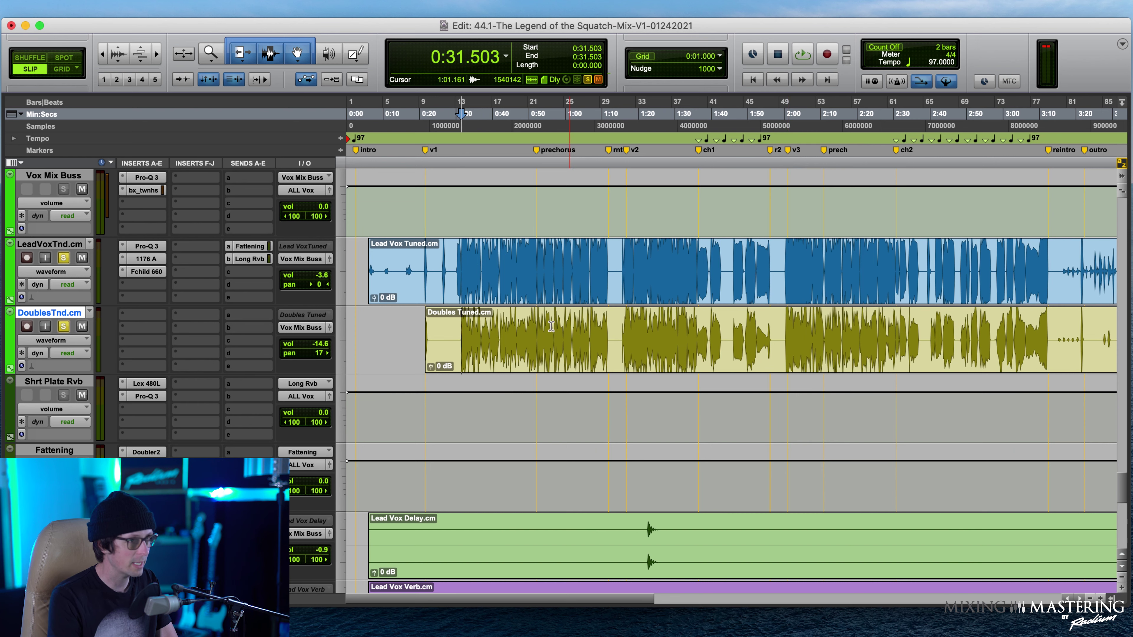
left_click(538, 335)
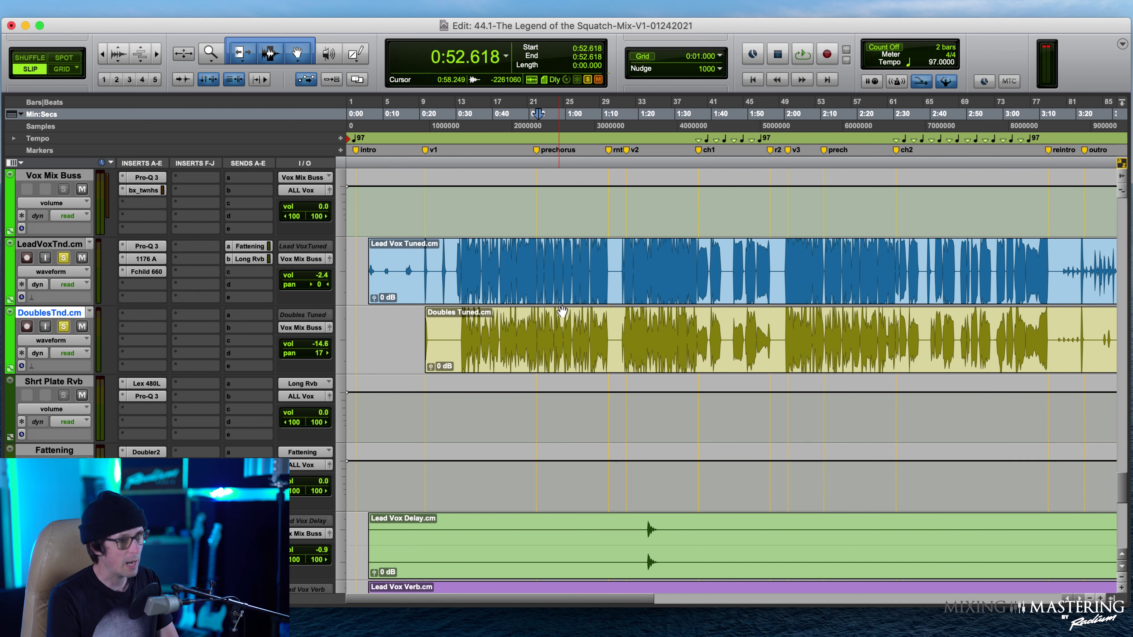
Step: Clear the vocal solos, mute DoublesTnd and briefly play the mix from verse 2 at 1:16.500
left_click(63, 327)
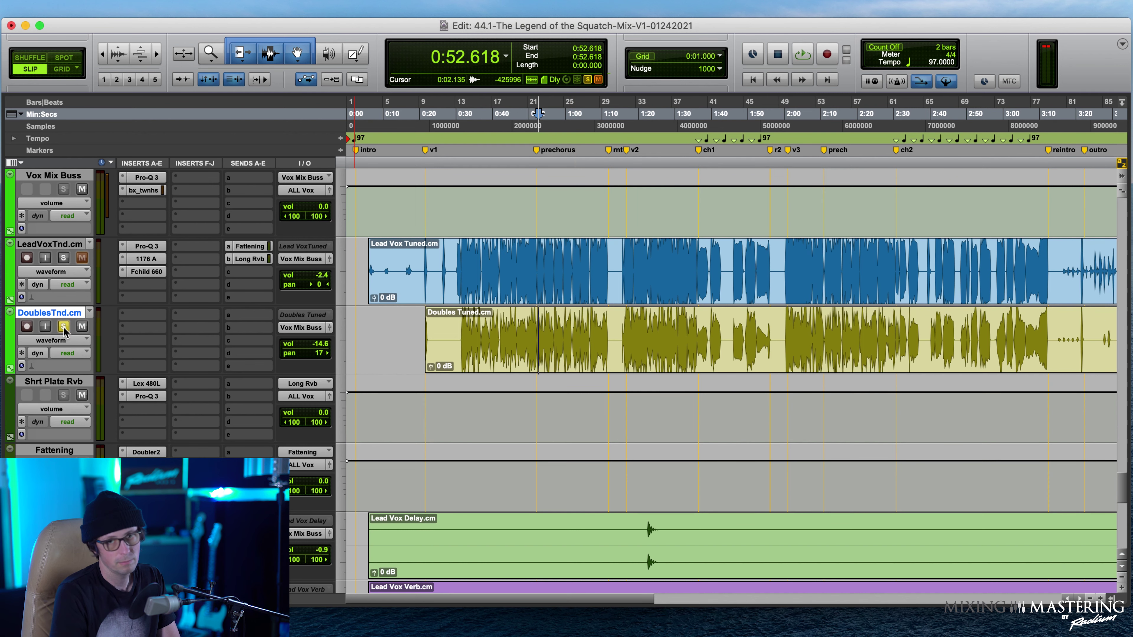
left_click(63, 328)
left_click(83, 327)
left_click(625, 327)
key("space")
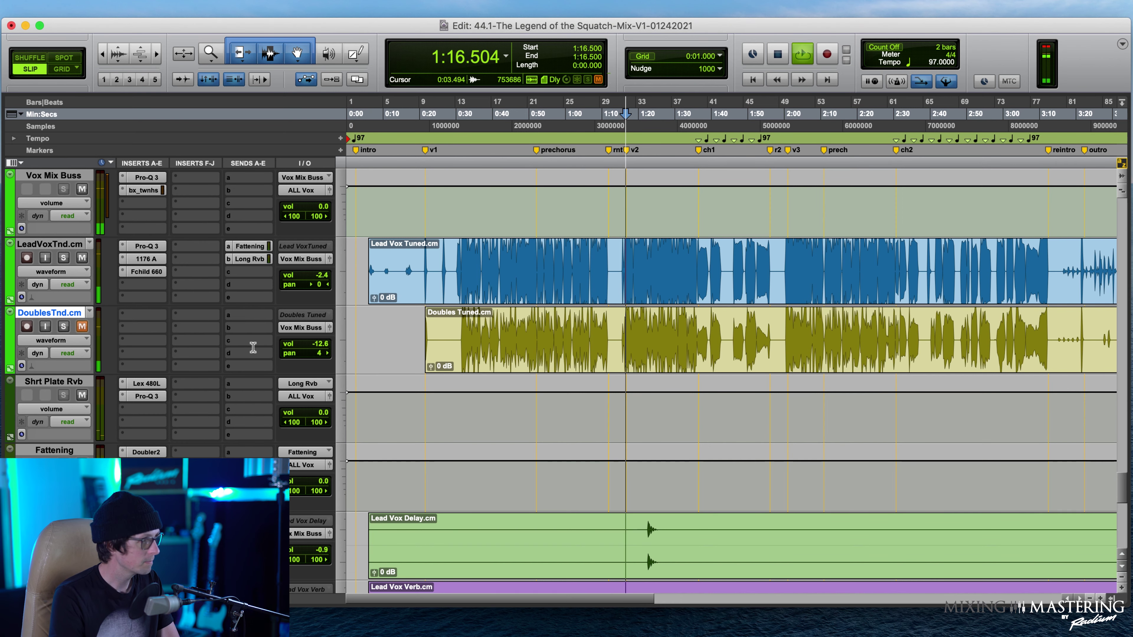
key("space")
Step: Solo the first backing vocal, Jybckvx1tnd, and listen to it from the prechorus at 0:50.676, then stop
scroll(921, 180, "down", 5)
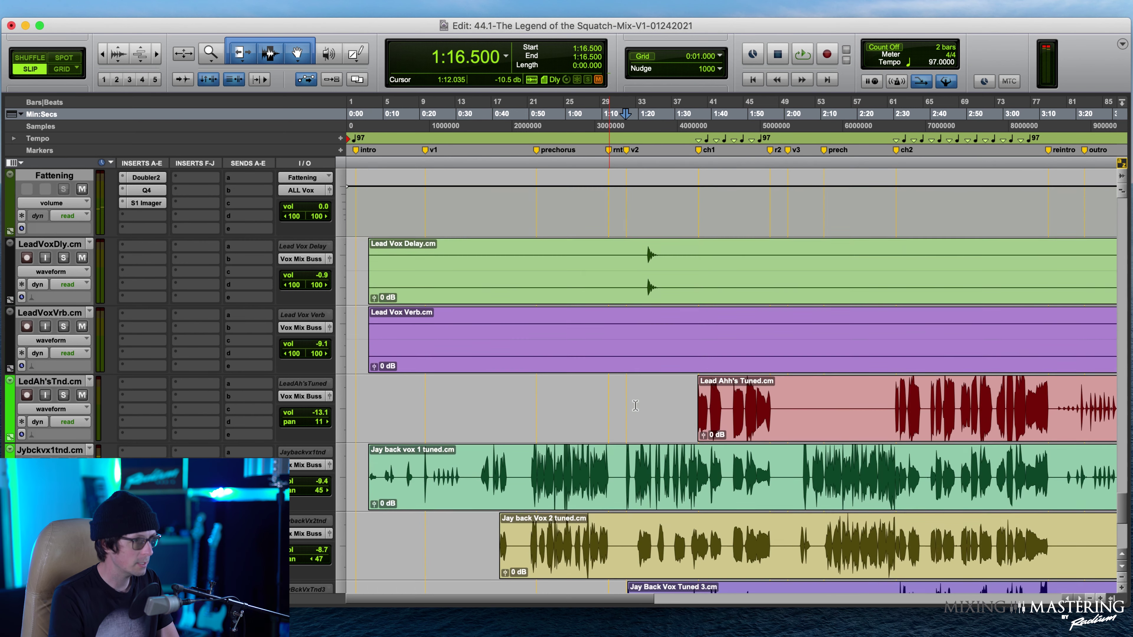
left_click(531, 391)
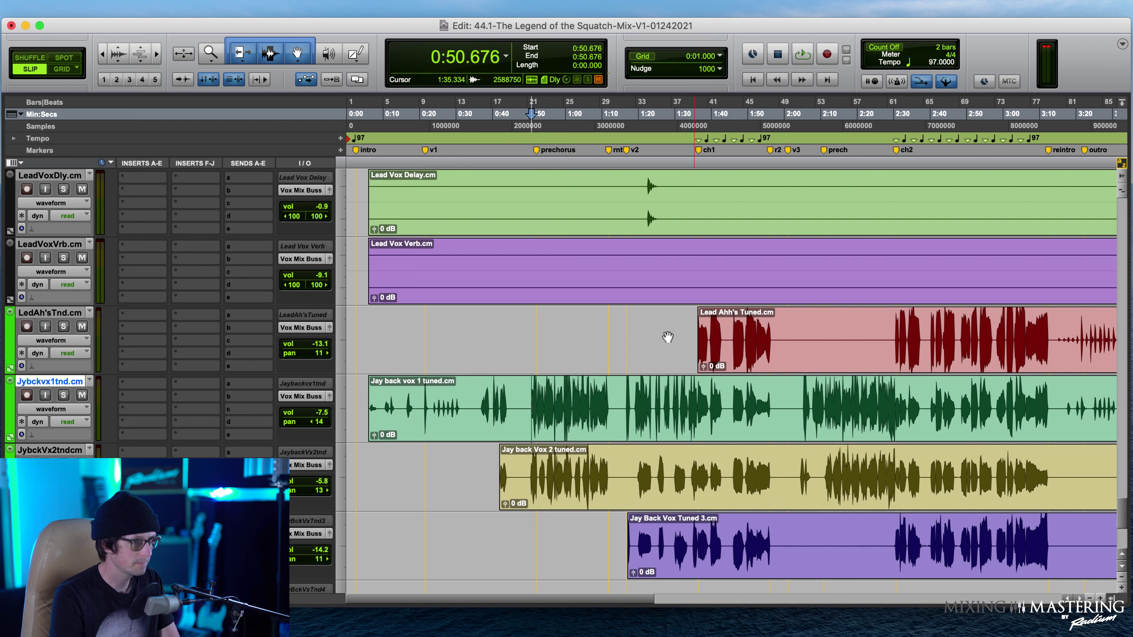
key("space")
left_click(64, 395)
left_click(65, 396)
left_click(66, 395)
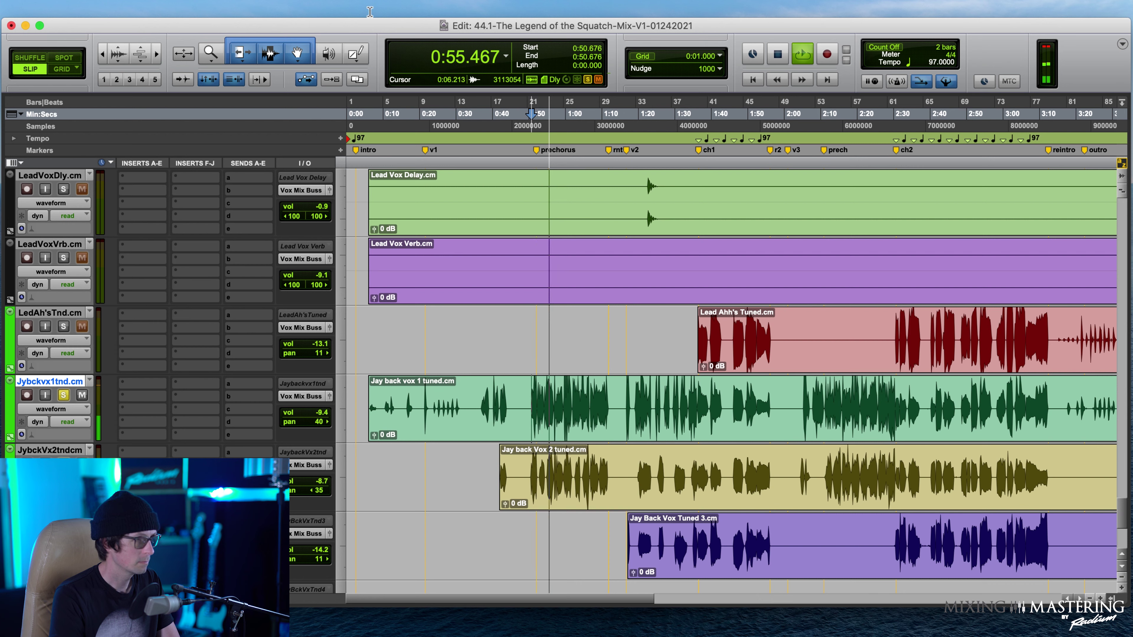
left_click(428, 8)
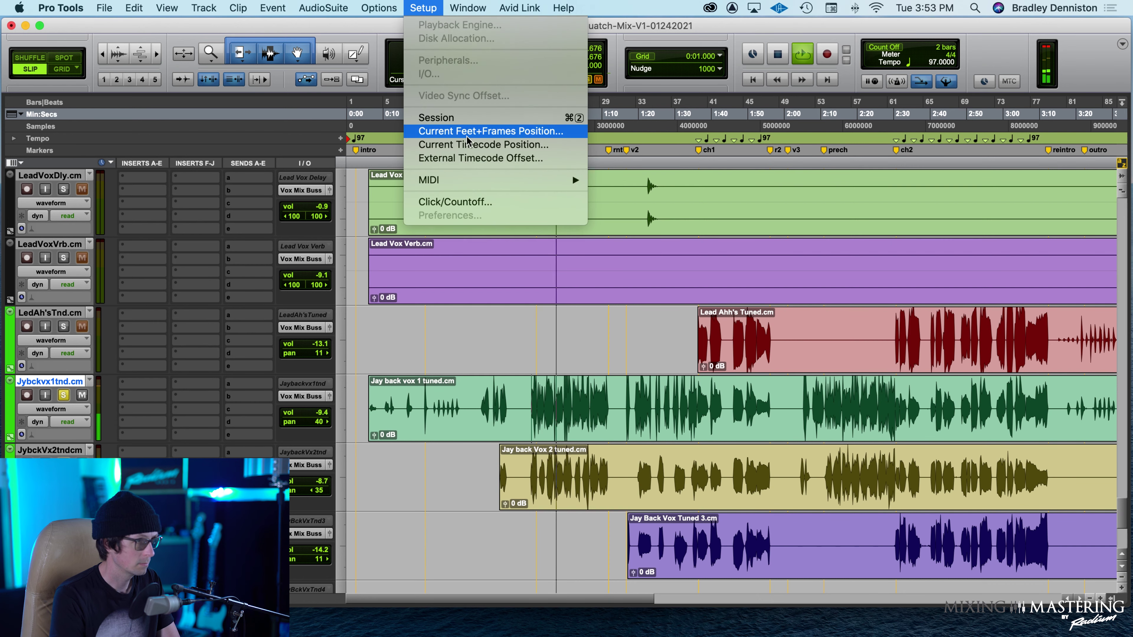
left_click(487, 397)
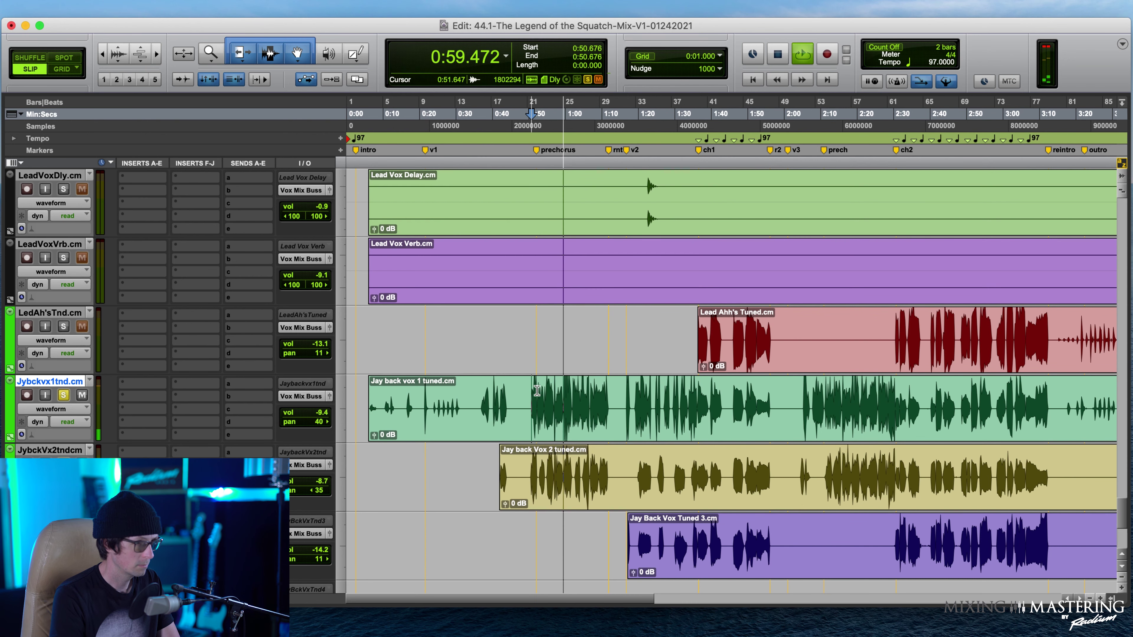
left_click(778, 54)
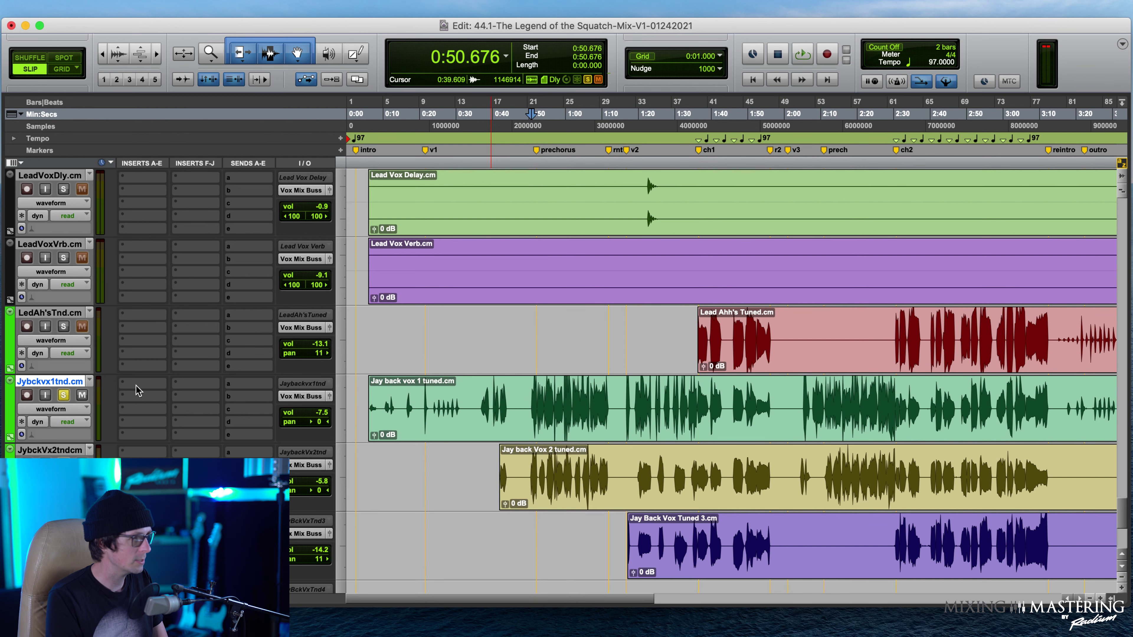
Step: Insert FabFilter Pro-Q 3 in the first insert slot of Jybckvx1tnd and move its window clear of the track controls
left_click(122, 383)
left_click(170, 349)
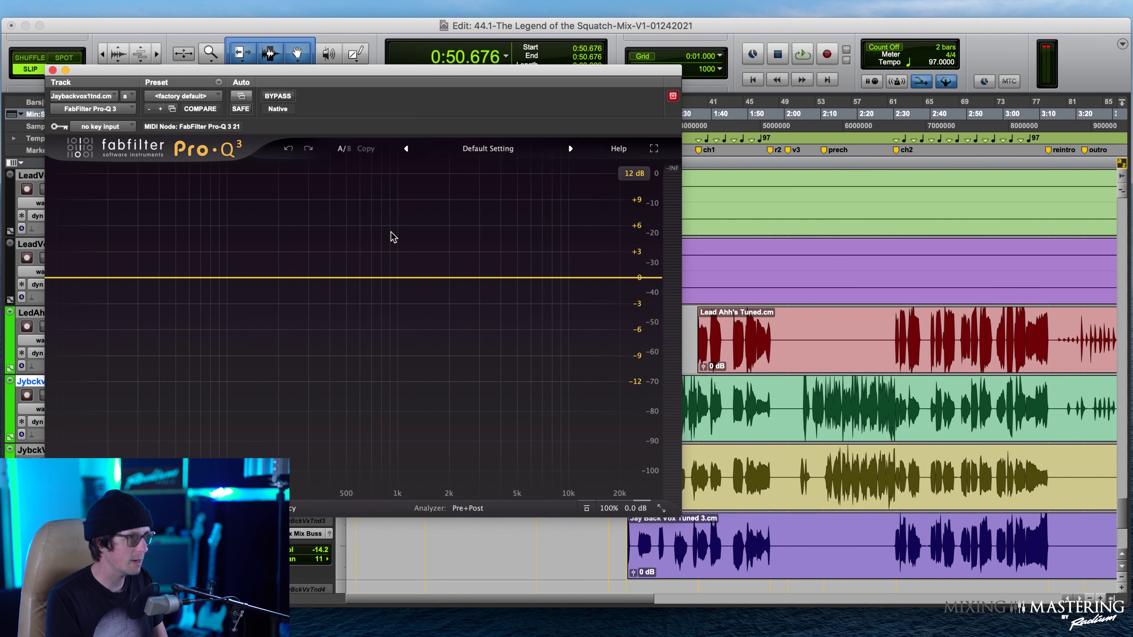
left_click_drag(378, 80, 650, 135)
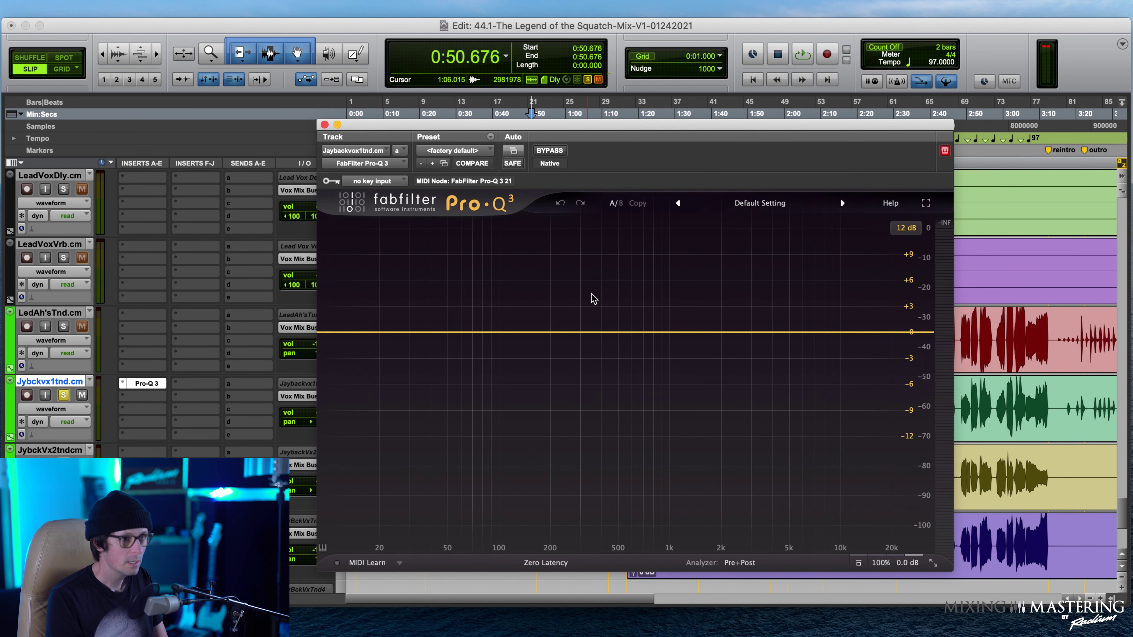
scroll(167, 316, "up", 2)
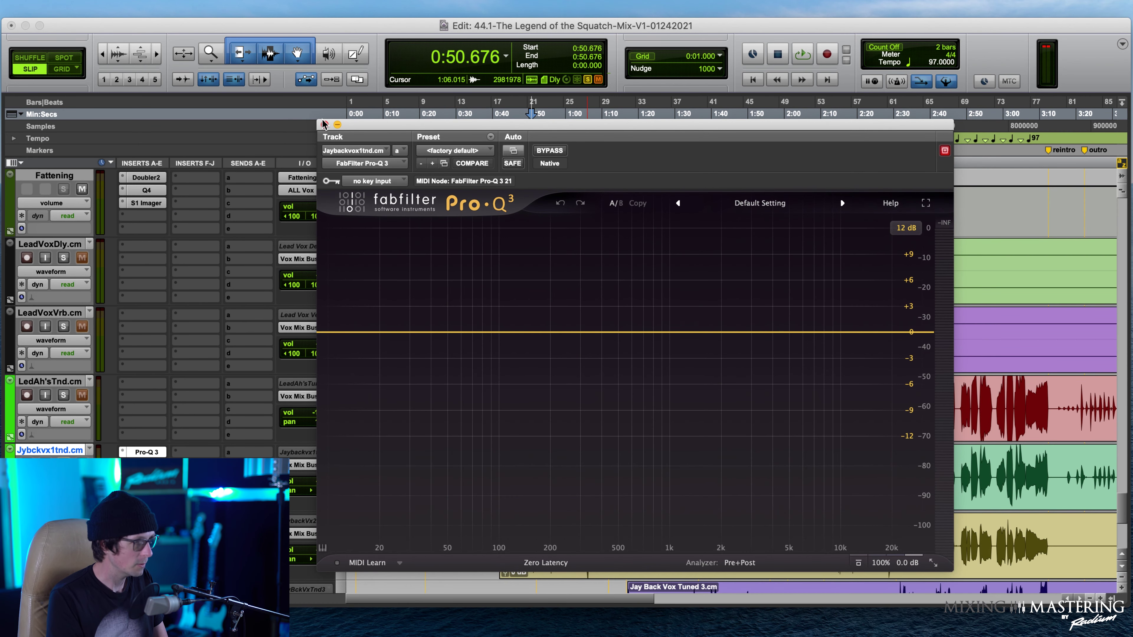
left_click_drag(382, 126, 405, 134)
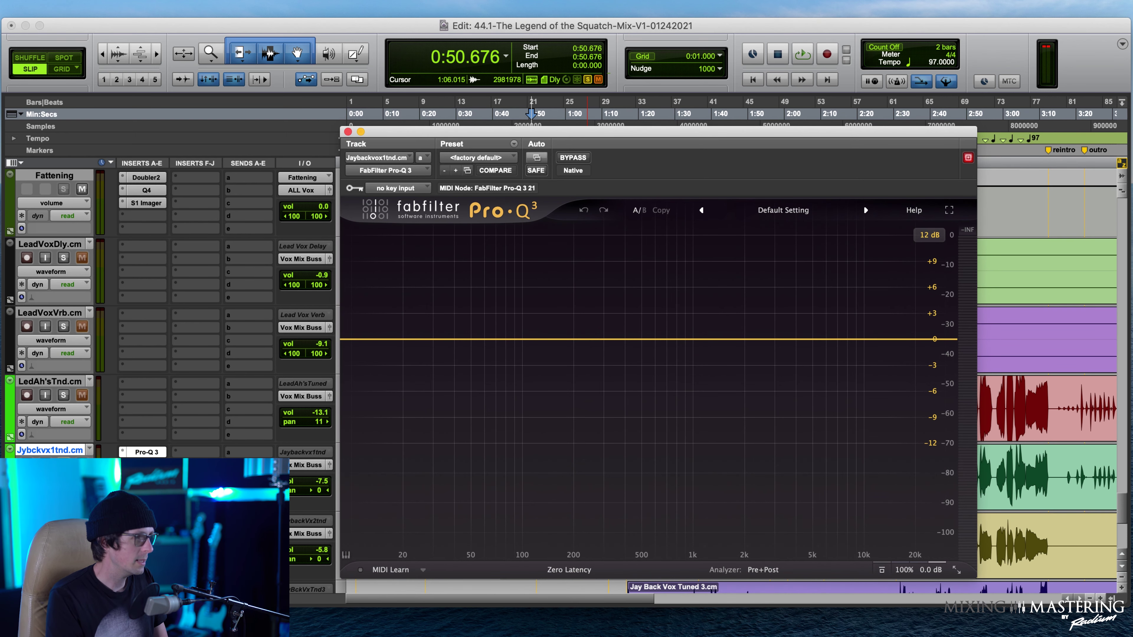
left_click(288, 463)
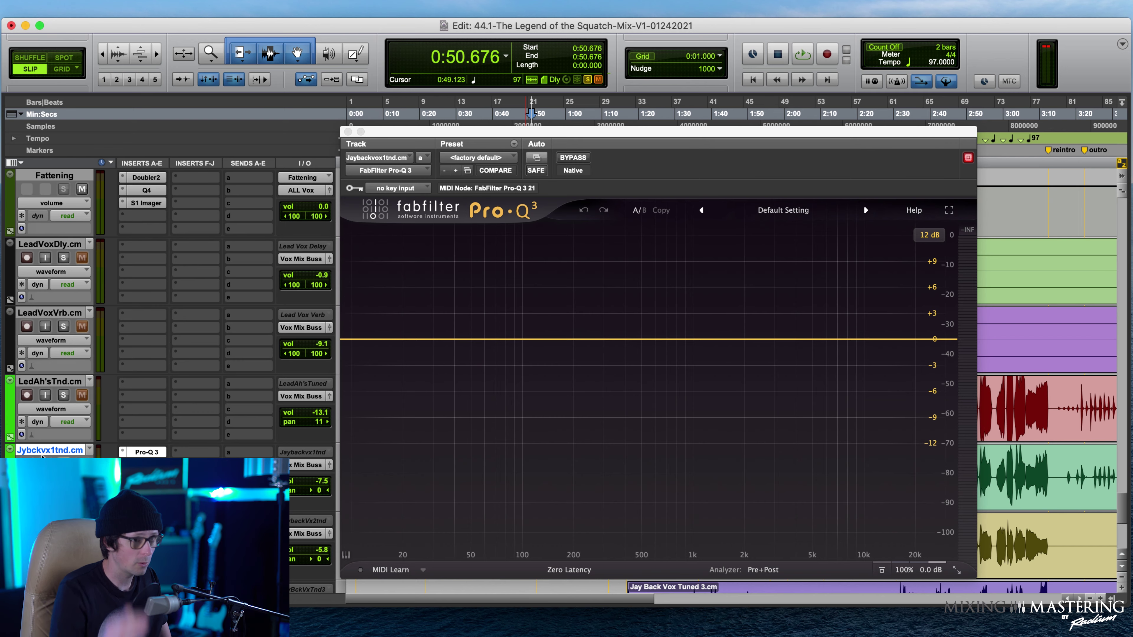
Step: Play the backing vocal and add a low cut at about 62 Hz with a 24 dB/oct slope in Pro-Q 3
key("space")
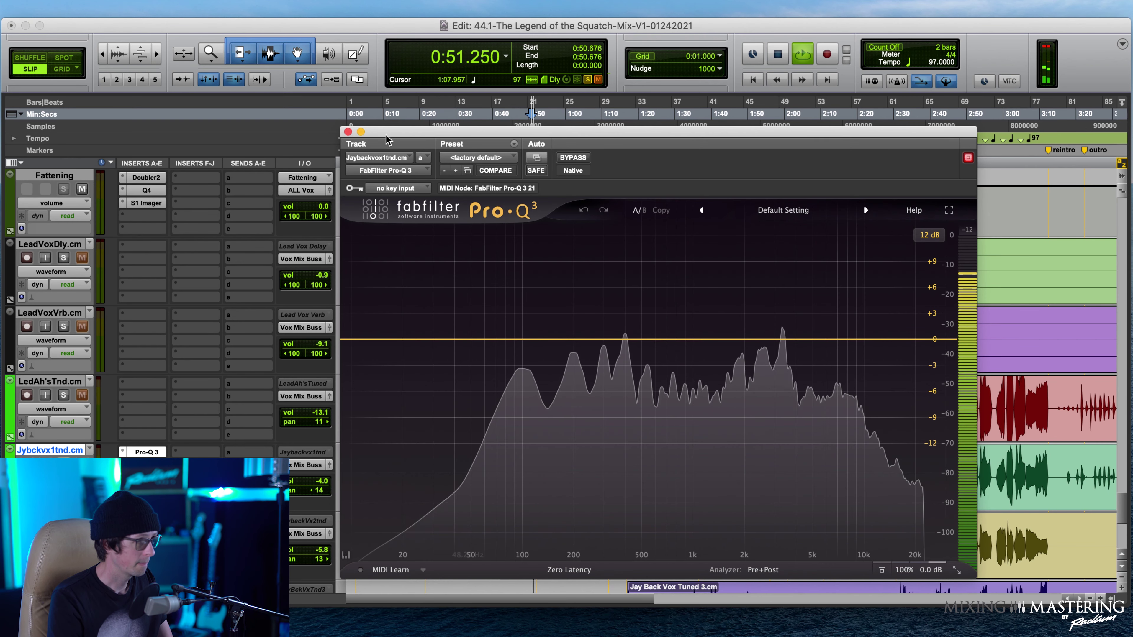
left_click_drag(403, 174, 461, 173)
left_click(463, 337)
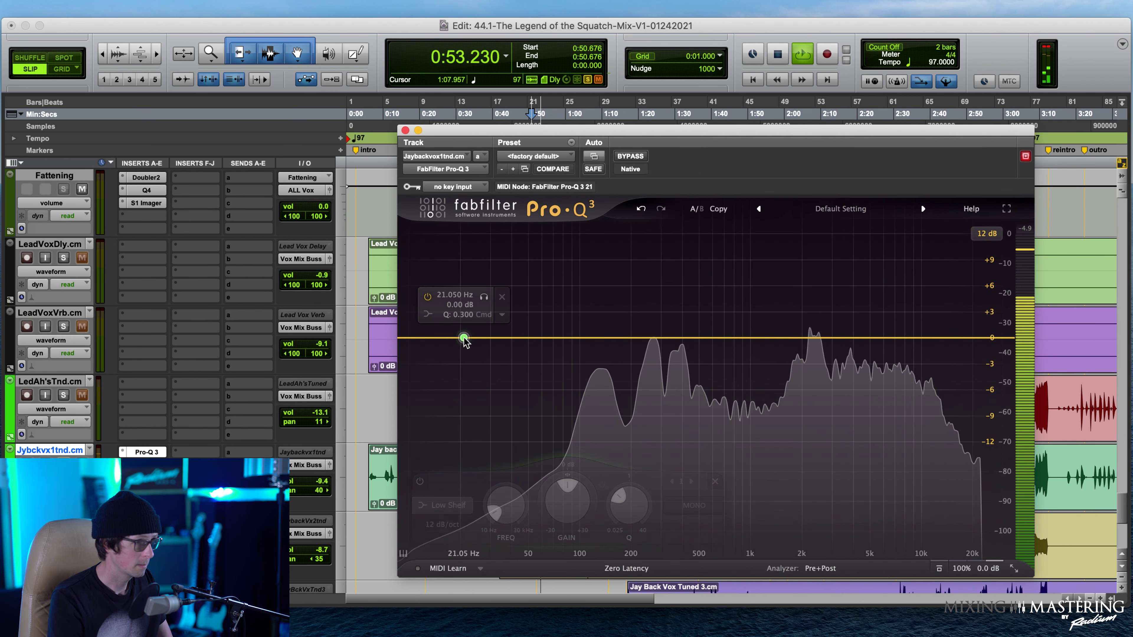
left_click(425, 314)
left_click(460, 329)
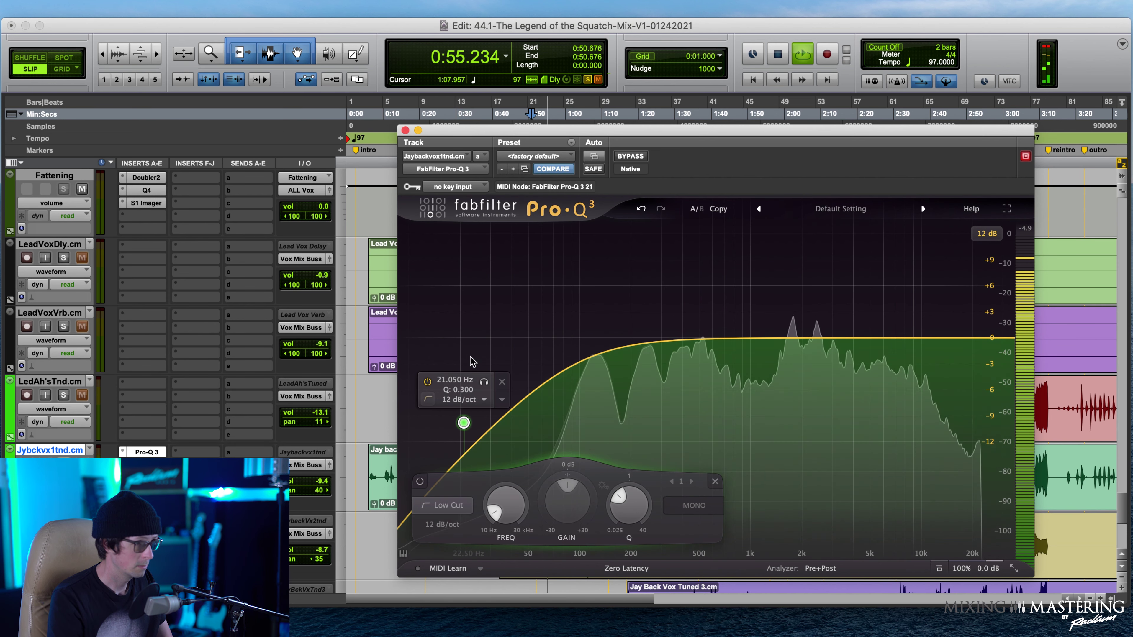
left_click_drag(464, 423, 544, 333)
left_click(553, 309)
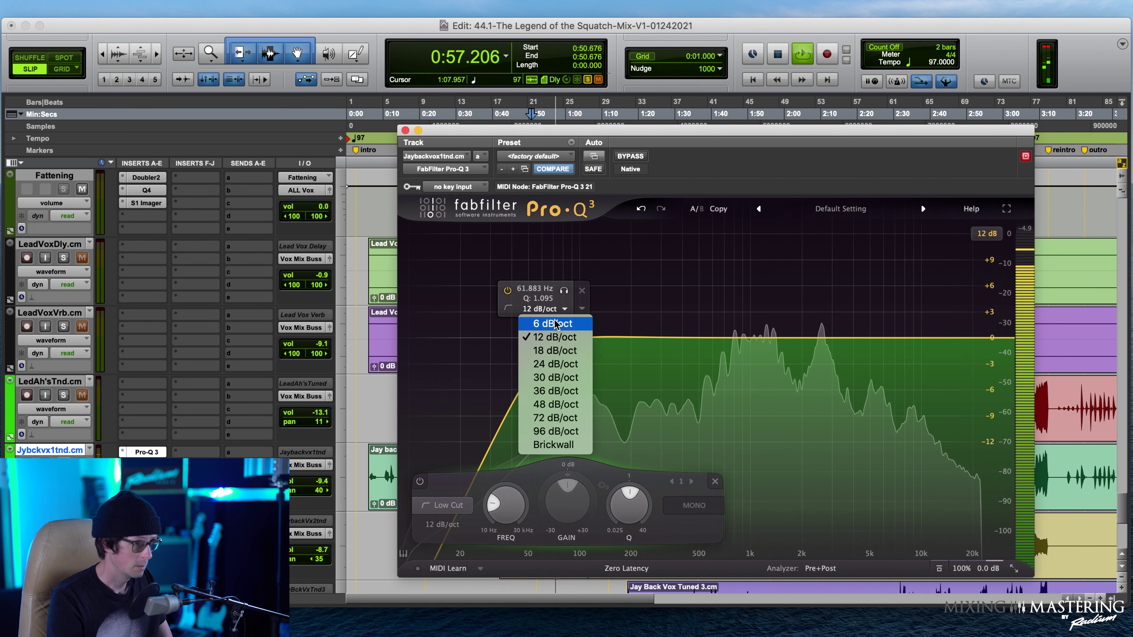
left_click(554, 364)
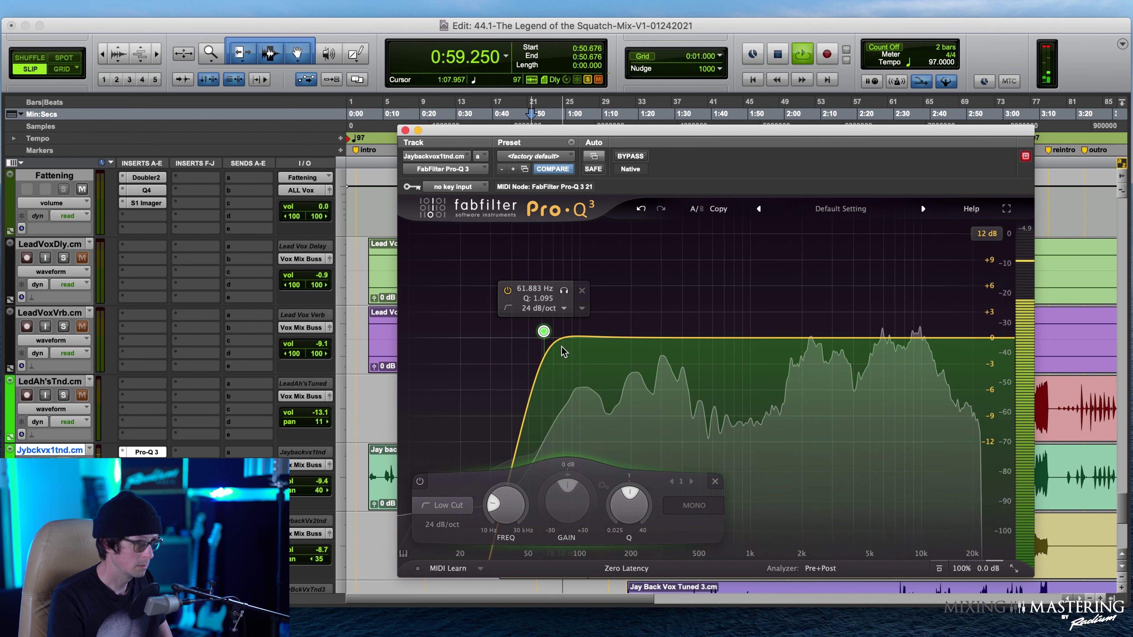
Step: Add Pro-Q 3 bell bands of about +1.5 dB at 91 Hz, -1.9 dB at 705 Hz and +0.2 dB at 2.4 kHz, and stop playback
left_click_drag(544, 332, 575, 329)
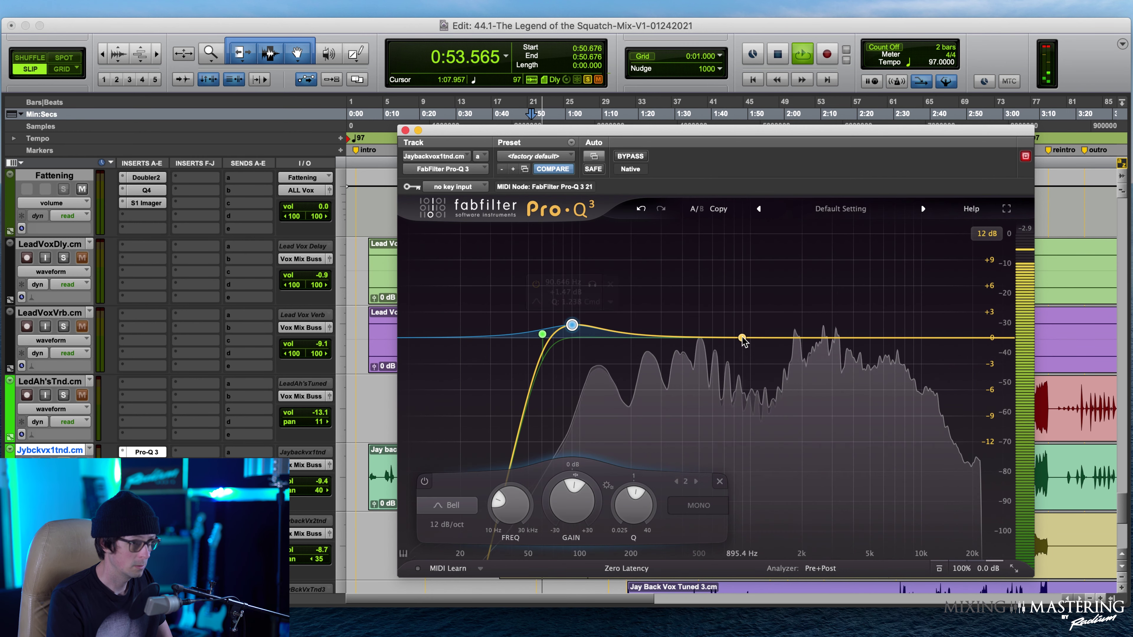
left_click_drag(741, 337, 729, 357)
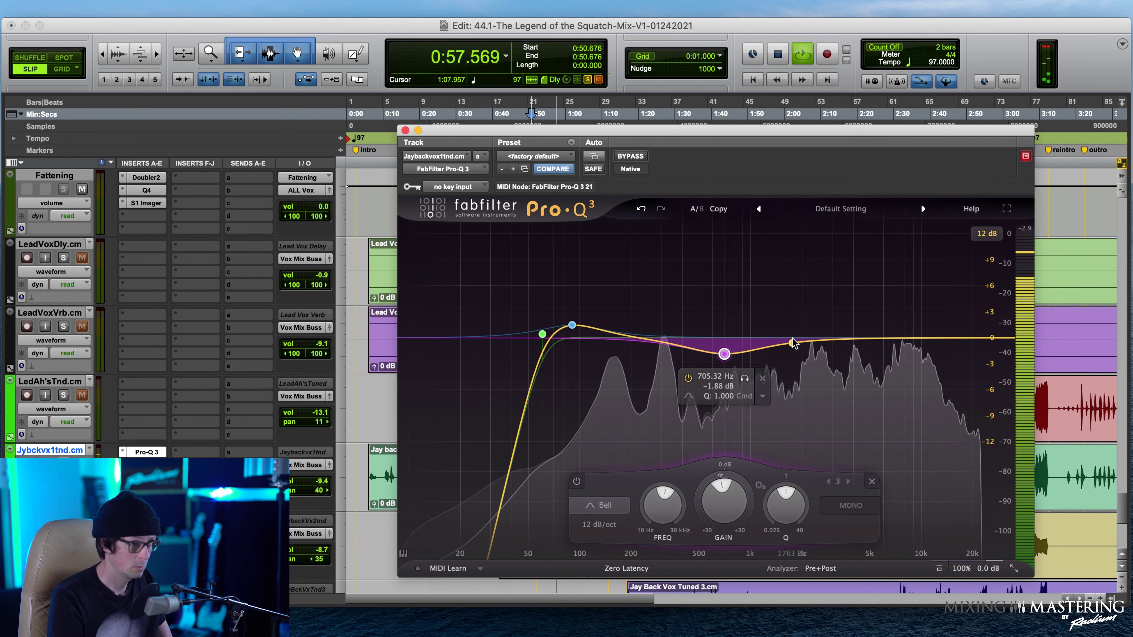
mouse_move(801, 344)
left_mouse_down()
mouse_move(809, 316)
mouse_move(797, 306)
mouse_move(814, 337)
left_mouse_up()
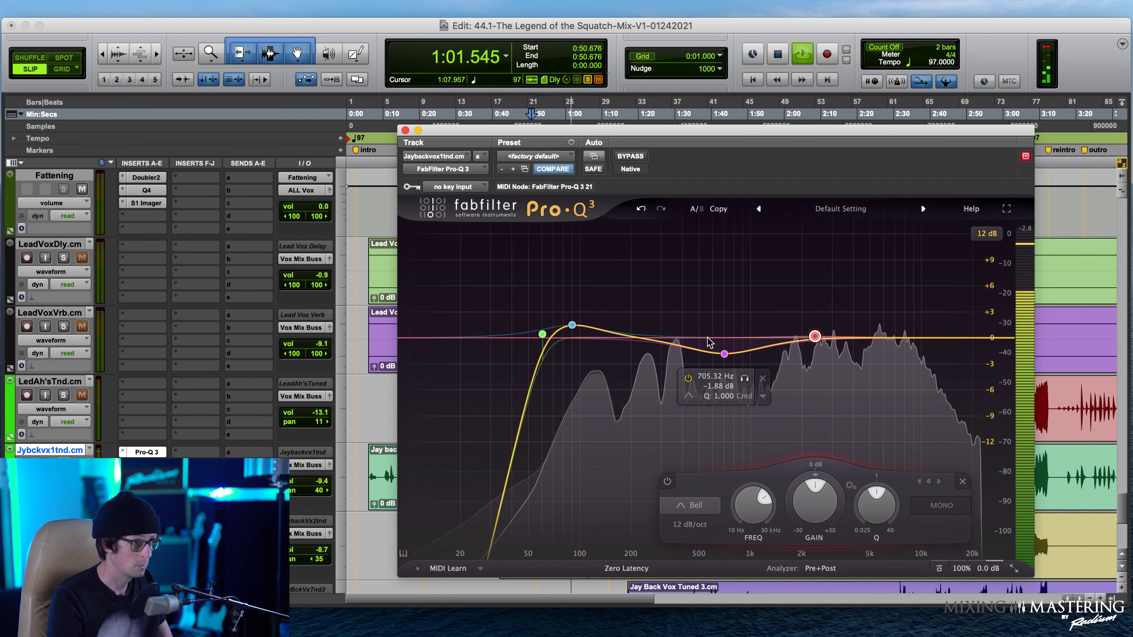
key("space")
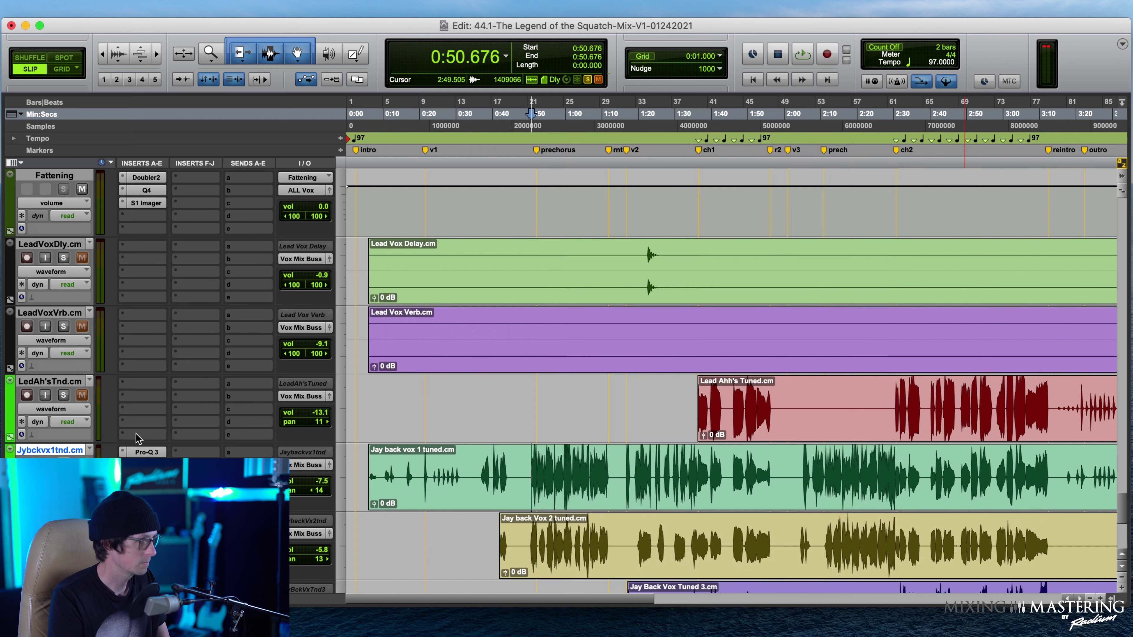
Step: Play from the prechorus and insert RVox in the second insert slot of Jybckvx1tnd, finding it by searching for "rvox"
key("space")
left_click(144, 465)
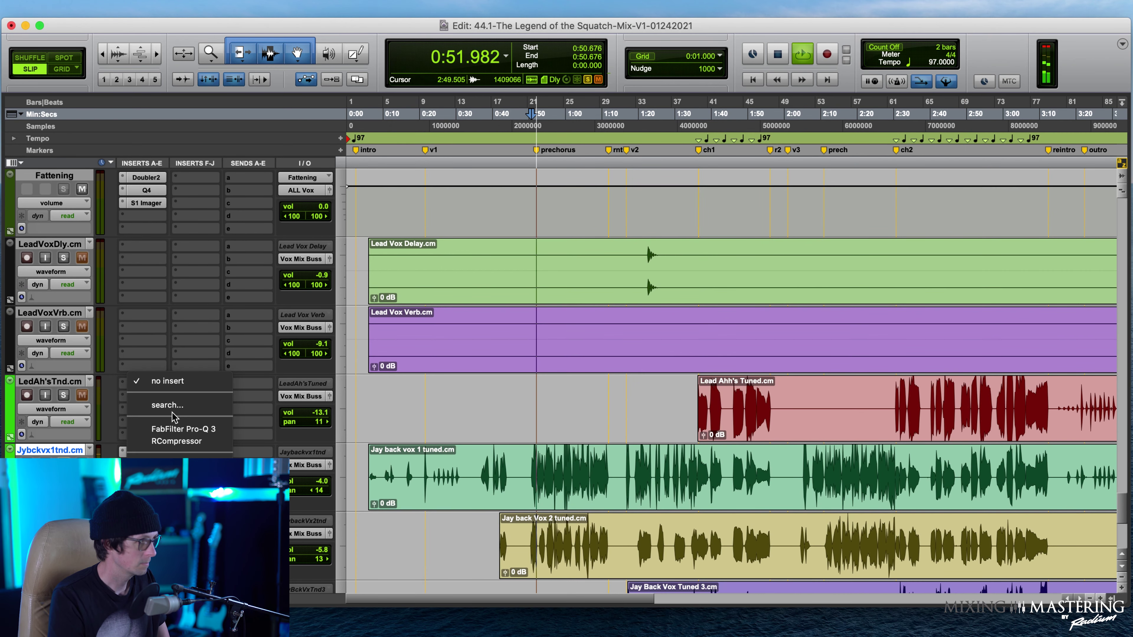
mouse_move(178, 464)
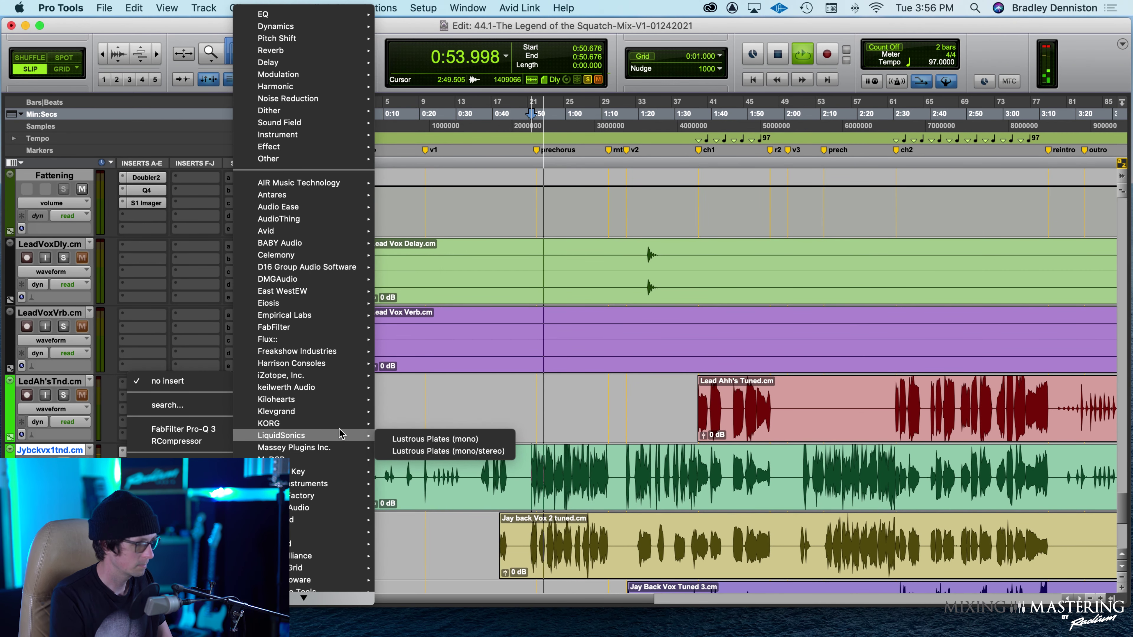
left_click(340, 430)
type("rvox")
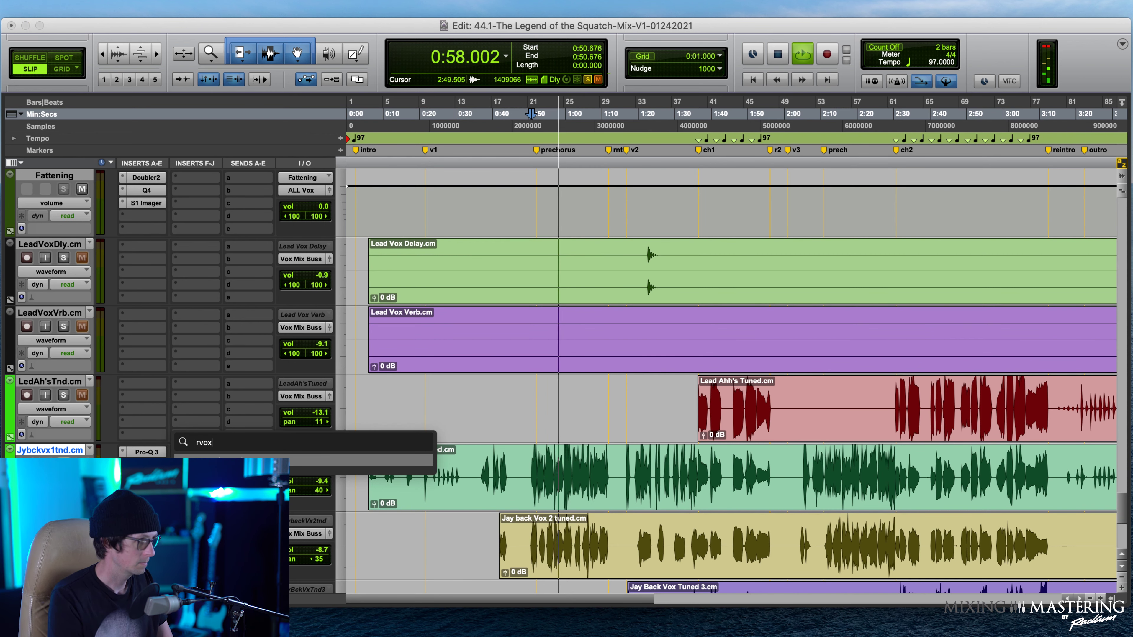
key("Return")
Step: Set RVox's compression to about -11 and its gain to about -2.2, and close the plug-in window
left_click_drag(552, 315, 544, 357)
left_click_drag(648, 267, 642, 298)
mouse_move(559, 290)
left_mouse_down()
mouse_move(556, 312)
mouse_move(559, 297)
left_mouse_up()
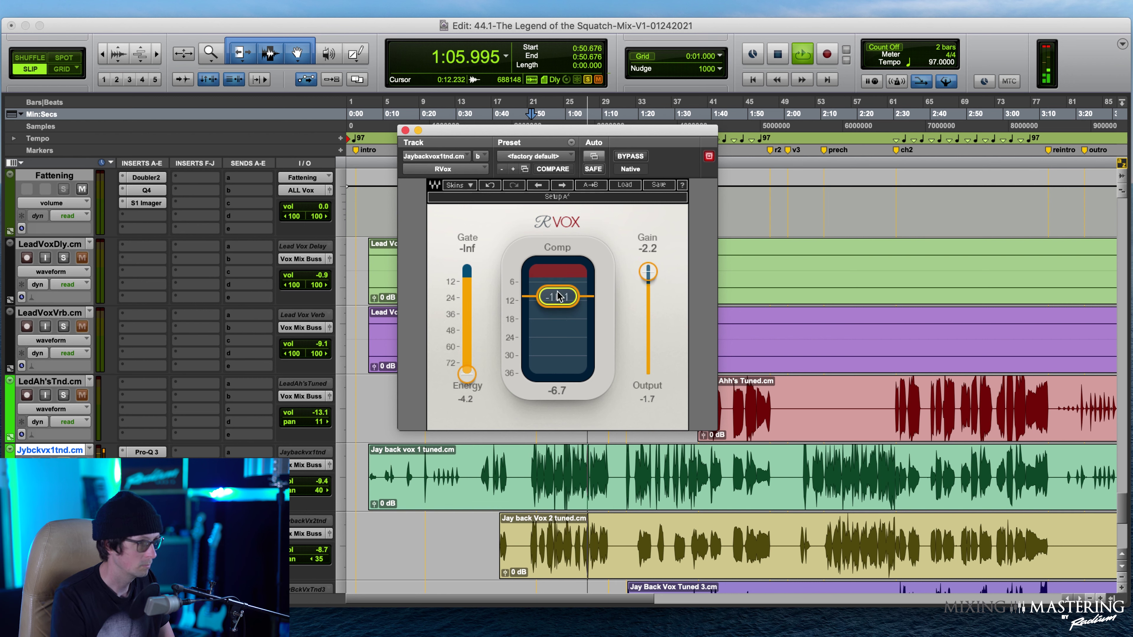
left_click(405, 130)
Step: Restart playback from the prechorus and solo LeadVoxTnd alongside the backing vocal, leaving DoublesTnd unsoloed
scroll(479, 331, "up", 5)
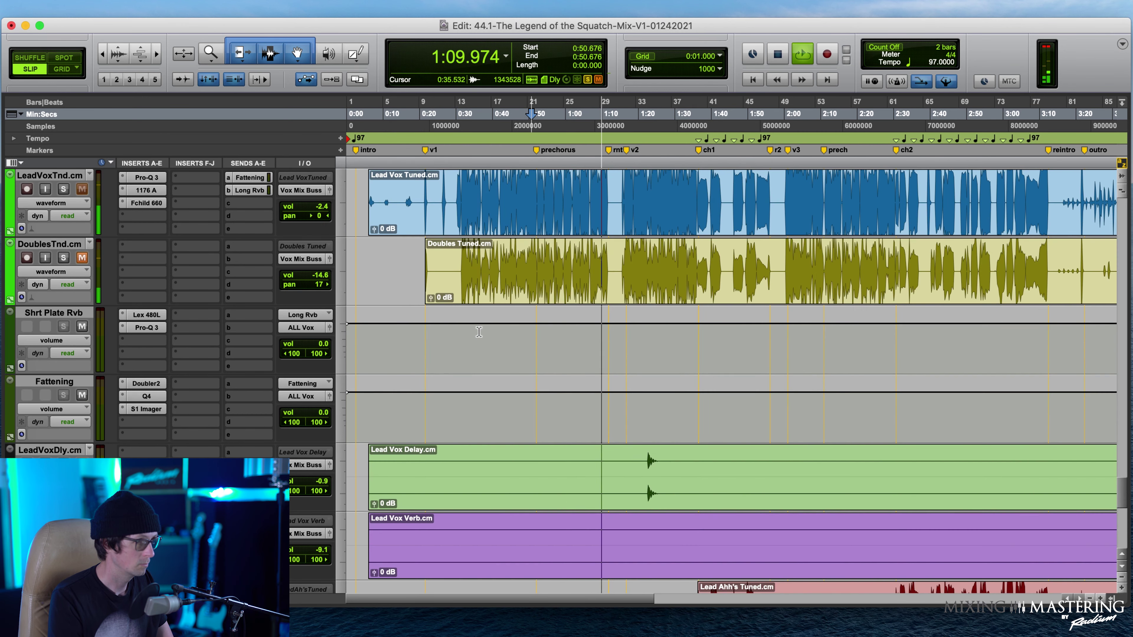
scroll(479, 331, "up", 2)
left_click(64, 326)
key("space")
key("space")
left_click(63, 326)
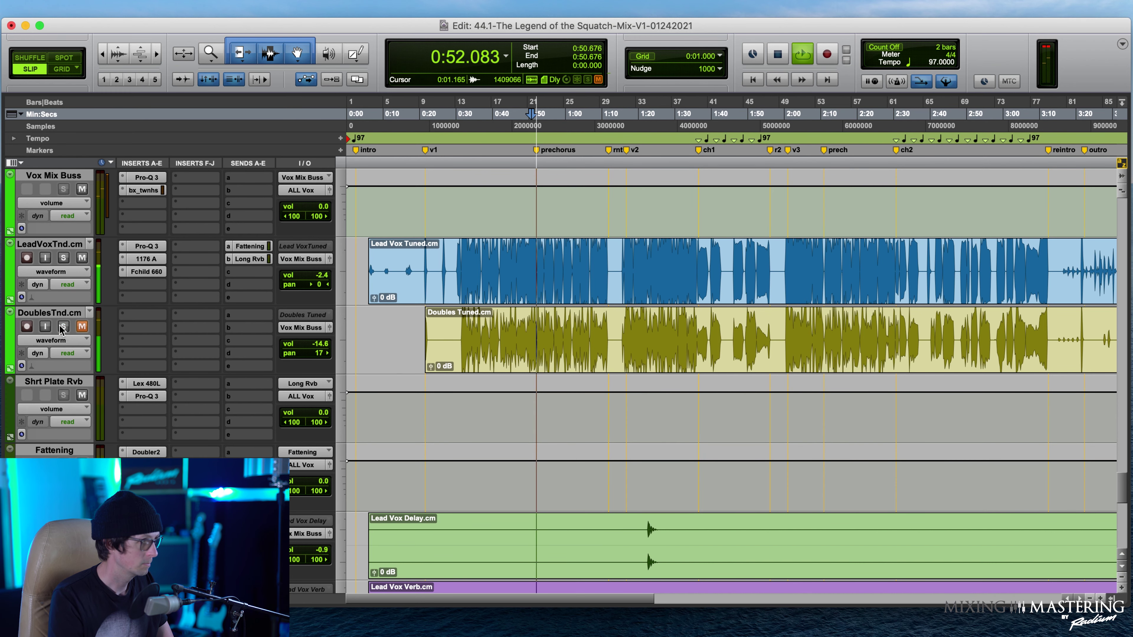
left_click(63, 258)
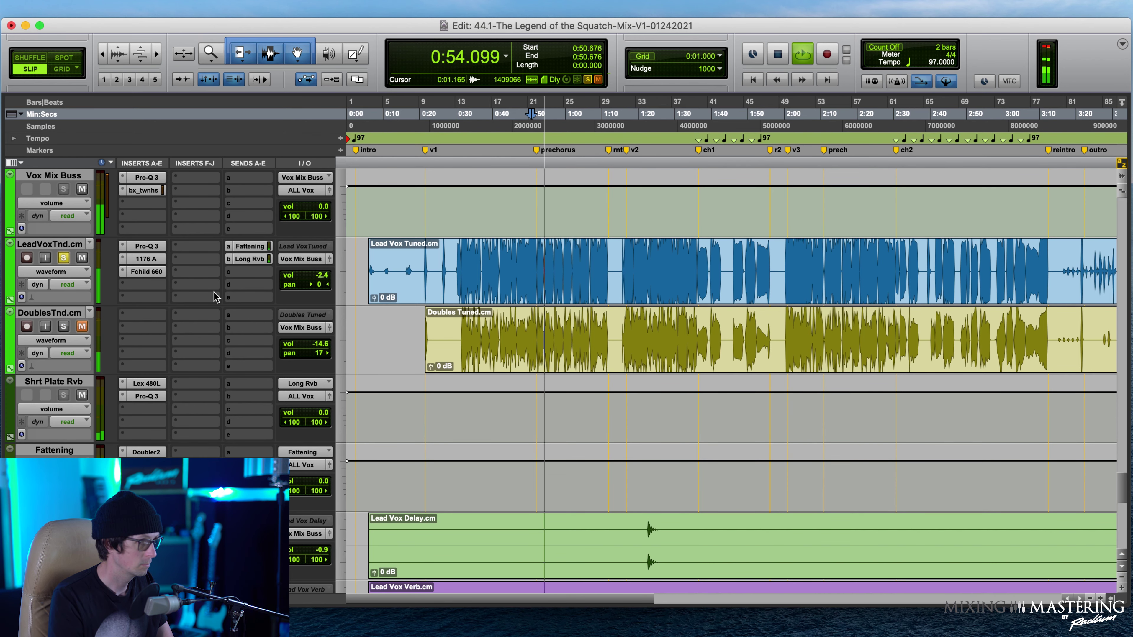
Step: Compare Jybckvx1tnd alone and with the lead by toggling LeadVoxTnd's solo off and on, and stop playback
scroll(511, 422, "down", 6)
left_click(64, 258)
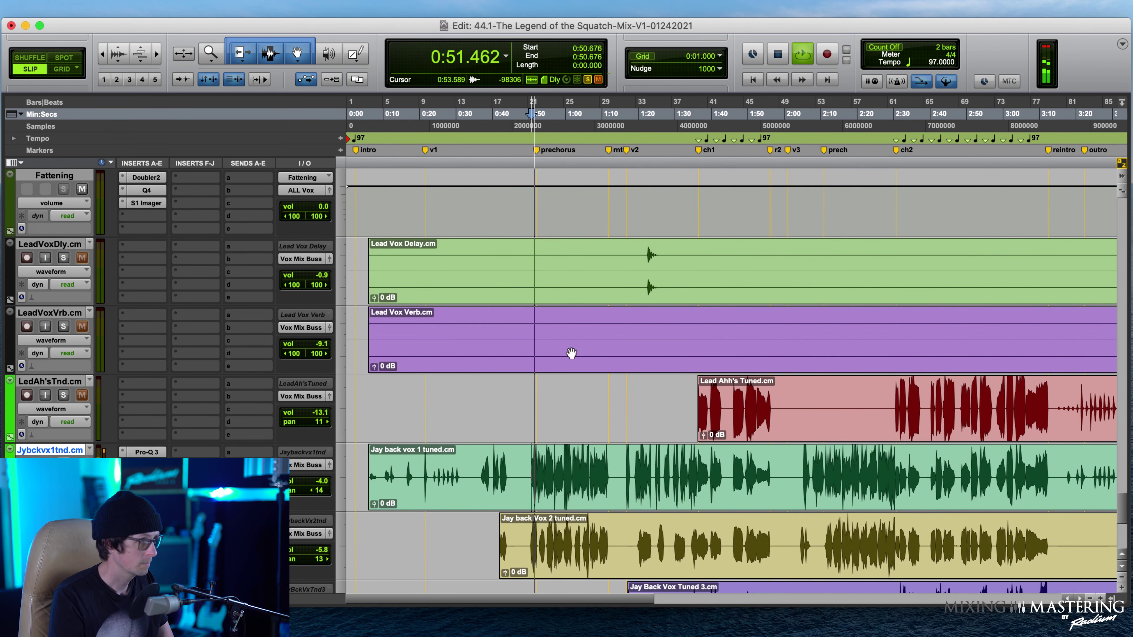
scroll(584, 366, "up", 5)
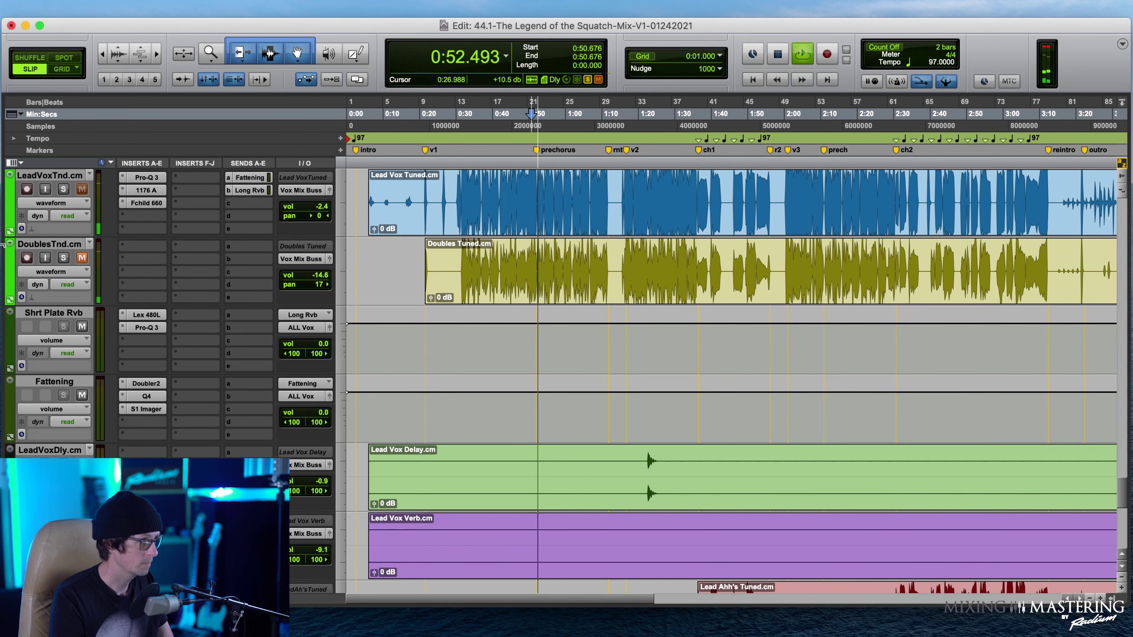
left_click(64, 189)
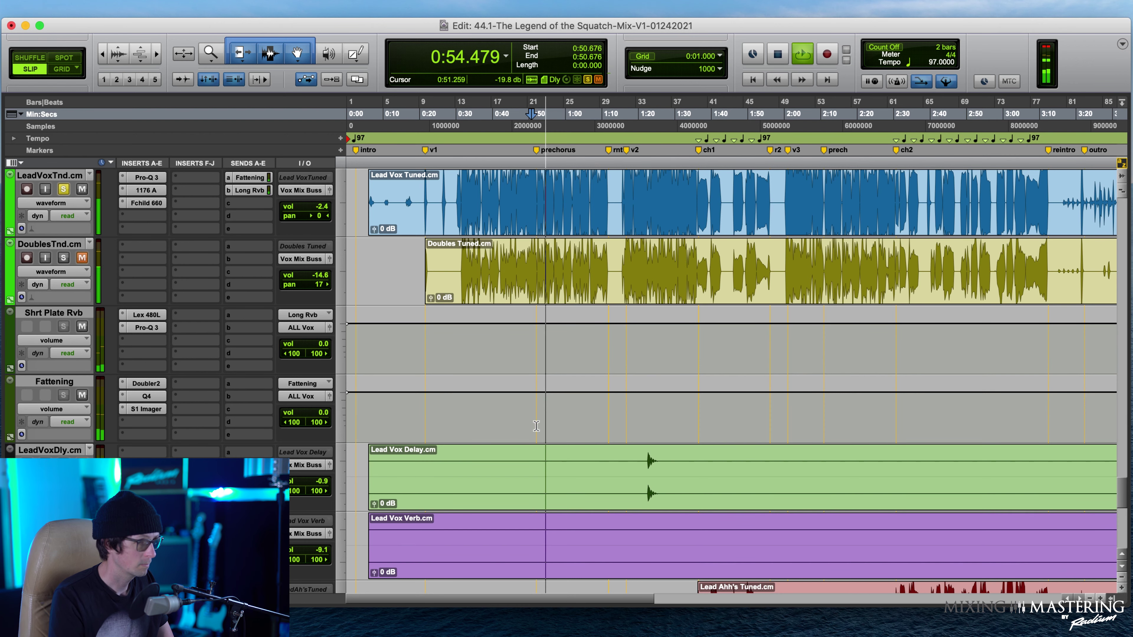
scroll(350, 457, "down", 5)
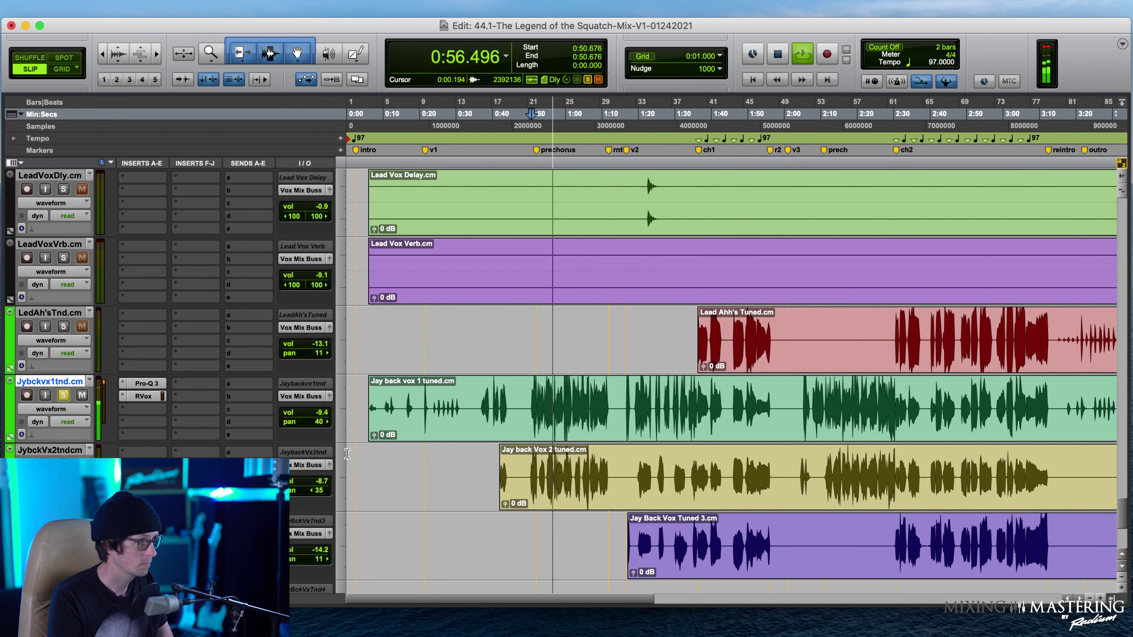
left_click_drag(322, 415, 322, 420)
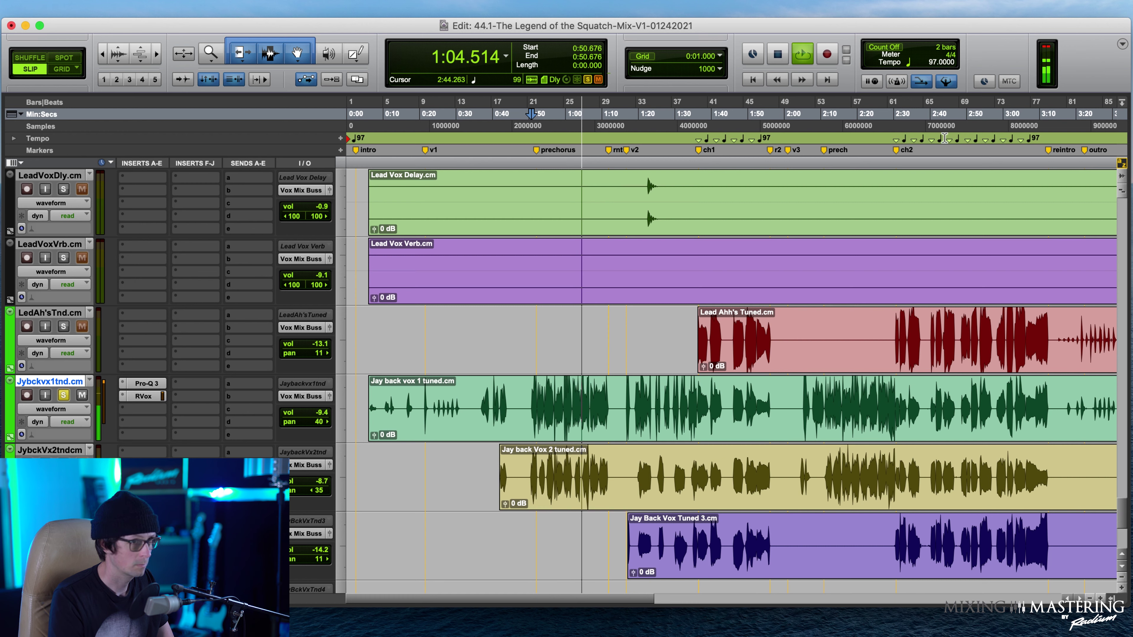
key("space")
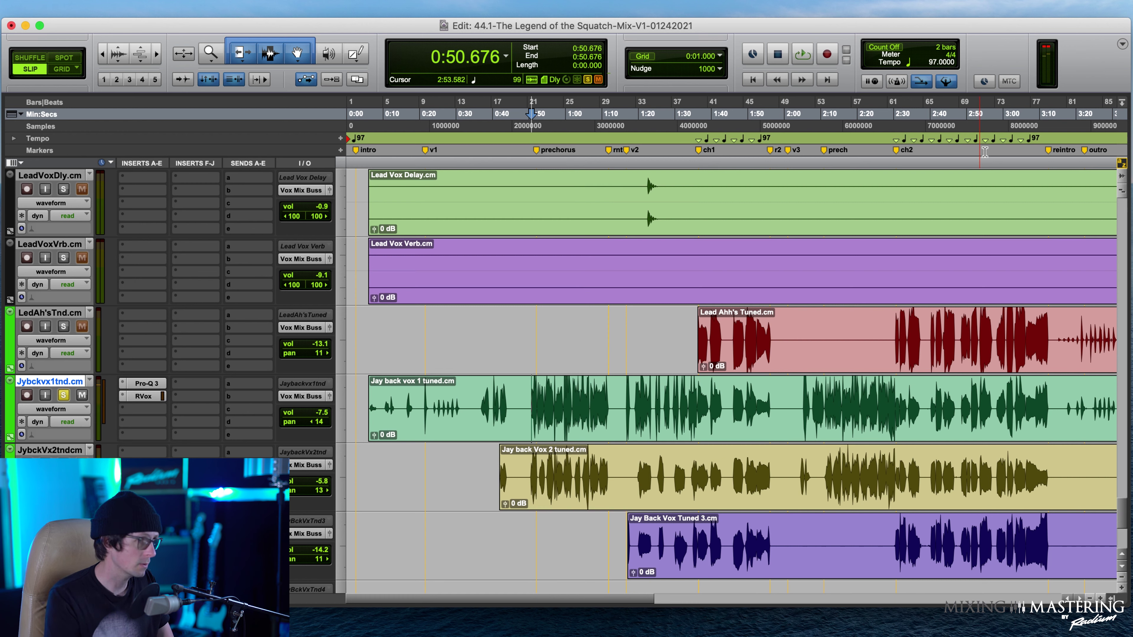
Step: Insert Lo-Fi in the third insert slot of Jybckvx1tnd and set its distortion to 0.2 and sample size to 15 bits
left_click(150, 410)
mouse_move(179, 409)
mouse_move(316, 411)
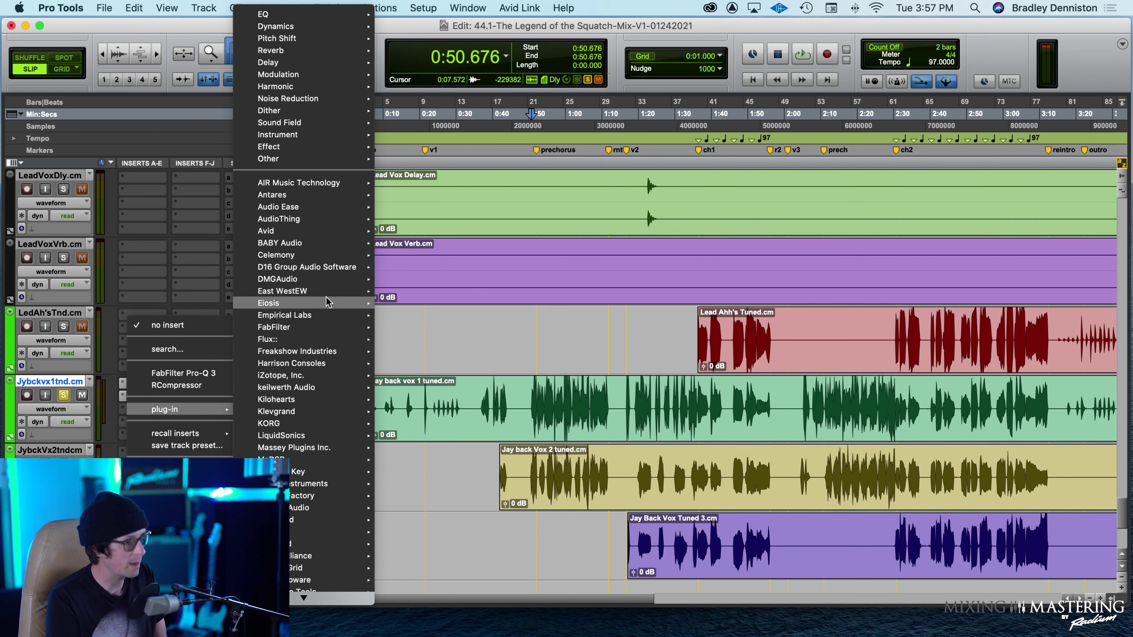
left_click(314, 376)
type("lo")
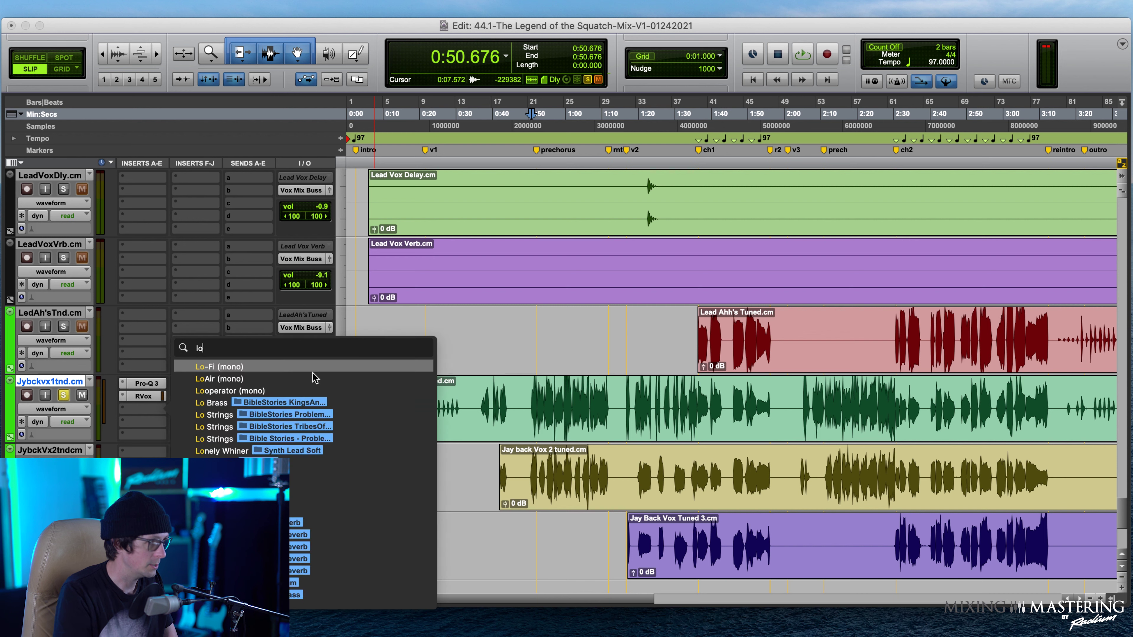
left_click(255, 368)
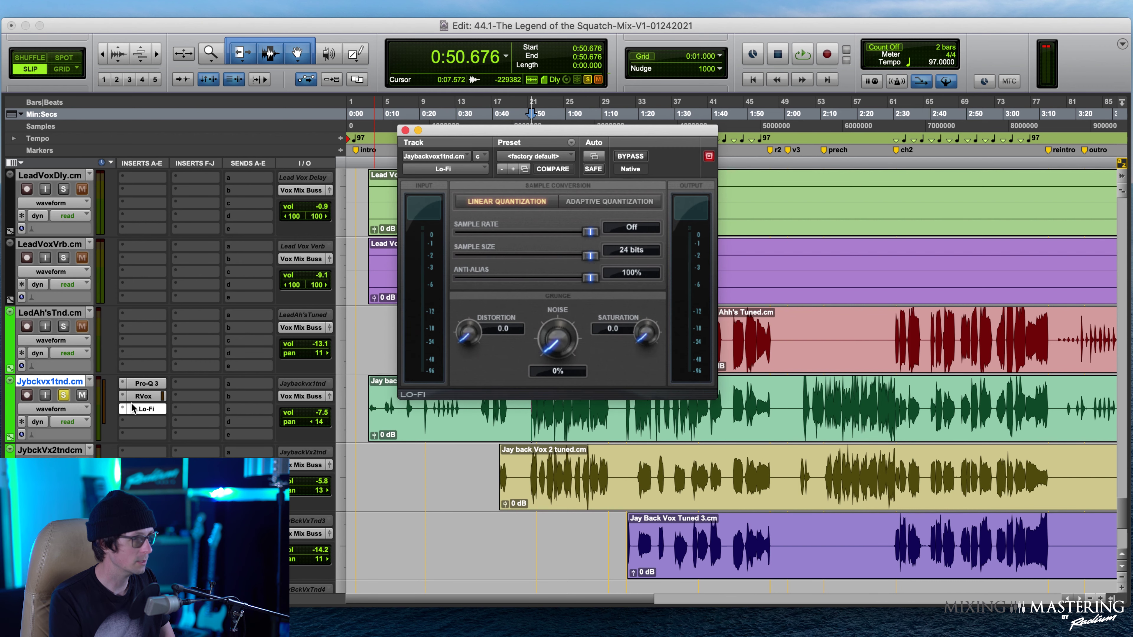
left_click_drag(465, 332, 464, 330)
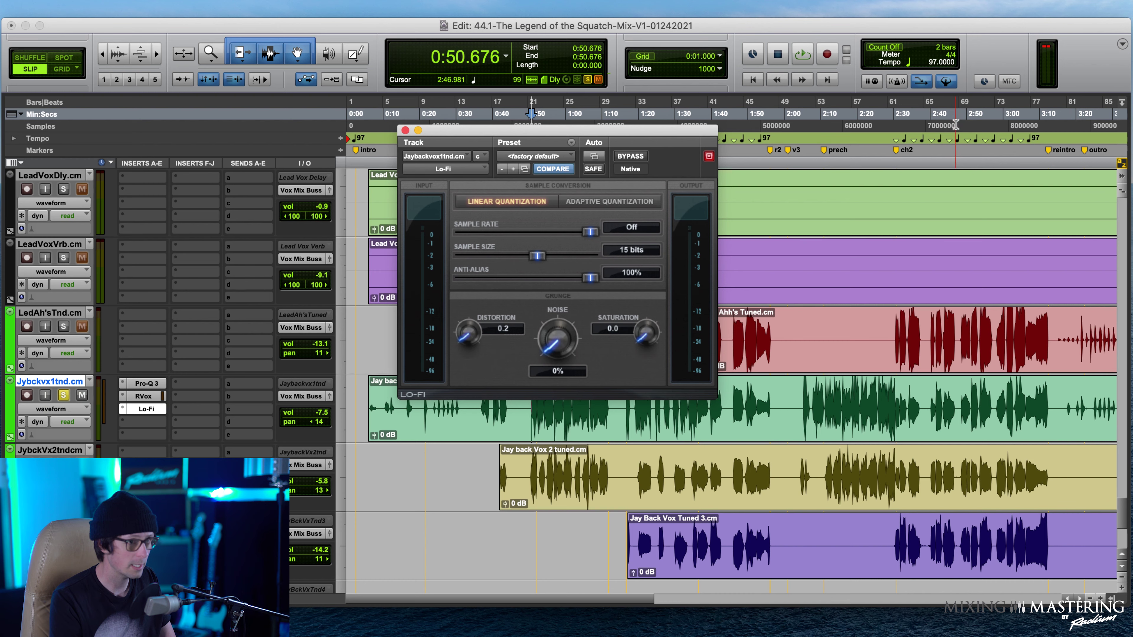
Step: Play from 0:50.094 to judge the Lo-Fi effect on Jybckvx1tnd, close the plug-in window and stop playback
left_click(530, 420)
key("space")
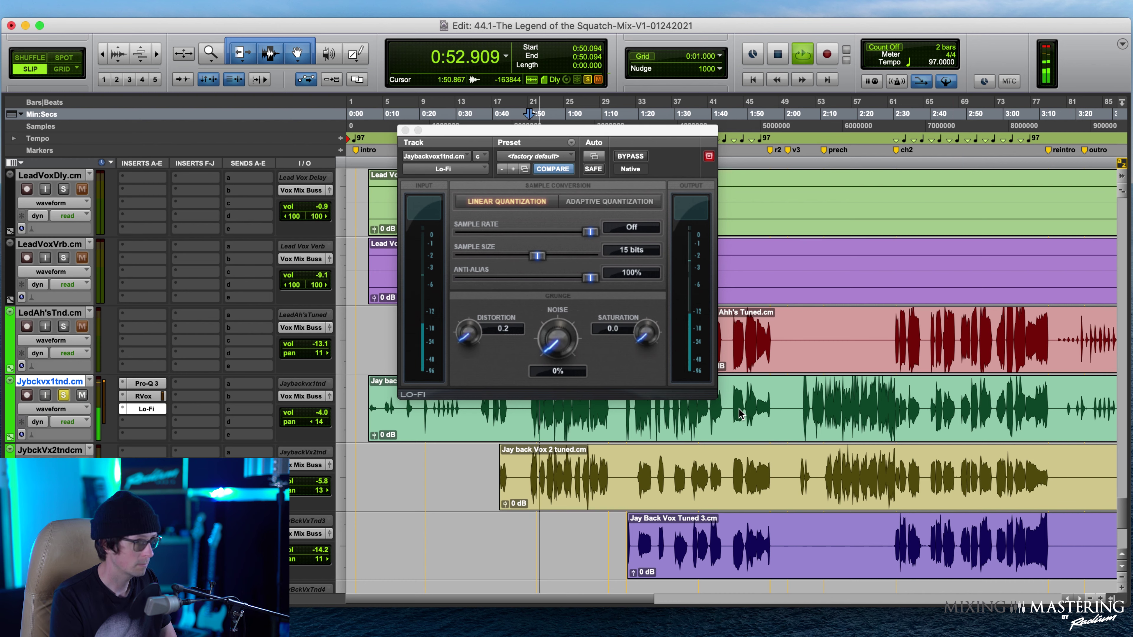
left_click(142, 412, "super")
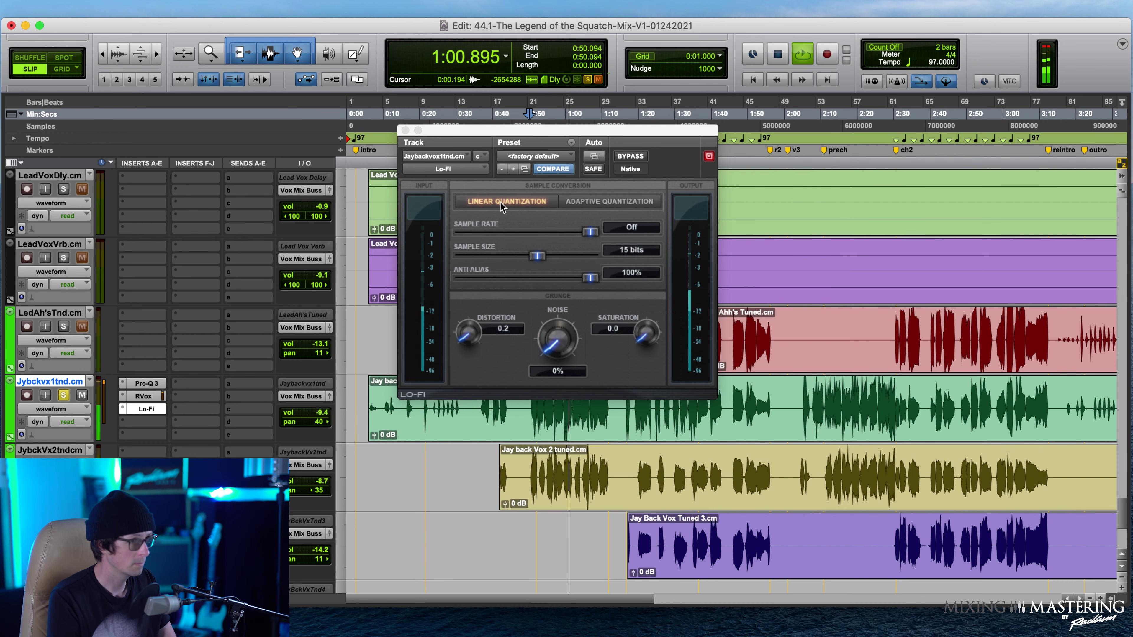
left_click(405, 130)
left_click_drag(318, 414, 318, 415)
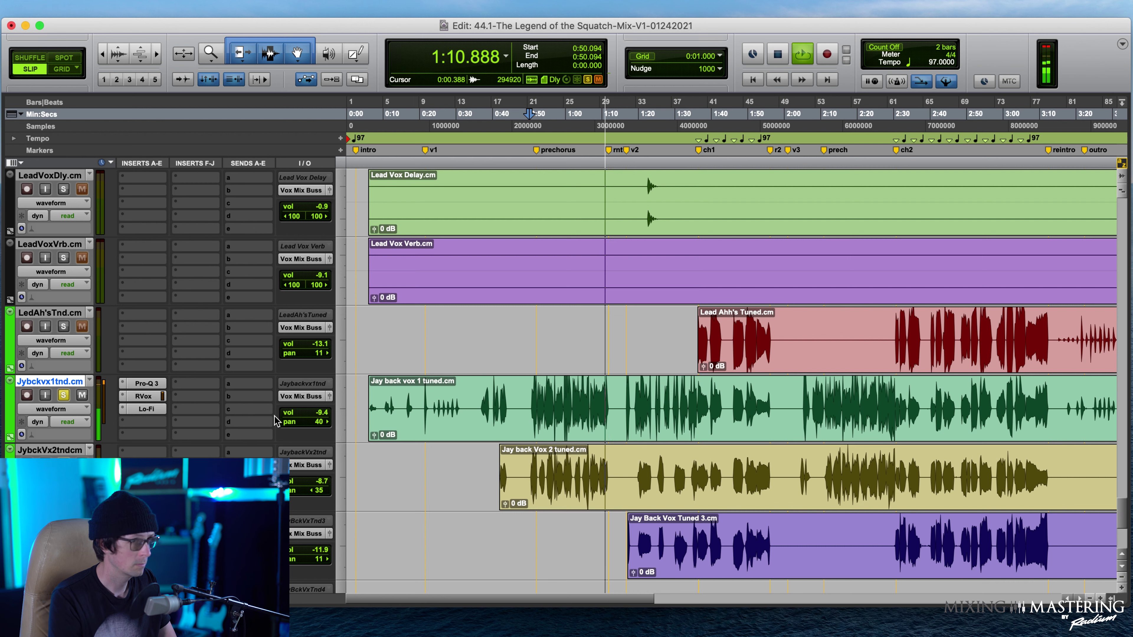
key("space")
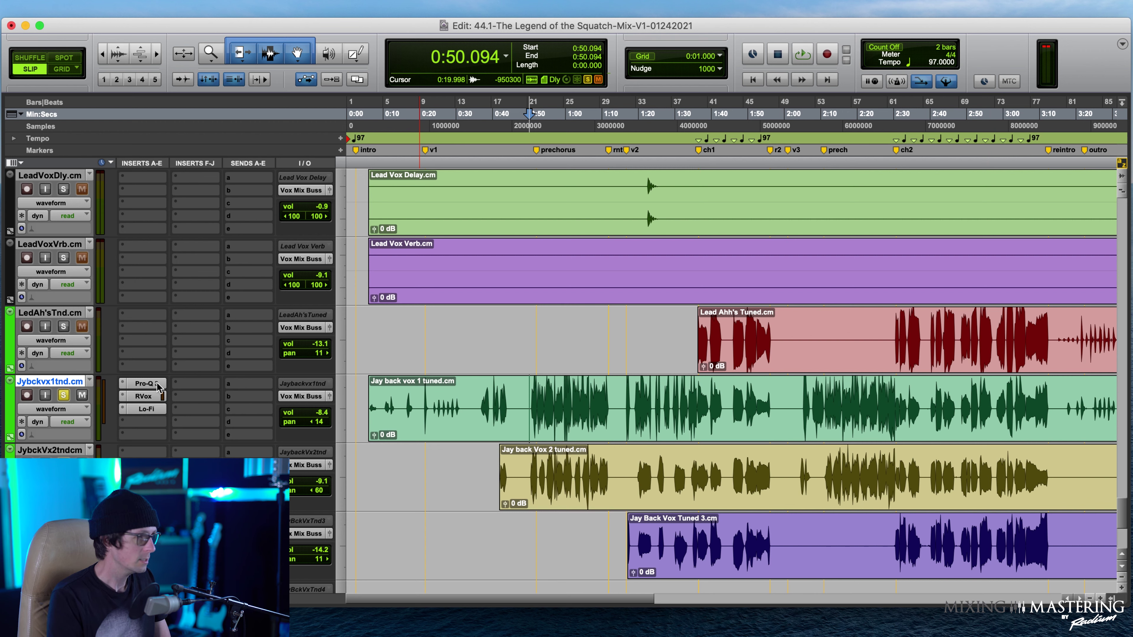
Step: Copy Pro-Q 3 to JybckVx2tnd, setting its low cut to about 142 Hz, the mid dip to -0.65 dB at 747 Hz and the high boost near 9 kHz
left_click(148, 451)
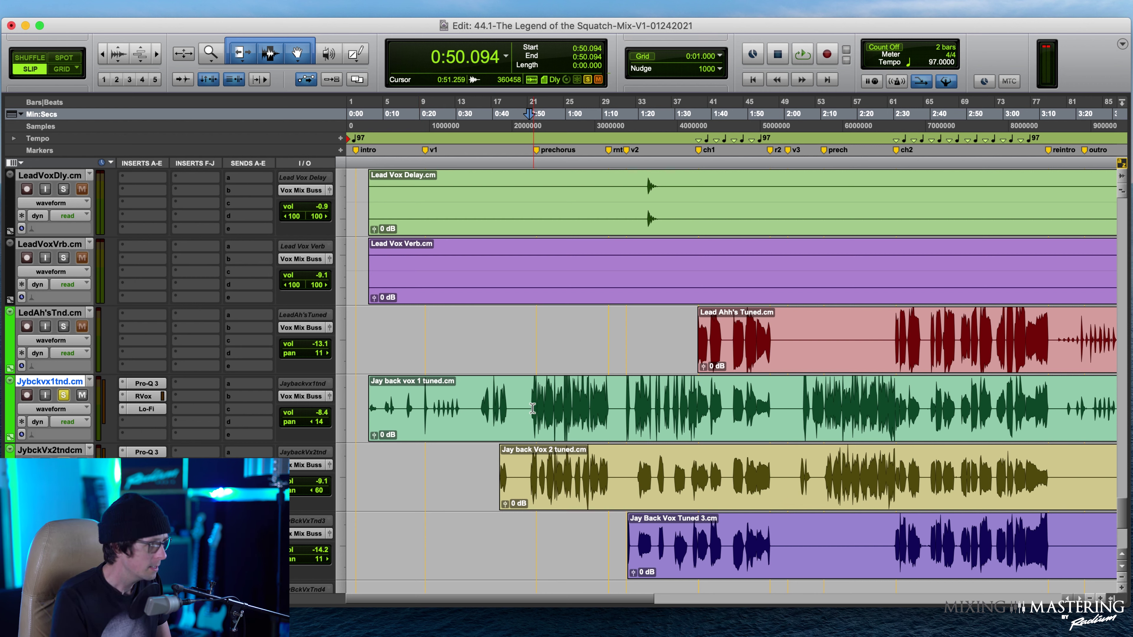
left_click(146, 452)
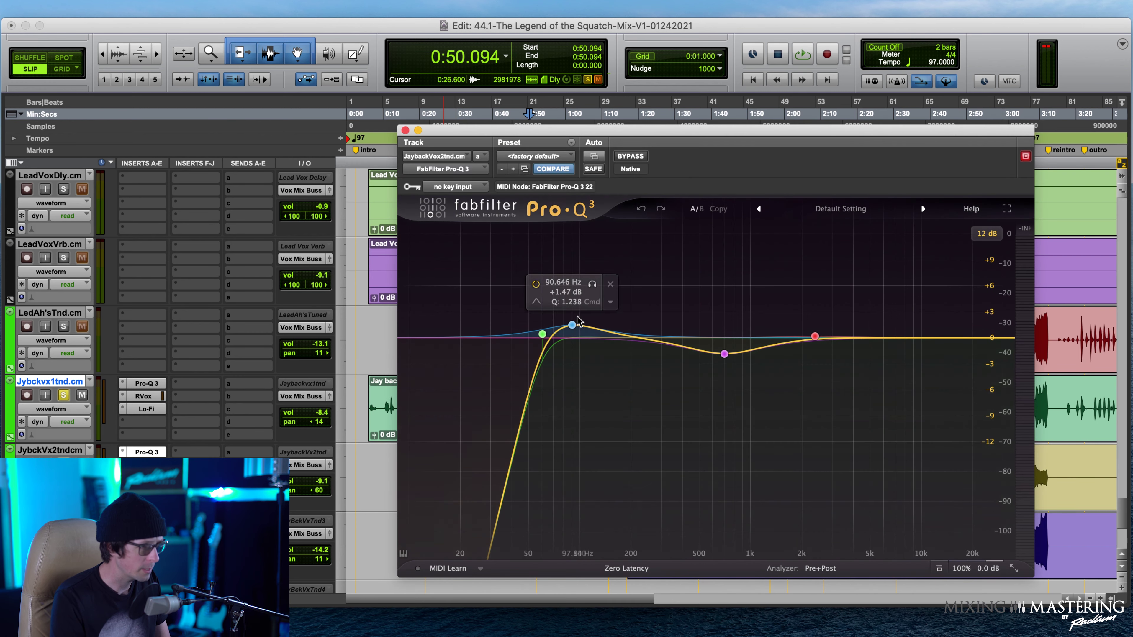
left_click_drag(572, 327, 606, 332)
left_click_drag(724, 354, 728, 343)
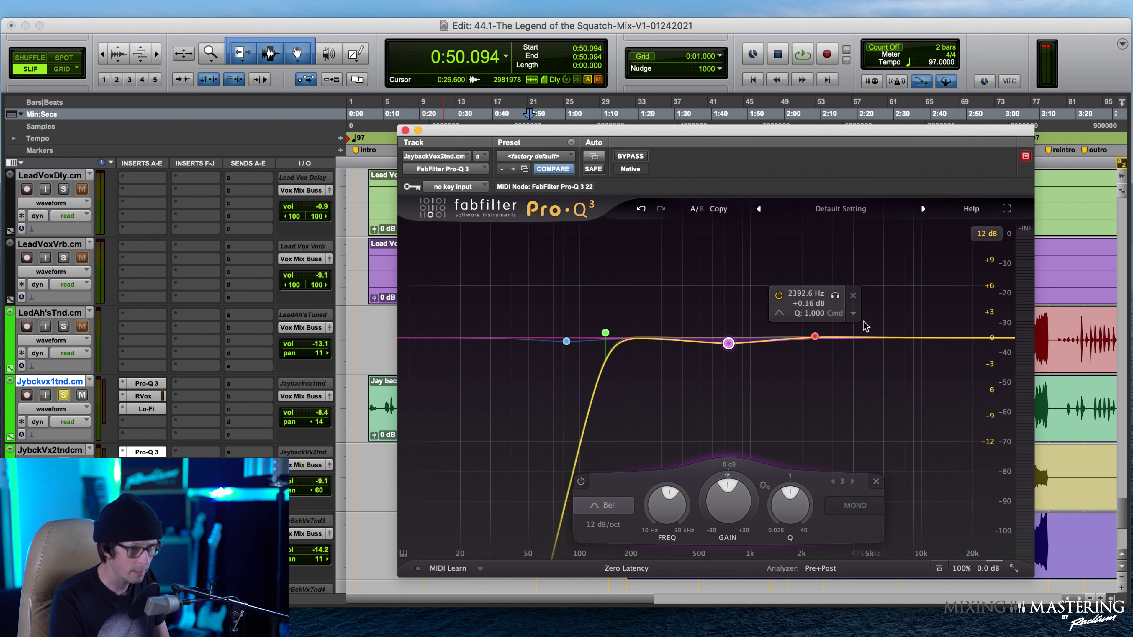
left_click_drag(820, 338, 916, 333)
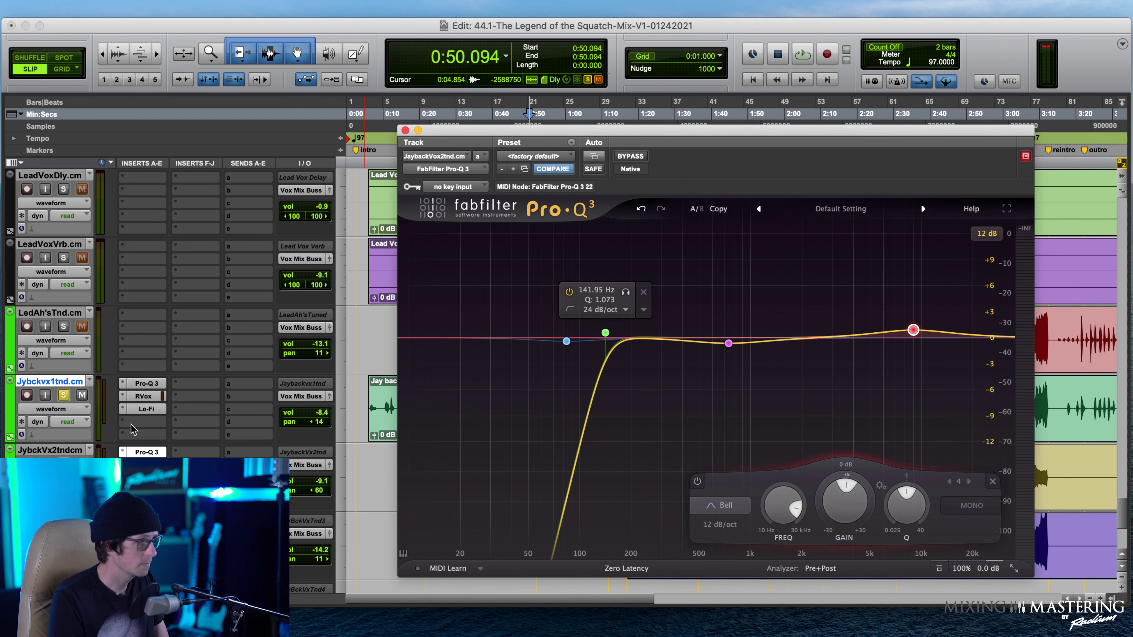
Step: Play the backing vocals from 0:50.094 to hear the new equalization and close the Pro-Q 3 window
left_click(143, 465)
left_click(443, 131)
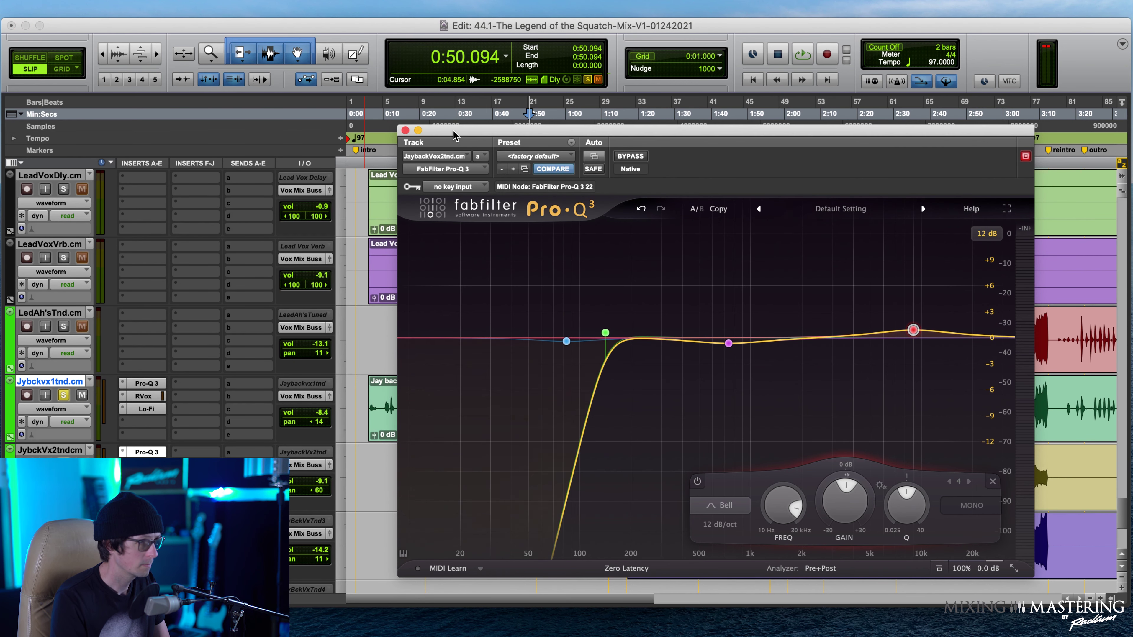
key("space")
left_click(405, 131)
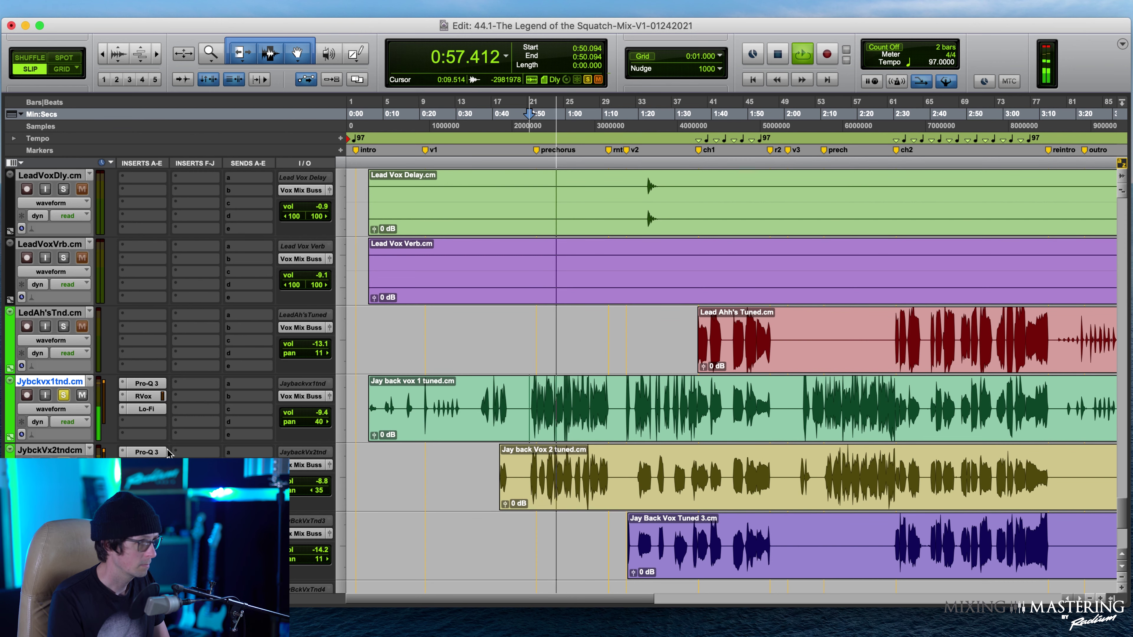
Step: Refine JybckVx2tnd's Pro-Q 3 with a dip near 300 Hz, the low cut at about 162 Hz and the high boost near 3.7 kHz, and stop playback
left_click(144, 452)
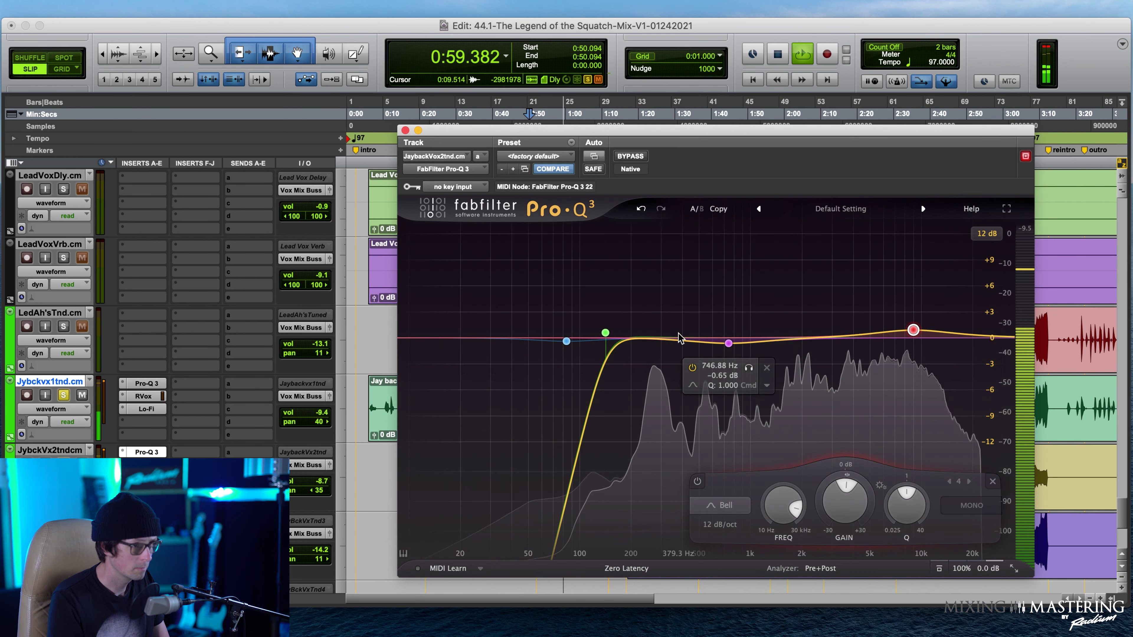
left_click_drag(662, 340, 663, 355)
left_click_drag(605, 332, 615, 335)
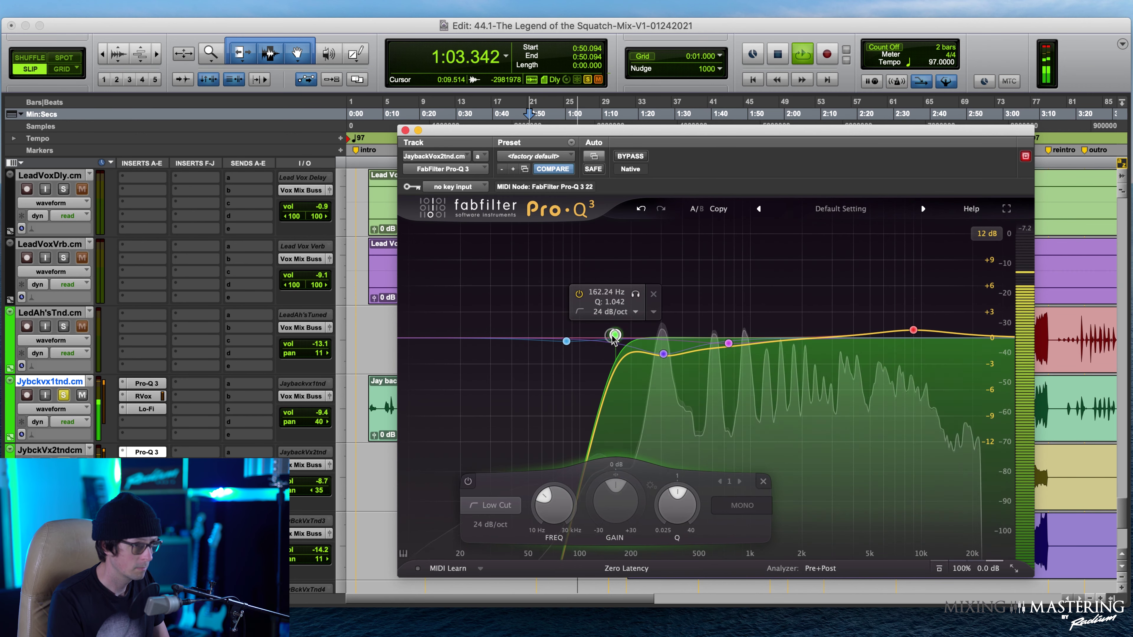
left_click(913, 331)
left_click_drag(913, 330, 846, 331)
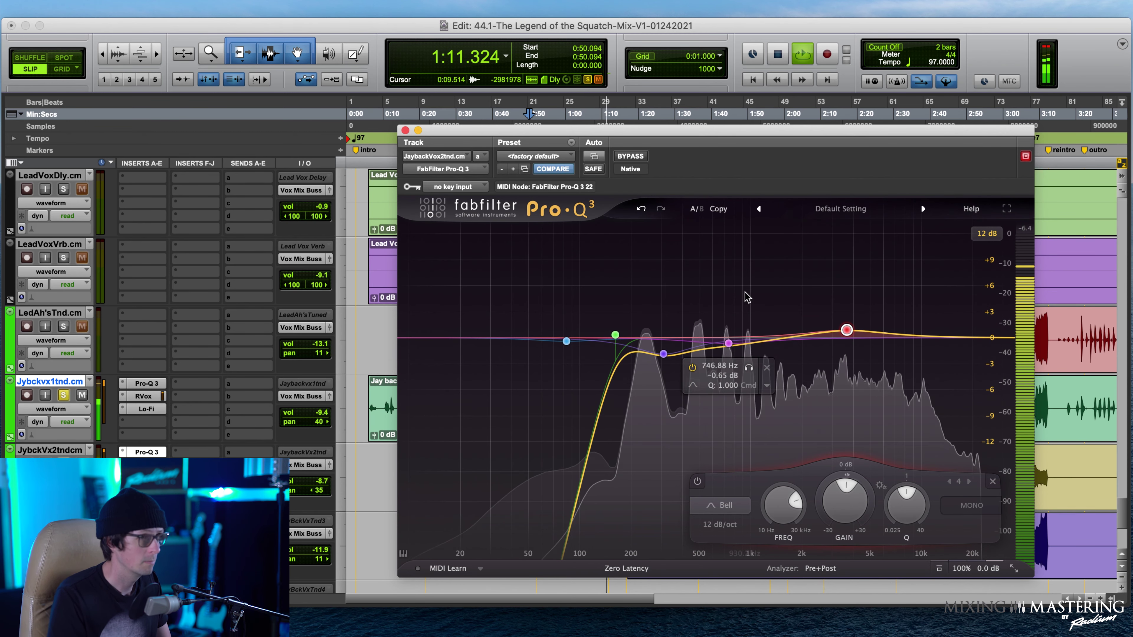
key("space")
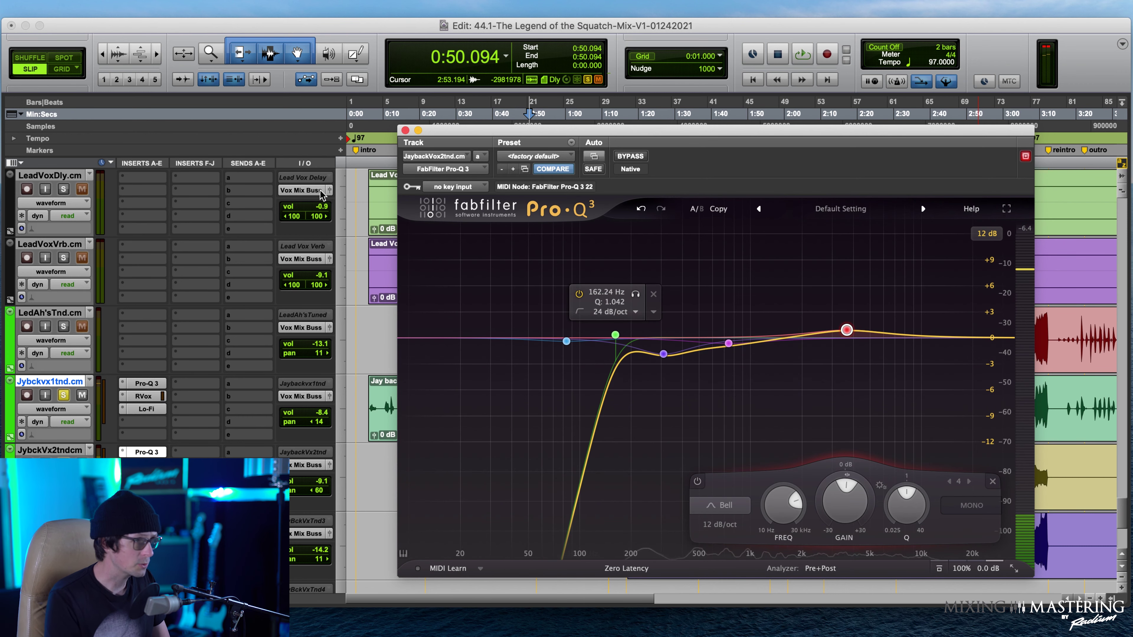
Step: Add a Fattening bus send to Jybckvx1tnd, make it follow the main pan, and copy the send to JybckVx2tnd
left_click(405, 130)
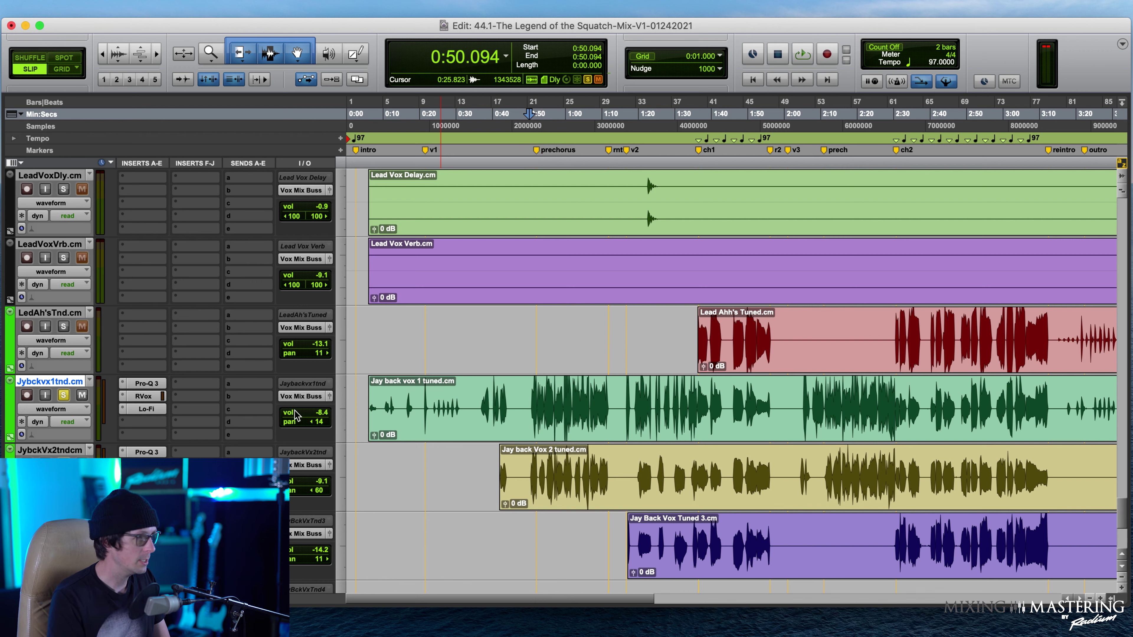
left_click(235, 385)
mouse_move(268, 396)
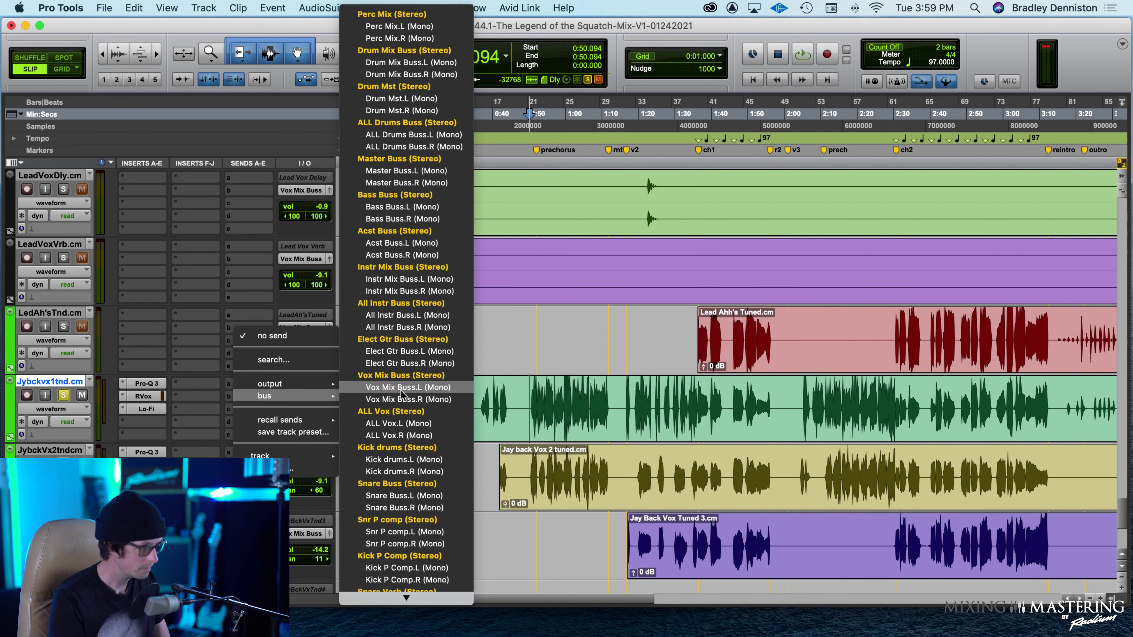
scroll(432, 428, "down", 6)
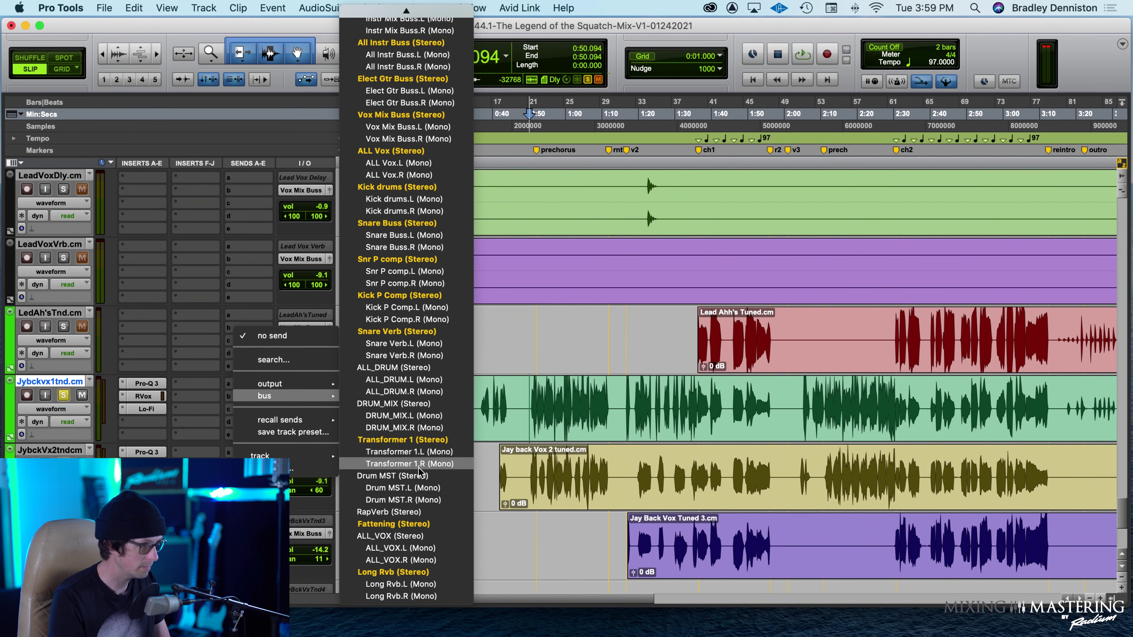
left_click(395, 524)
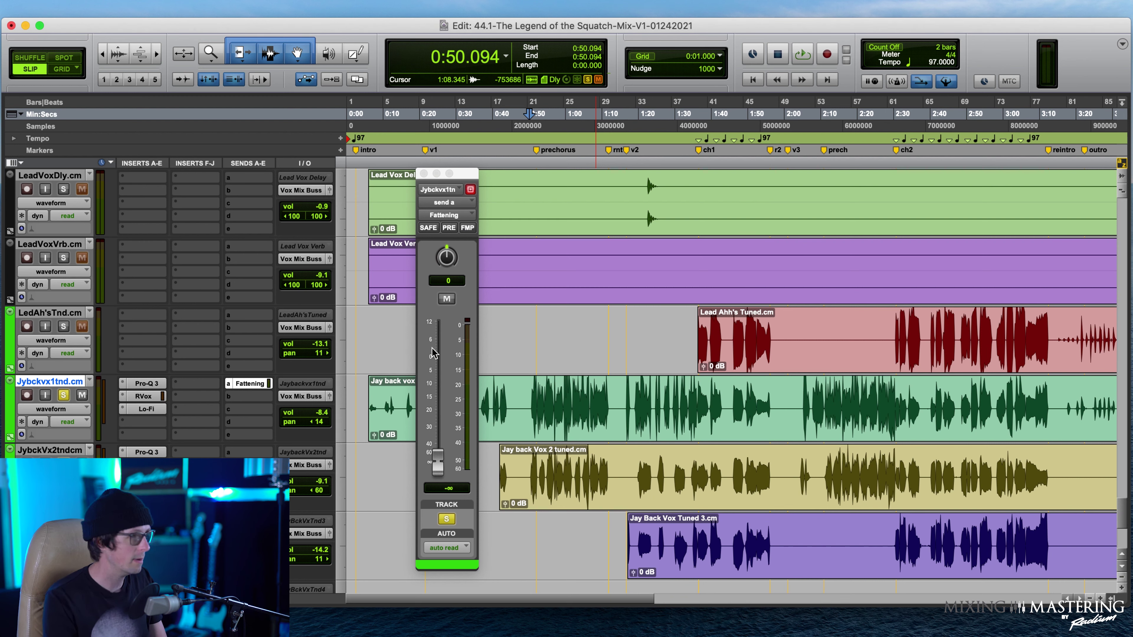
left_click(467, 227)
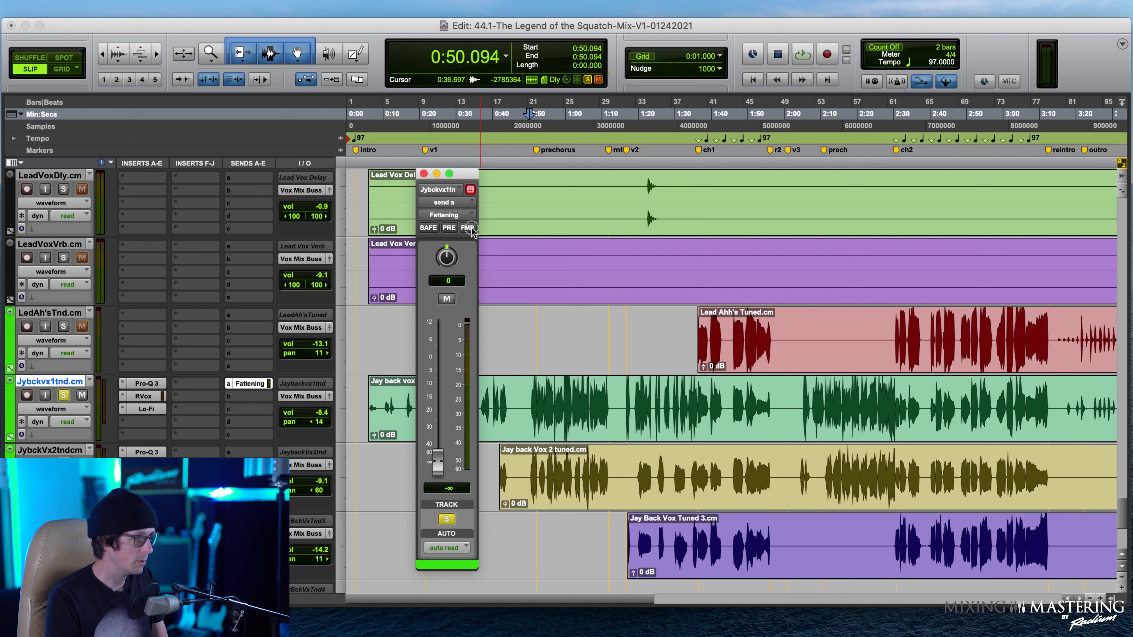
left_click_drag(248, 383, 238, 453)
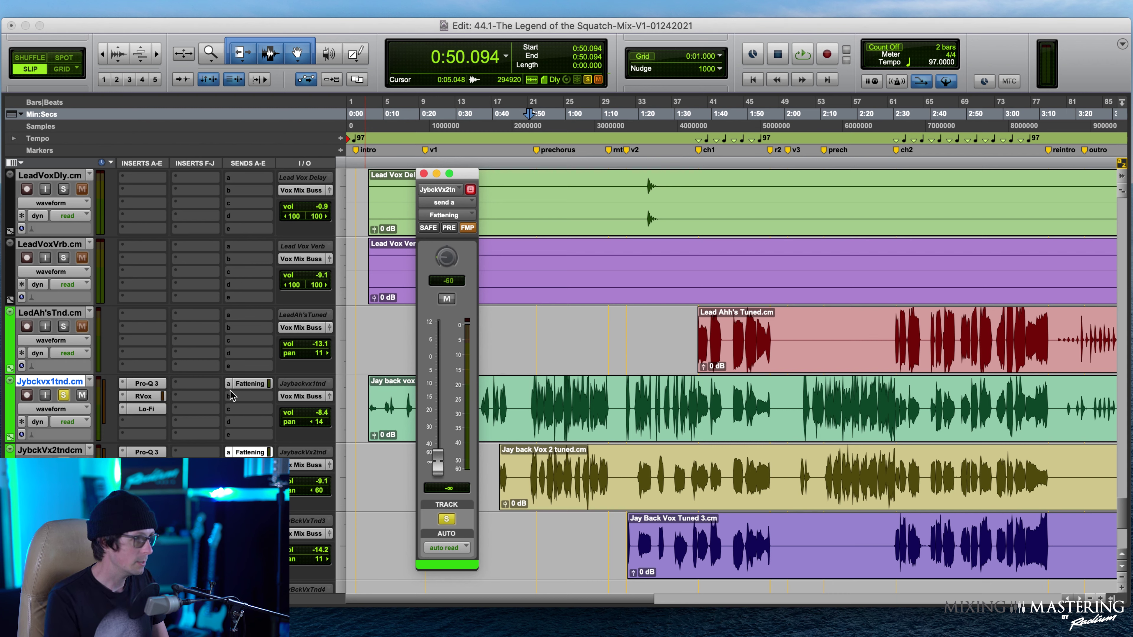
Step: Add a Long Rvb bus send to Jybckvx1tnd, copy it to JybckVx2tnd, and make both sends follow the main pan
left_click(240, 398)
mouse_move(257, 399)
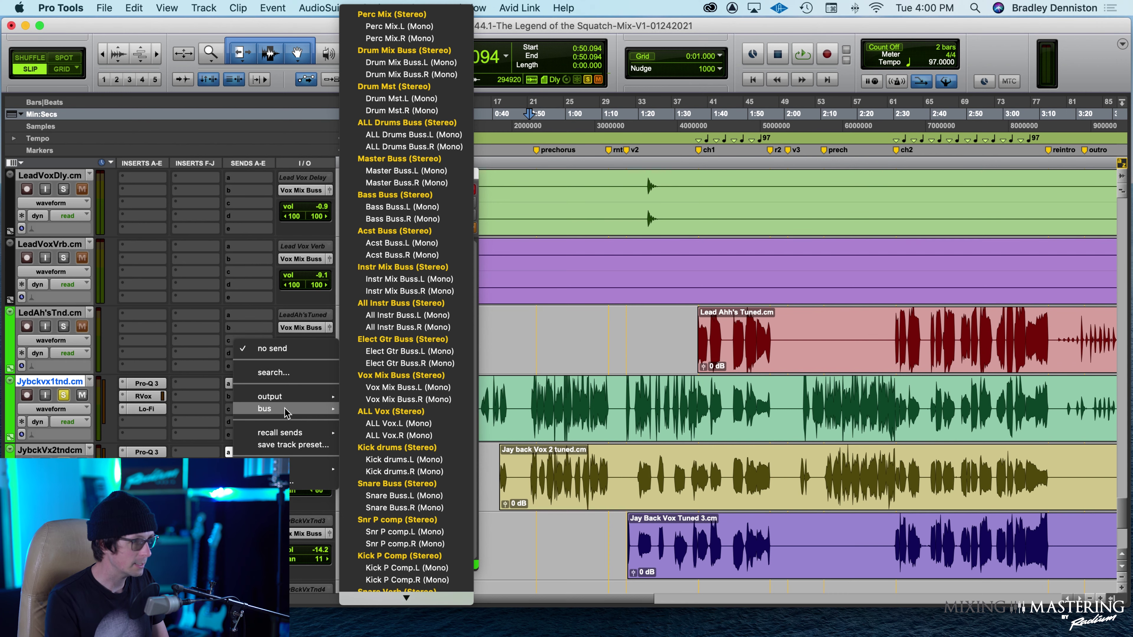
scroll(416, 409, "down", 5)
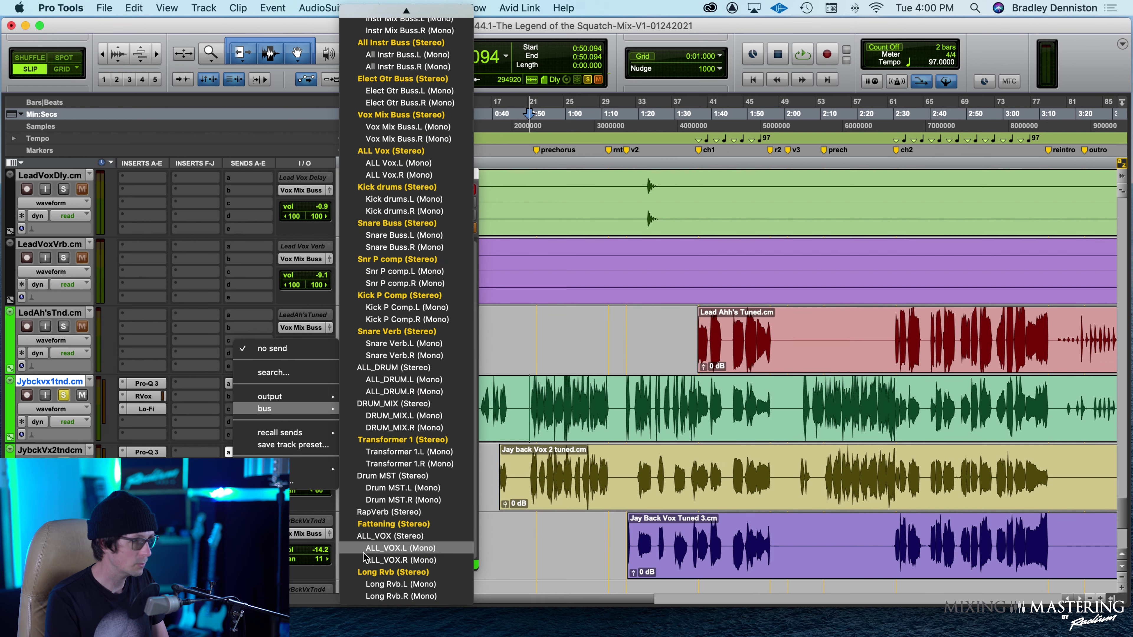
left_click(418, 574)
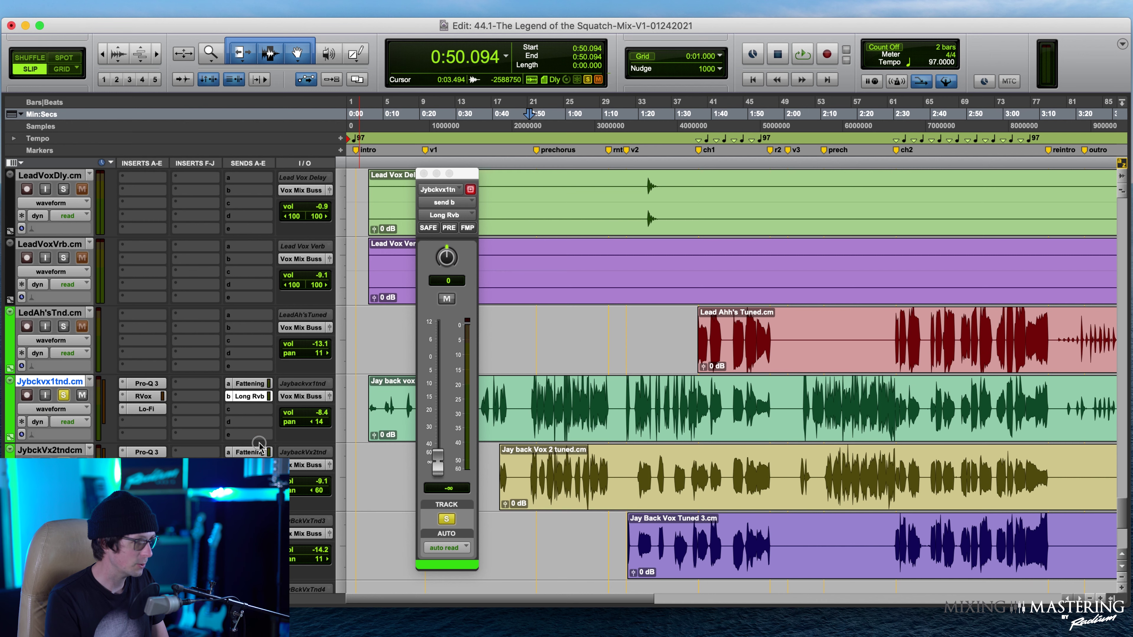
left_click_drag(243, 396, 244, 465)
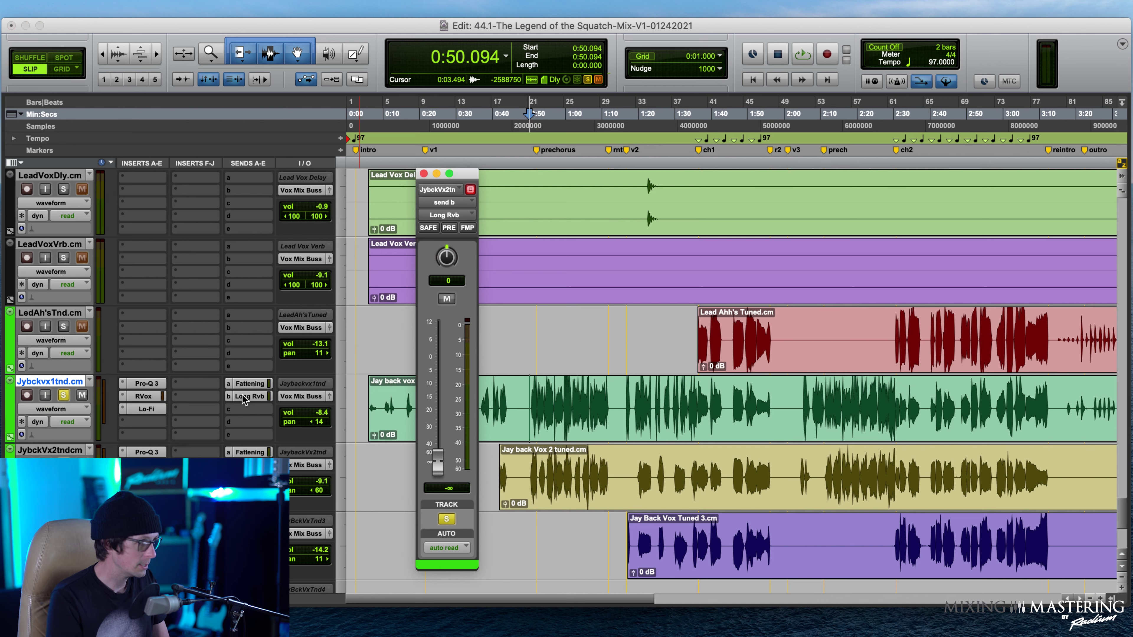
left_click(467, 229)
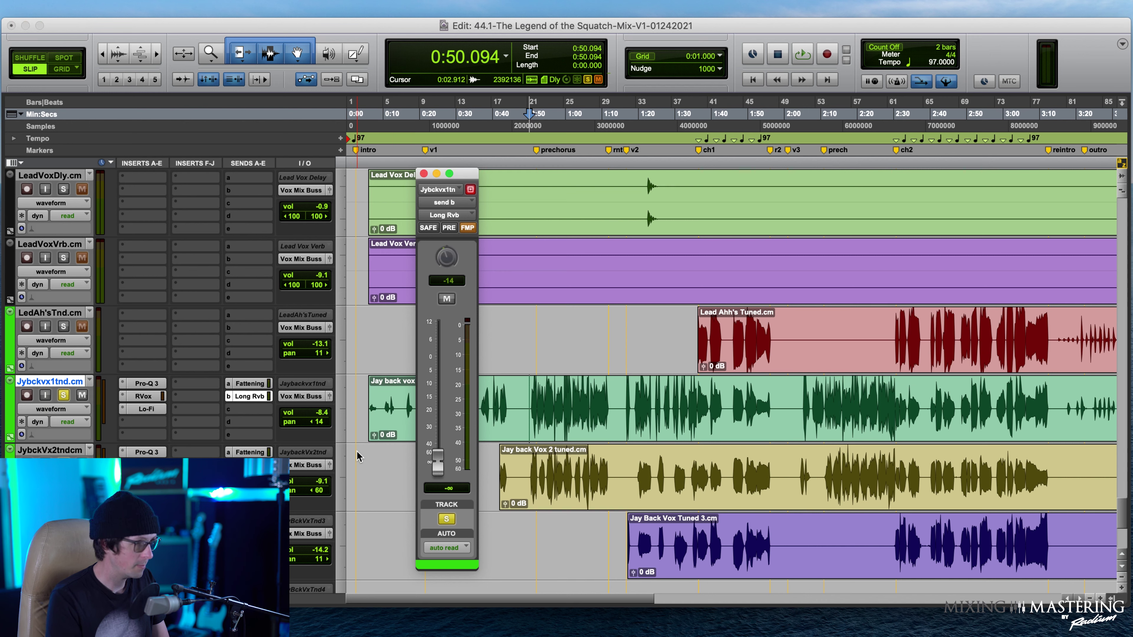
left_click(249, 465)
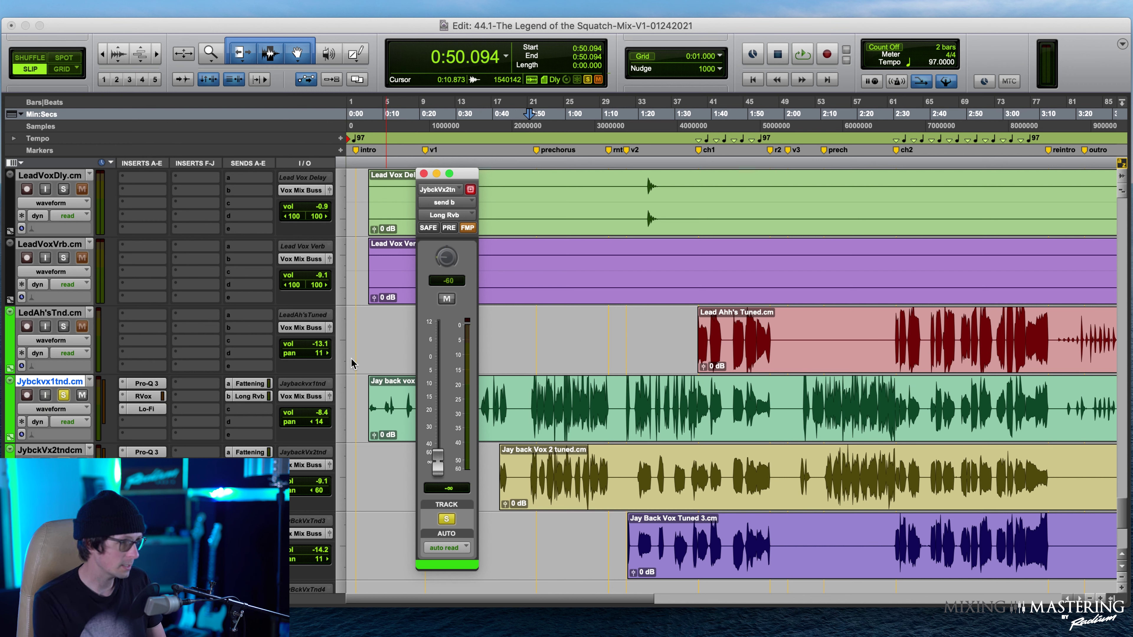
Step: Raise Jybckvx1tnd's Fattening send level to -13.1 dB while playing the backing vocals from 0:50.094
left_click(249, 385)
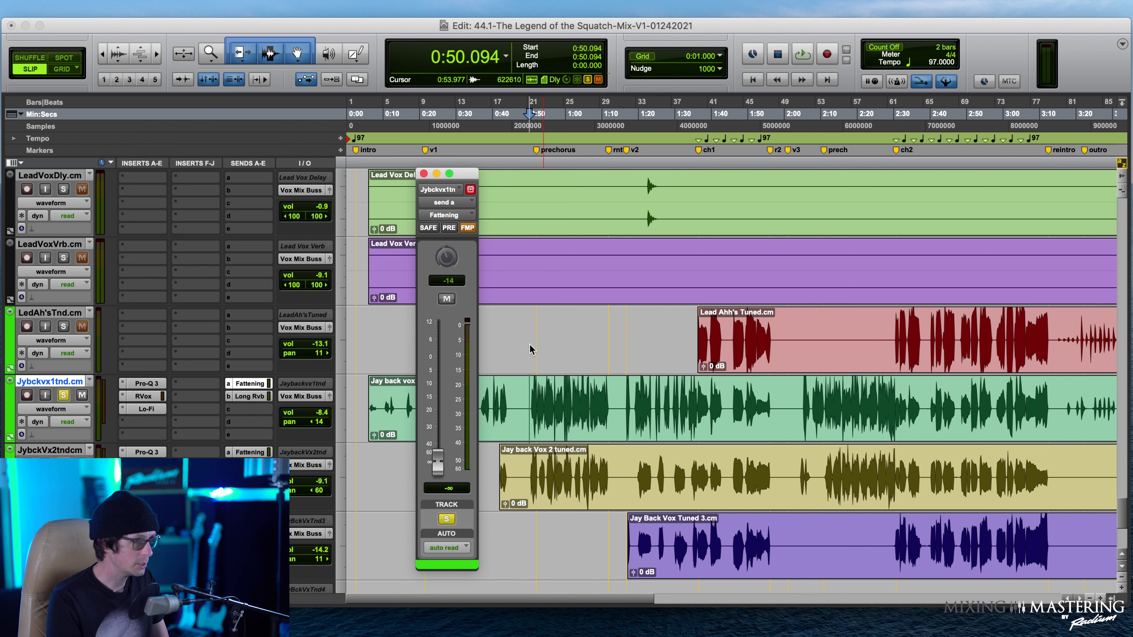
left_click_drag(440, 465, 438, 425)
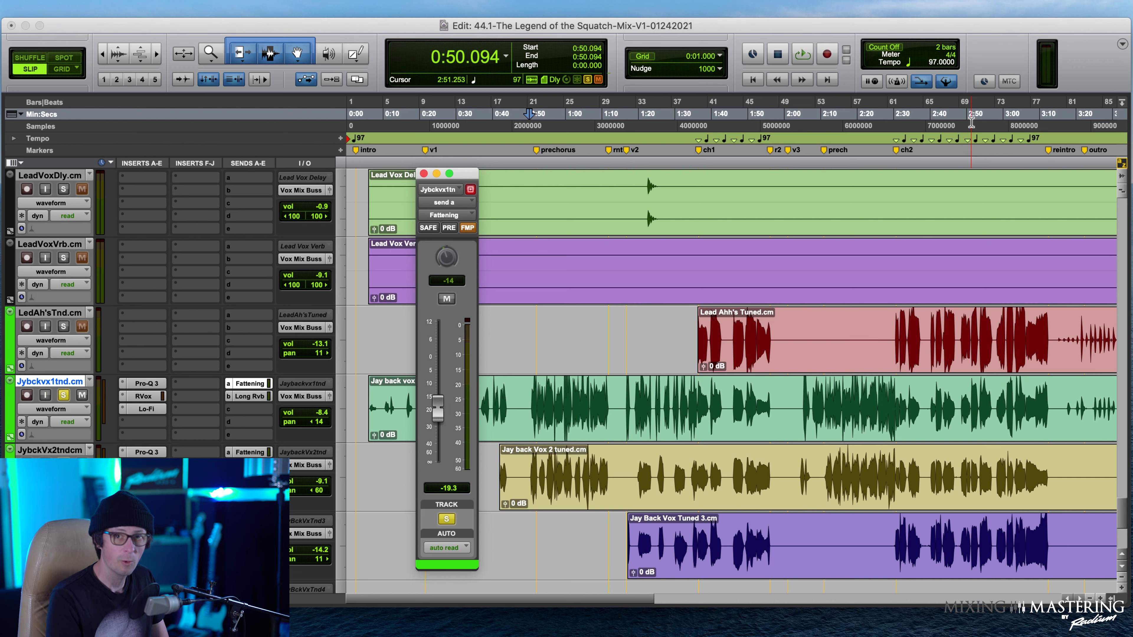
left_click(230, 424)
key("Escape")
key("space")
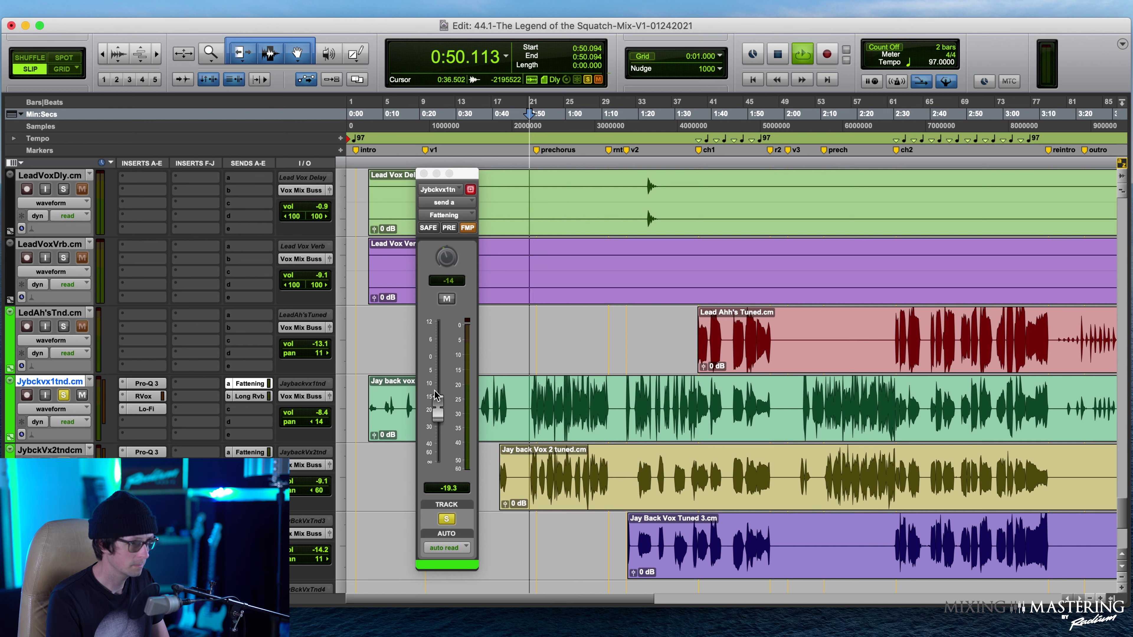
mouse_move(432, 410)
left_mouse_down()
mouse_move(433, 378)
mouse_move(430, 395)
left_mouse_up()
Step: Raise Jybckvx1tnd's Long Rvb send level to -5.4 dB during playback and stop playback
left_click(257, 396)
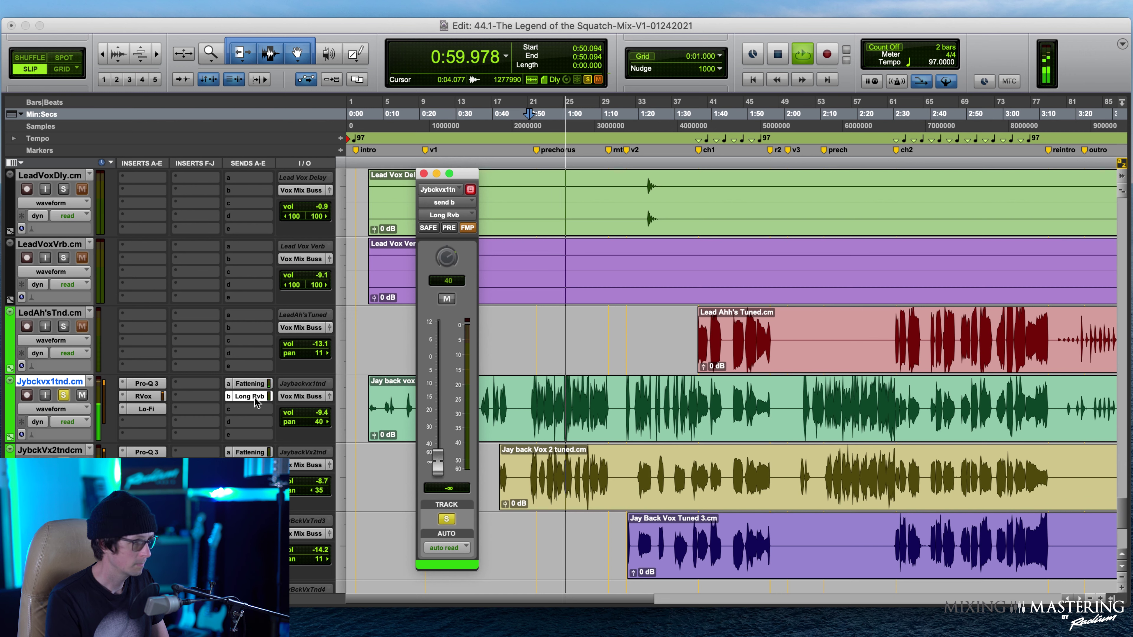
left_click_drag(421, 418, 426, 370)
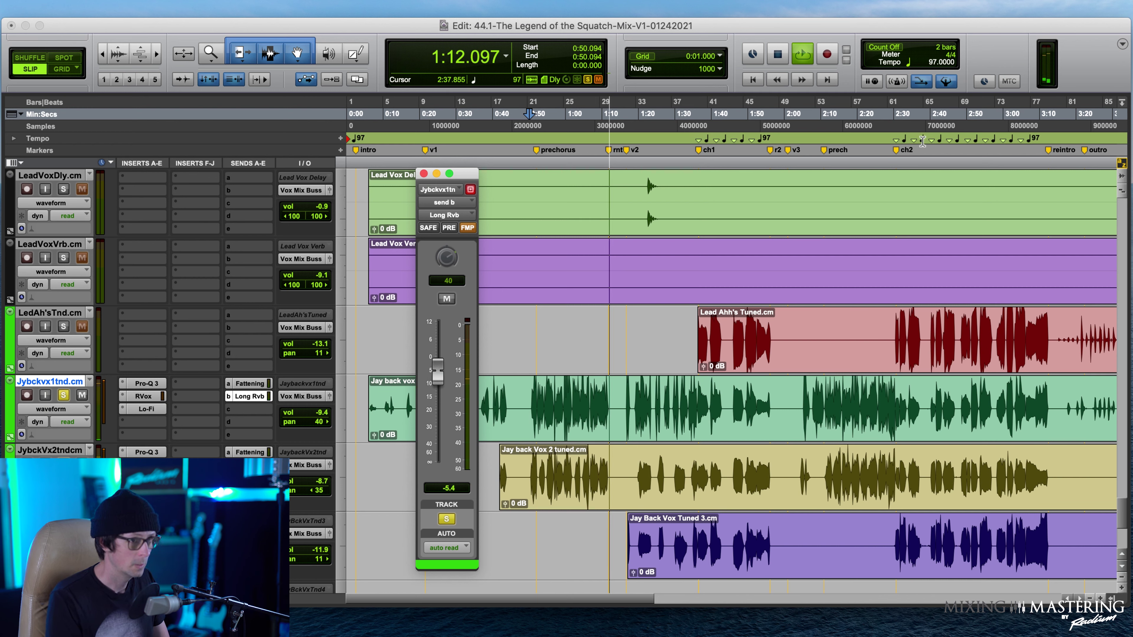
key("space")
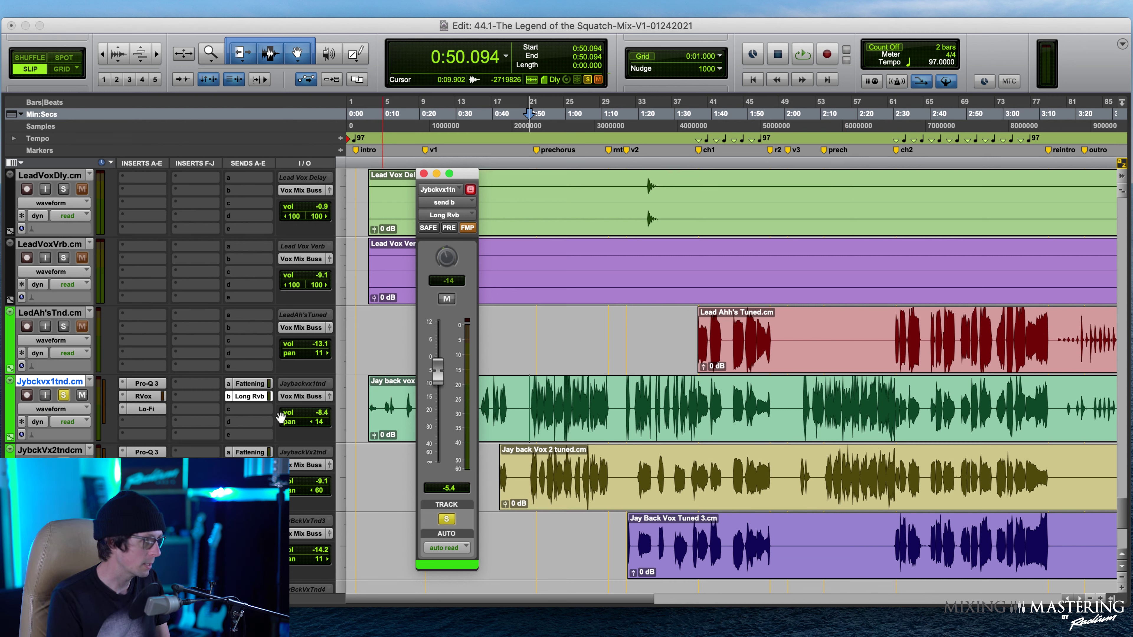
Step: Copy Jybckvx1tnd's Fattening and Long Rvb sends onto JybckVx2tnd, overwriting its existing send automation, and open the copied Fattening send
left_click_drag(253, 383, 261, 452)
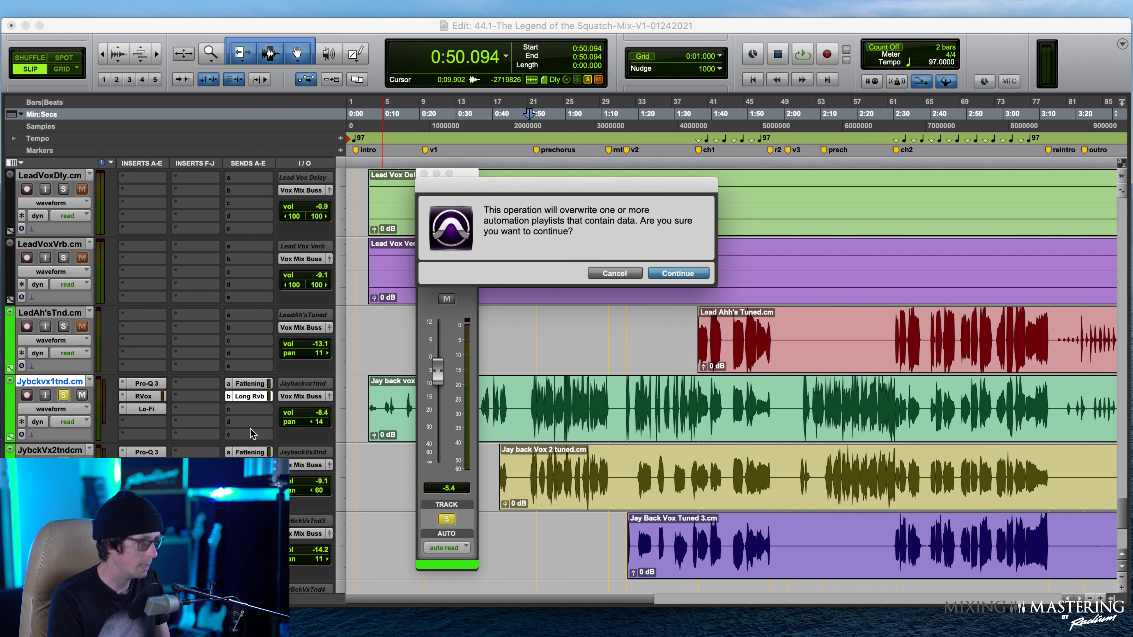
left_click(663, 274)
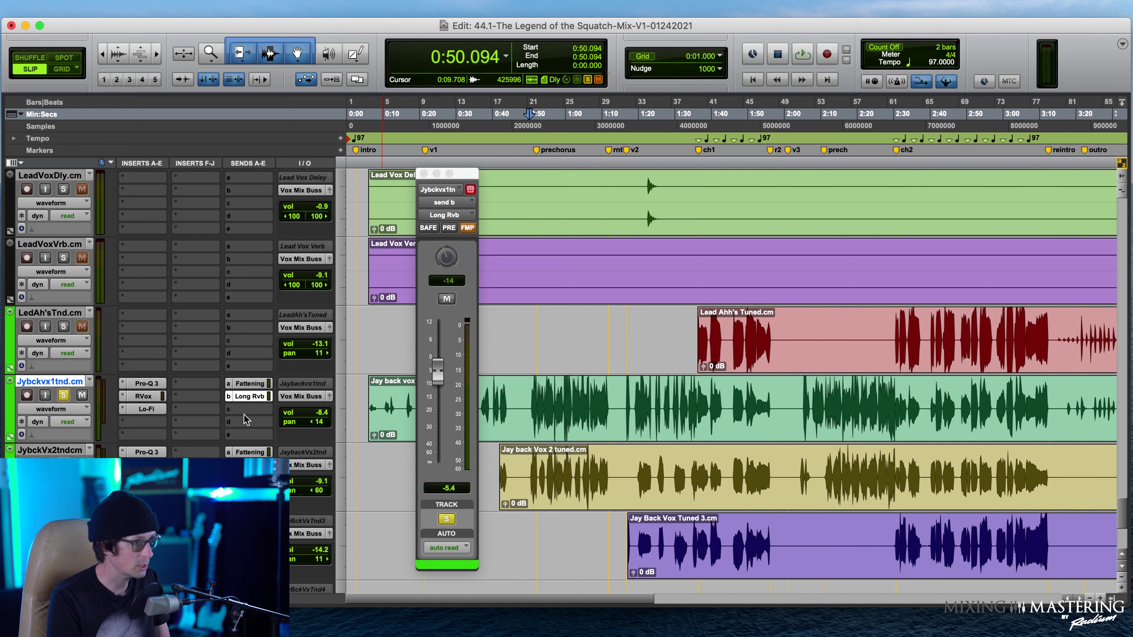
key("alt+super+h")
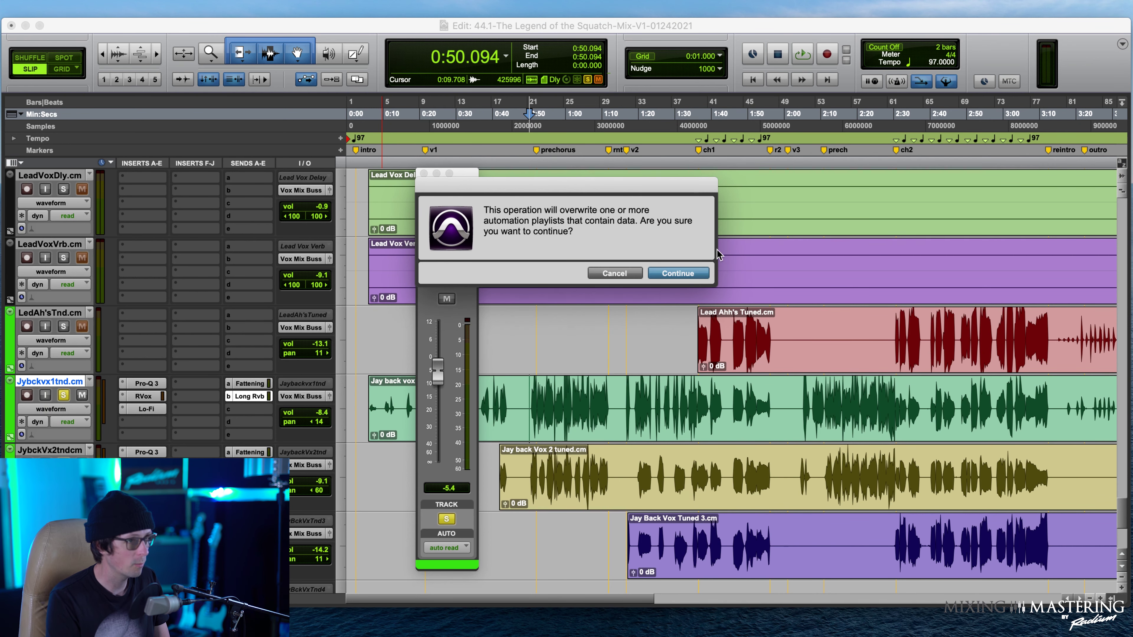
left_click(677, 273)
left_click(239, 452)
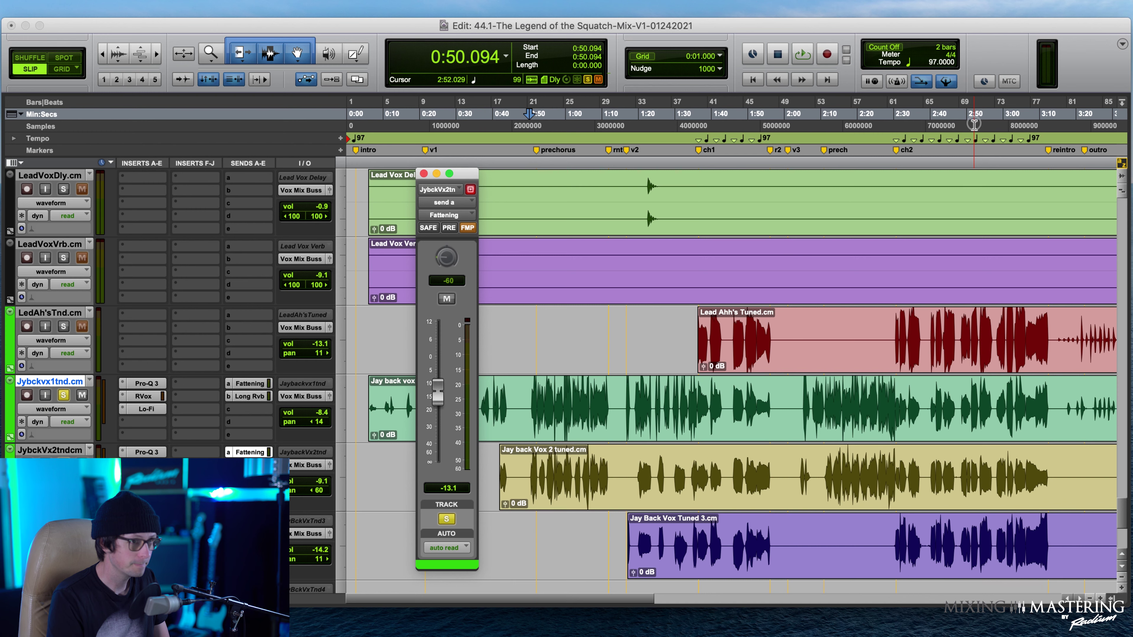
Step: Play both backing vocals repeatedly from 0:50.094 to hear them with the Fattening and Long Rvb sends
left_click(530, 469)
key("space")
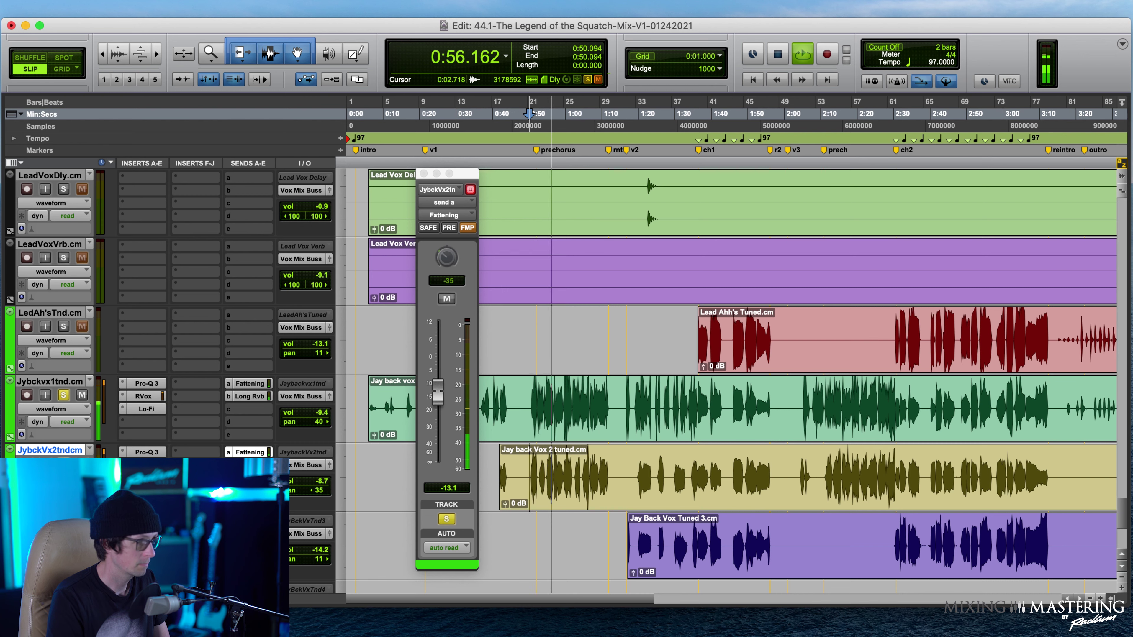
key("space")
key("space")
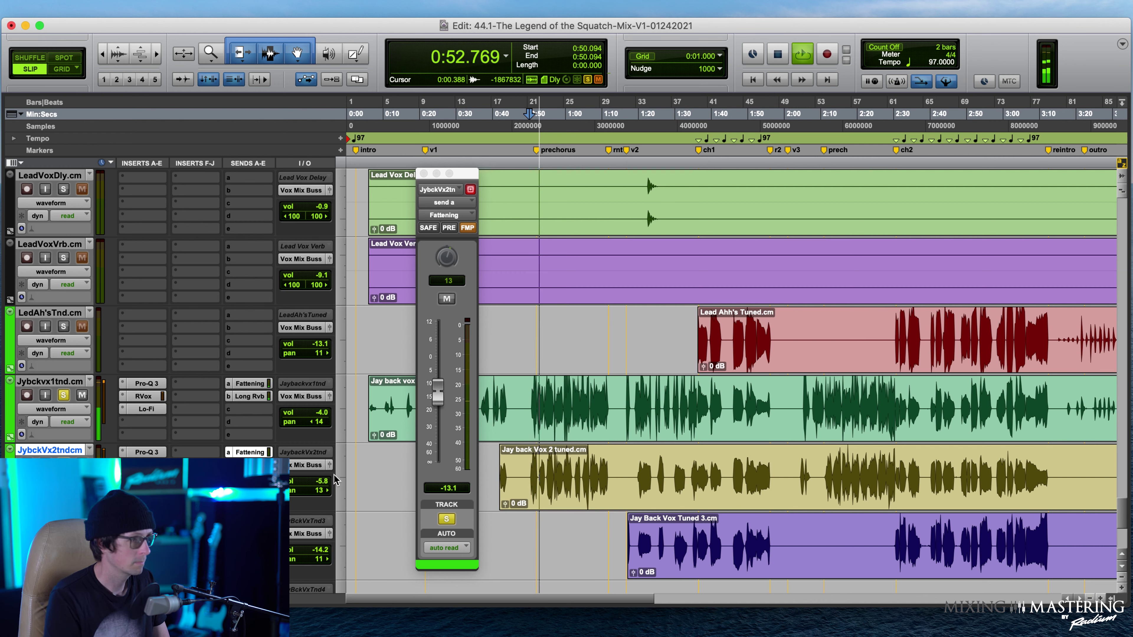
key("space")
key("space")
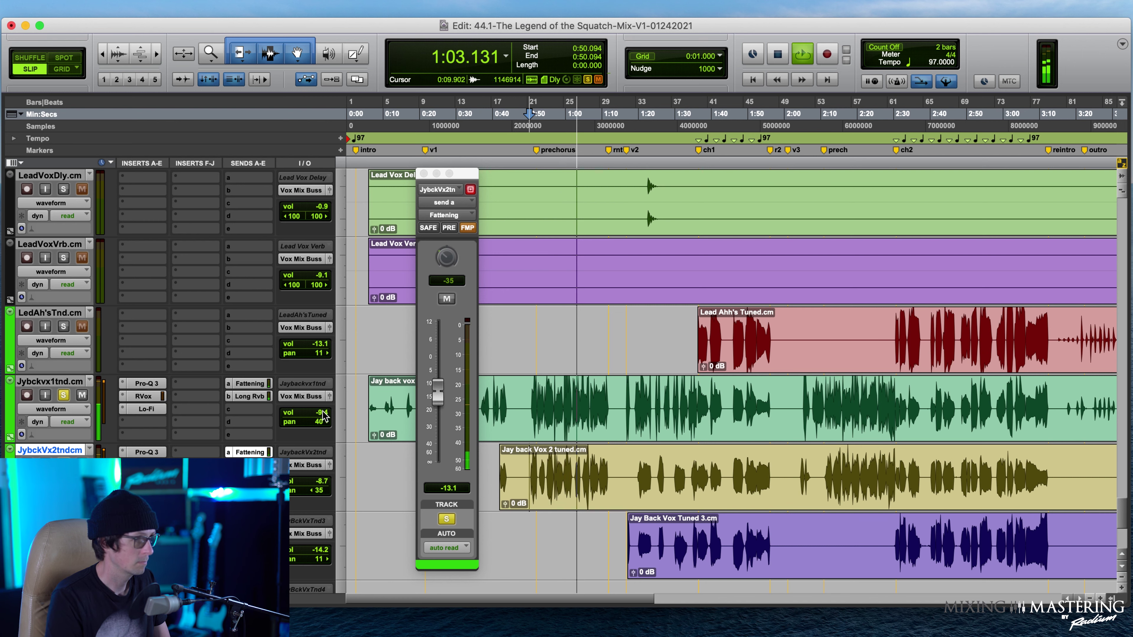
Step: Try to lower the volumes of Jybckvx1tnd and JybckVx2tnd directly during playback, and stop playback
left_click_drag(323, 416, 321, 421)
left_click_drag(317, 484, 314, 491)
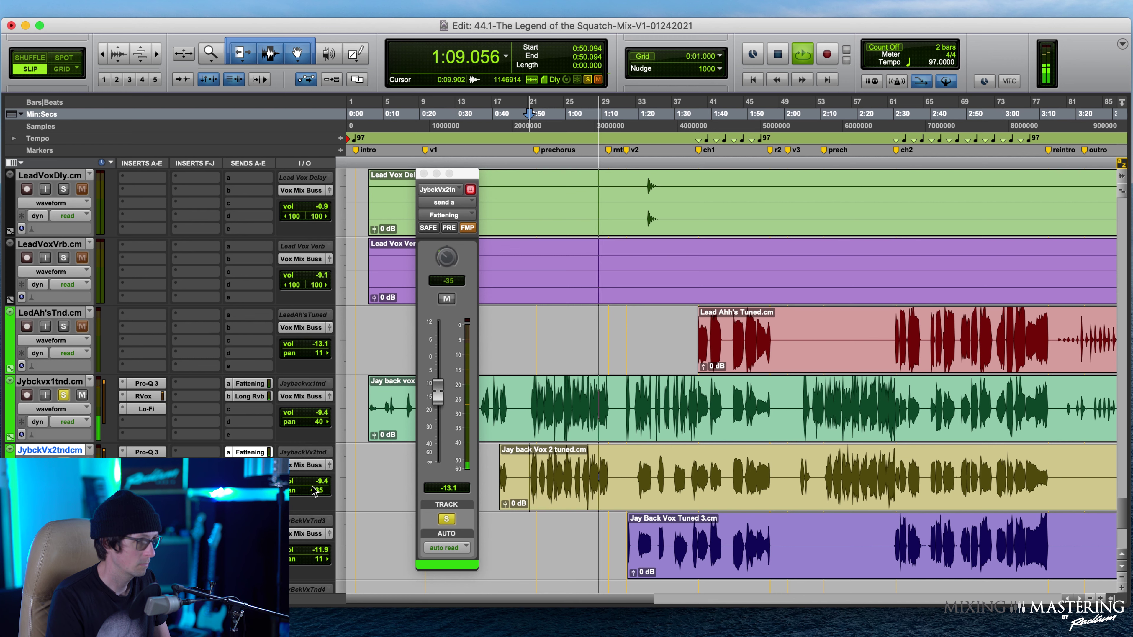
left_click_drag(323, 414, 324, 416)
left_click_drag(318, 482, 318, 481)
key("space")
key("space")
key("space")
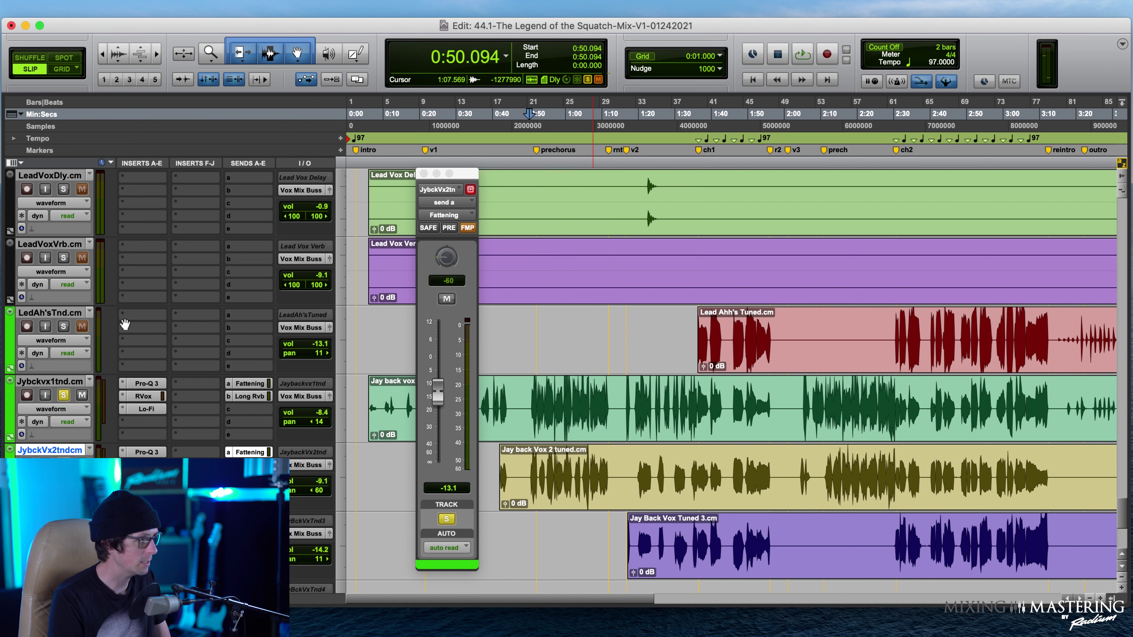
Step: Show the volume automation on Jybckvx1tnd and JybckVx2tnd with the whole vocal parts in view, and close the send window
left_click(62, 409)
left_click(62, 422)
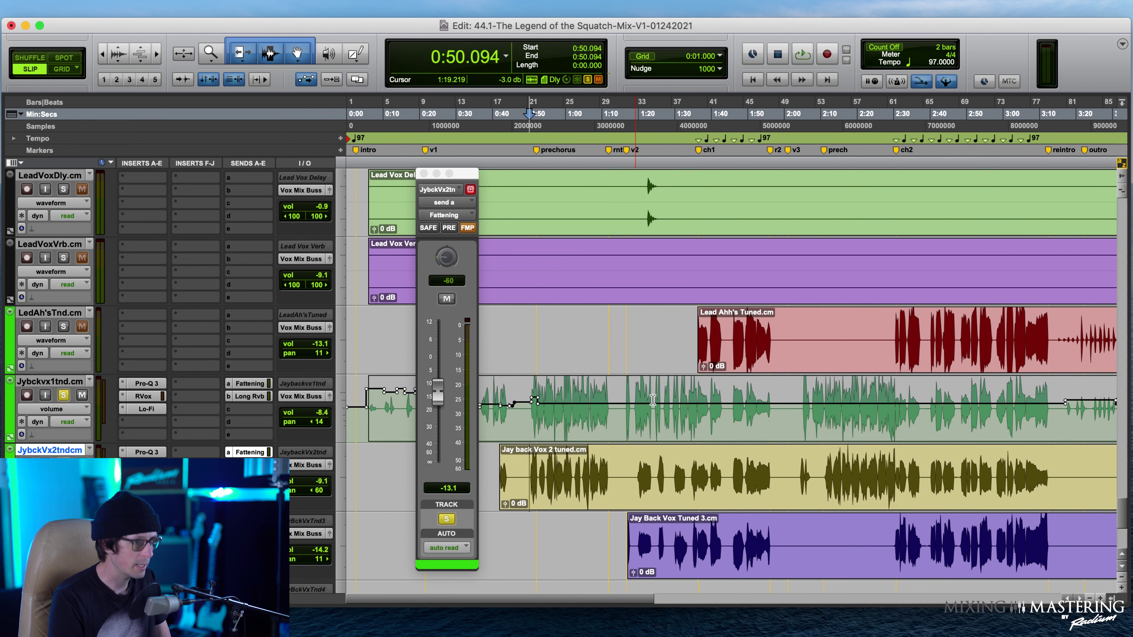
key("super+bracketright")
key("super+bracketleft")
key("super+bracketleft")
key("super+bracketleft")
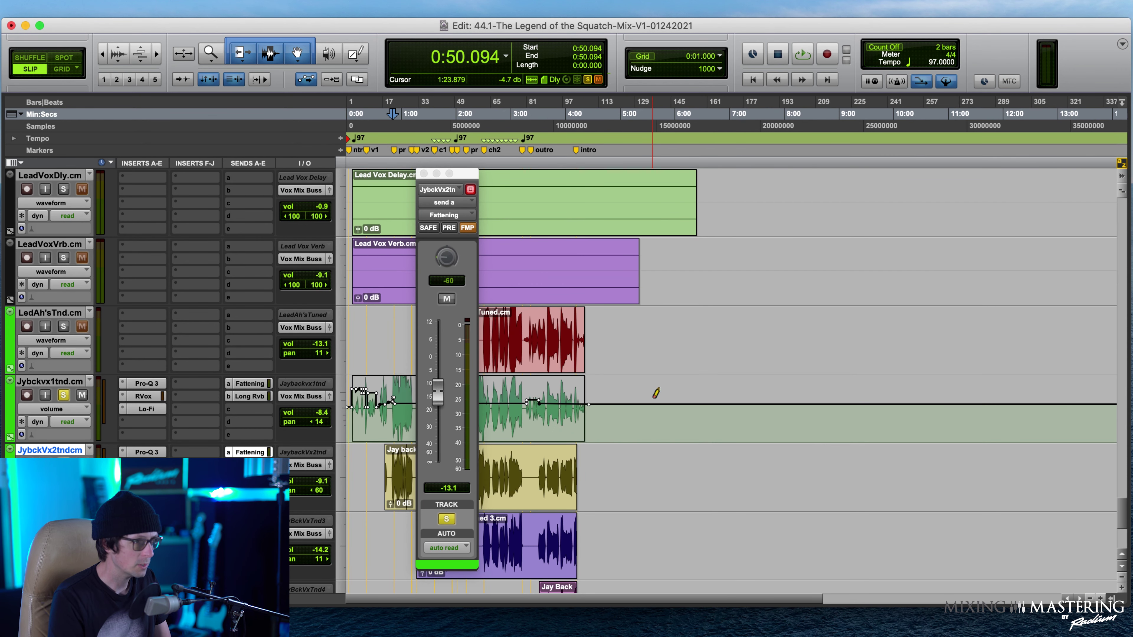
key("super+bracketright")
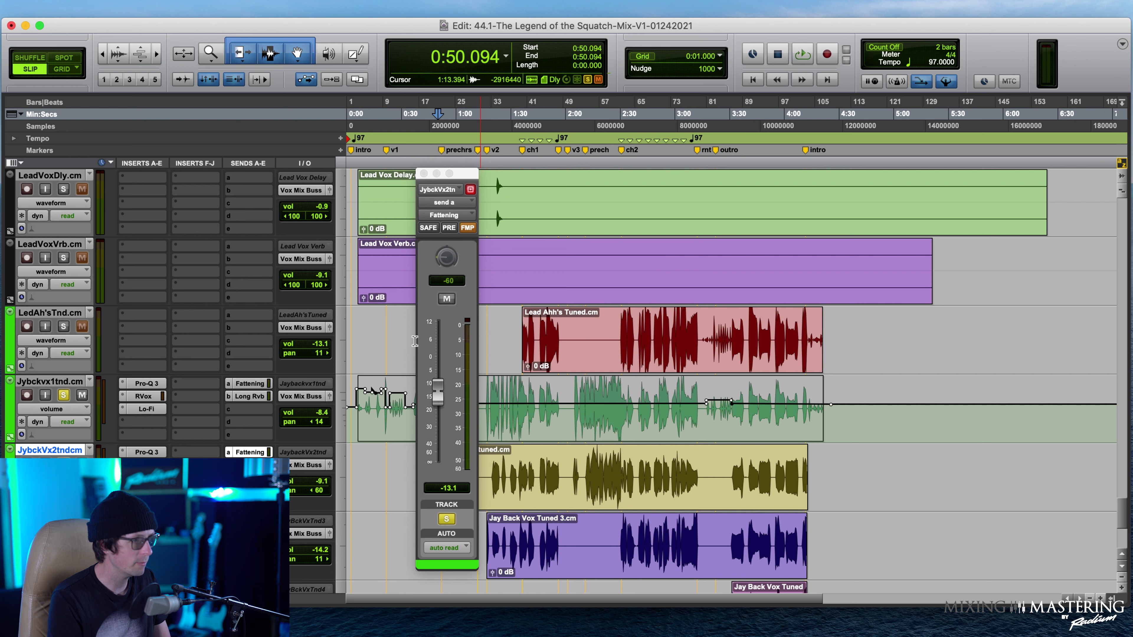
left_click(425, 174)
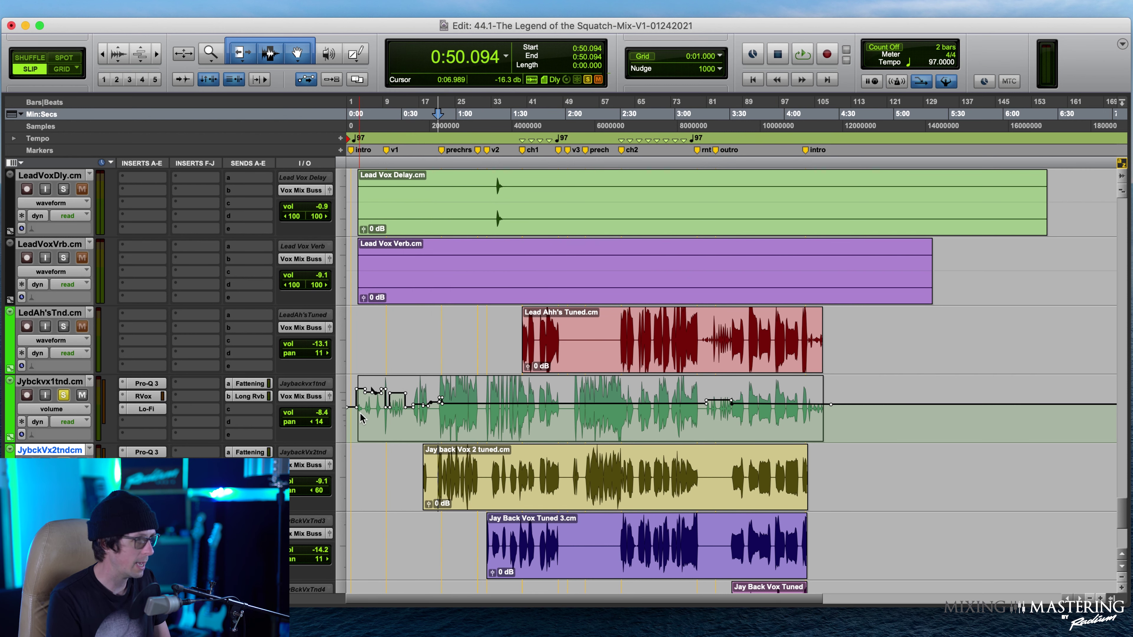
left_click(53, 478)
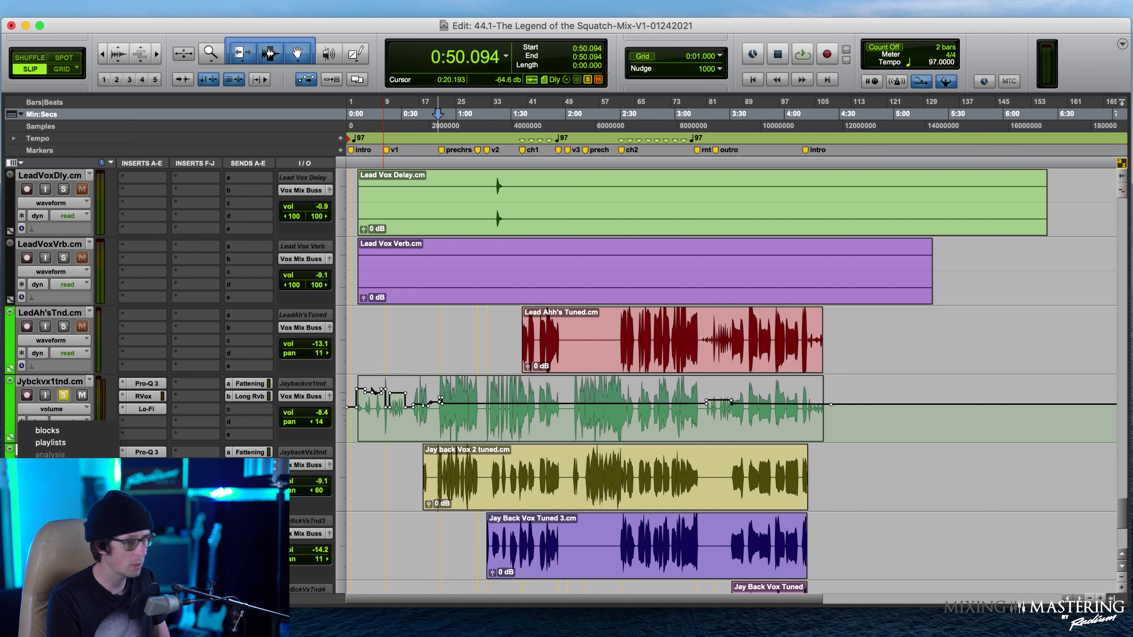
left_click(53, 490)
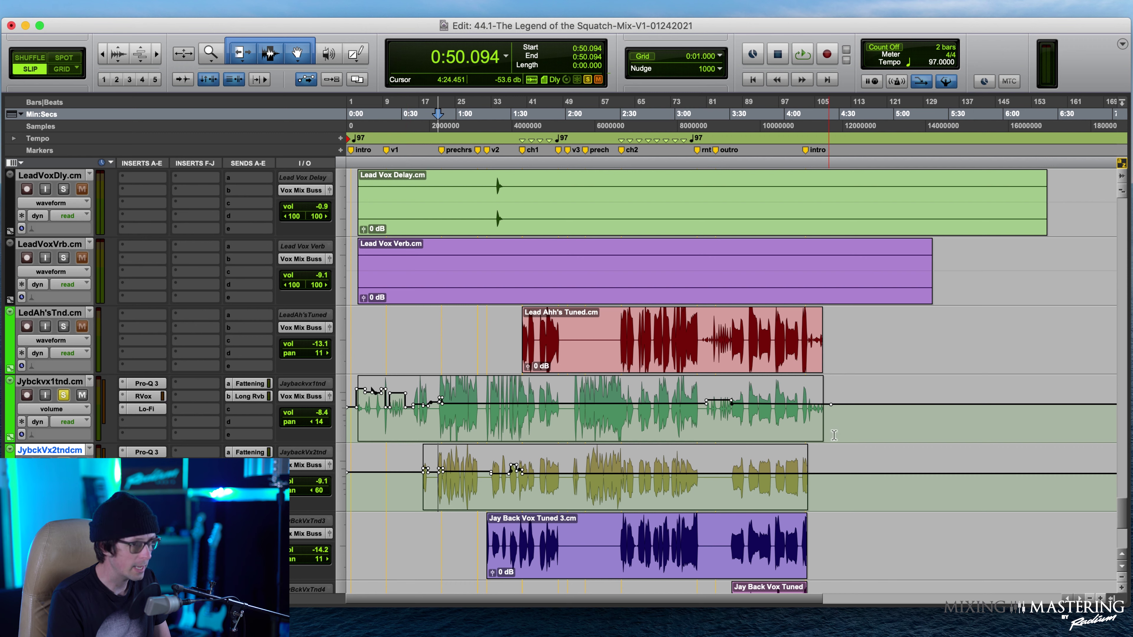
Step: Lower the entire volume automation of JybckVx2tnd and Jybckvx1tnd by about 2.6 dB each
left_click_drag(822, 469, 347, 471)
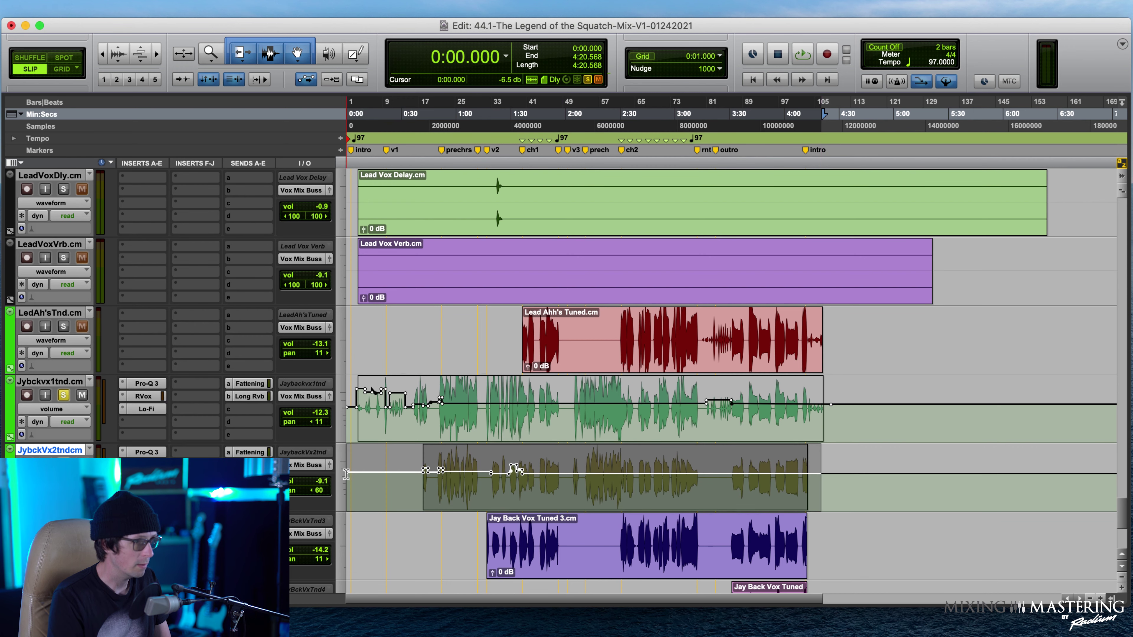
left_click_drag(584, 444, 584, 448)
left_click_drag(844, 402, 292, 402)
left_click_drag(534, 388, 533, 389)
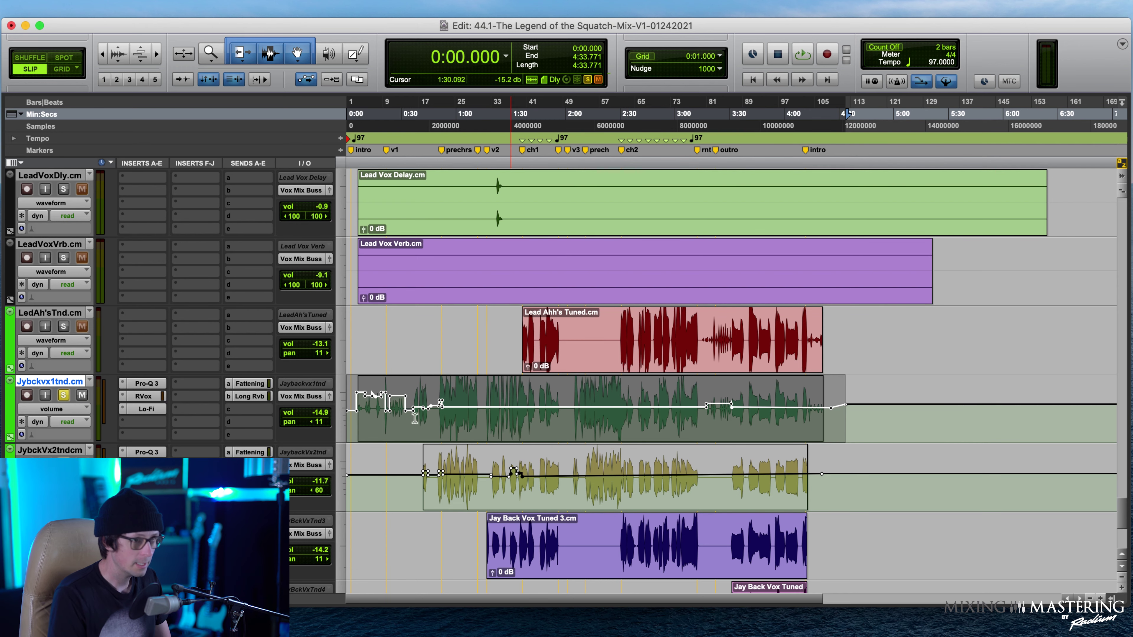
Step: Play the soloed backing vocals Jybckvx1tnd and JybckVx2tnd from 0:53.977 to hear their lowered levels, and stop playback
scroll(610, 394, "down", 5)
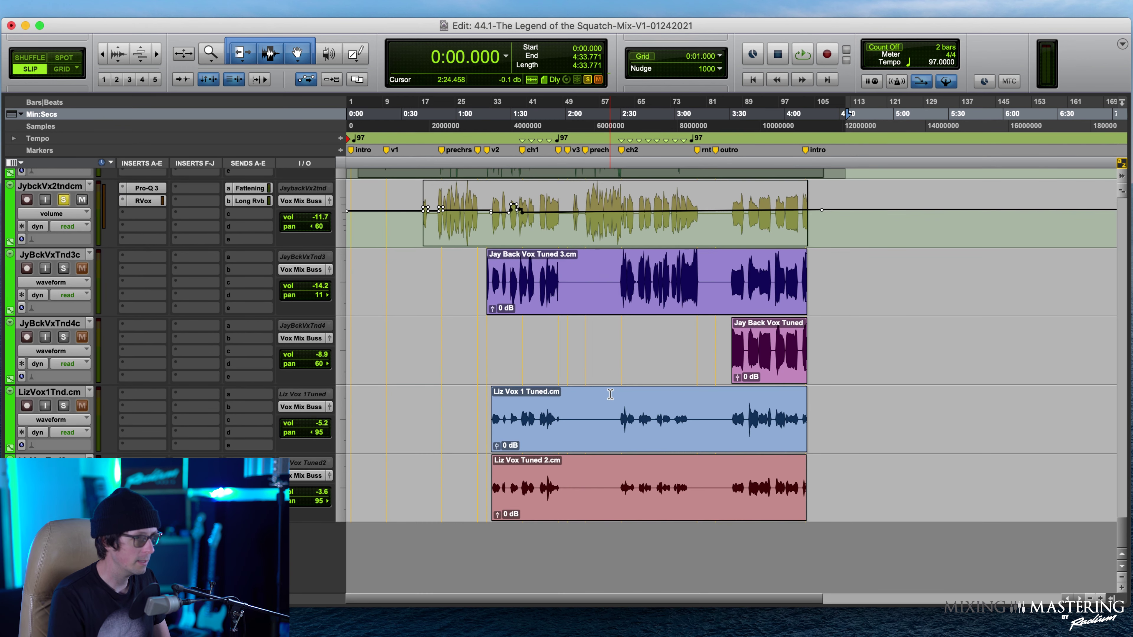
scroll(584, 286, "up", 2)
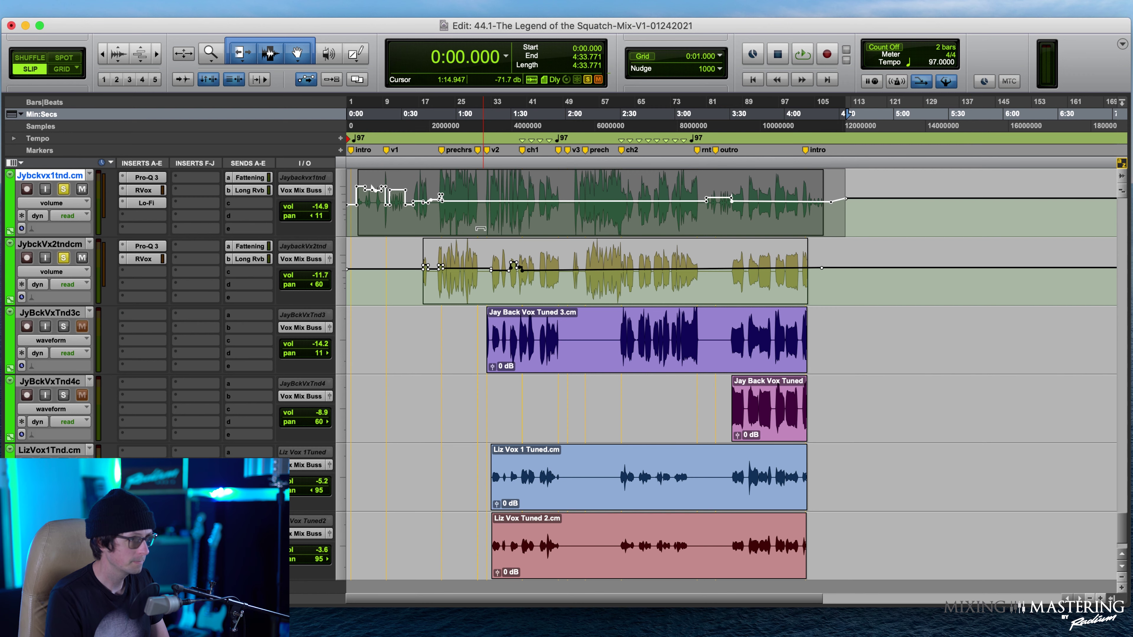
left_click(445, 191)
key("space")
scroll(539, 437, "up", 4)
scroll(710, 277, "up", 2)
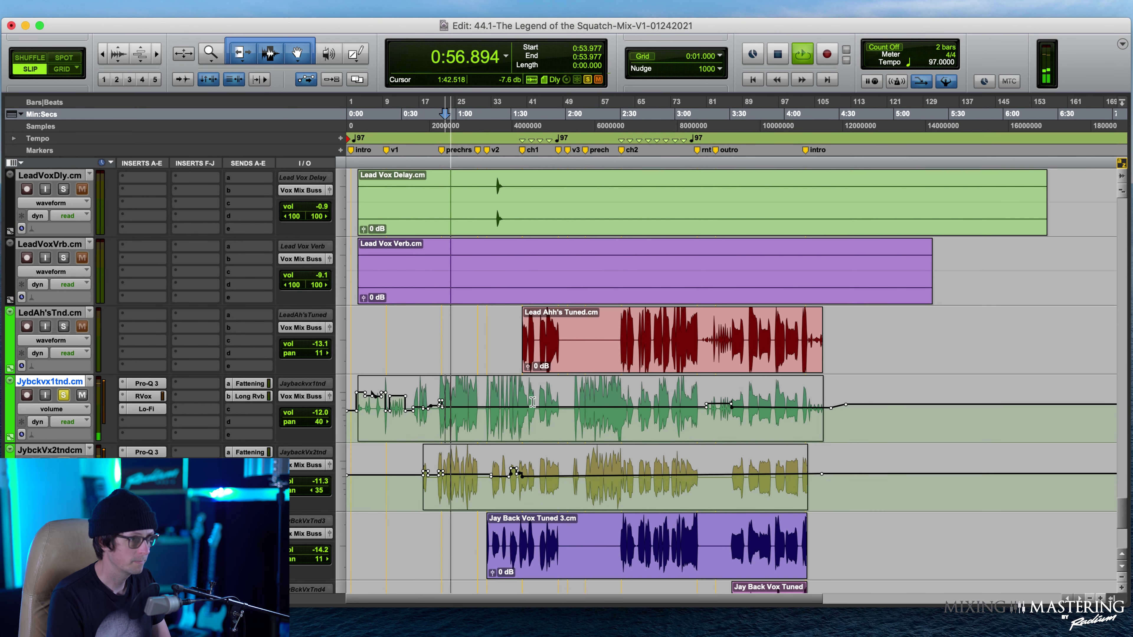
key("space")
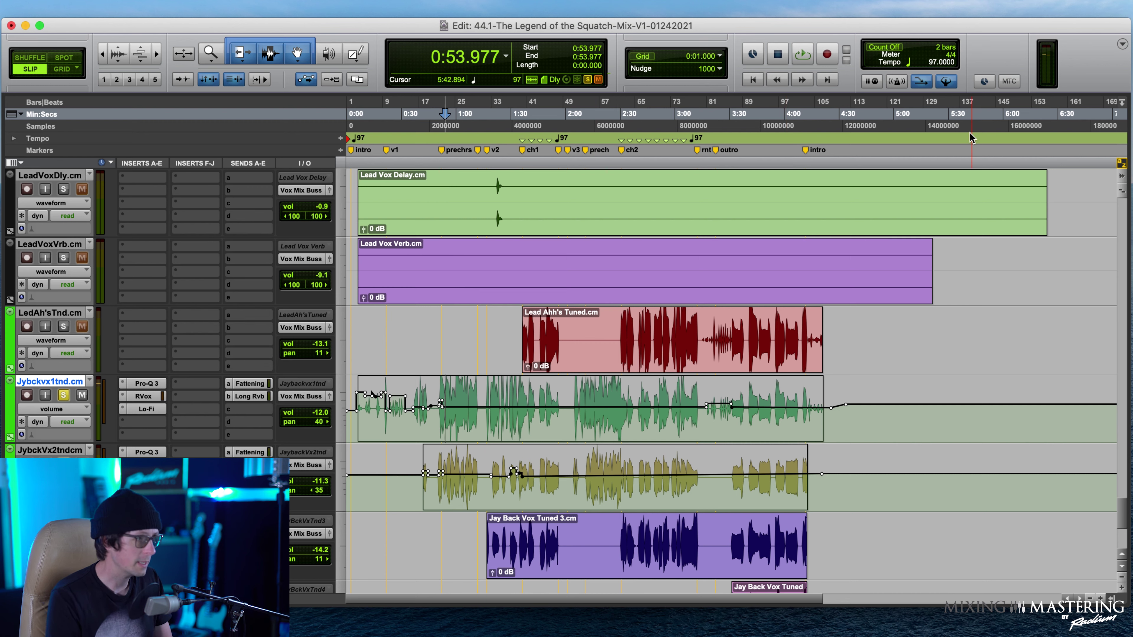
Step: Unsolo the backing vocals and lower the entire JybckVx2tnd volume automation by about 2.5 dB while playing the mix from 0:53.589
left_click(63, 395)
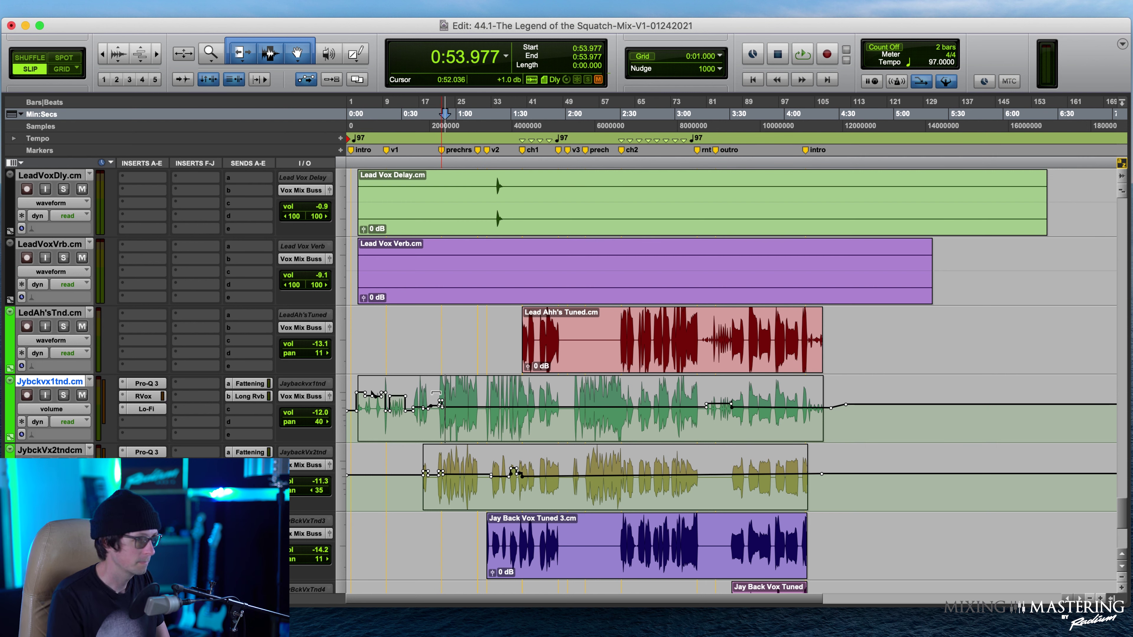
left_click(443, 404)
key("space")
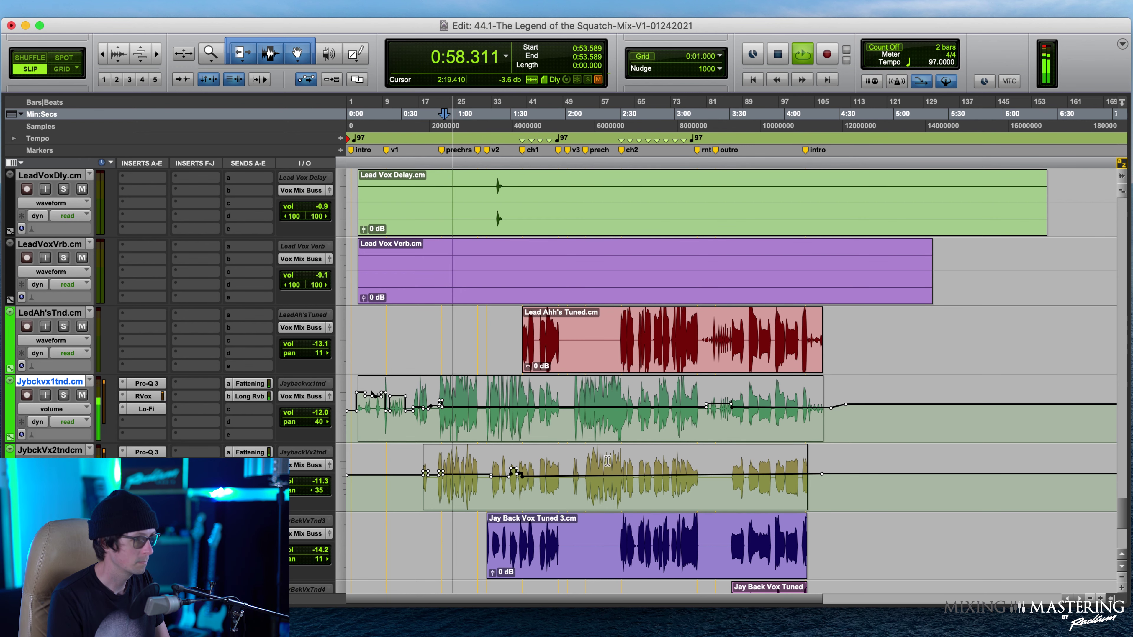
left_click_drag(828, 474, 348, 473)
left_click_drag(562, 456, 562, 459)
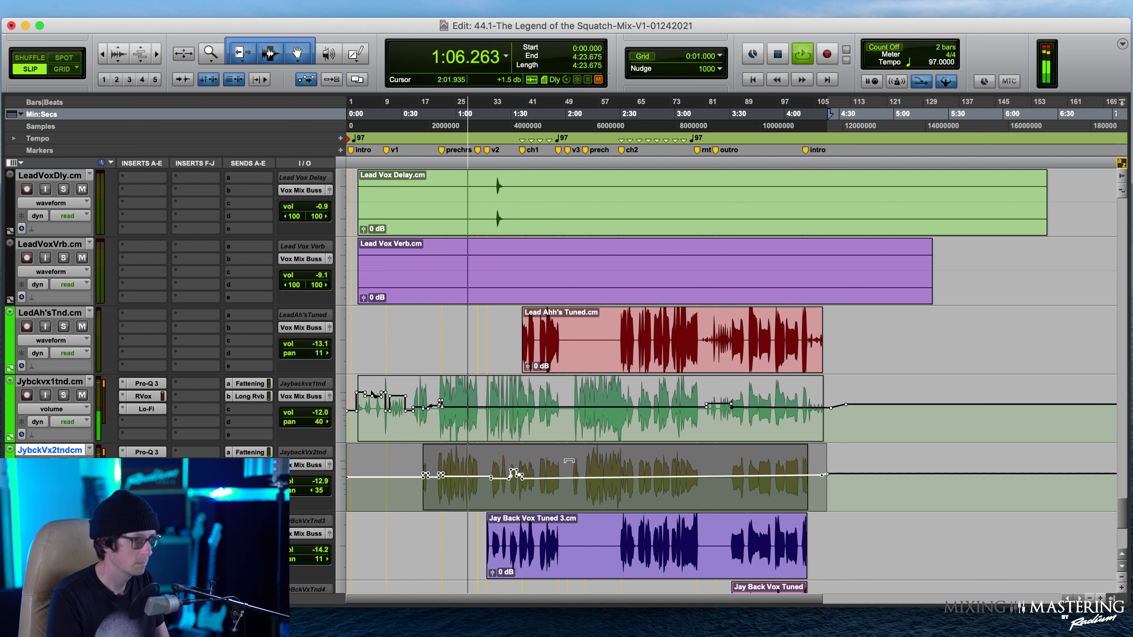
left_click_drag(567, 460, 564, 461)
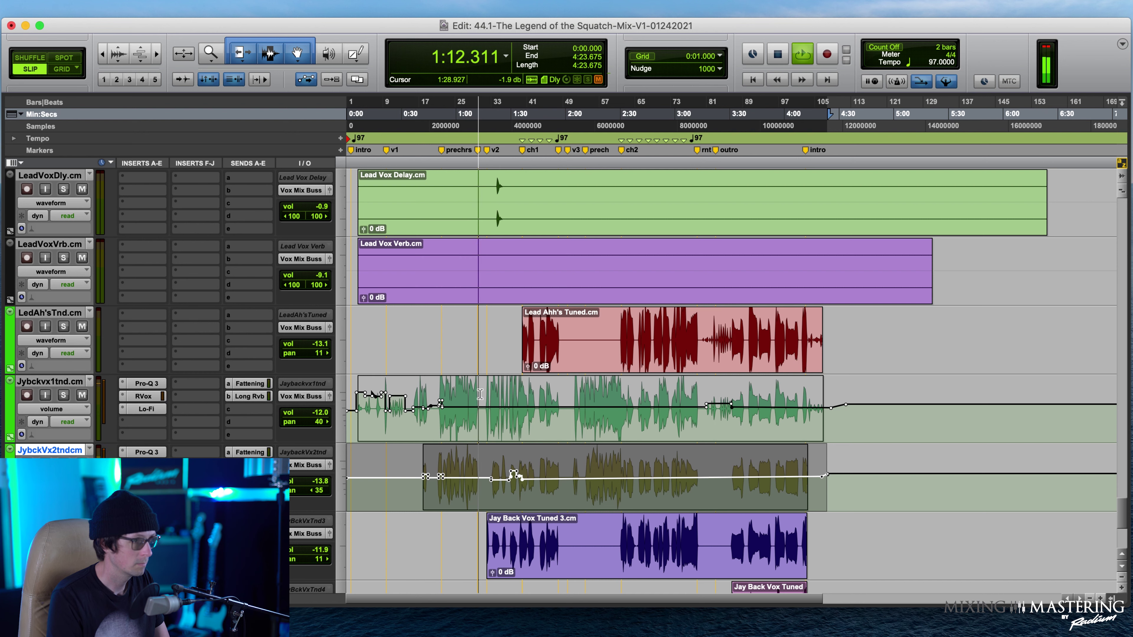
Step: Raise the entire volume automation of Jybckvx1tnd by about 0.4 dB while playing from 1:00.579, and stop playback
left_click(459, 401)
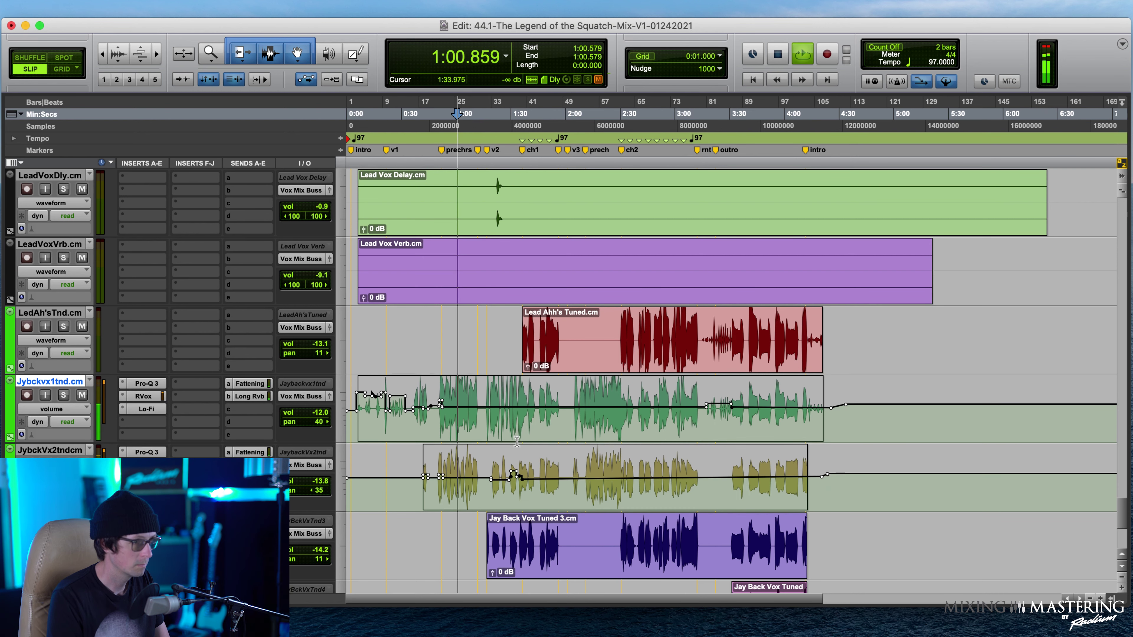
left_click_drag(589, 393, 589, 389)
key("super+z")
left_click_drag(861, 400, 347, 404)
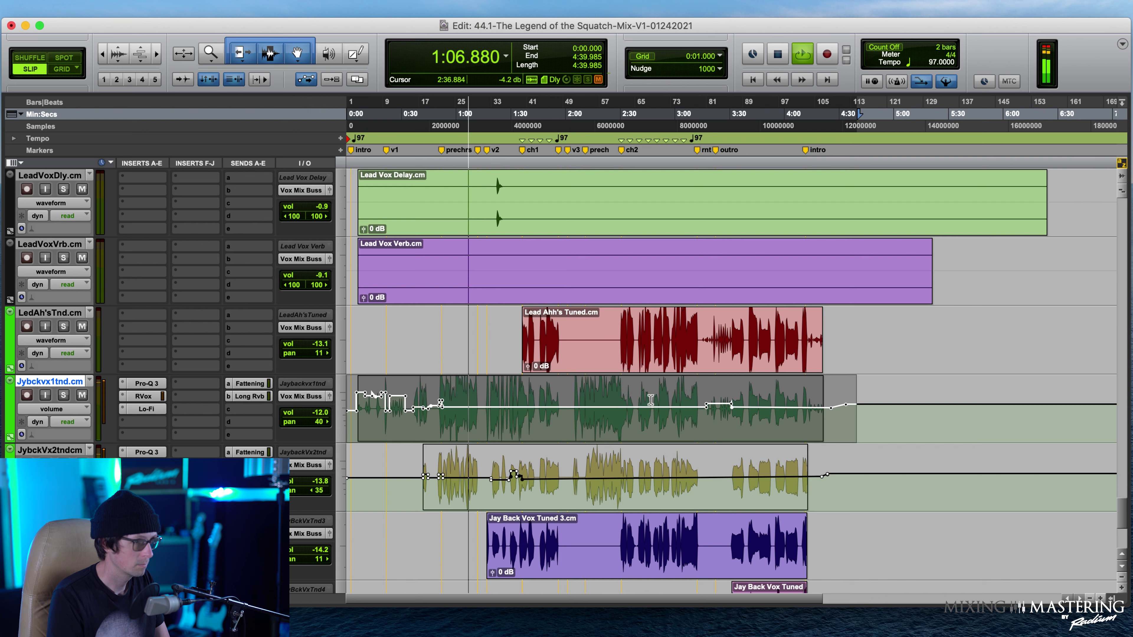
left_click_drag(567, 390, 565, 386)
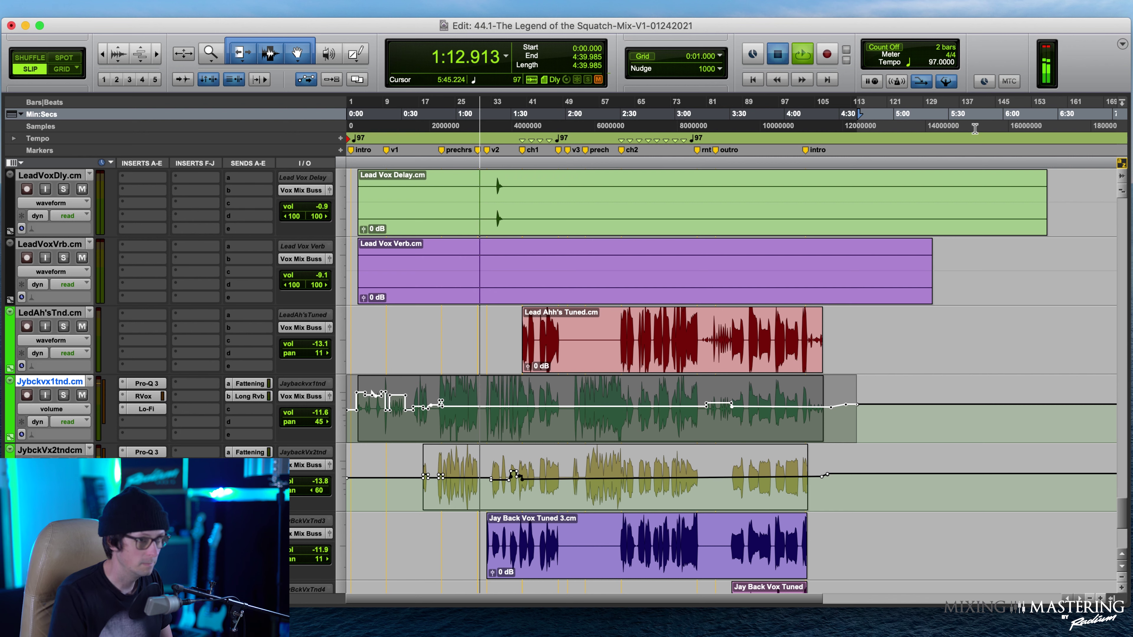
key("space")
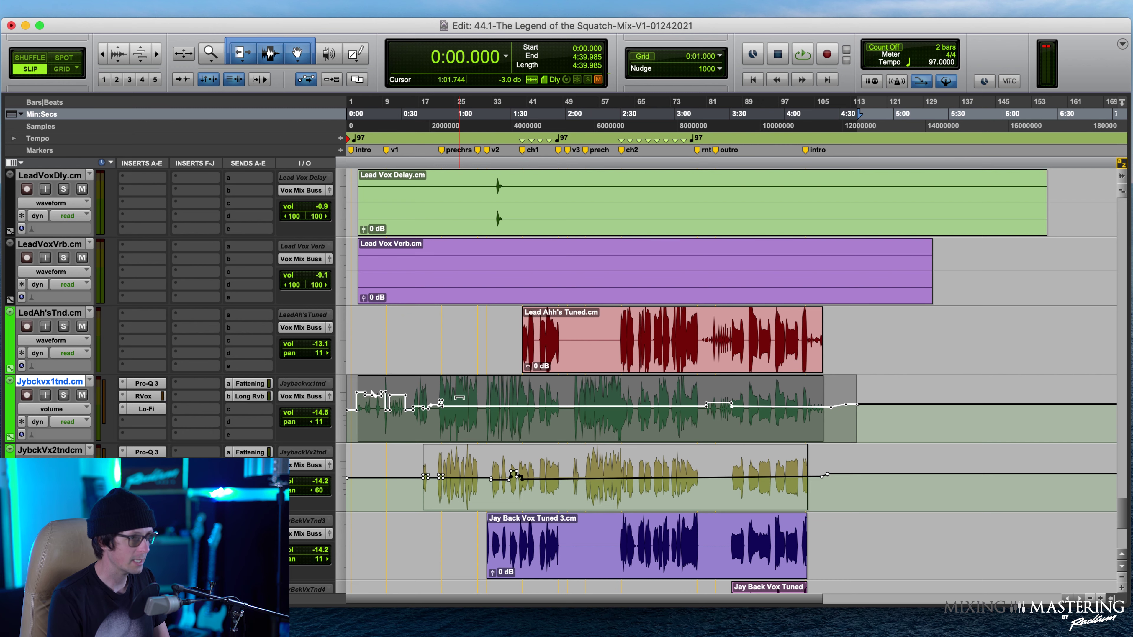
Step: Select the Jay Back Vox Tuned 3 clip on JyBckVxTnd3c and play it in the mix from 1:17.075
left_click(456, 407)
scroll(472, 398, "down", 3)
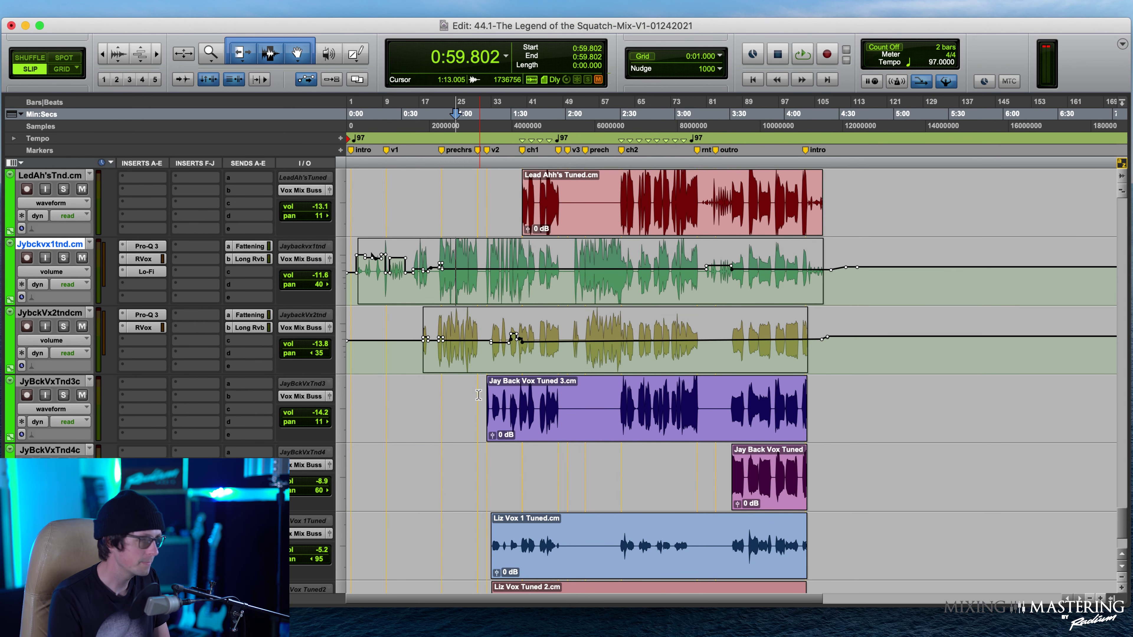
scroll(457, 474, "up", 2)
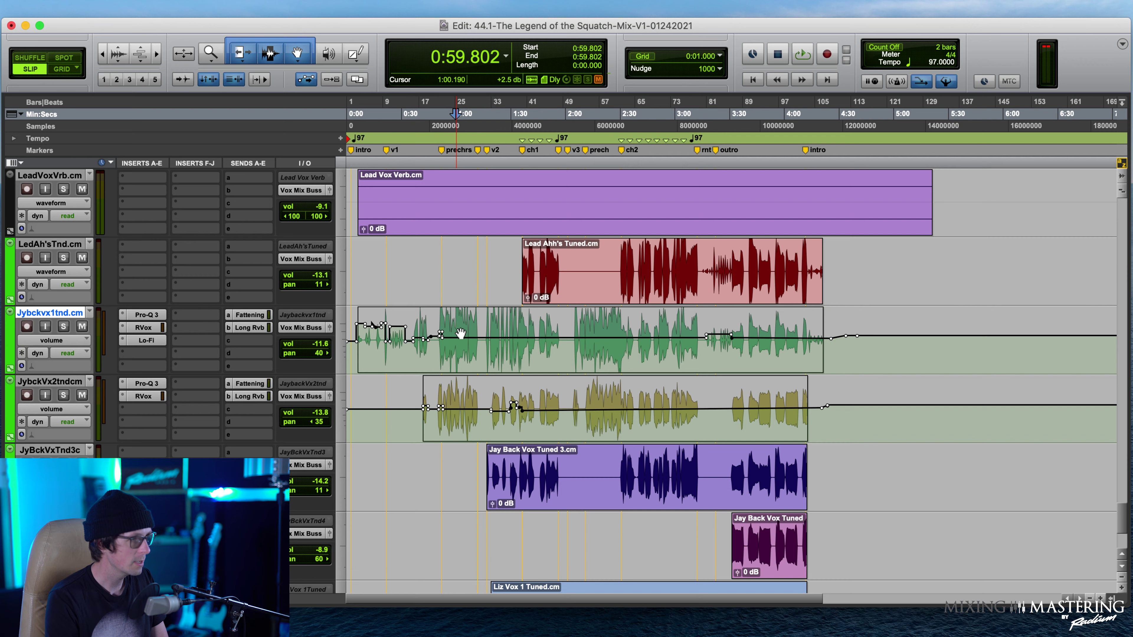
scroll(472, 361, "down", 2)
scroll(500, 418, "down", 4)
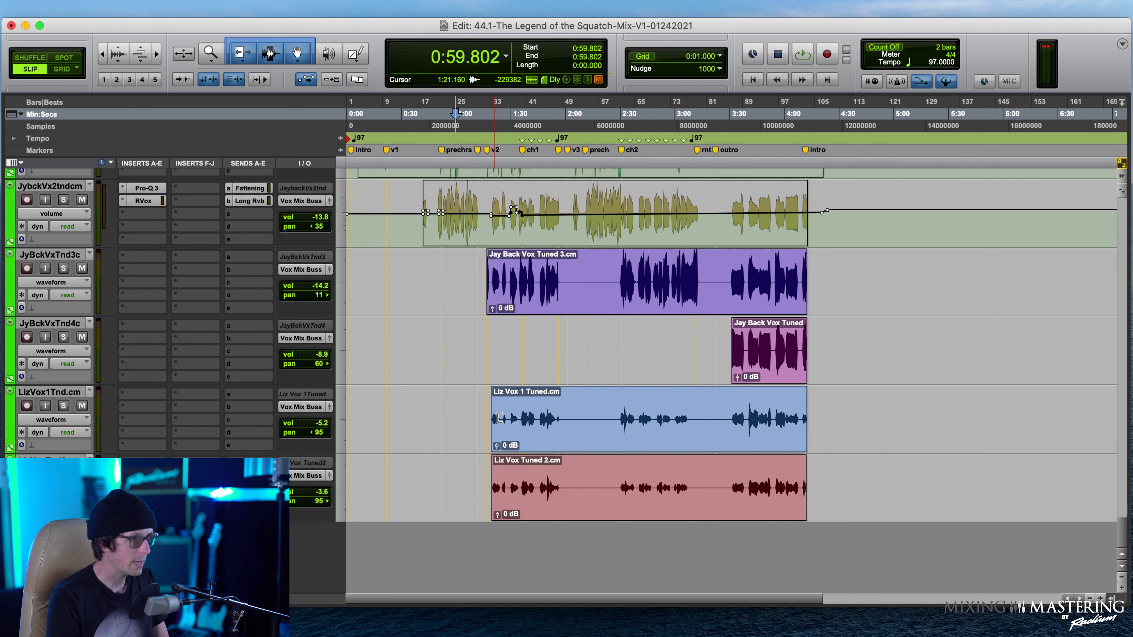
left_click(484, 281)
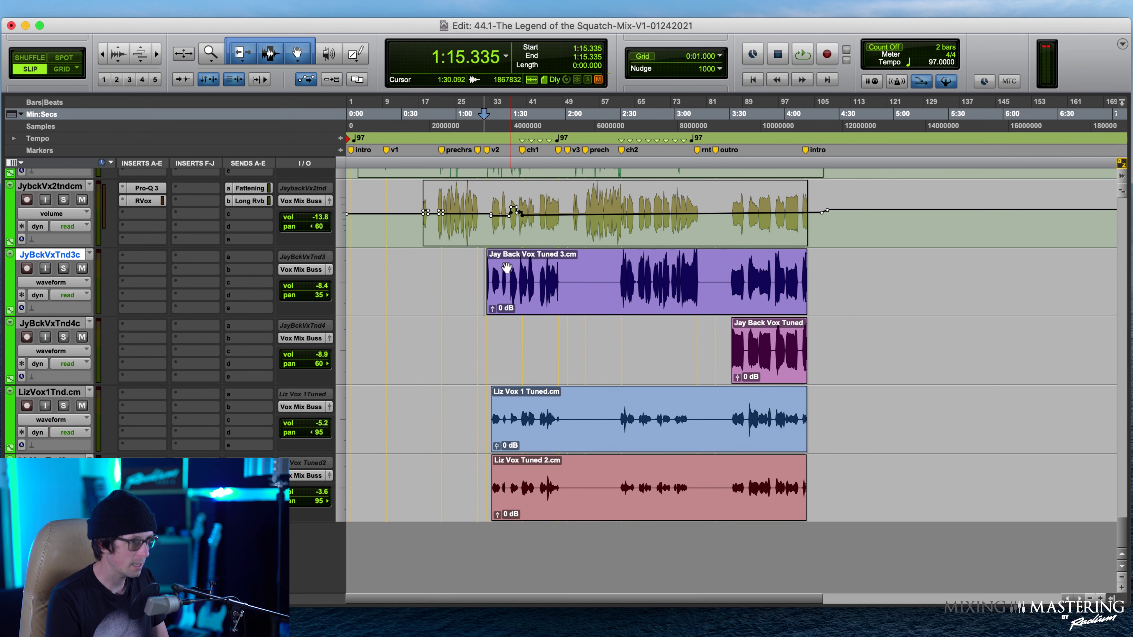
double_click(519, 292)
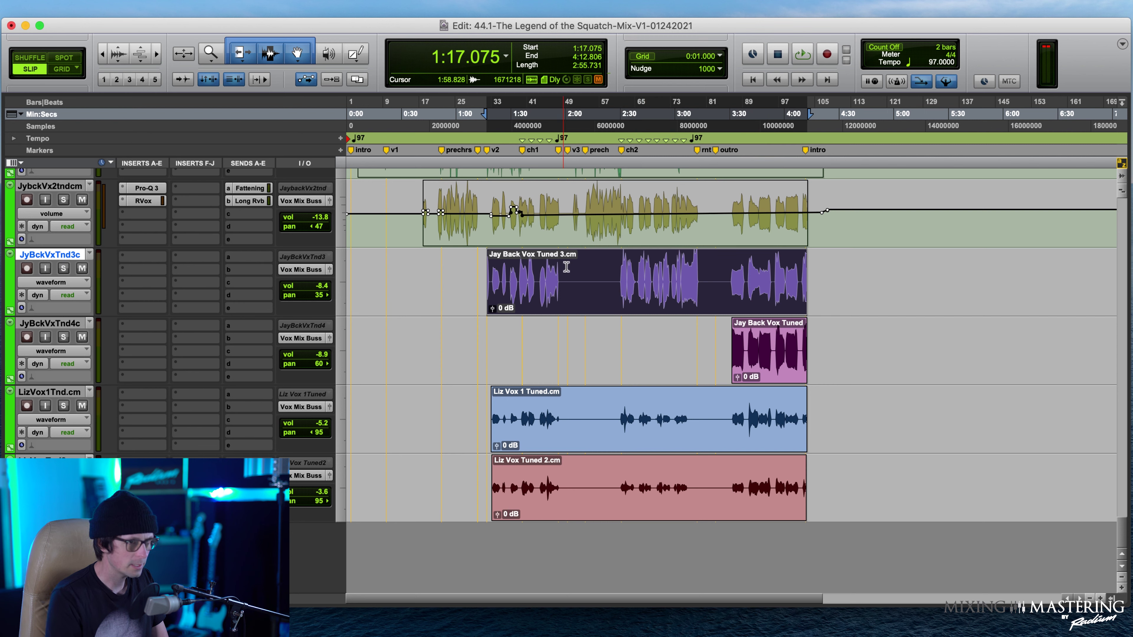
left_click(500, 275)
left_click(506, 294)
key("space")
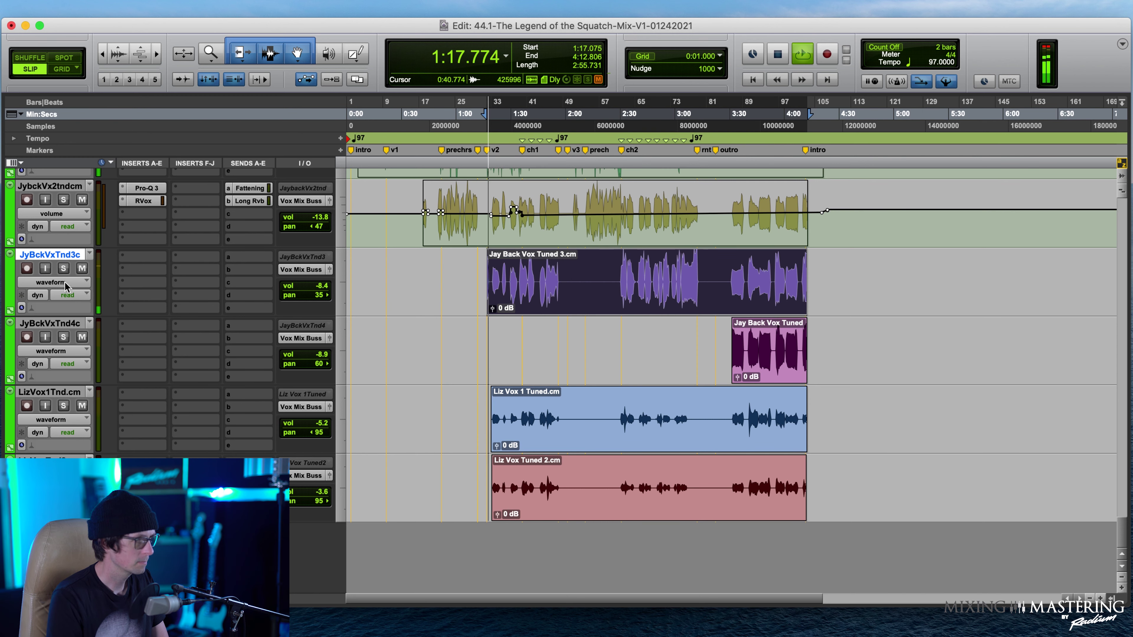
Step: Replay JyBckVxTnd3c from the clip start, soloed and then back in the full mix, and stop playback
left_click(63, 268)
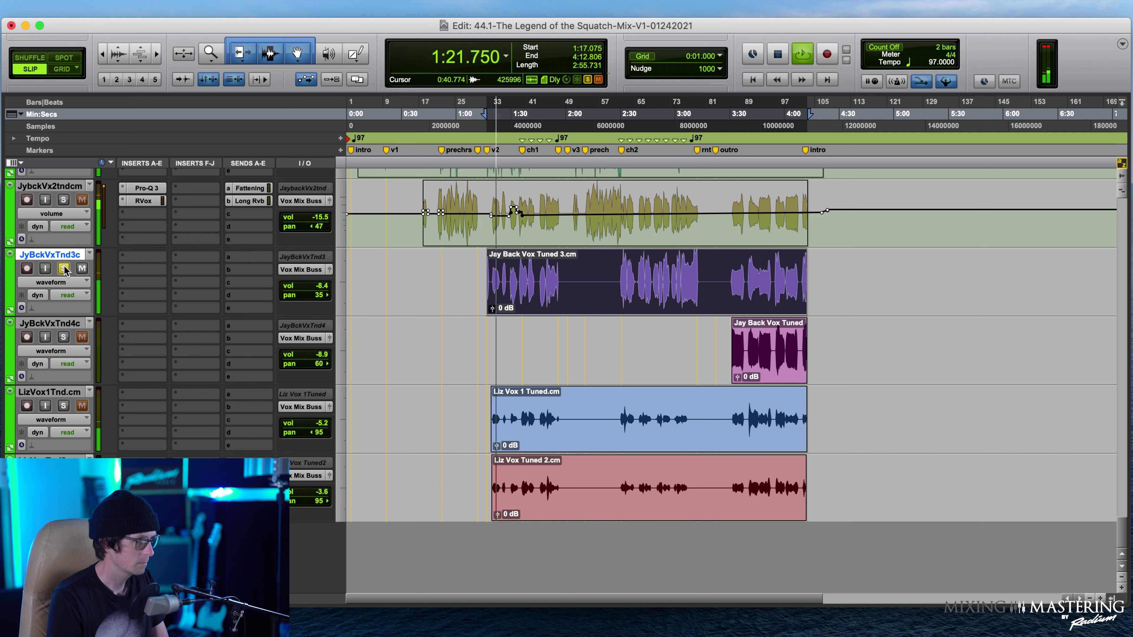
key("space")
key("space")
left_click(63, 268)
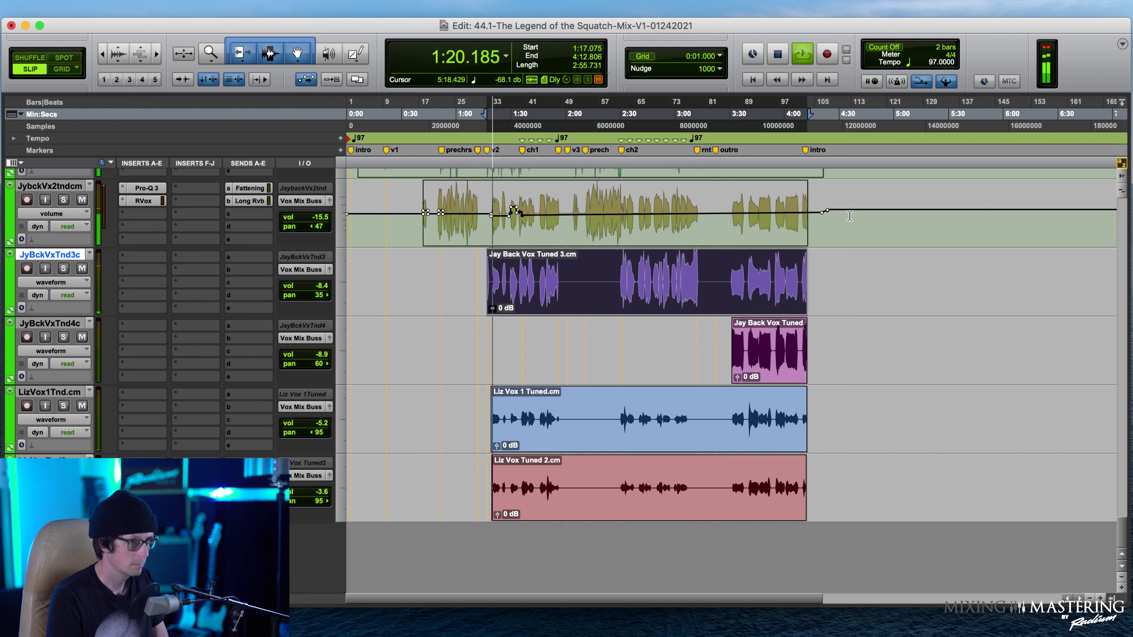
key("space")
Step: Play JyBckVxTnd3c from 3:02.902, switching its solo on and off to compare it with the mix, and stop playback
left_click(679, 270)
key("space")
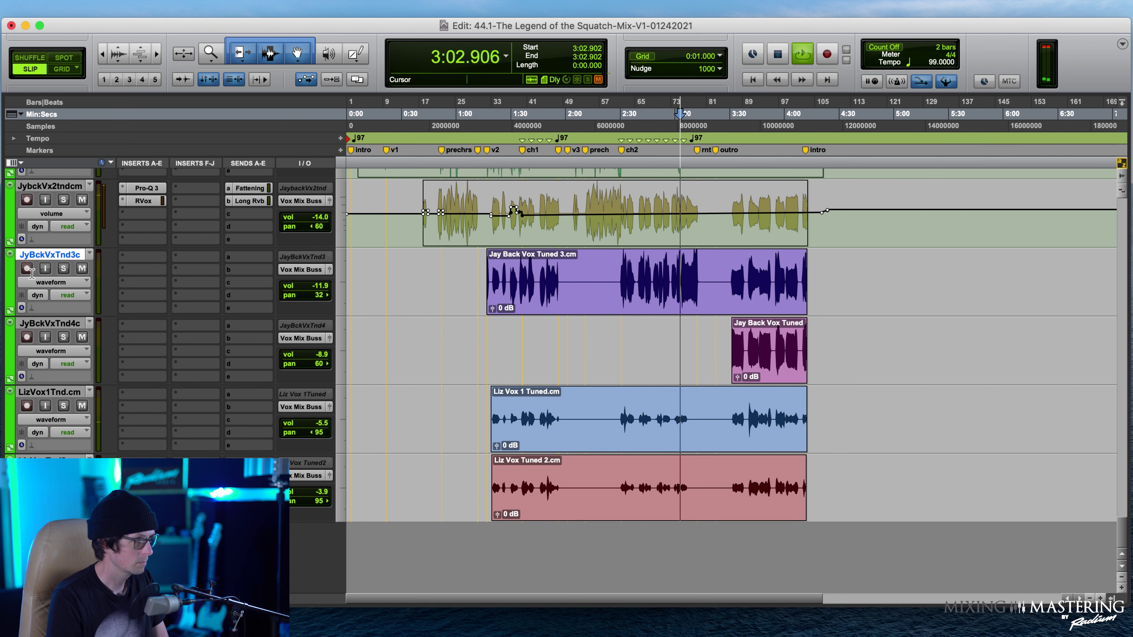
left_click(63, 268)
left_click(63, 268)
key("space")
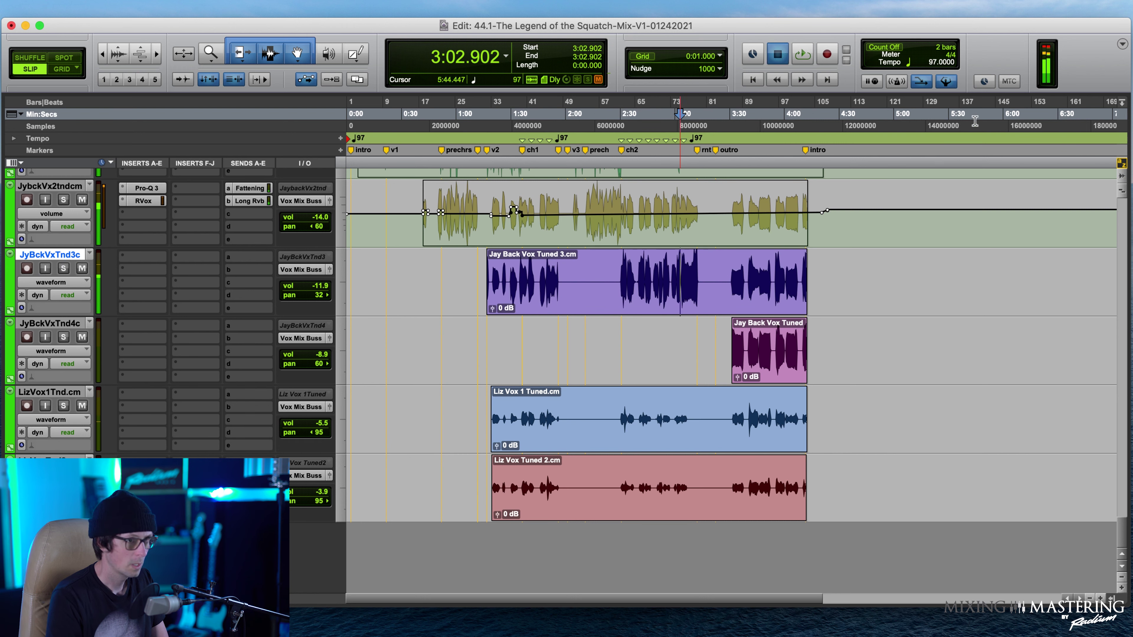
Step: Copy the Pro-Q 3, RVox and Lo-Fi inserts and the Fattening and Long Rvb sends from the other backing vocals to JyBckVxTnd3c
scroll(837, 388, "up", 3)
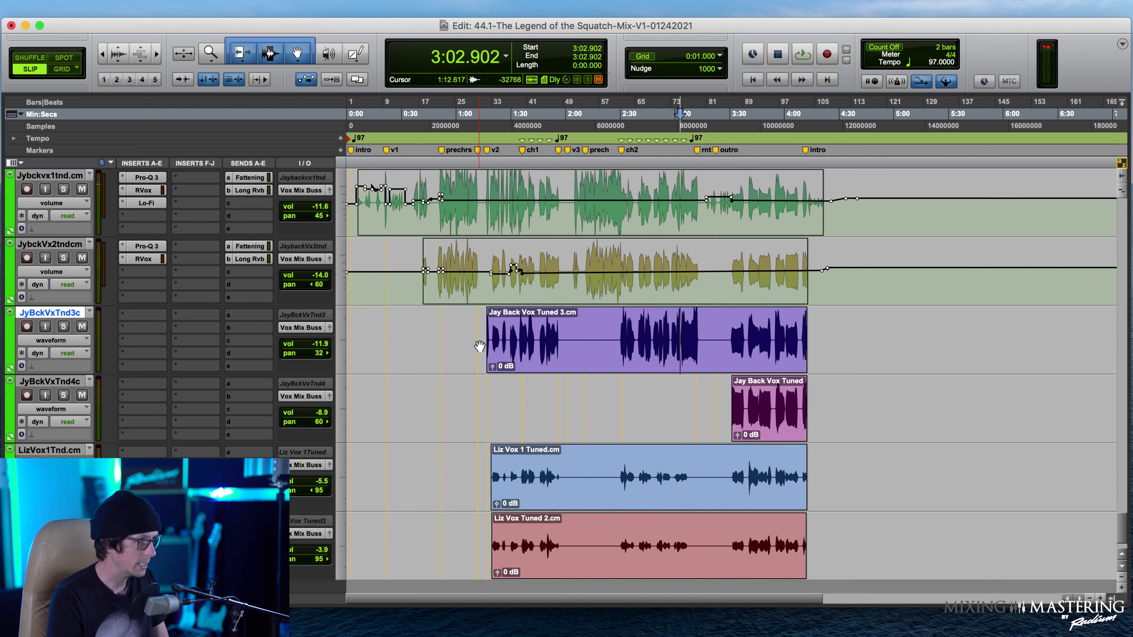
left_click_drag(142, 246, 133, 307)
left_click_drag(136, 190, 143, 327)
left_click_drag(148, 208, 147, 341)
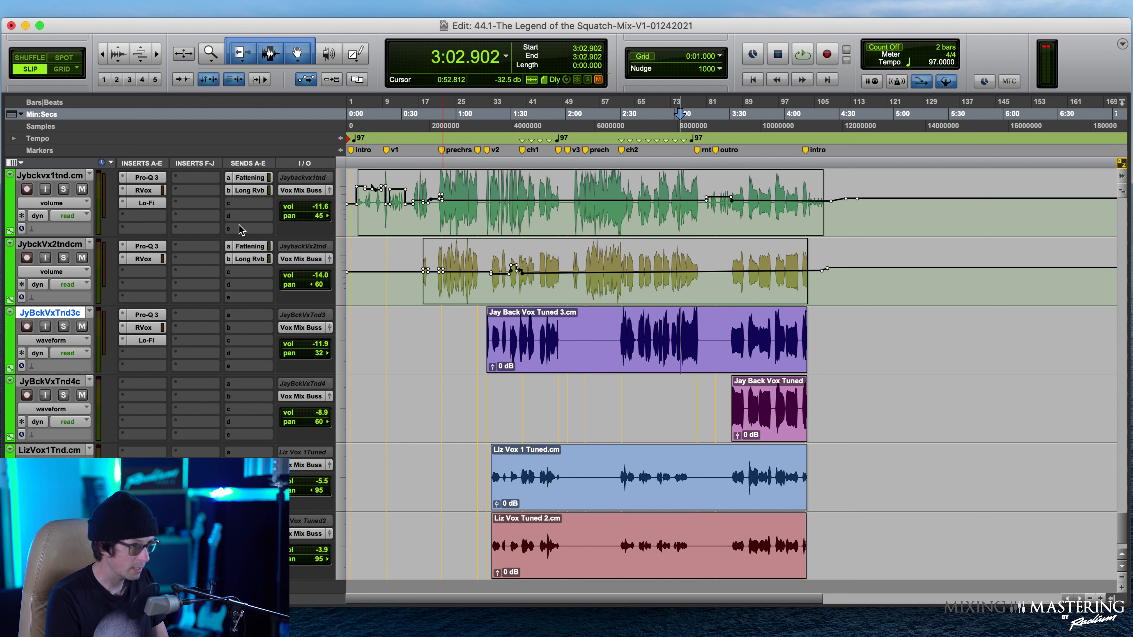
left_click_drag(256, 179, 246, 328)
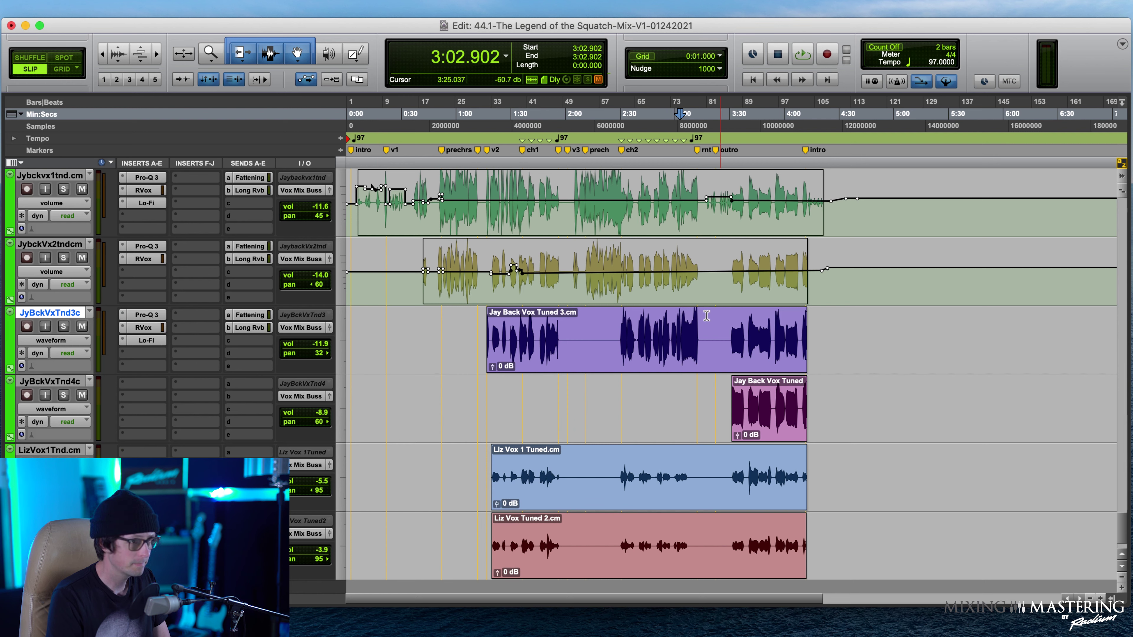
Step: Play the mix from 3:03.679 and show the volume automation on JyBckVxTnd3c
left_click(681, 325)
key("space")
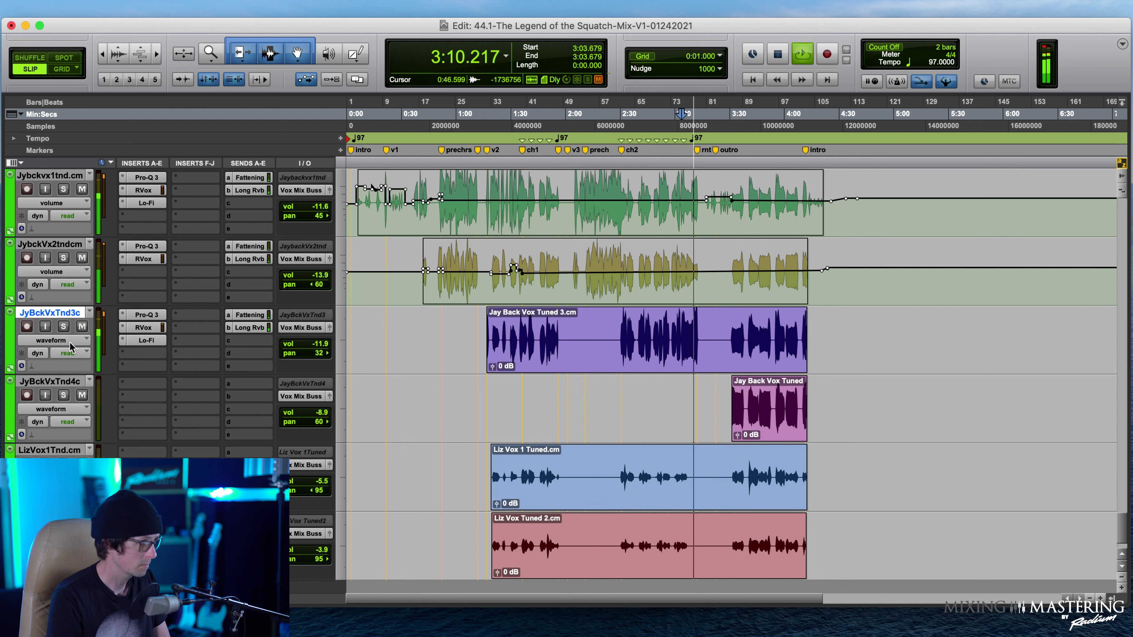
left_click(53, 340)
left_click(65, 355)
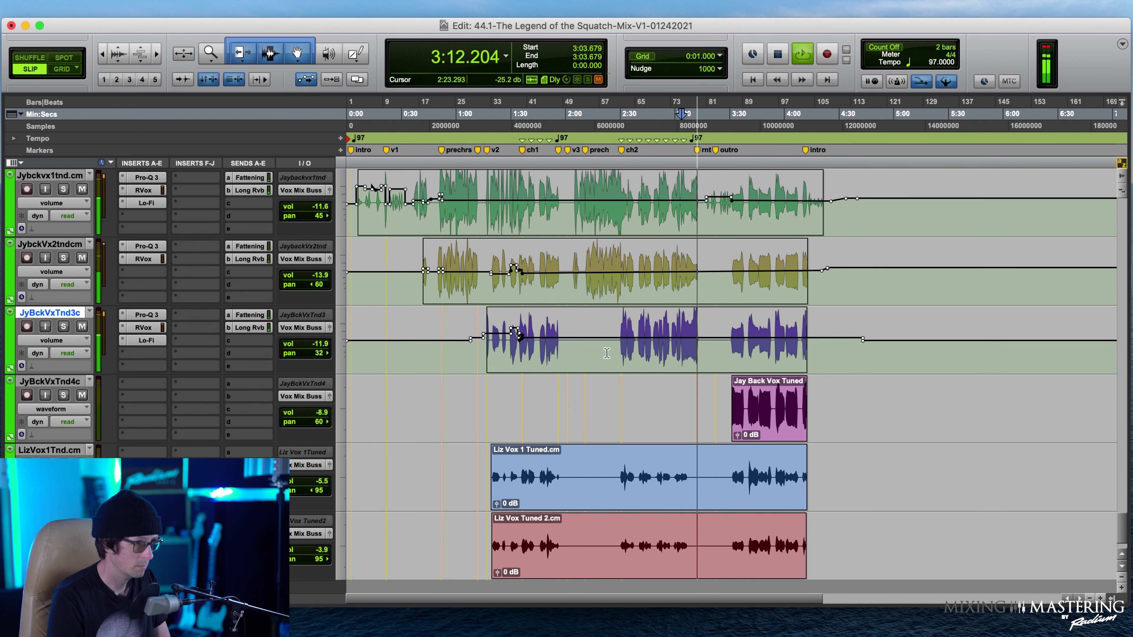
Step: Restart playback and delete all volume automation breakpoints on JyBckVxTnd3c across the whole vocal part
key("space")
key("space")
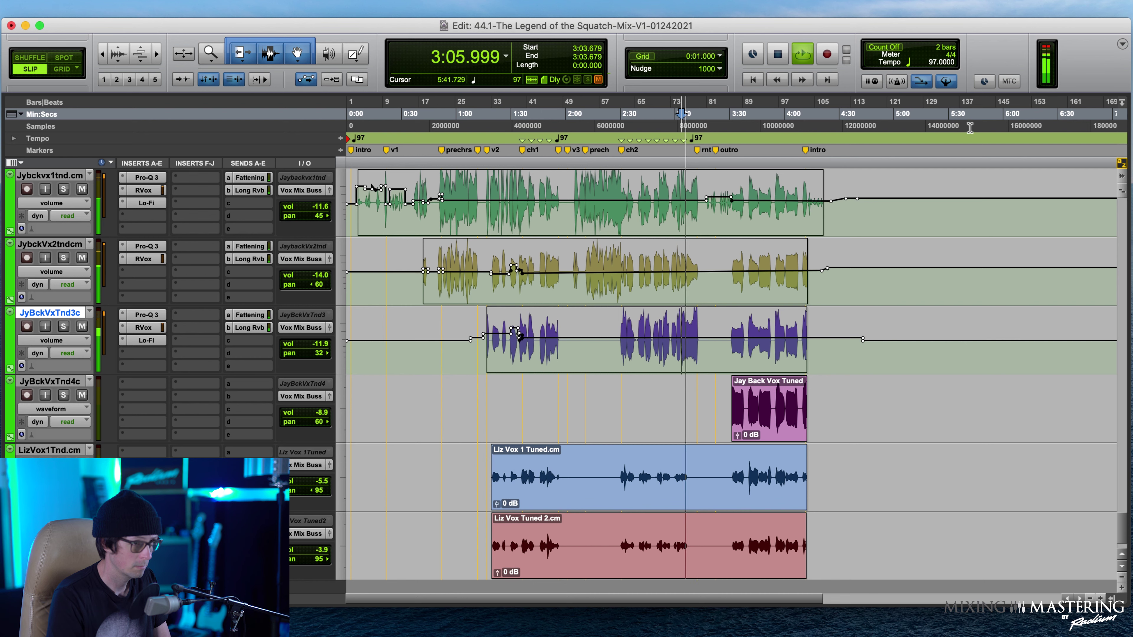
left_click_drag(873, 350, 441, 357)
key("Delete")
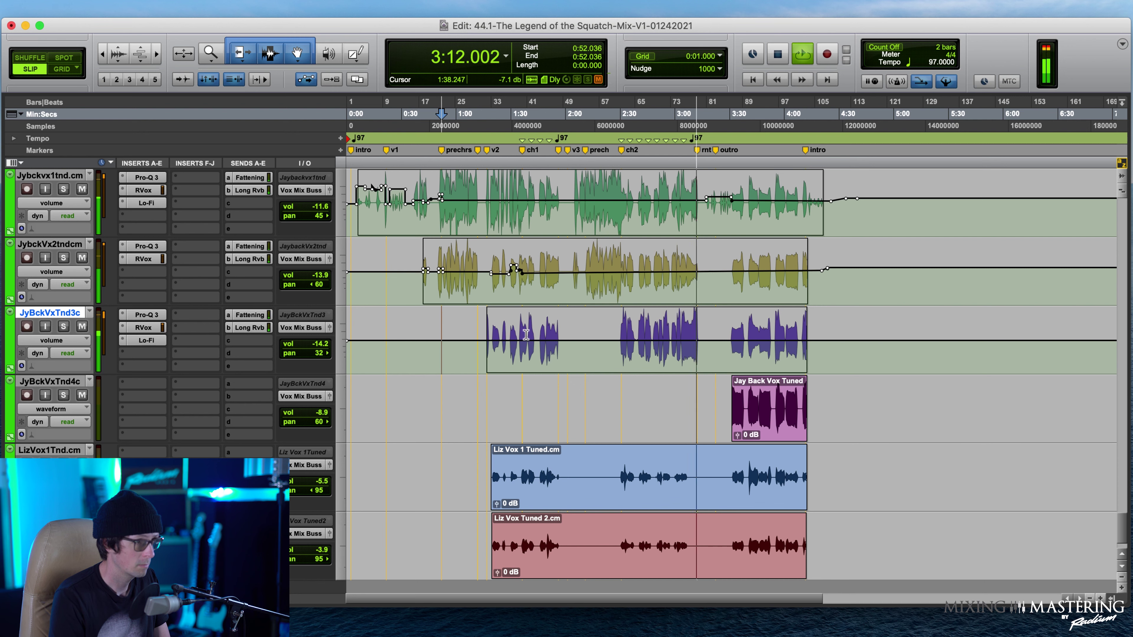
Step: Play the mix from 1:29.703 to hear the three backing vocals together, and stop playback
left_click(510, 342)
key("space")
key("space")
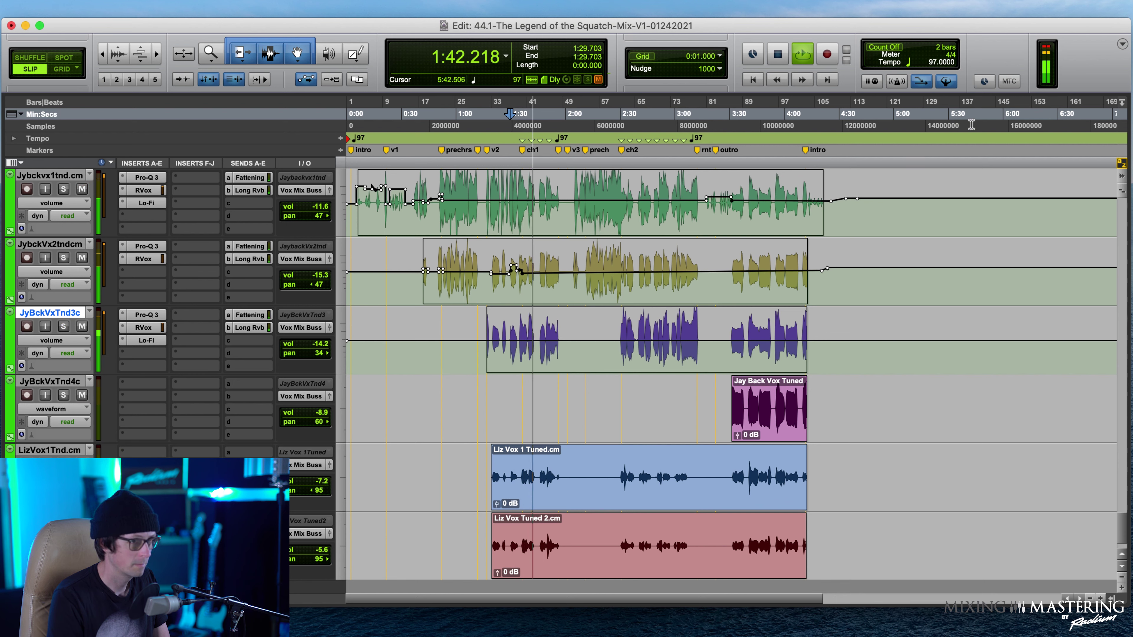
key("space")
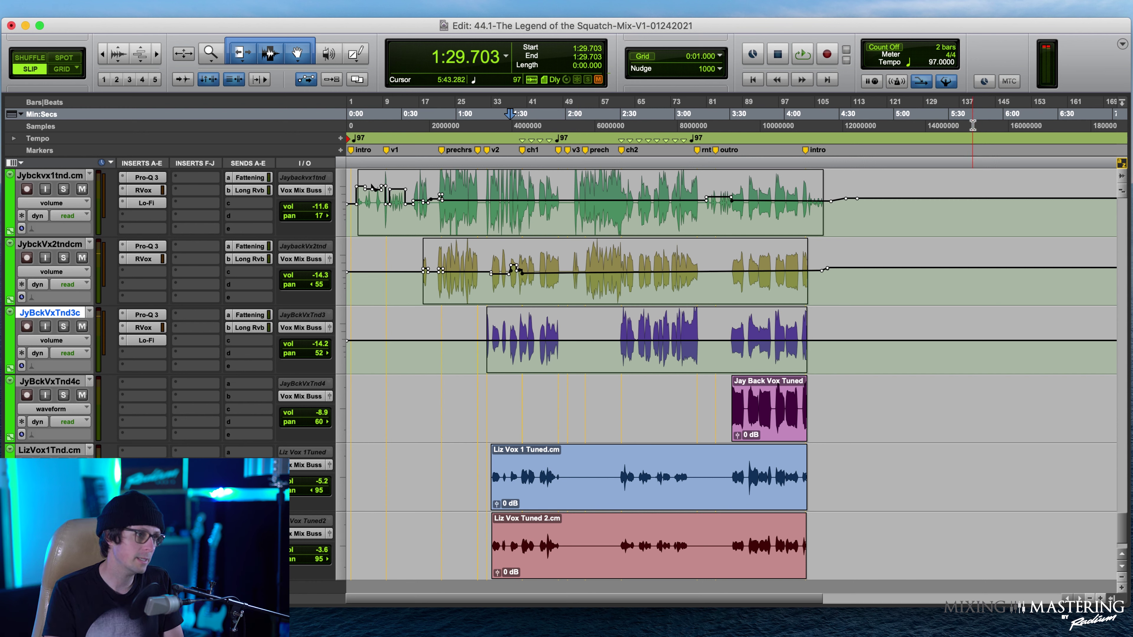
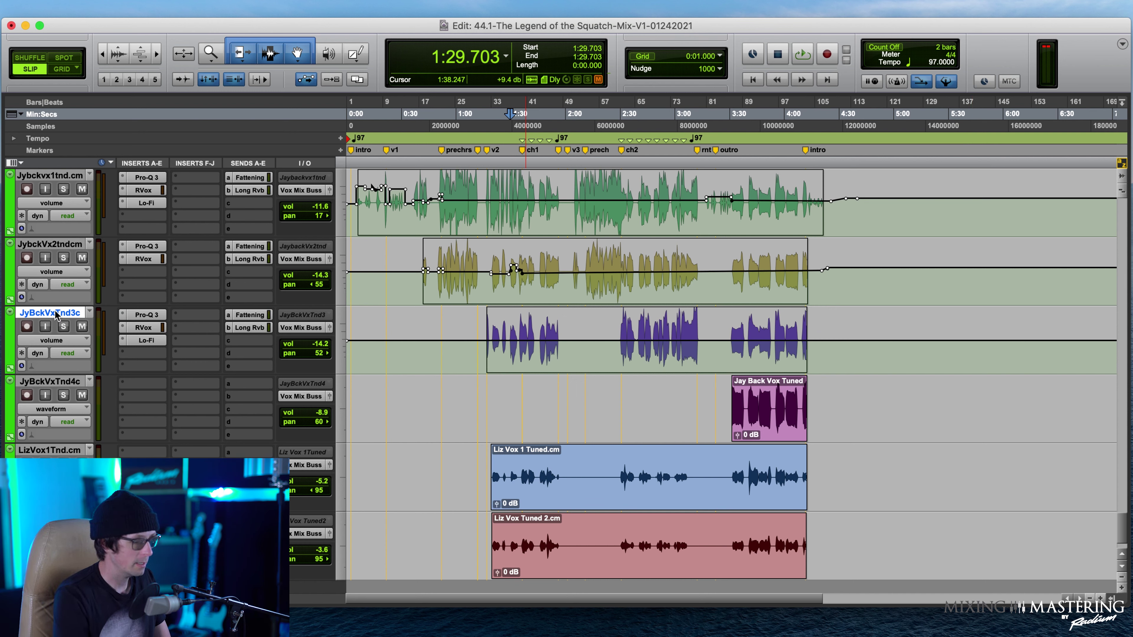
Step: Add an audio track directly below JyBckVxTnd3c and name it Vocal FX Stack
key("shift+ctrl+n")
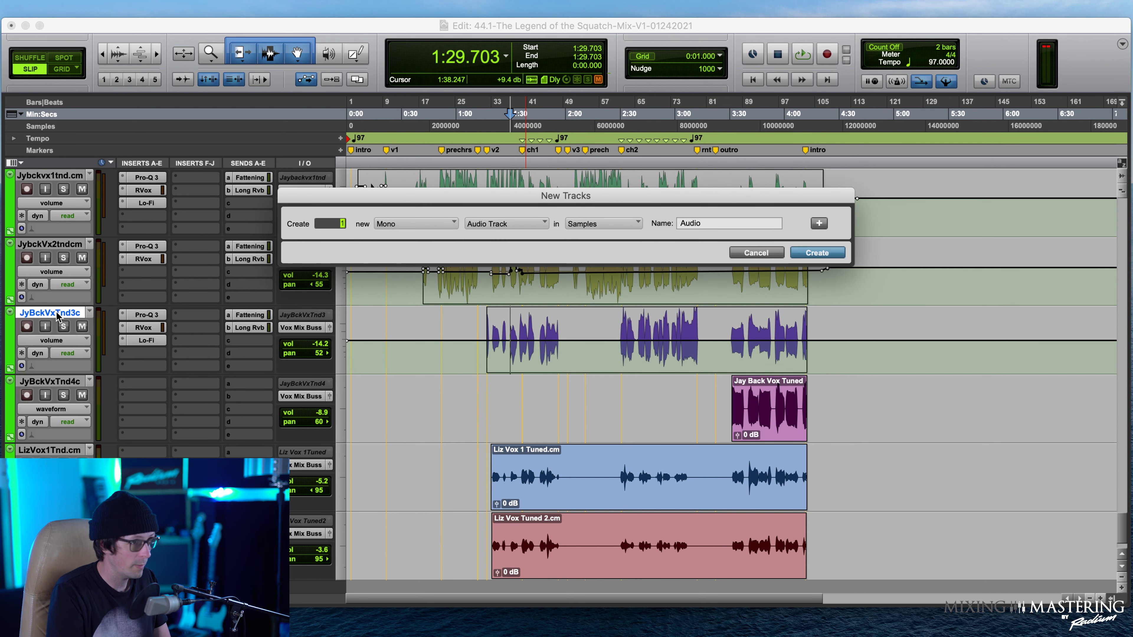
key("Return")
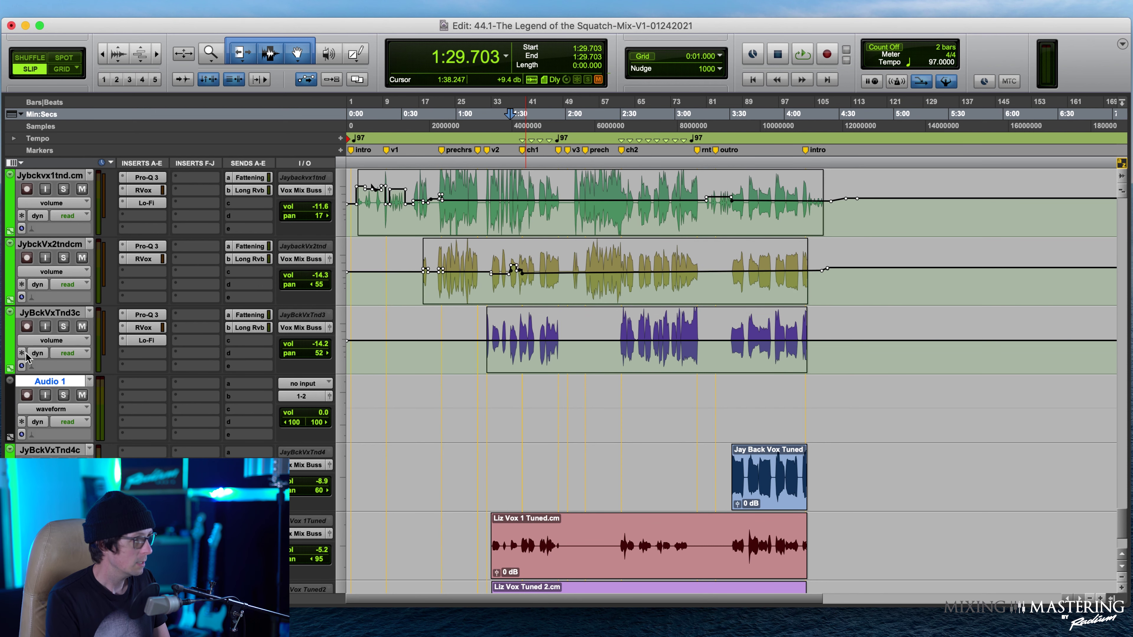
double_click(49, 387)
type("Vocal FX Stack")
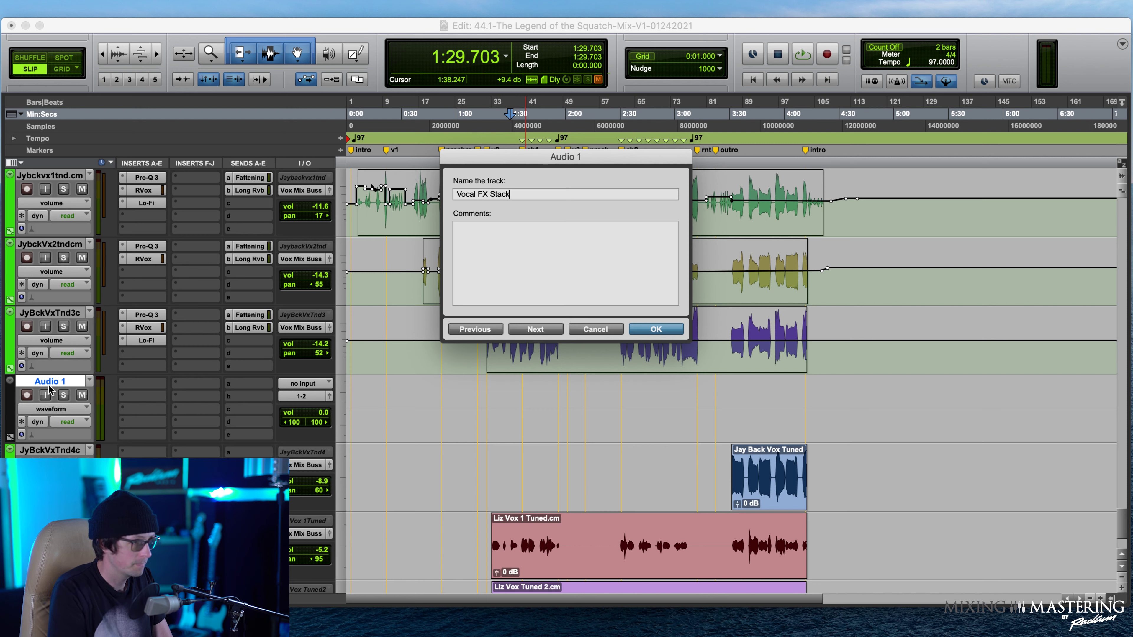
key("Return")
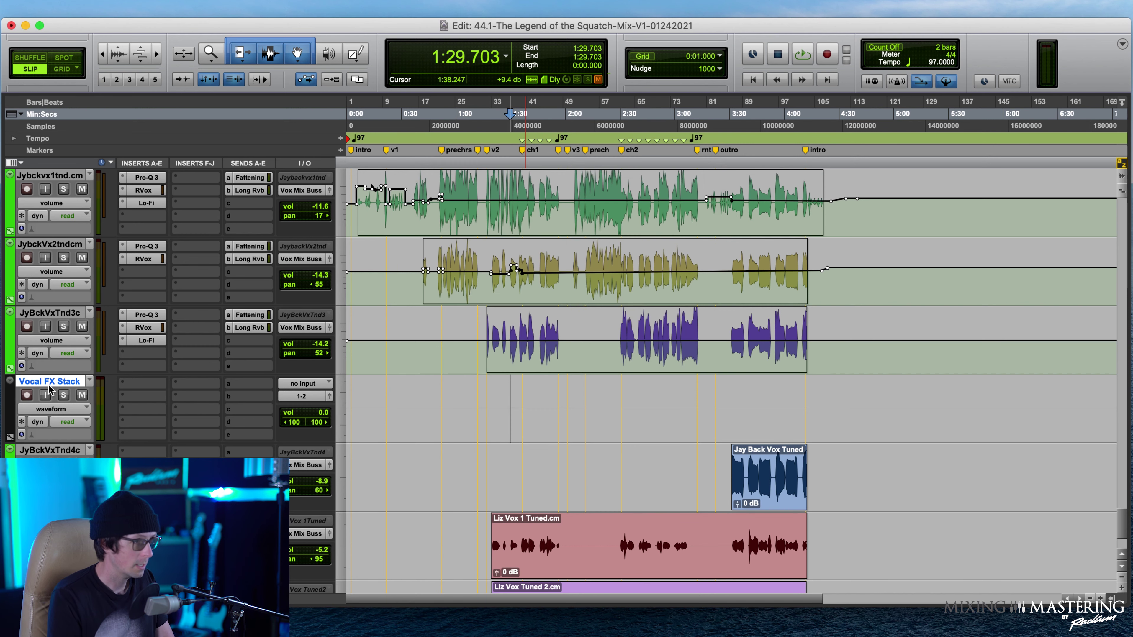
Step: Return to the Edit window and show JyBckVxTnd3c as a waveform instead of volume automation
key("super+equal")
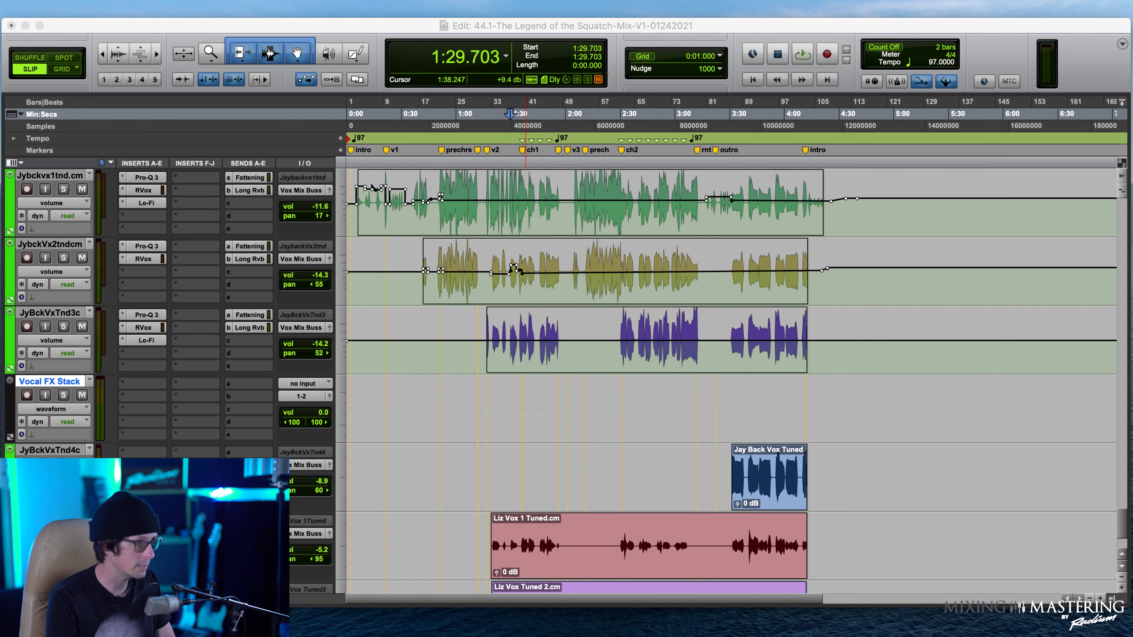
left_click(319, 26)
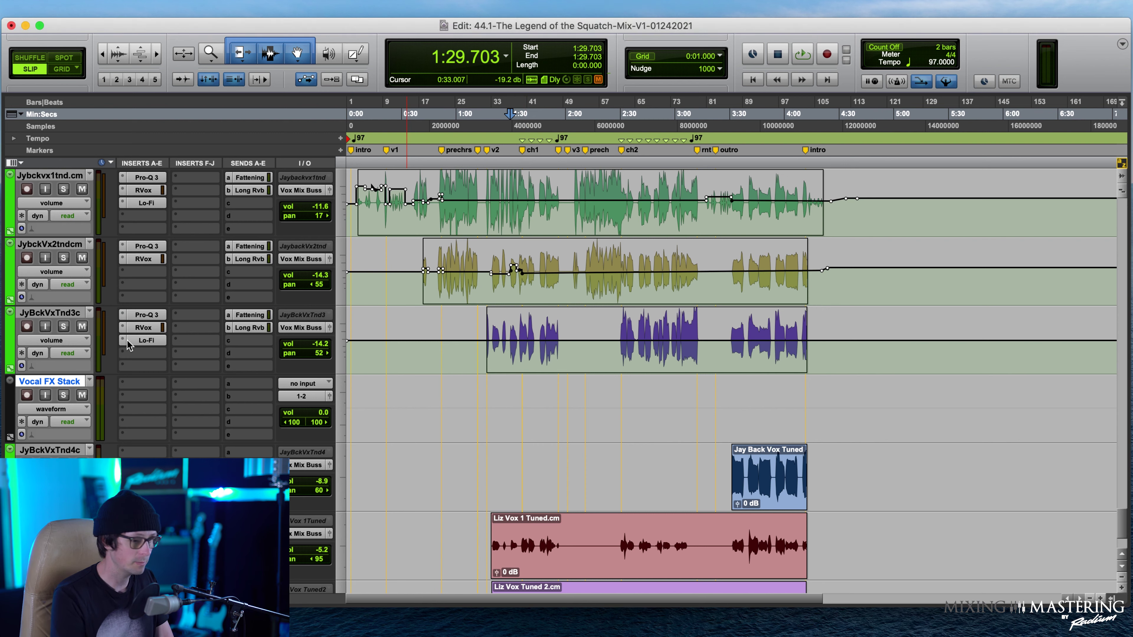
left_click(63, 340)
left_click(72, 330)
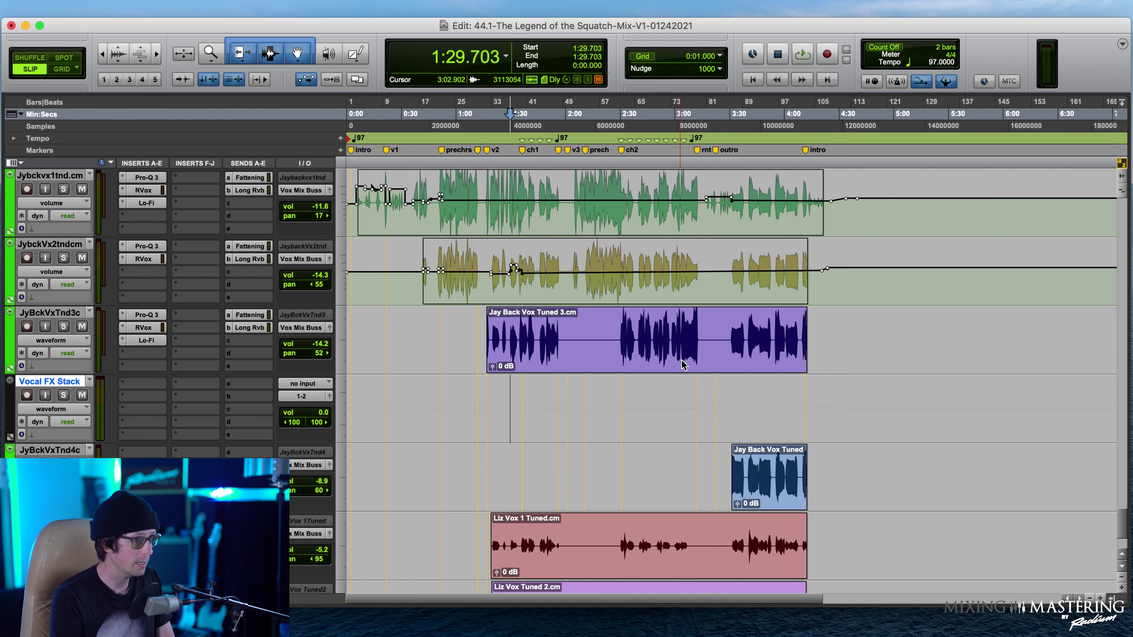
Step: Play the mix from 1:36.305 and solo JyBckVxTnd3c, with its first phrases enlarged
left_click(521, 341)
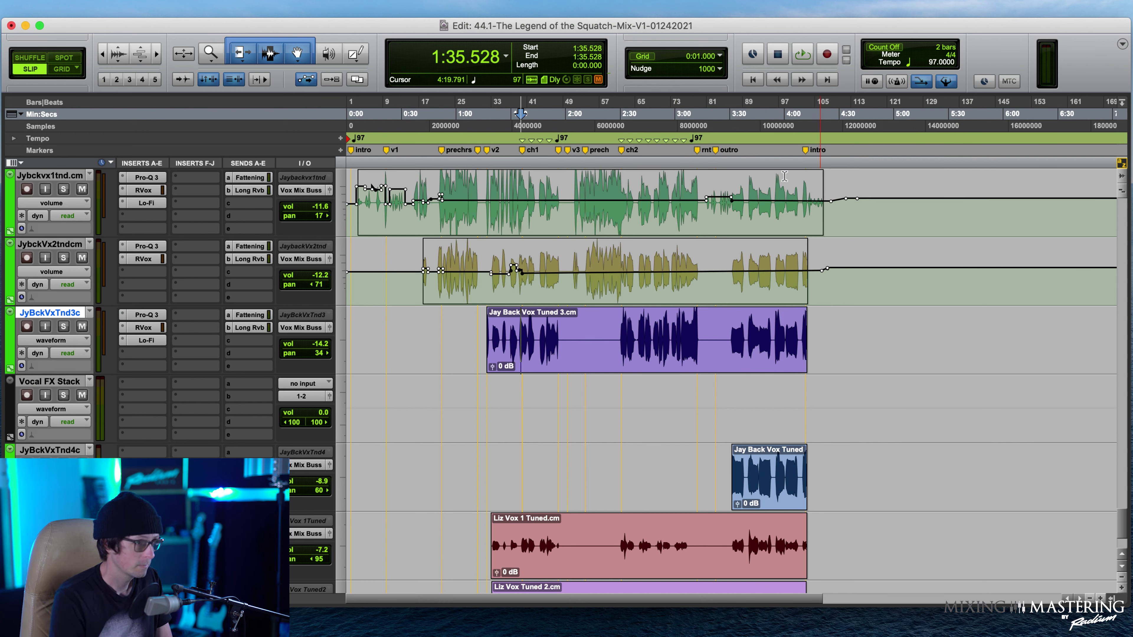
left_click(522, 340)
key("space")
left_click(65, 327)
key("super+bracketright")
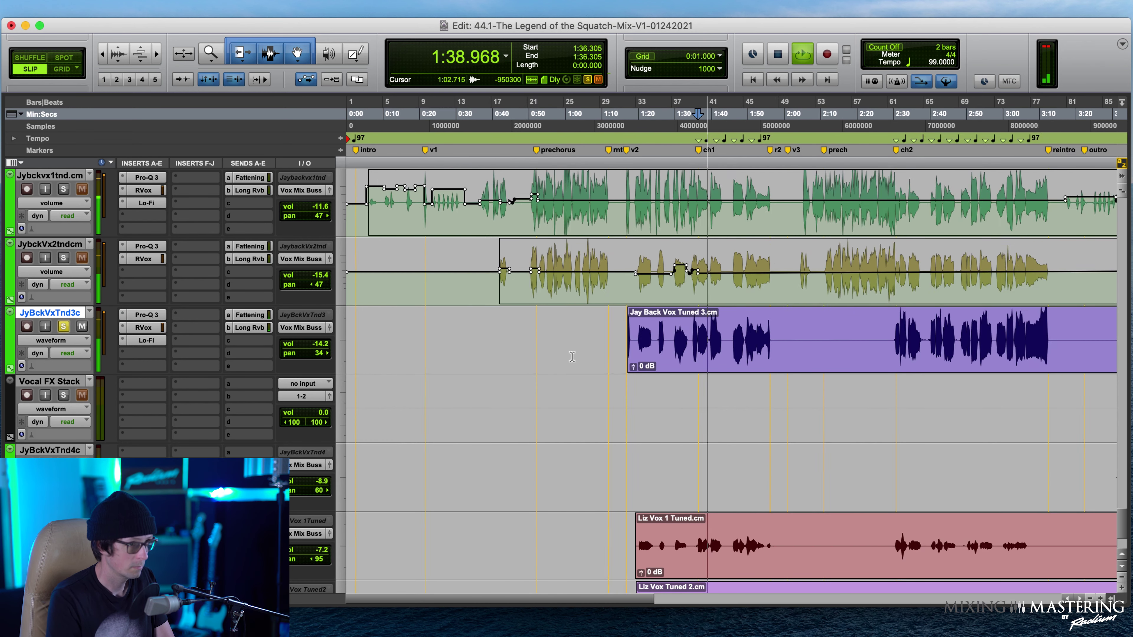
key("super+bracketright")
Step: Play the soloed JyBckVxTnd3c at several phrases in verse 2 and the first chorus, up to 1:45.819, and stop playback
left_click(688, 340)
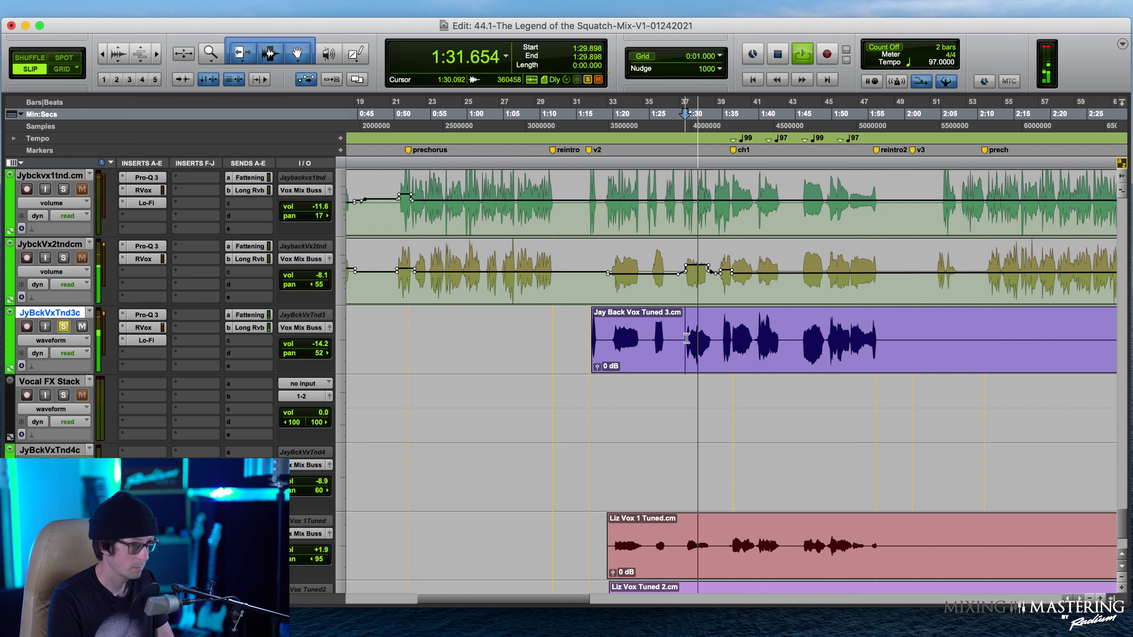
left_click(615, 333)
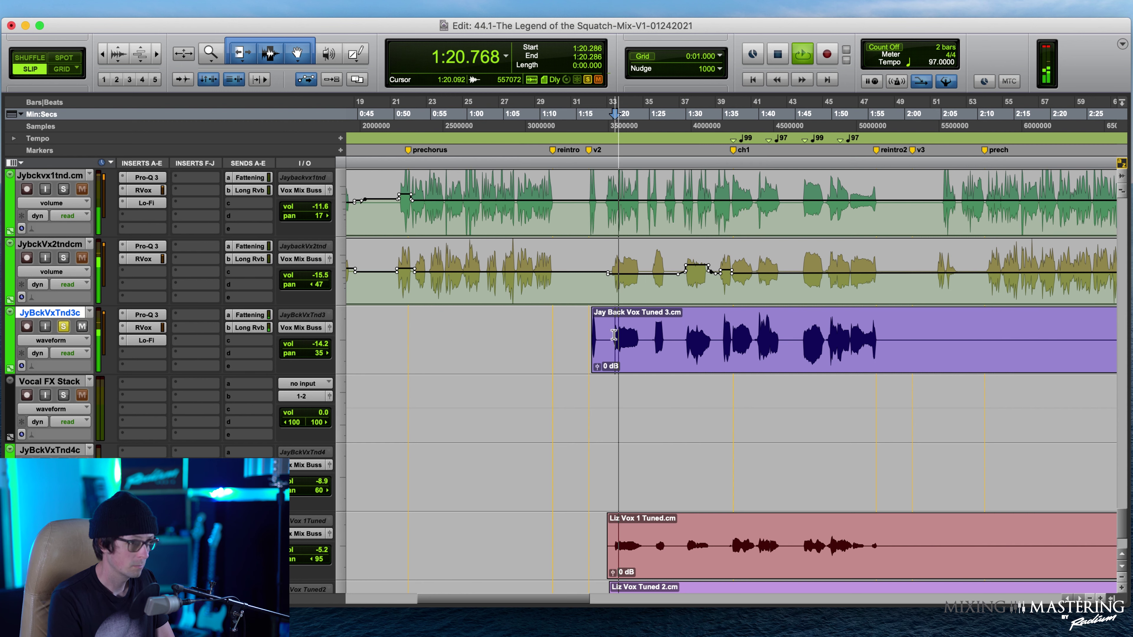
left_click(656, 332)
key("space")
left_click(758, 332)
key("space")
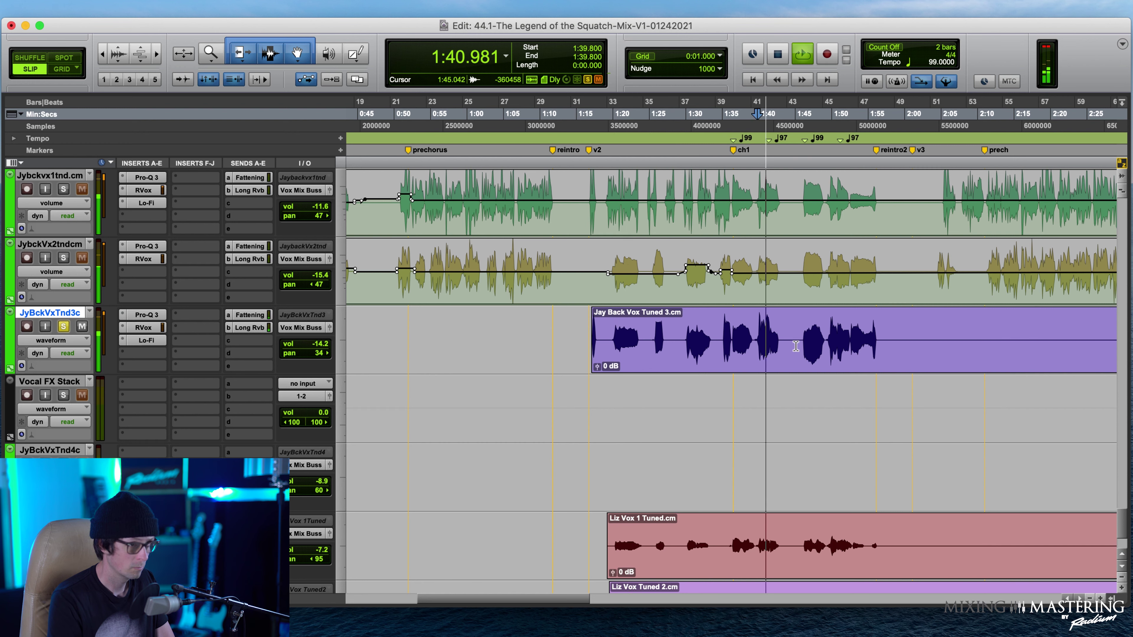
left_click(804, 335)
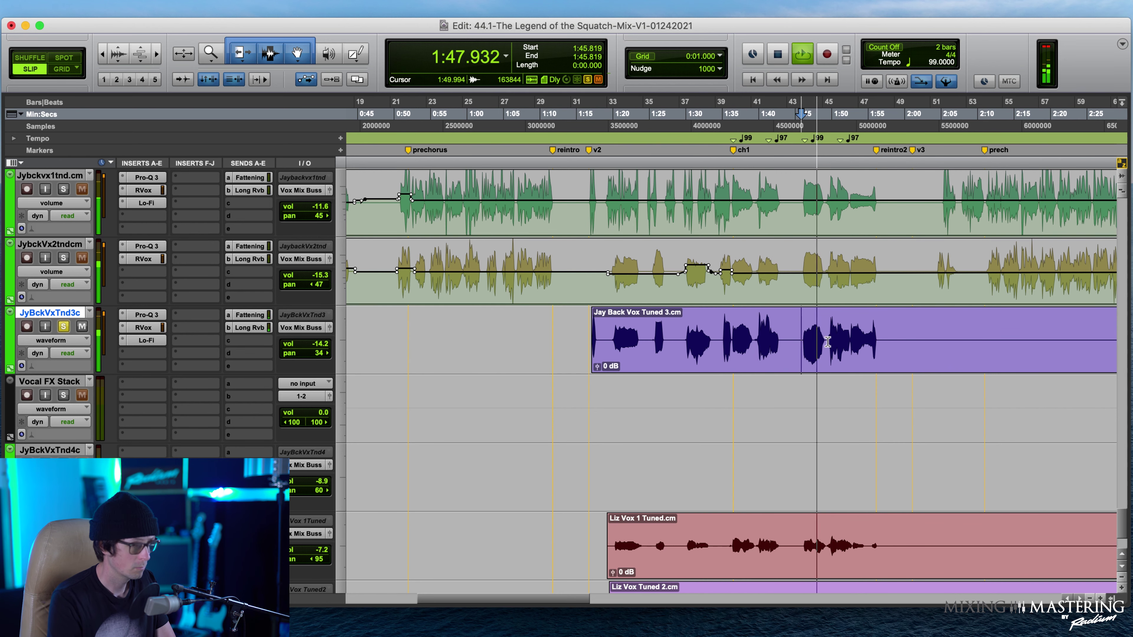
key("r")
key("r")
key("space")
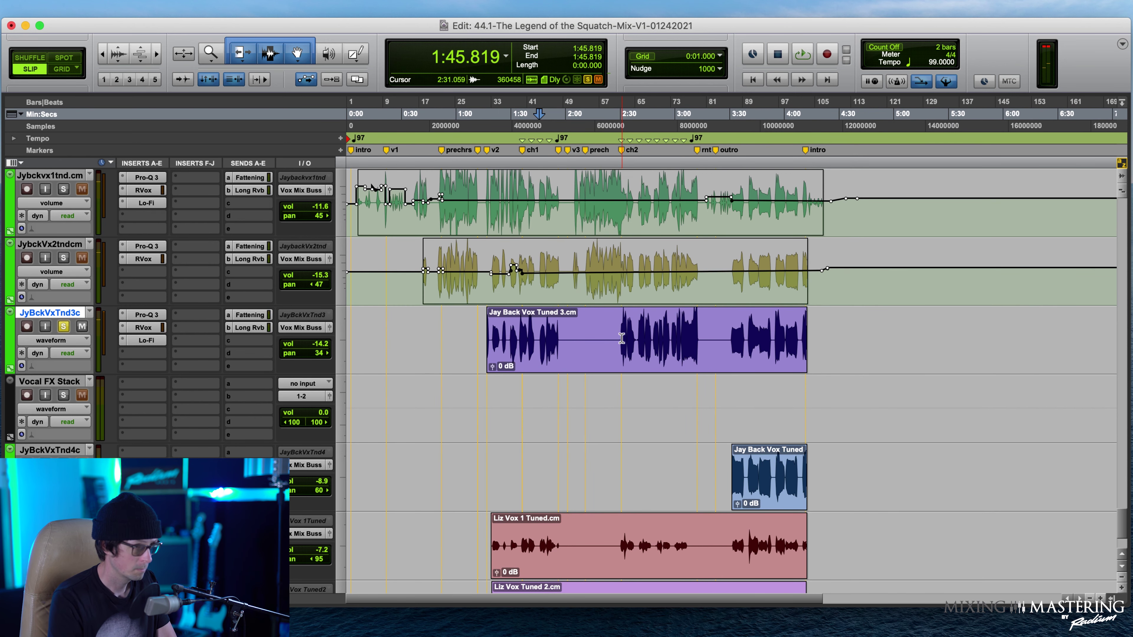
Step: Play the soloed JyBckVxTnd3c at phrases from the second chorus to the outro at 3:31.250, and stop playback
left_click(621, 339)
key("space")
key("space")
left_click(653, 337)
key("space")
key("space")
left_click(682, 336)
key("space")
left_click(732, 337)
key("space")
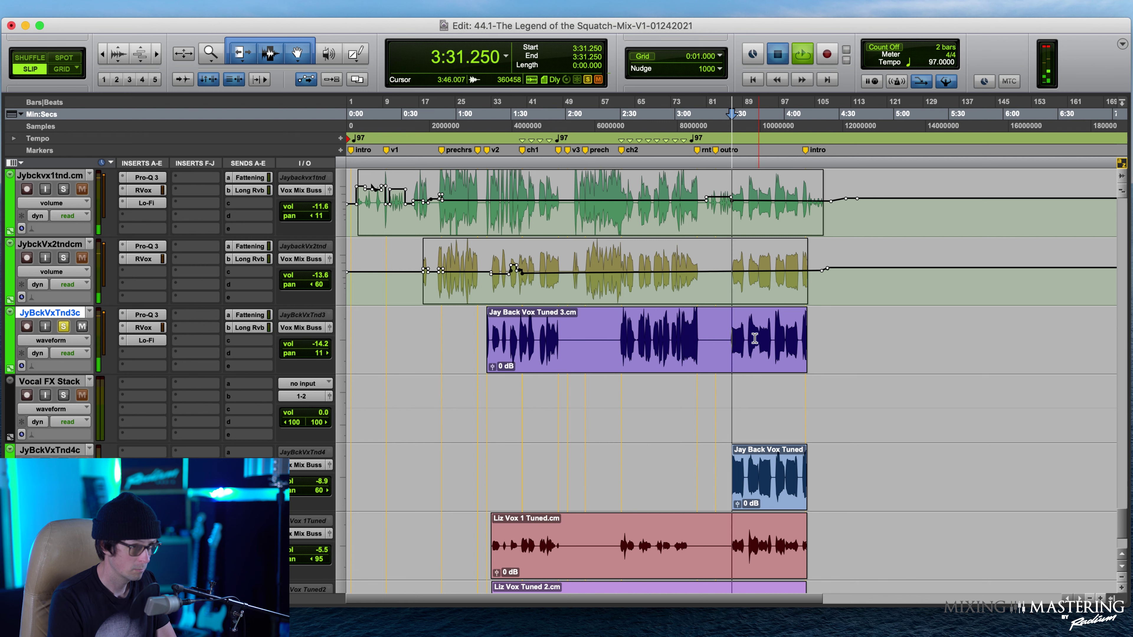
key("space")
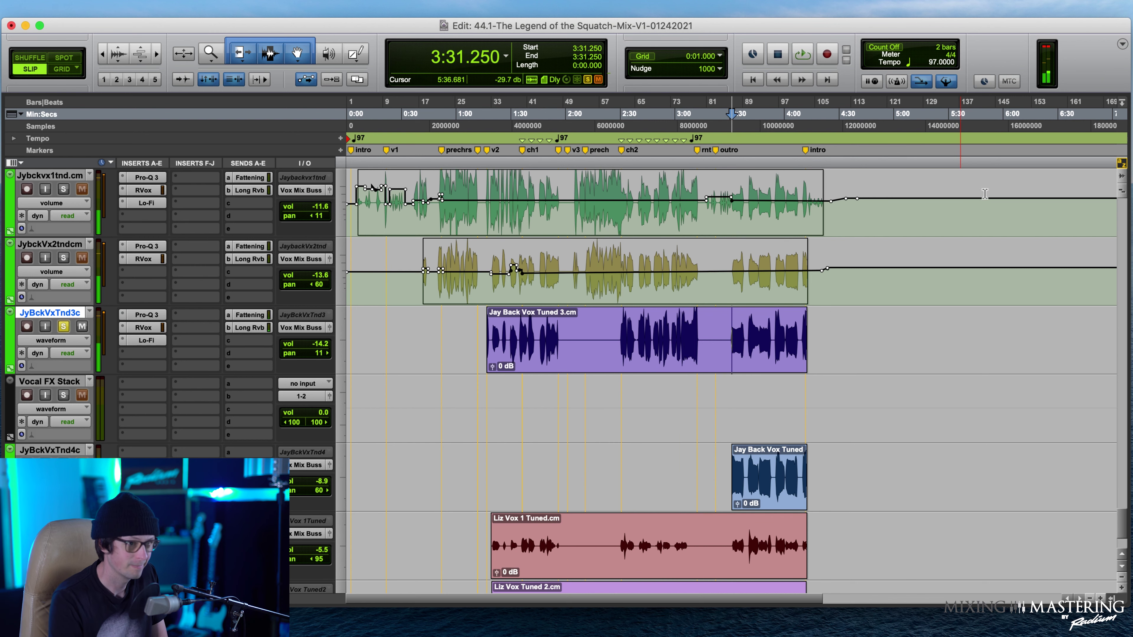
Step: Try to move the Jay Back Vox Tuned 3.cm clip to the empty track below, and undo the clip's removal
key("b")
left_click(569, 363)
left_click_drag(568, 364, 569, 404)
key("super+z")
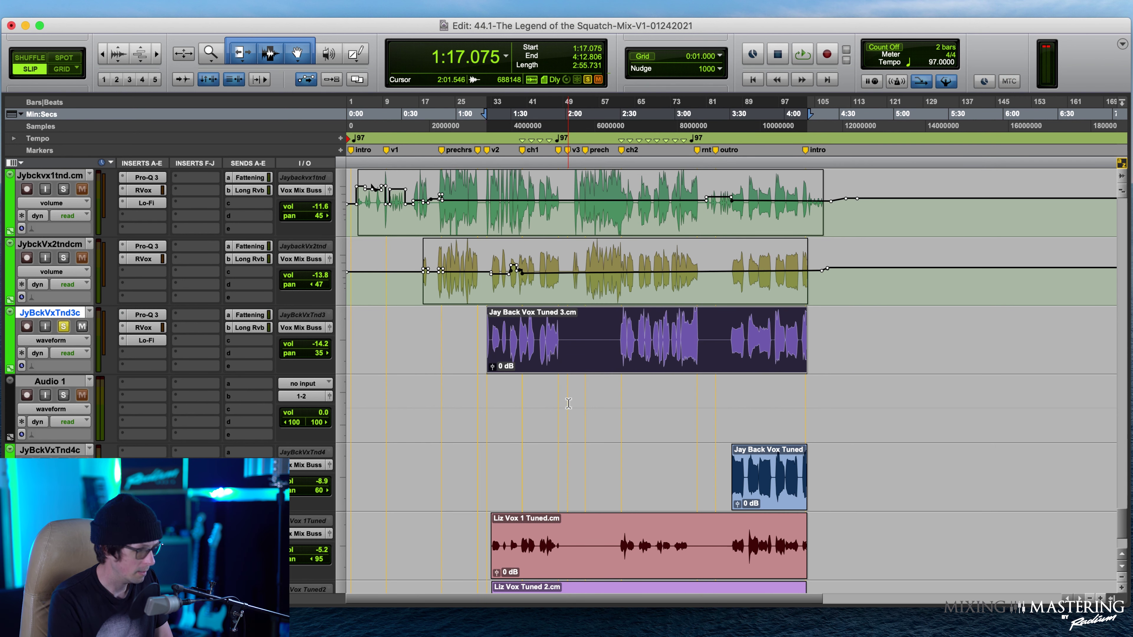
key("Delete")
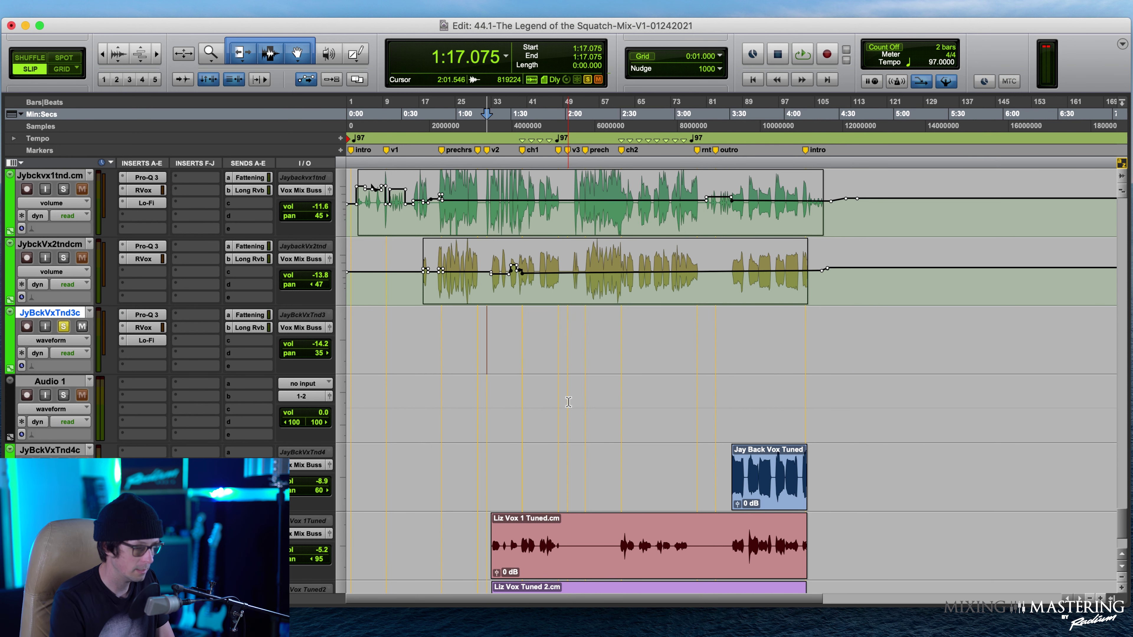
key("semicolon")
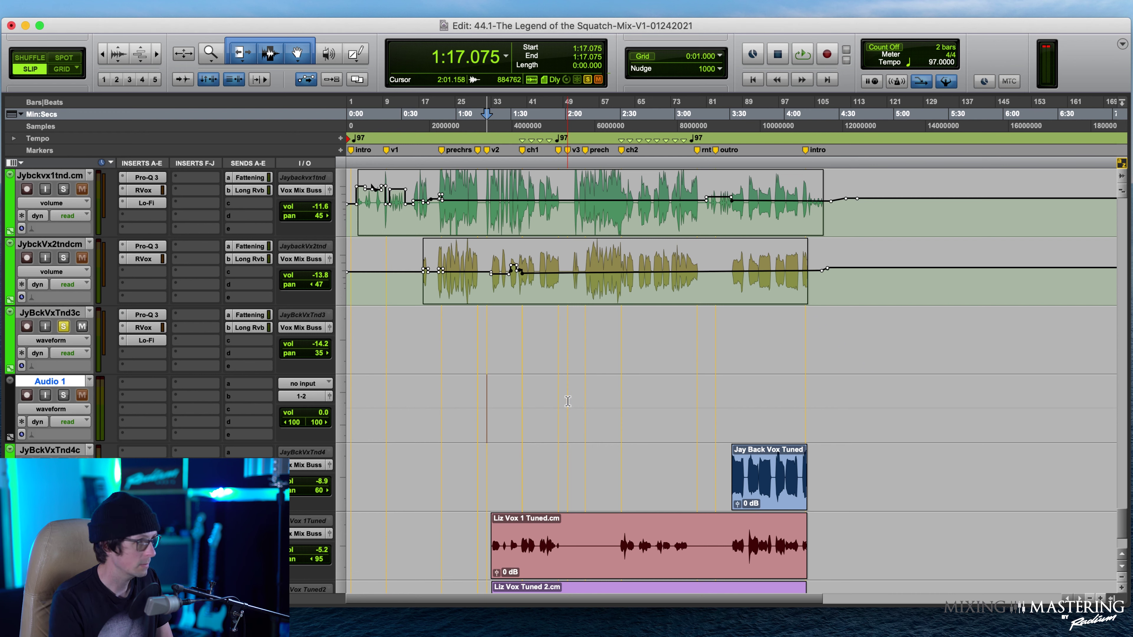
key("super+z")
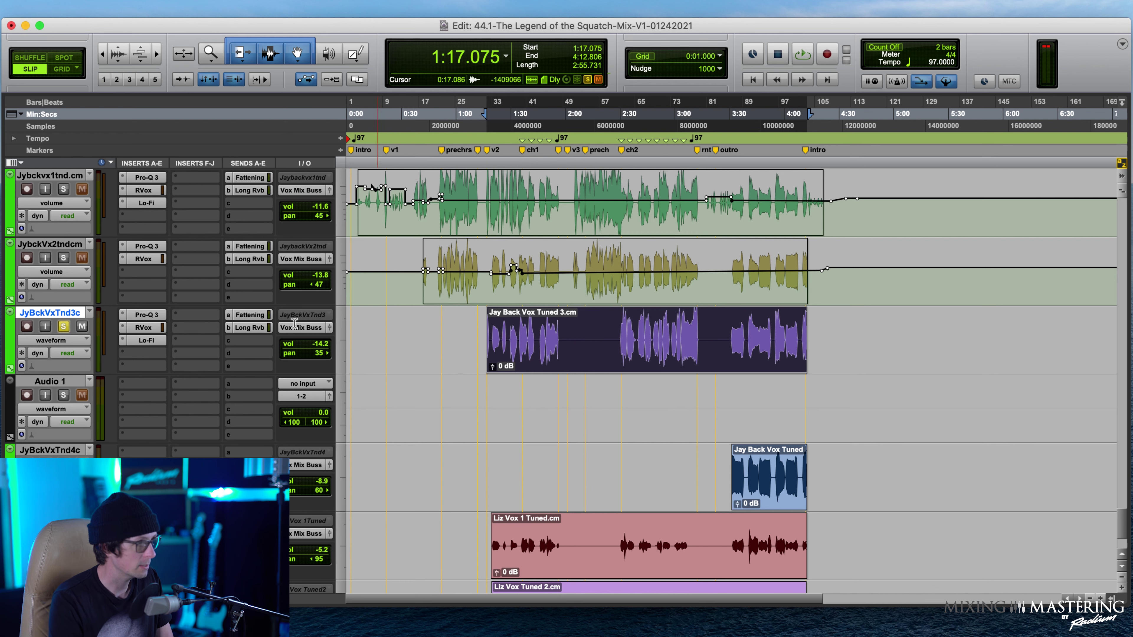
Step: Add one mono audio track directly below JyBckVxTnd3c and delete the empty stereo track Audio 1
left_click(43, 383)
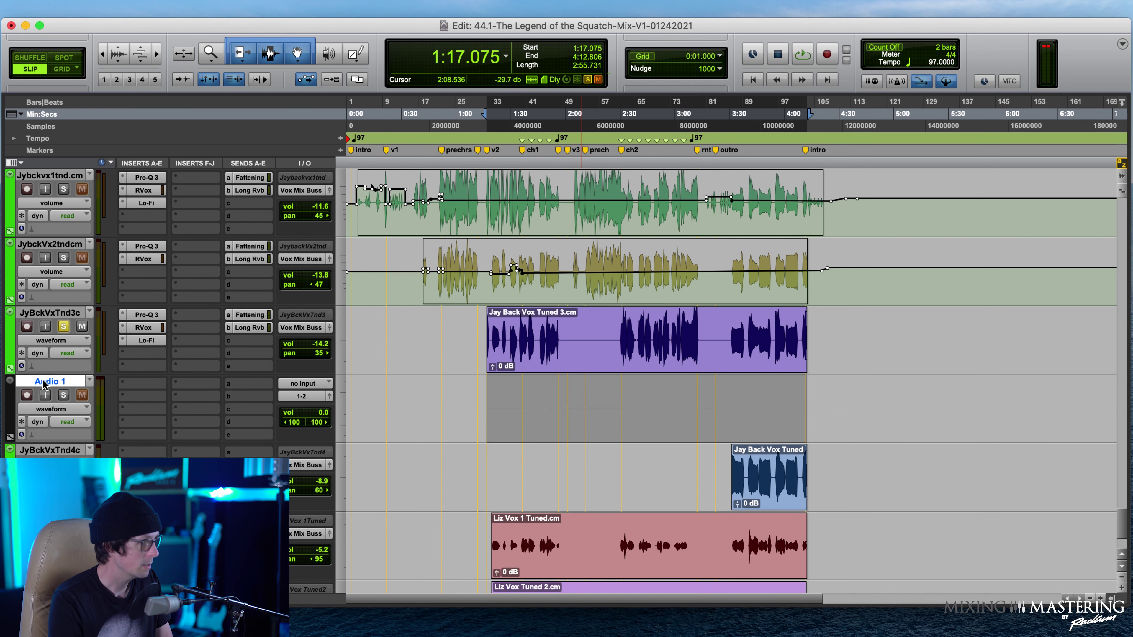
left_click(49, 313)
key("super+shift+n")
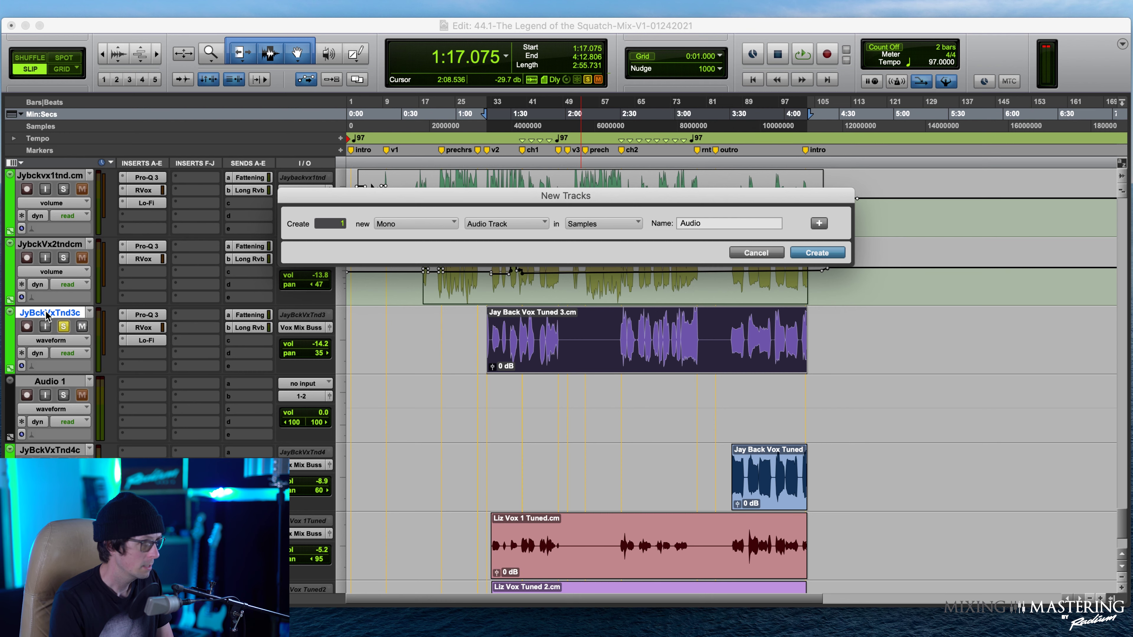
key("Return")
left_click(49, 450)
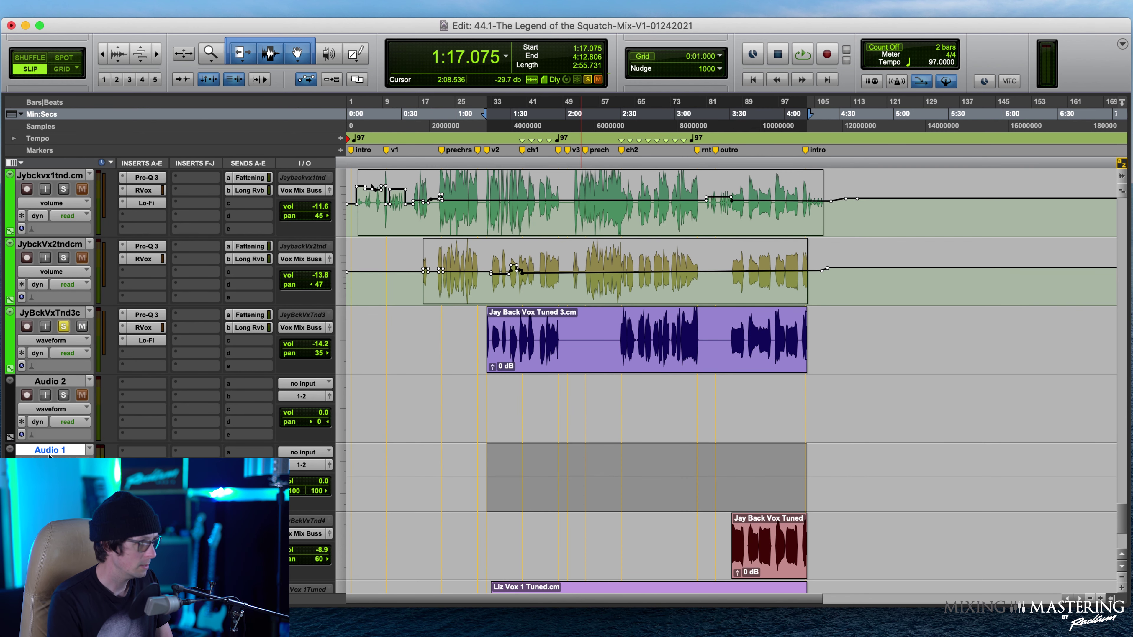
right_click(49, 451)
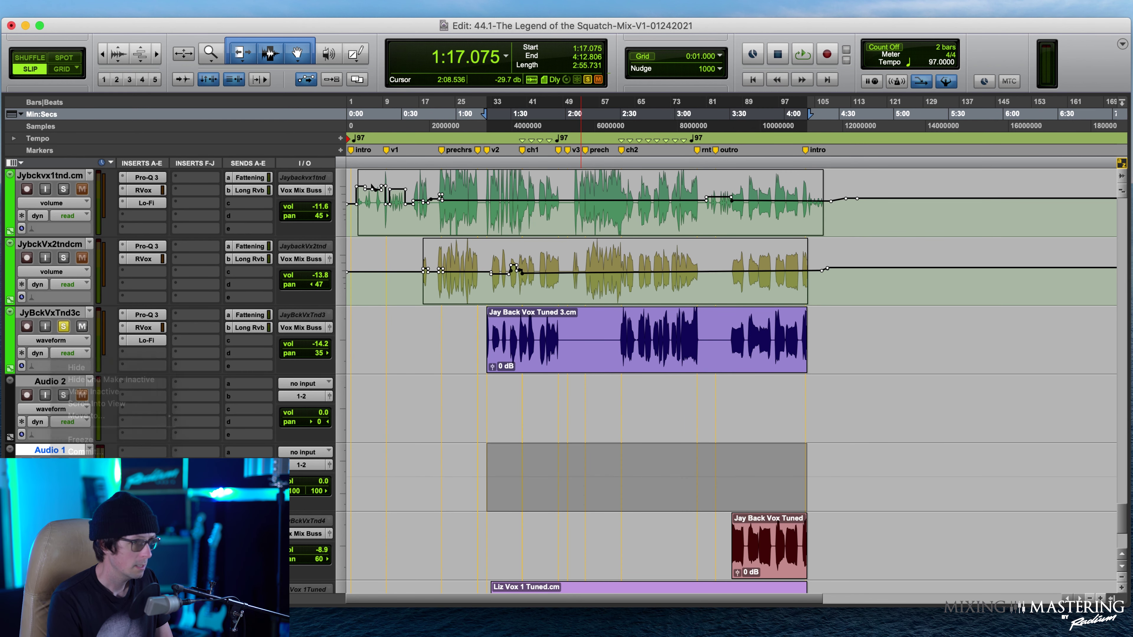
Step: Rename the new mono track below JyBckVxTnd3c as Vox FX
left_click(41, 382)
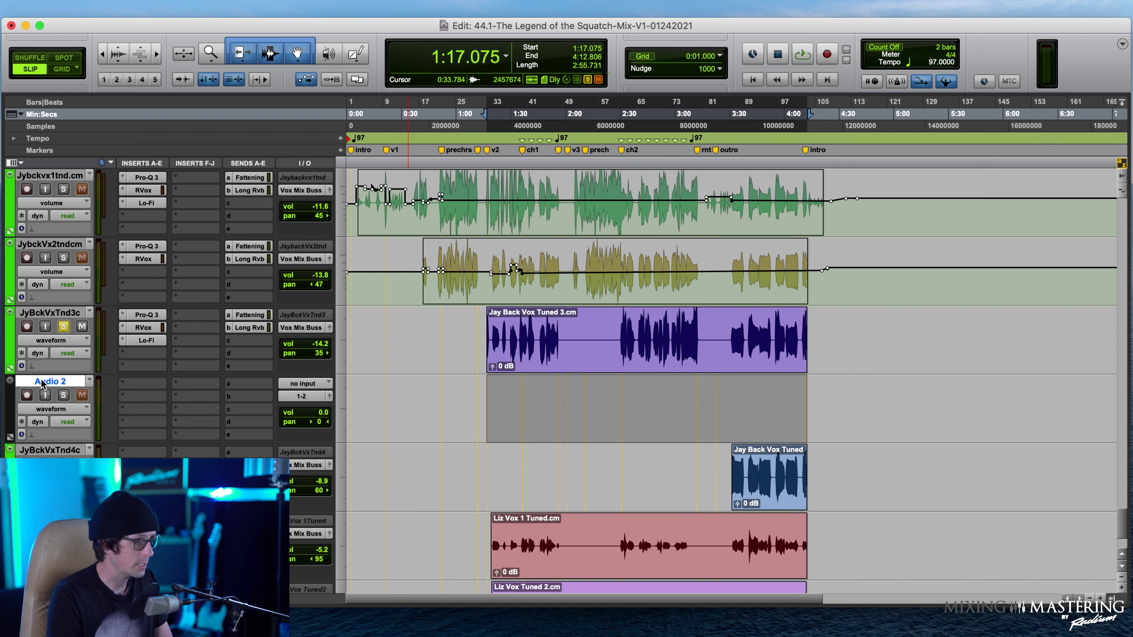
double_click(43, 382)
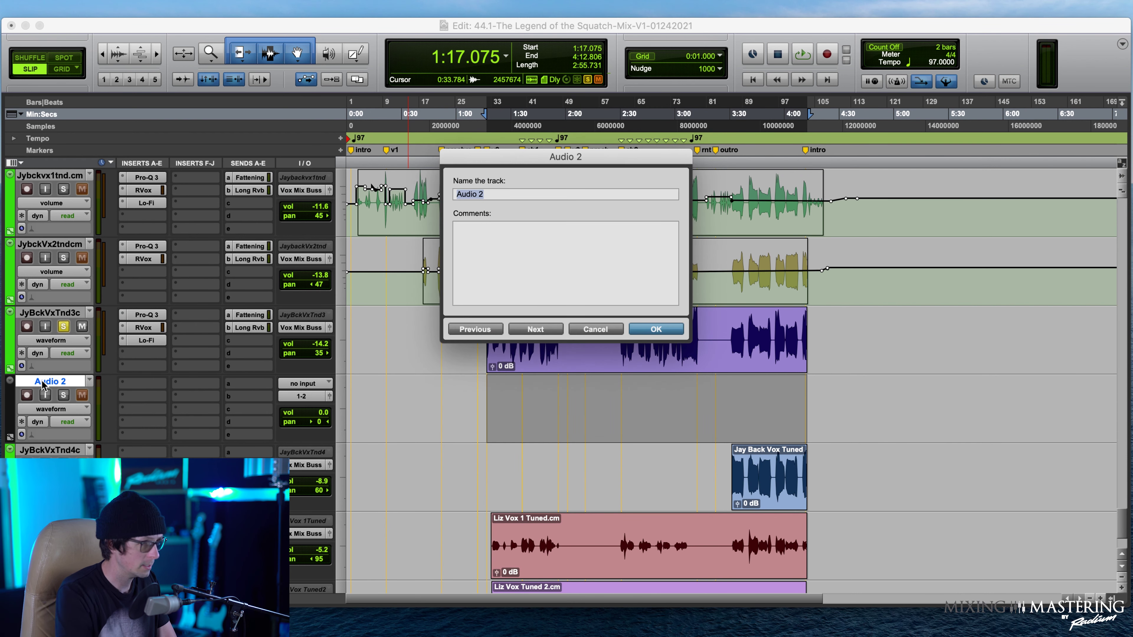
type("Vox FX")
key("Return")
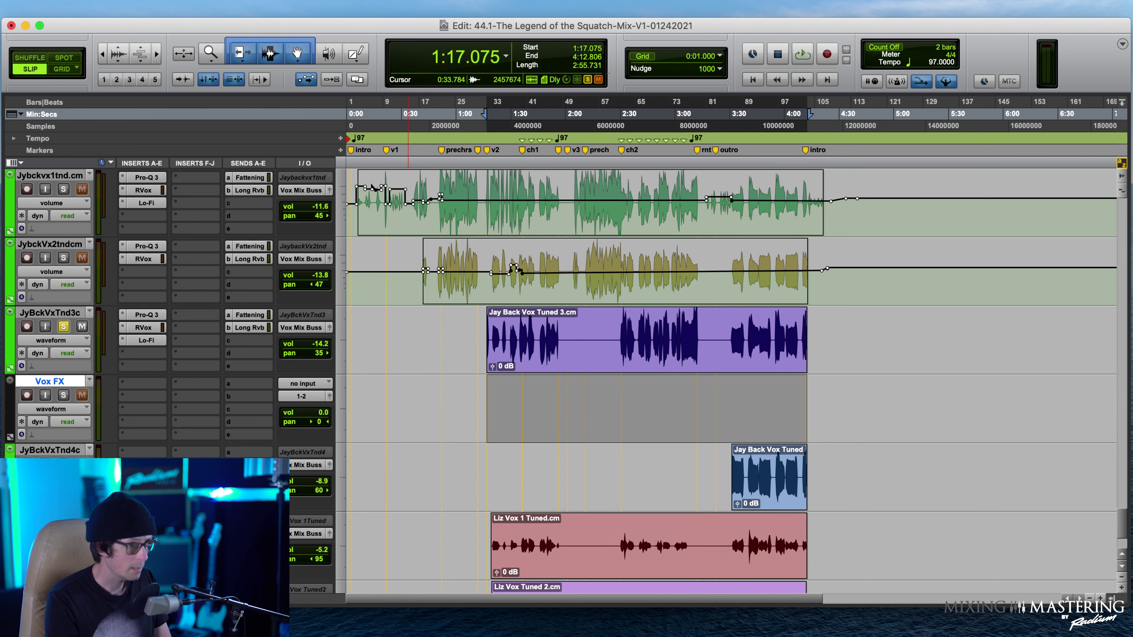
Step: Copy the Jay Back Vox Tuned 3.cm clip from the JyBckVxTnd3c track to the same position on the Vox FX track
left_click(624, 364)
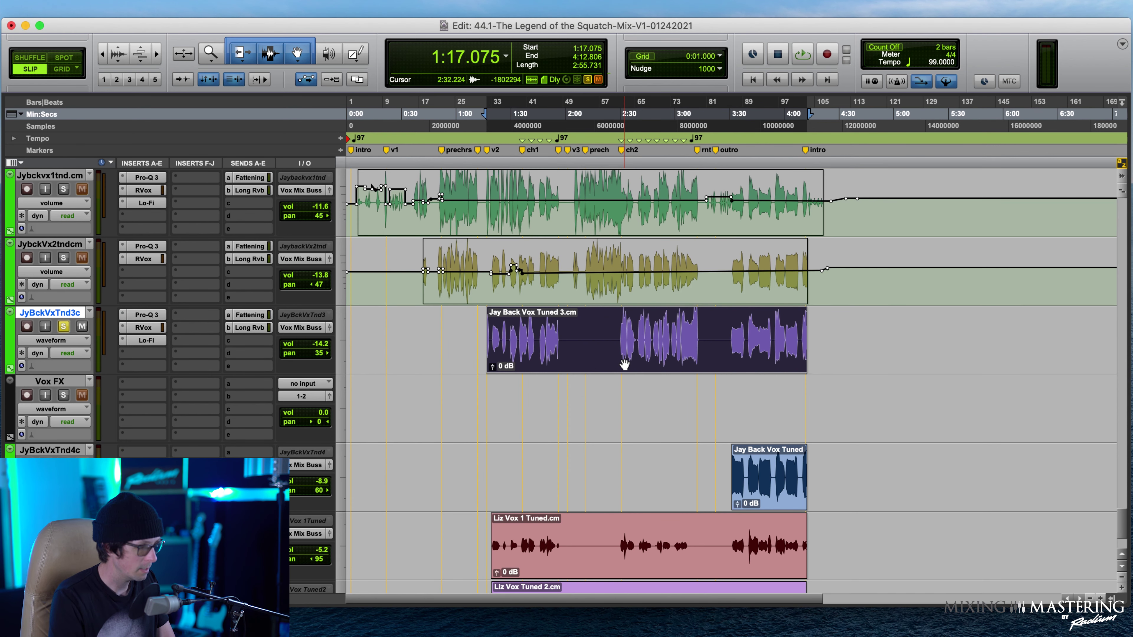
key("semicolon")
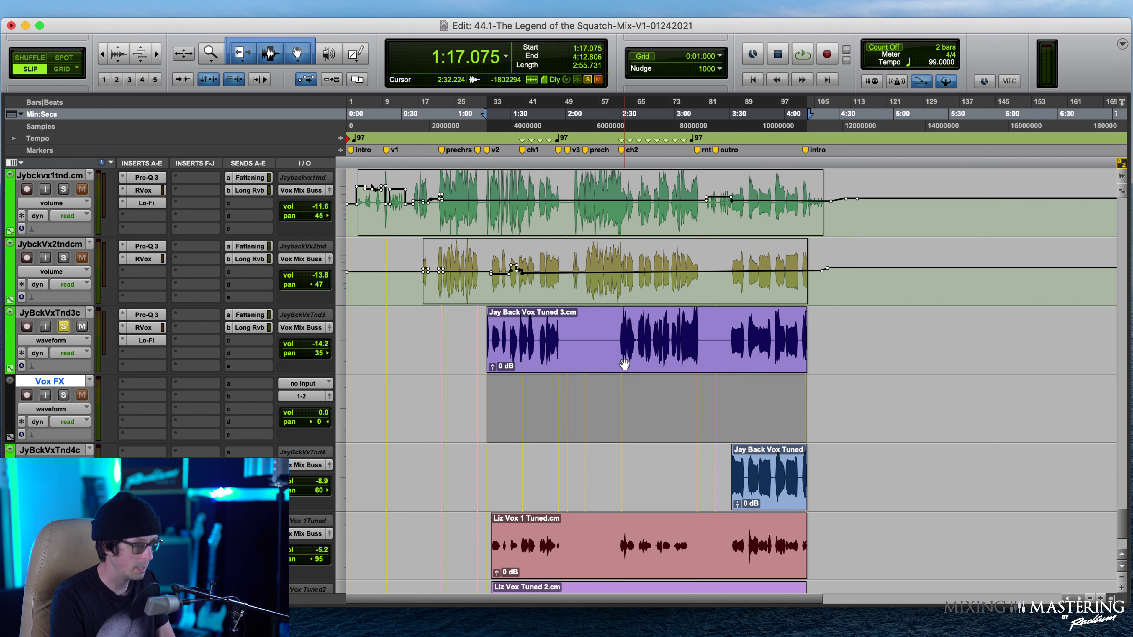
key("super+v")
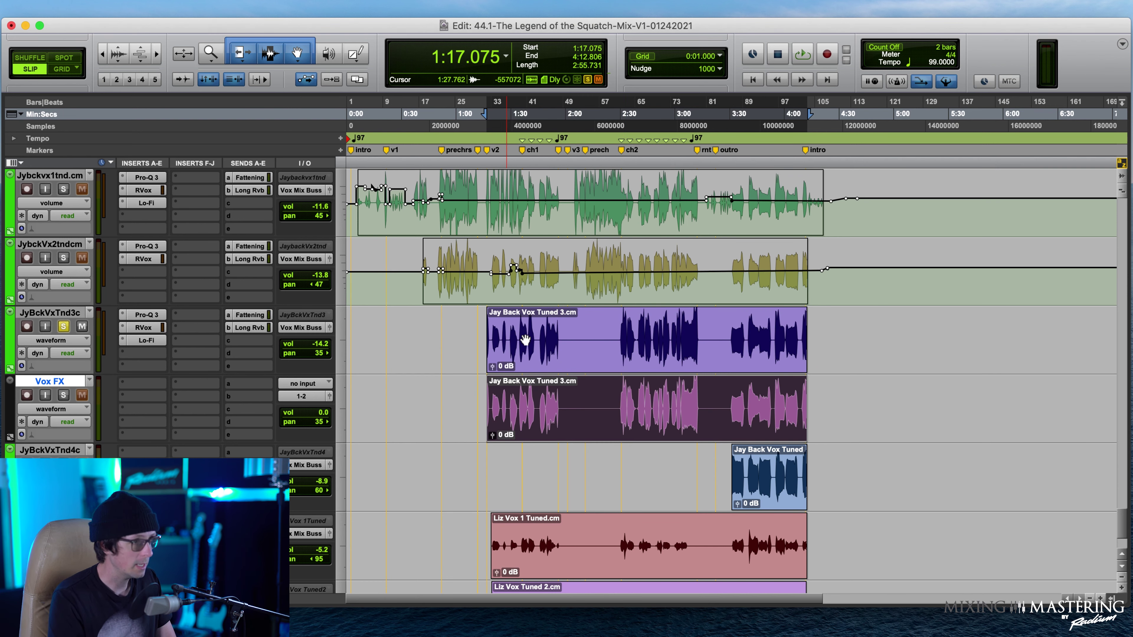
Step: Mute the original Jay Back Vox Tuned 3.cm clip on the JyBckVxTnd3c track
double_click(539, 337)
key("m")
key("super+z")
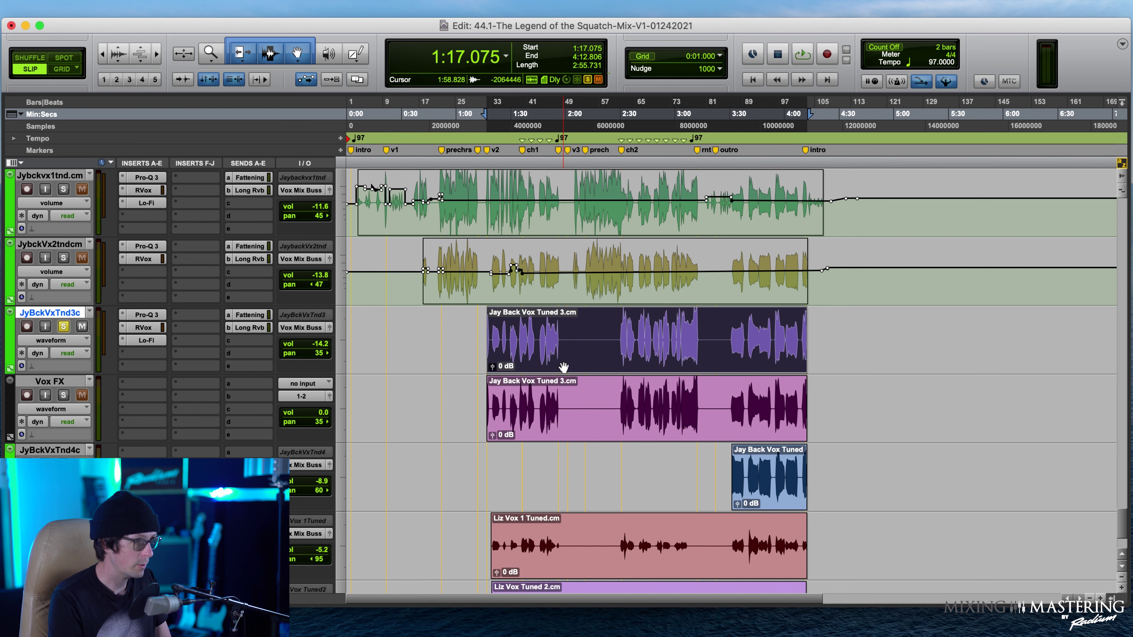
key("super+m")
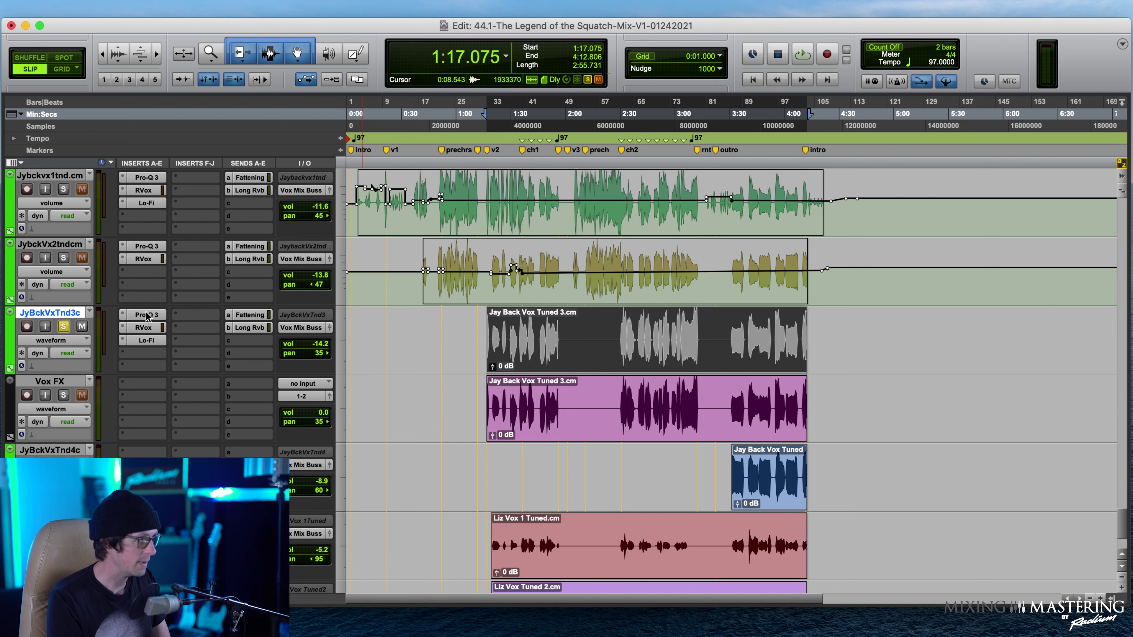
Step: Copy the Pro-Q 3 and RVox inserts and the Fattening and Long Rvb sends from JyBckVxTnd3c to Vox FX
left_click_drag(145, 379, 146, 383)
left_click_drag(151, 334, 152, 397)
left_click_drag(248, 315, 248, 383)
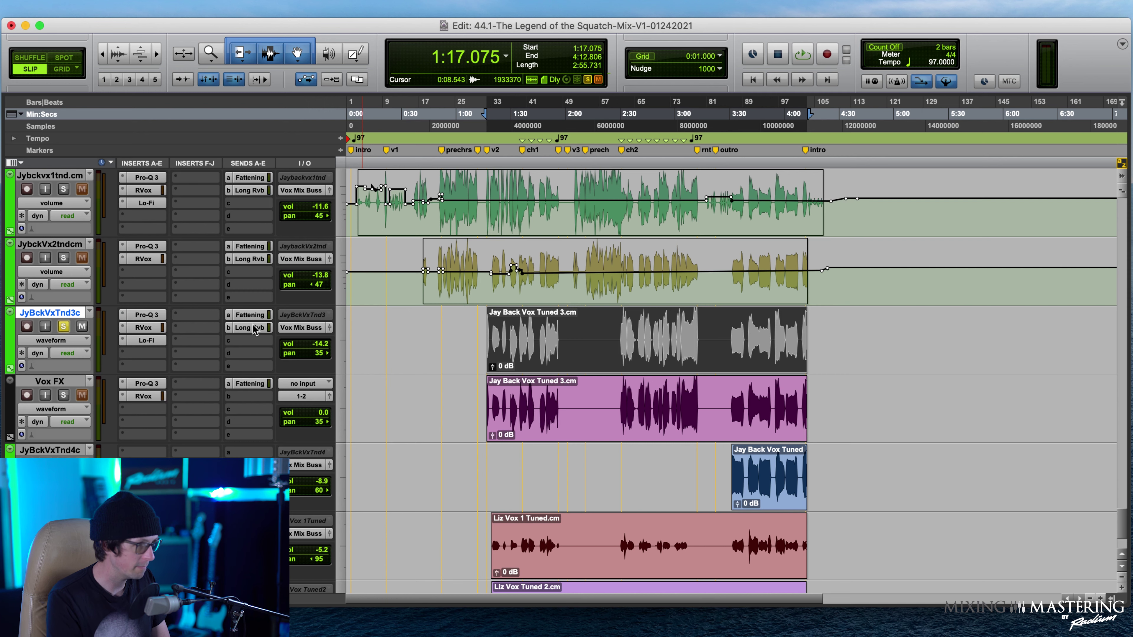
left_click_drag(254, 329, 250, 397)
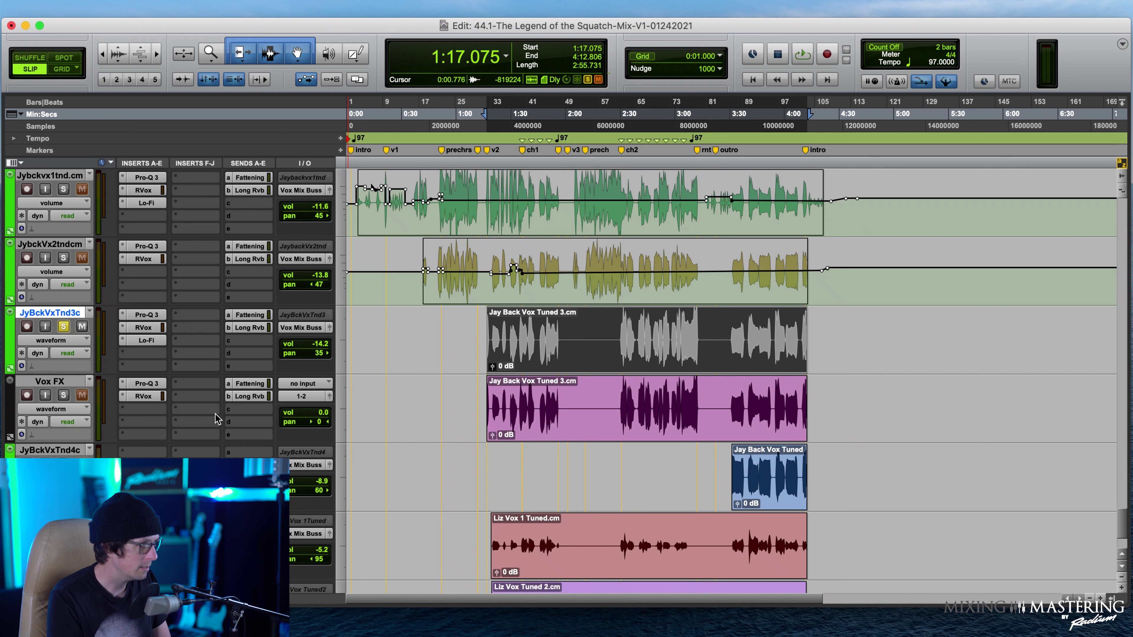
Step: Show the pan automation on the Vox FX track and delete all its breakpoints
left_click(82, 410)
left_click(53, 446)
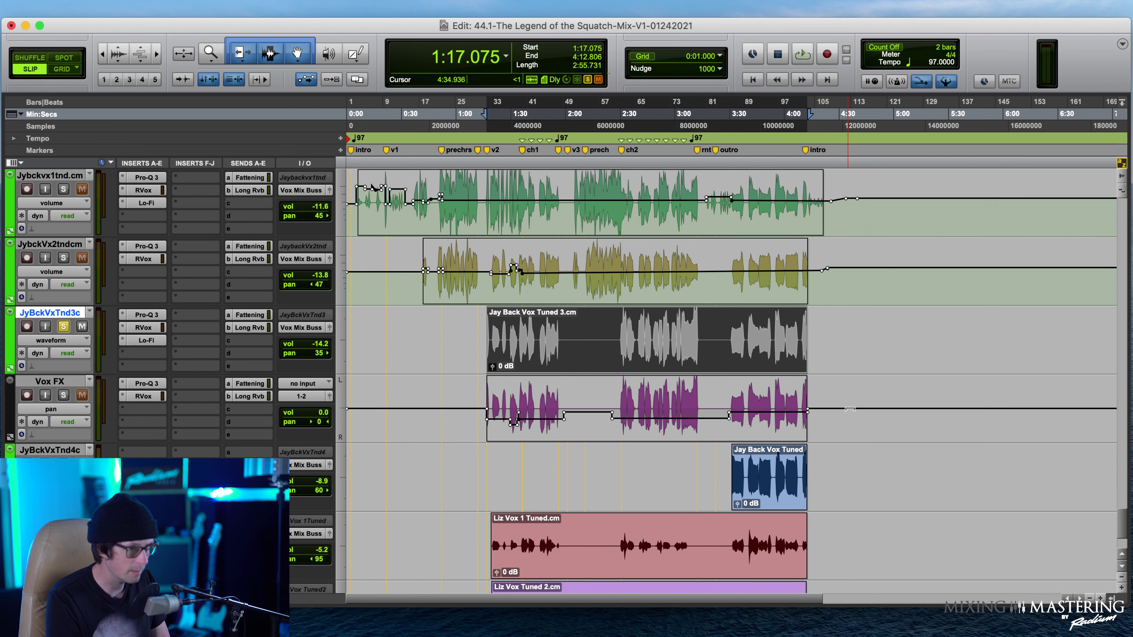
left_click_drag(835, 404, 272, 430)
key("Delete")
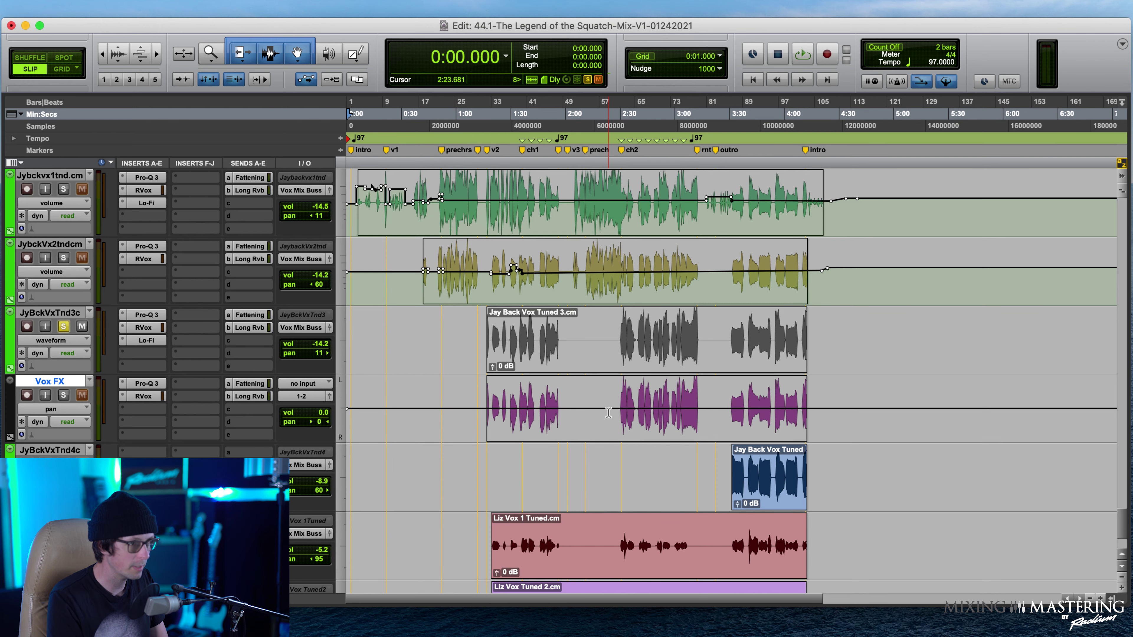
Step: Place the playback position near the start of the Vox FX clip and solo Vox FX instead of JyBckVxTnd3c
left_click(494, 404)
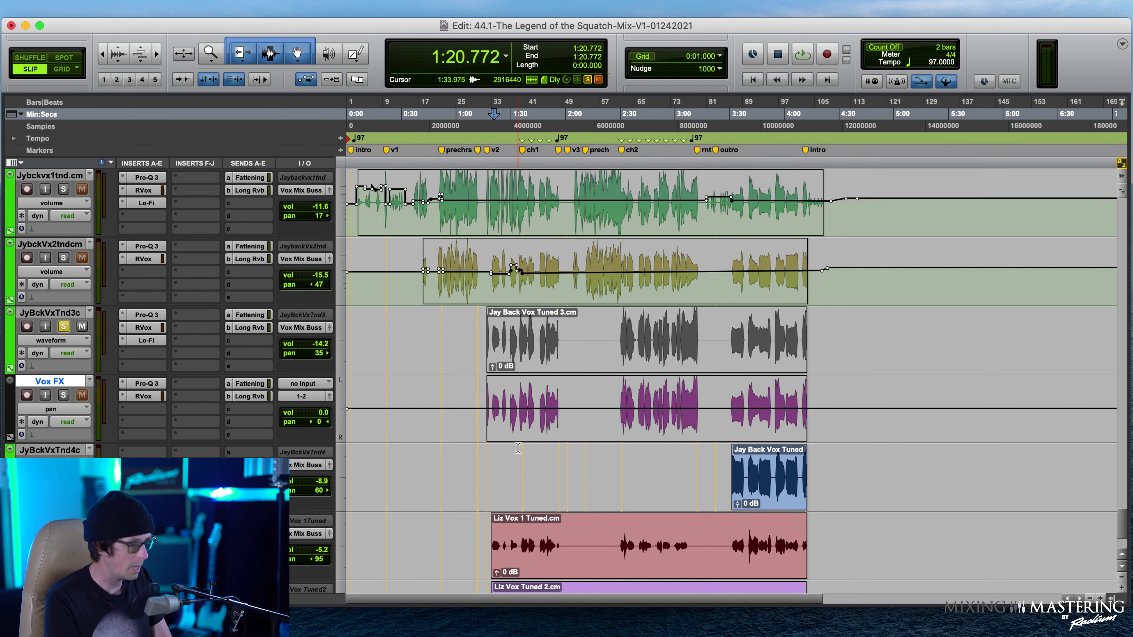
key("r")
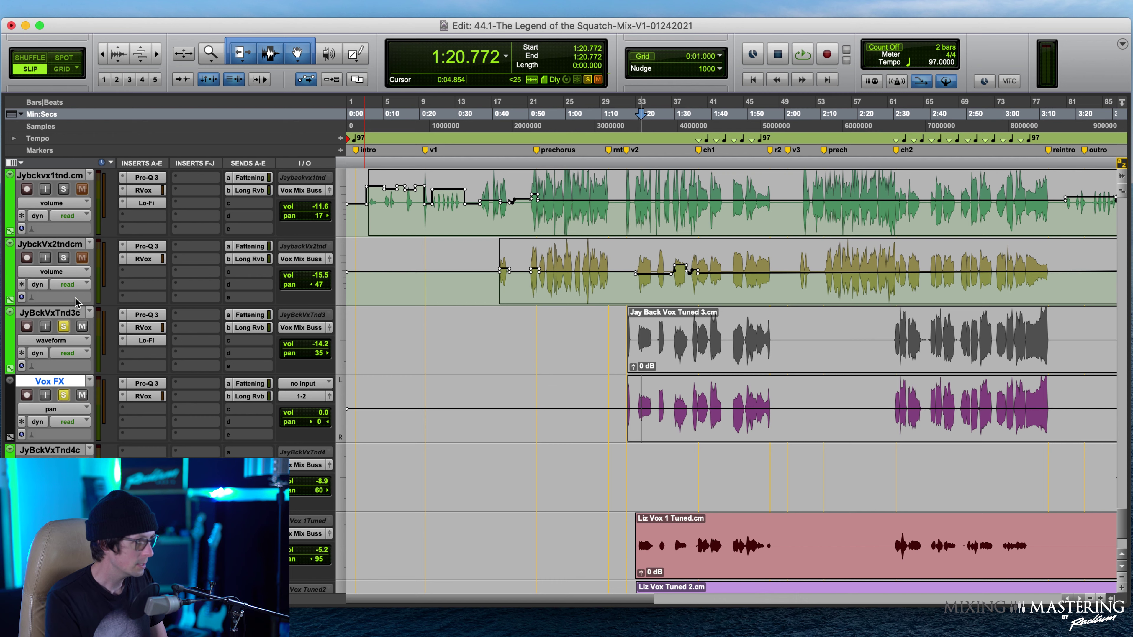
left_click(64, 326)
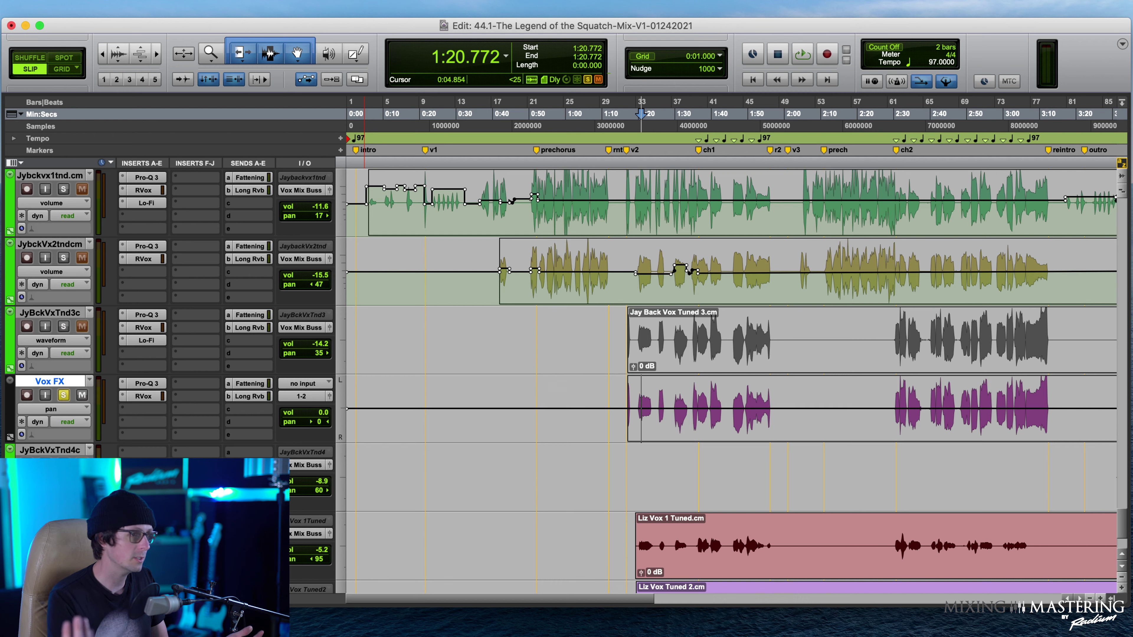
Step: Insert Little AlterBoy (mono) after RVox on the Vox FX track and move its window clear of the clip's start
left_click(143, 409)
mouse_move(168, 410)
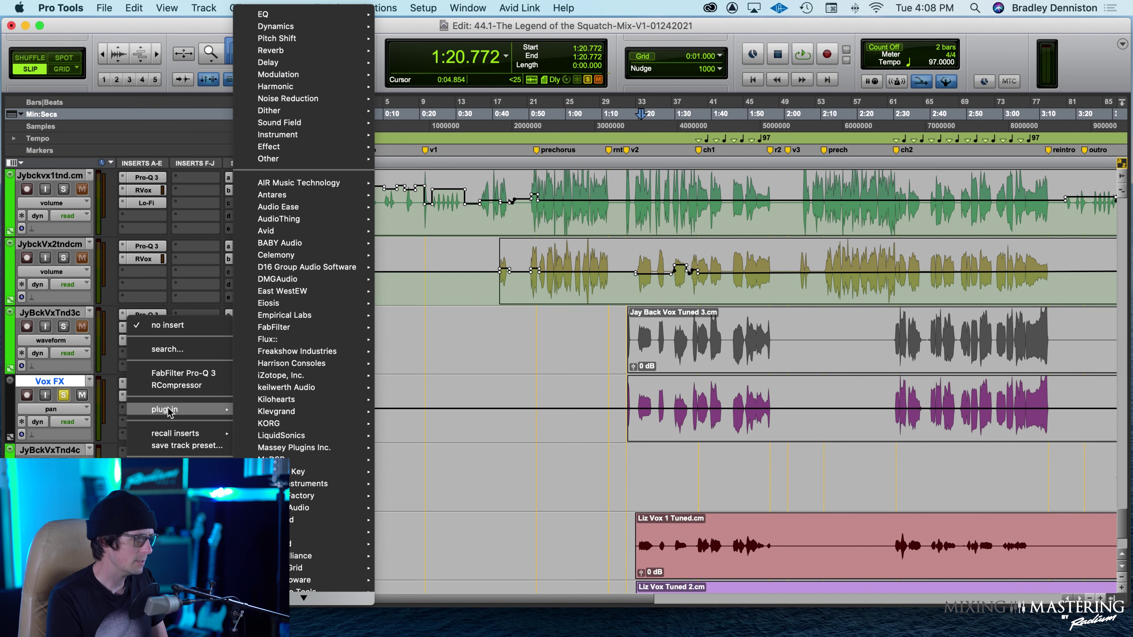
key("Escape")
left_click(168, 408)
type("alter")
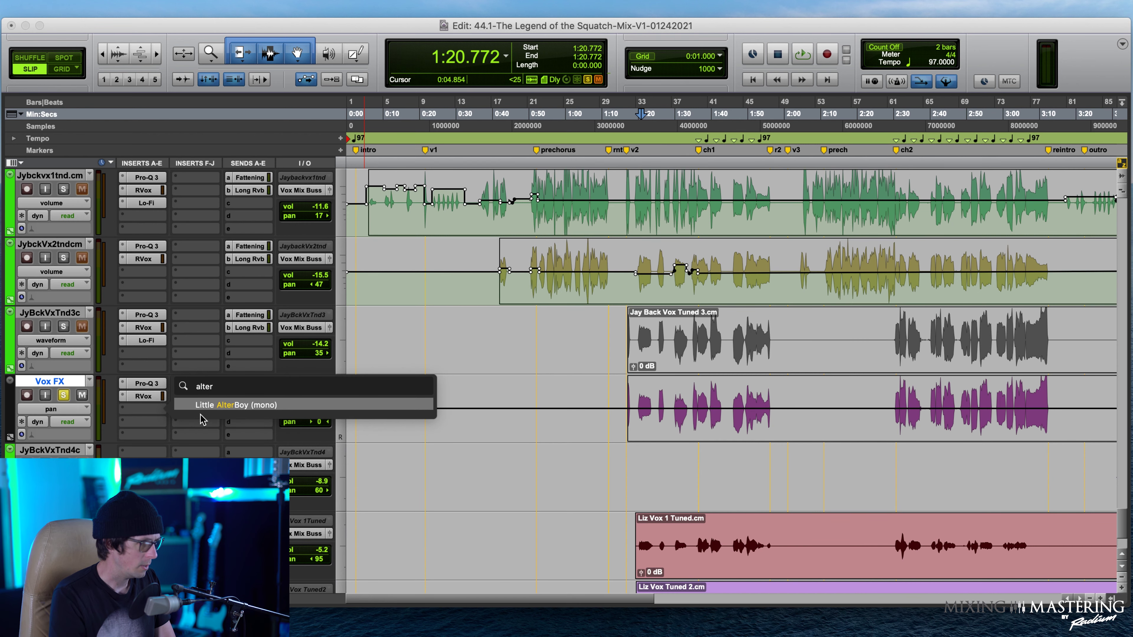
left_click(240, 406)
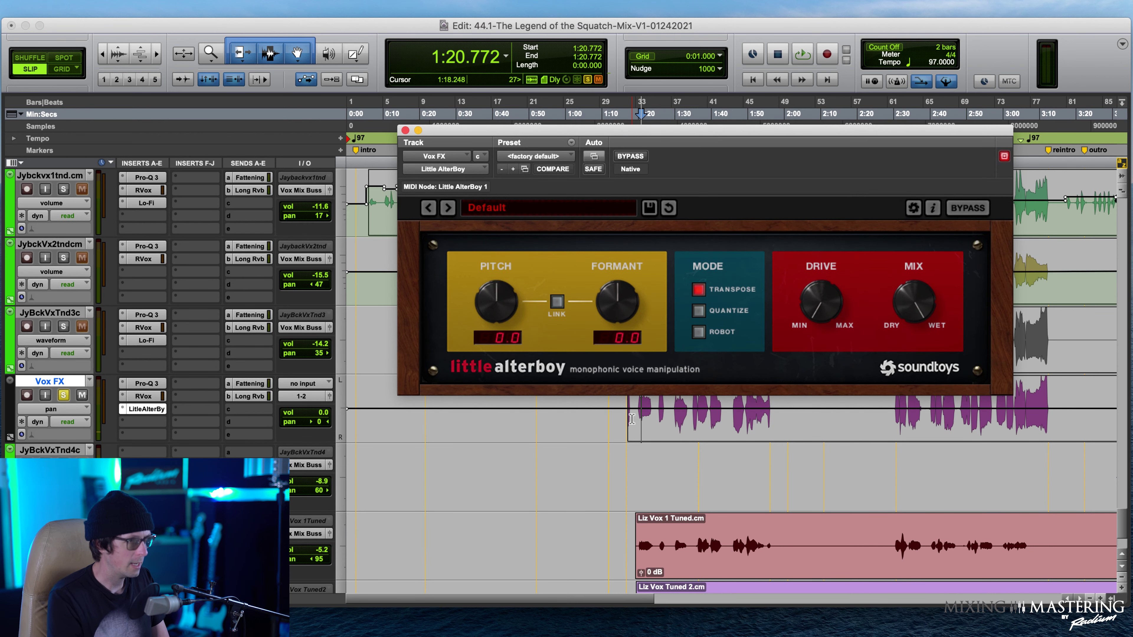
left_click_drag(610, 134, 375, 105)
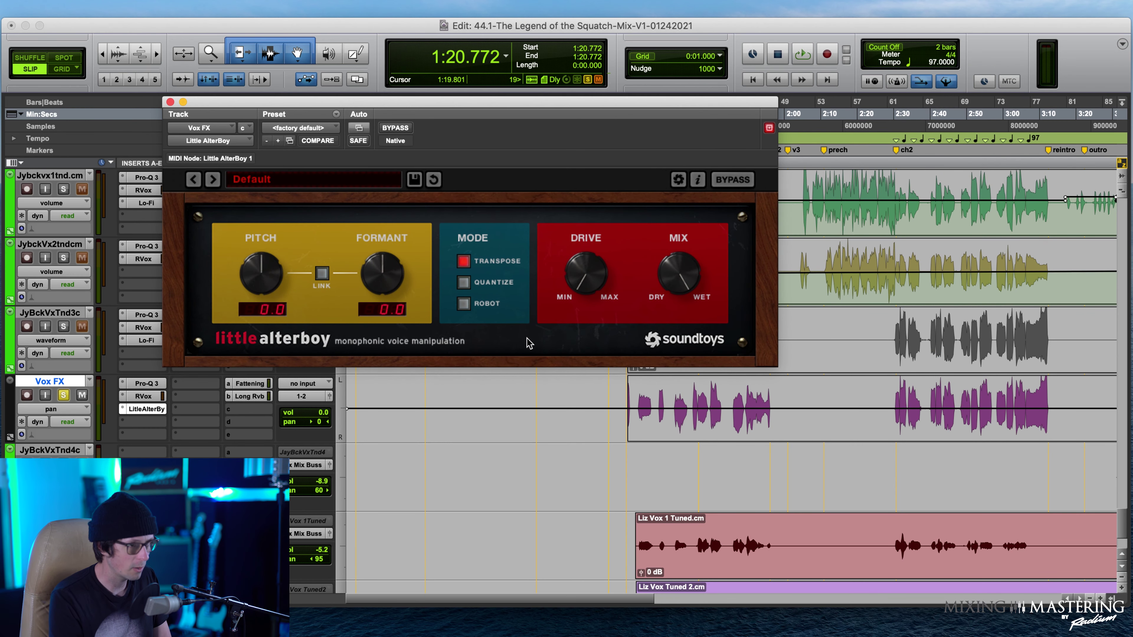
Step: Set Little AlterBoy's formant to 2.6 while auditioning the Vox FX clip from its first phrase
left_click(636, 405)
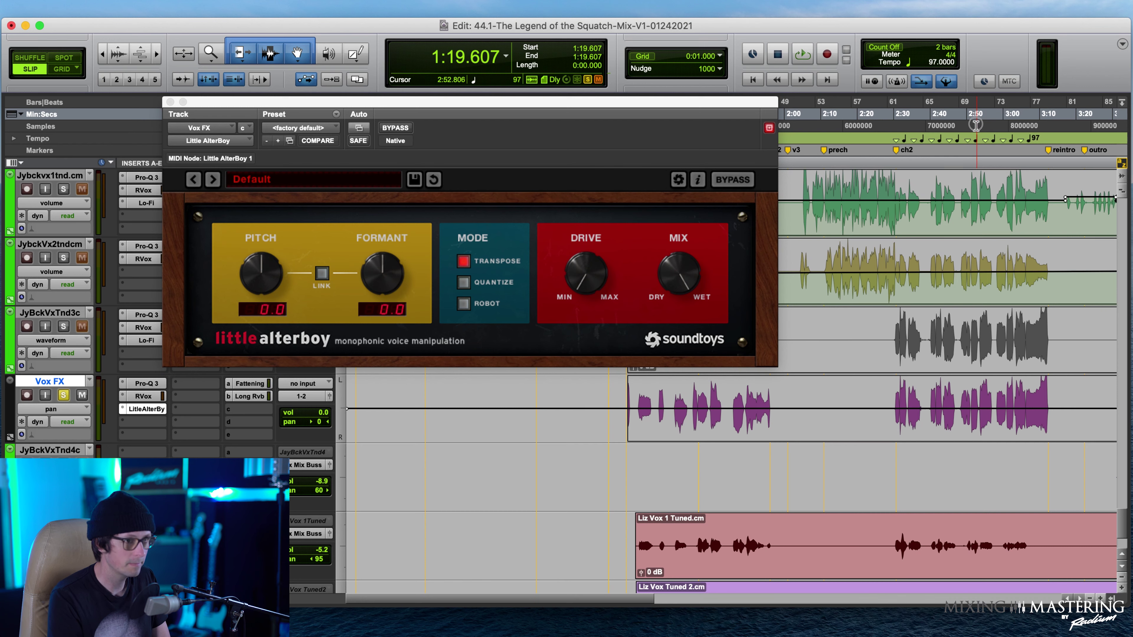
left_click(640, 404)
key("space")
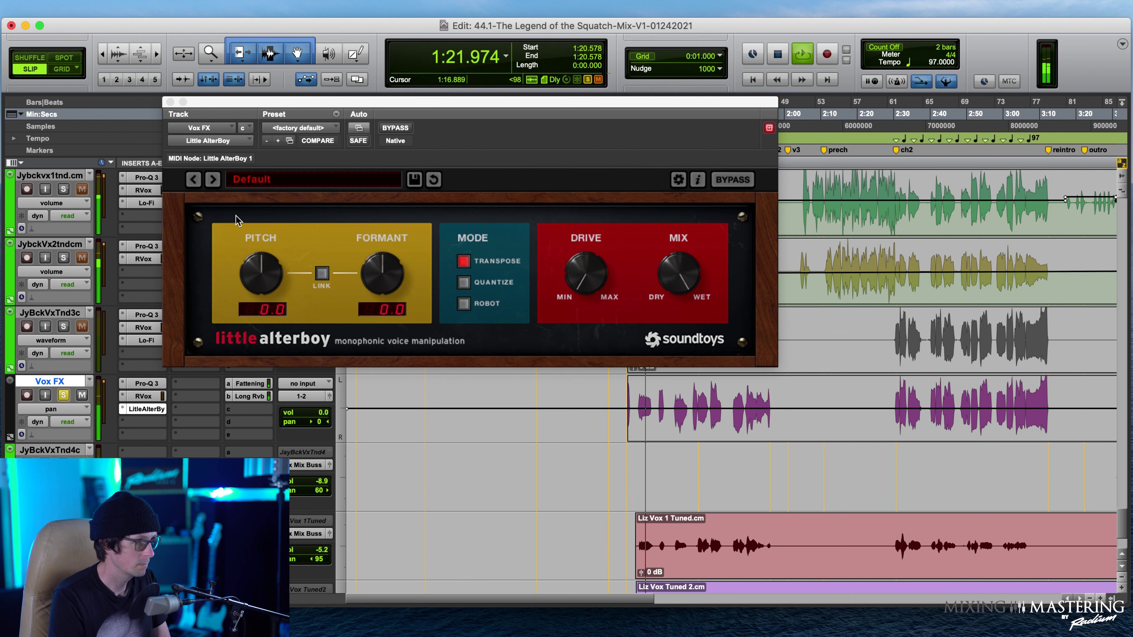
key("space")
key("space")
mouse_move(379, 263)
left_mouse_down()
mouse_move(381, 281)
mouse_move(391, 263)
left_mouse_up()
key("space")
key("space")
key("space")
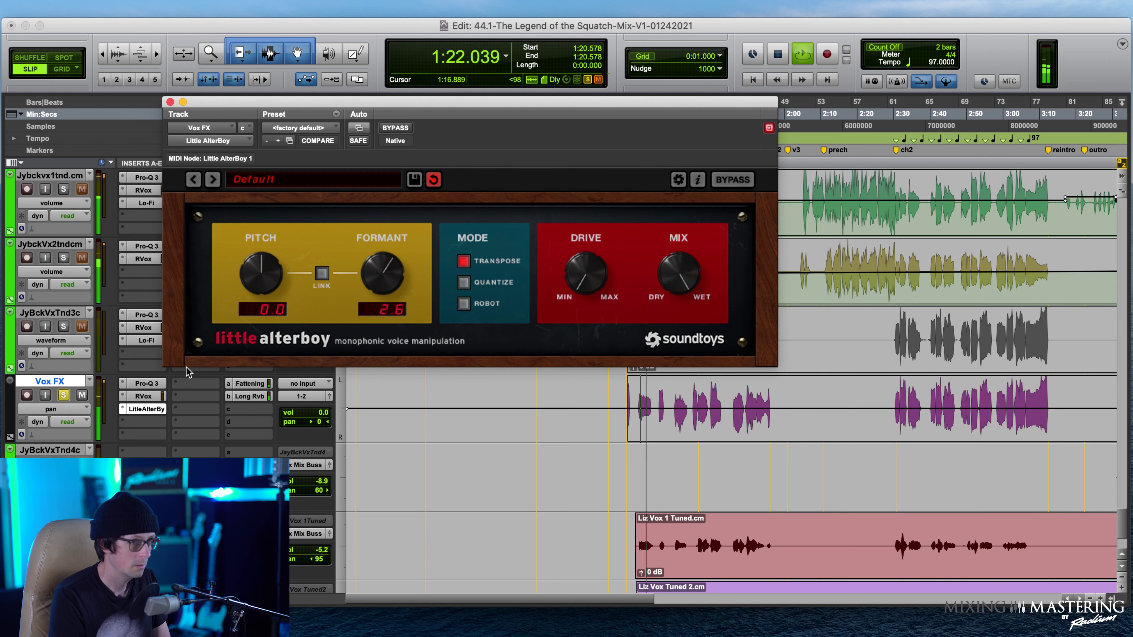
key("space")
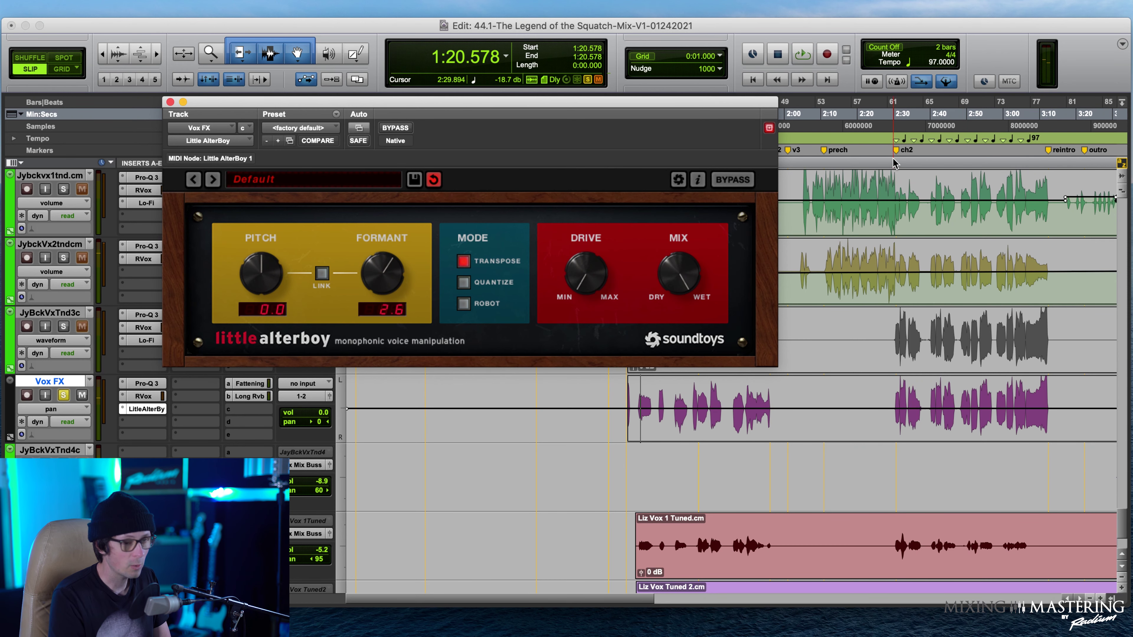
Step: Raise the low-cut frequency to just above 100 Hz in the Vox FX track's Pro-Q 3
left_click(145, 384)
left_click(339, 308)
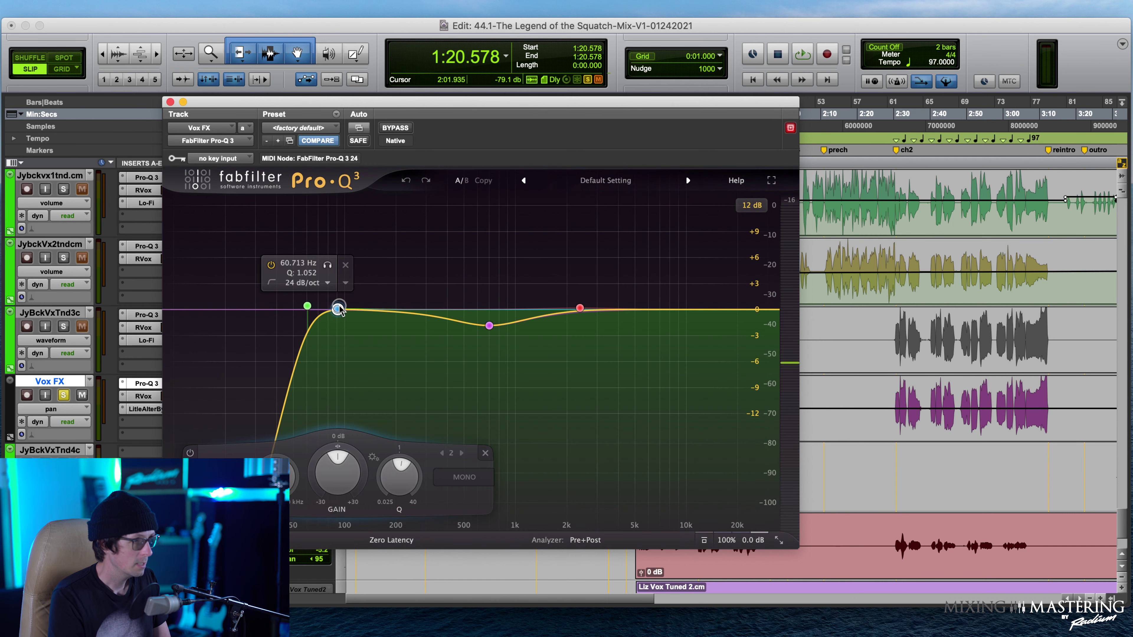
left_click_drag(308, 306, 361, 308)
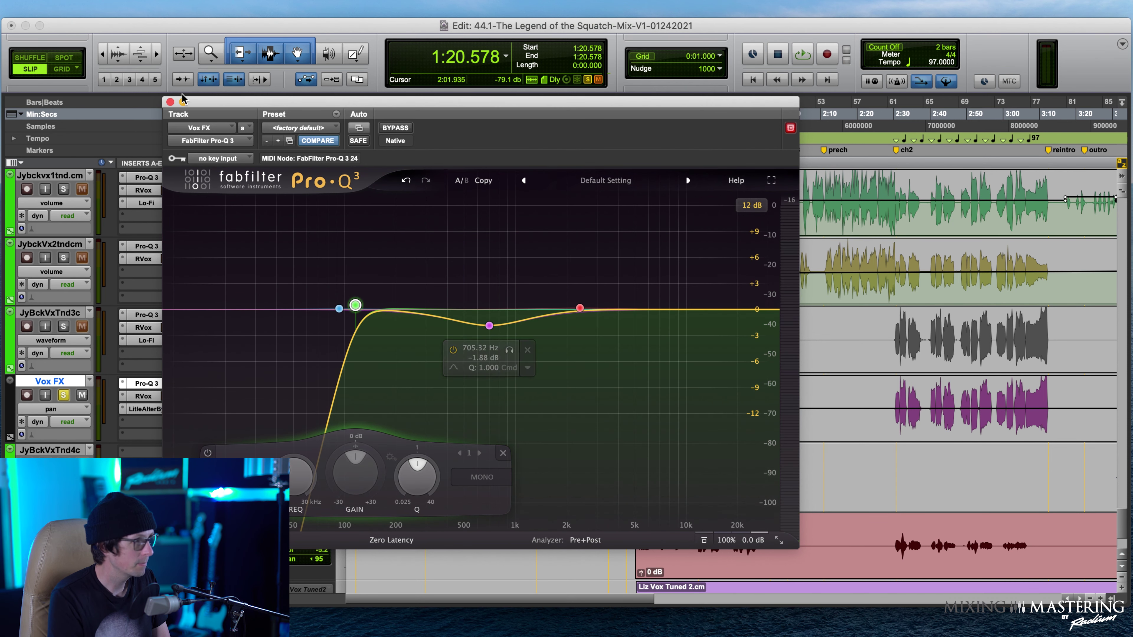
left_click(169, 101)
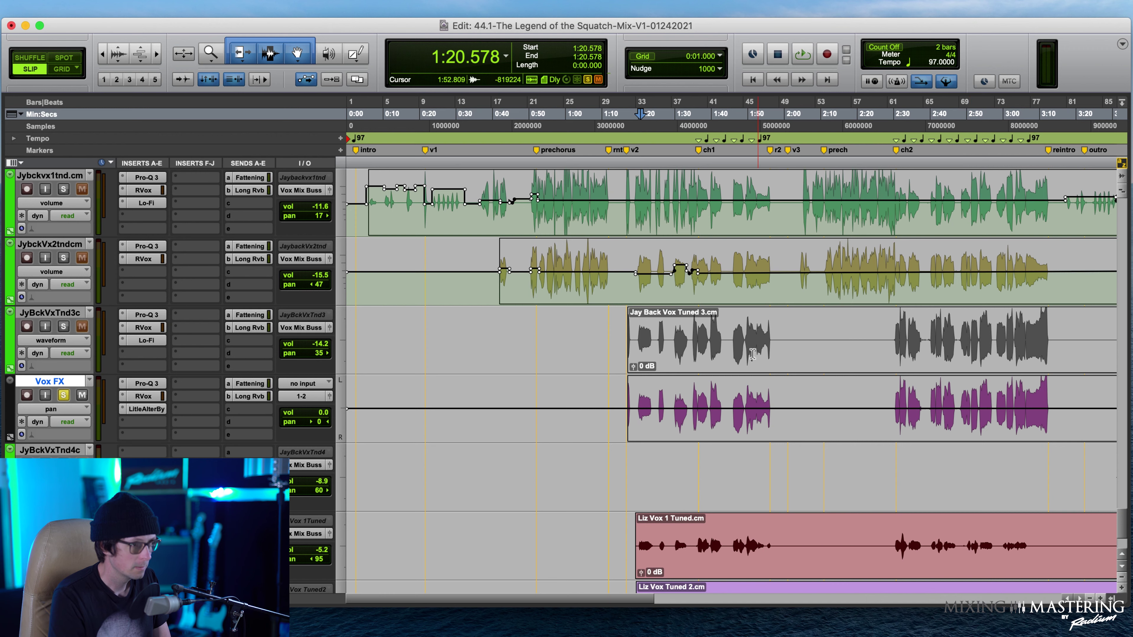
Step: Audition the Vox FX track from its first phrase, try a lower pitch in Little AlterBoy, and set the pitch to 12.0
left_click(641, 398)
key("space")
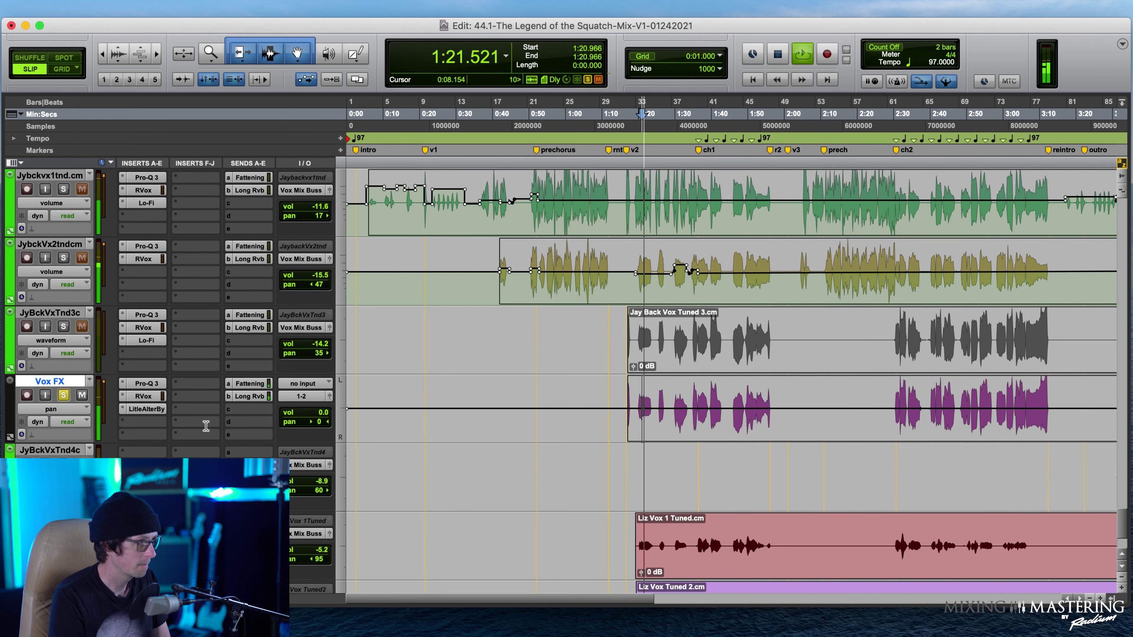
key("space")
key("space")
left_click(146, 408)
left_click_drag(258, 273, 245, 355)
key("space")
key("space")
left_click_drag(251, 275, 267, 185)
key("space")
key("space")
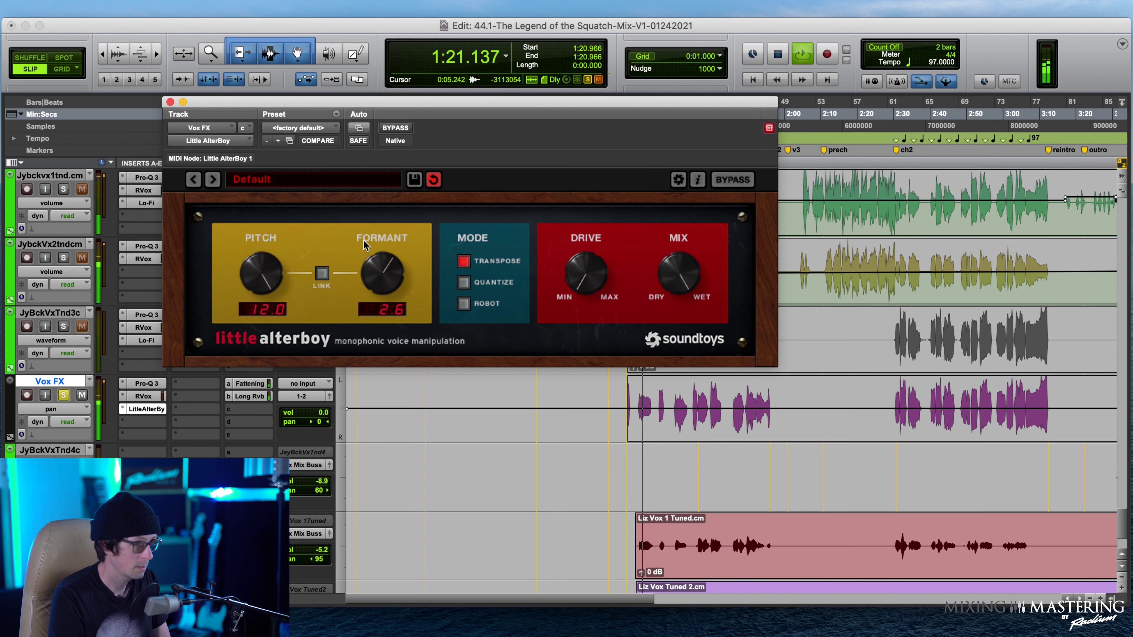
Step: Adjust Little AlterBoy during playback, with mix and drive at roughly halfway and the formant at 1.9
left_click_drag(663, 289, 665, 360)
key("space")
key("space")
left_click_drag(586, 273, 591, 211)
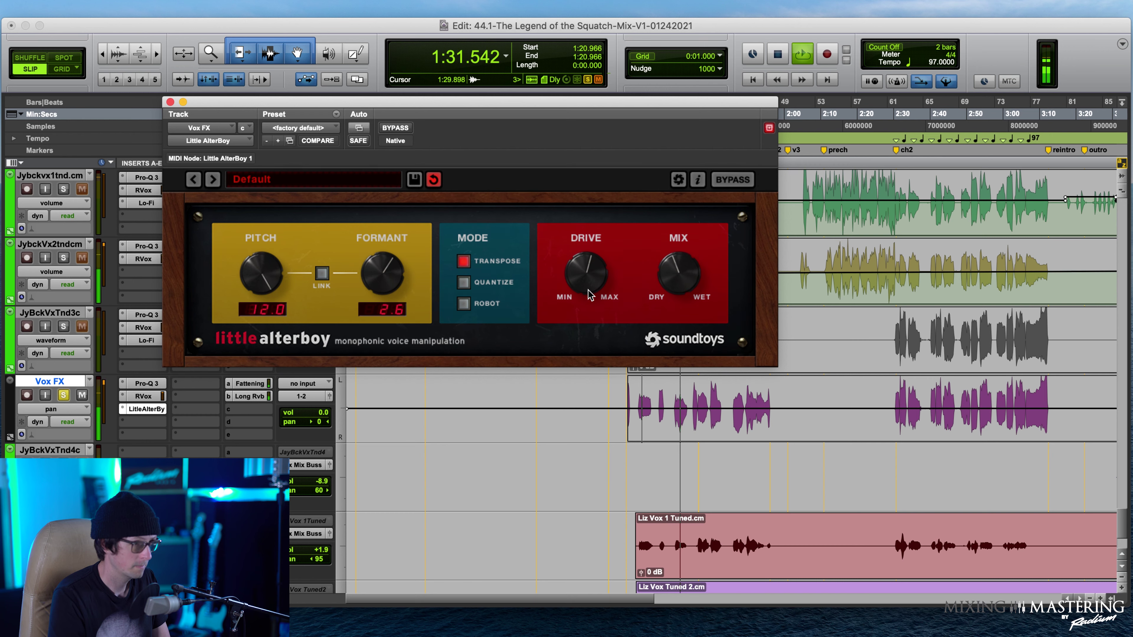
left_click_drag(585, 273, 582, 281)
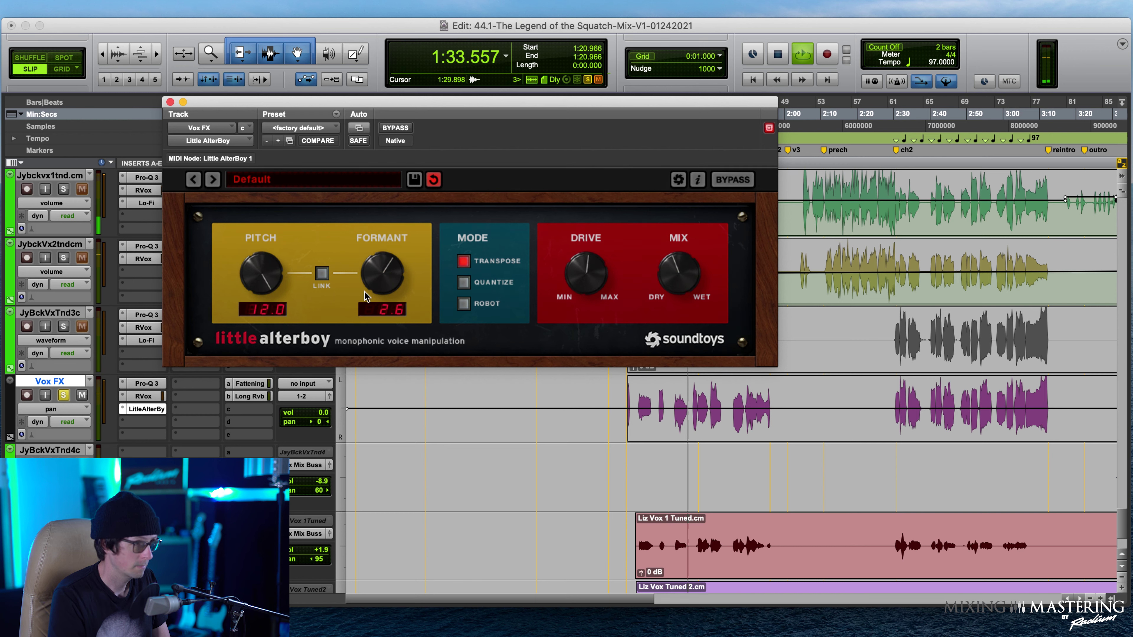
mouse_move(386, 279)
left_mouse_down()
mouse_move(388, 266)
mouse_move(384, 286)
left_mouse_up()
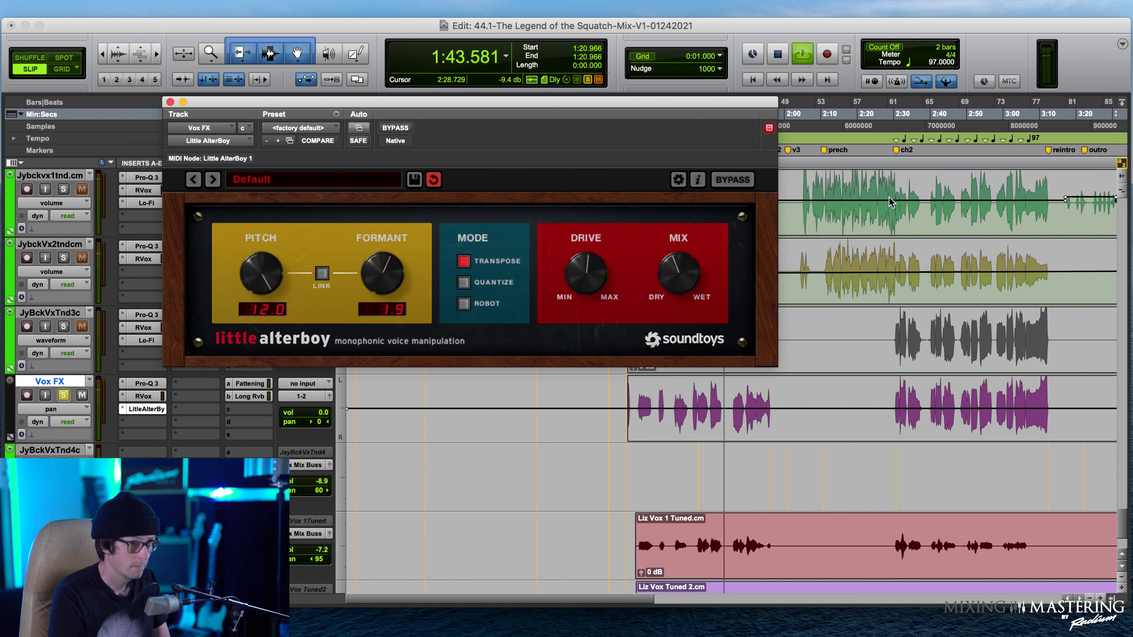
key("space")
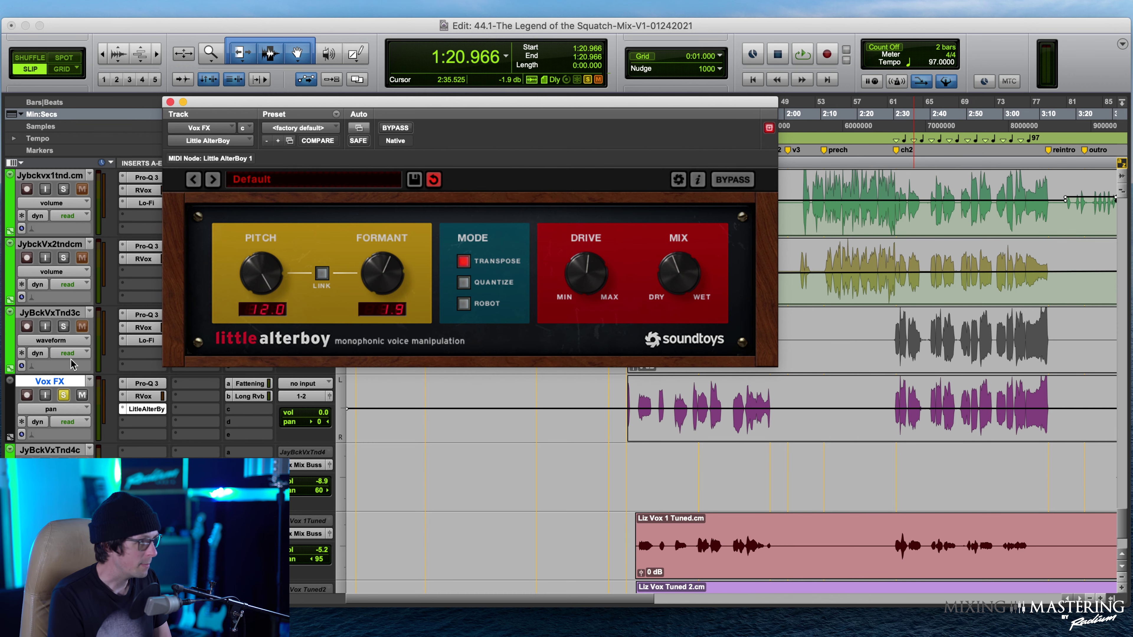
Step: Insert ValhallaShimmer (mono/stereo) after Little AlterBoy on the Vox FX track and move its window lower over the tracks
left_click(123, 421)
mouse_move(170, 426)
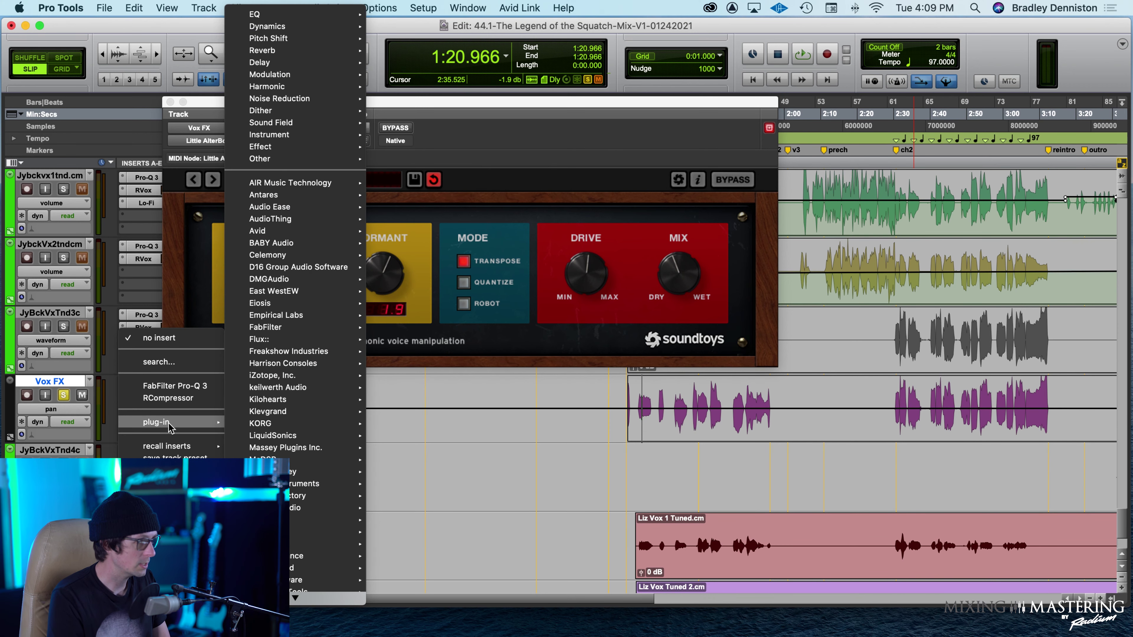
scroll(312, 536, "down", 5)
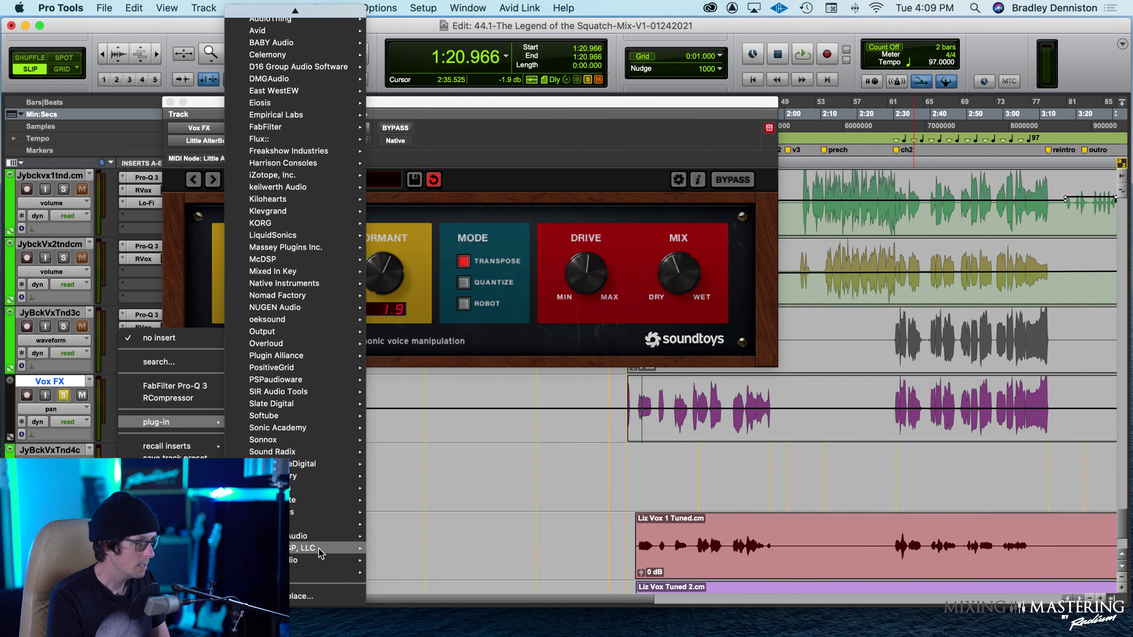
mouse_move(314, 539)
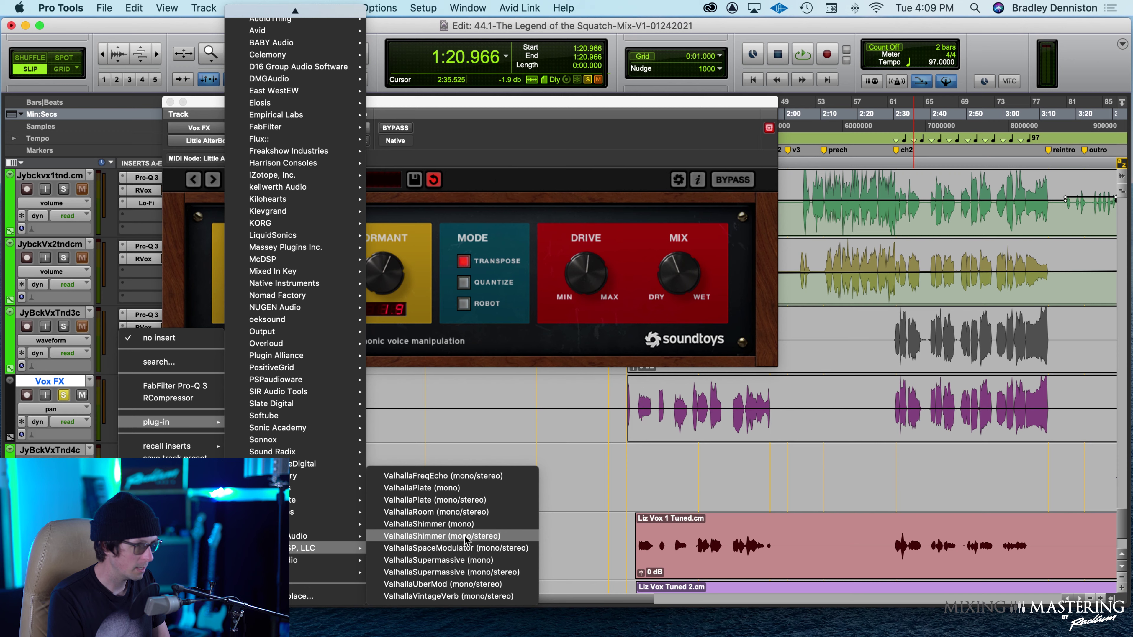
left_click(465, 539)
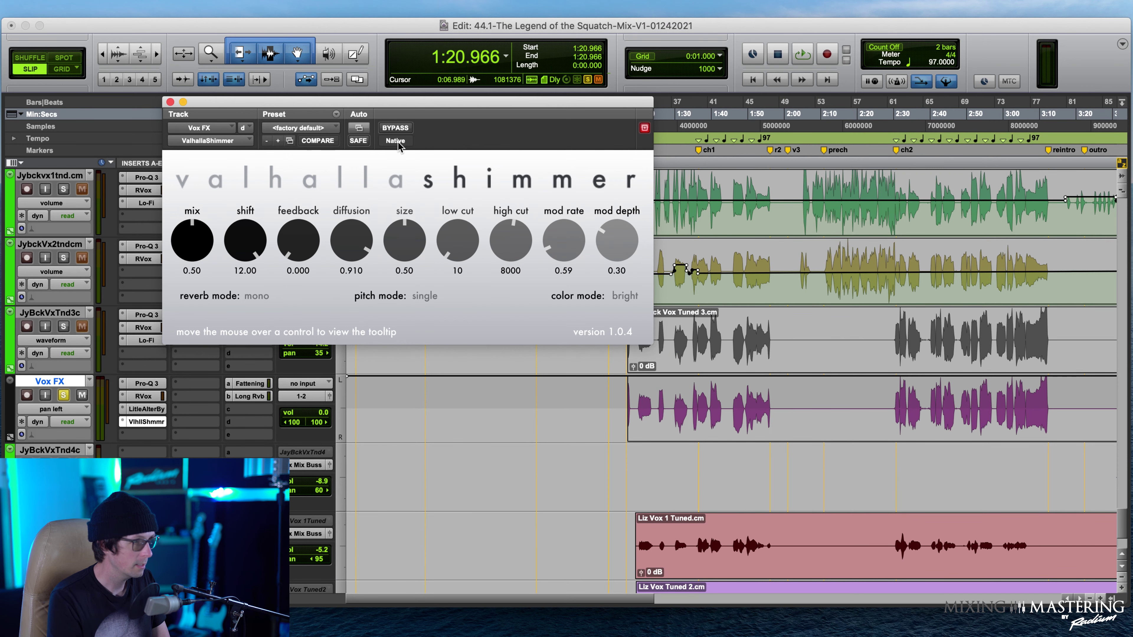
left_click_drag(413, 104, 512, 247)
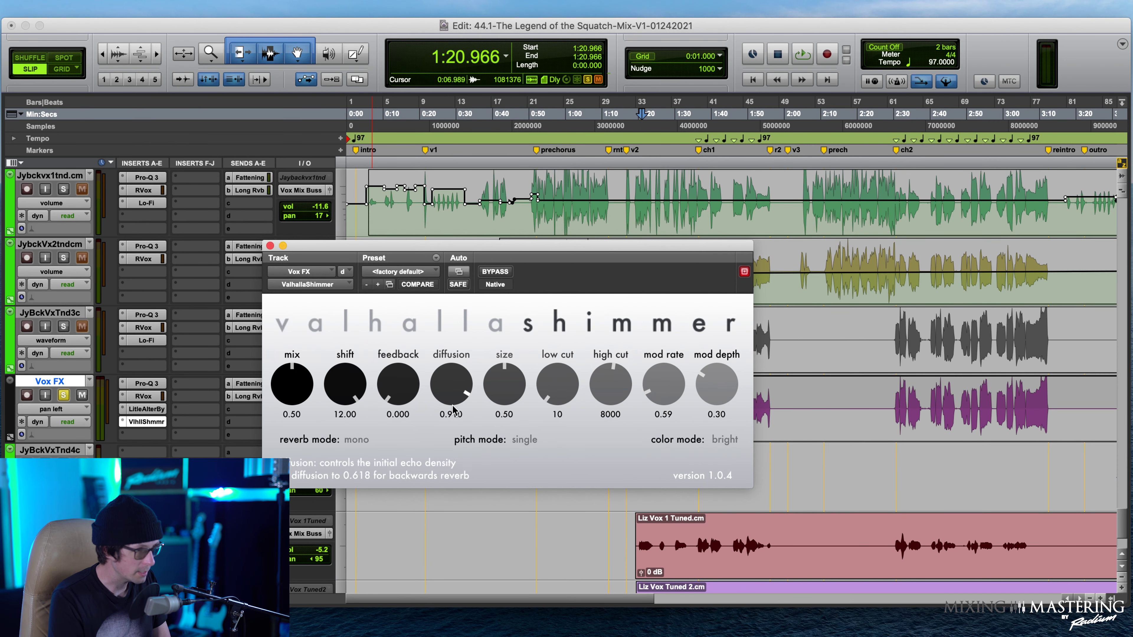
Step: Set ValhallaShimmer's pitch mode to dual, reverb mode to mediumStereo and color mode to bright
left_click(526, 442)
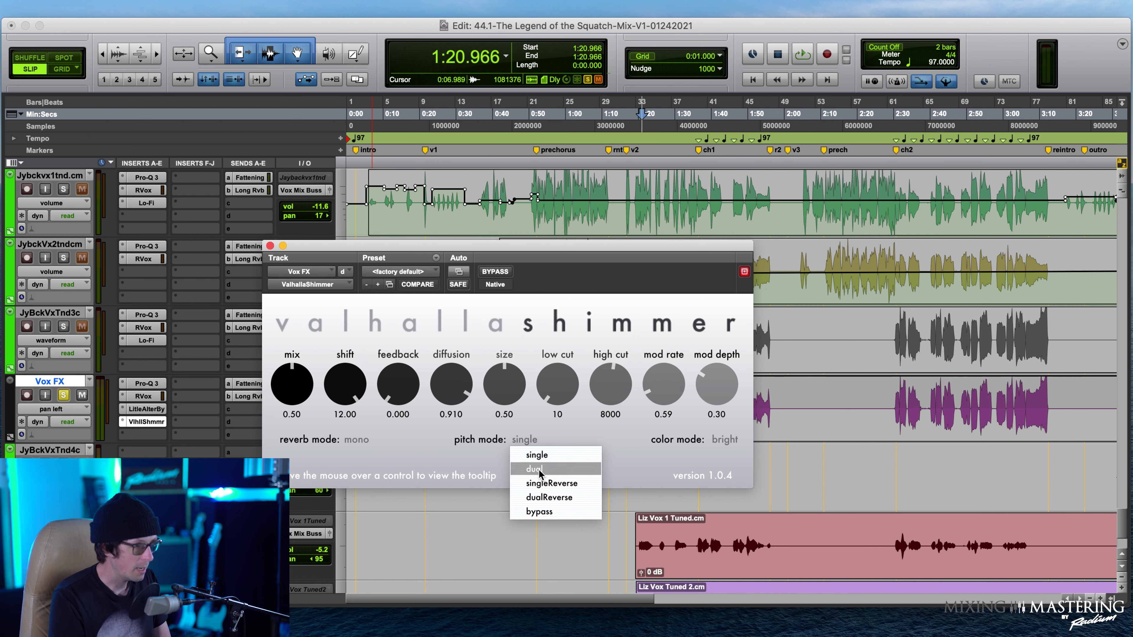
left_click(549, 470)
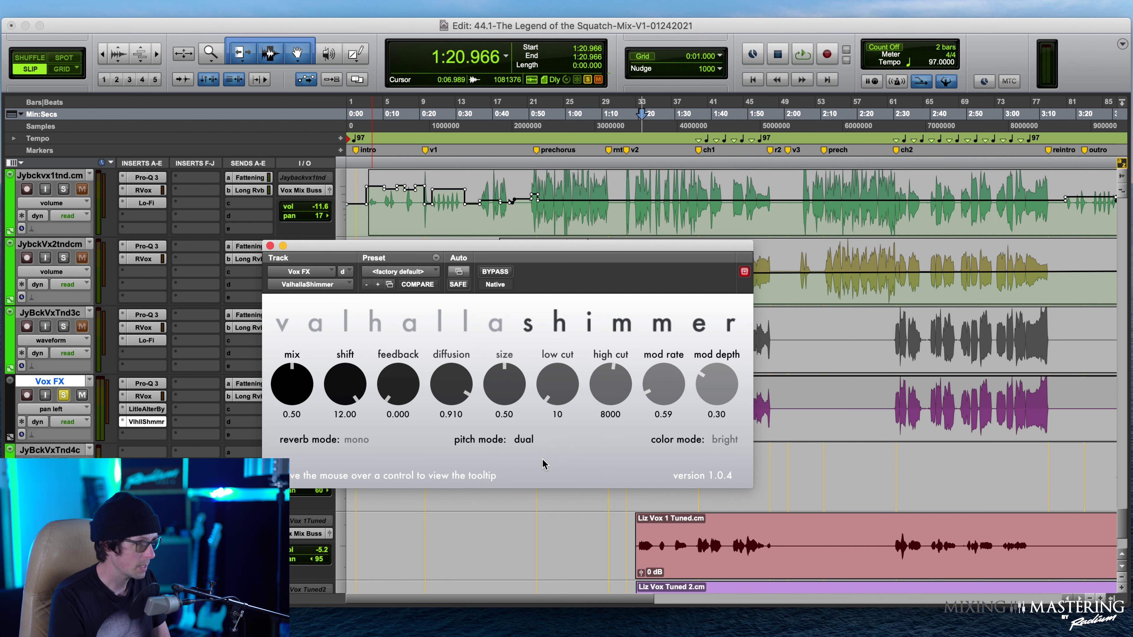
left_click(364, 439)
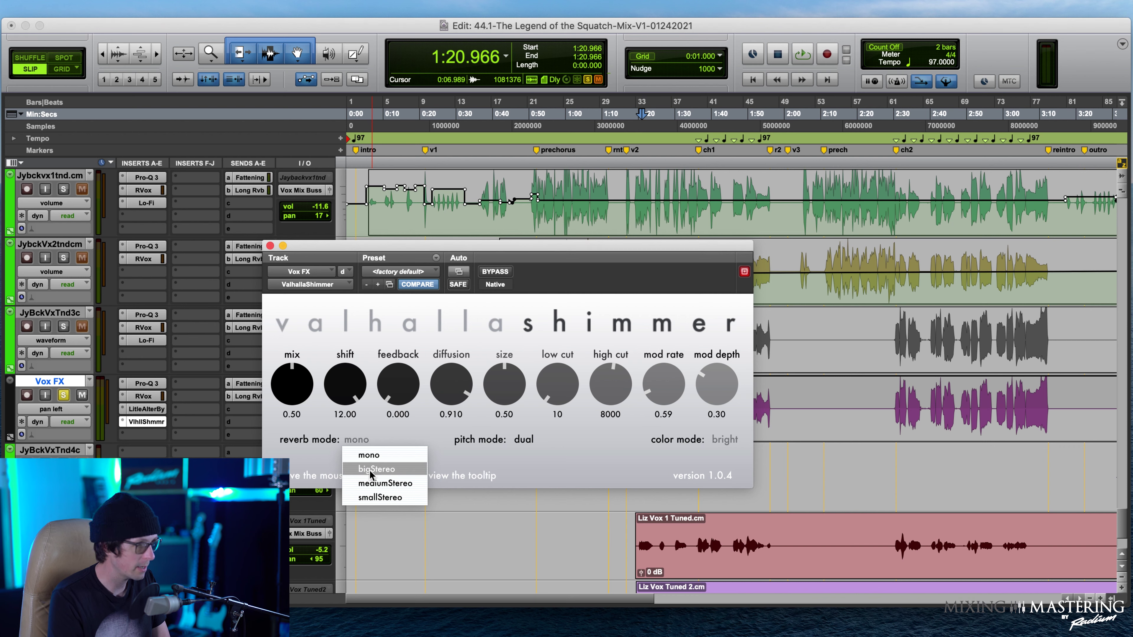
left_click(371, 485)
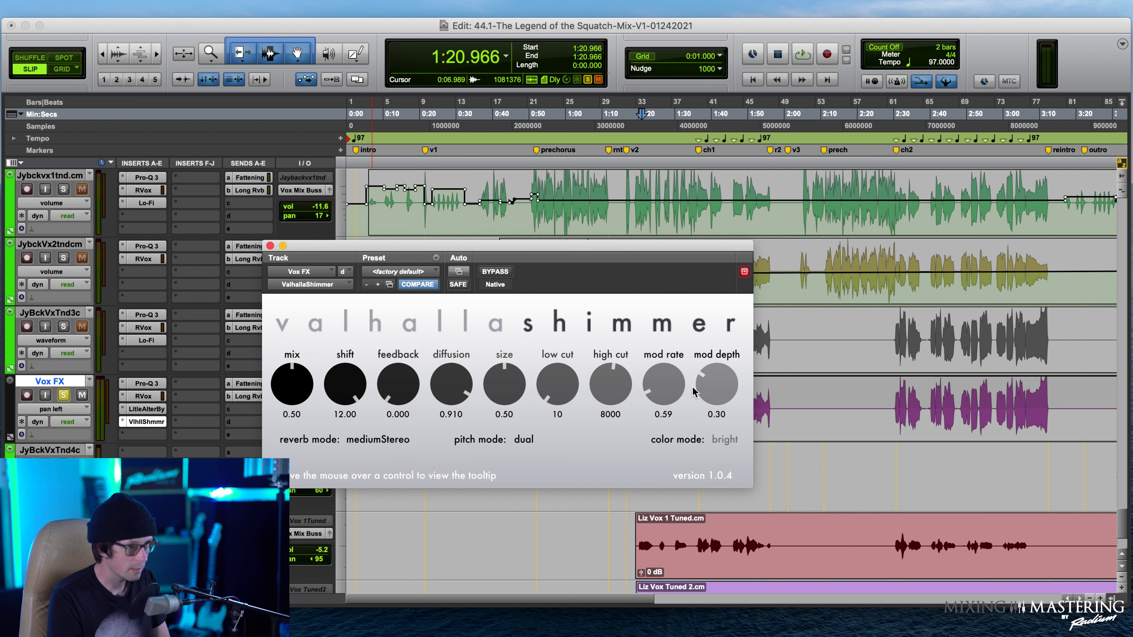
left_click(724, 439)
left_click(719, 453)
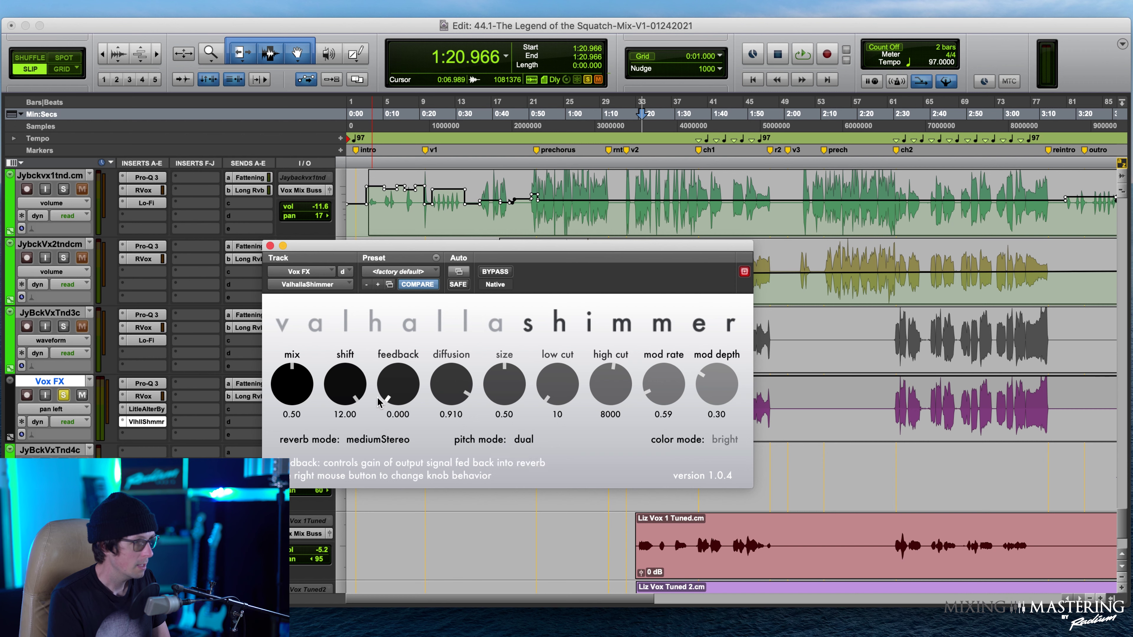
Step: Set ValhallaShimmer's mix to 0.09, low cut to 190 and high cut to 5020, with the size at 0.51
left_click_drag(290, 388, 274, 442)
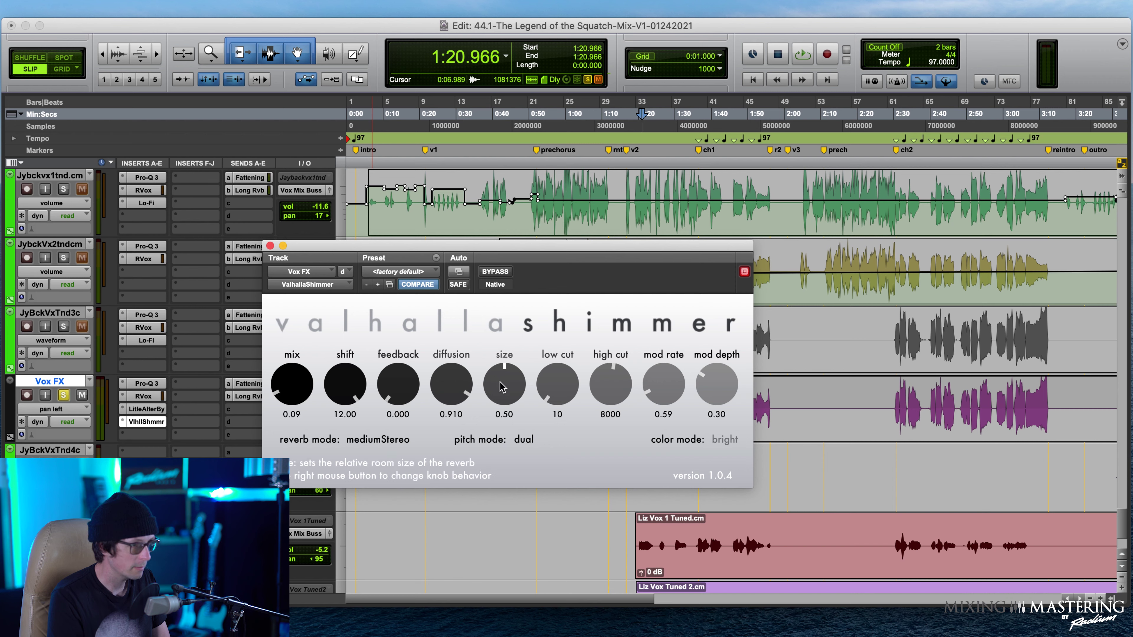
left_click_drag(548, 379, 552, 369)
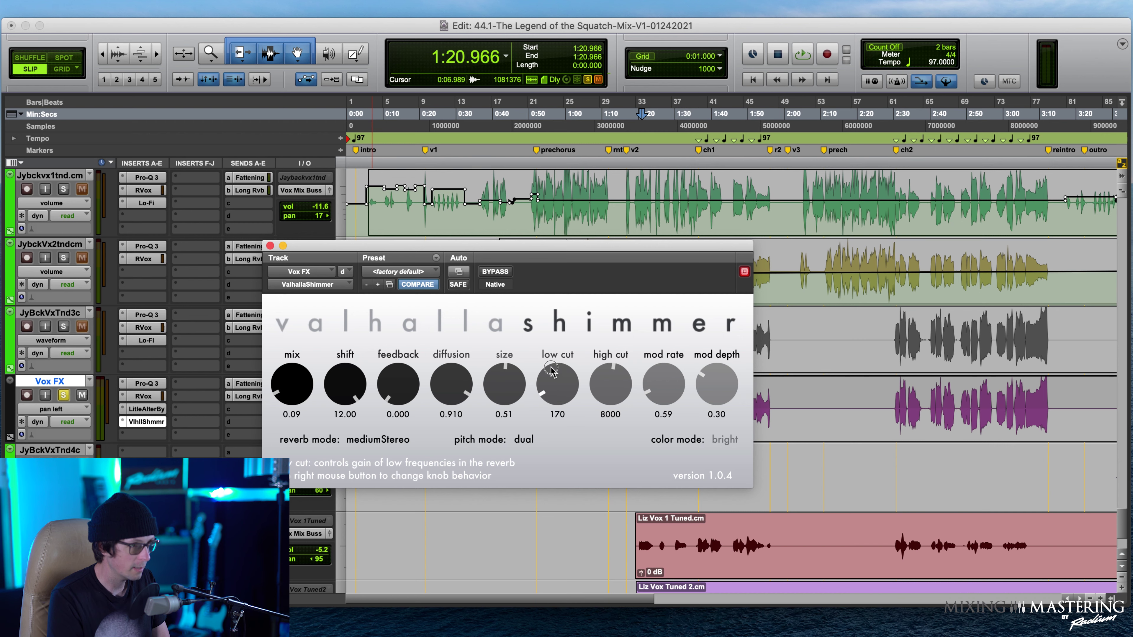
left_click_drag(615, 377, 615, 408)
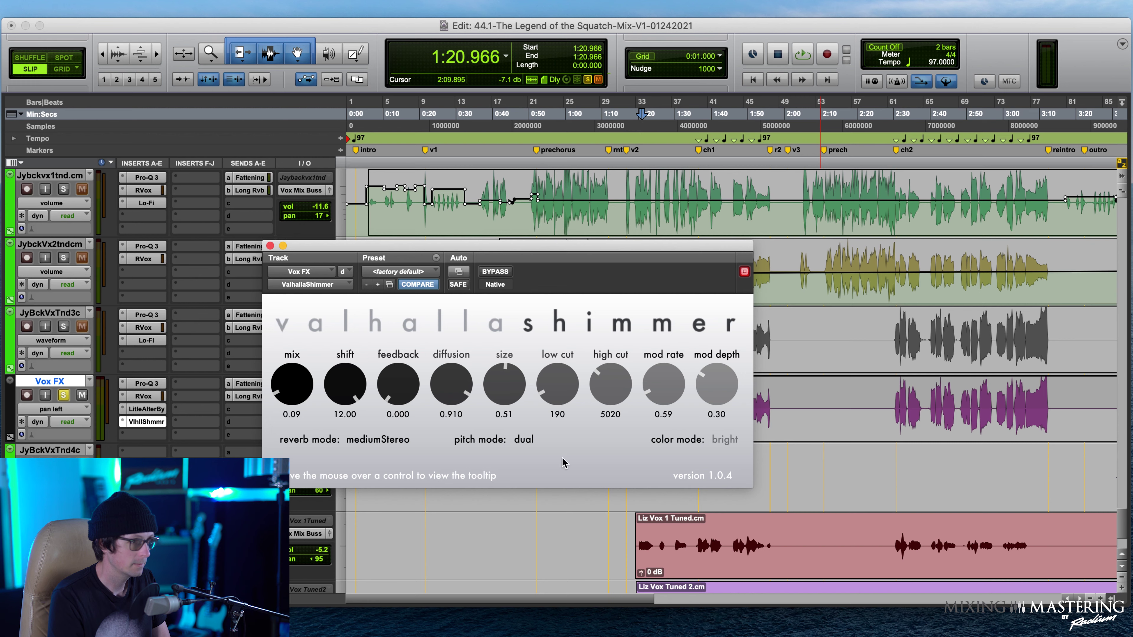
Step: Play the Vox FX track from about 1:46 with the plug-in window moved clear, and raise ValhallaShimmer's mix to 0.19
left_click_drag(333, 247, 88, 253)
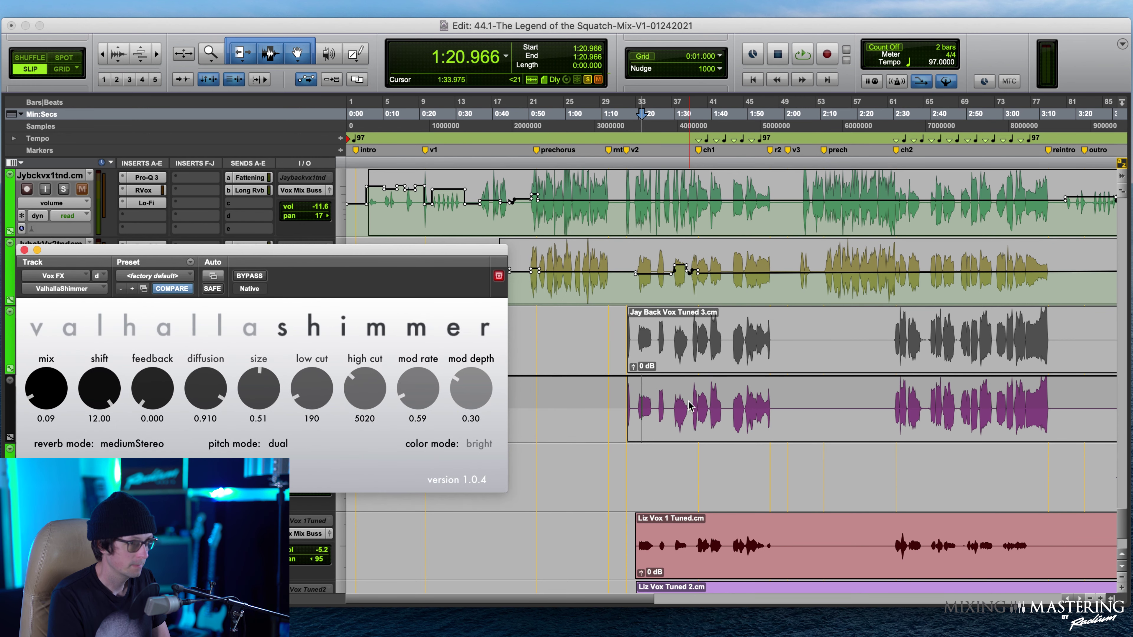
left_click(736, 406)
key("space")
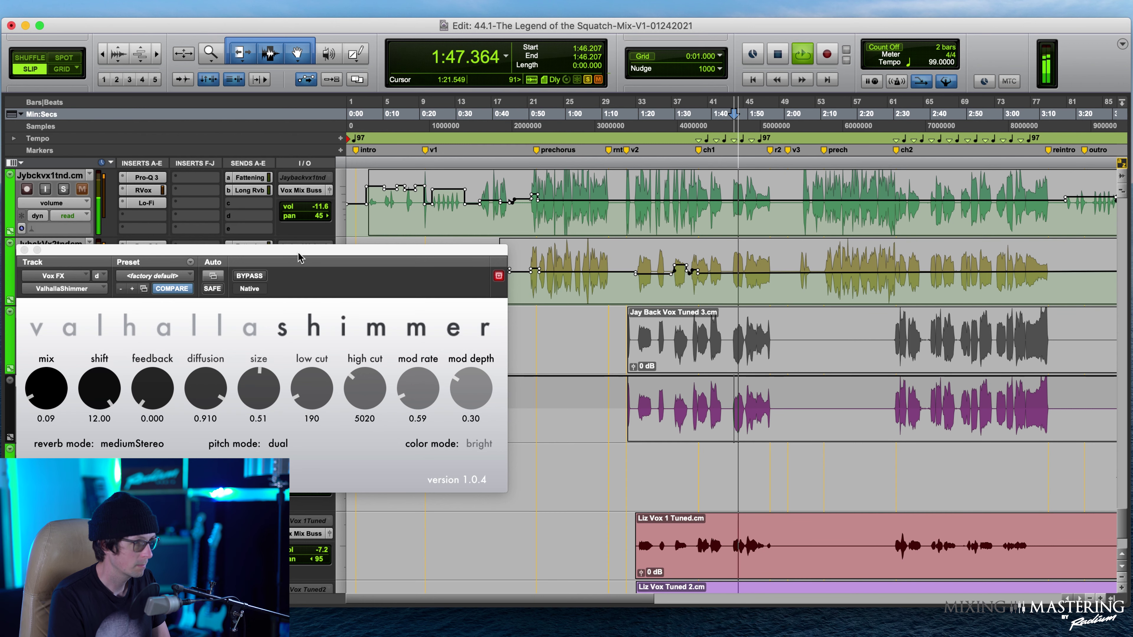
left_click_drag(298, 254, 519, 211)
left_click_drag(256, 345, 307, 333)
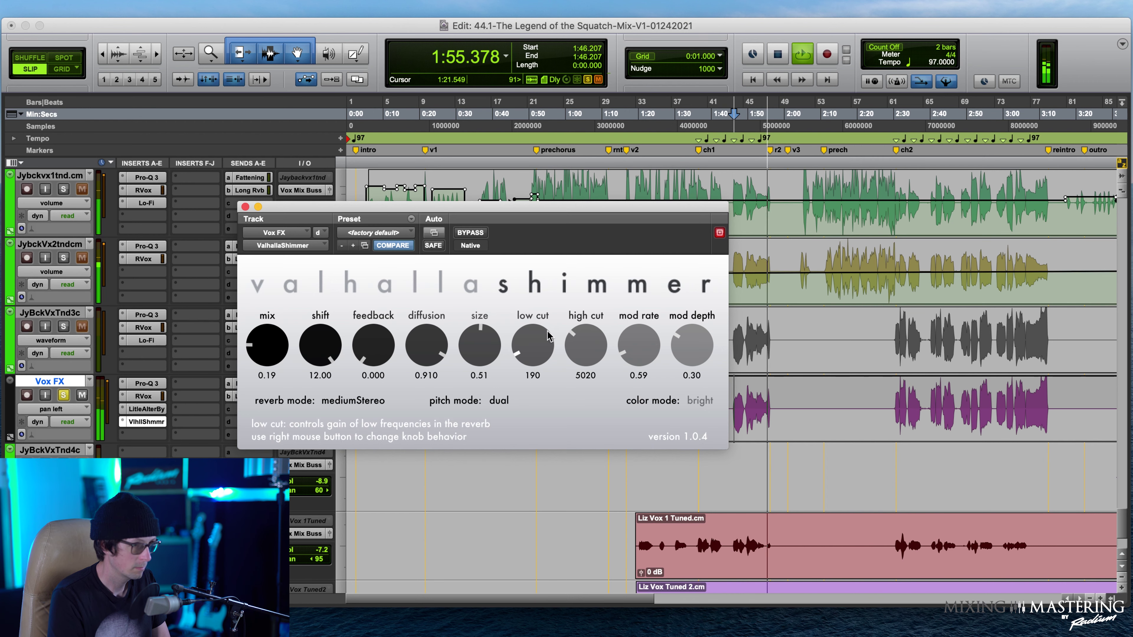
Step: Replay the phrase from 1:46 and reduce ValhallaShimmer's size to 0.16
key("space")
key("space")
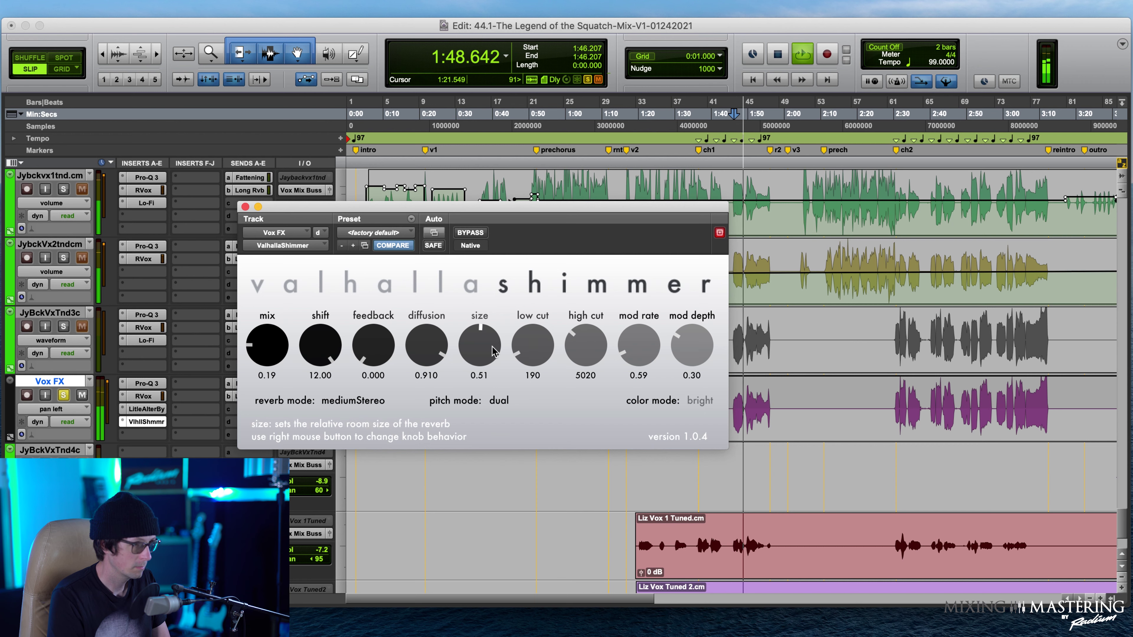
left_click_drag(492, 351, 488, 410)
key("space")
key("space")
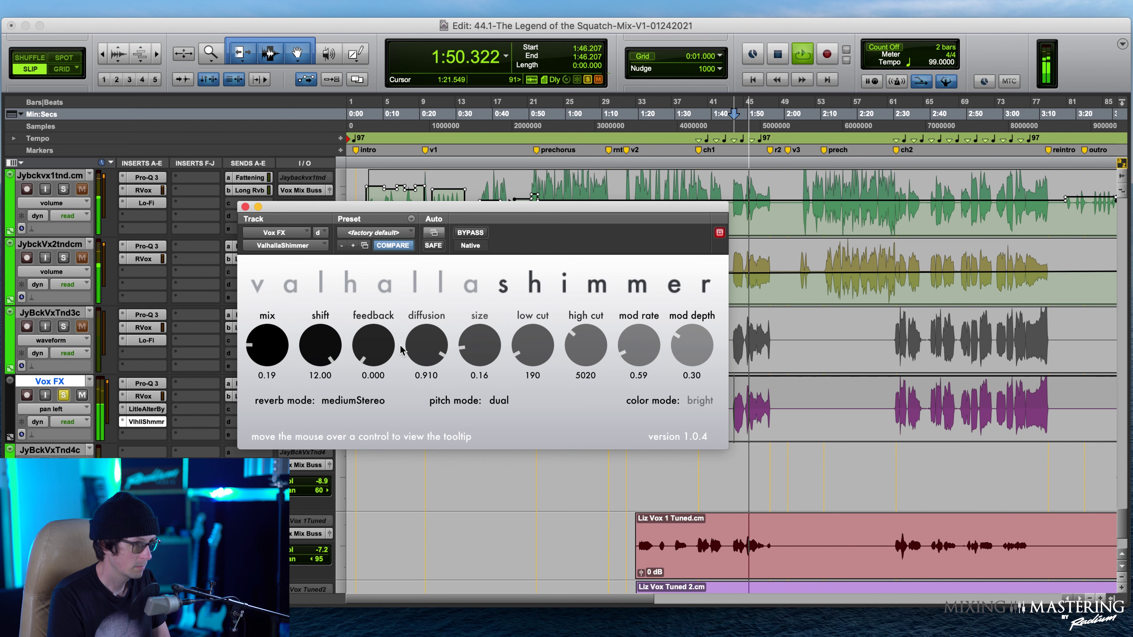
Step: Set ValhallaShimmer's feedback to 0.104, high cut to 4250 and low cut to 160 while replaying the phrase
left_click_drag(374, 353, 382, 250)
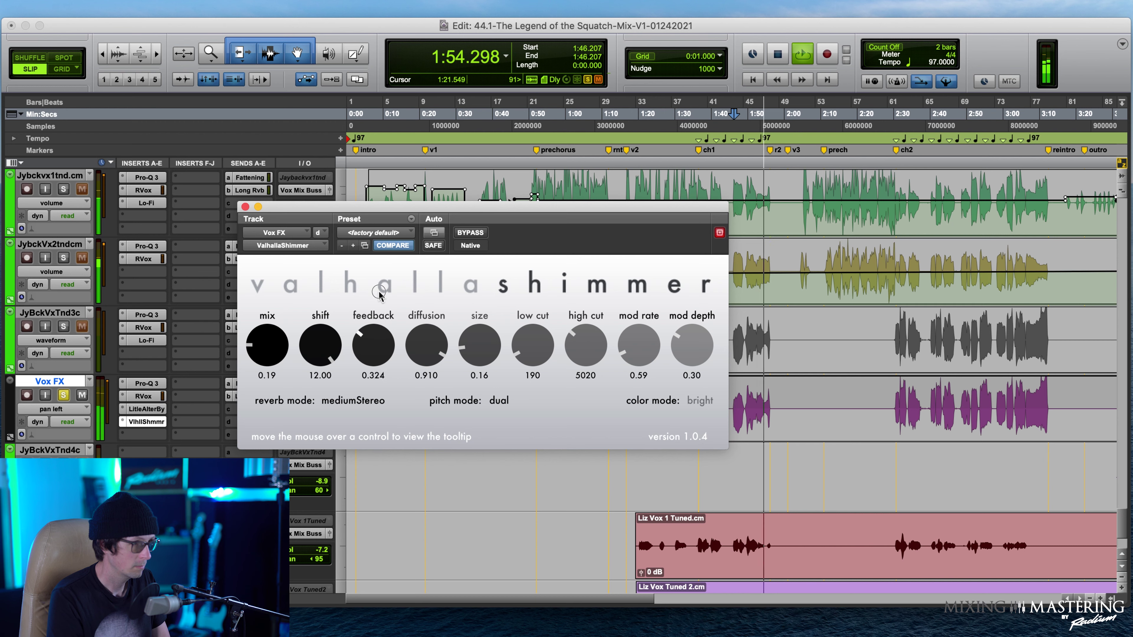
left_click_drag(376, 319, 375, 331)
key("space")
key("space")
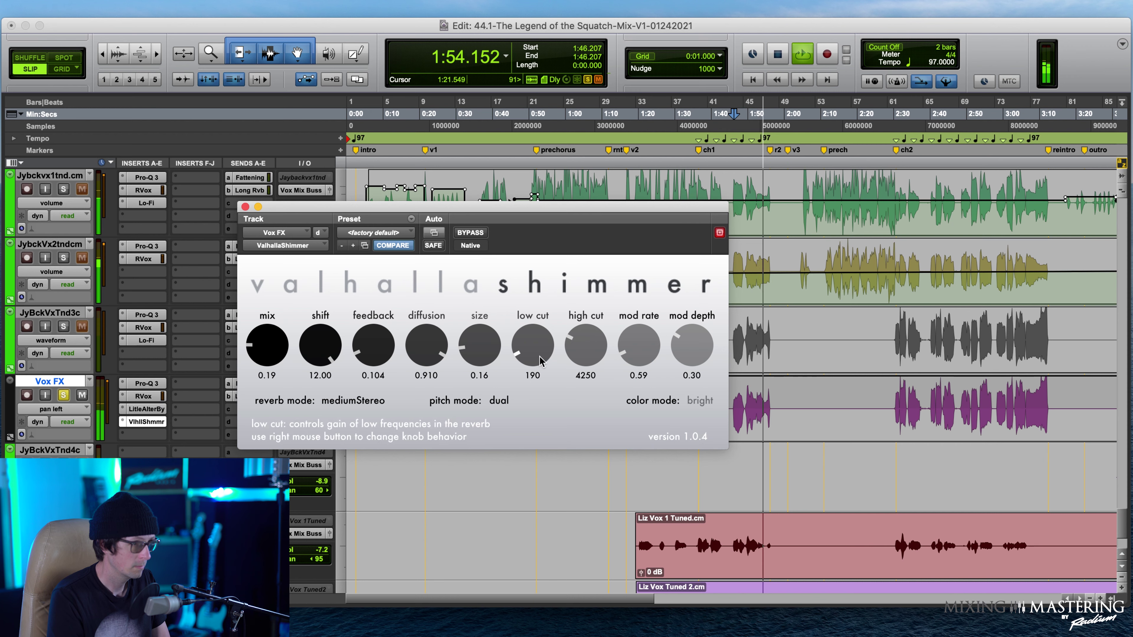
key("space")
key("space")
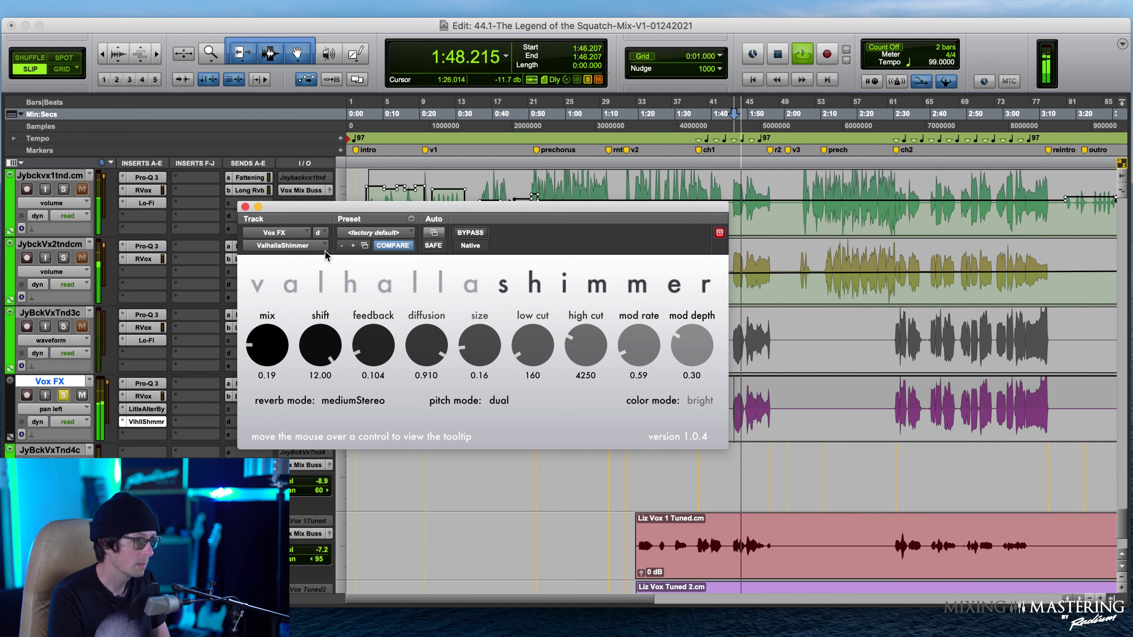
Step: Change ValhallaShimmer's reverb mode to bigStereo and raise the mix to 0.38 during playback
key("space")
left_click(350, 402)
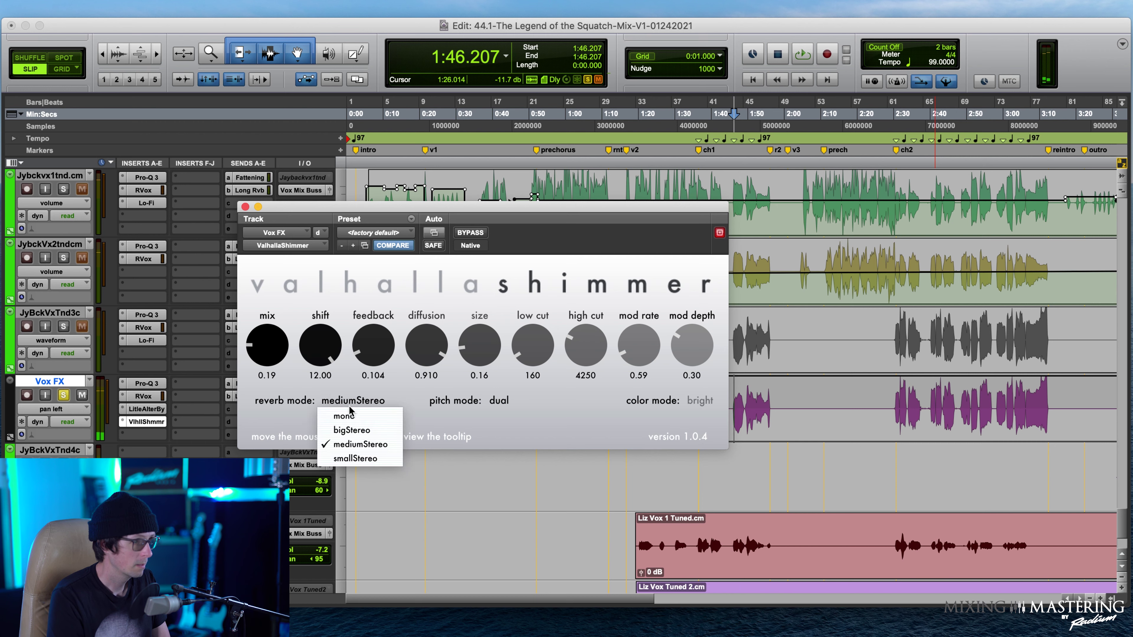
left_click(352, 429)
key("space")
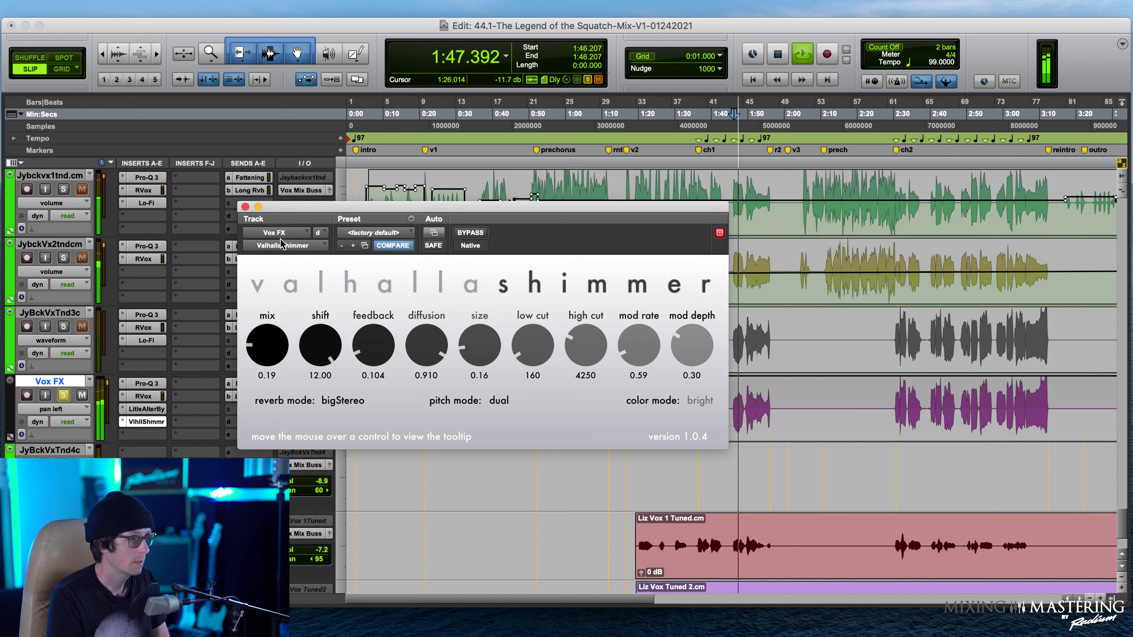
left_click_drag(264, 337, 260, 306)
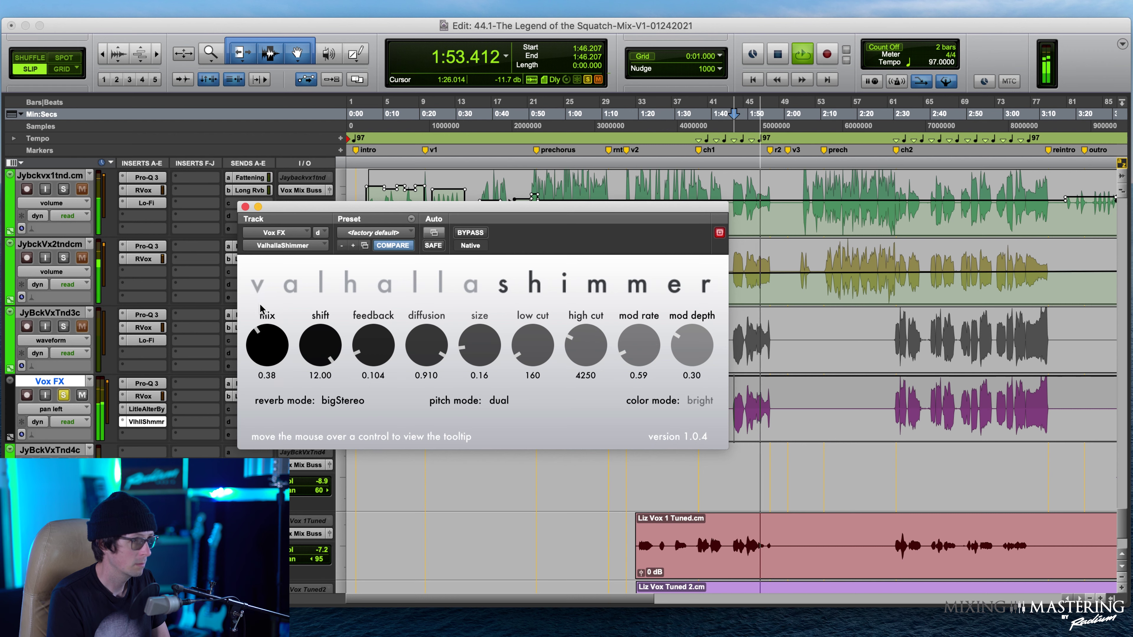
Step: Lower ValhallaShimmer's size slightly further and audition the Vox FX phrase around 1:46 repeatedly
key("space")
key("space")
left_click_drag(474, 344, 472, 357)
key("space")
key("space")
key("space")
key("space")
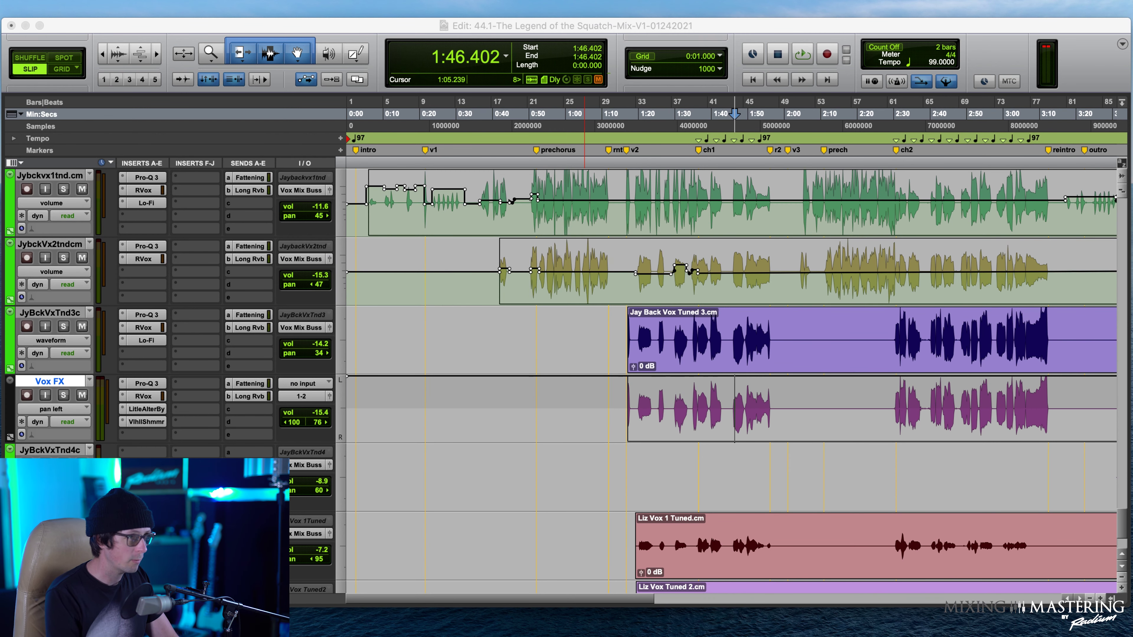
Step: Switch the Vox FX track's view to waveform in the Edit window
left_click(302, 20)
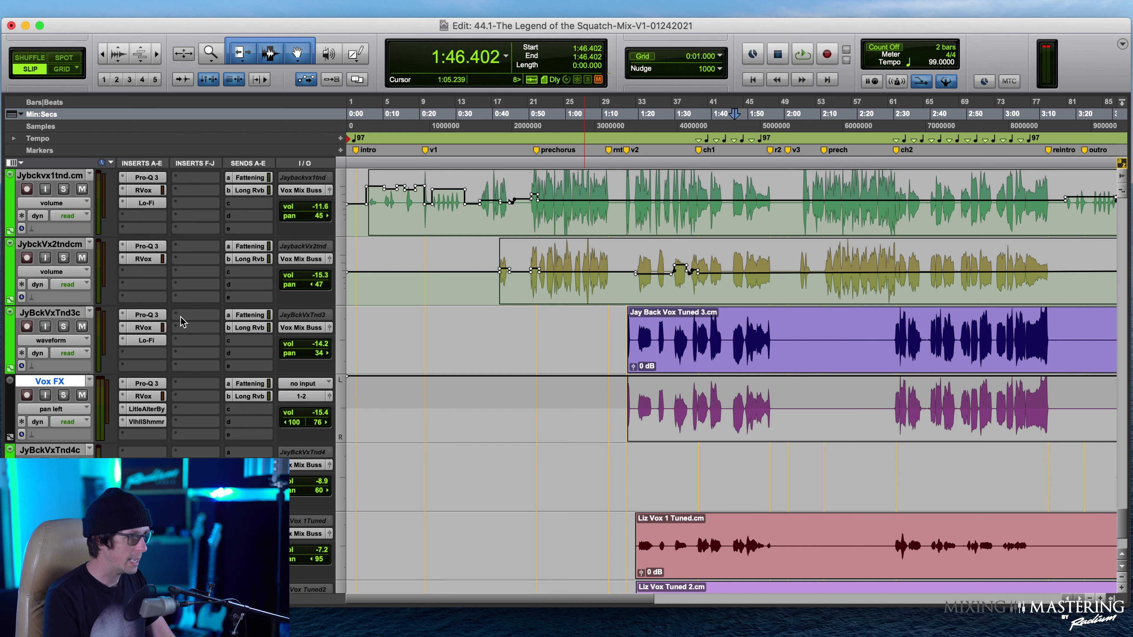
scroll(800, 395, "down", 1)
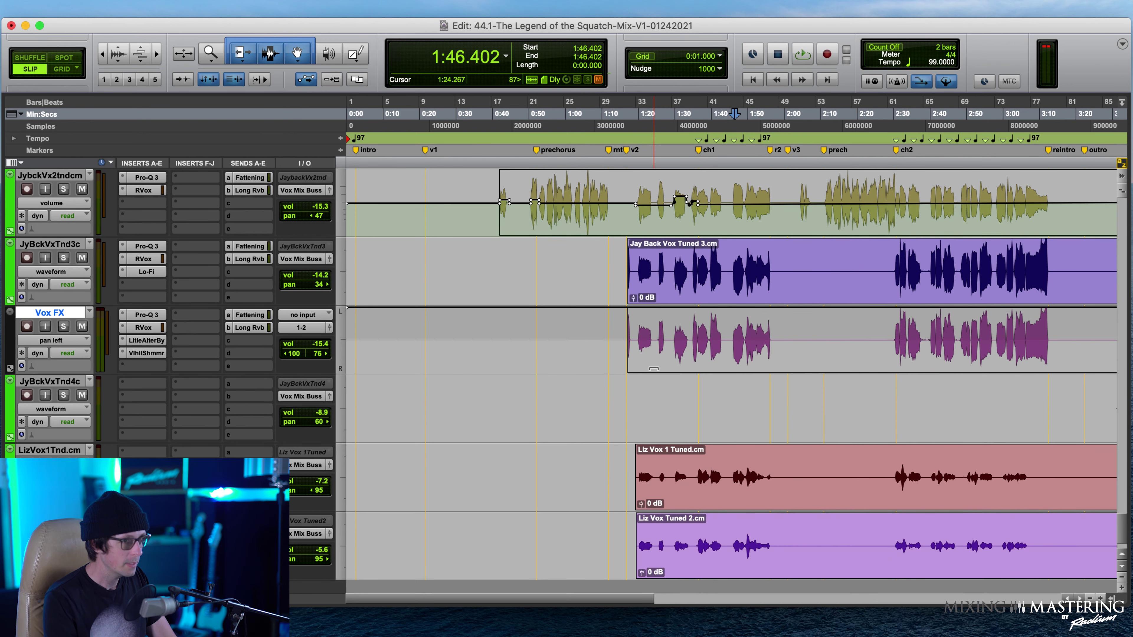
key("r")
key("r")
key("t")
key("t")
left_click(670, 273)
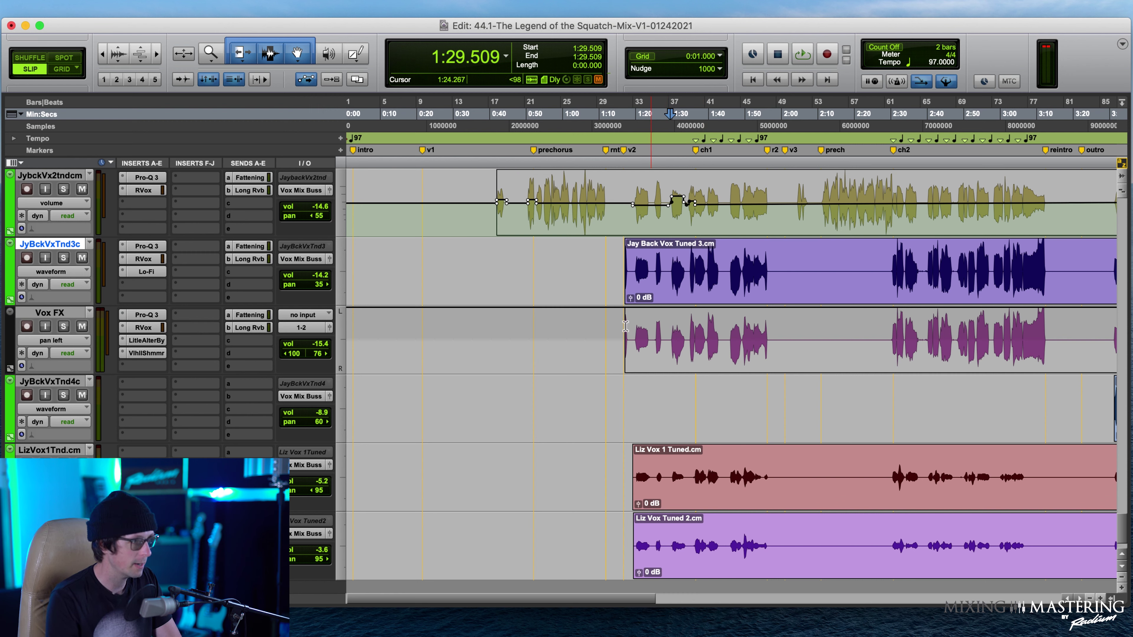
left_click(52, 341)
left_click(59, 307)
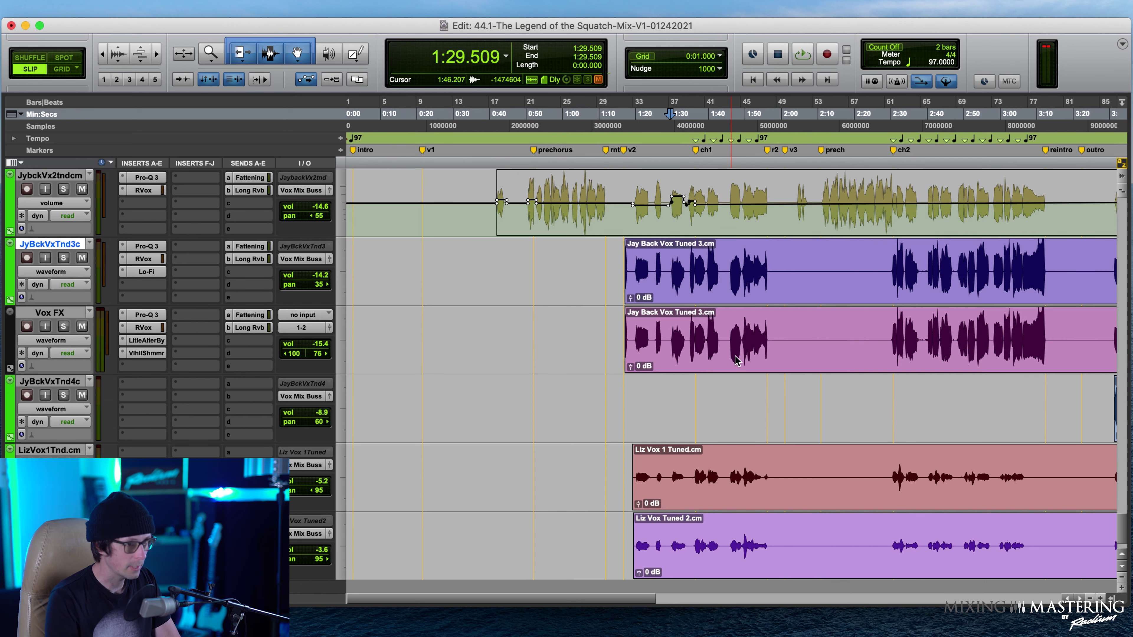
left_click(671, 334)
left_click_drag(630, 340, 639, 340)
key("super+z")
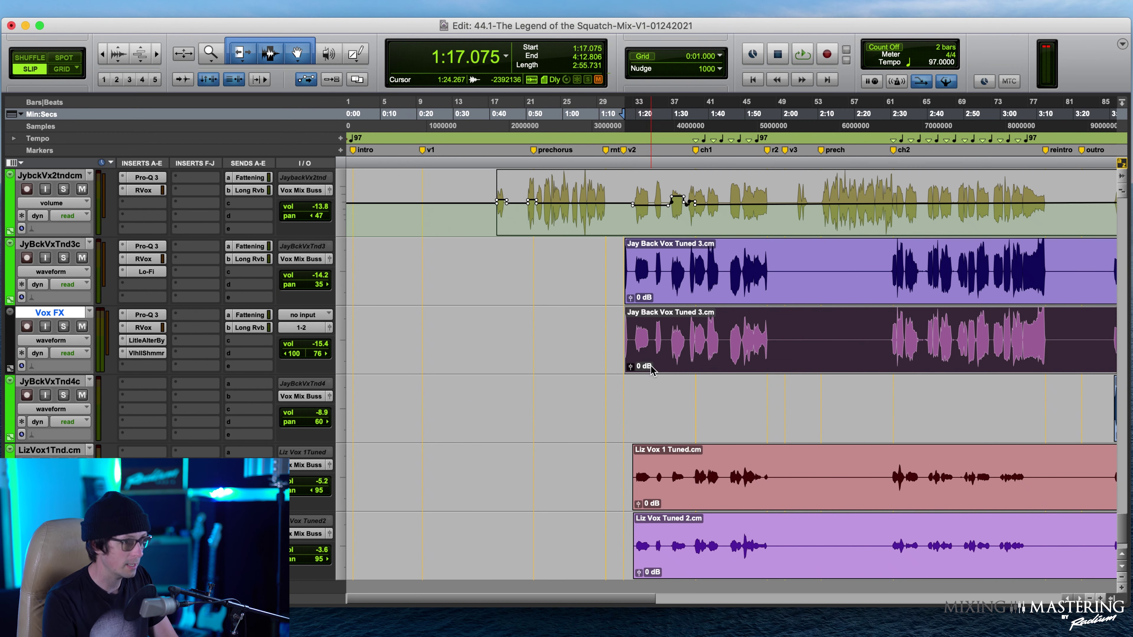
Step: Separate the Vox FX clip around the phrase from 1:19.704 to 1:24.073 and delete the piece before it
key("t")
key("t")
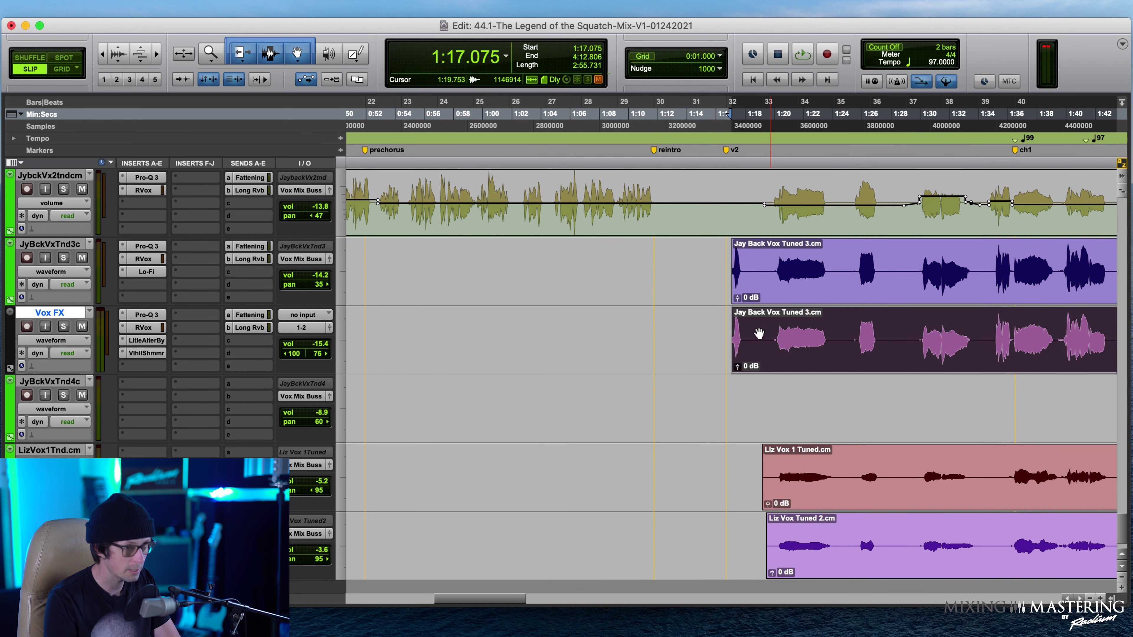
left_click_drag(770, 332, 832, 344)
key("b")
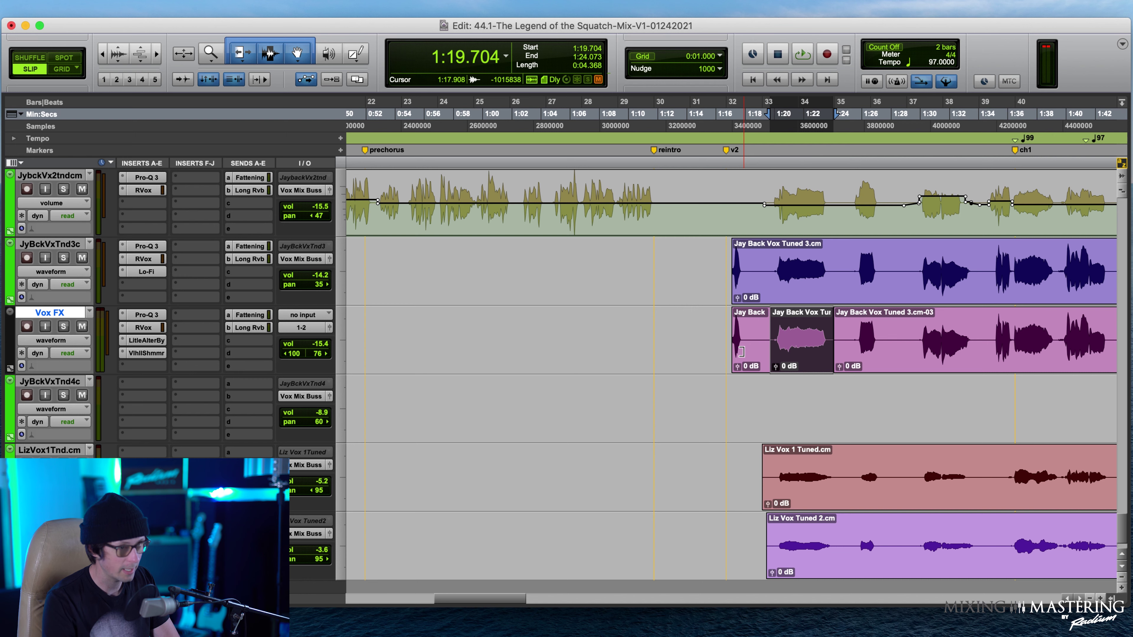
left_click(744, 357)
key("Delete")
Step: Delete the Vox FX audio between the first kept phrase and the phrase starting at about 1:30
left_click(851, 334)
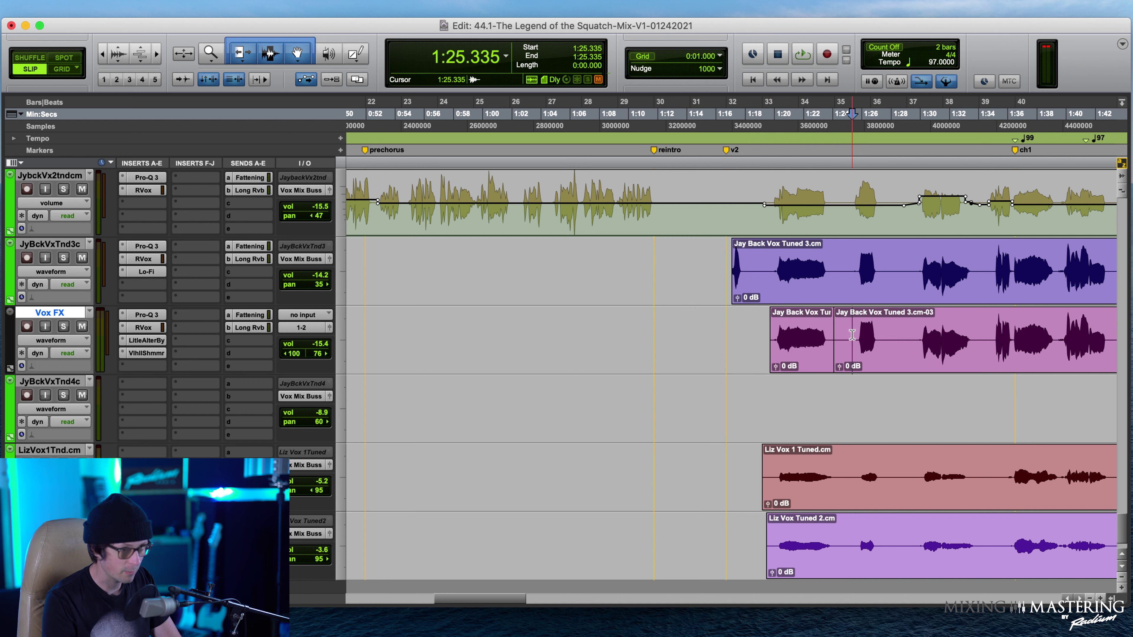
left_click_drag(922, 339, 830, 366)
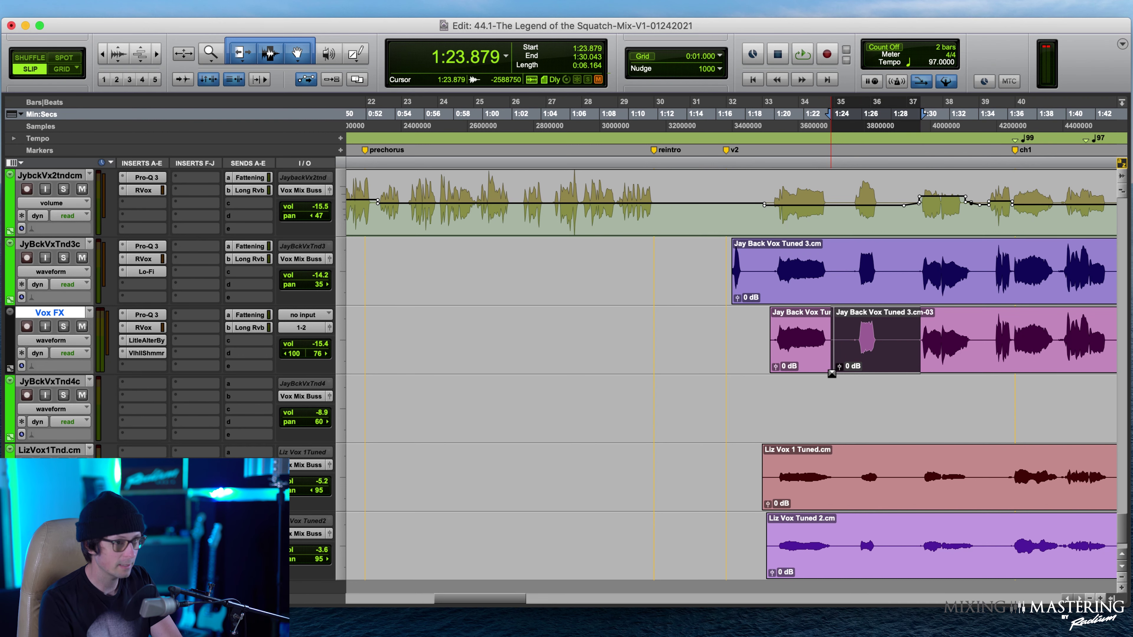
key("Delete")
Step: Separate the Vox FX section from 1:45.334 to 1:56.984 into its own clip
key("super+bracketleft")
key("super+bracketleft")
left_click(698, 337)
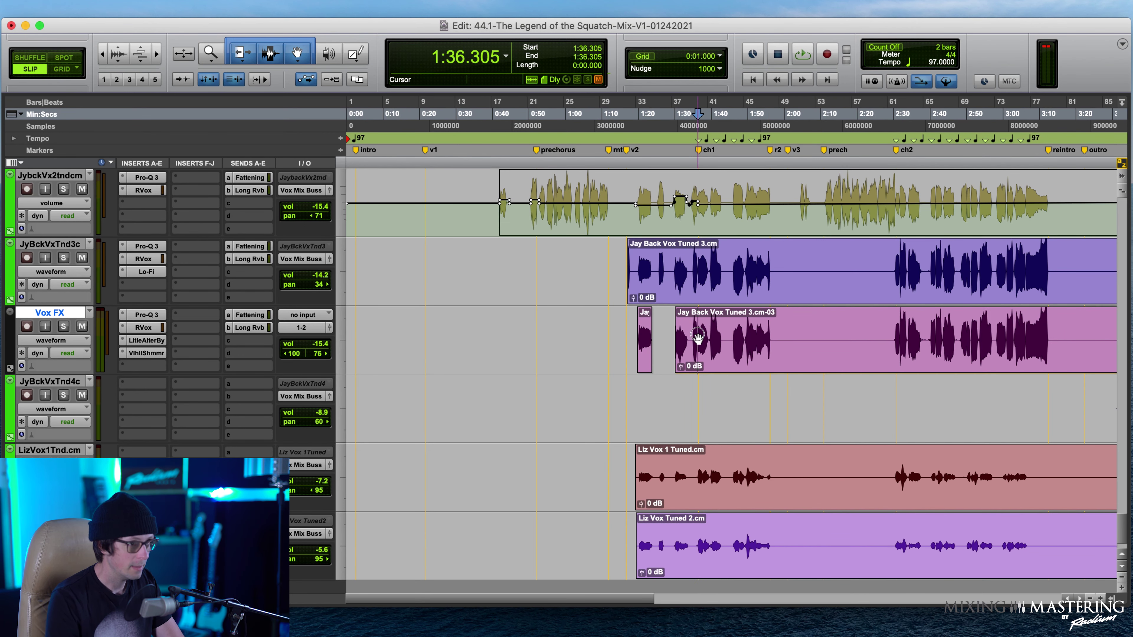
key("super+bracketright")
key("super+bracketright")
key("super+bracketleft")
left_click(802, 331)
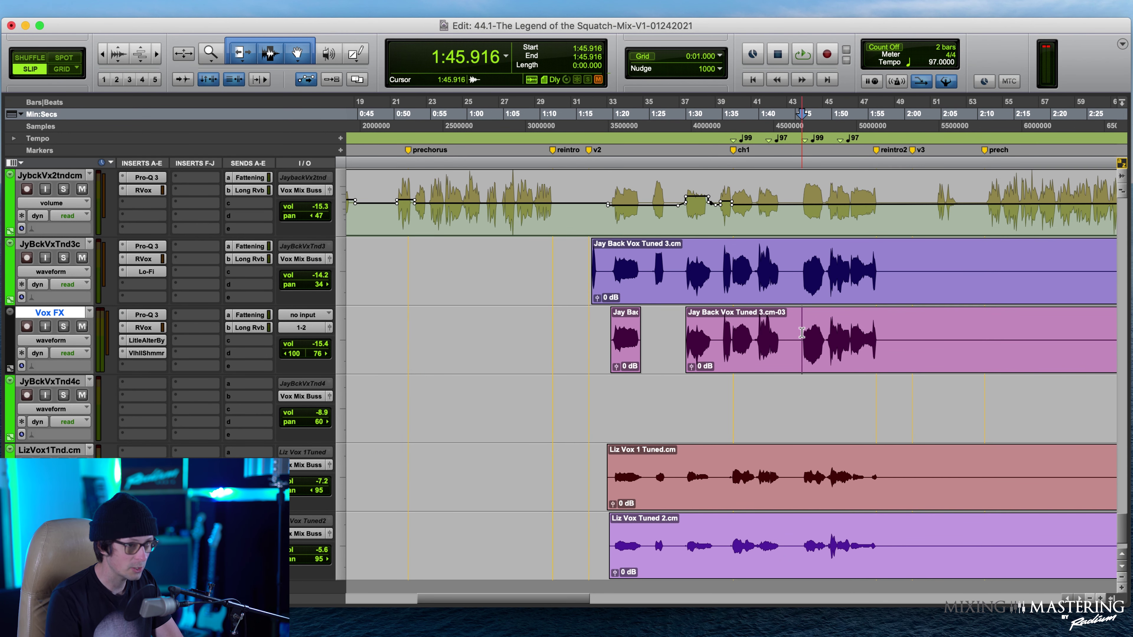
left_click_drag(884, 340, 797, 348)
key("super+e")
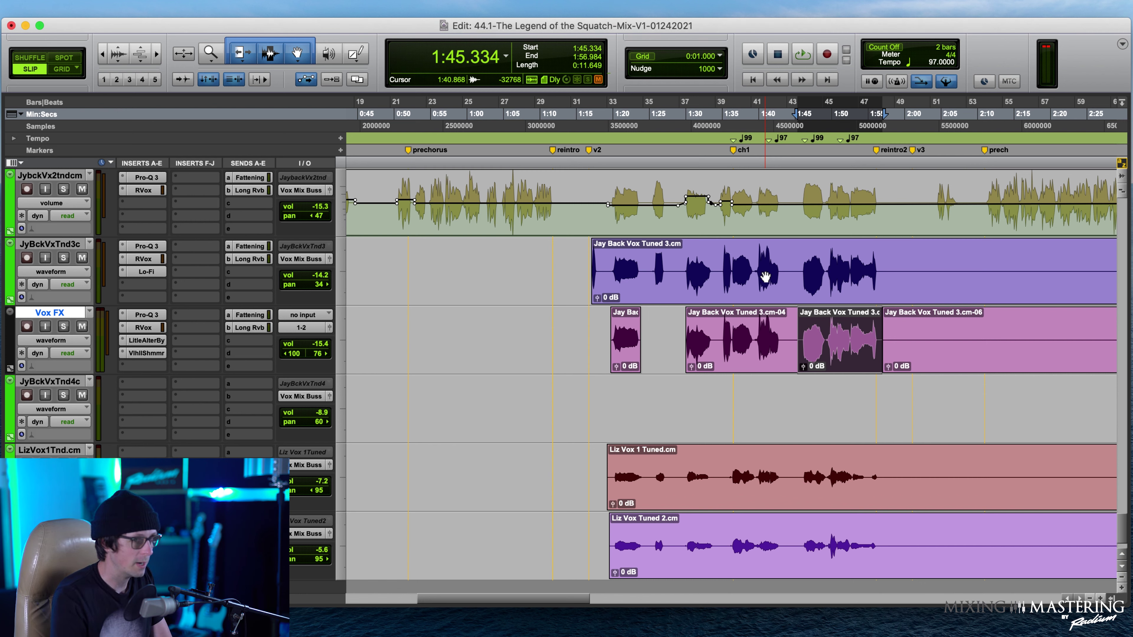
Step: Save the session and audition the edited Vox FX clips from 1:45.334 and from 1:29.315
key("super+s")
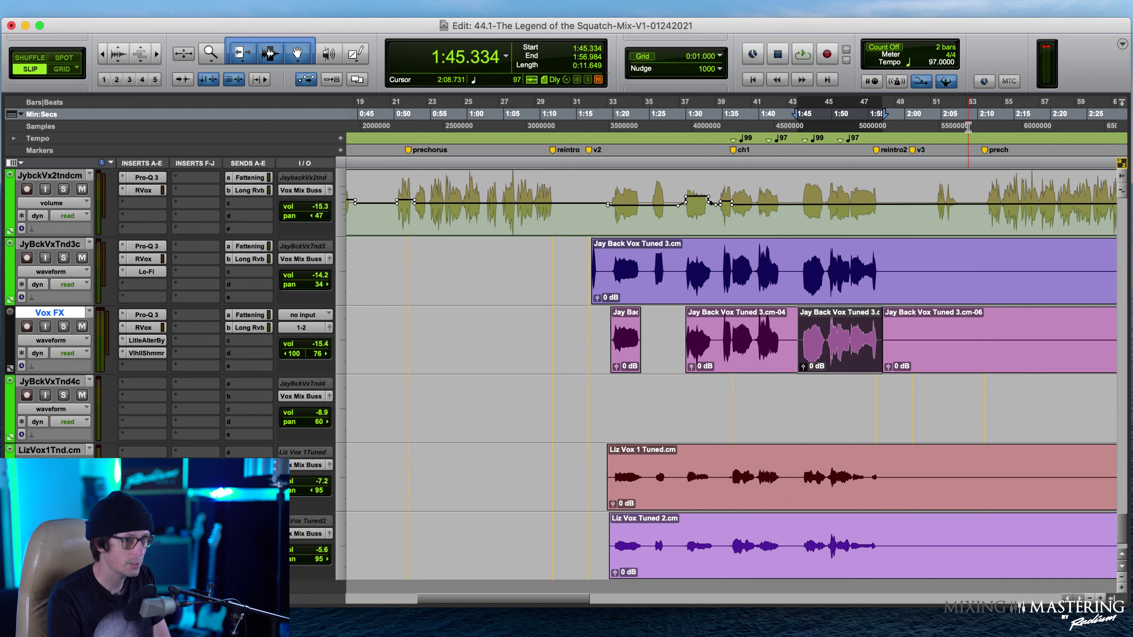
key("space")
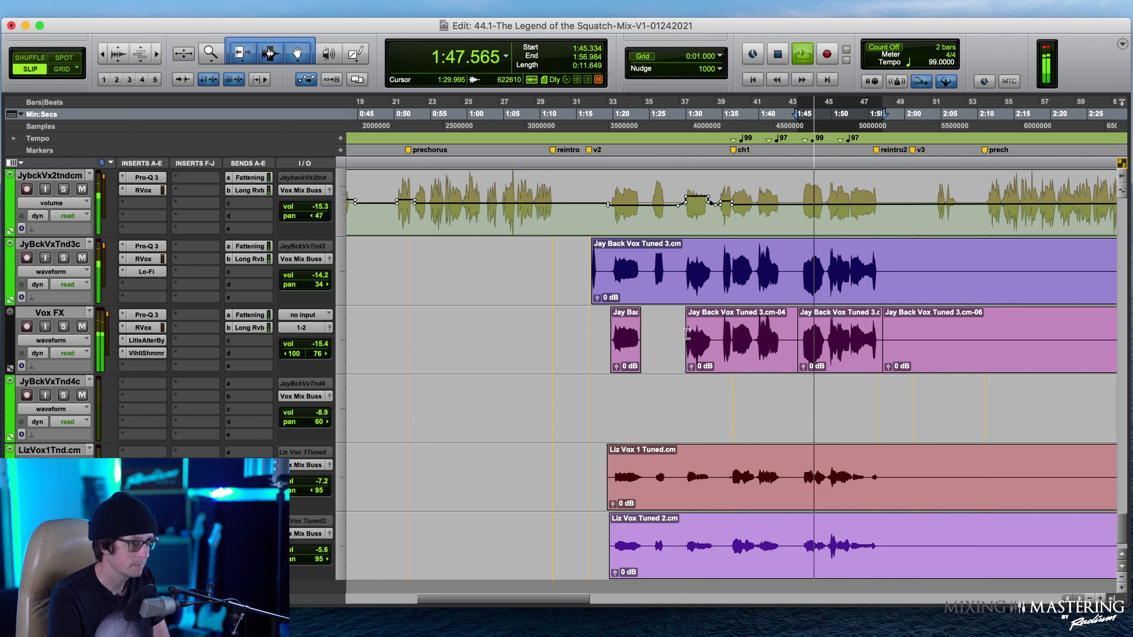
left_click(689, 360)
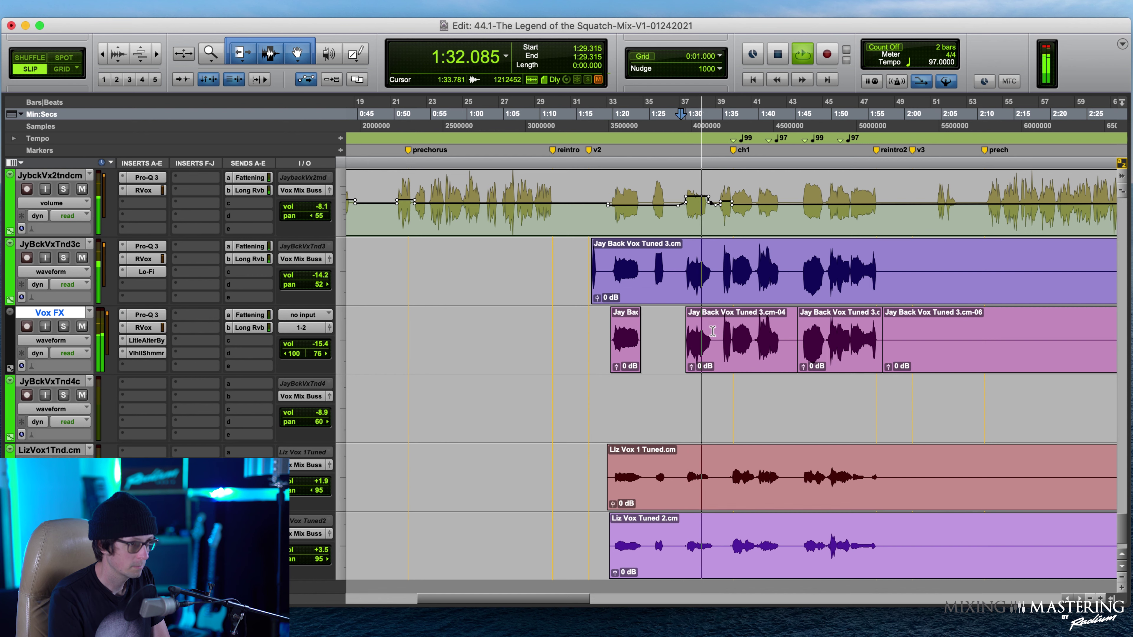
Step: Separate the JyBckVxTnd3c phrase from 1:28.797 to 1:34.137 into its own clip and mute that clip
key("space")
left_click_drag(718, 273, 678, 275)
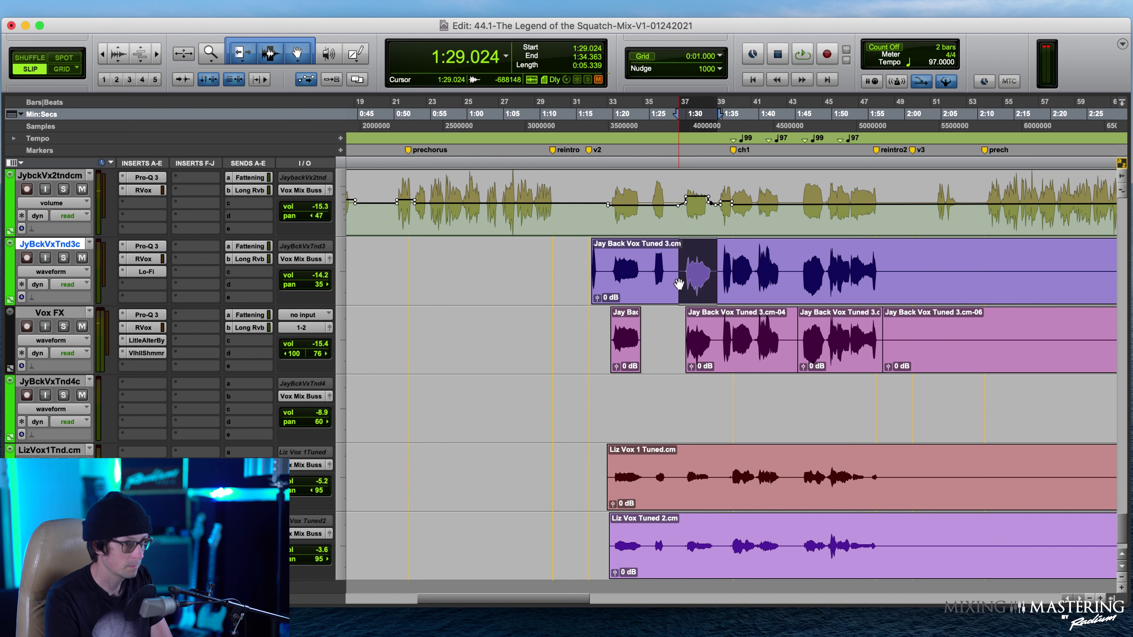
key("space")
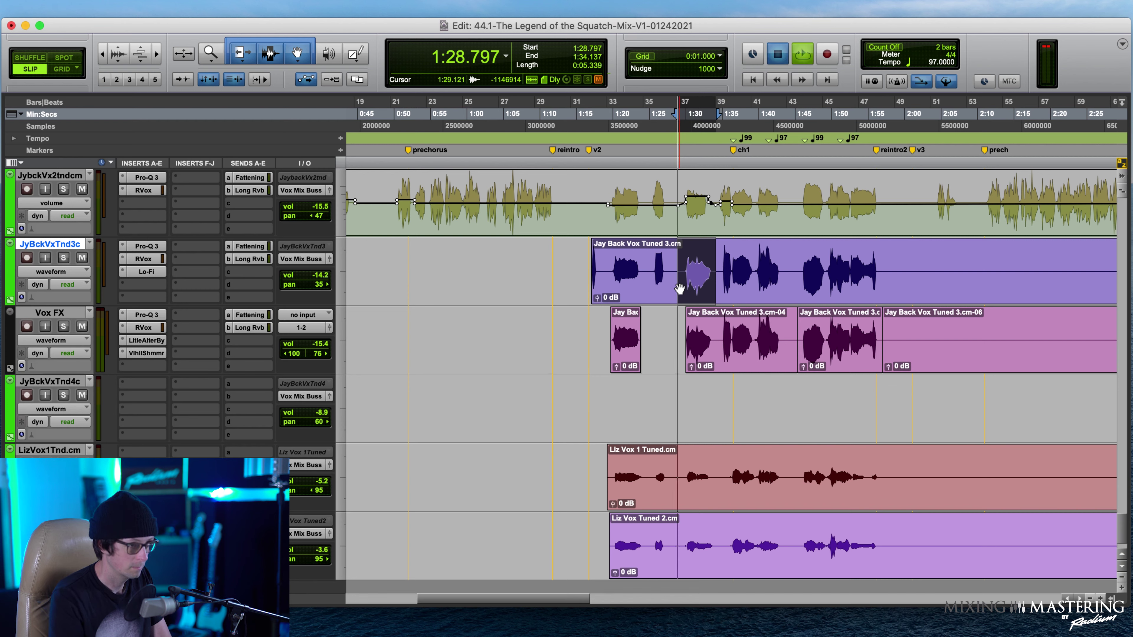
key("b")
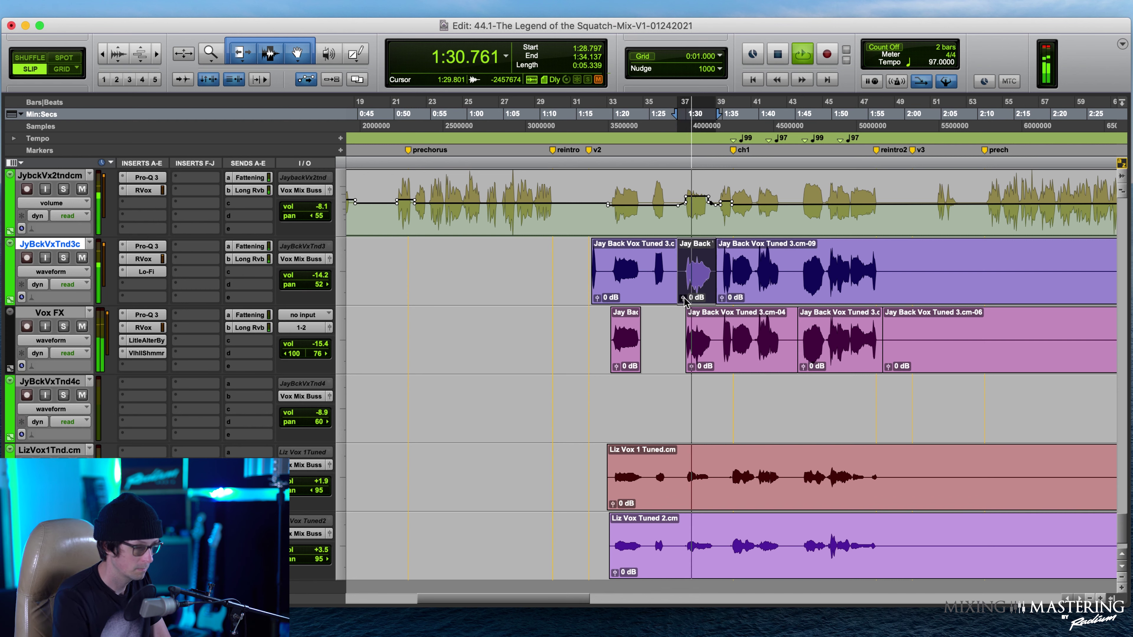
key("space")
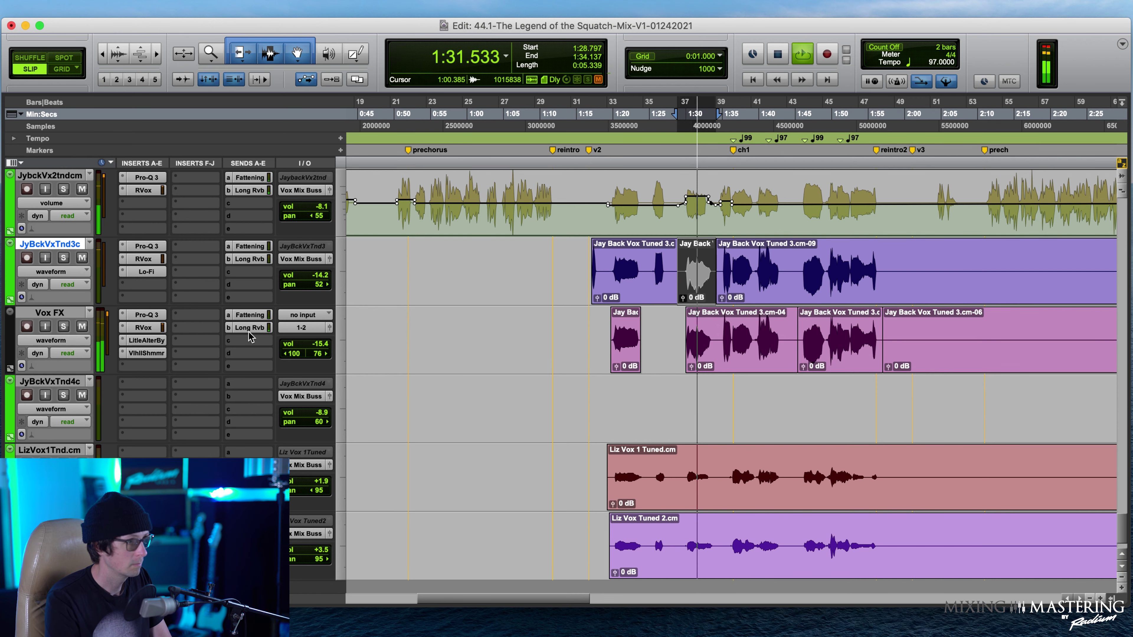
Step: Lower the Vox FX track volume to -19.1 dB while auditioning the phrase from 1:28.797
left_click(326, 347)
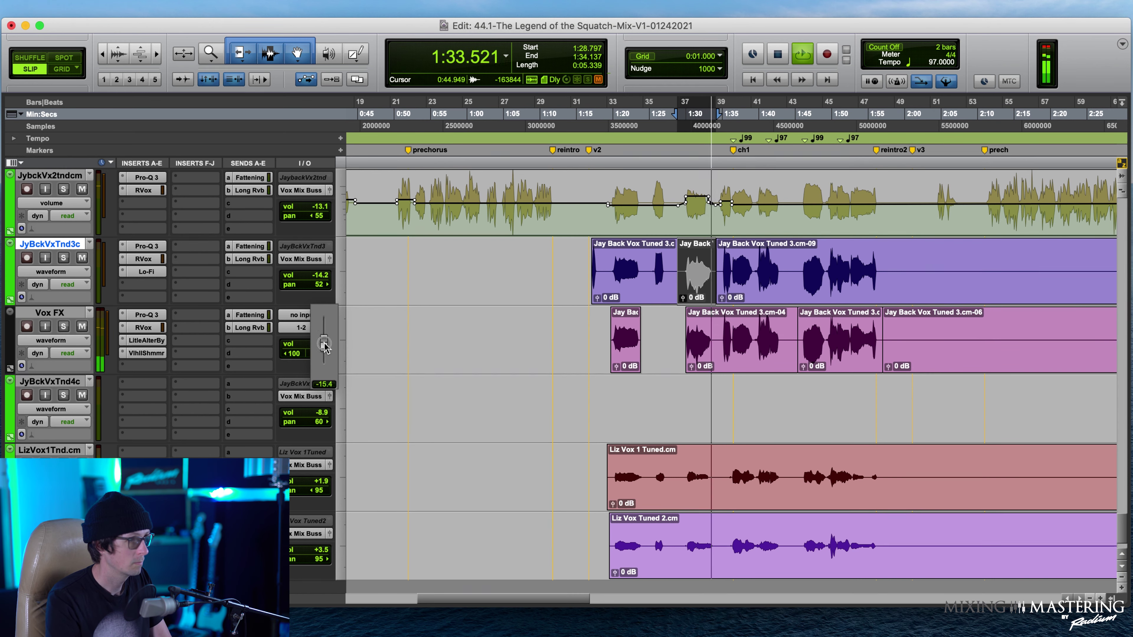
left_click_drag(325, 348, 331, 347)
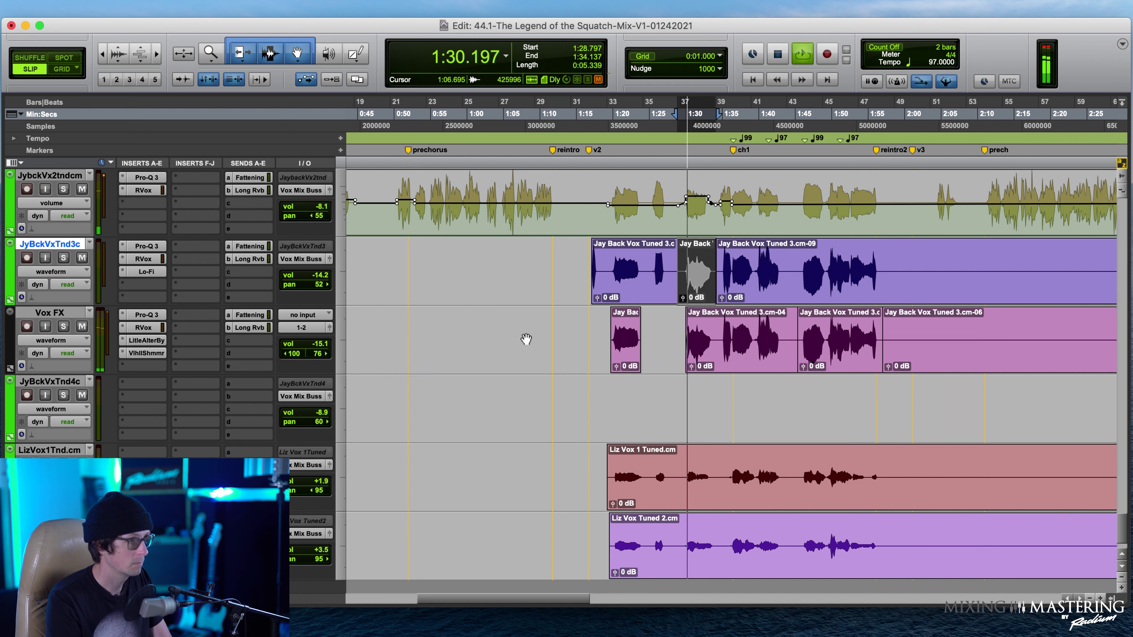
left_click(327, 349)
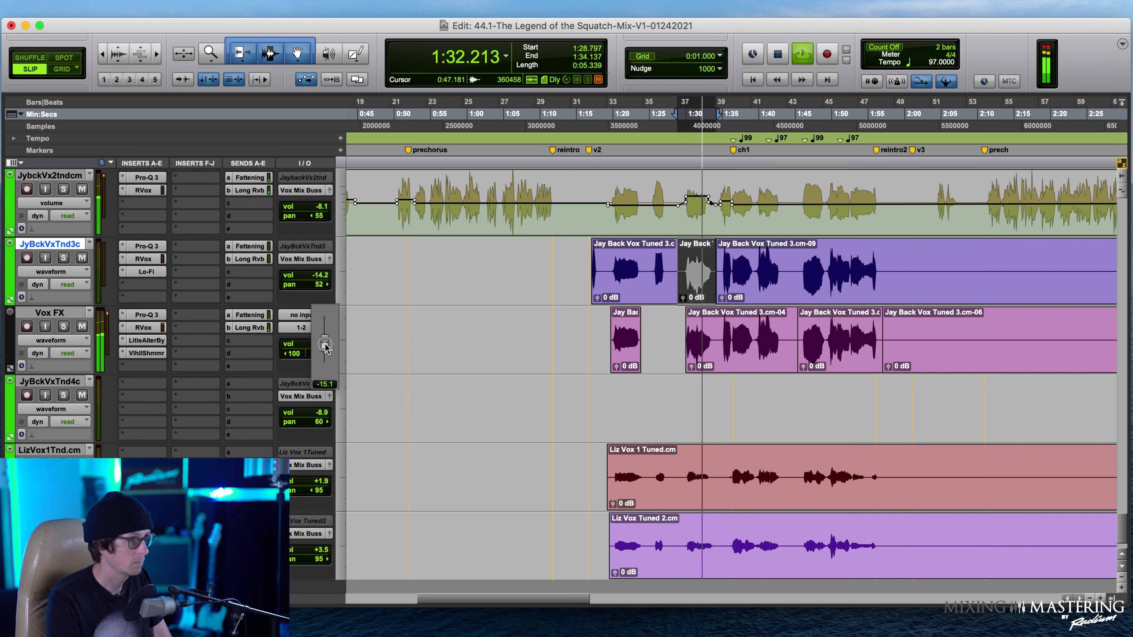
left_click_drag(327, 352, 327, 352)
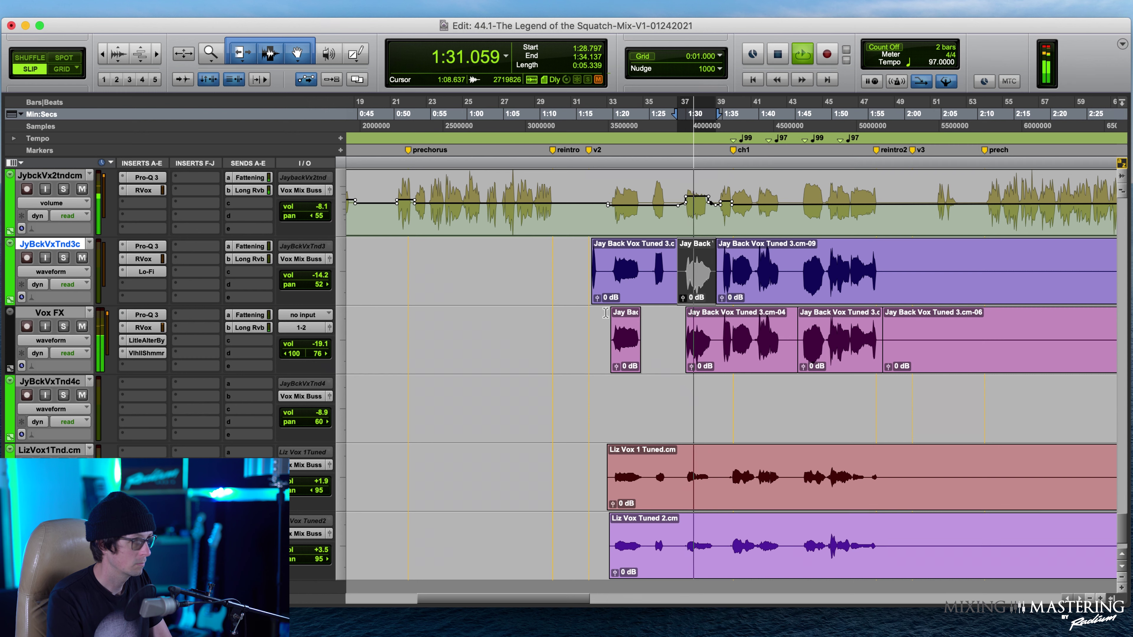
key("space")
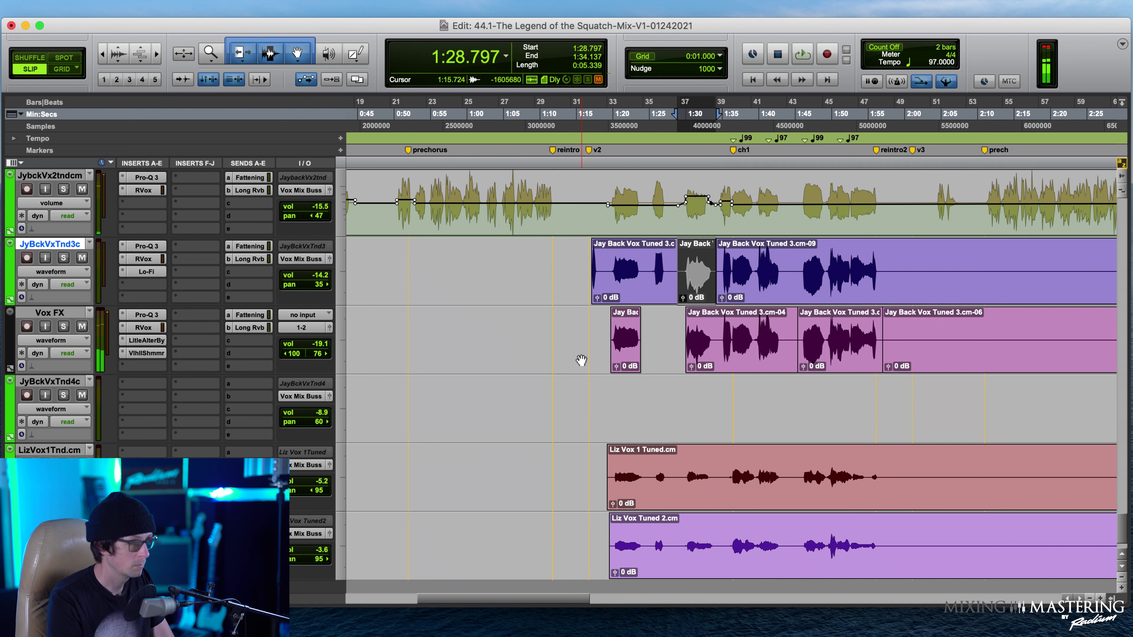
Step: Show the Vox FX volume automation and audition the phrases from 1:28.797, 1:19.510 and 1:35.237
left_click(89, 340)
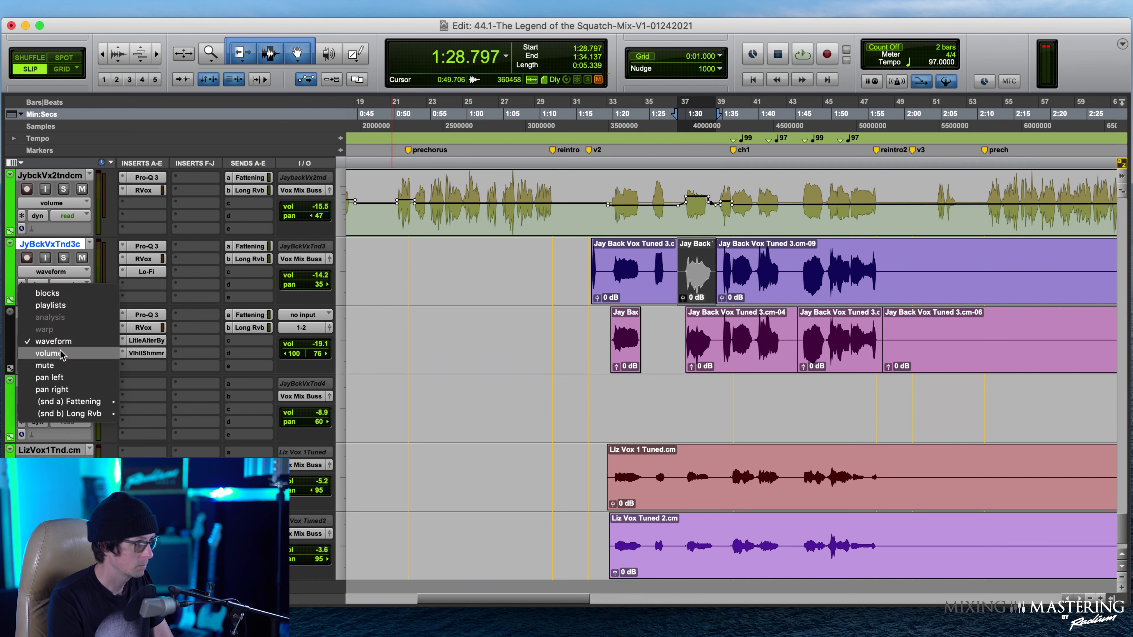
left_click(45, 352)
key("space")
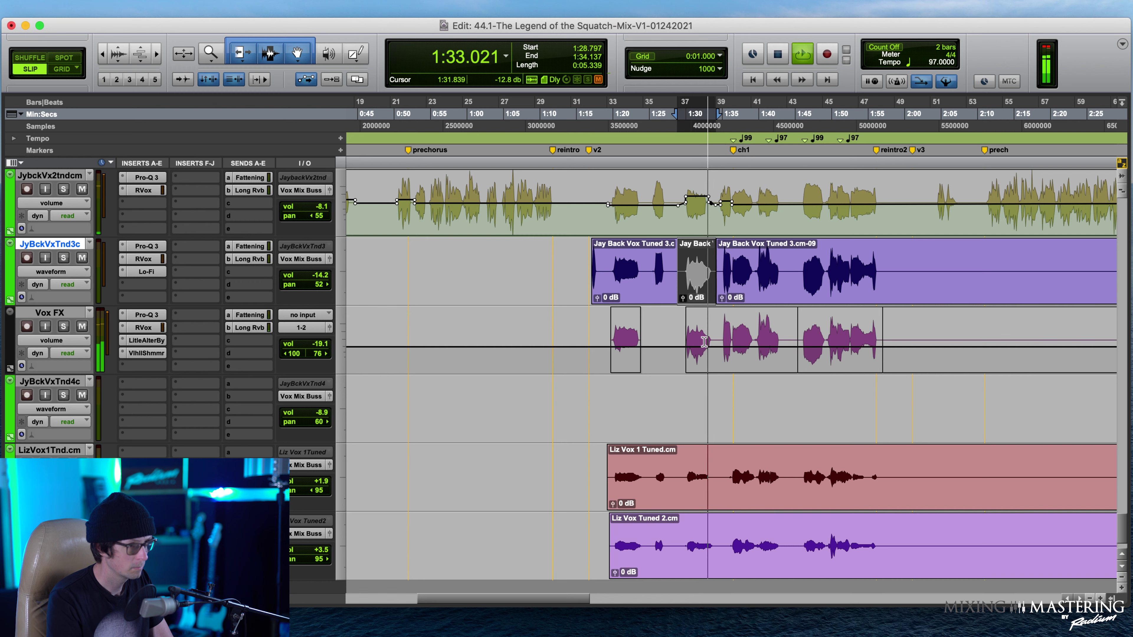
key("space")
left_click(609, 345)
key("space")
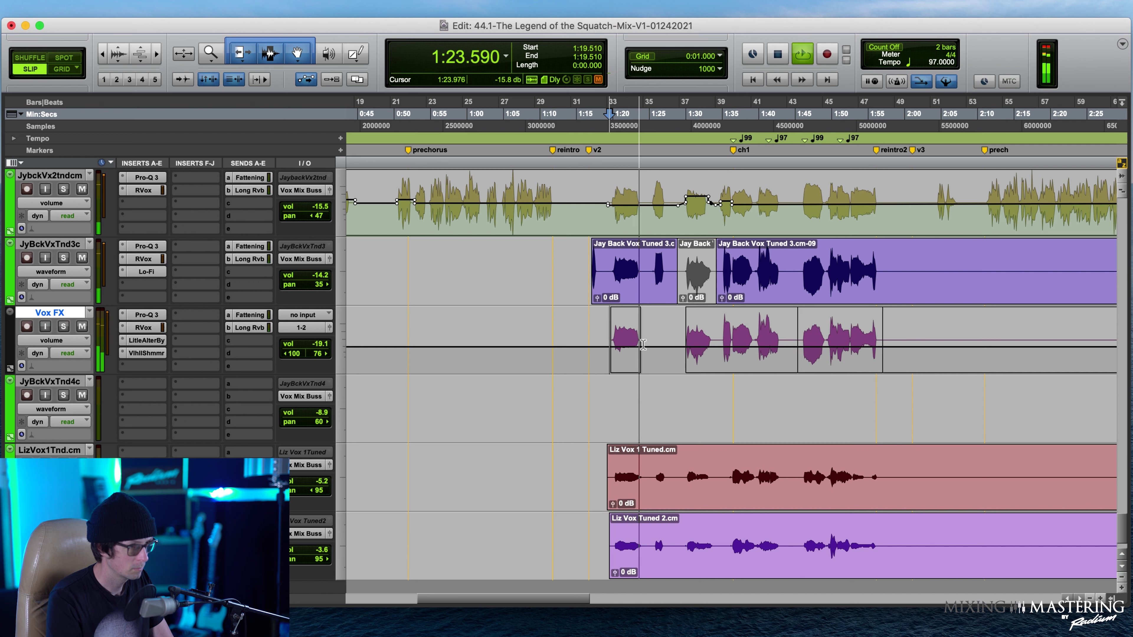
left_click_drag(643, 346, 610, 348)
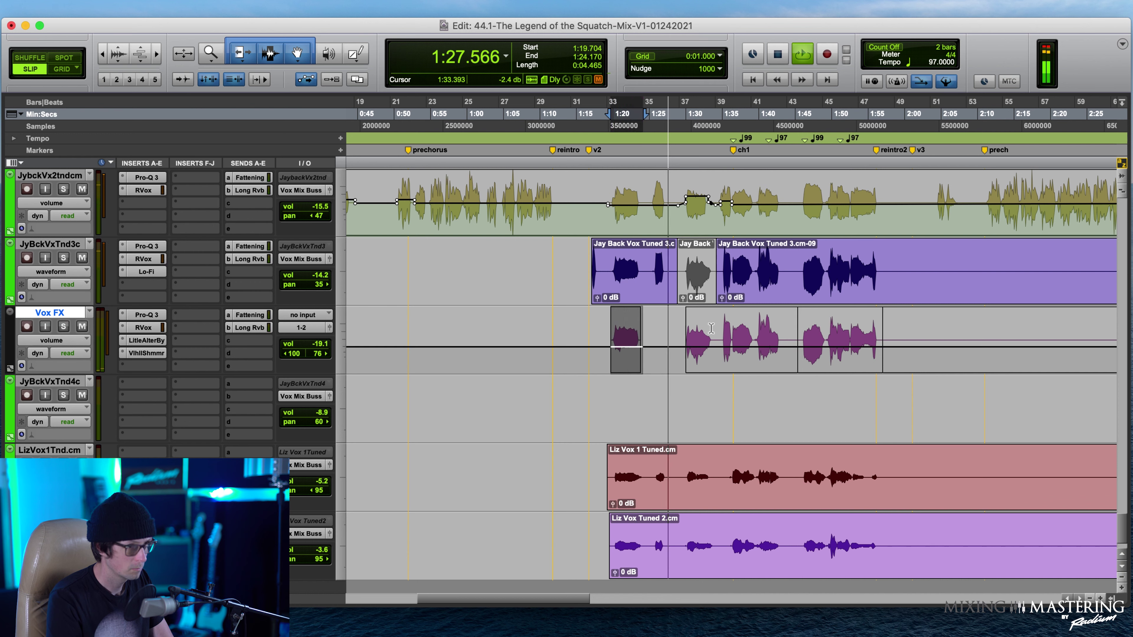
left_click(725, 347)
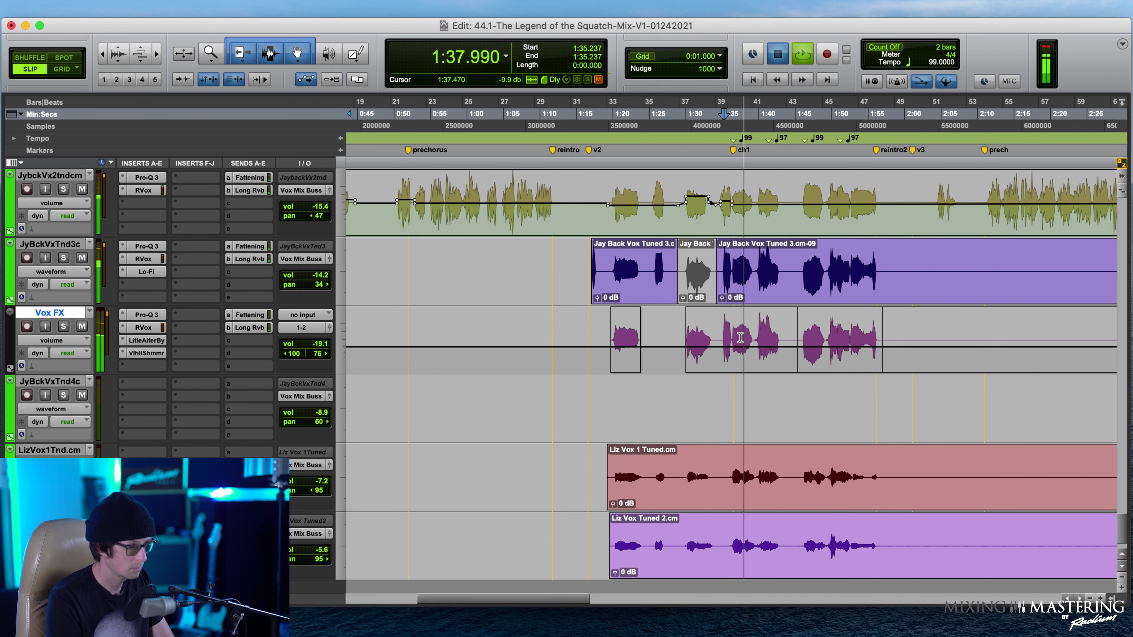
key("space")
Step: Return Vox FX to waveform view and delete its short phrase just before the ch1 marker, up to 1:36.354
key("super+bracketright")
key("super+bracketright")
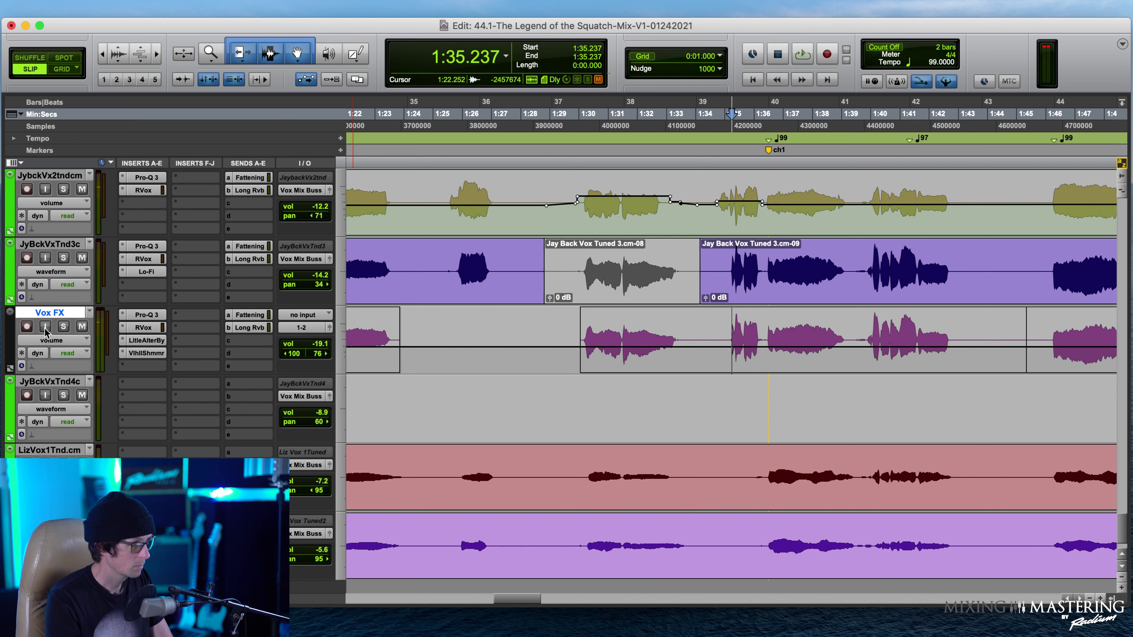
left_click(50, 340)
left_click(67, 330)
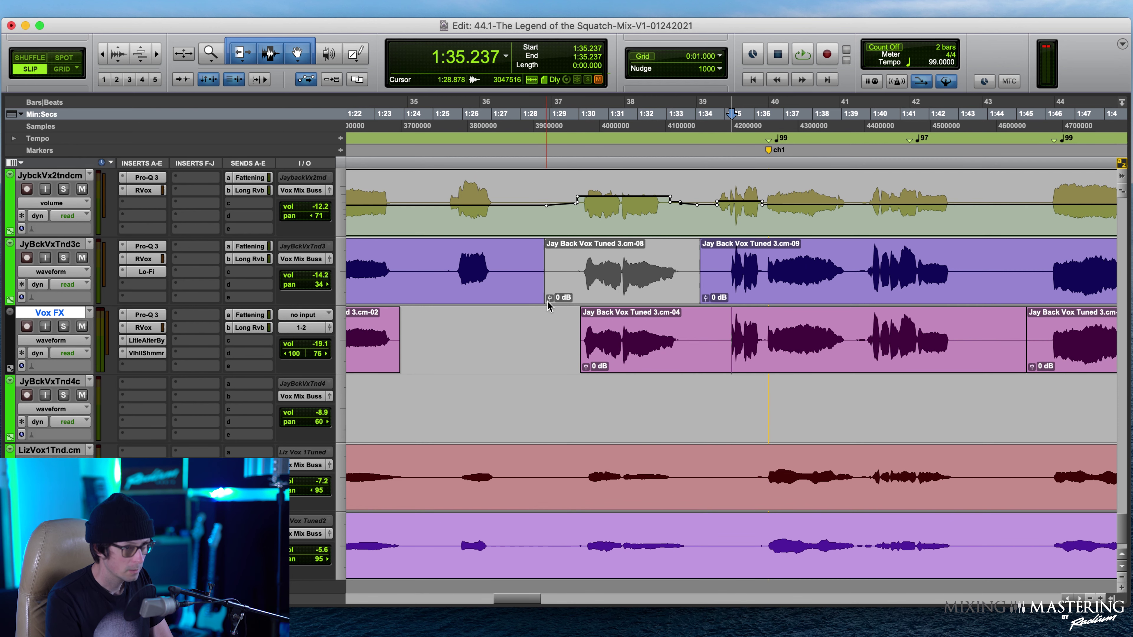
left_click_drag(764, 338, 707, 345)
key("Delete")
Step: Audition the edited Vox FX clips from 1:36.135 and from 1:46.232
left_click(757, 328)
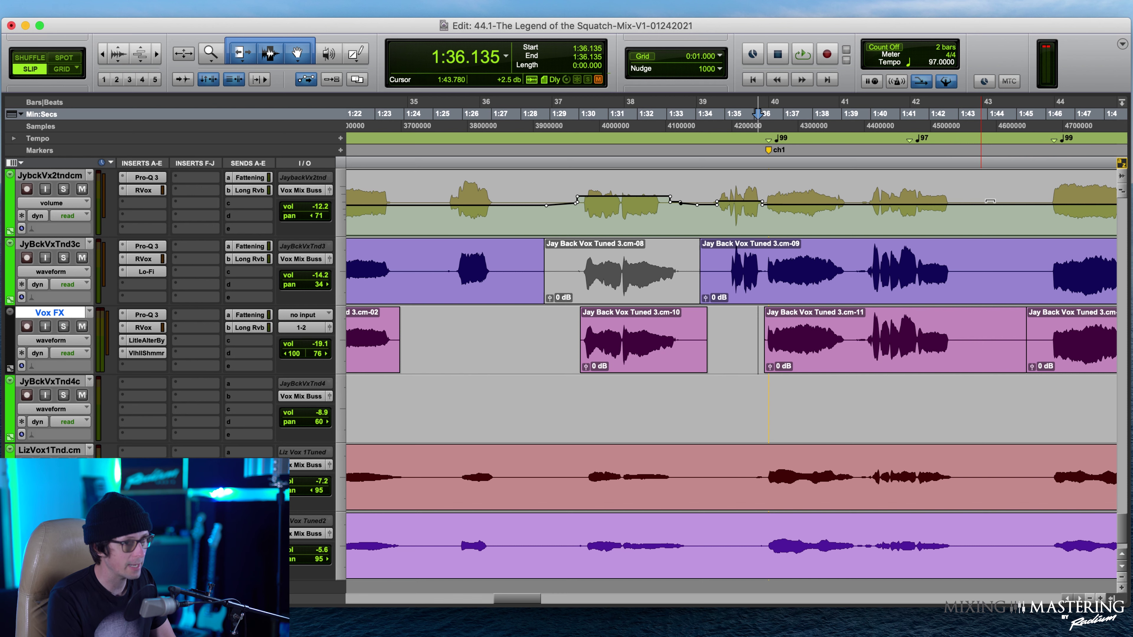
left_click(775, 315)
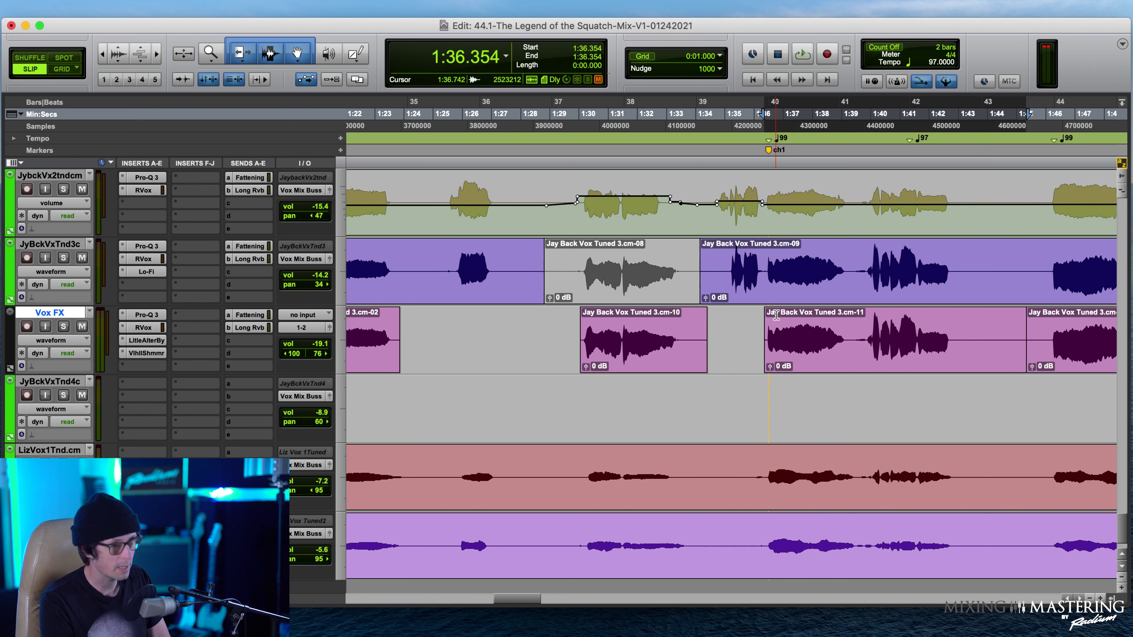
left_click(754, 327)
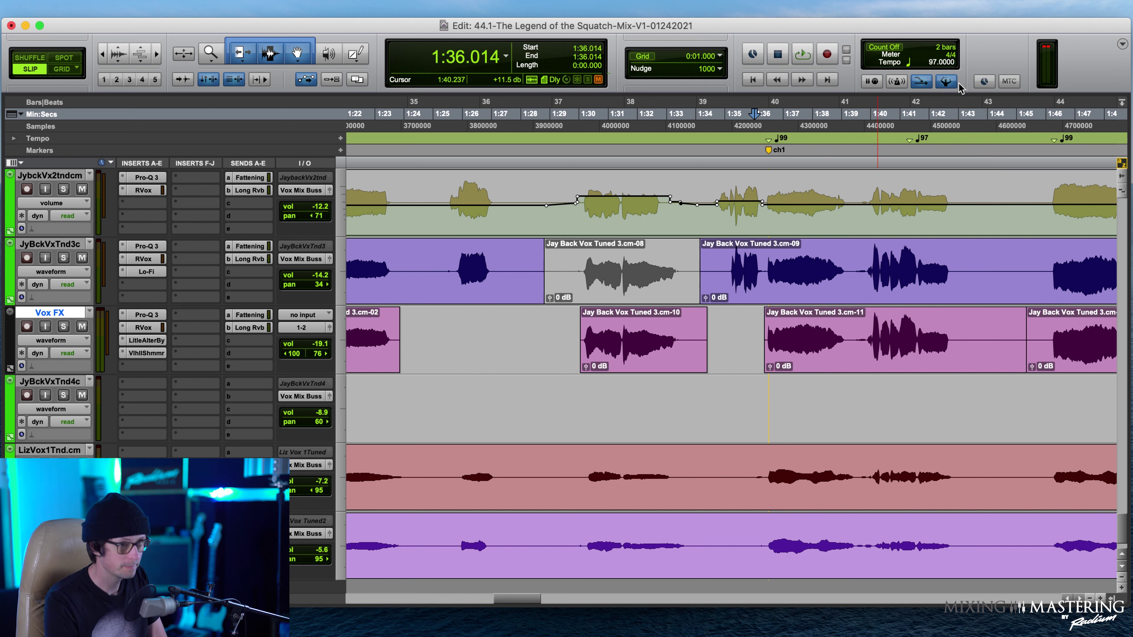
left_click(758, 331)
key("space")
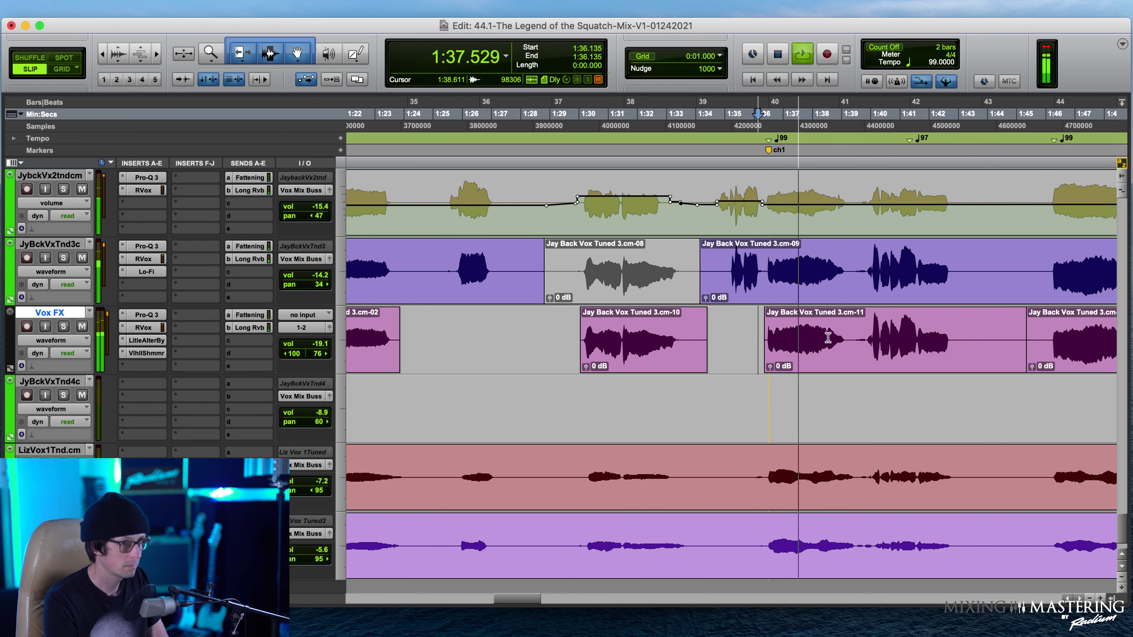
scroll(827, 338, "right", 5)
scroll(715, 330, "left", 4)
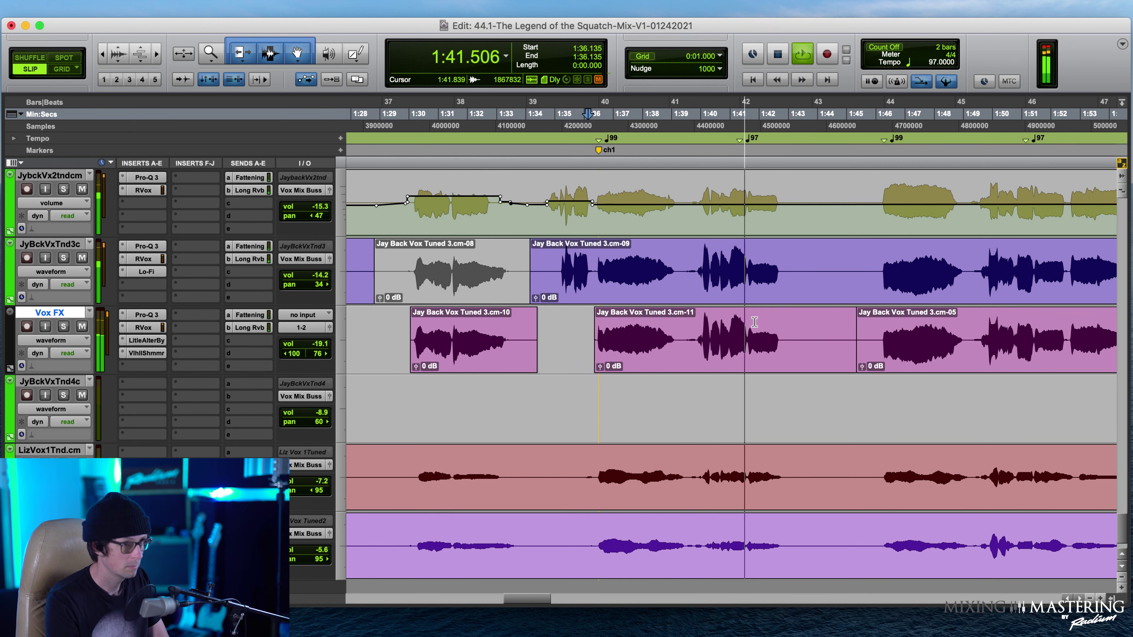
scroll(754, 323, "right", 3)
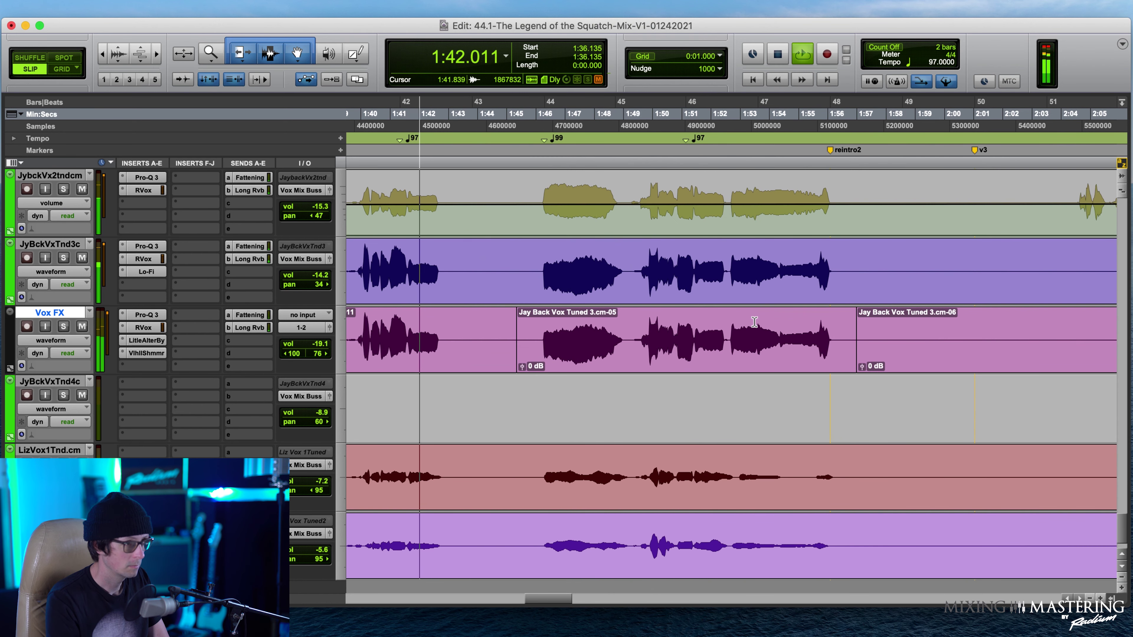
left_click(543, 338)
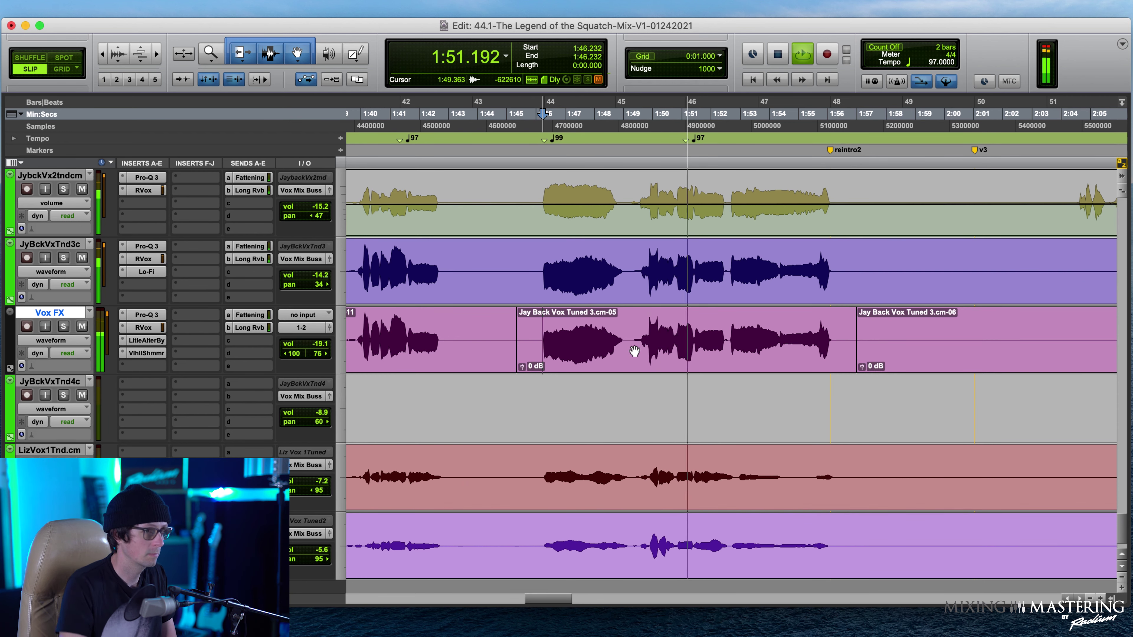
key("space")
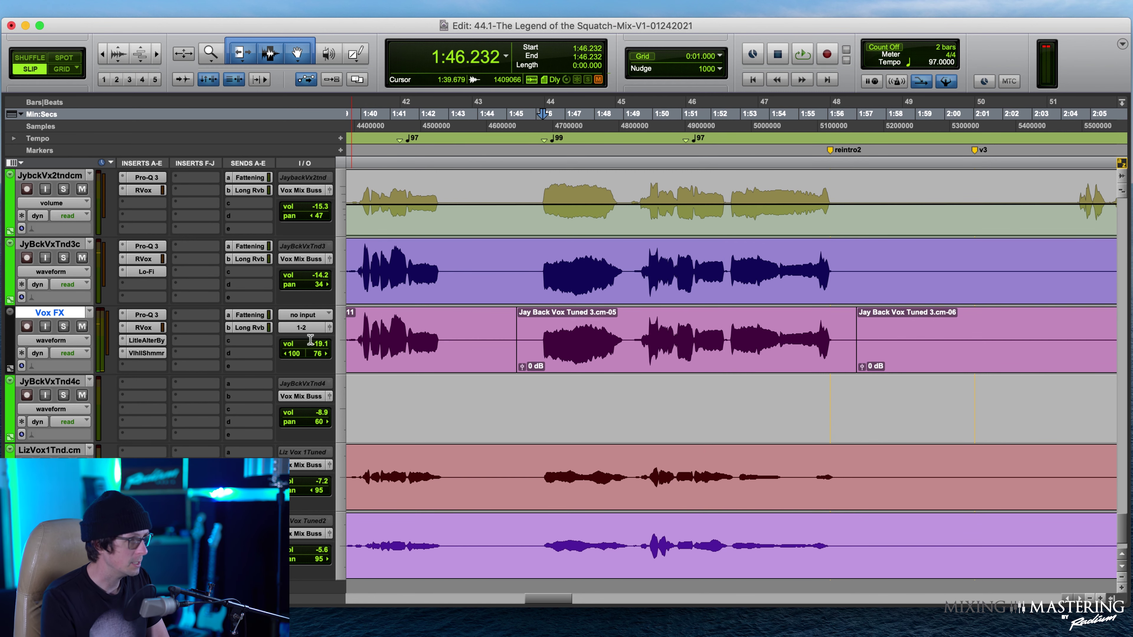
Step: Route the Vox FX output to the ALL Vox stereo bus and check its ValhallaShimmer settings during playback from 1:46.232
left_click(307, 330)
mouse_move(309, 340)
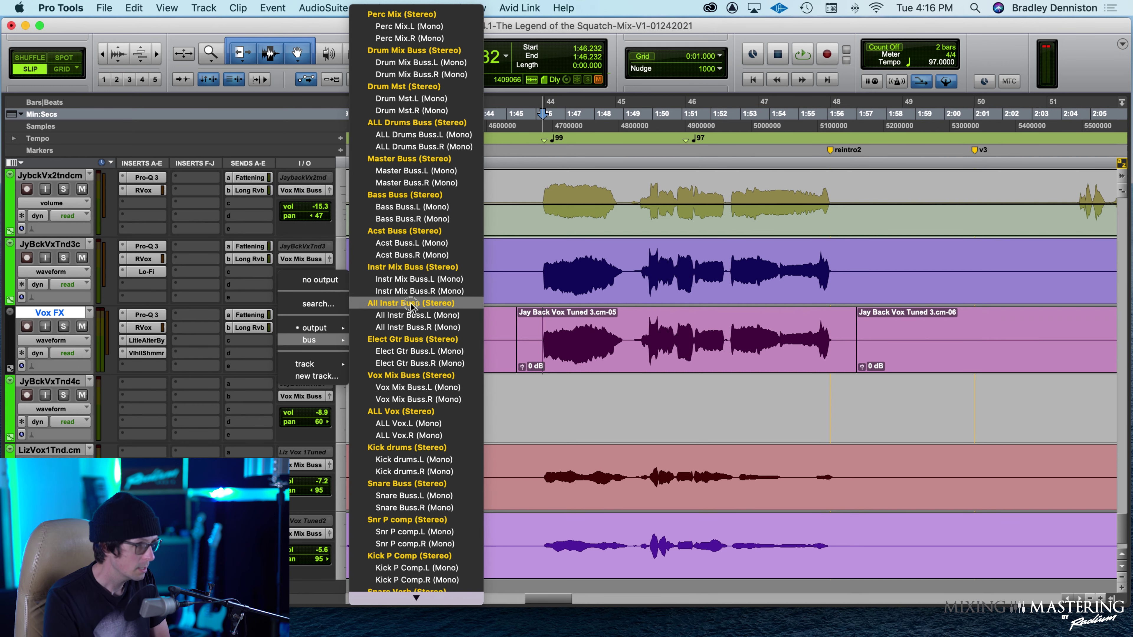
left_click(409, 411)
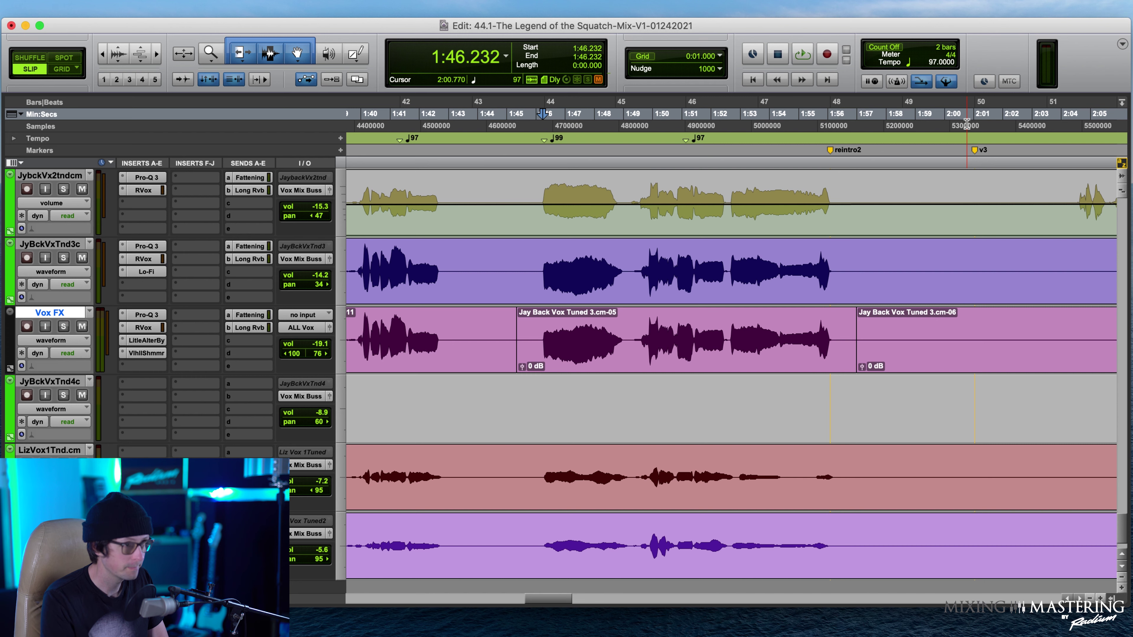
key("space")
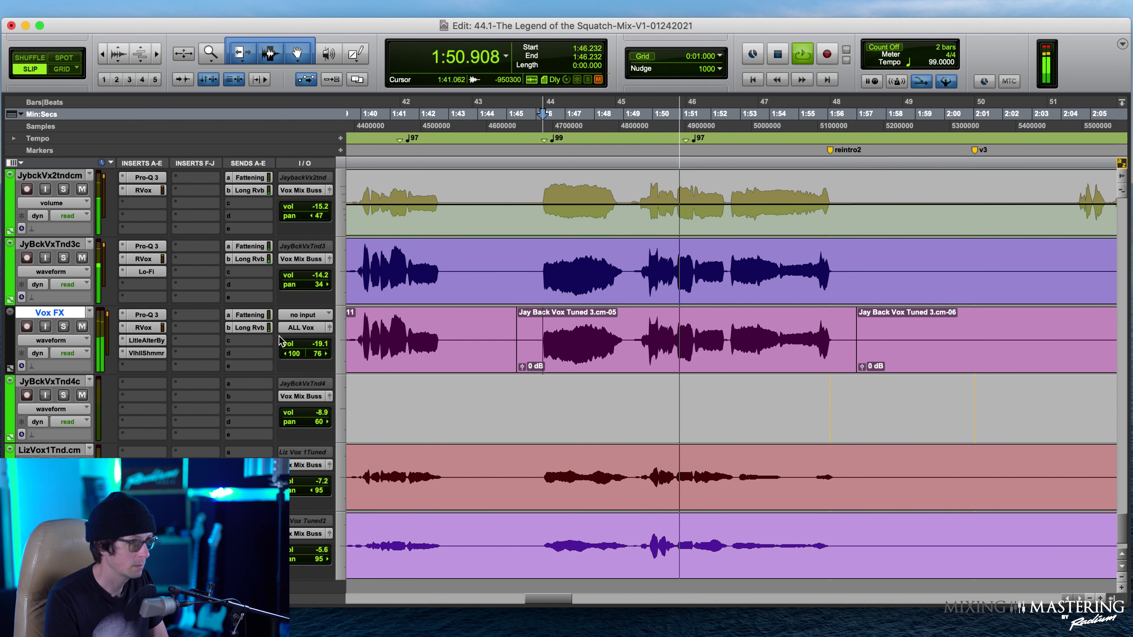
left_click(136, 356)
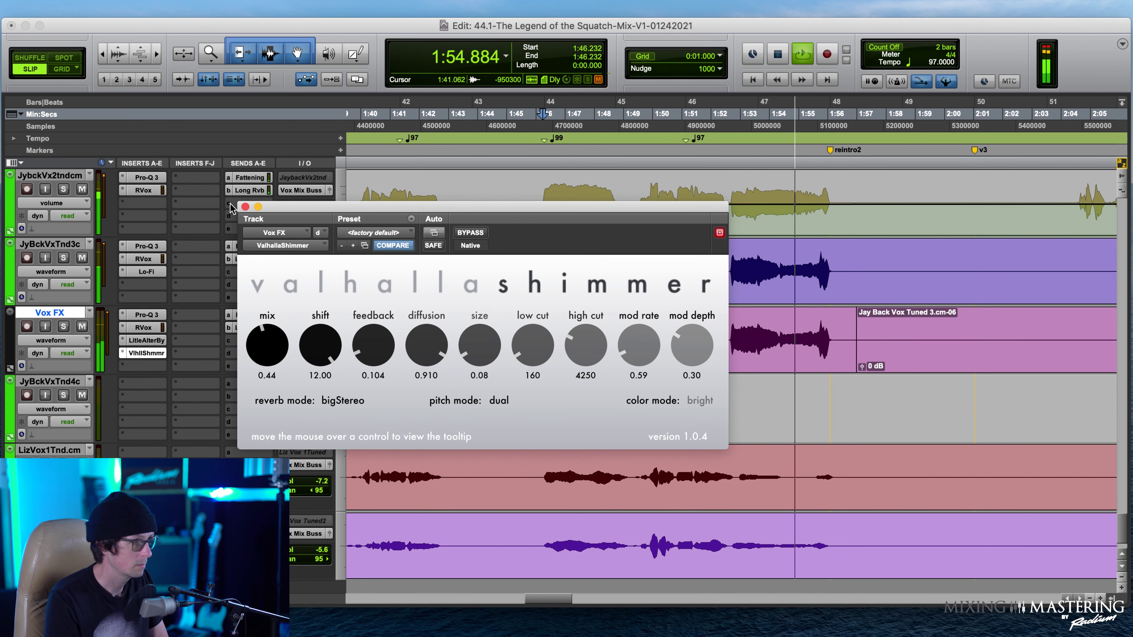
left_click(245, 207)
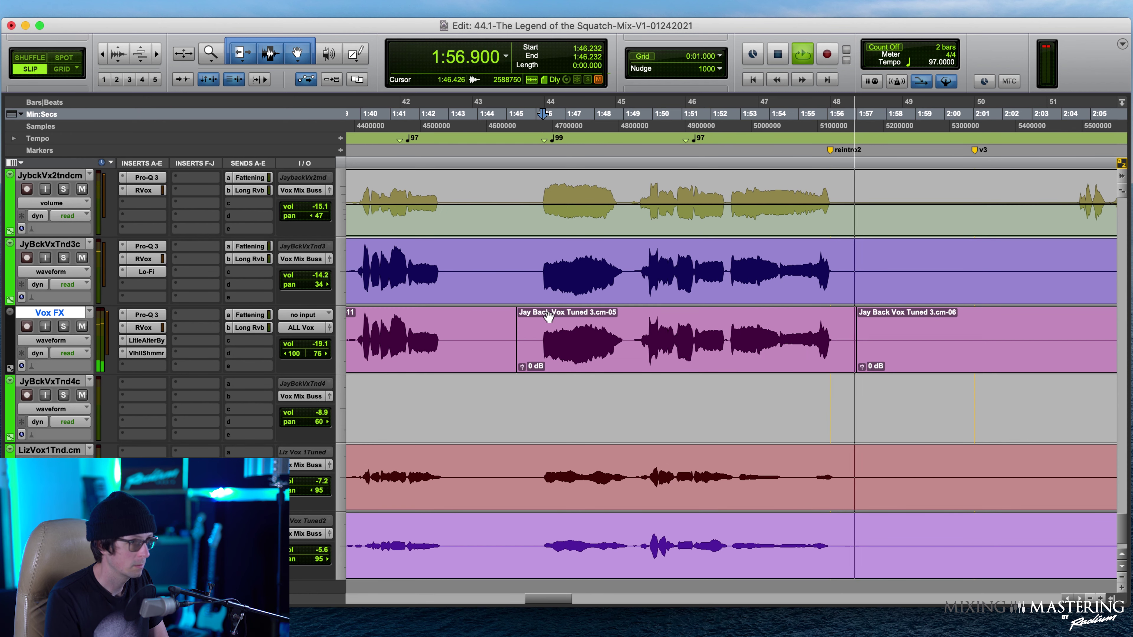
Step: Replay from 1:46.232, briefly solo Vox FX, and raise its volume to -18.8 dB in the full mix
key("space")
key("space")
left_click(63, 326)
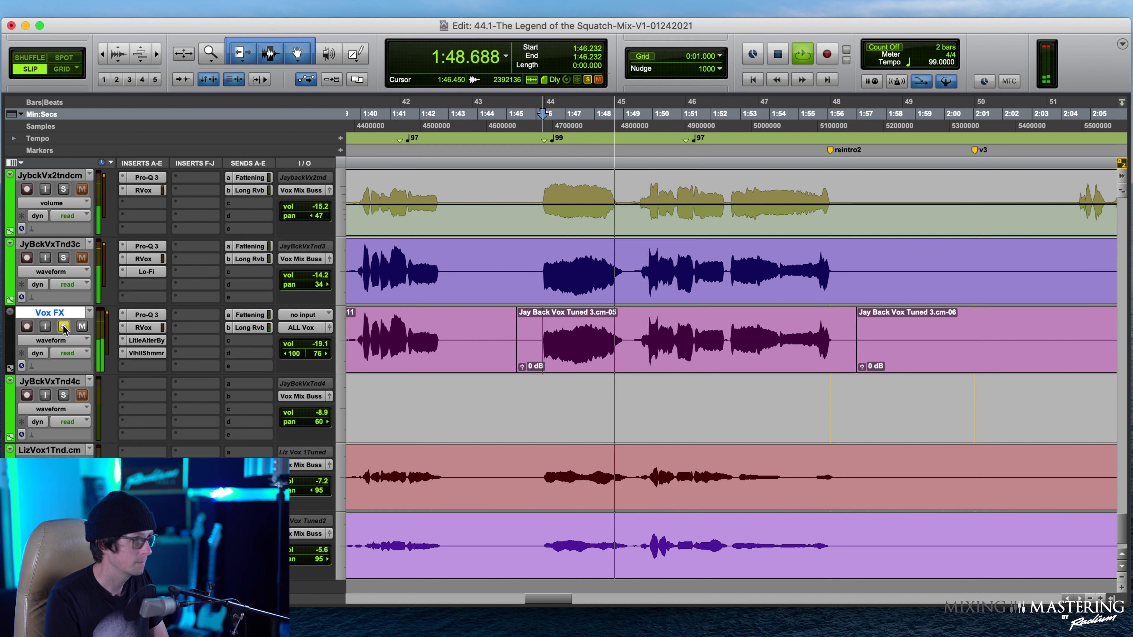
left_click(63, 327)
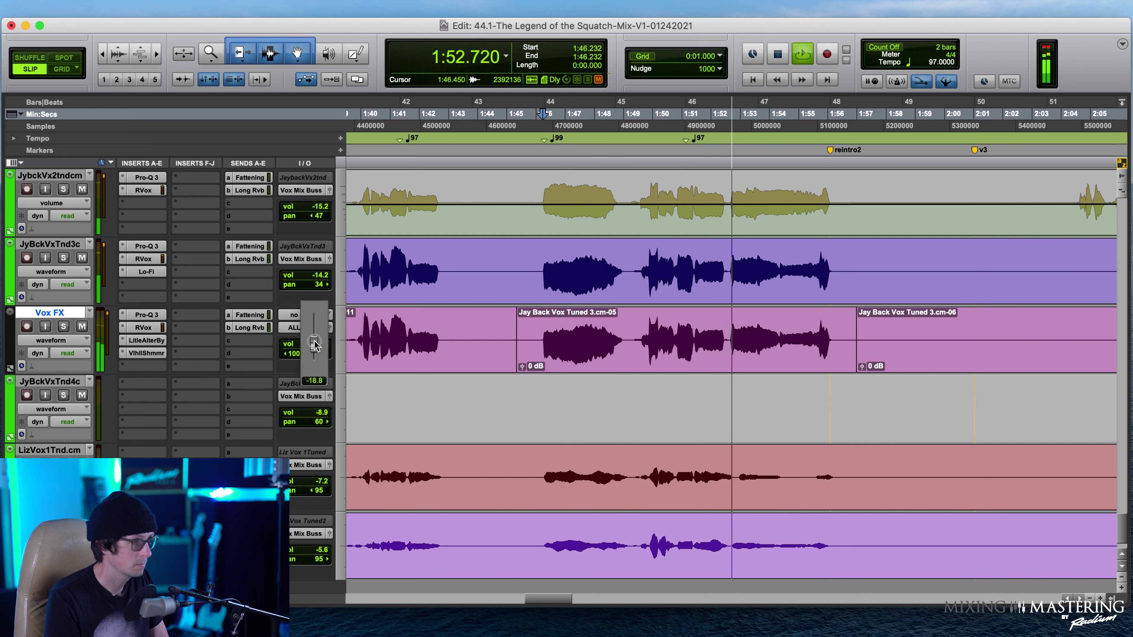
key("space")
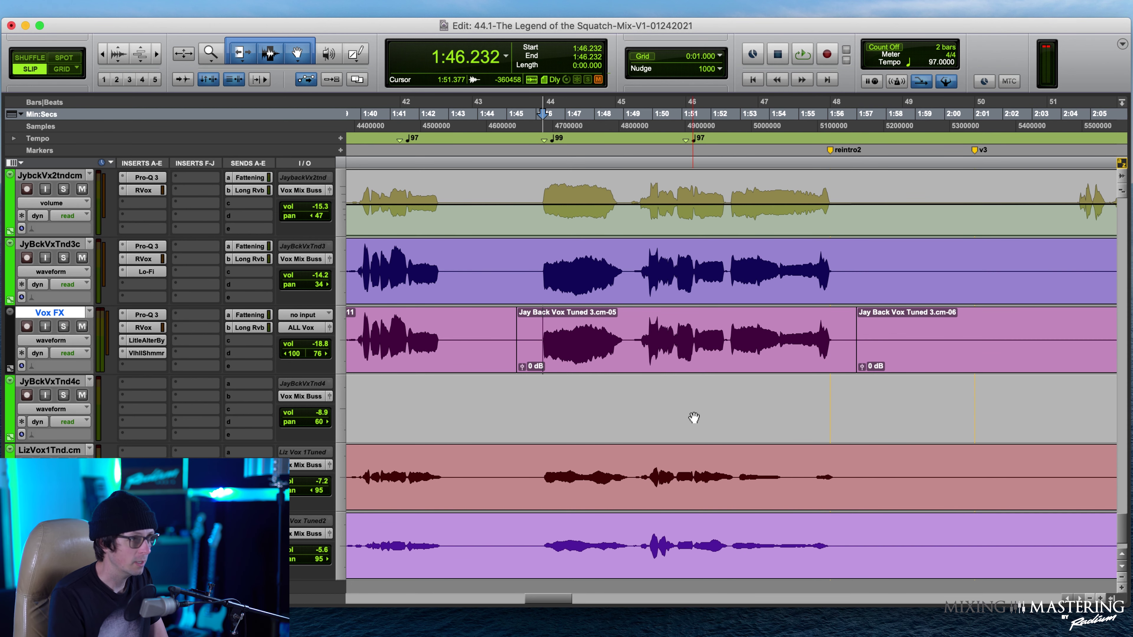
Step: Examine the Vox FX clip layout from verse 2 through chorus 2
scroll(694, 417, "left", 5)
key("r")
key("r")
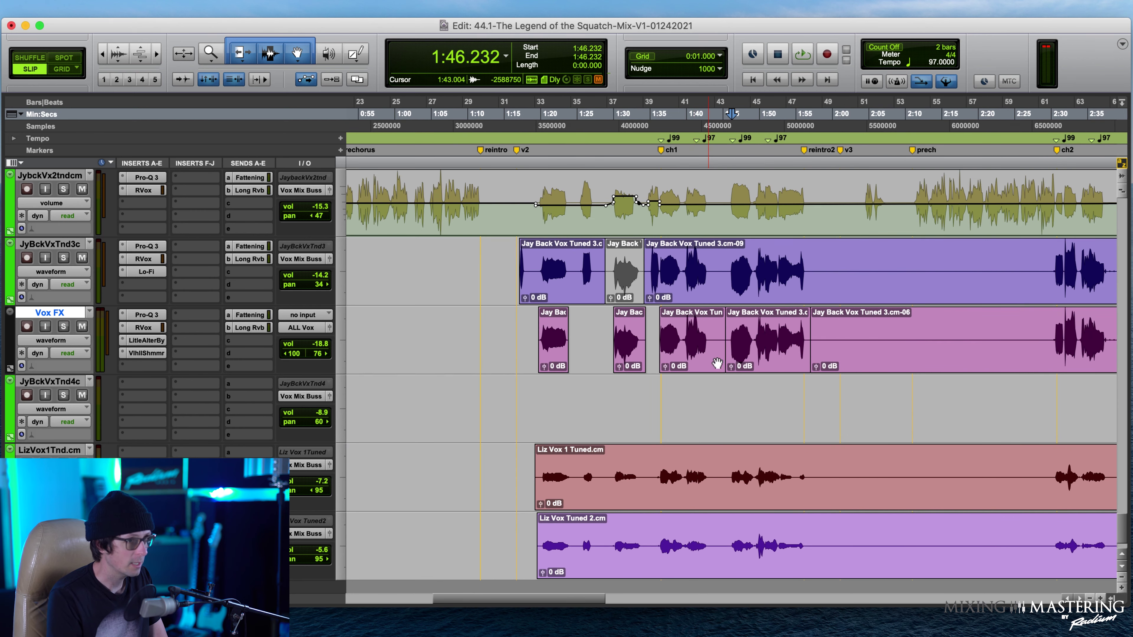
scroll(732, 353, "right", 15)
scroll(787, 331, "left", 10)
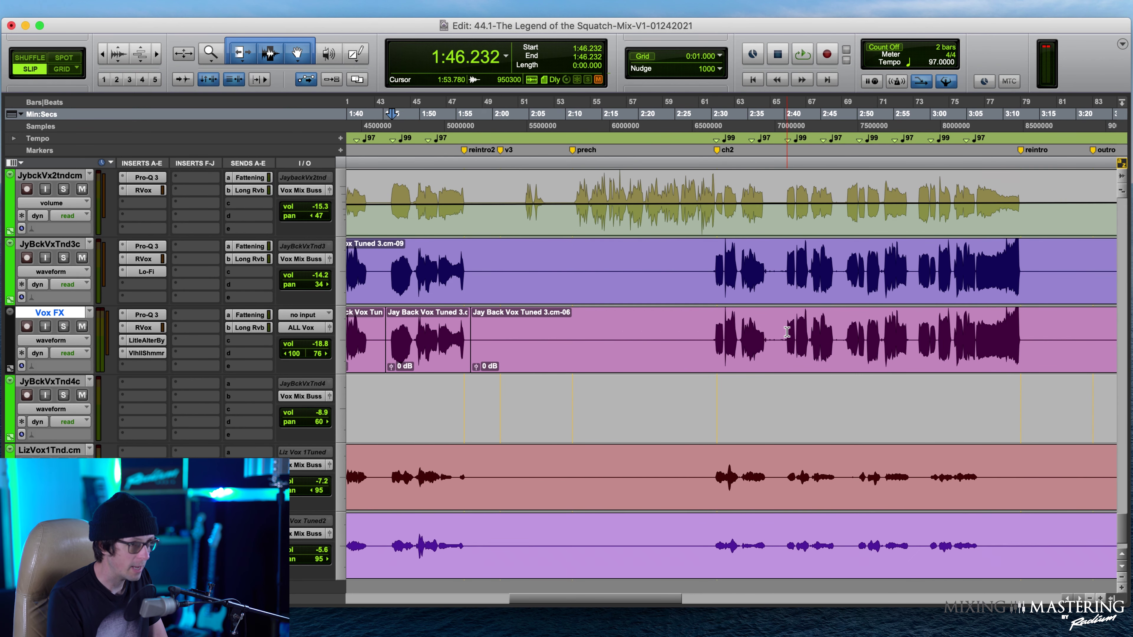
scroll(694, 336, "left", 15)
scroll(694, 337, "right", 6)
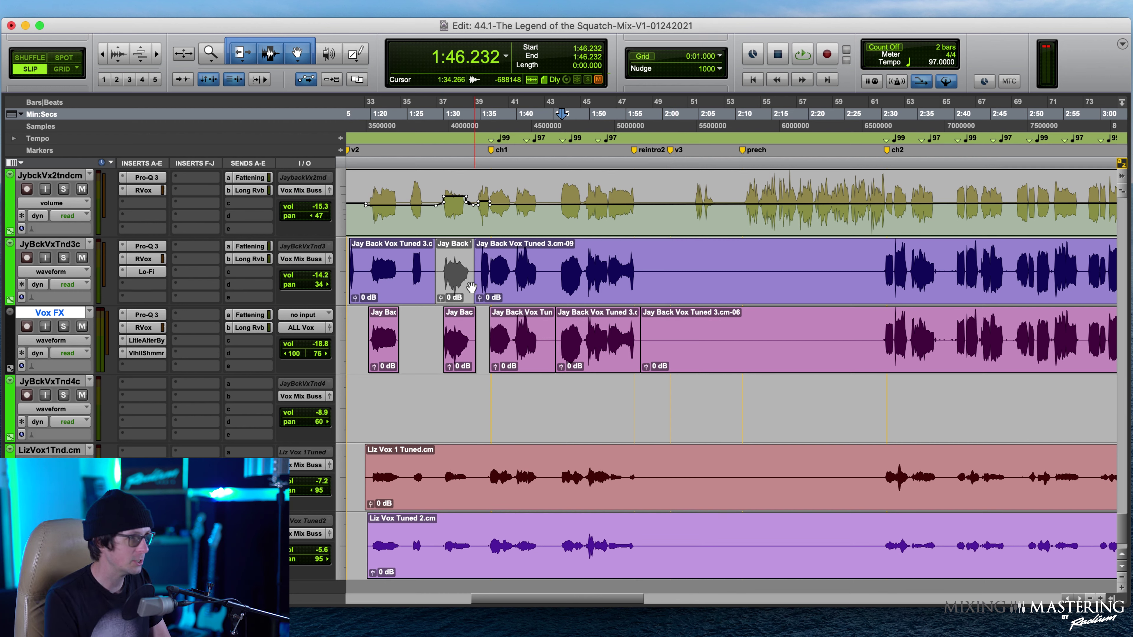
Step: Set the right-channel pan of the Vox FX track to 81
left_click(320, 355)
left_click(319, 355)
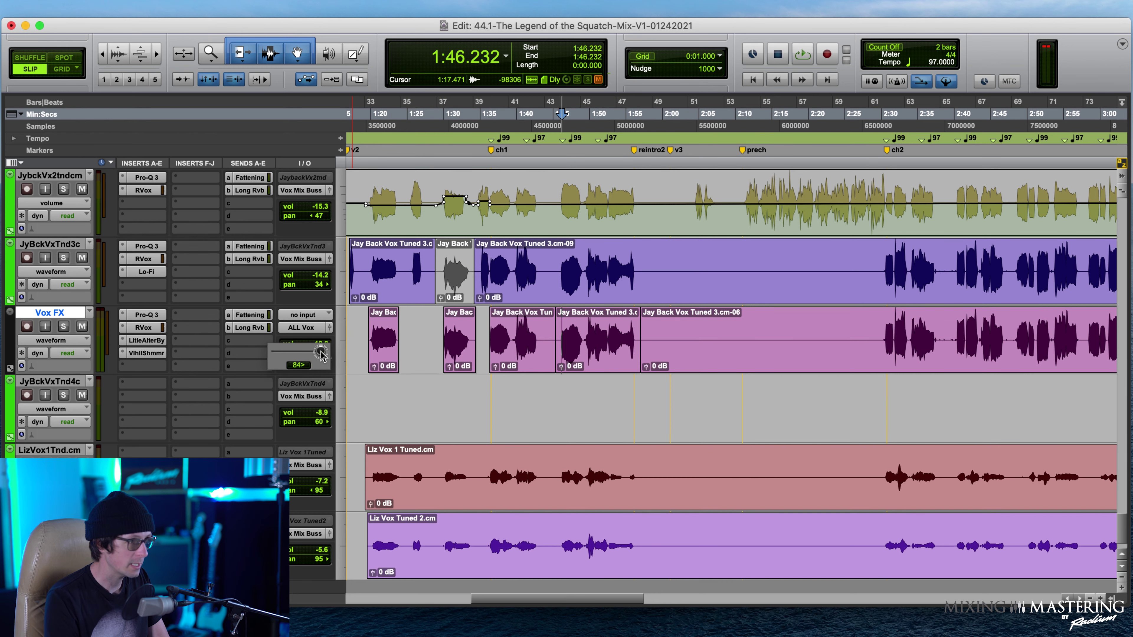
left_click_drag(321, 353, 318, 359)
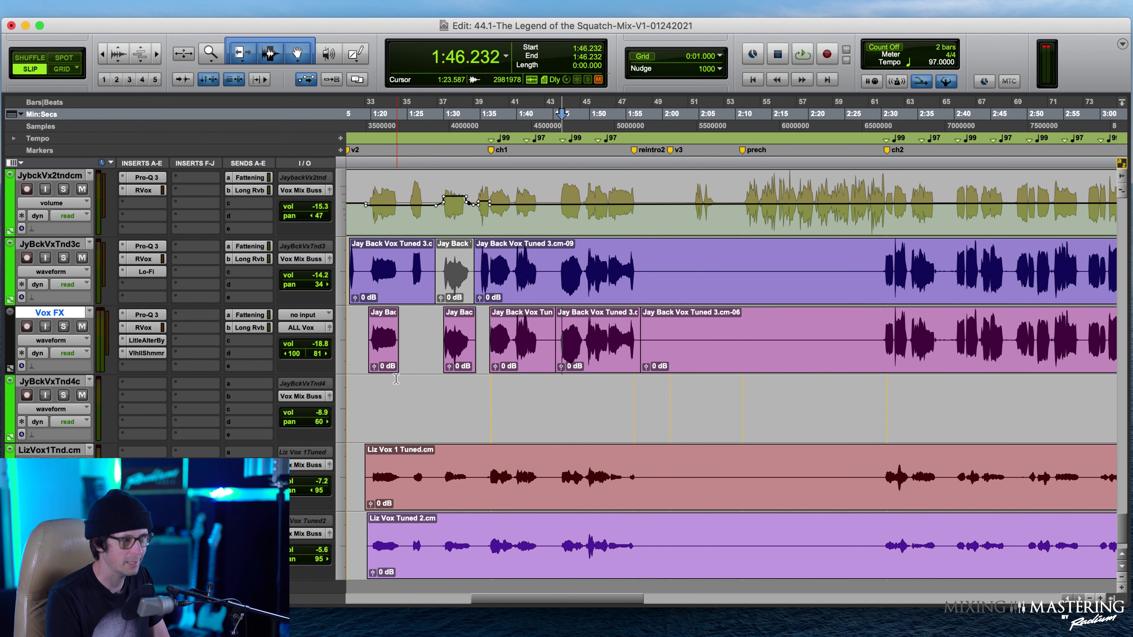
Step: Trim both Liz Vox clips to start at 1:20.329 and add short fade-ins ahead of their first notes
scroll(376, 385, "down", 1)
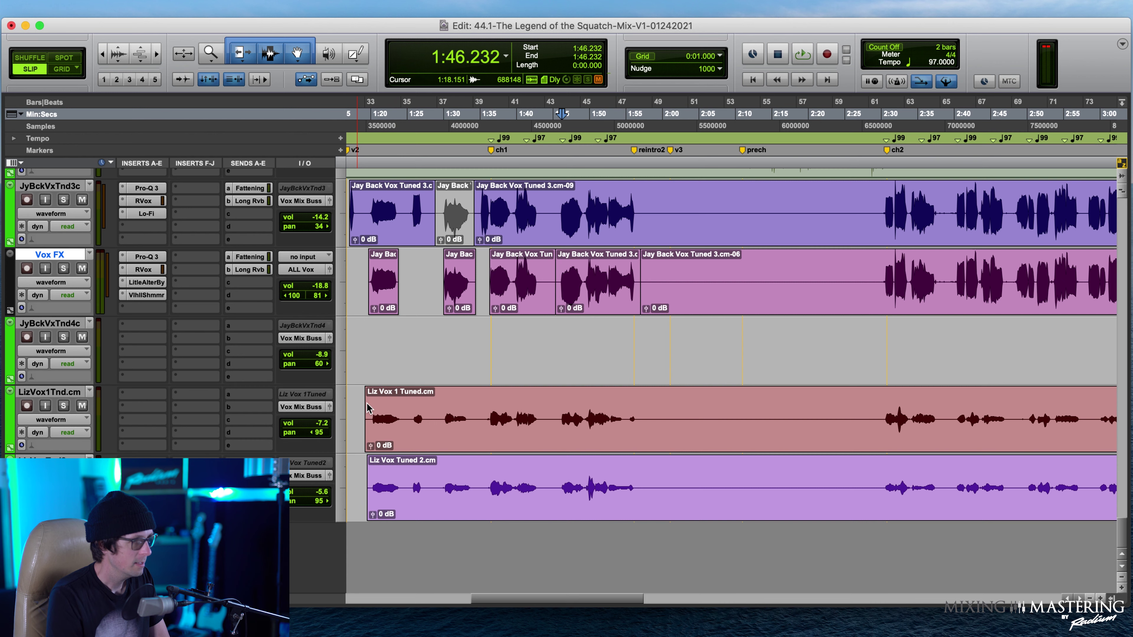
scroll(380, 408, "left", 5)
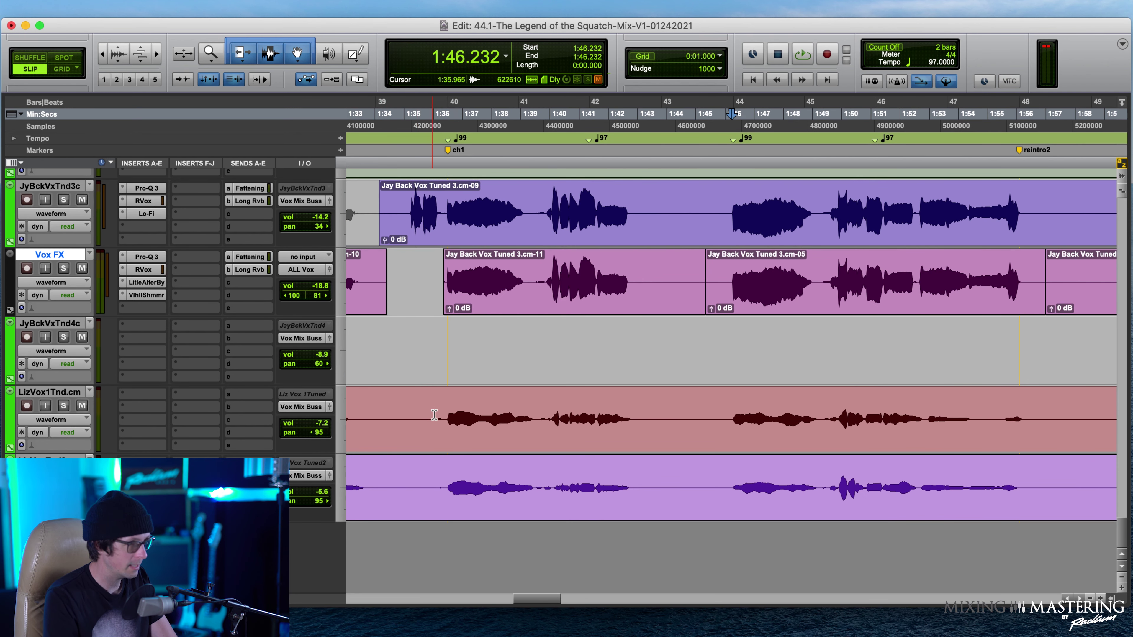
left_click(549, 404)
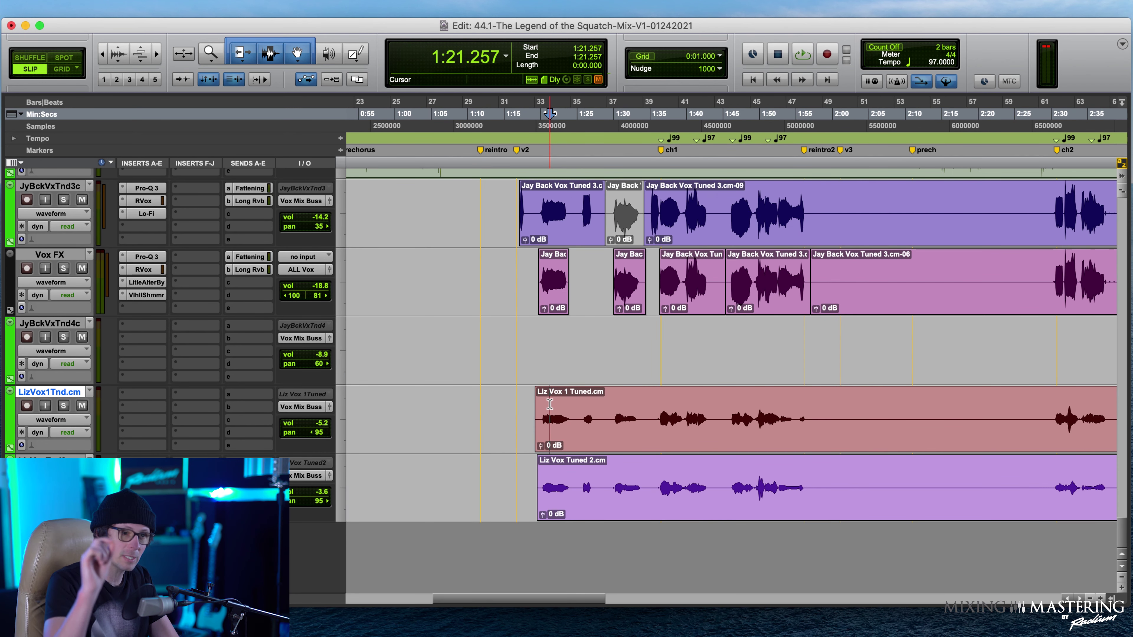
key("super+bracketright")
key("super+bracketright")
key("super+bracketright")
key("super+bracketright")
left_click(623, 415)
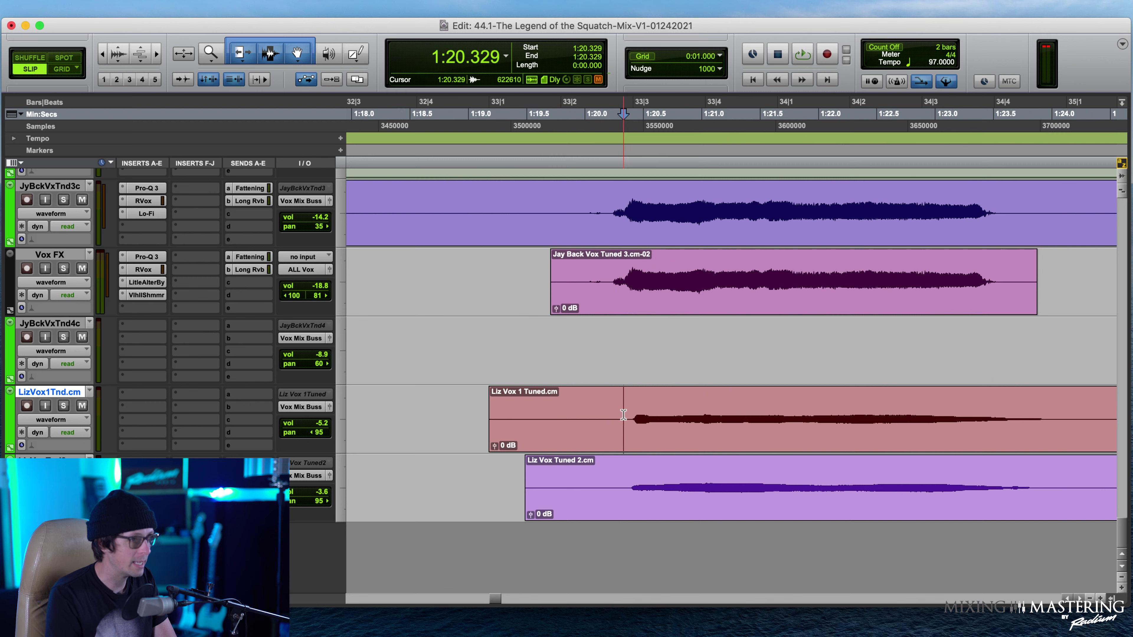
key("a")
key("semicolon")
key("a")
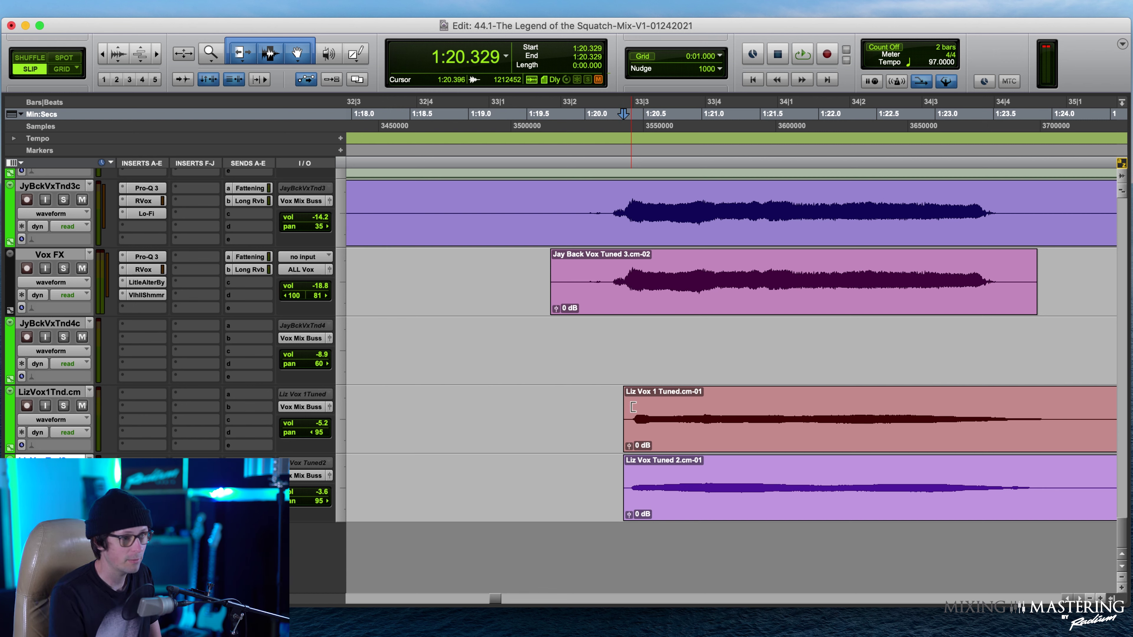
left_click_drag(638, 404, 614, 466)
key("f")
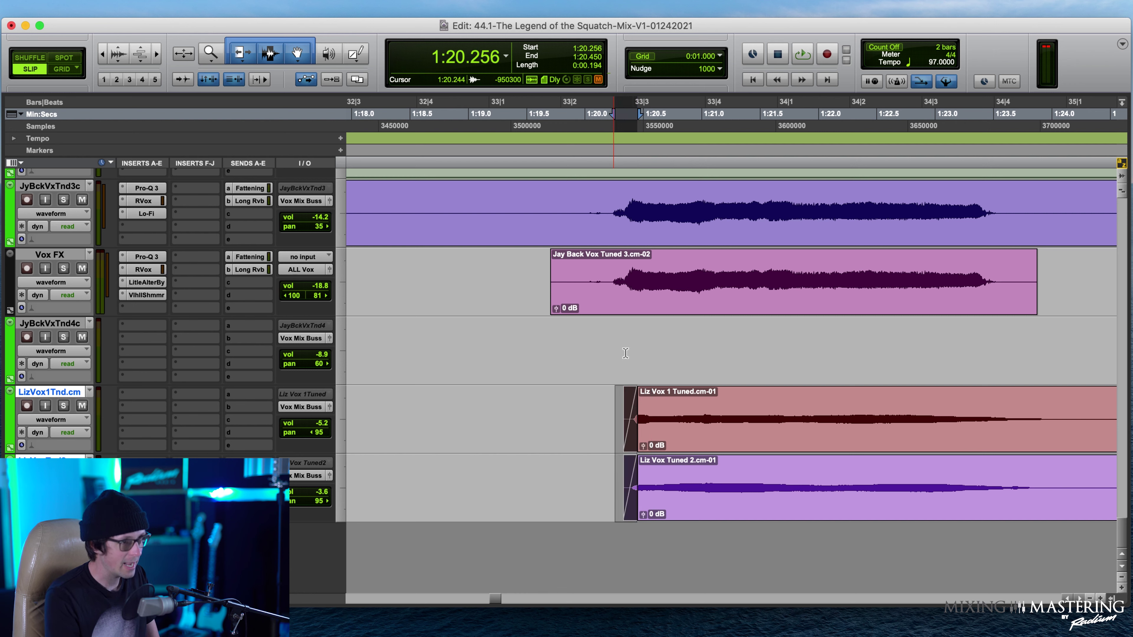
Step: Trim the first Vox FX clip in verse 2 to start at 1:20.177 and add a short fade-in
left_click(606, 275)
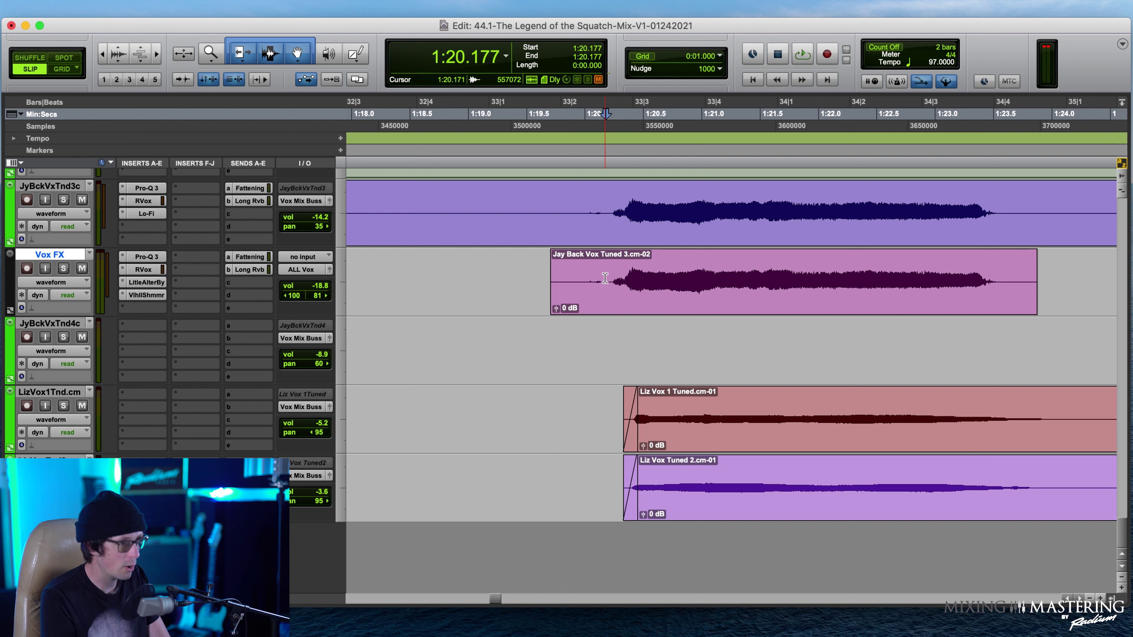
key("a")
left_click_drag(611, 259, 625, 263)
left_click(566, 282)
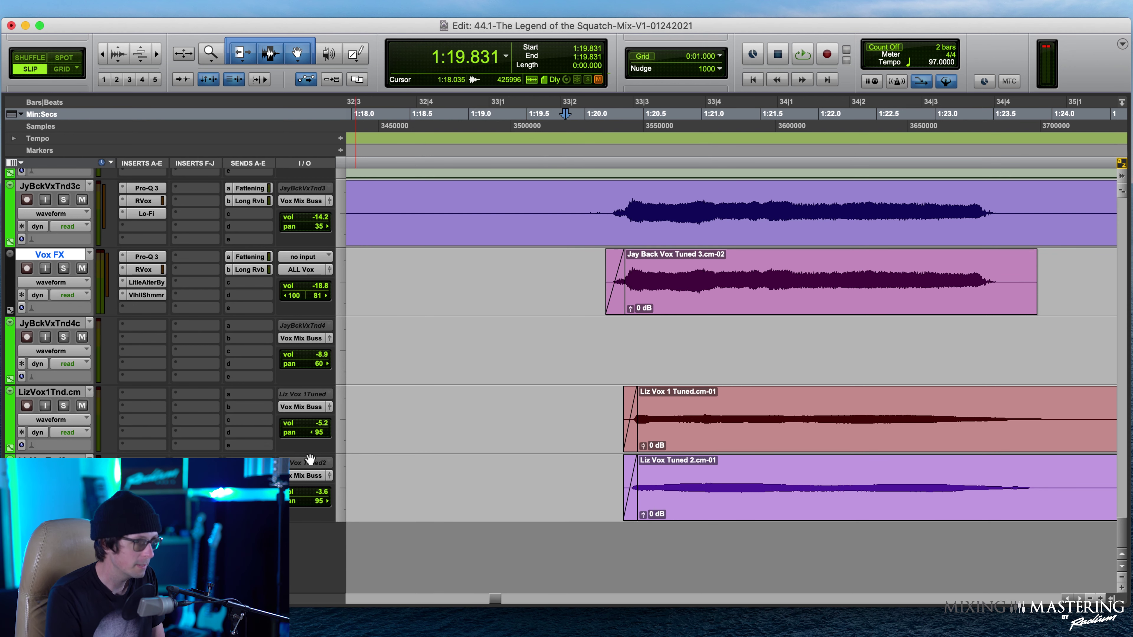
Step: Solo the LizVox1Tnd track and audition it from 1:20.329 and from 1:36.111
key("r")
key("r")
key("r")
key("r")
key("r")
key("r")
key("r")
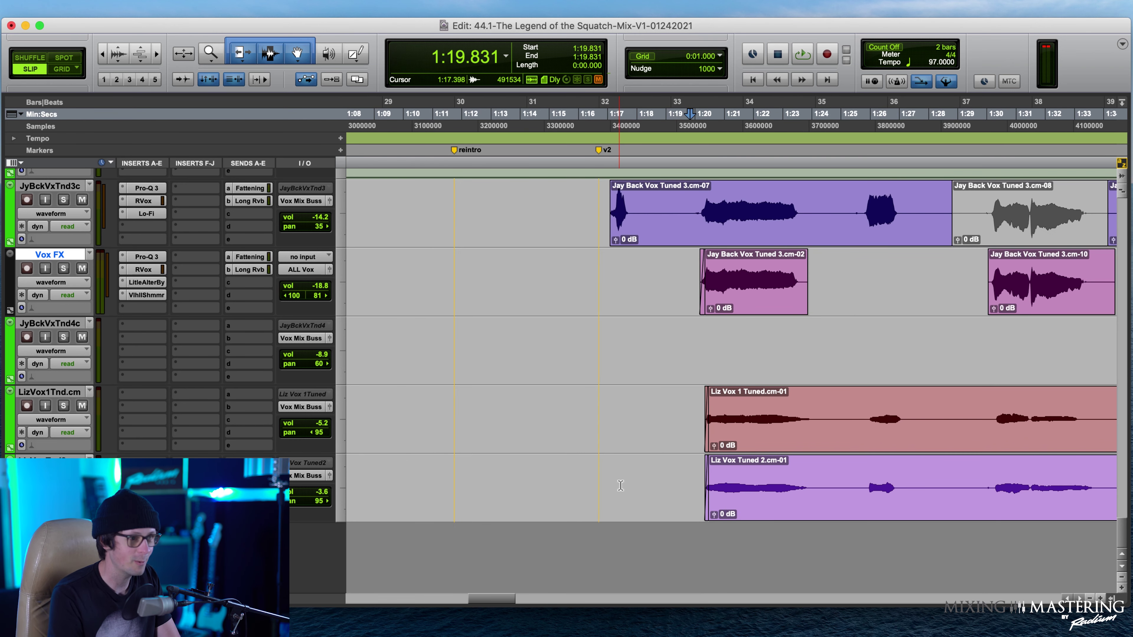
key("t")
key("t")
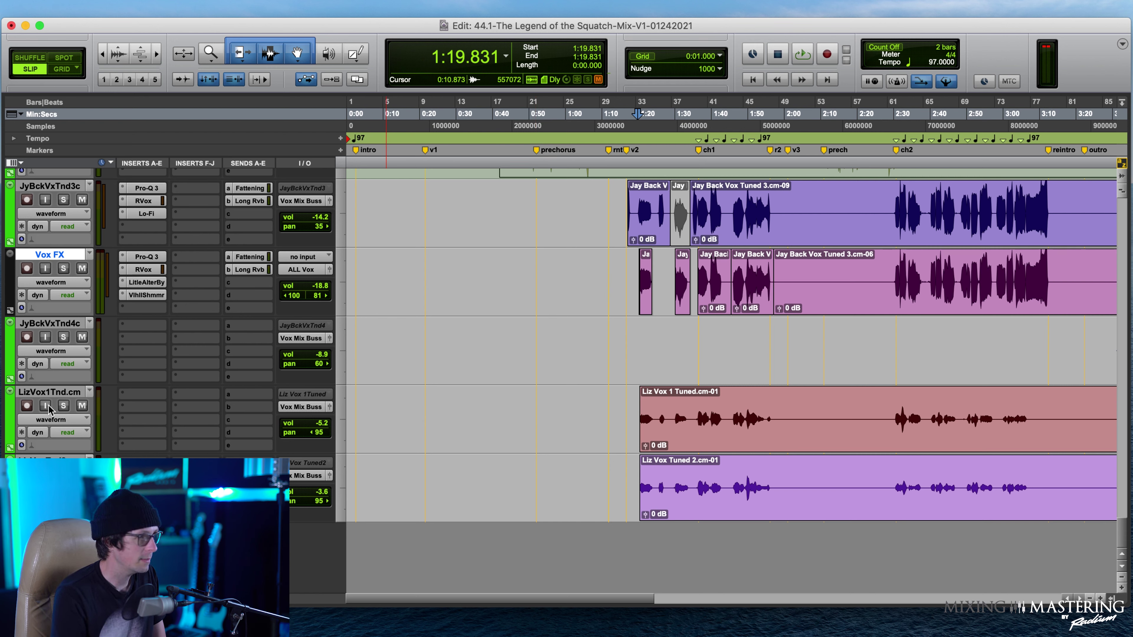
left_click(59, 406)
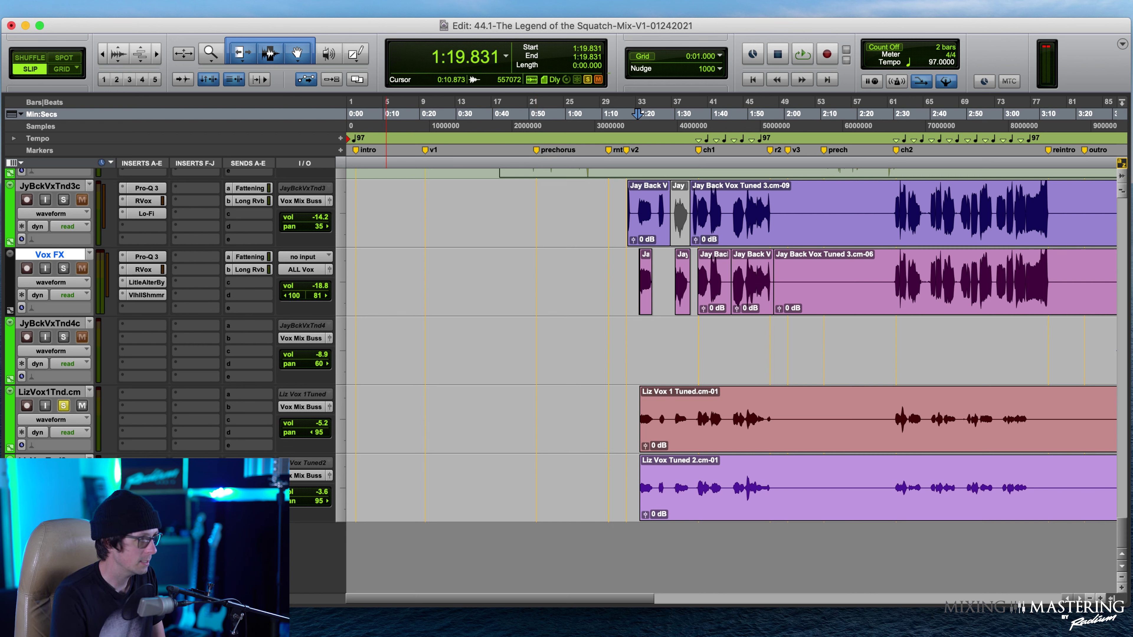
left_click(671, 397)
key("space")
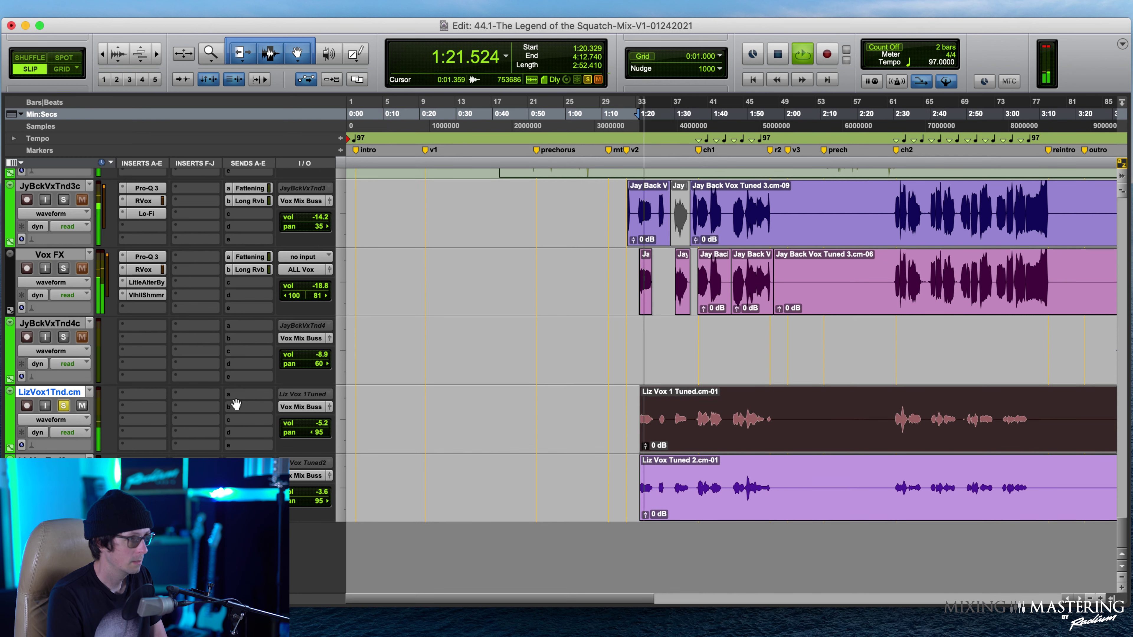
left_click(702, 415)
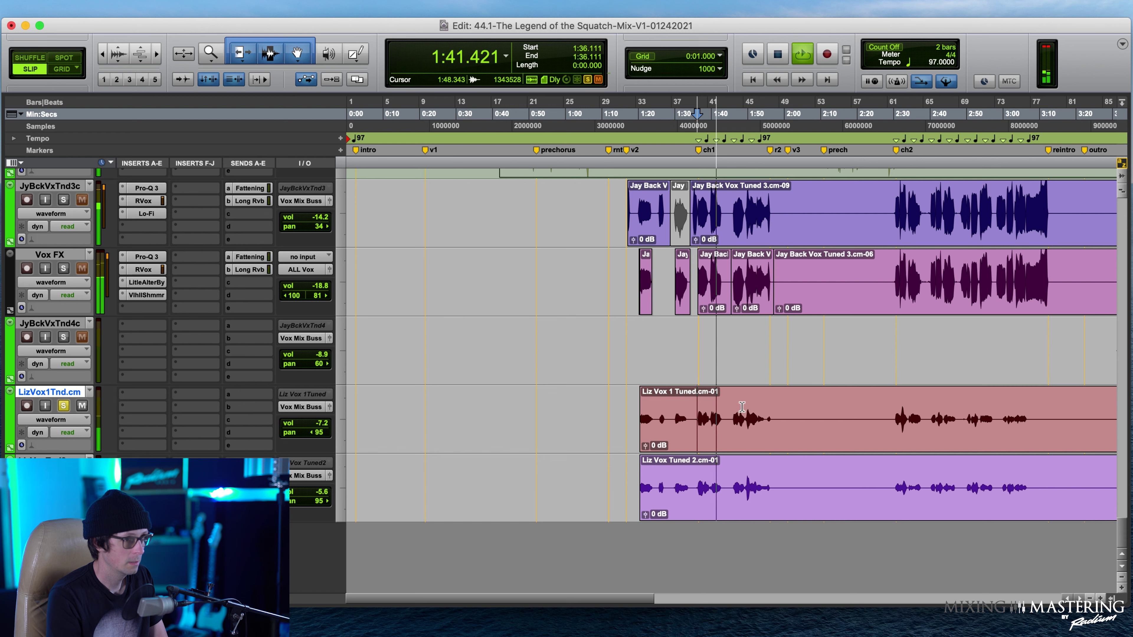
key("space")
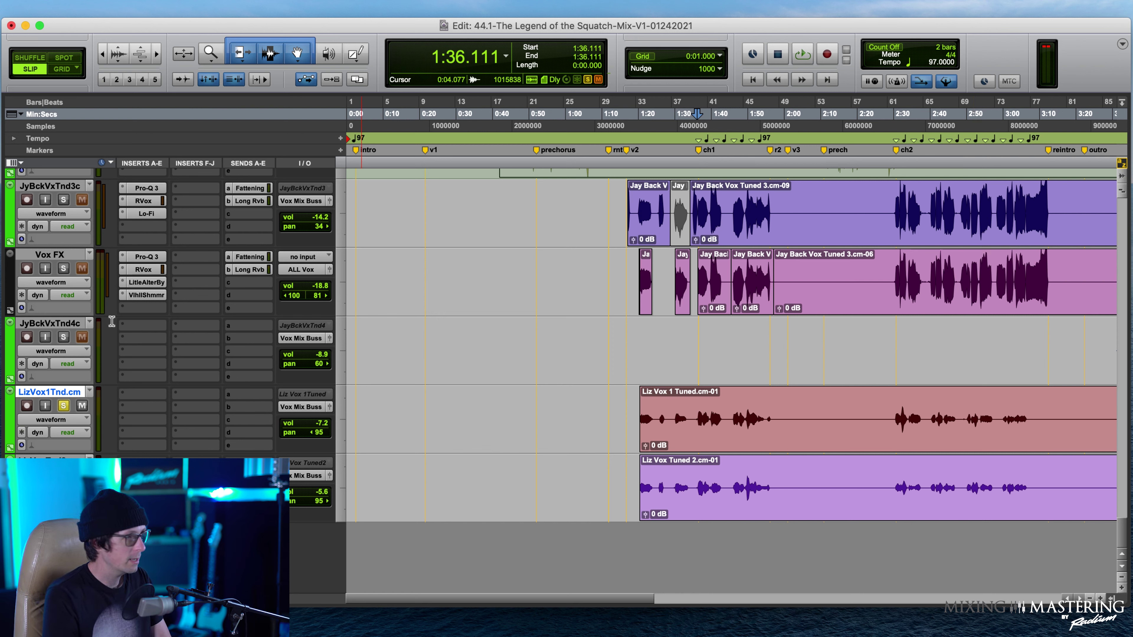
Step: Insert FabFilter Pro-Q 3 on LizVox1Tnd and add a 24 dB/oct low cut at about 68 Hz
left_click(144, 396)
left_click(163, 361)
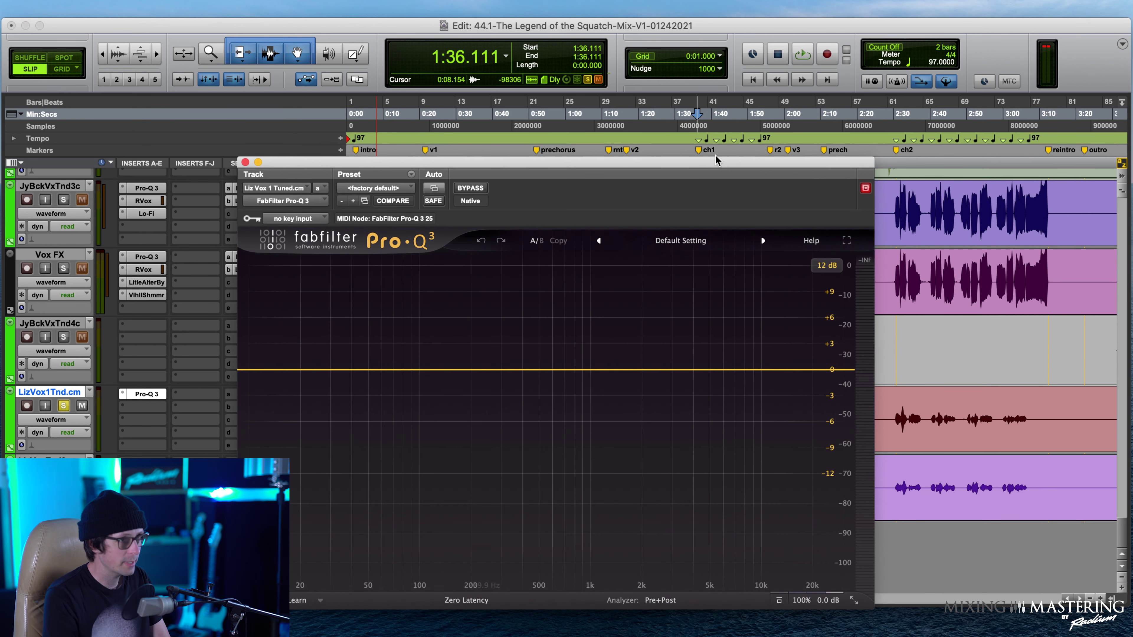
left_click_drag(653, 162, 631, 124)
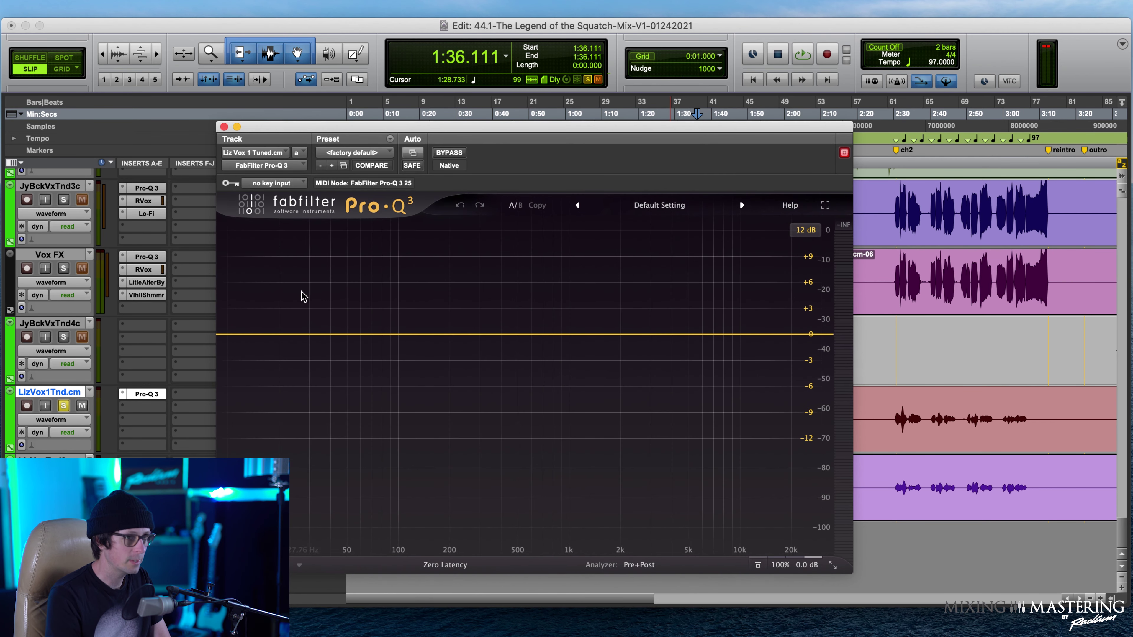
left_click(248, 335)
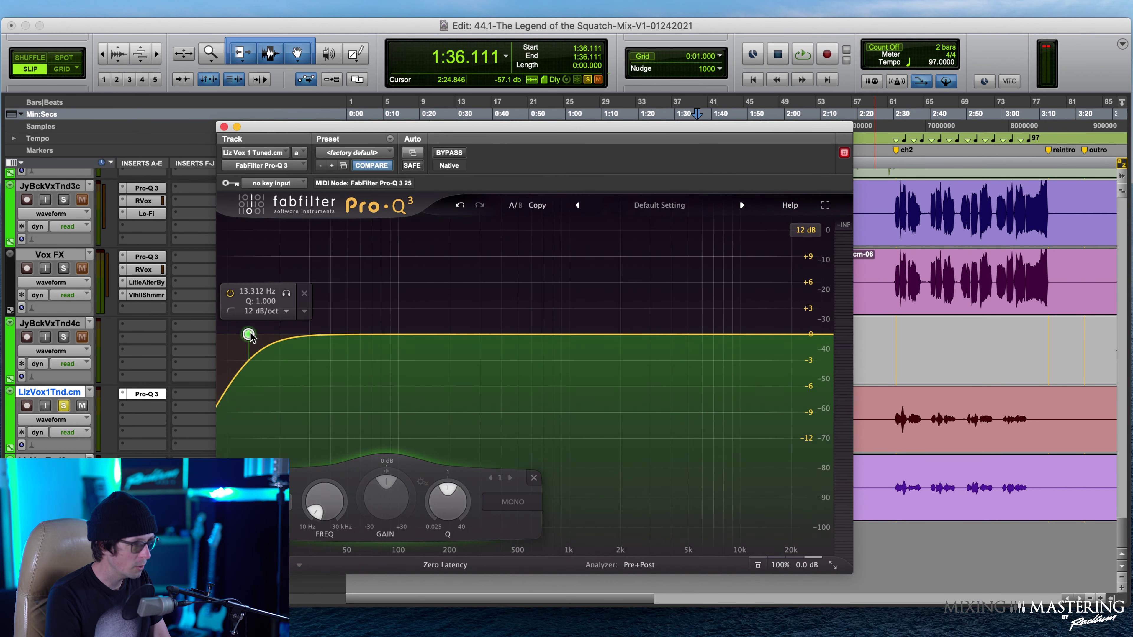
left_click_drag(248, 336, 343, 330)
left_click(352, 308)
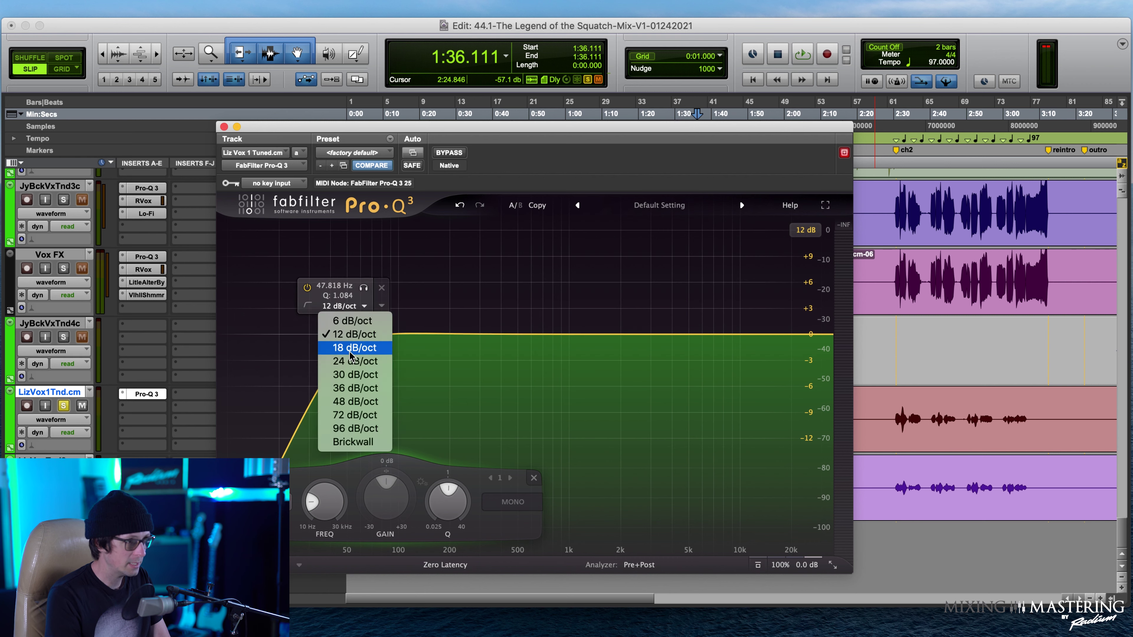
left_click(339, 362)
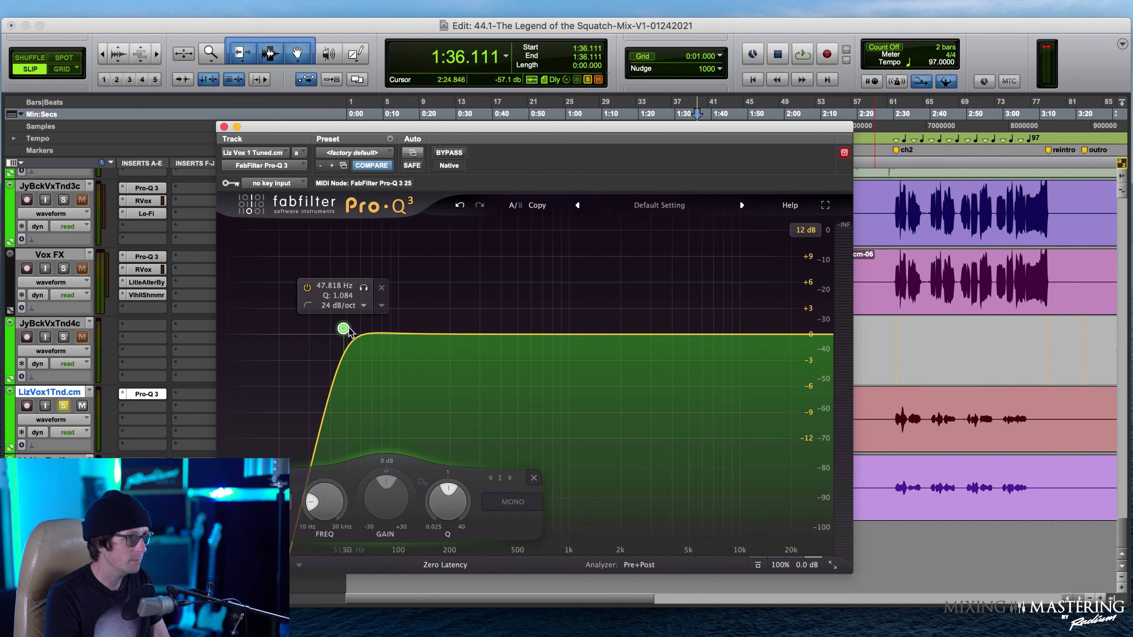
left_click_drag(344, 331, 369, 333)
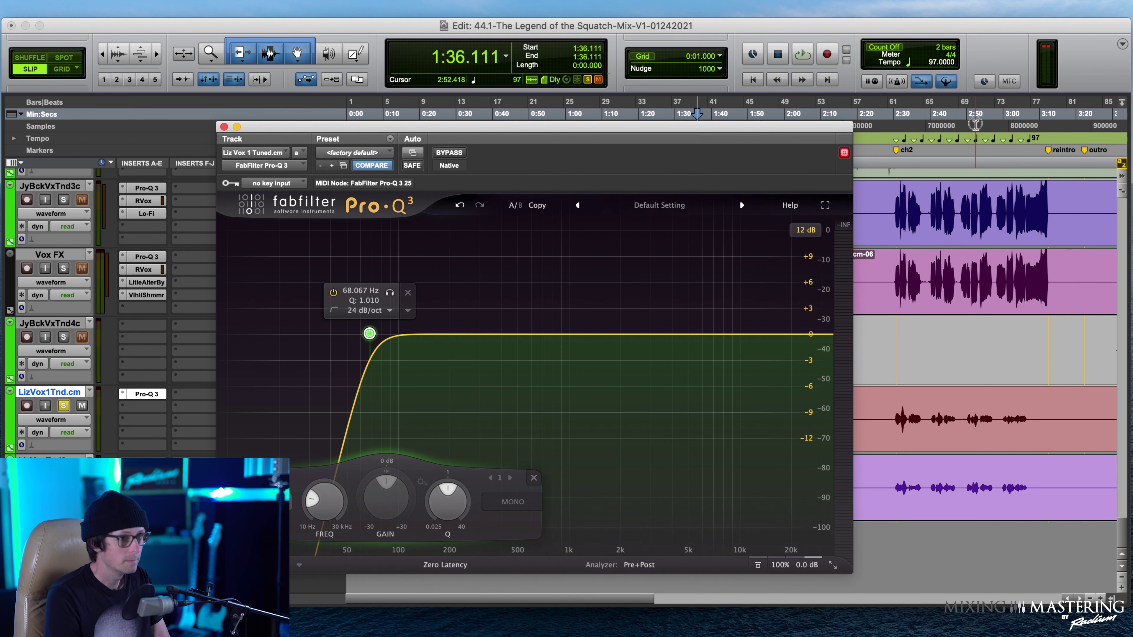
Step: Raise the Pro-Q 3 low cut to about 206 Hz while playing from 1:36.111
key("space")
left_click_drag(369, 333, 467, 335)
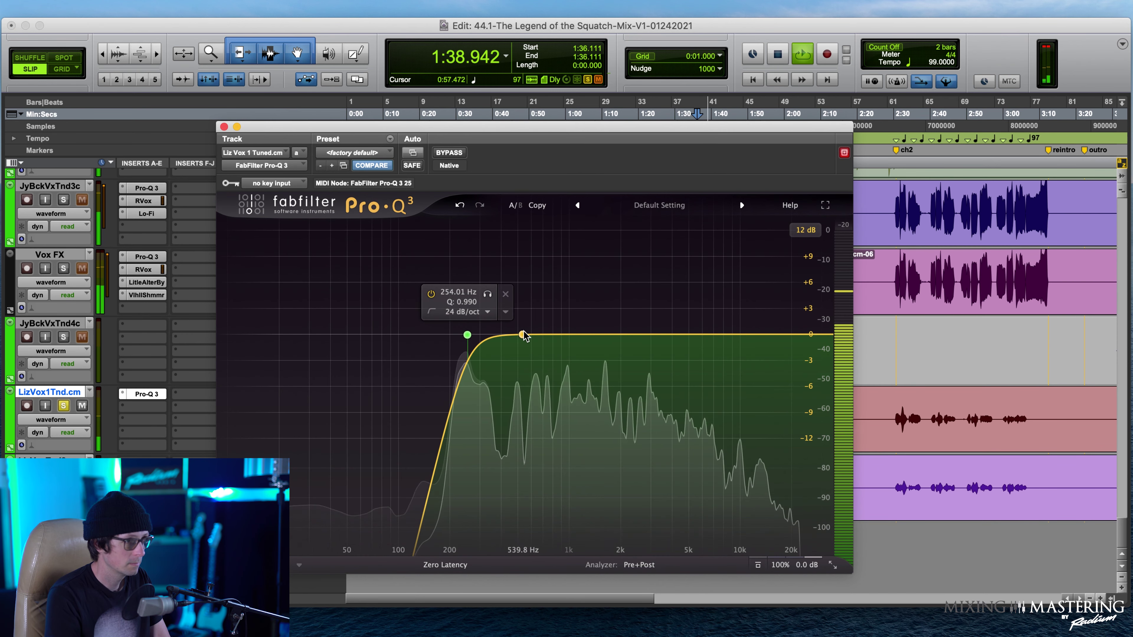
left_click_drag(468, 334, 452, 334)
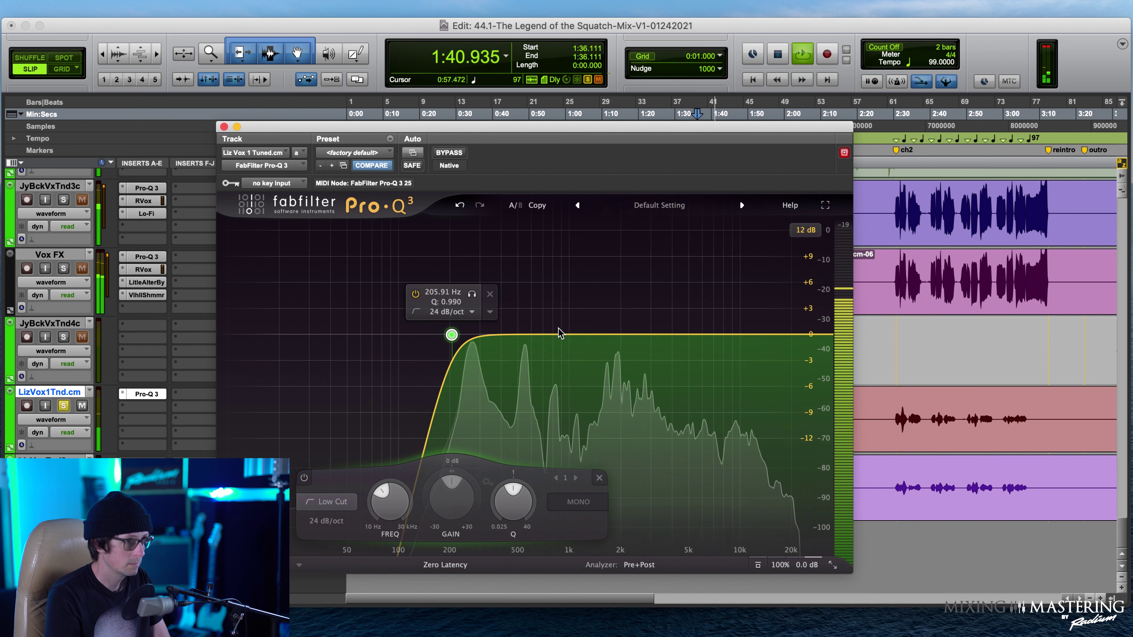
Step: Add a slight low-mid cut and a gentle high-frequency boost in Pro-Q 3, replay, and close the equaliser
left_click_drag(558, 336, 513, 350)
left_click_drag(600, 336, 702, 323)
key("space")
key("space")
left_click(147, 394)
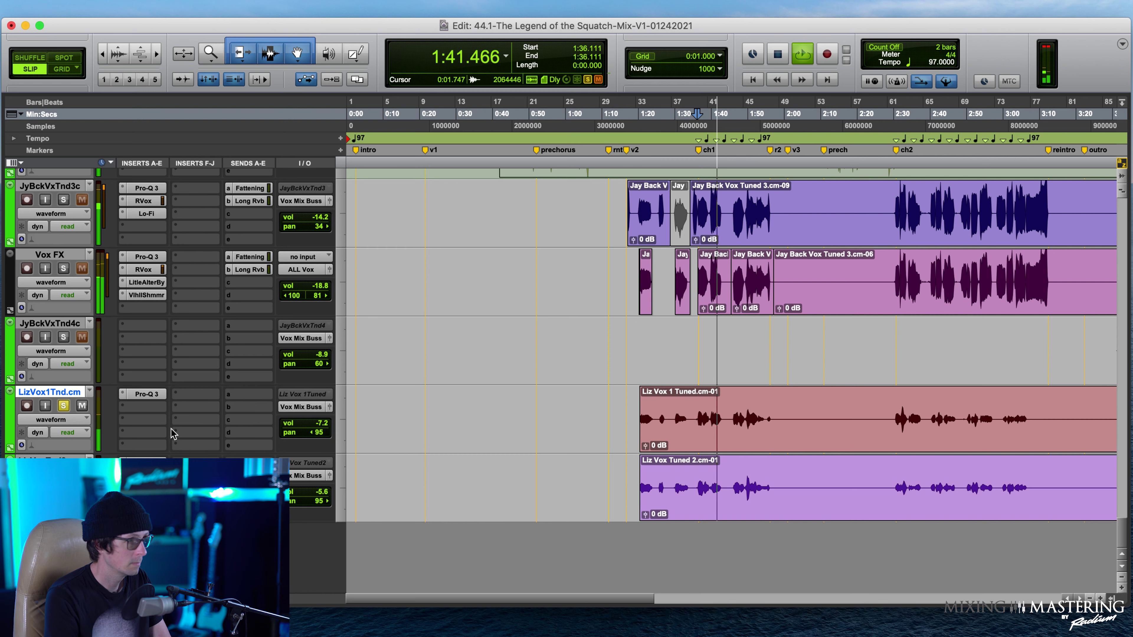
Step: Insert RCompressor on LizVox1Tnd after the equaliser and set the ratio to 2.89 and the threshold to -25.8
key("space")
left_click(147, 407)
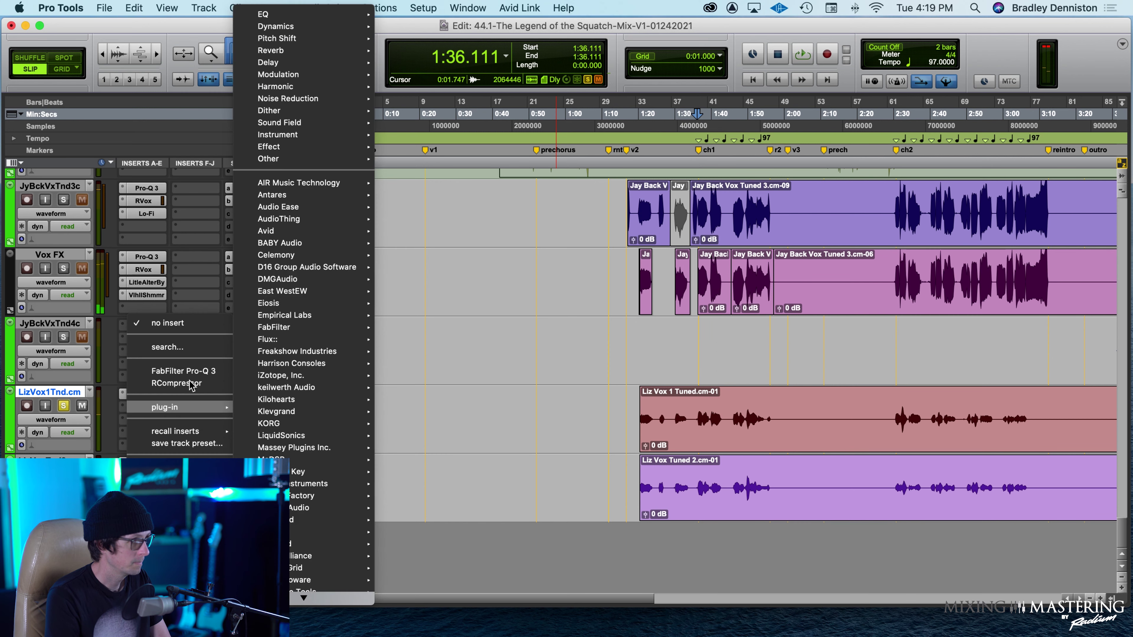
left_click(194, 384)
key("space")
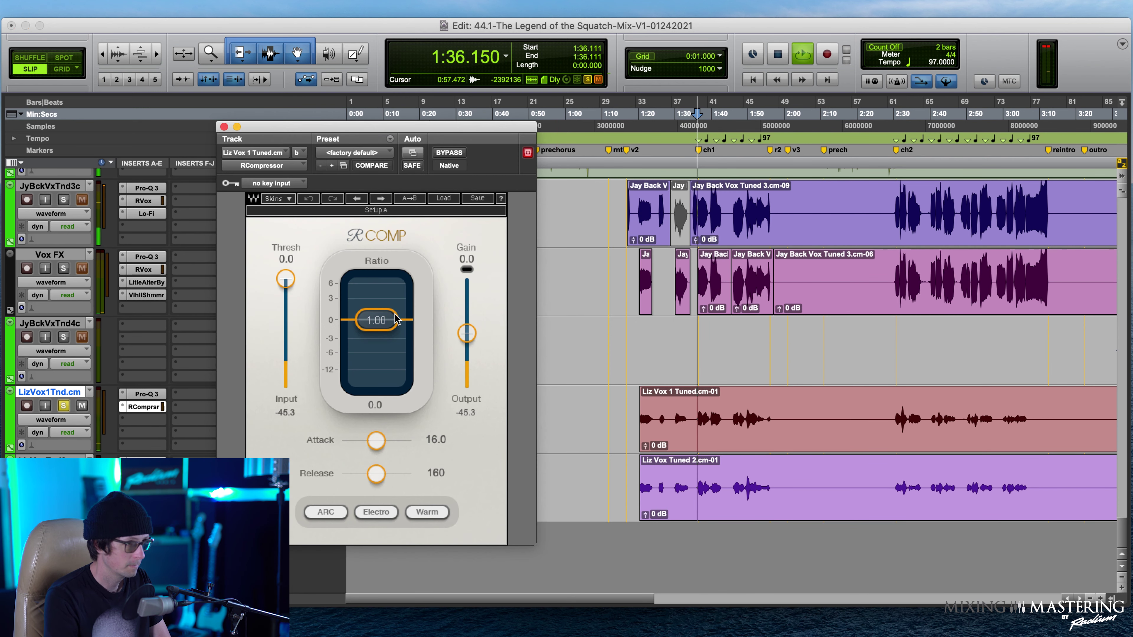
left_click_drag(392, 346, 392, 358)
left_click_drag(286, 280, 266, 380)
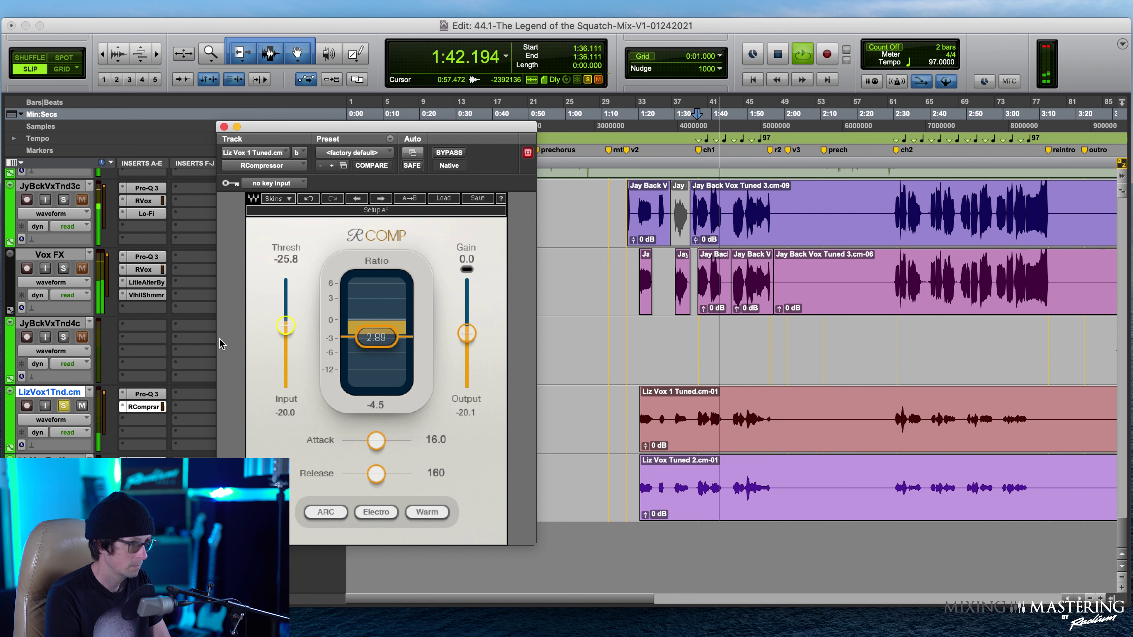
Step: Set RCompressor to gain 3.8, attack 48.4, release 19.5, Opto and Smooth modes, replaying from 1:36.111
key("space")
key("space")
left_click_drag(465, 334, 471, 294)
left_click_drag(375, 440, 332, 491)
left_click(376, 512)
left_click(427, 512)
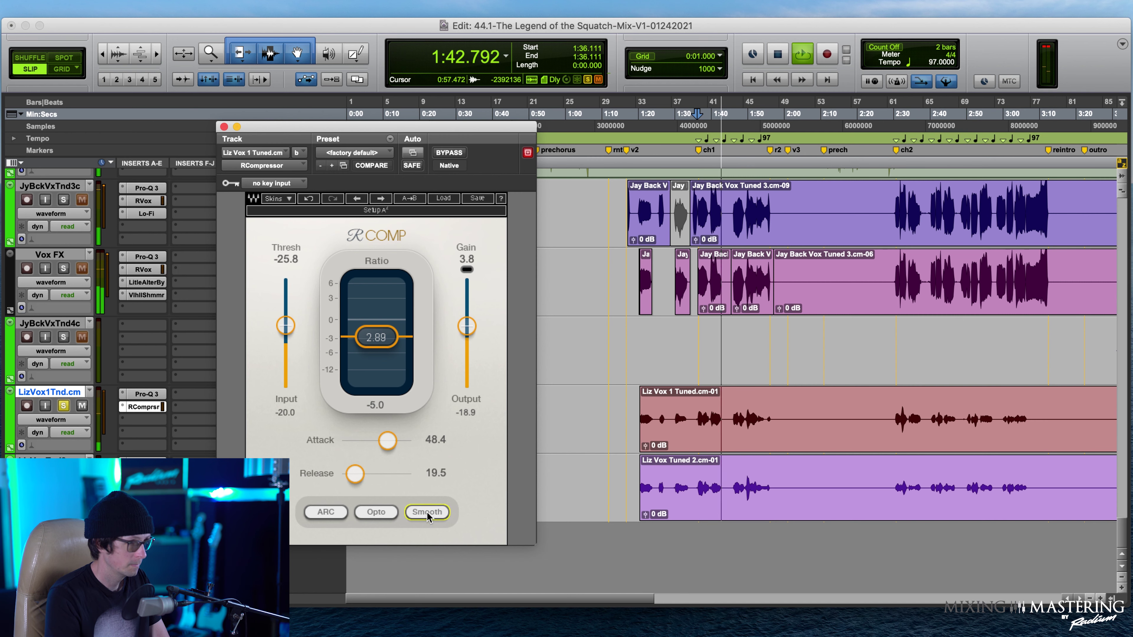
key("space")
key("space")
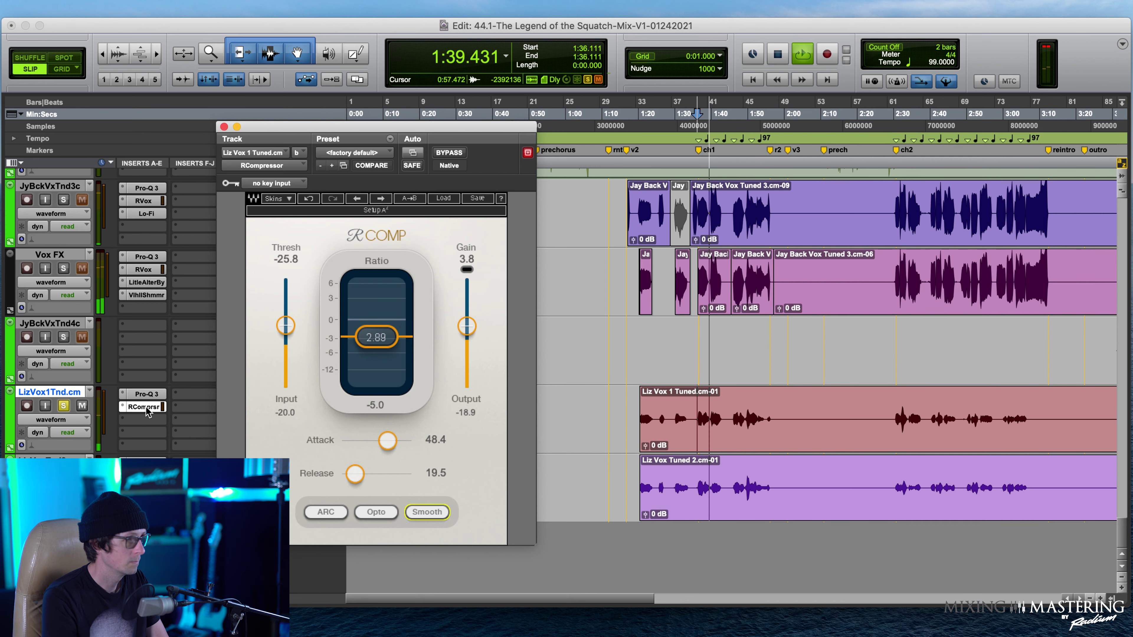
Step: Close RCompressor and audition the processed LizVox1Tnd vocal from 1:36.111
left_click_drag(149, 409, 145, 464)
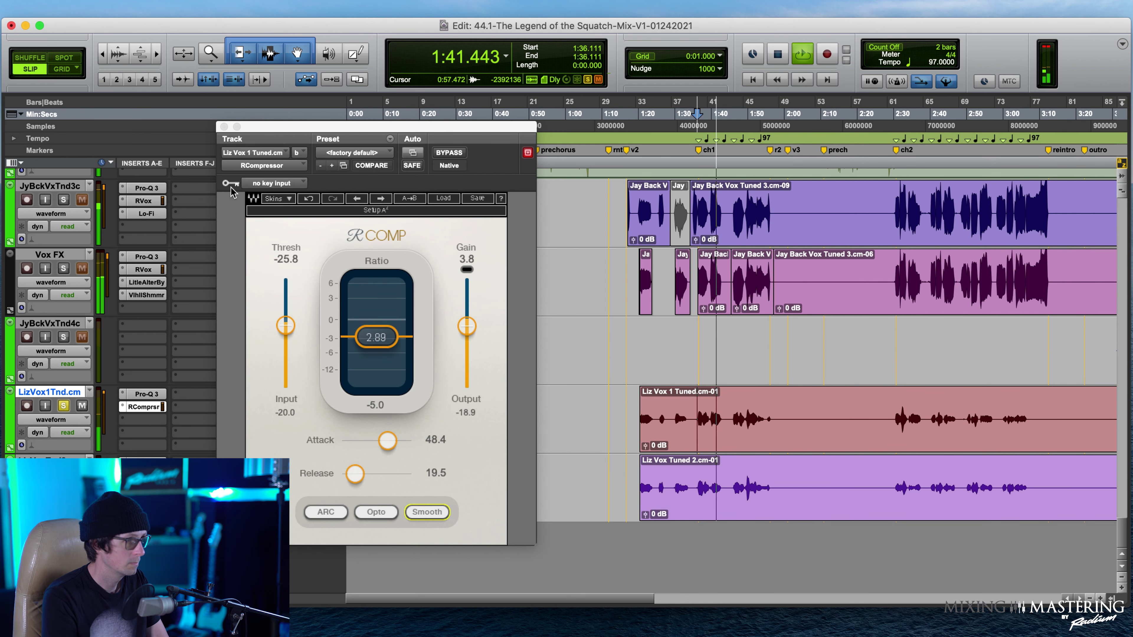
left_click(224, 128)
key("space")
key("space")
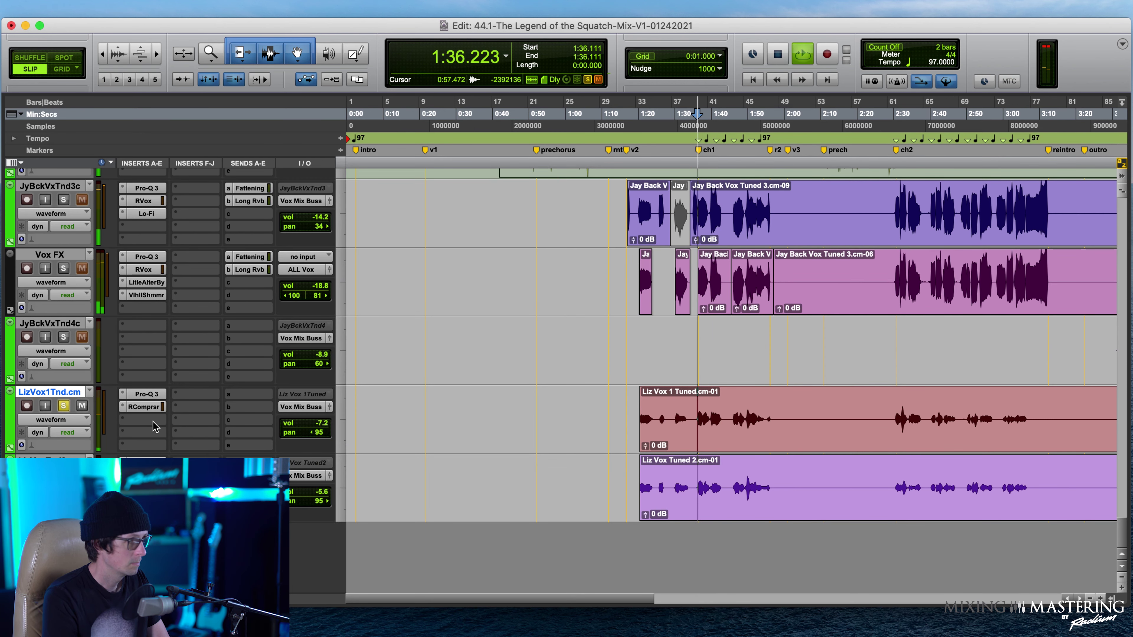
left_click(147, 419)
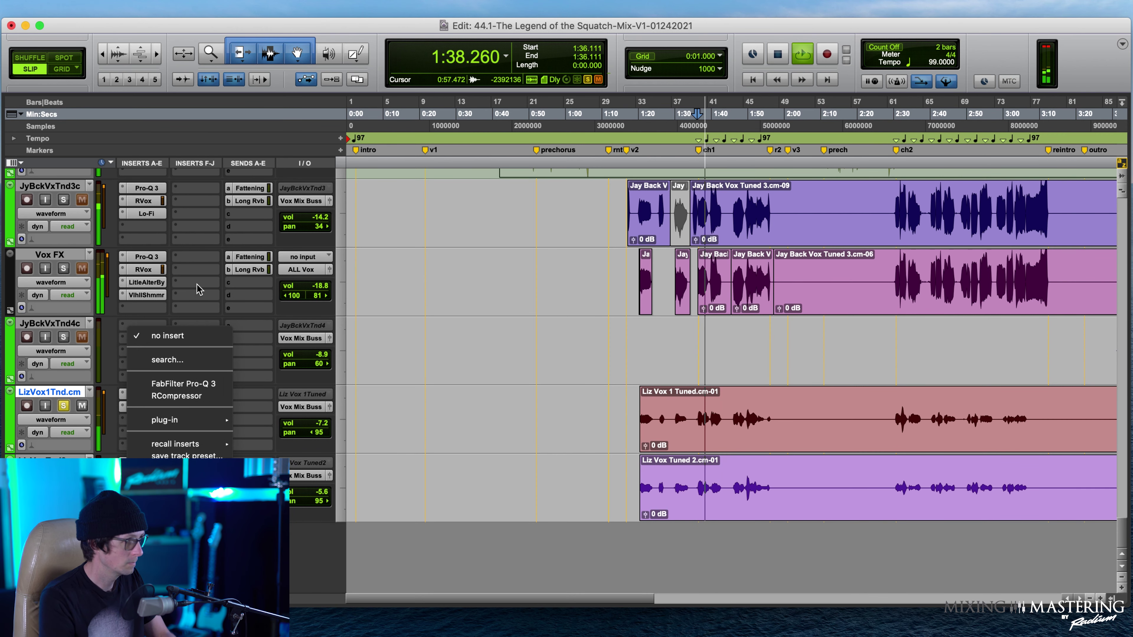
left_click(197, 282)
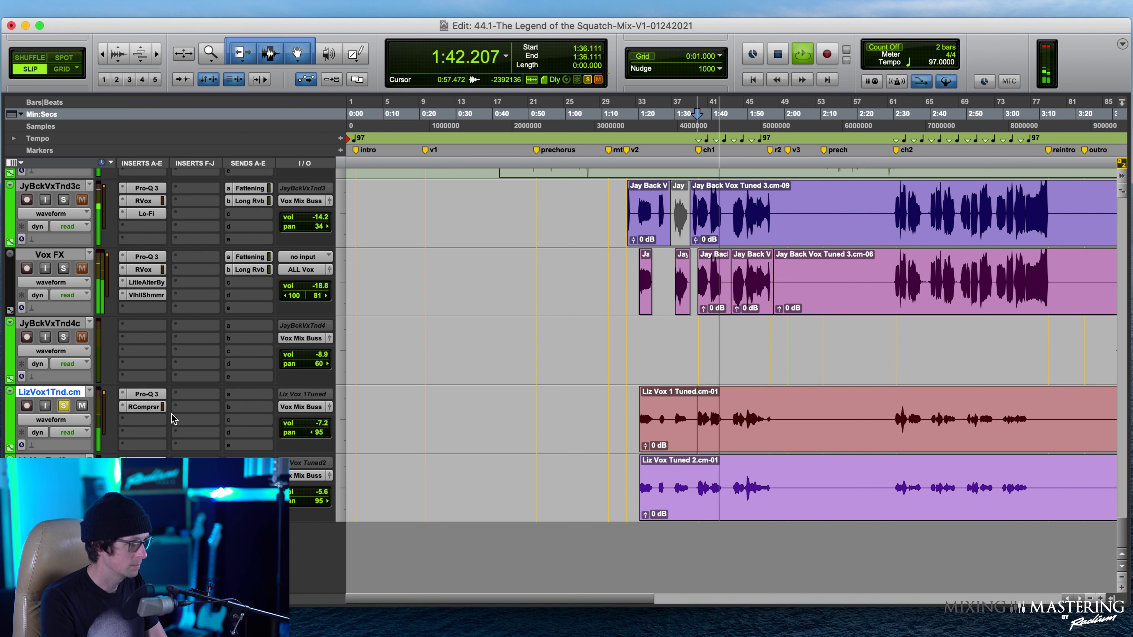
key("space")
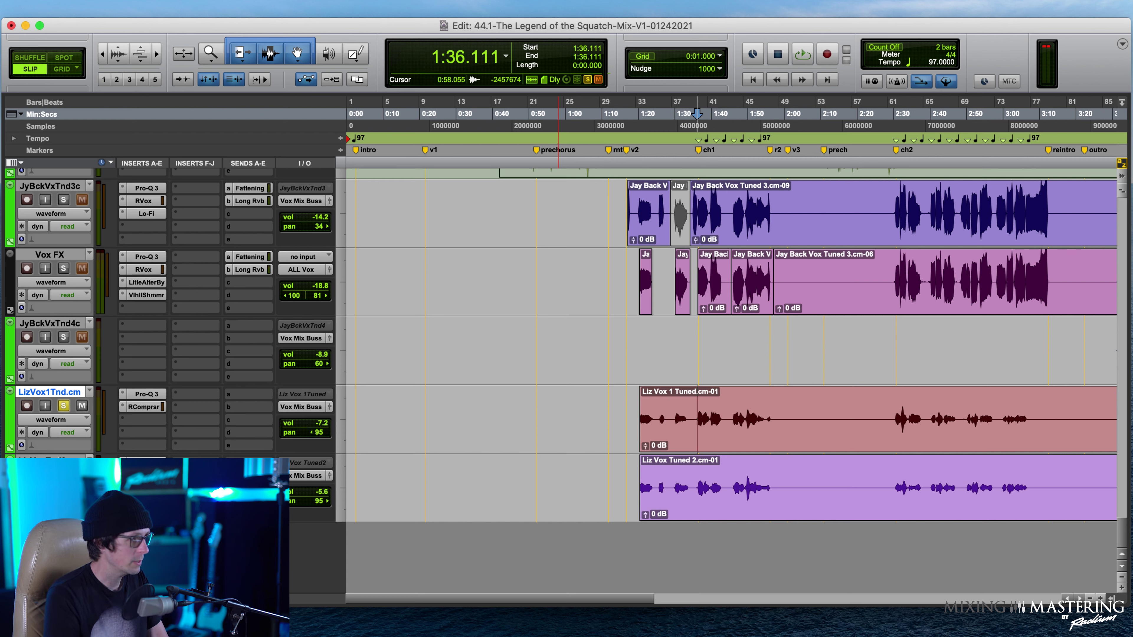
Step: Route the Liz Vox tracks to a new stereo aux input track named High Vox FX
left_click(298, 408)
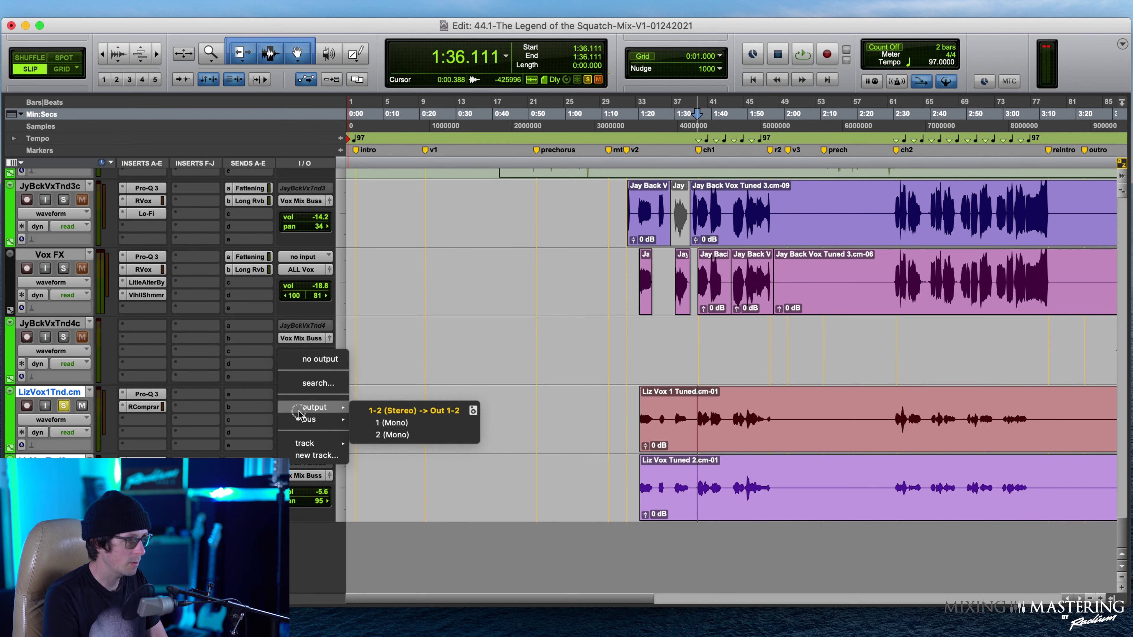
mouse_move(319, 424)
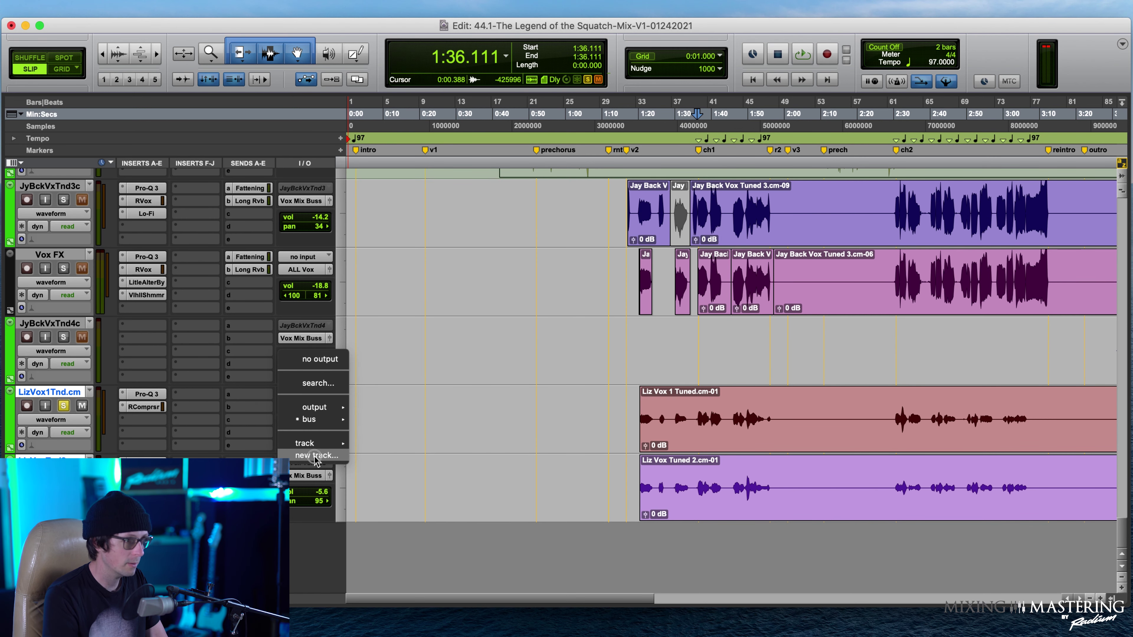
left_click(316, 456)
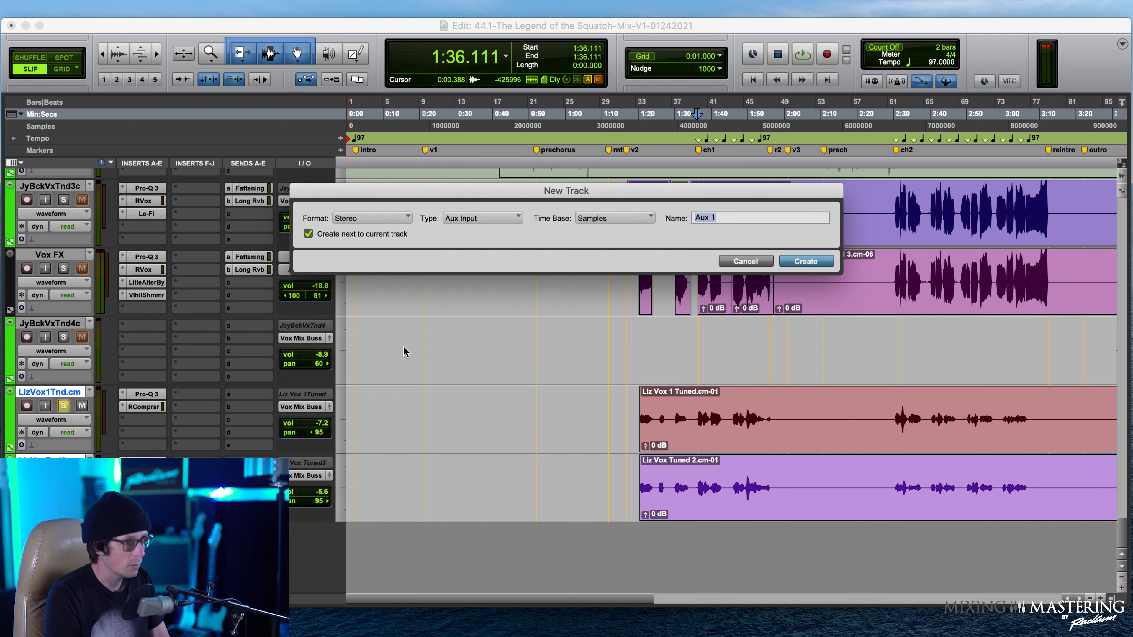
type("High Vox FX")
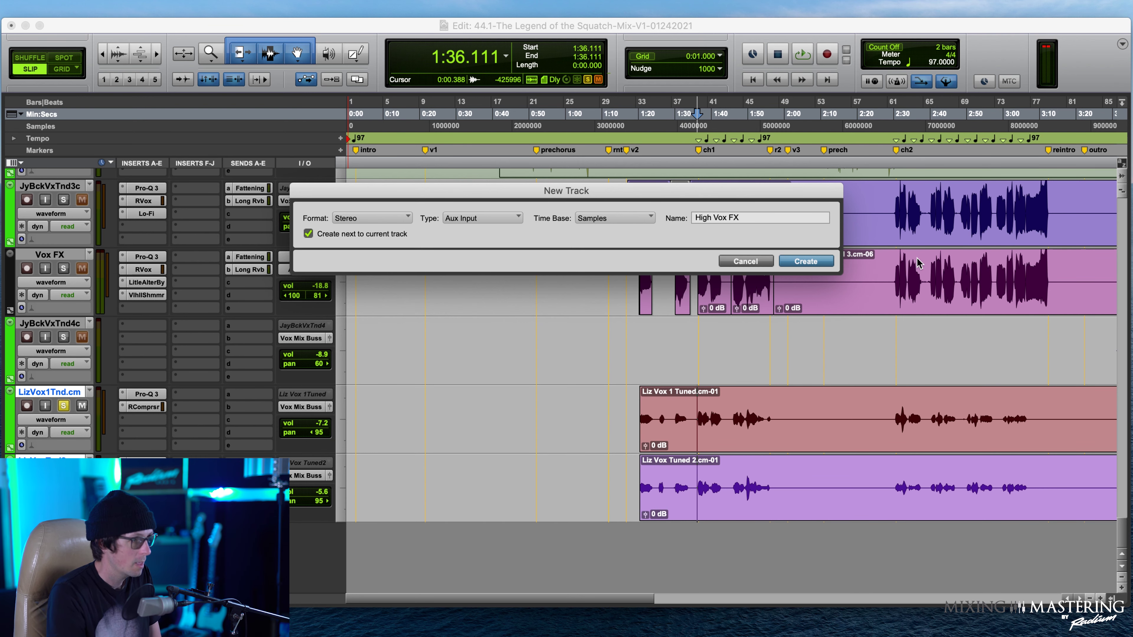
key("Return")
Step: Try to route the High Vox FX track's output to the Vox Mix Buss
scroll(731, 344, "down", 1)
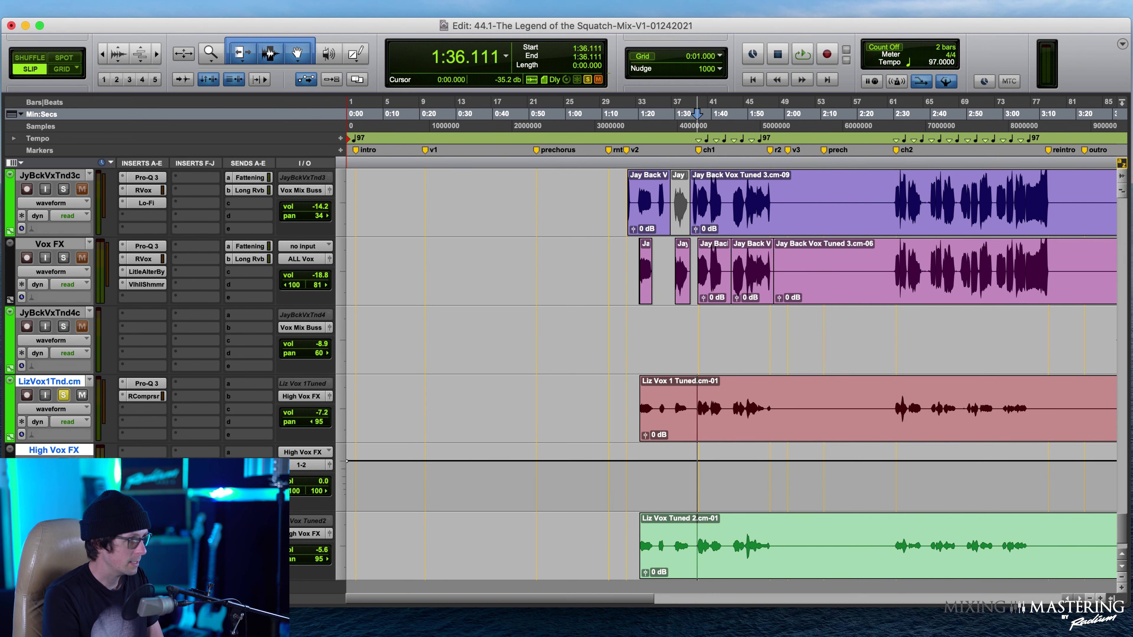
left_click(304, 474)
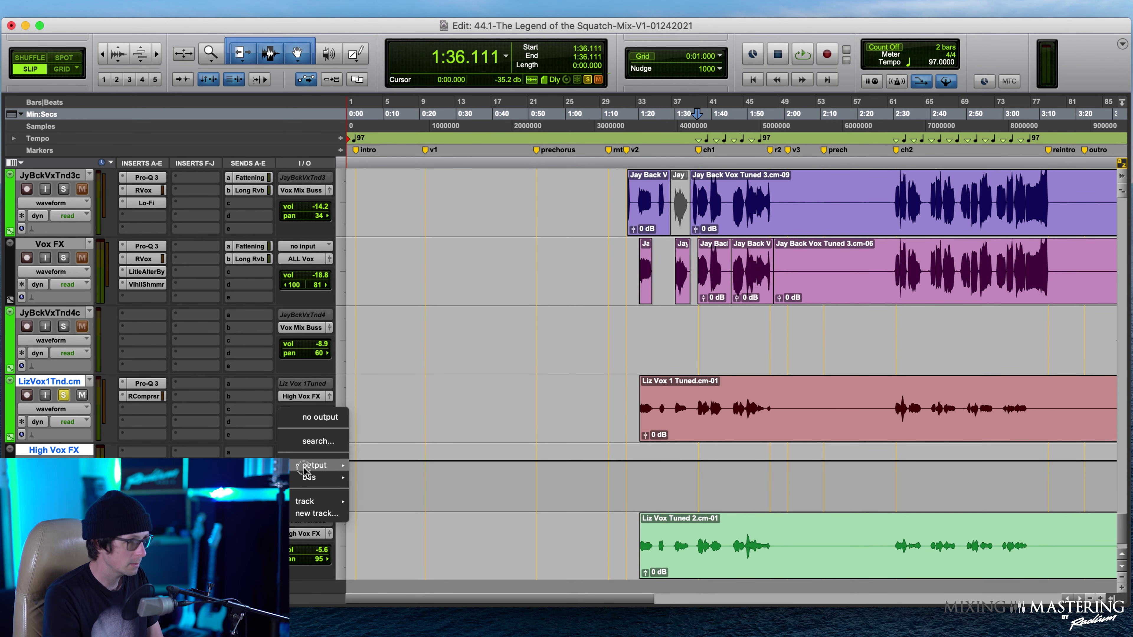
mouse_move(312, 477)
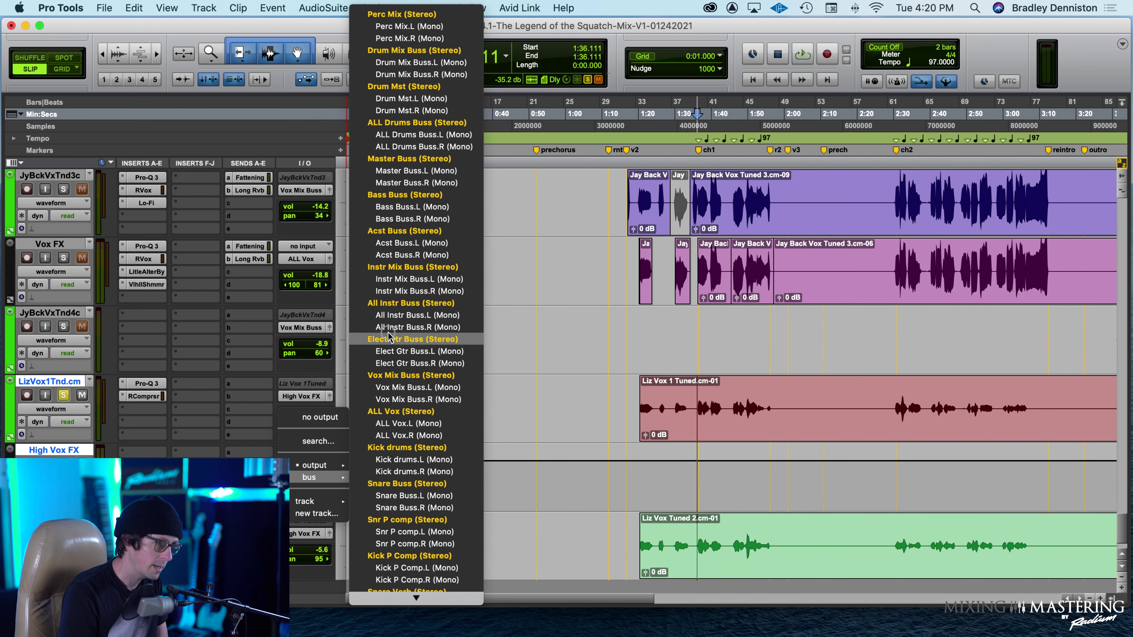
left_click(394, 380)
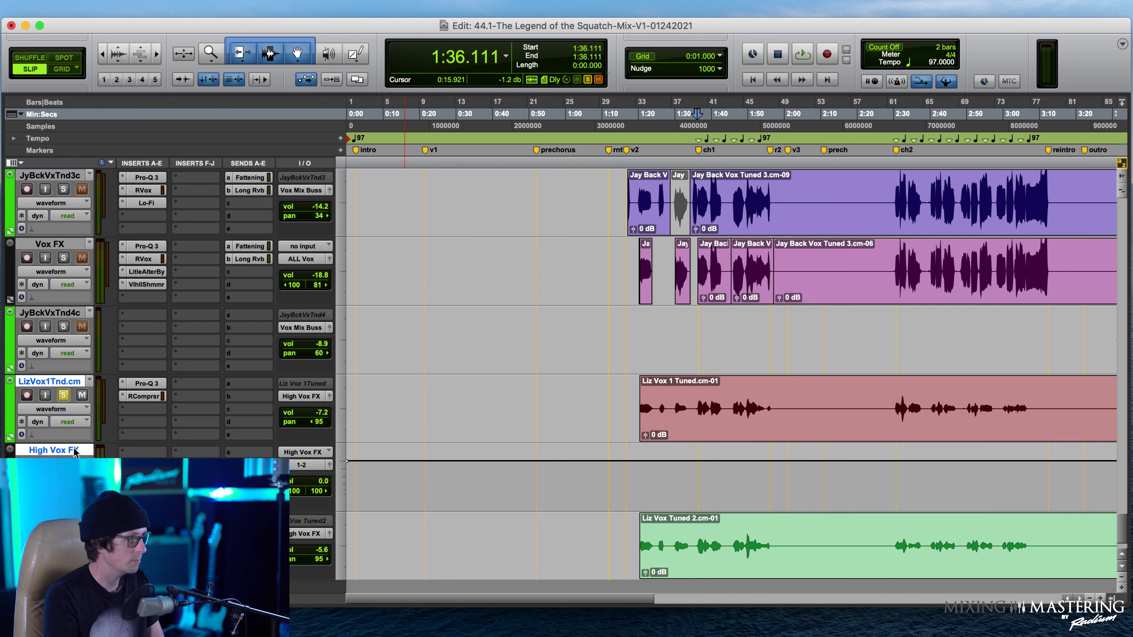
Step: Move the High Vox FX track below LizVoxTnd2 and route its output to the Vox Mix Buss
left_click(65, 388, "alt")
left_click_drag(56, 450, 56, 522)
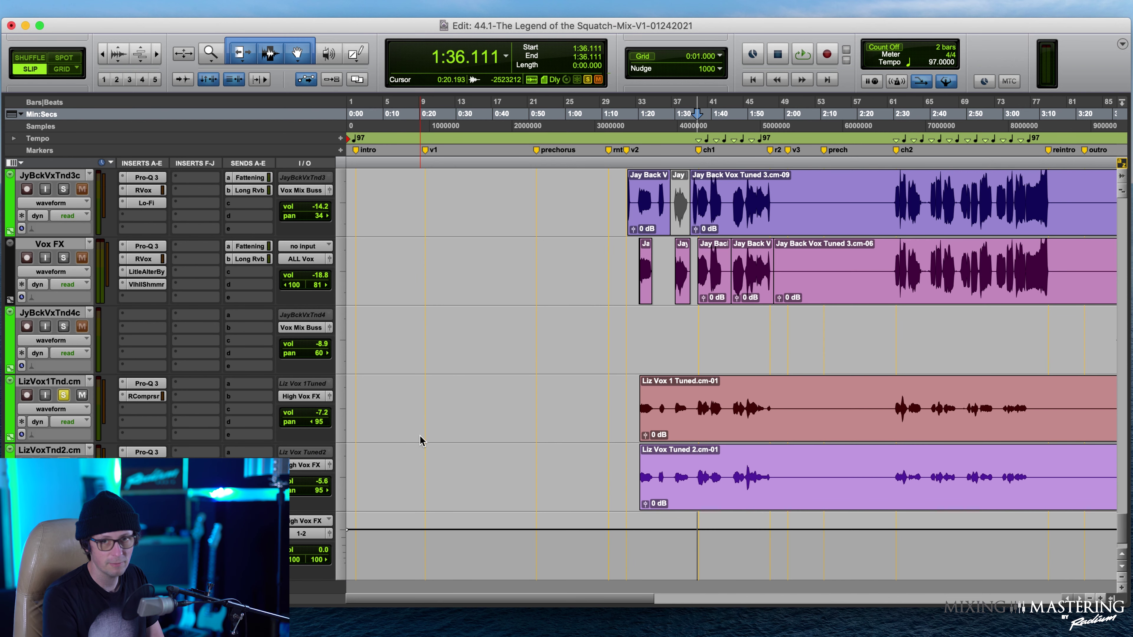
scroll(400, 354, "down", 2)
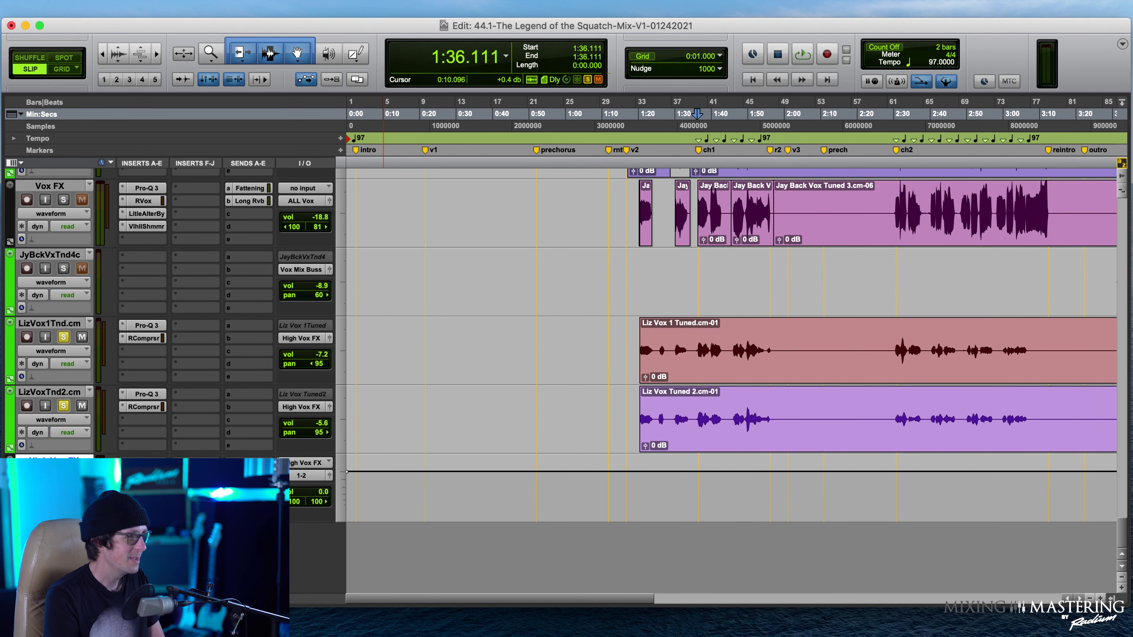
left_click(302, 476)
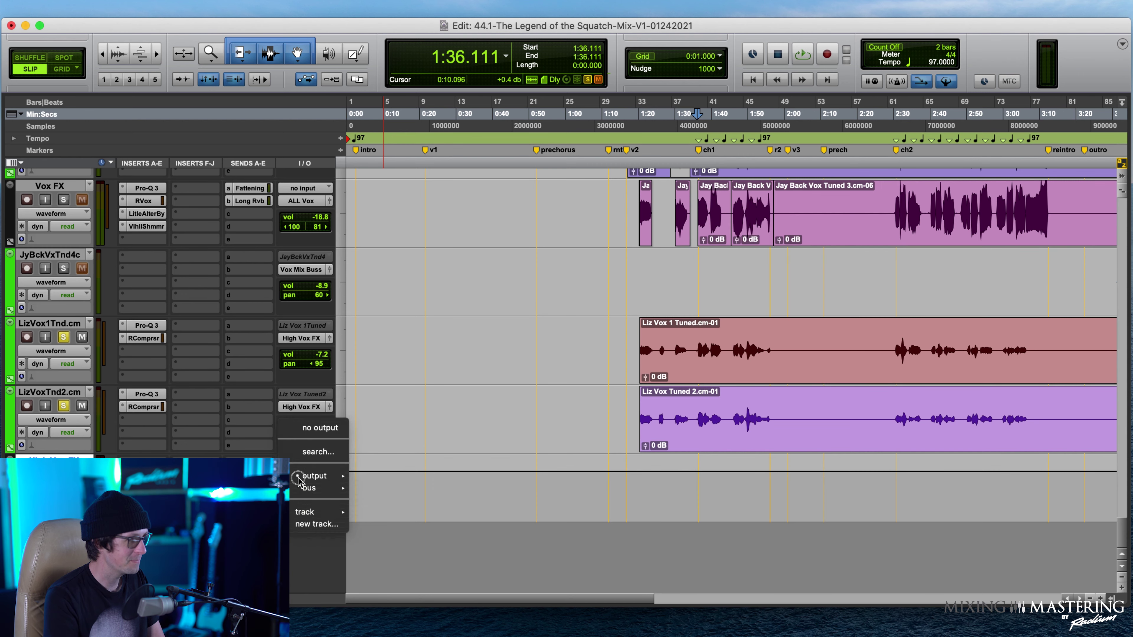
mouse_move(330, 489)
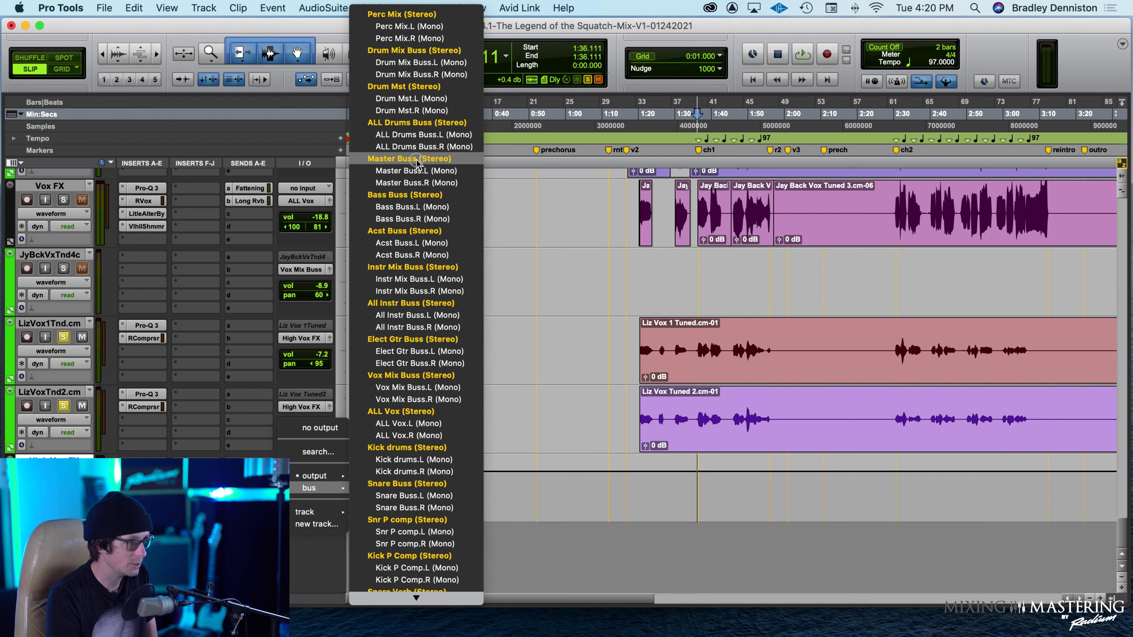
mouse_move(440, 603)
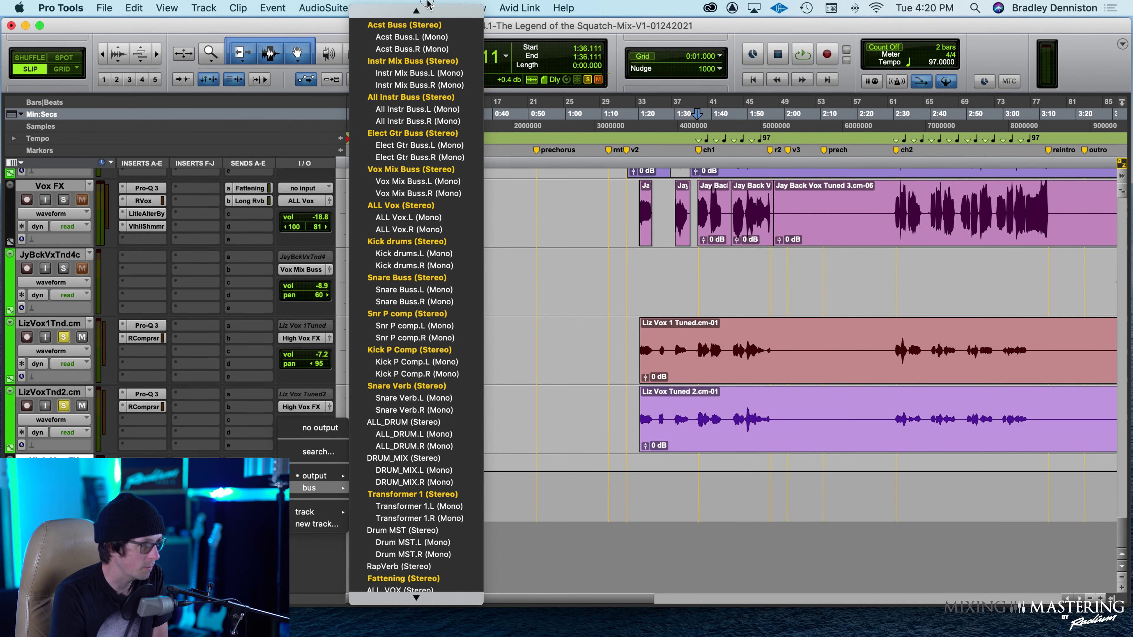
left_click(437, 195)
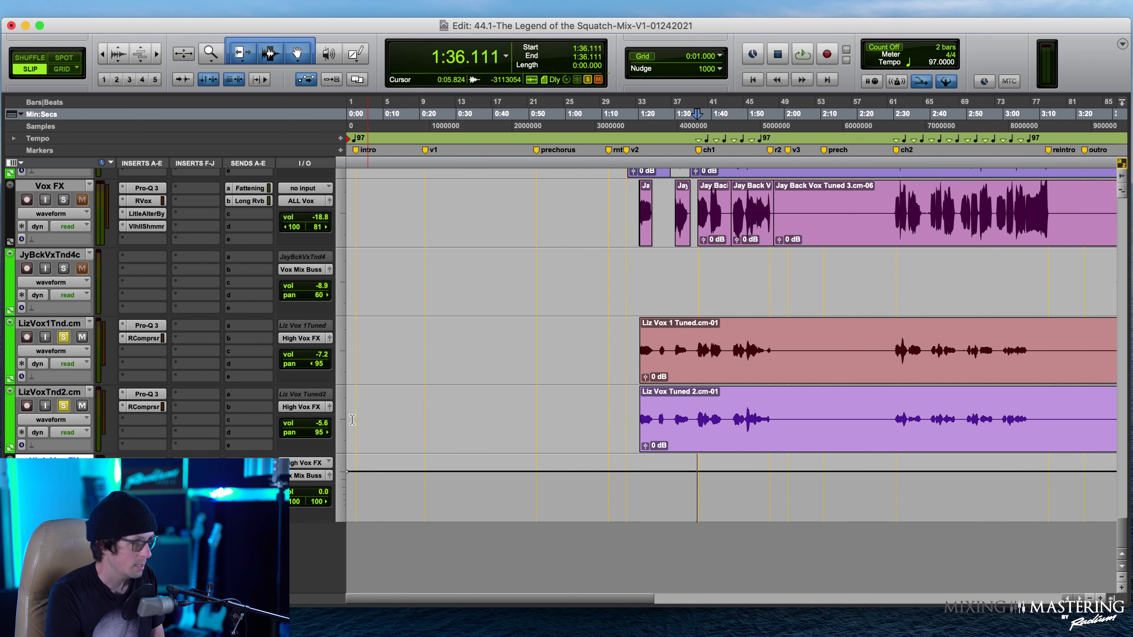
Step: Audition both soloed Liz vocals through High Vox FX from 1:37.082
left_click(696, 343)
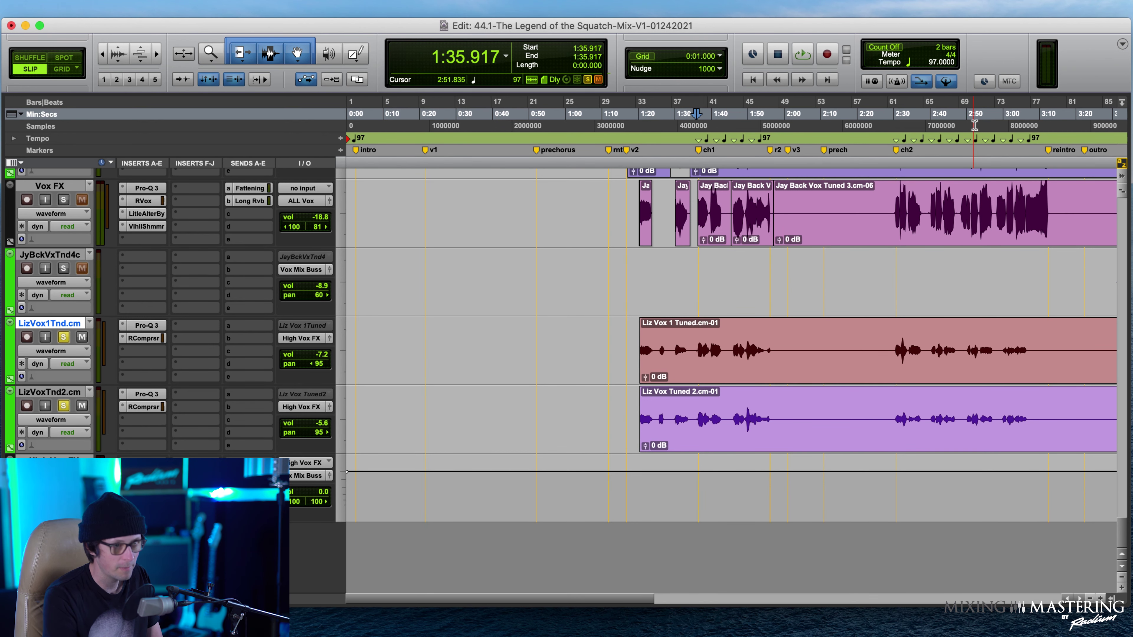
key("Tab")
key("space")
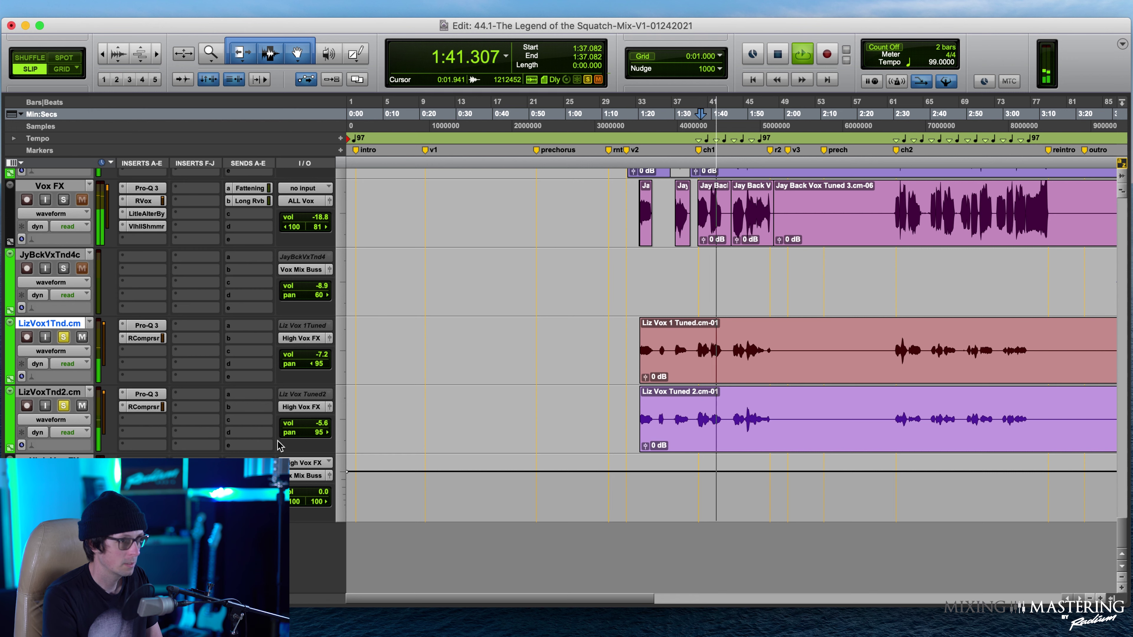
key("space")
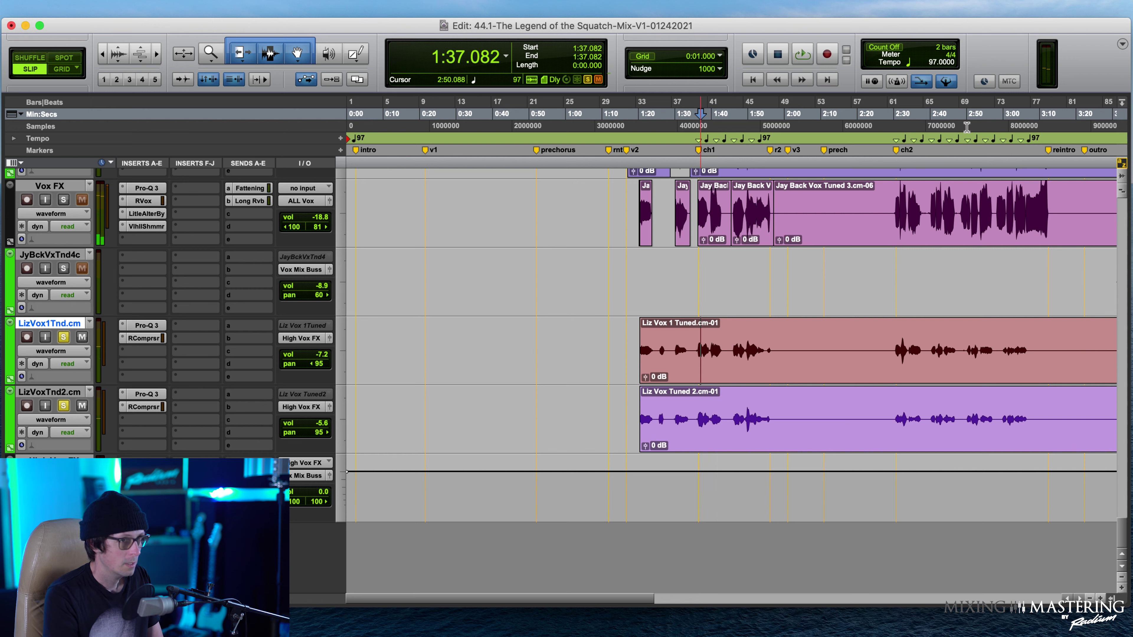
Step: Find the CLA Vocals plug-in and insert it on the High Vox FX track
left_click(144, 364)
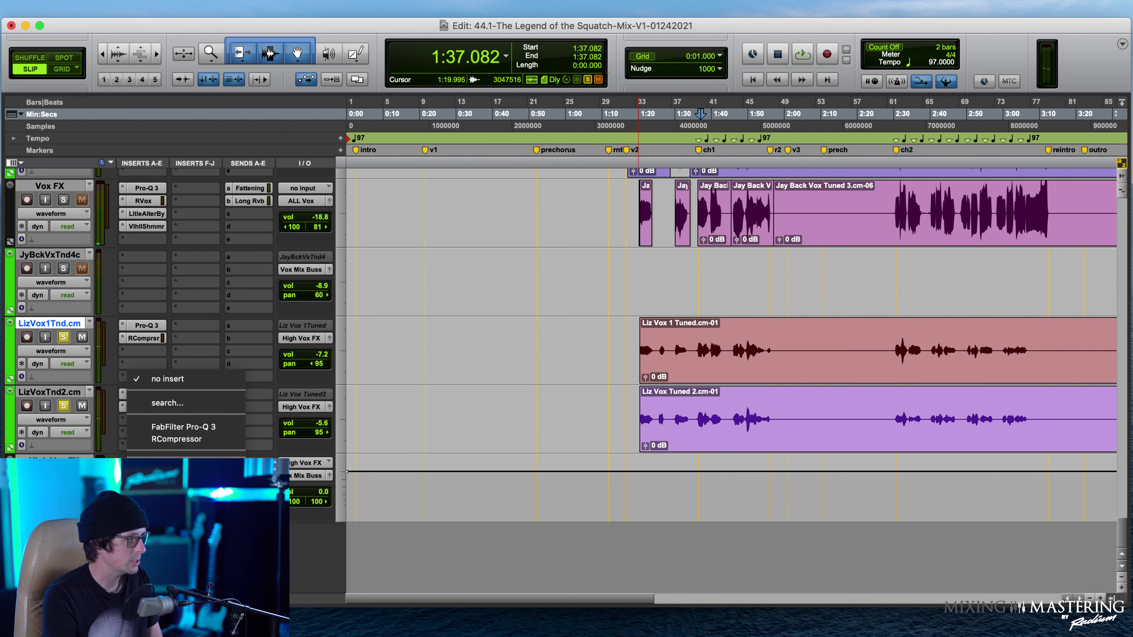
mouse_move(187, 464)
mouse_move(322, 461)
scroll(323, 466, "down", 5)
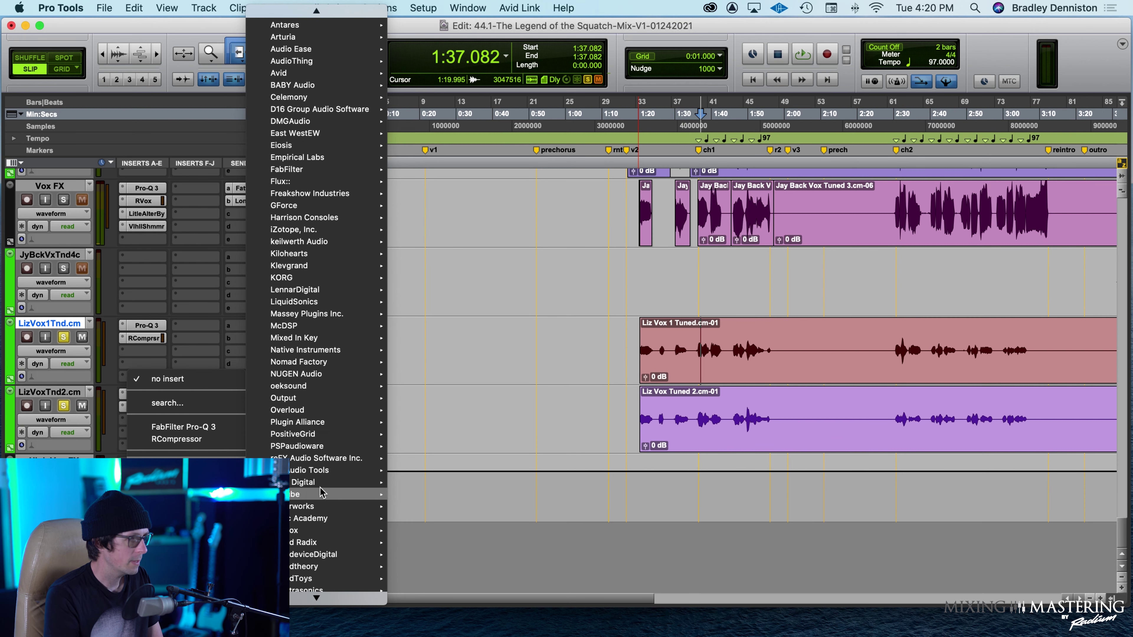
mouse_move(322, 492)
key("Escape")
type("cla")
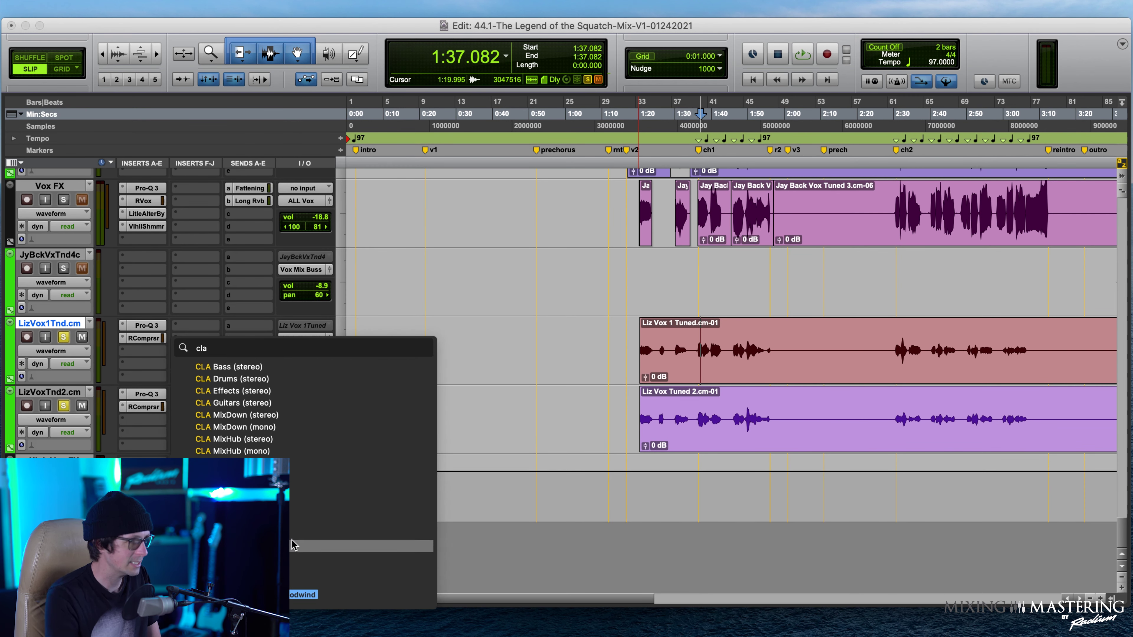
key("Escape")
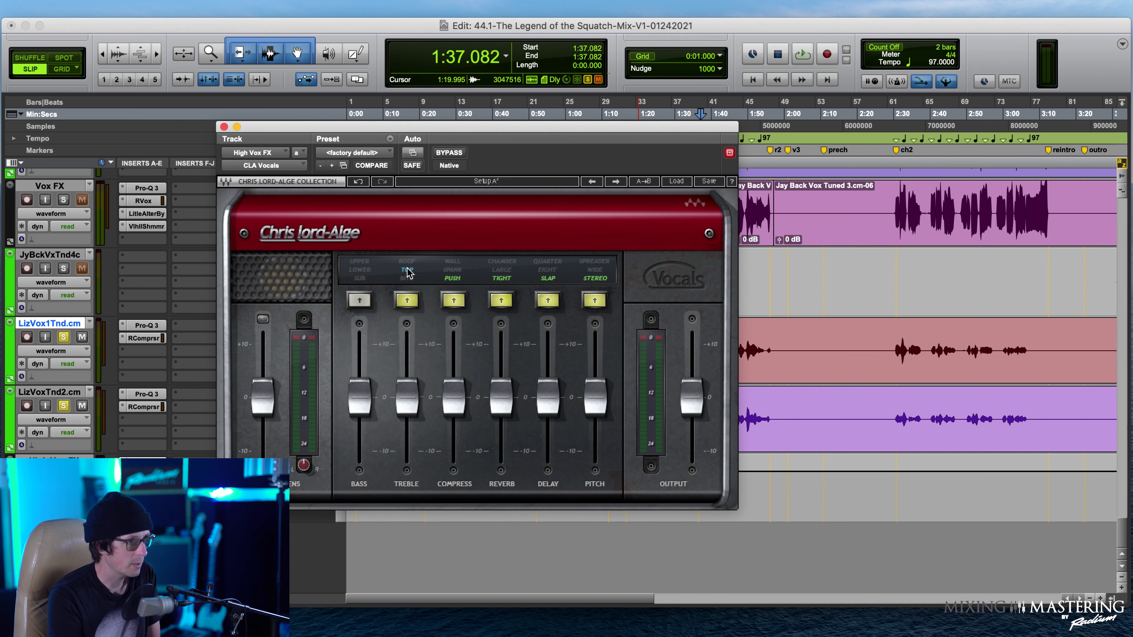
Step: Set CLA Vocals to Top treble, Wall compression and Chamber reverb, slightly raising treble and compression and lowering the reverb
left_click_drag(406, 402, 401, 383)
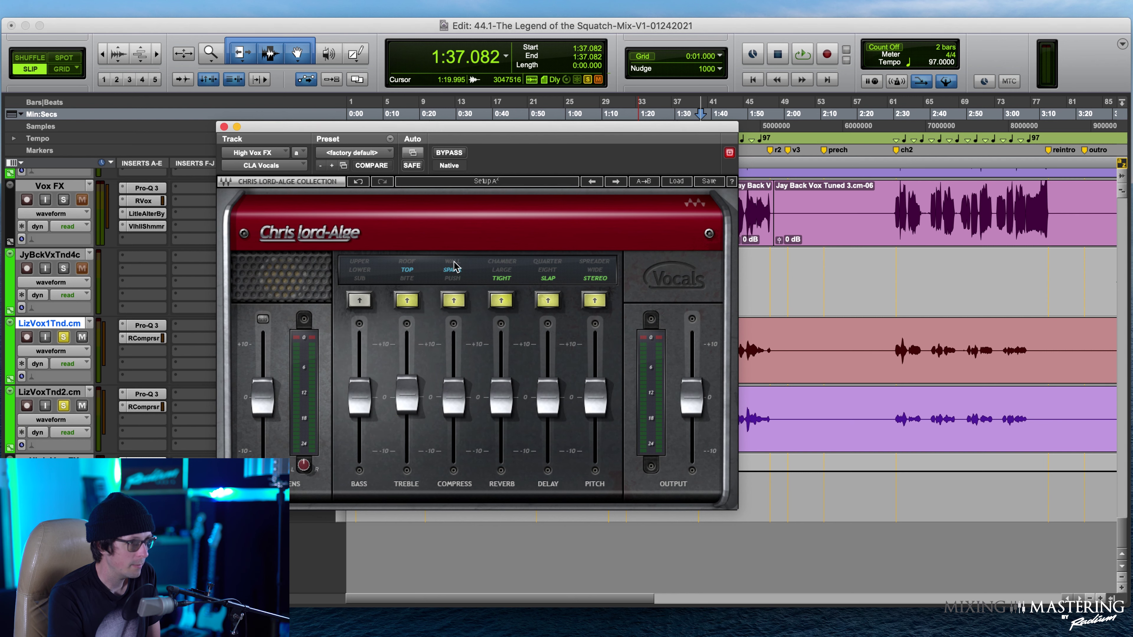
mouse_move(449, 410)
left_mouse_down()
mouse_move(455, 394)
mouse_move(429, 341)
mouse_move(413, 420)
mouse_move(414, 393)
mouse_move(455, 393)
left_mouse_up()
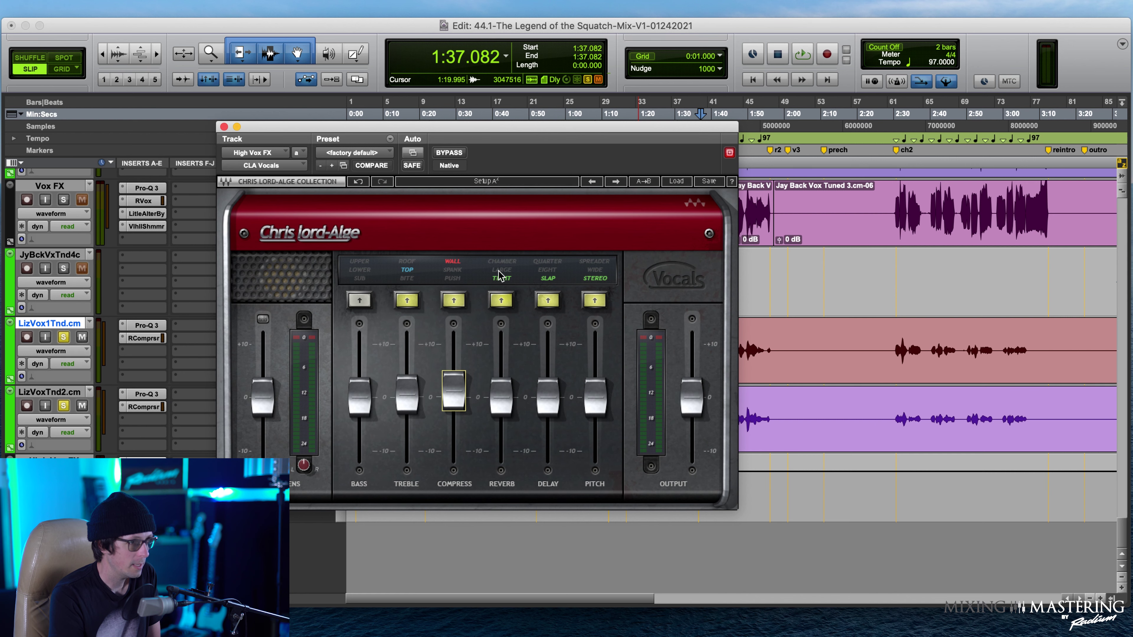
left_click(507, 266)
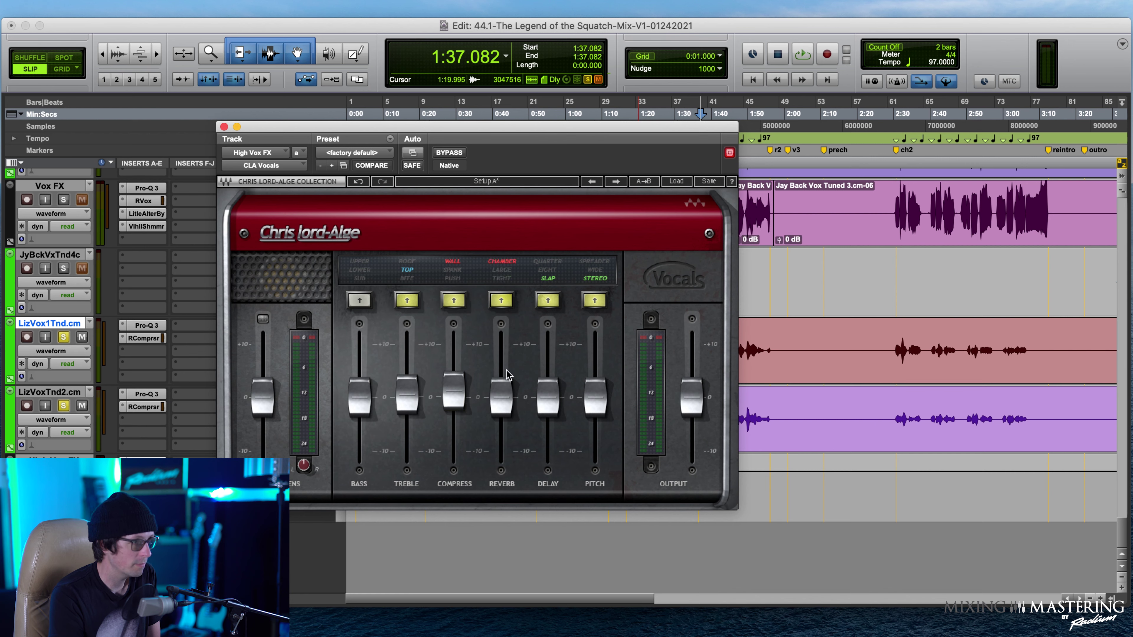
mouse_move(505, 393)
left_mouse_down()
mouse_move(507, 429)
mouse_move(512, 399)
left_mouse_up()
Step: Raise the Slap delay to 8.0 and set the pitch effect to Wide at a slightly lower level
left_click(542, 272)
left_click_drag(538, 407, 564, 319)
left_click(594, 272)
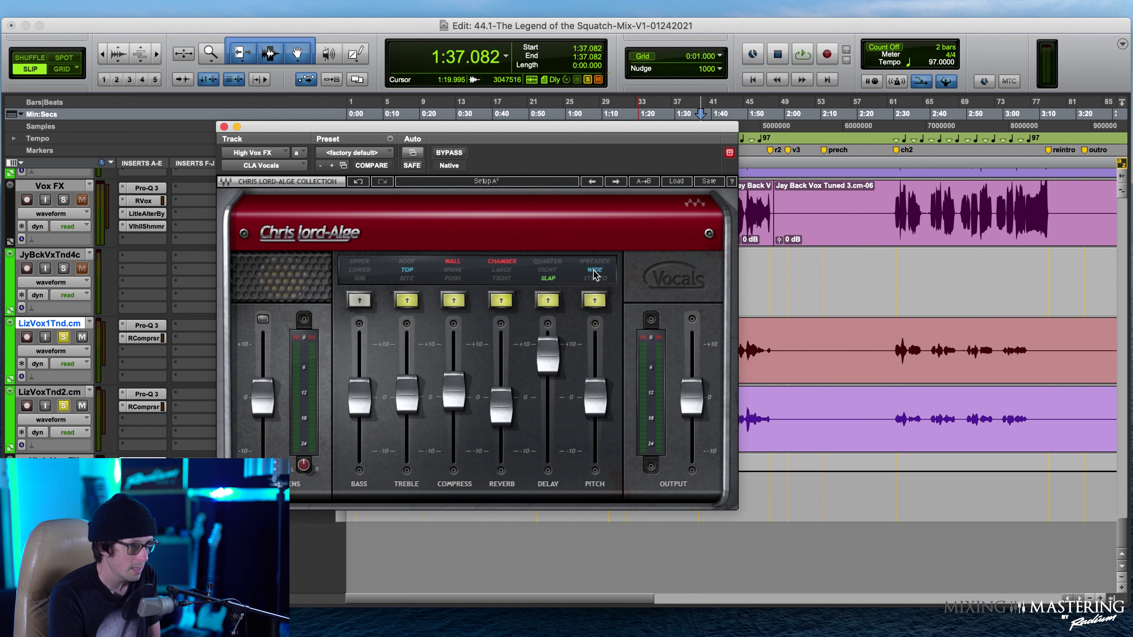
mouse_move(598, 405)
left_mouse_down()
mouse_move(598, 384)
mouse_move(603, 443)
mouse_move(601, 426)
left_mouse_up()
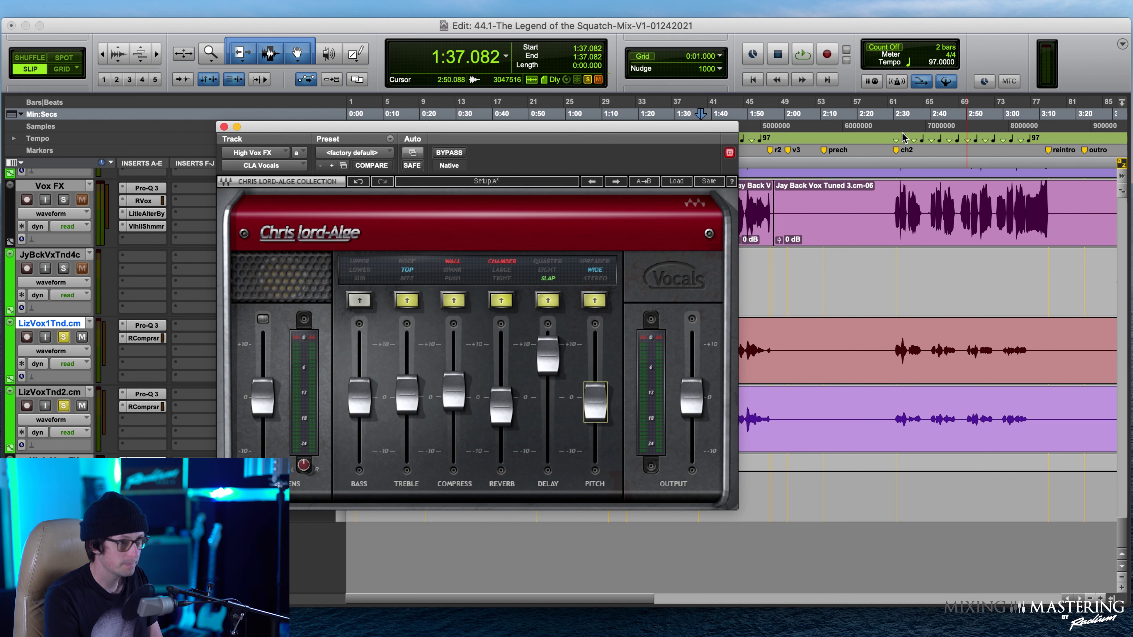
Step: Play from 1:38.053, check the delay level and switch the pitch effect to Stereo at a slightly reduced level
left_click(702, 114)
key("space")
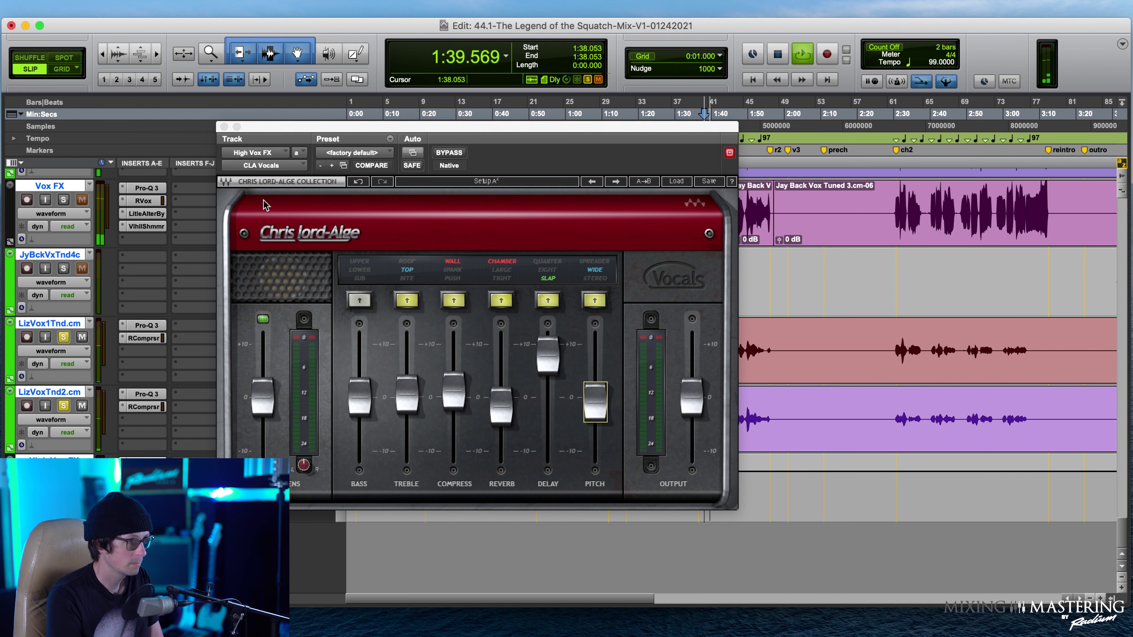
left_click_drag(258, 128, 271, 23)
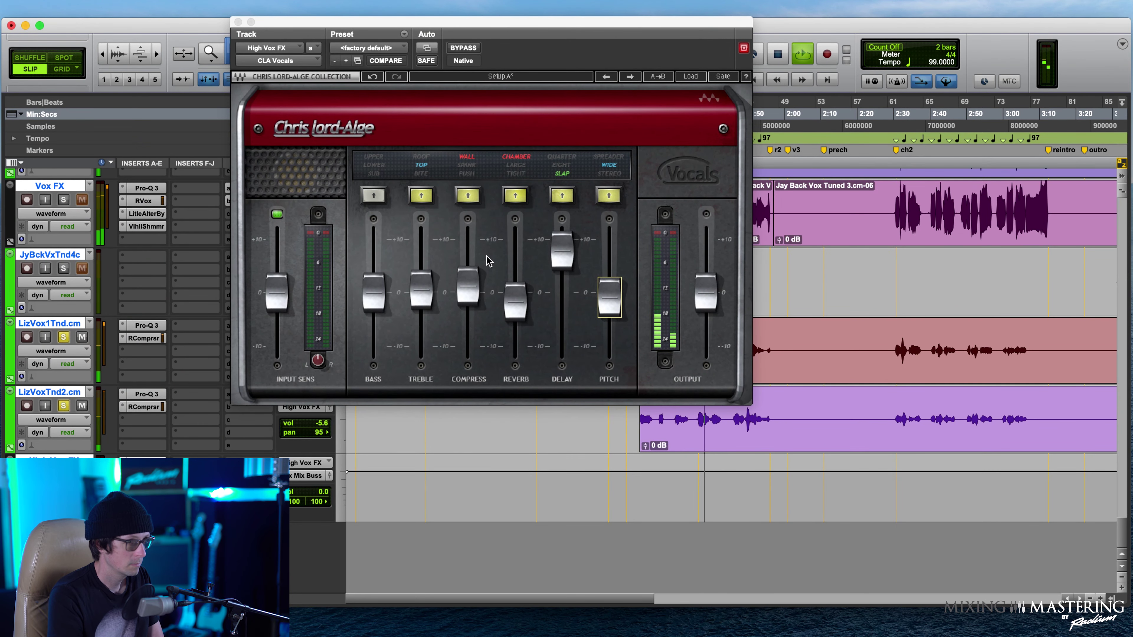
left_click(569, 262)
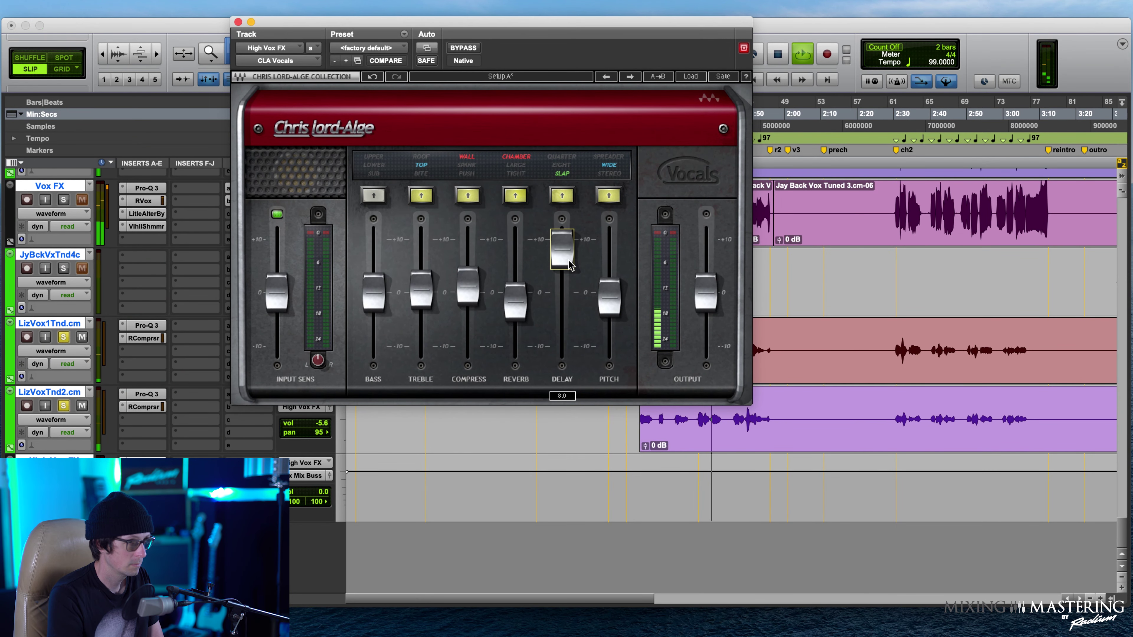
left_click_drag(610, 295, 611, 258)
left_click(609, 193)
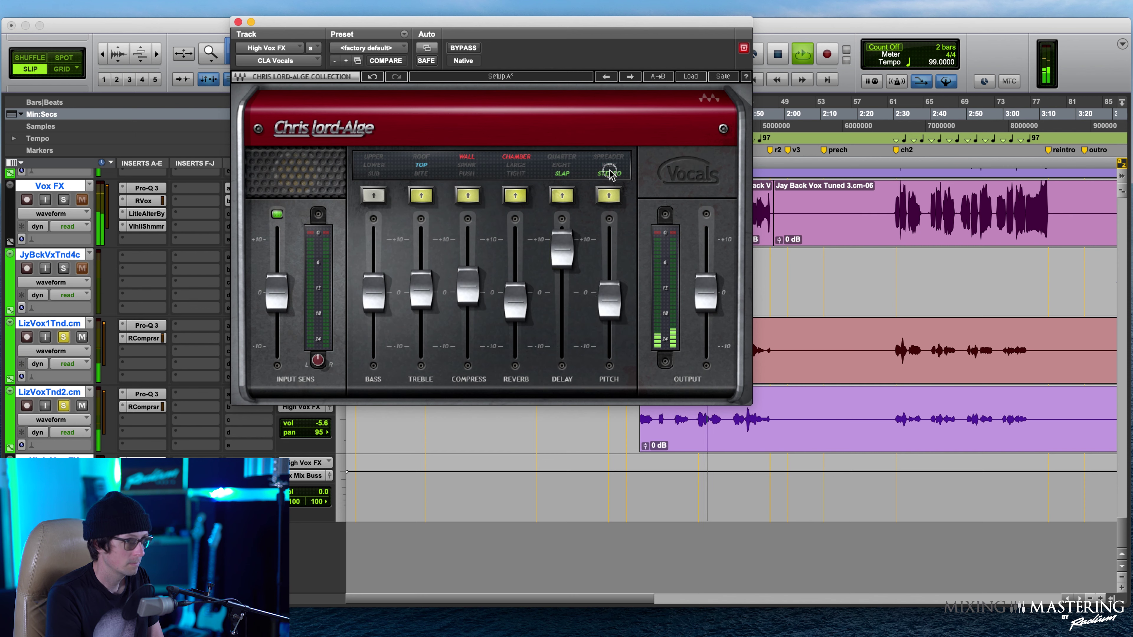
Step: Change the treble to Roof and the compression to Push, then raise the compression and Chamber reverb levels
left_click_drag(425, 290, 424, 344)
left_click(419, 161)
left_click(467, 174)
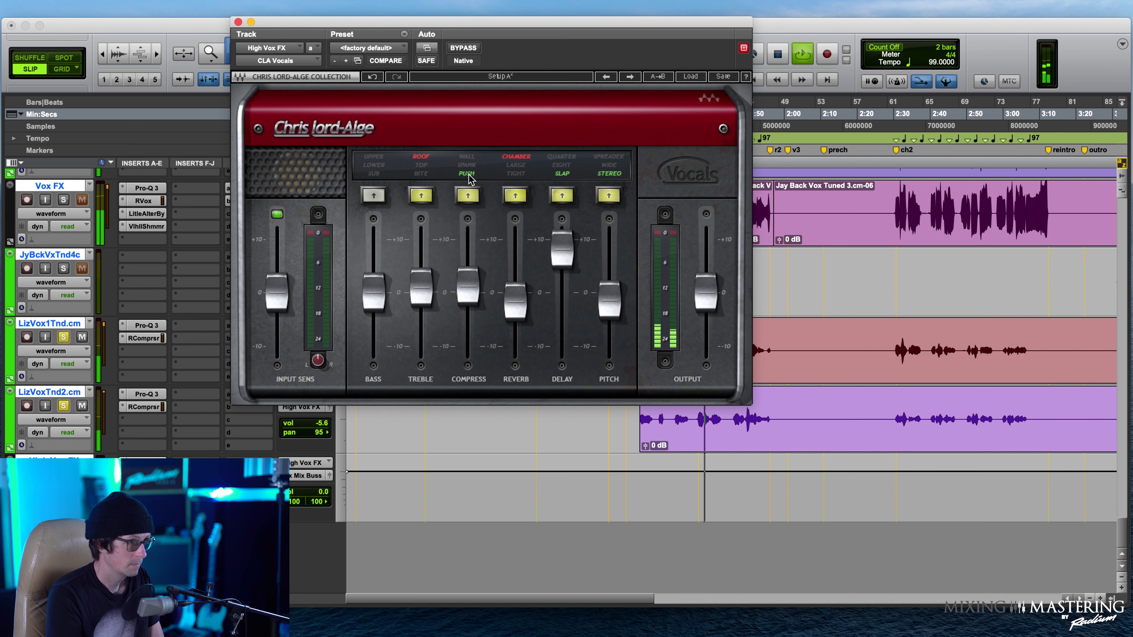
left_click_drag(469, 293, 466, 244)
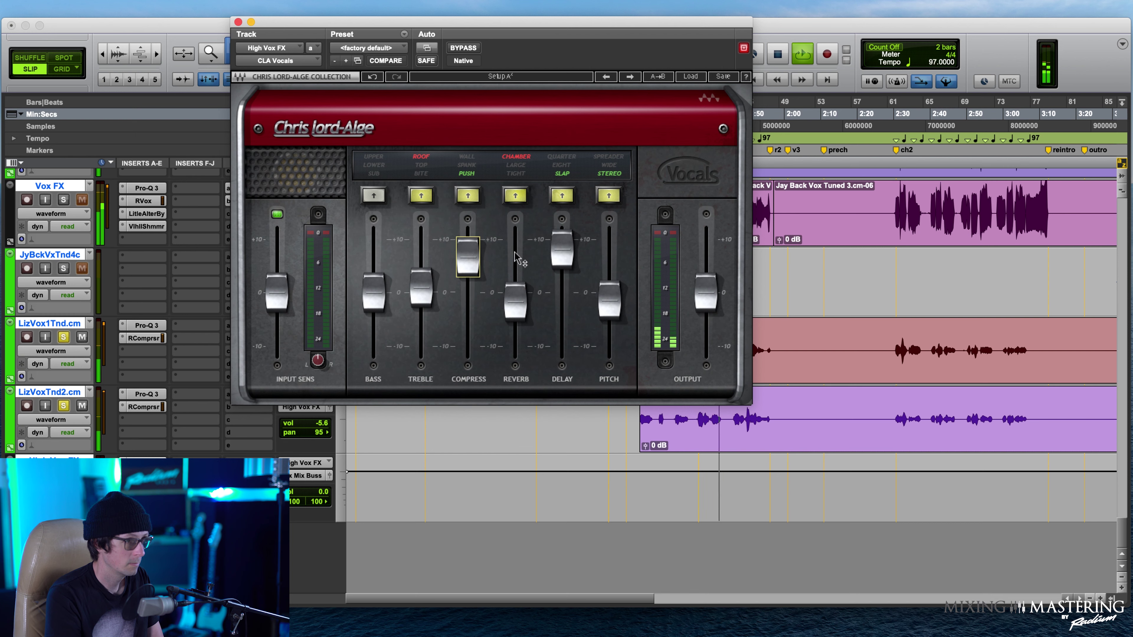
left_click_drag(517, 314, 506, 271)
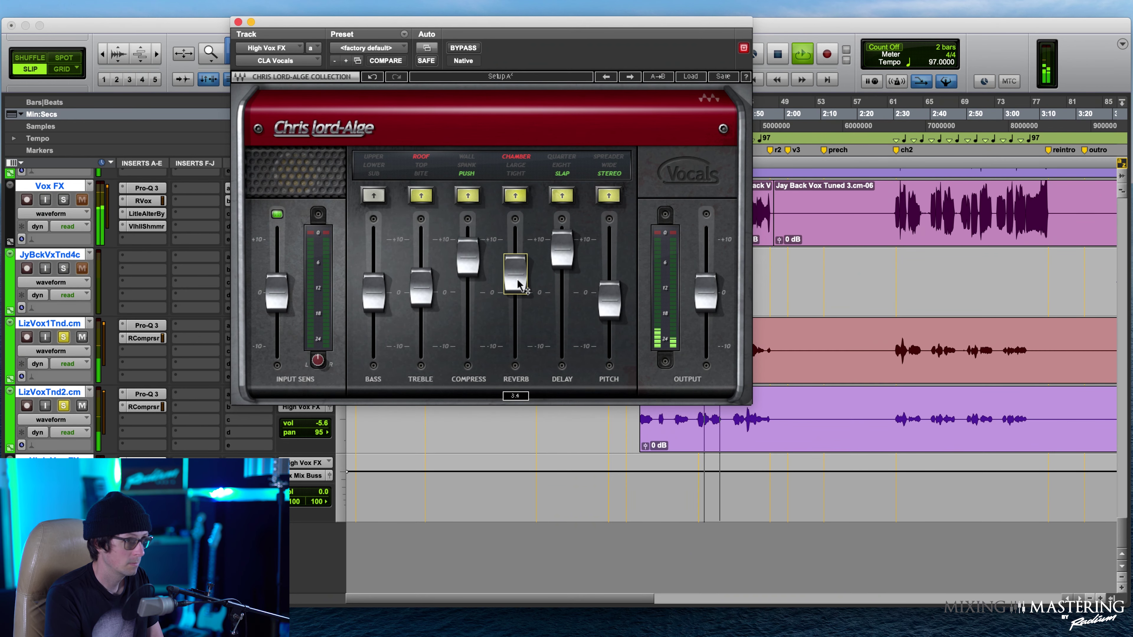
Step: Close CLA Vocals and clear the solo on both Liz Vox tracks
left_click(237, 22)
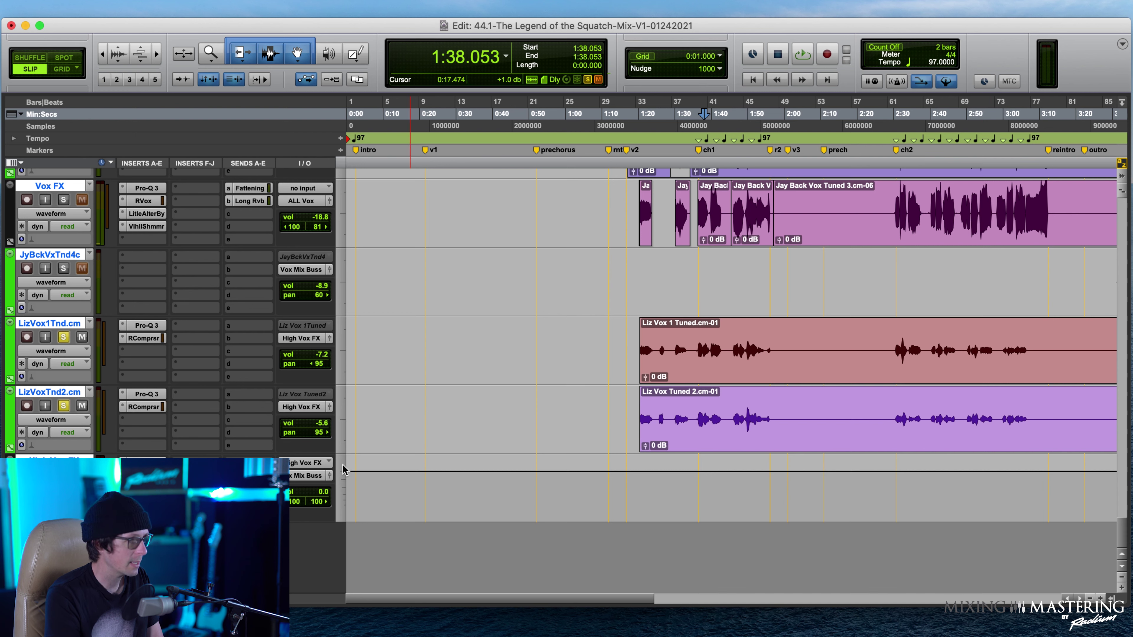
left_click(63, 406, "alt")
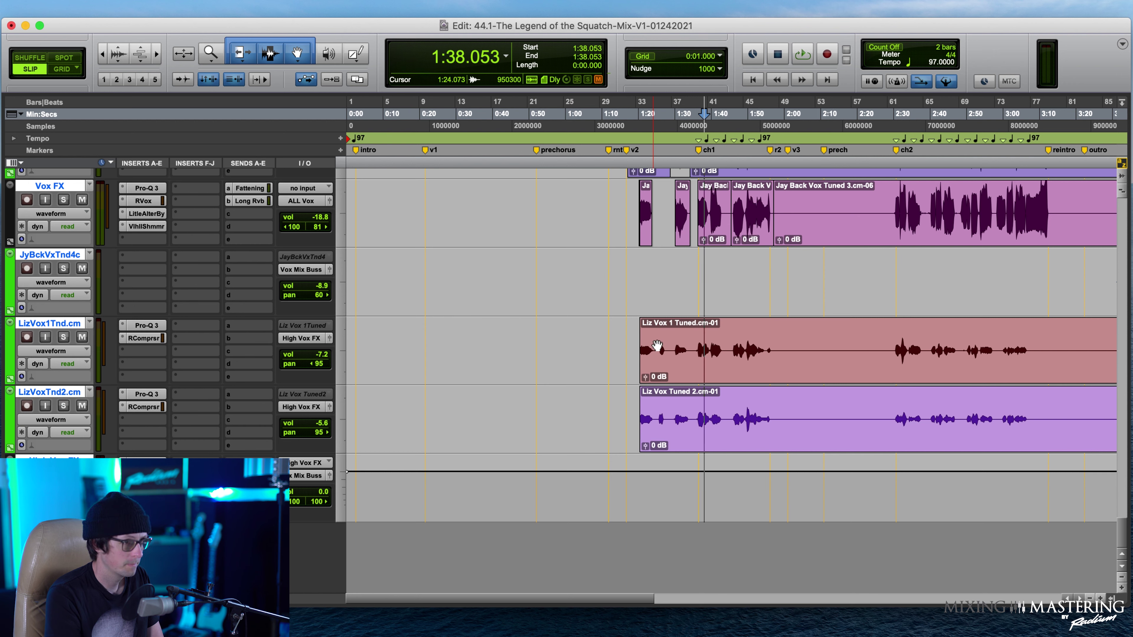
Step: Play the song from 1:36.499 and lower the High Vox FX bus volume to -5.9 dB
left_click(699, 340)
key("space")
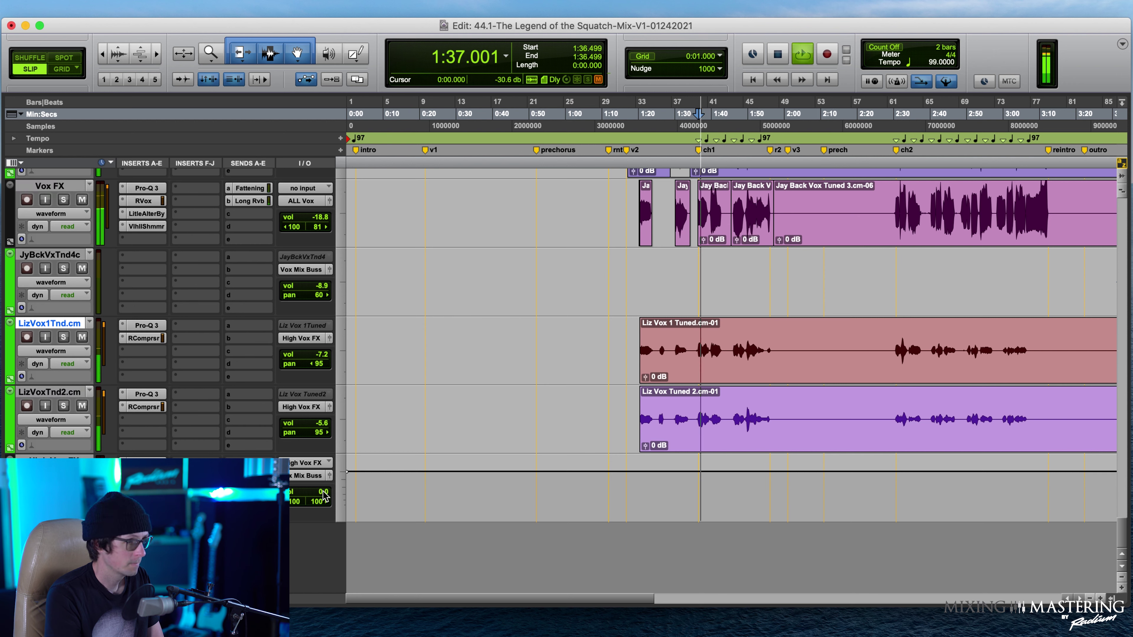
left_click(322, 494)
left_click_drag(322, 494, 324, 501)
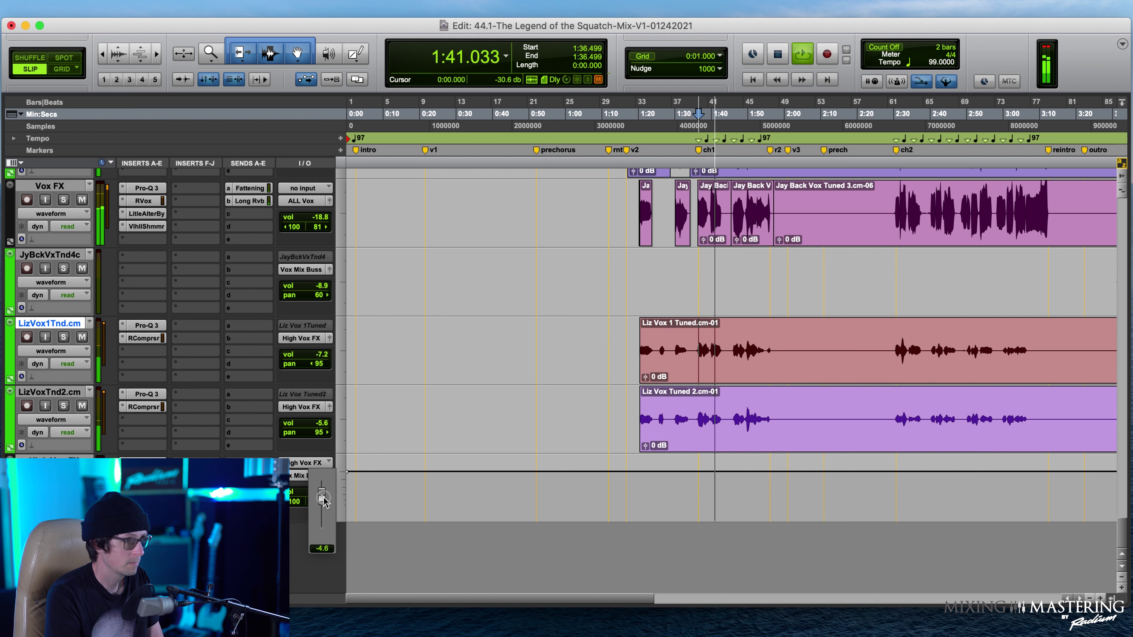
left_click_drag(324, 501, 324, 503)
key("space")
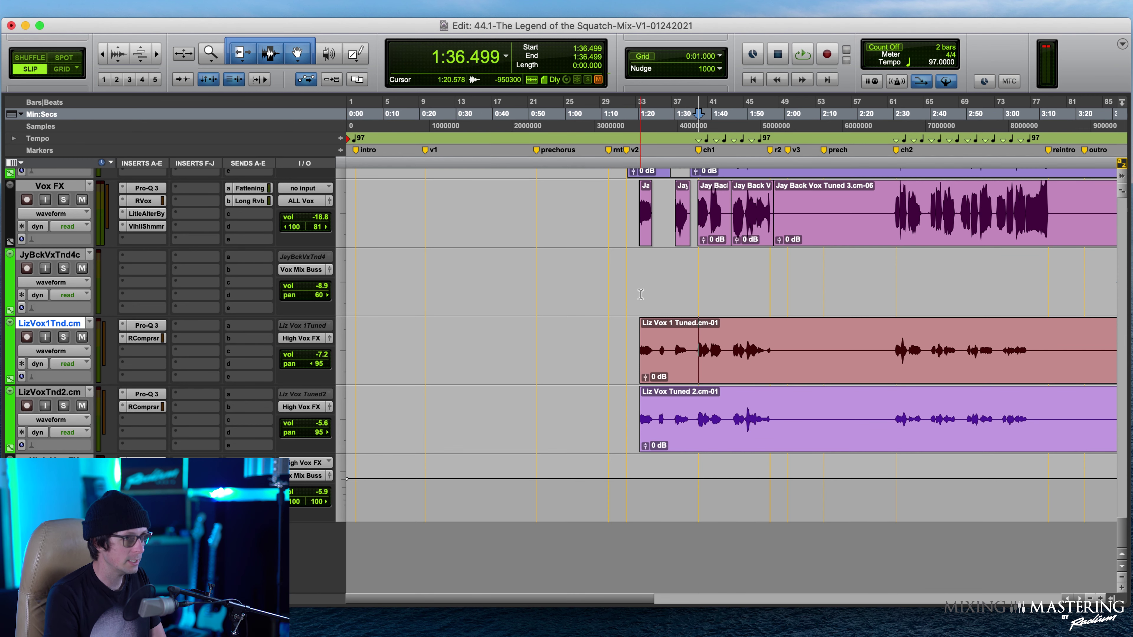
Step: Select the Jay Back Vox Tuned 4 clip near the outro and audition it
key("t")
key("r")
key("r")
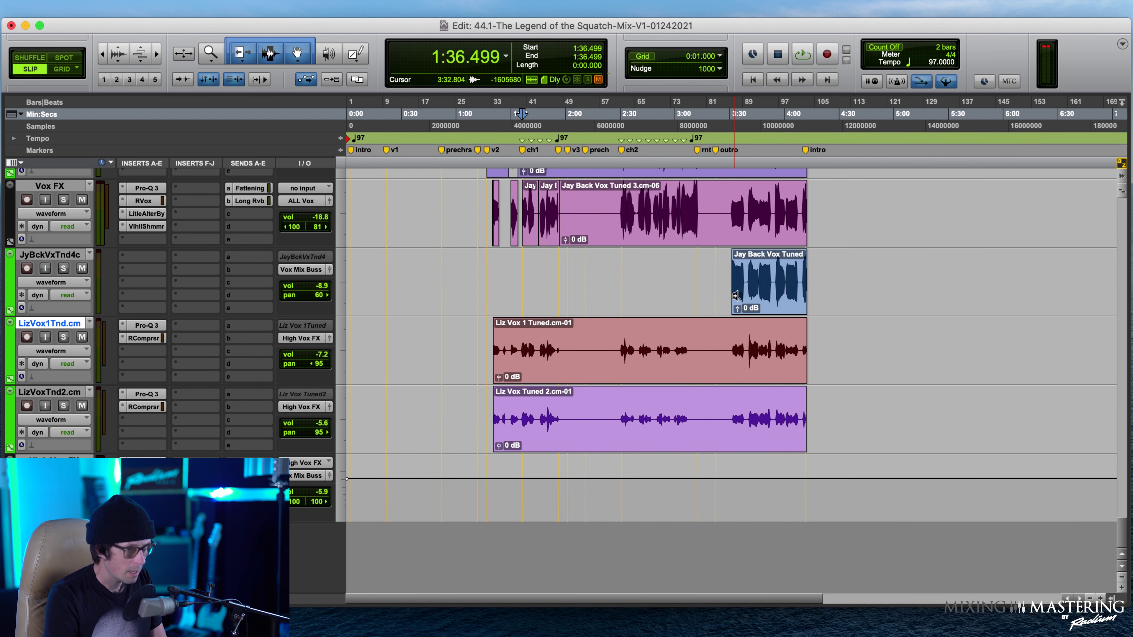
left_click(777, 295)
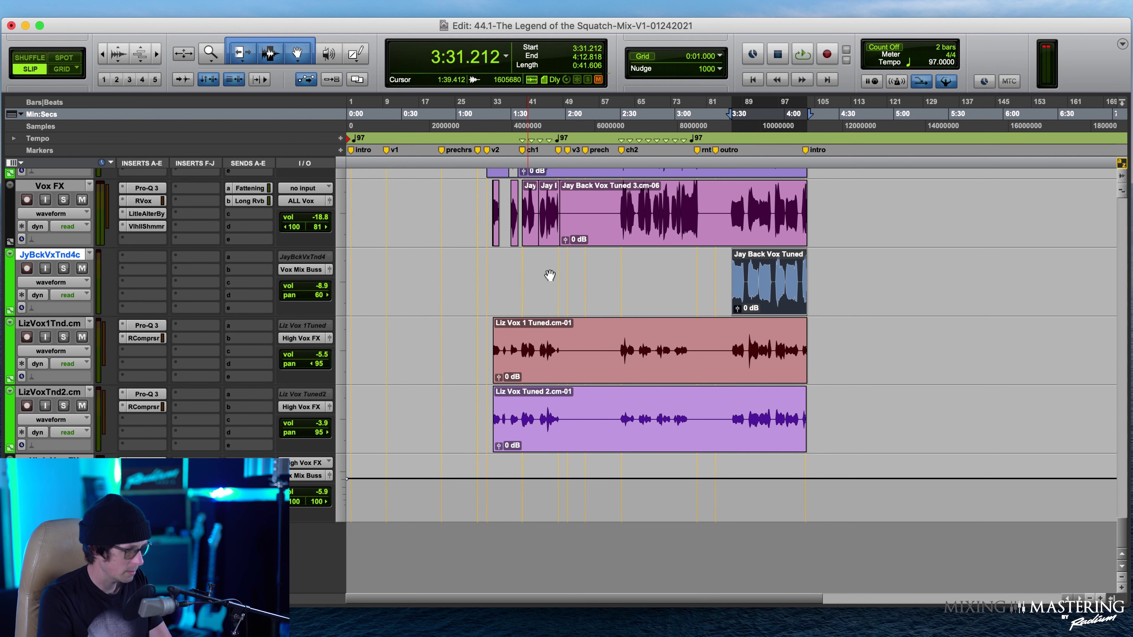
key("t")
key("t")
key("t")
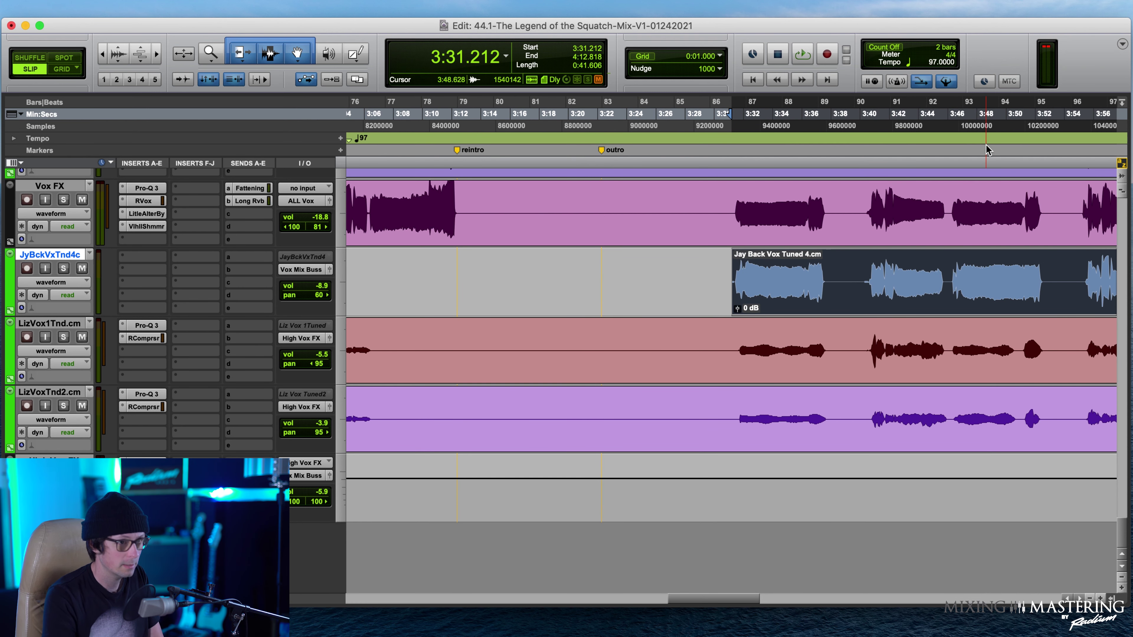
left_click(768, 274)
key("space")
key("space")
Step: Solo the JyBckVxTnd4 track and audition its clip, including the part from 3:46.395
left_click_drag(734, 275, 735, 275)
key("super+z")
key("space")
left_click(64, 267)
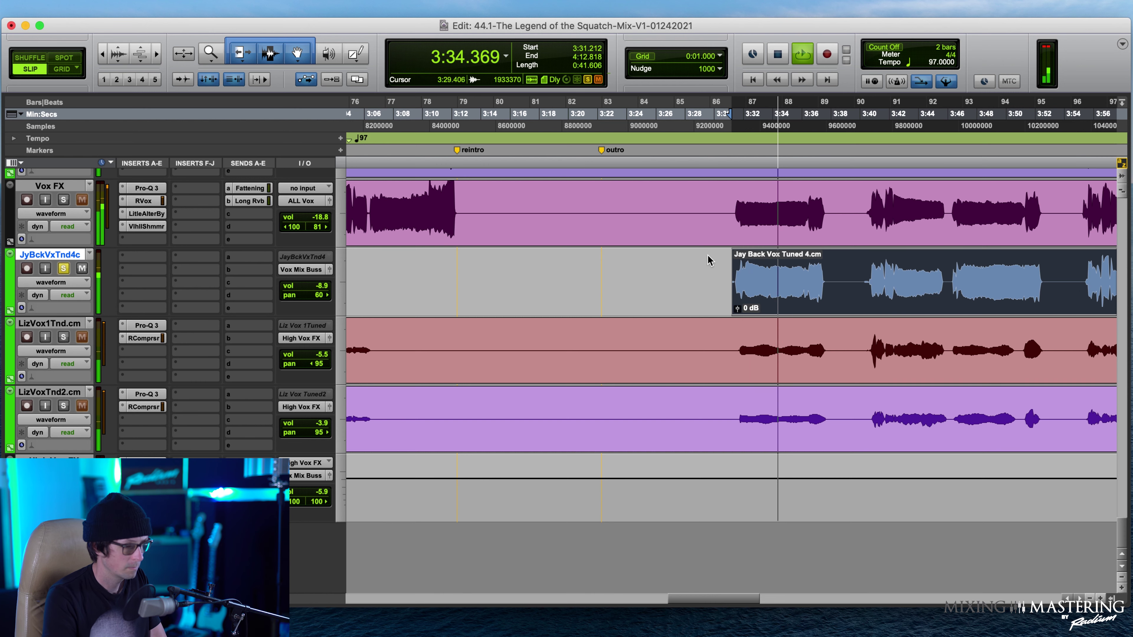
key("super+bracketleft")
left_click(843, 273)
key("space")
key("space")
key("space")
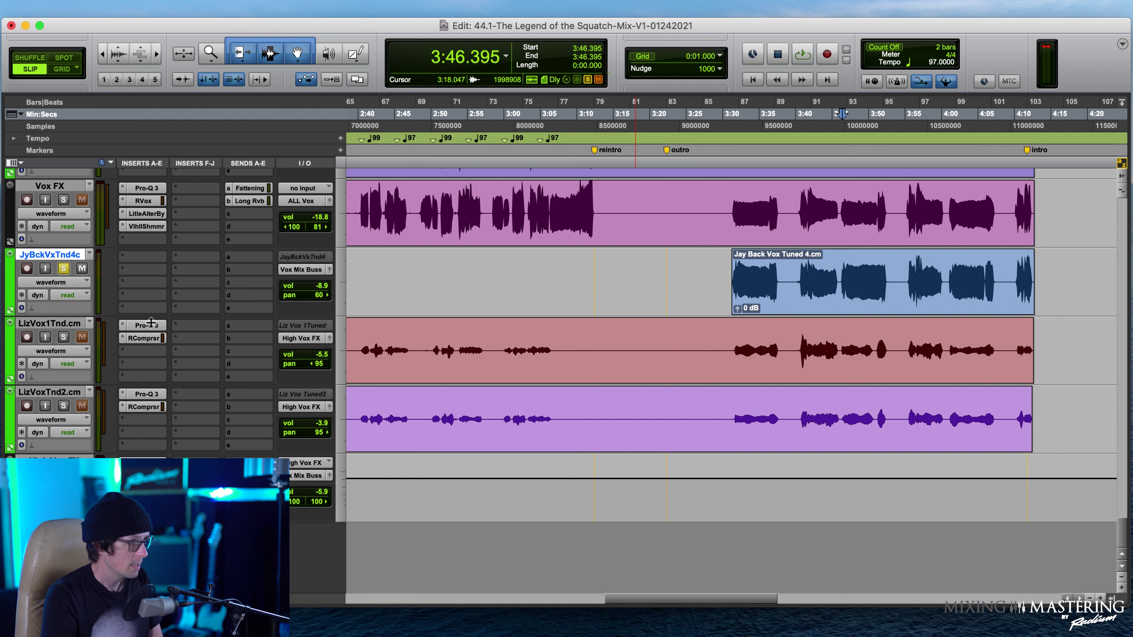
Step: Copy Pro-Q 3 from Liz Vox 1 to the JyBckVxTnd4 track, reduce its 6 kHz boost and lower the low-cut frequency
left_click_drag(152, 328, 148, 261)
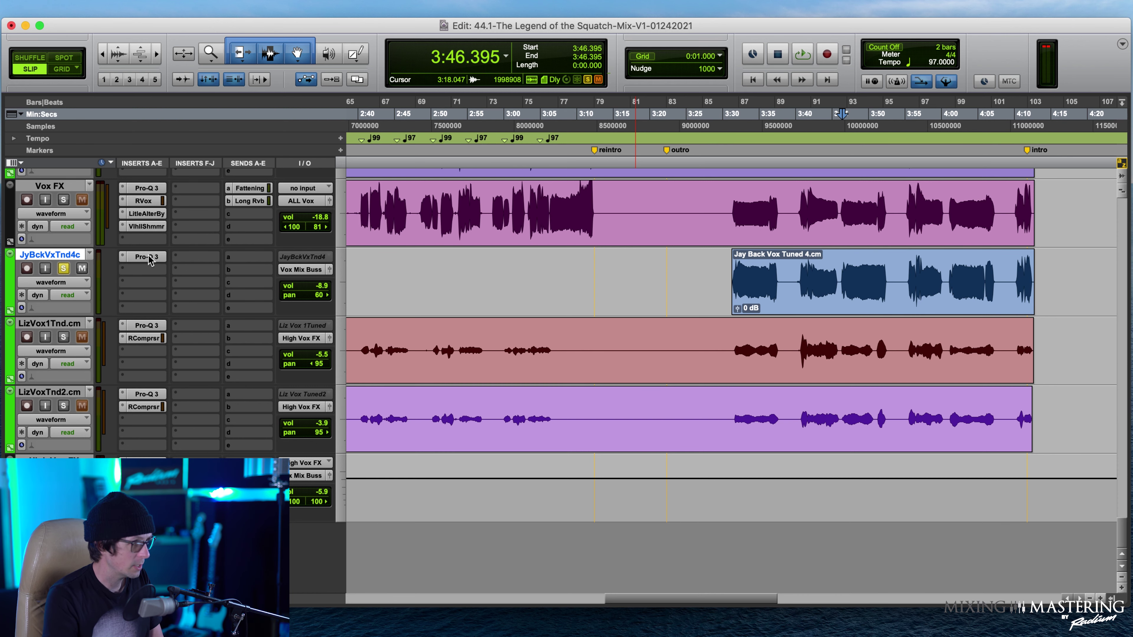
left_click(147, 257)
left_click(717, 223)
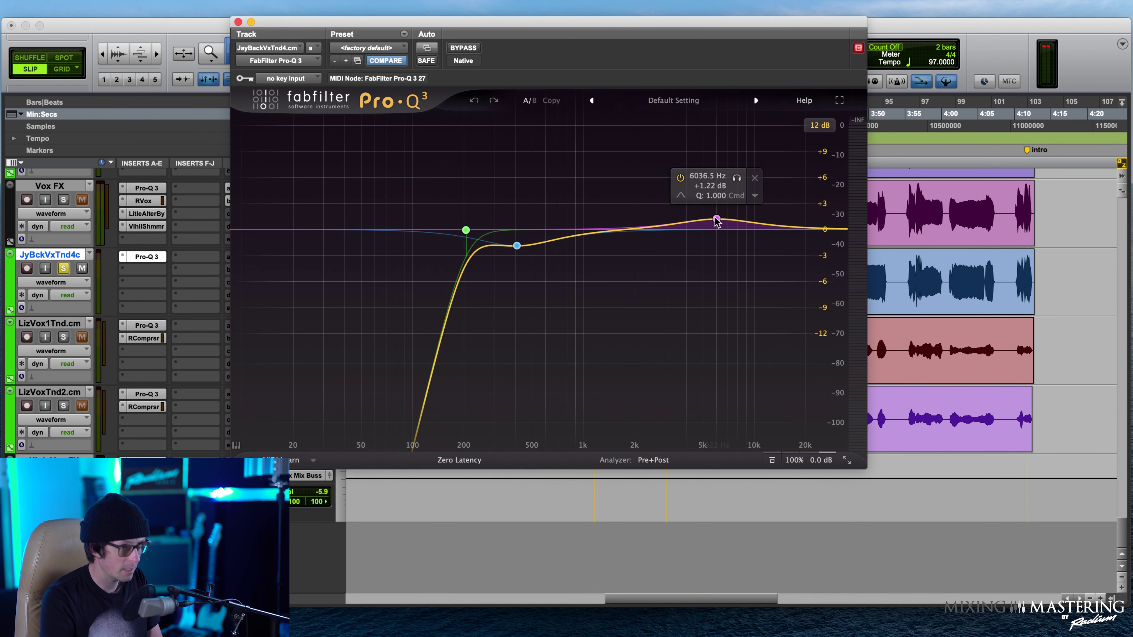
left_click(466, 230)
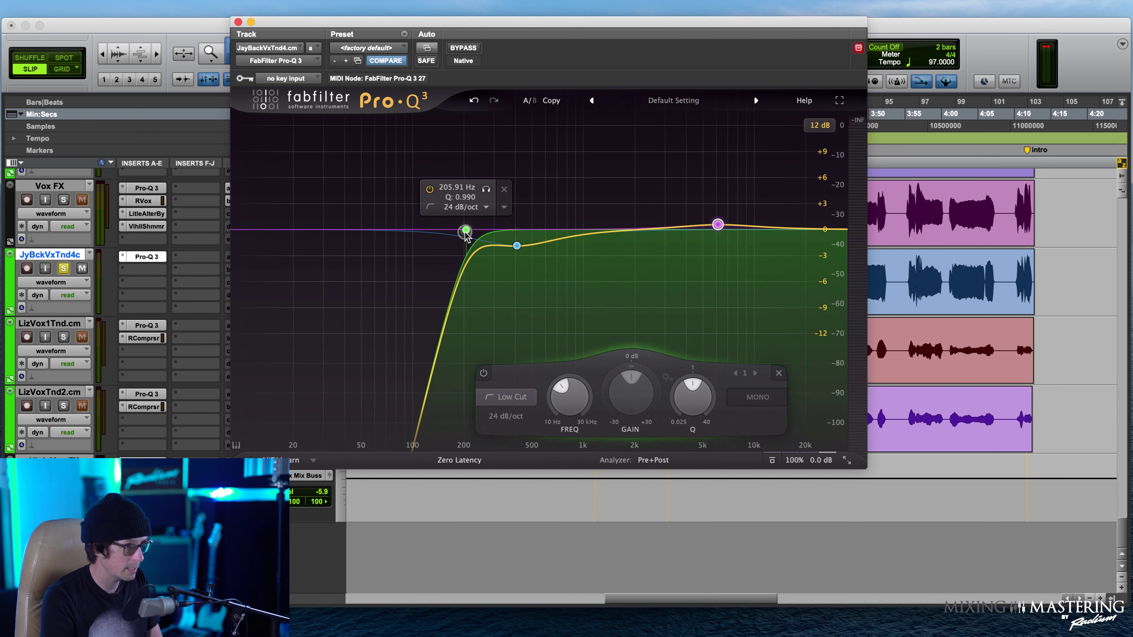
left_click_drag(464, 231, 446, 228)
Step: Copy RCompressor from Liz Vox 1 to the JyBckVxTnd4 track and route that track's output to the High Vox FX stereo bus
left_click_drag(146, 344, 134, 272)
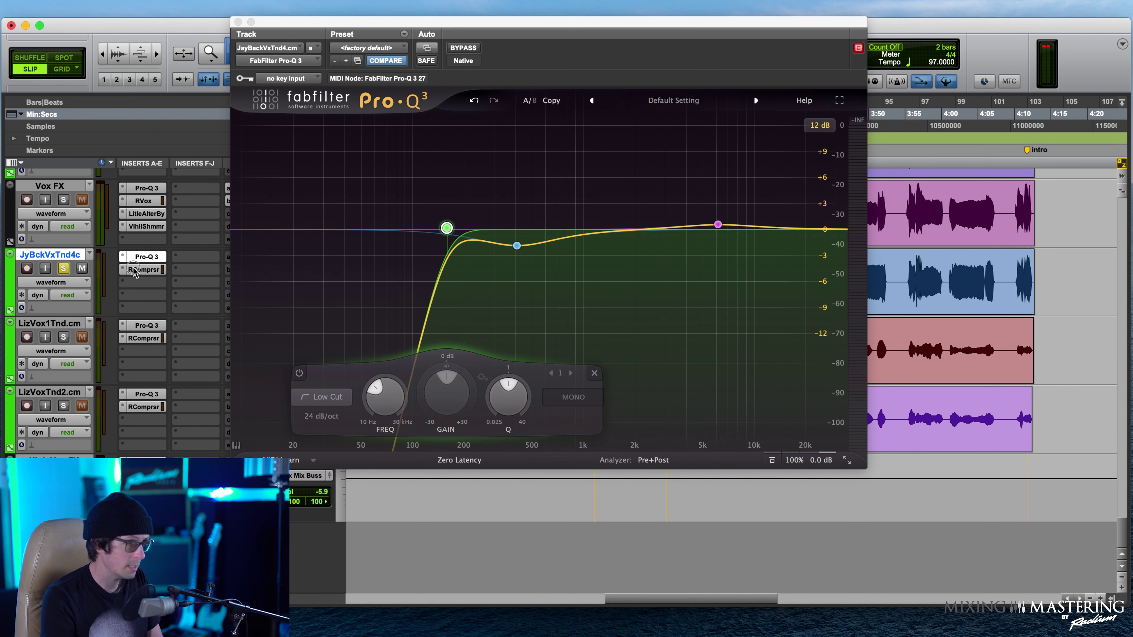
left_click(142, 269)
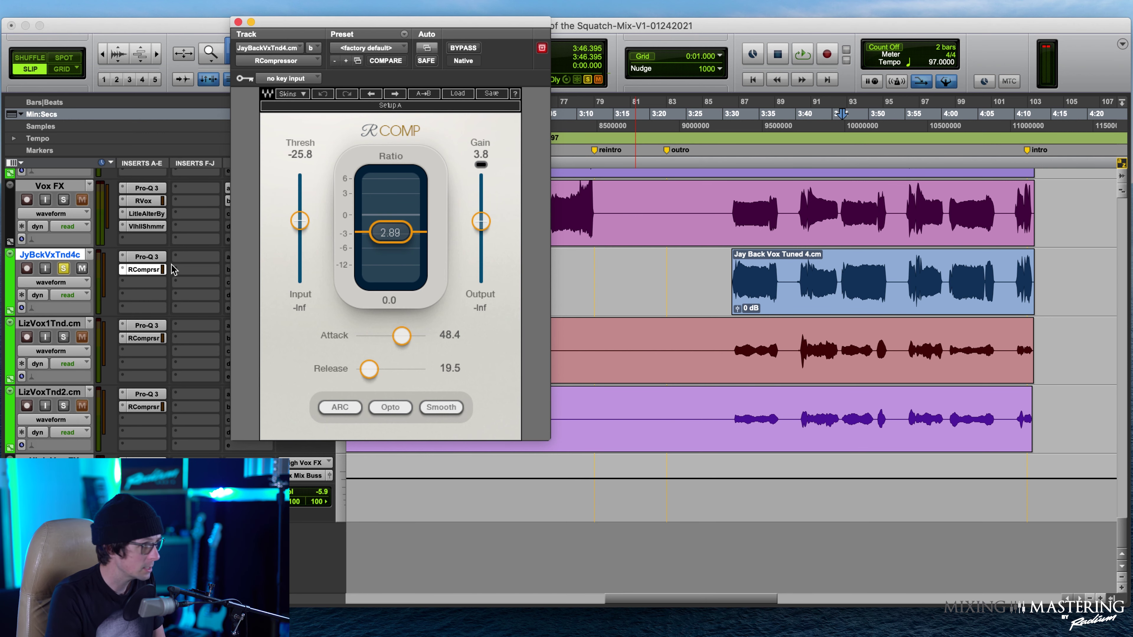
left_click_drag(285, 26, 487, 74)
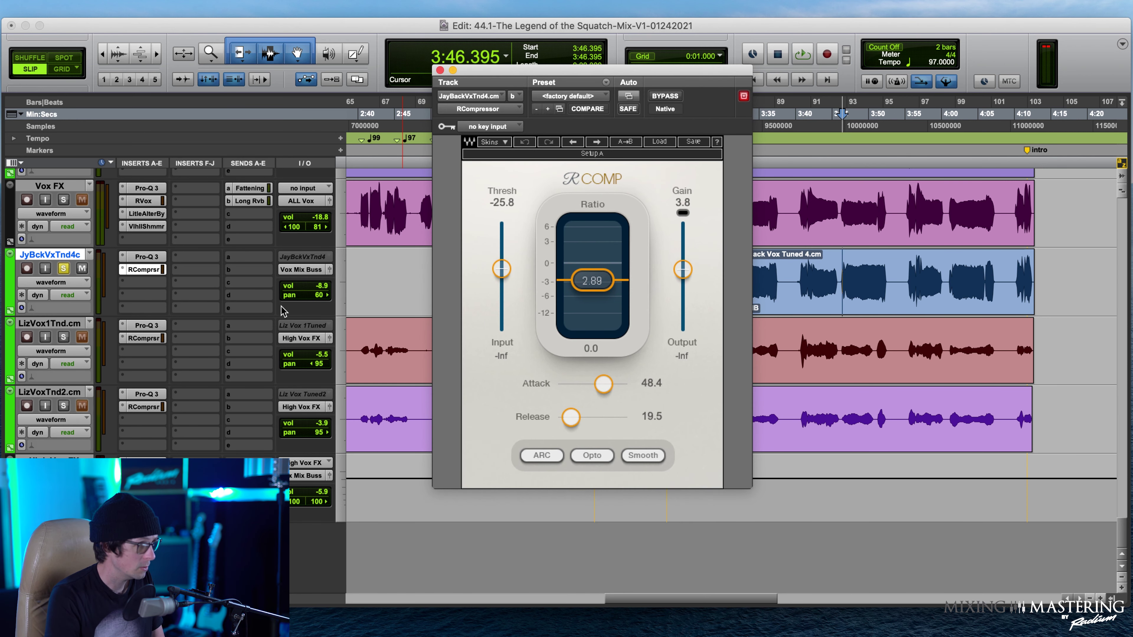
left_click(312, 270)
mouse_move(312, 281)
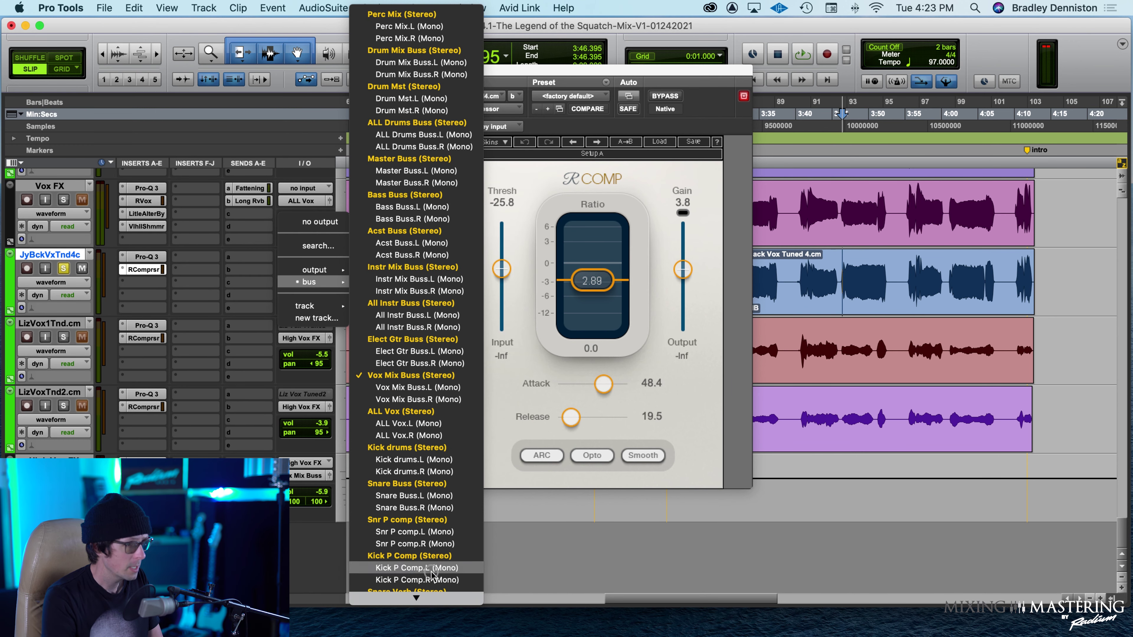
mouse_move(431, 623)
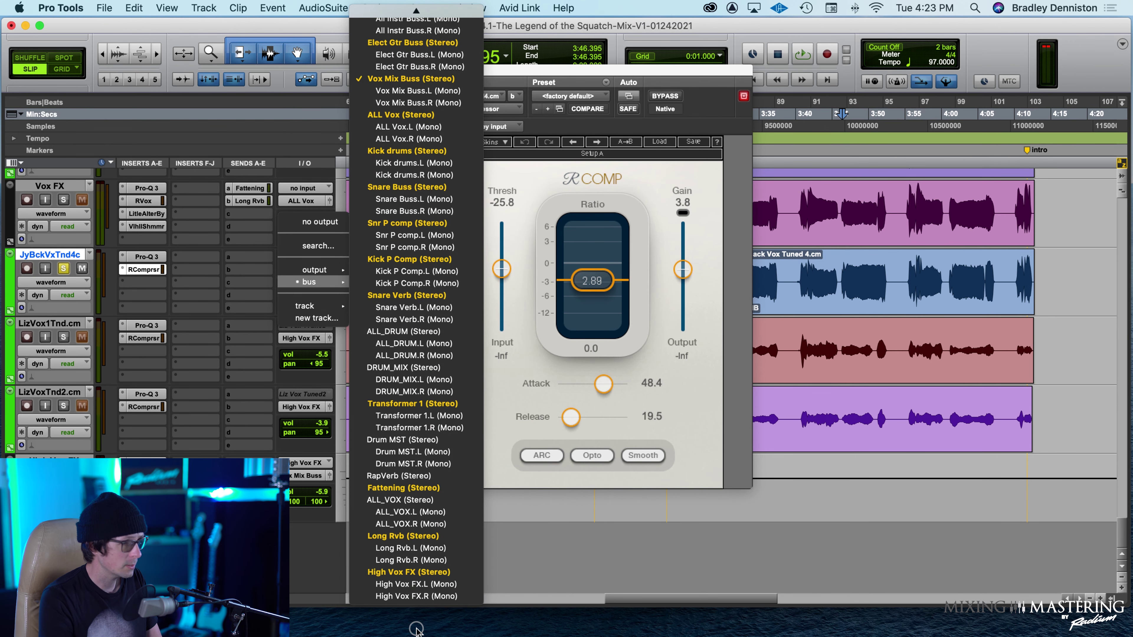
left_click(398, 573)
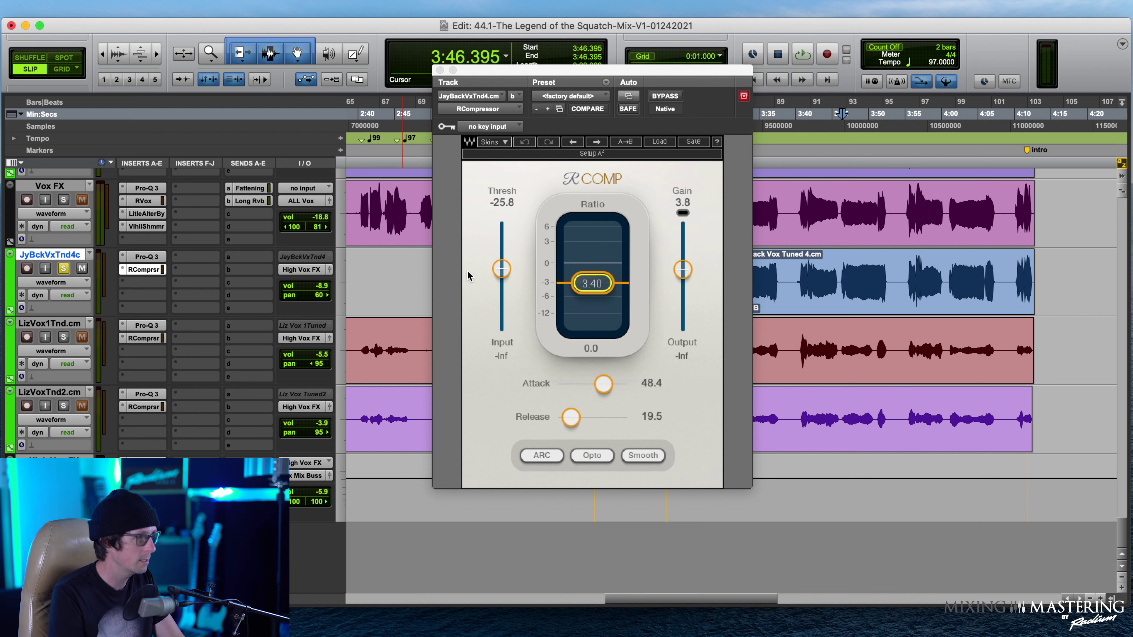
Step: Play the Jay Back Vox Tuned 4 clip and set its compressor ratio to 2.34 and threshold to -18.6
left_click_drag(498, 270, 502, 263)
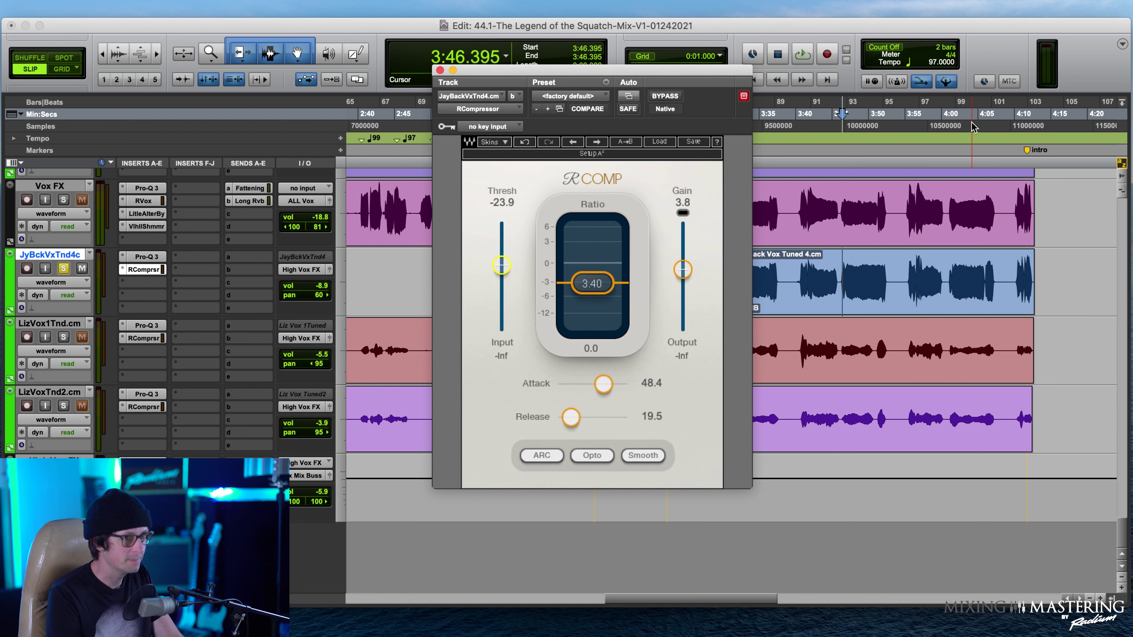
double_click(774, 293)
key("space")
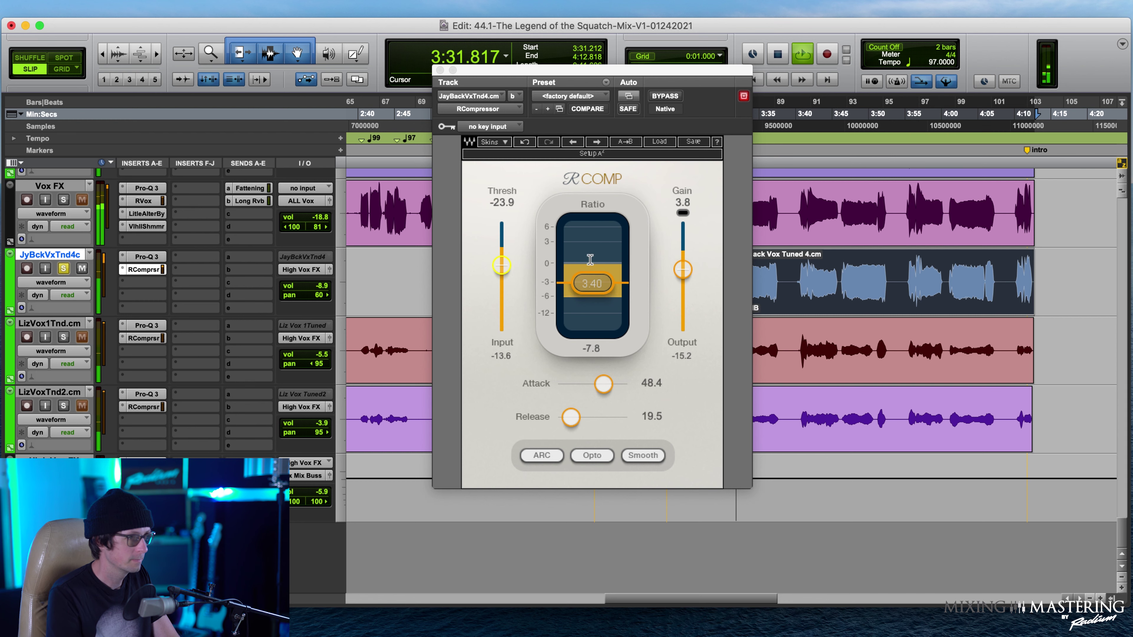
left_click_drag(591, 292, 589, 261)
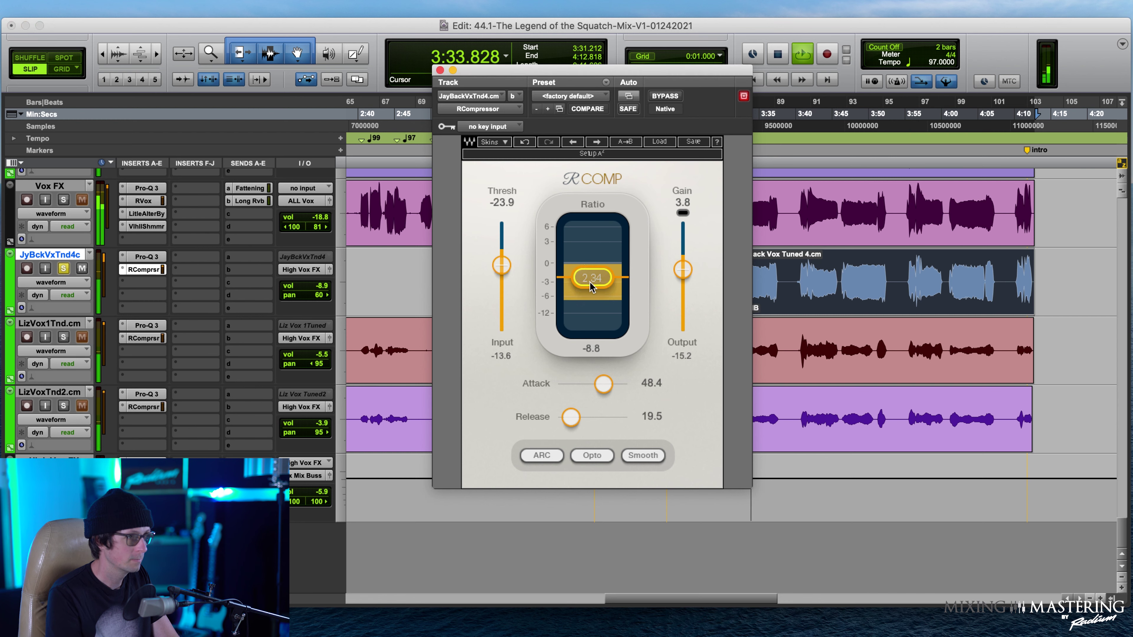
left_click_drag(502, 270, 502, 255)
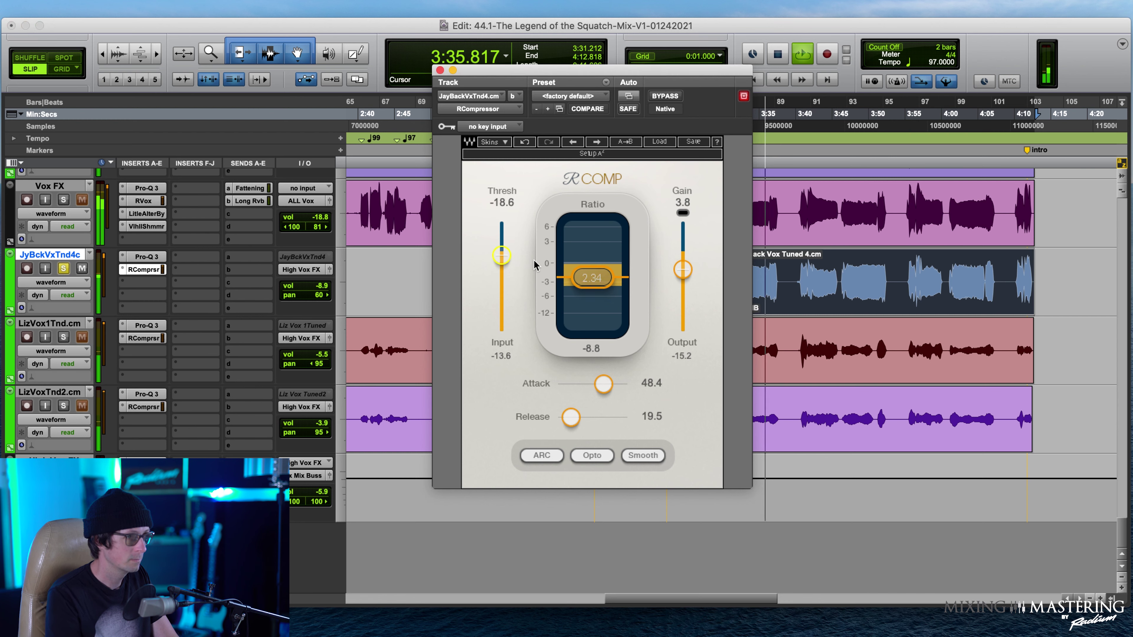
Step: Set the compressor's attack to 38.5, release to 40.1, gain to 4.3 and threshold to -17.2 in Opto mode, and close it
left_click_drag(600, 389, 602, 380)
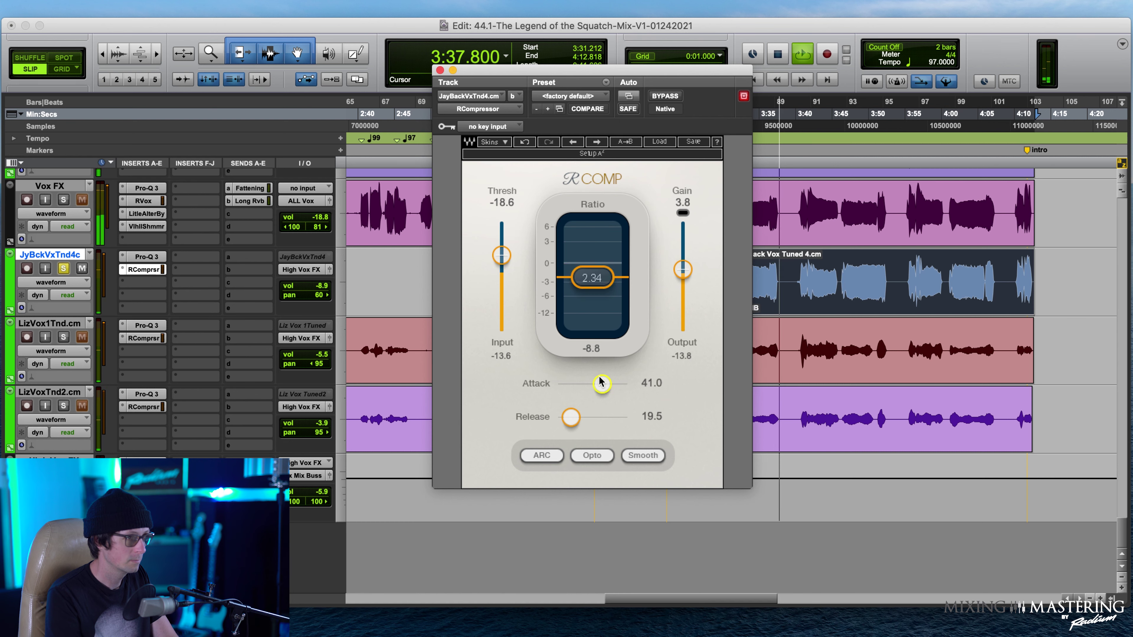
left_click_drag(682, 270, 682, 268)
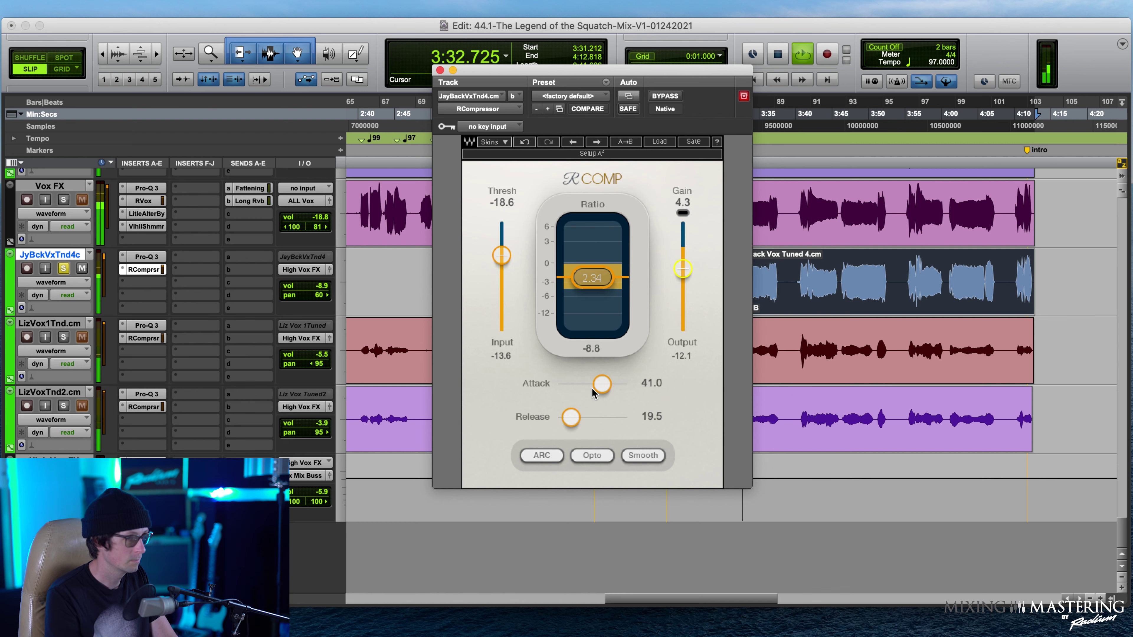
left_click_drag(565, 424, 591, 437)
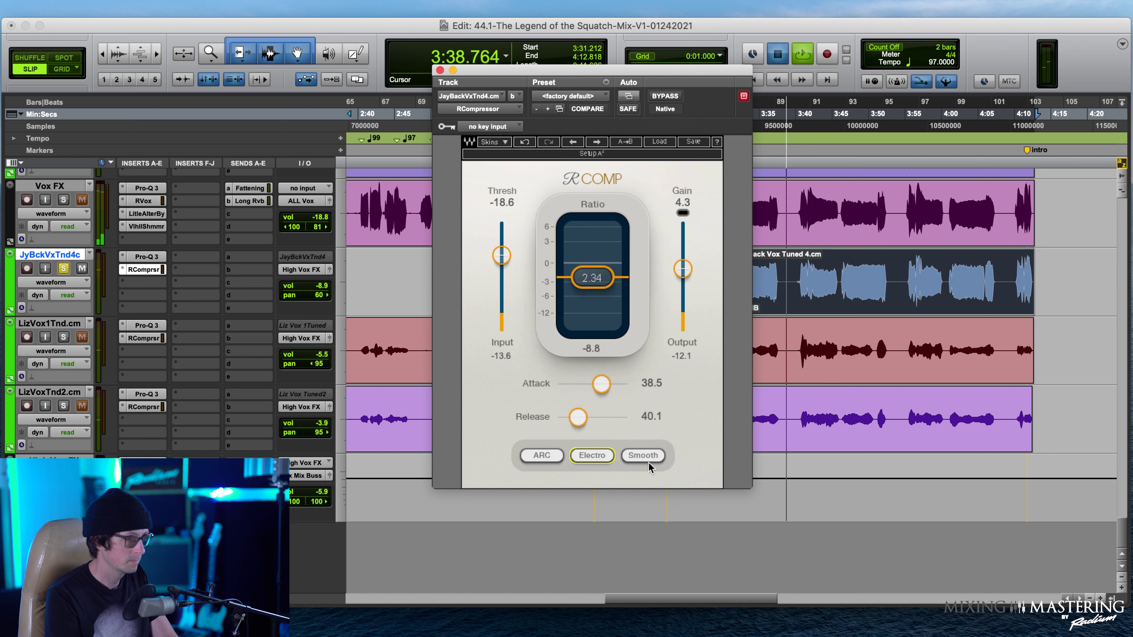
left_click(595, 454)
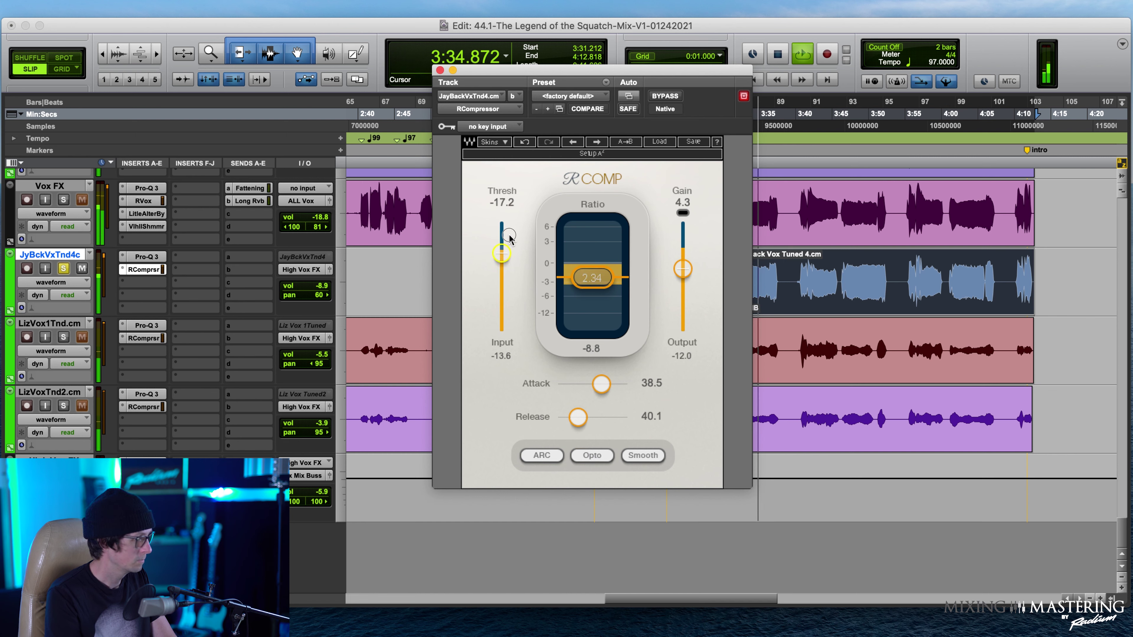
left_click(440, 70)
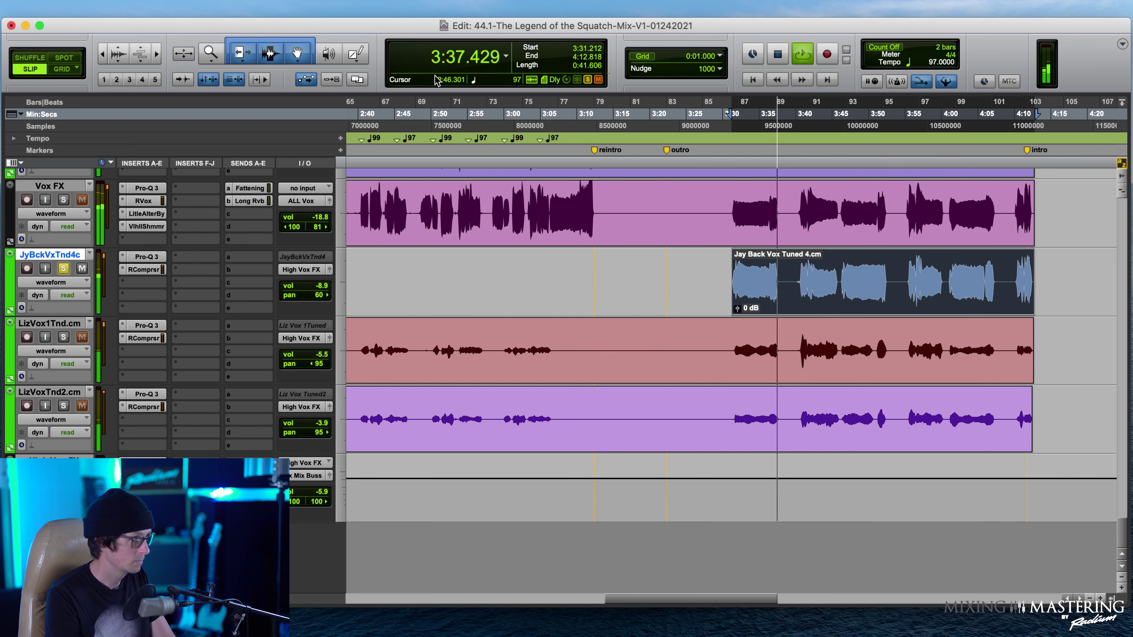
Step: Raise the Jay track's Pro-Q 3 low cut to about 249 Hz, set its bell cut to -1.88 dB at 433 Hz, and close it
left_click(149, 258)
left_click_drag(648, 276, 725, 294)
left_click(719, 293)
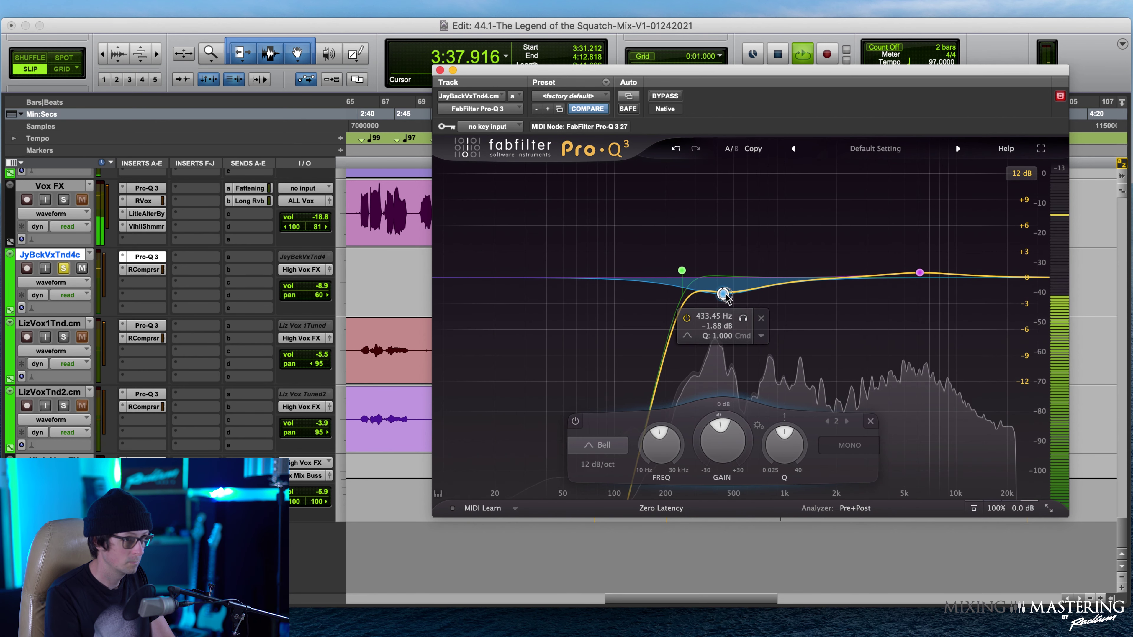
key("space")
key("space")
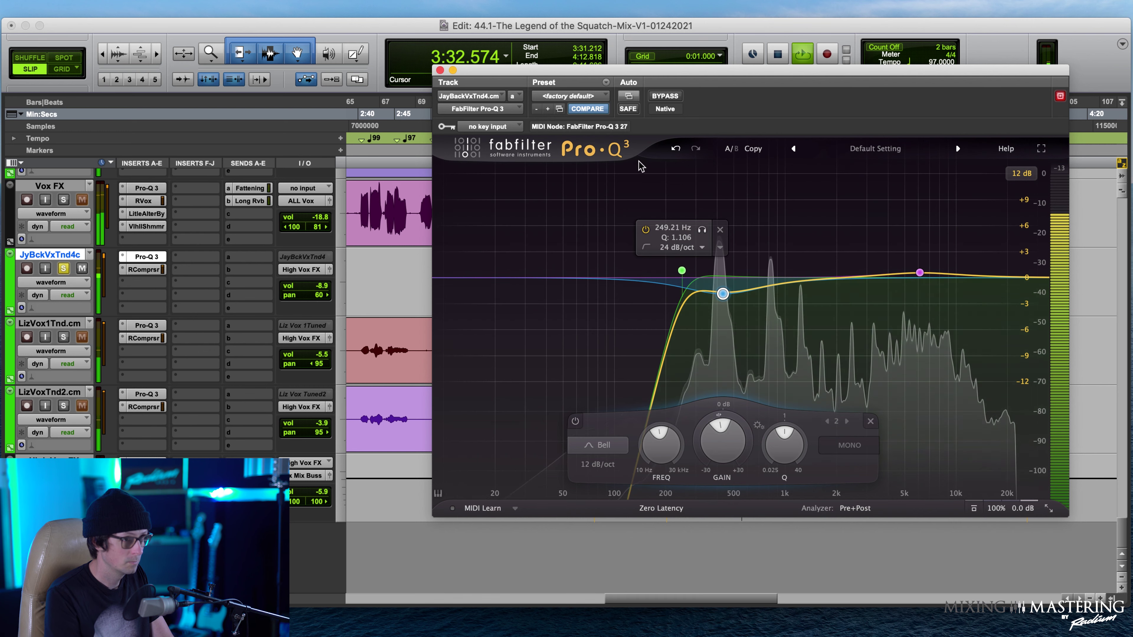
left_click(440, 70)
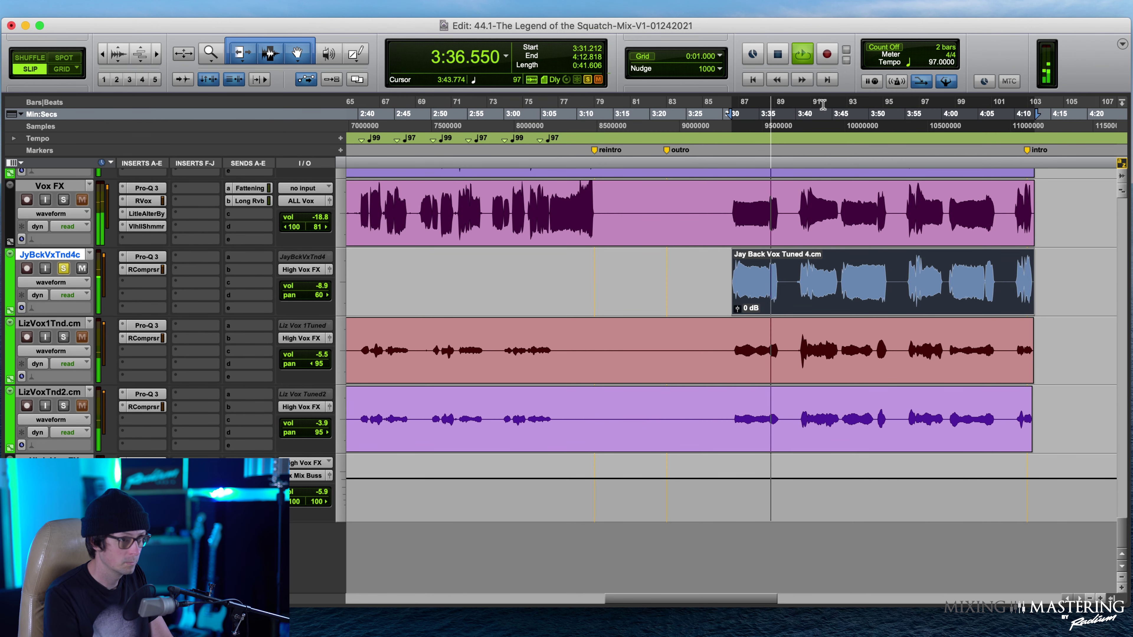
Step: Audition the JyBckVxTnd4 track soloed with both Liz Vox tracks and lower its volume to -12.9 dB
key("space")
key("space")
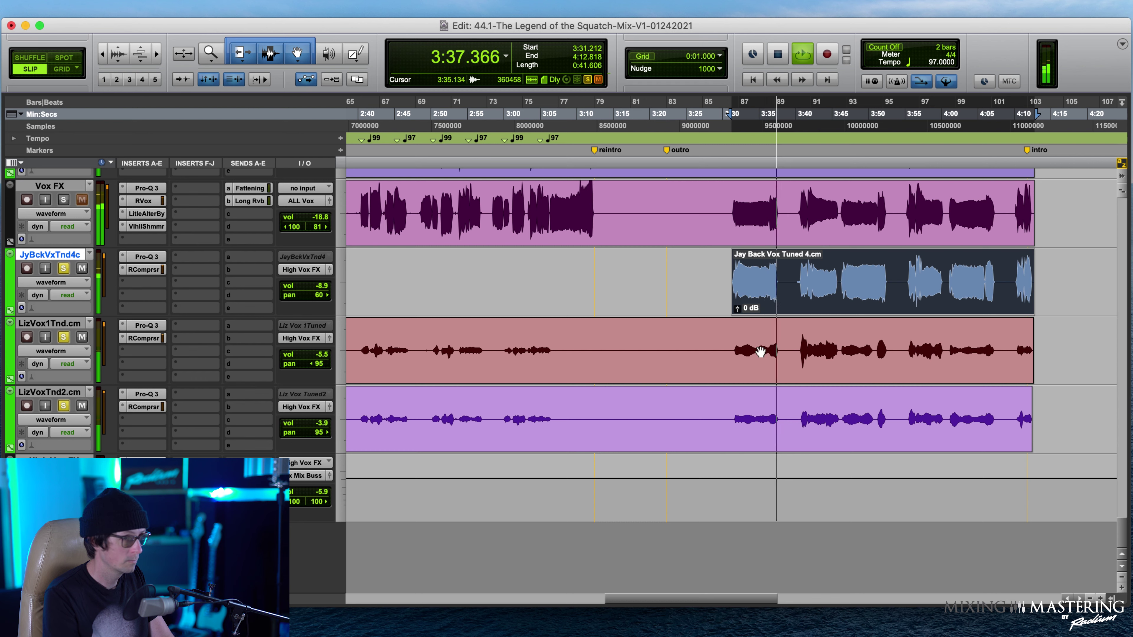
key("space")
key("space")
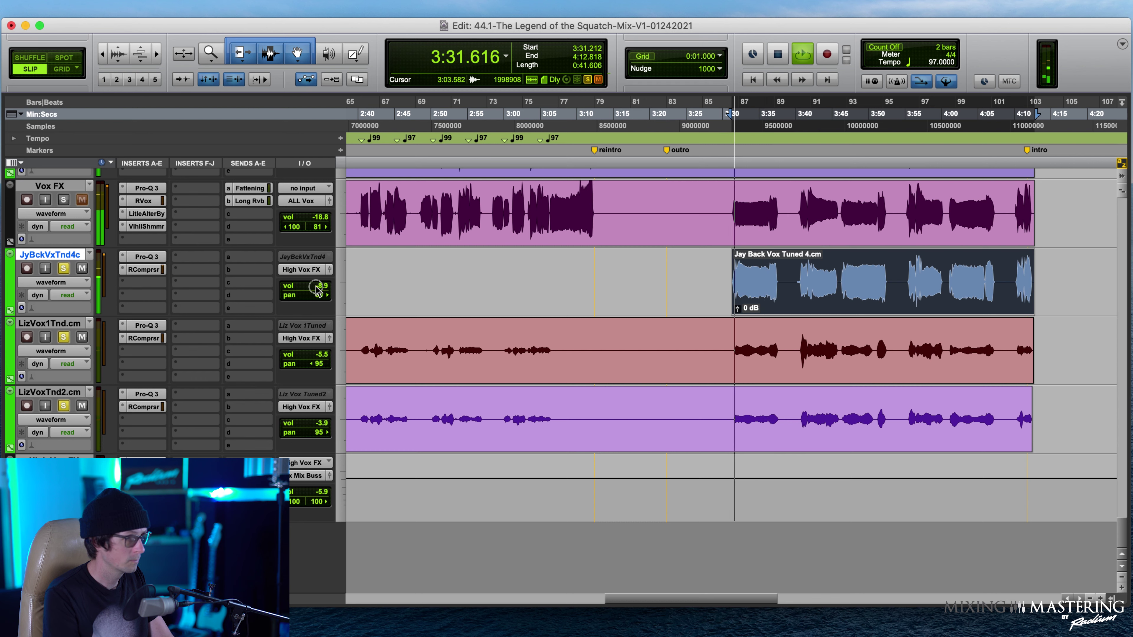
left_click(315, 288)
left_click_drag(316, 288, 317, 329)
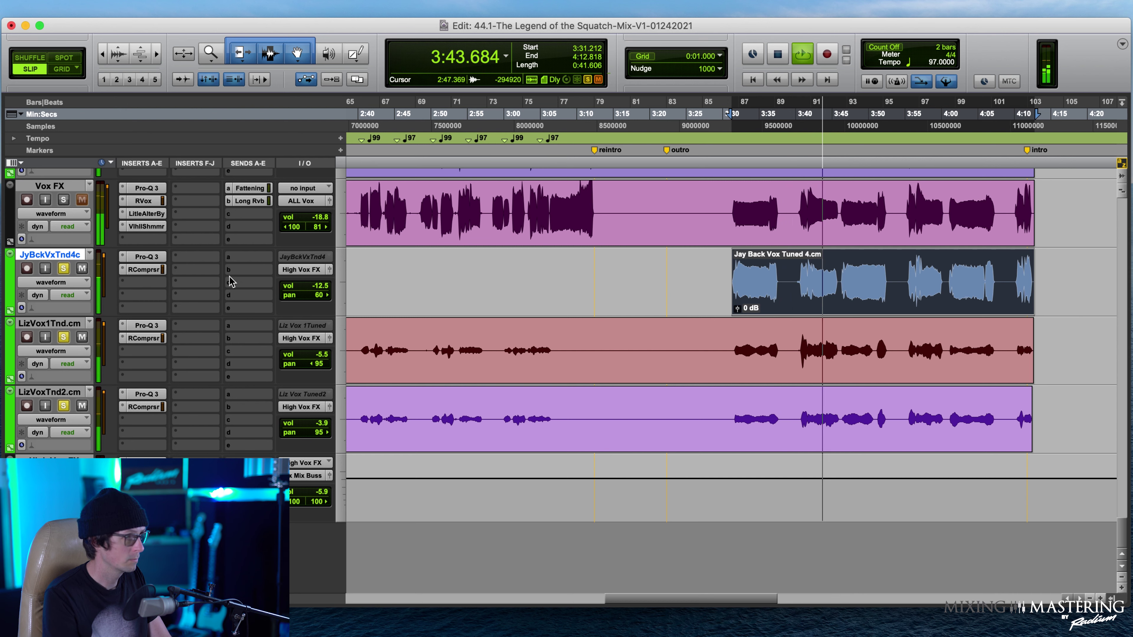
left_click_drag(312, 282, 319, 279)
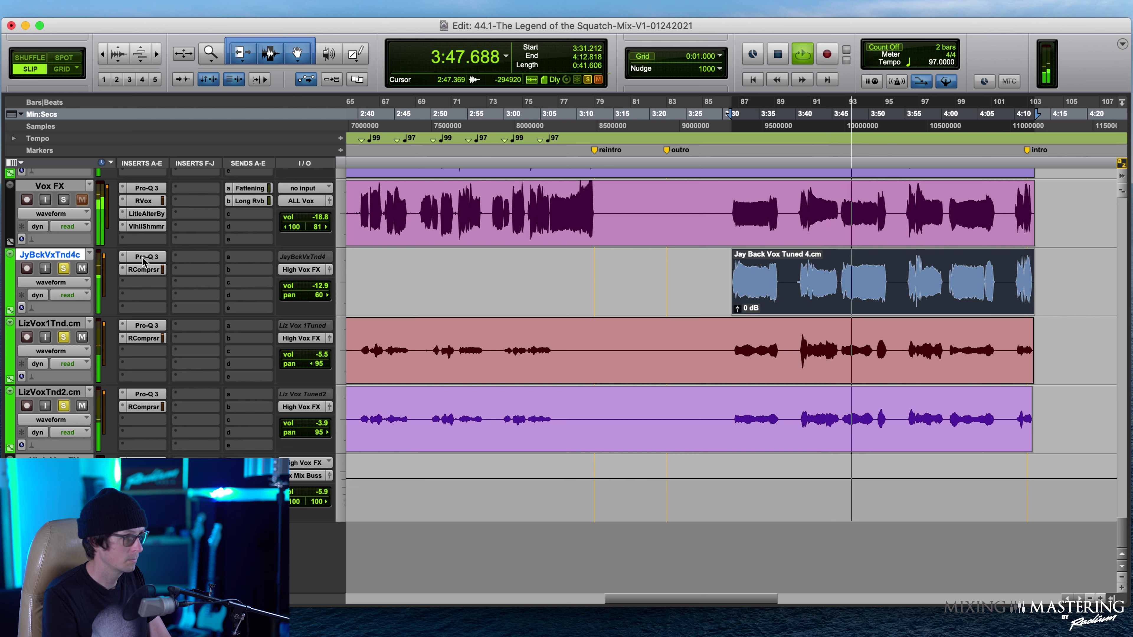
Step: Clear all solos to hear the full mix and switch to the Mix window
left_click(64, 269, "alt")
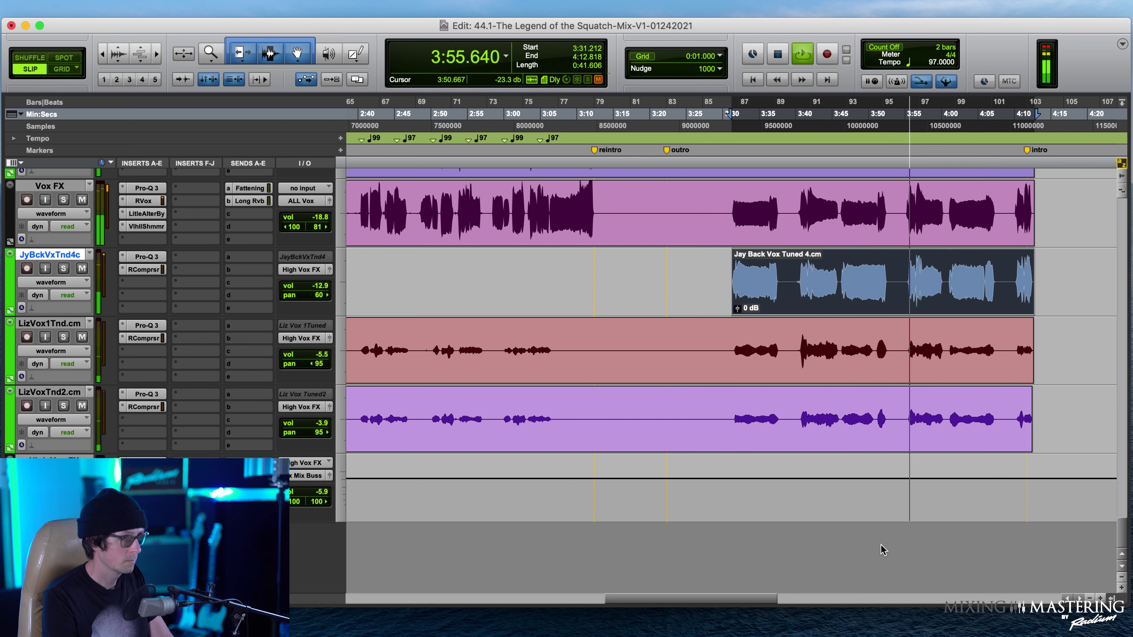
key("super+equal")
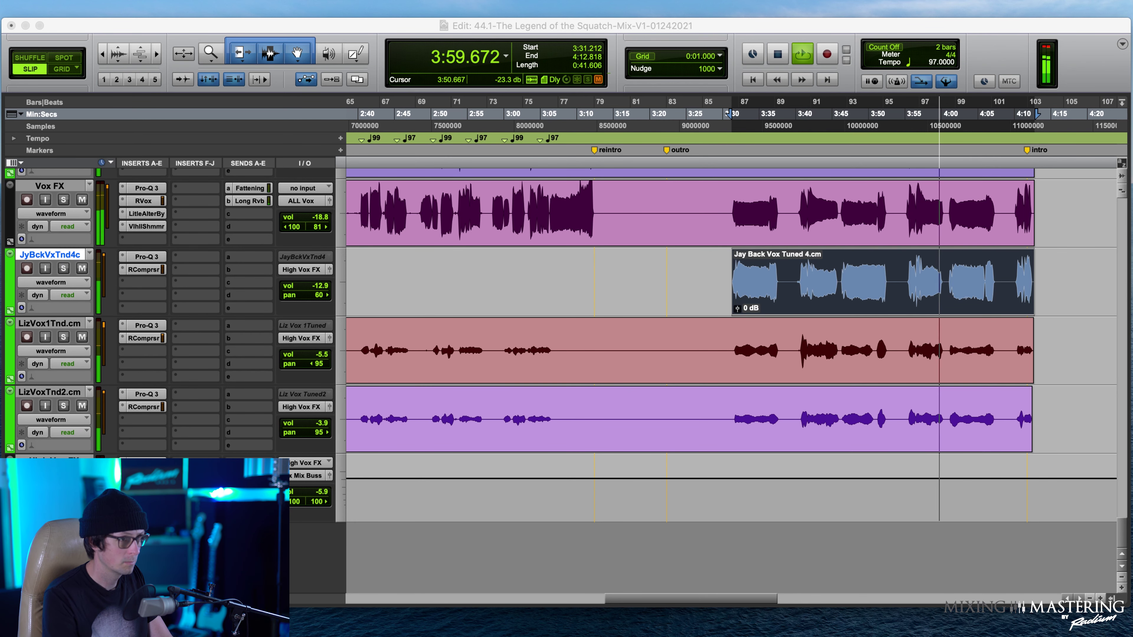
Step: Return to the Edit window and stop playback
key("super+equal")
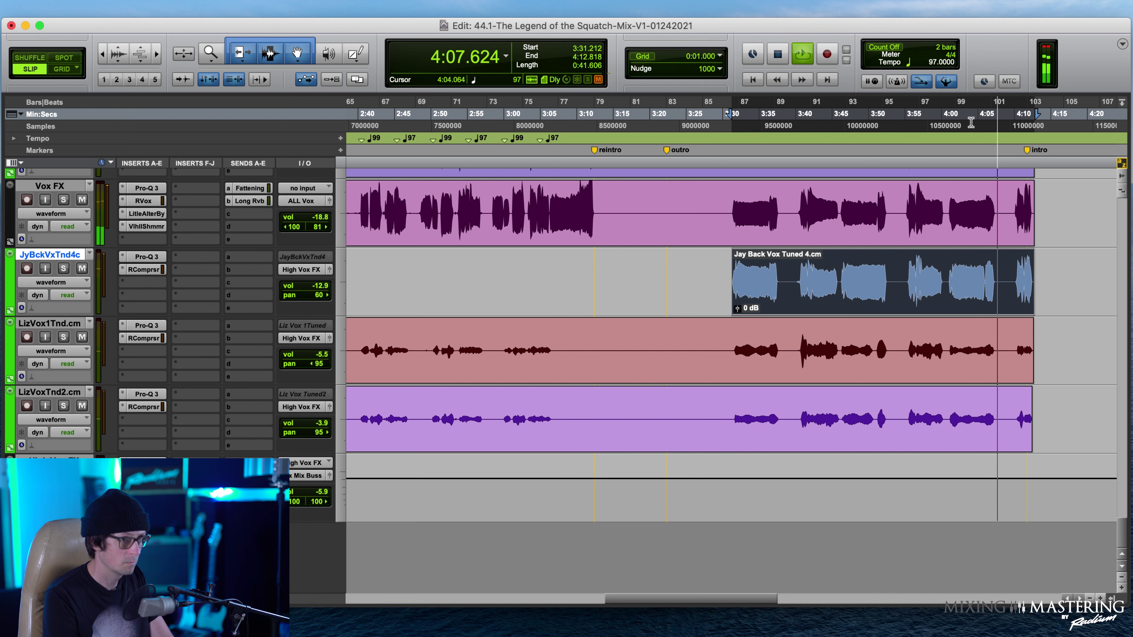
key("space")
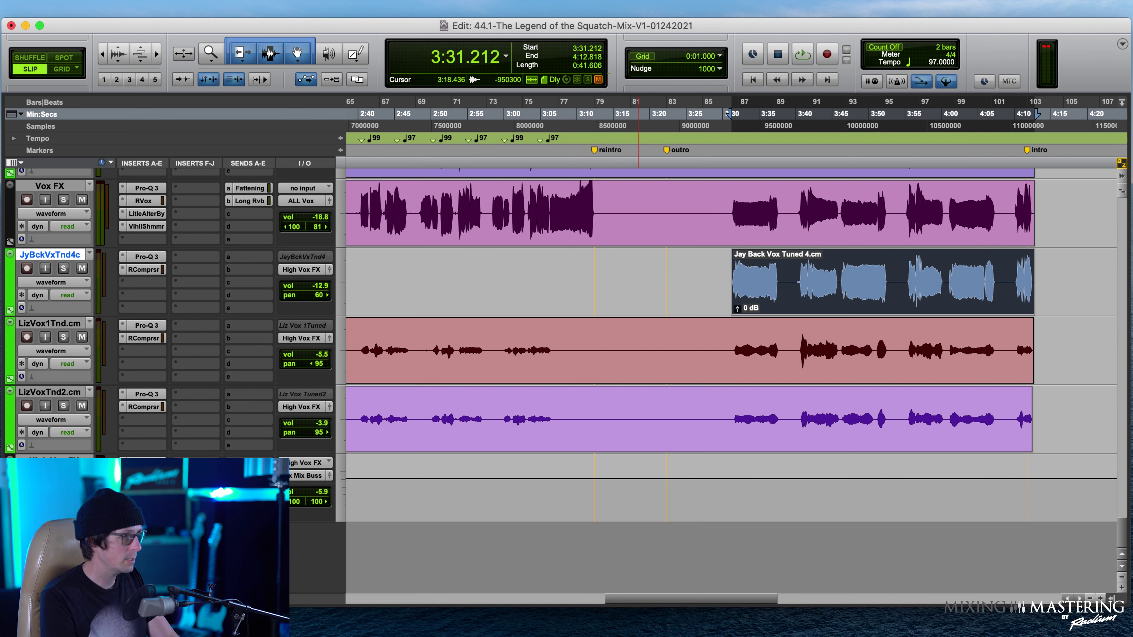
Step: Insert the stereo Soundtoys EffectRack on the High Vox FX track and reposition its window
left_click(141, 488)
mouse_move(180, 560)
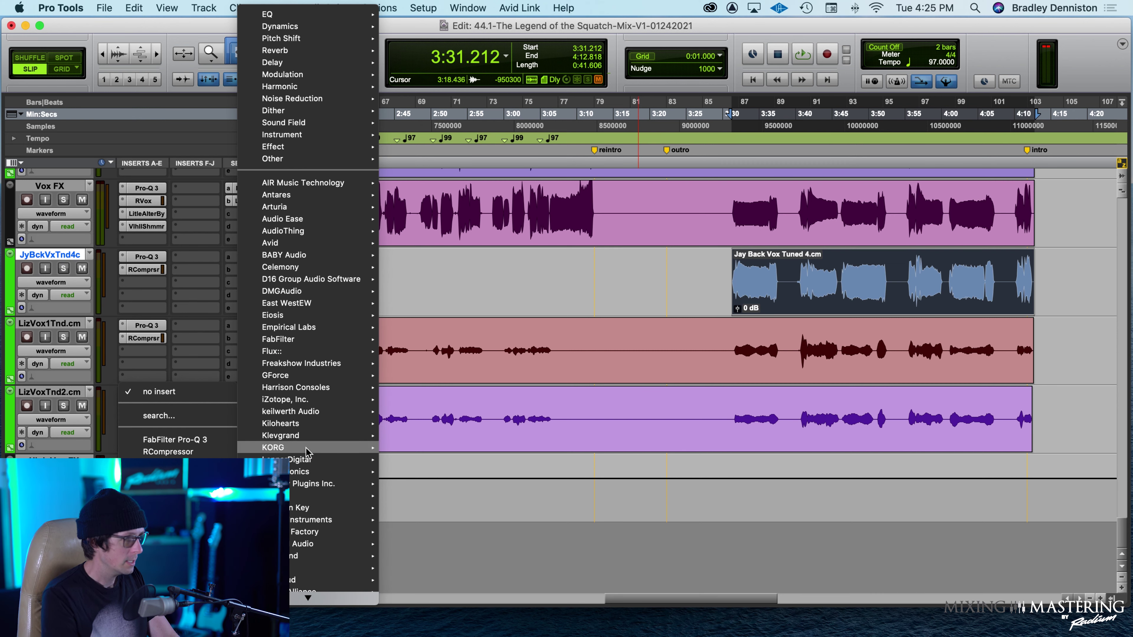
mouse_move(321, 342)
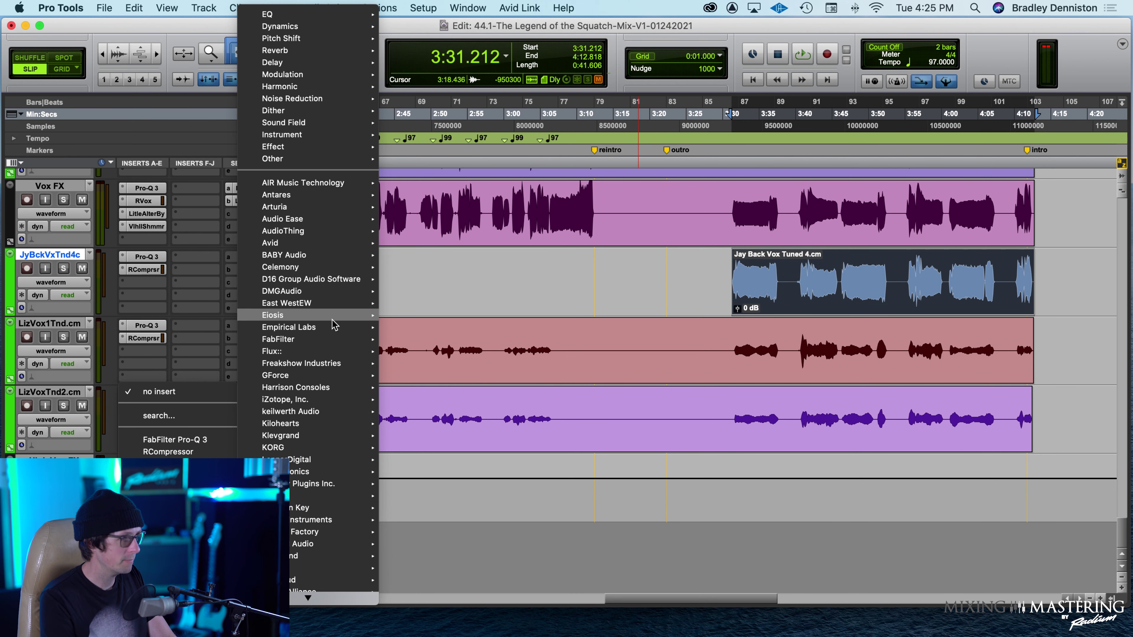
mouse_move(332, 404)
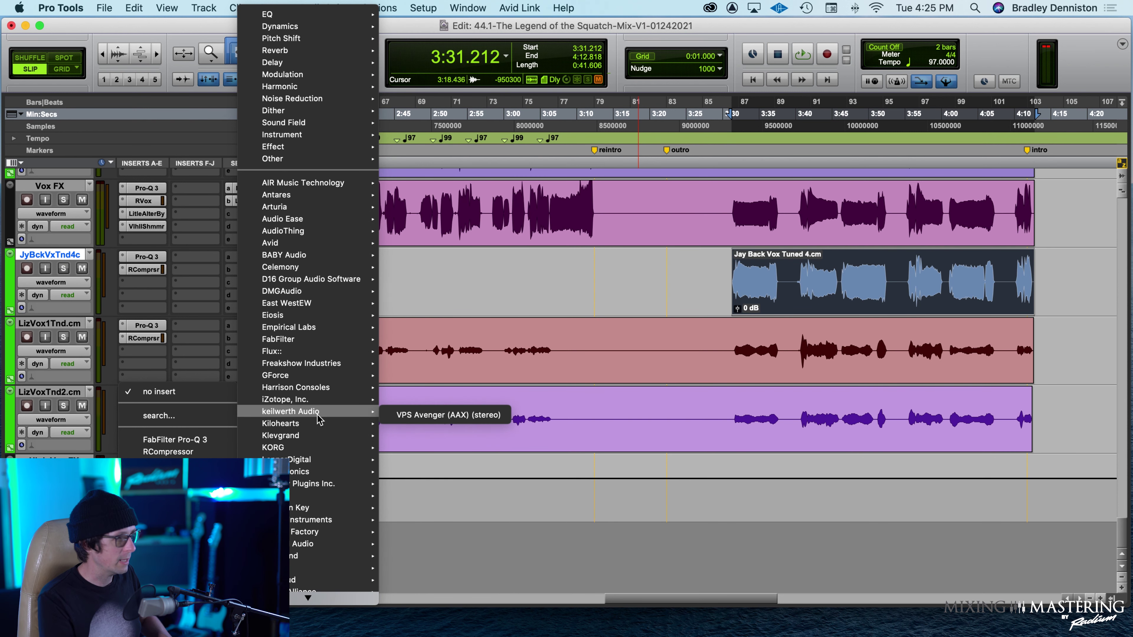
mouse_move(325, 490)
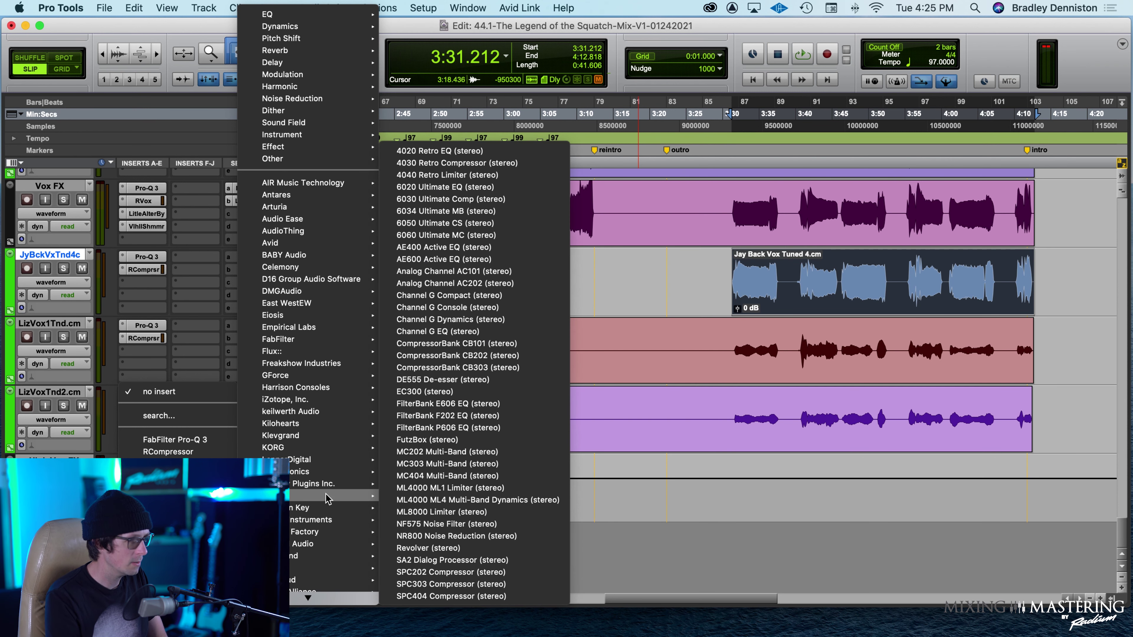
scroll(326, 447, "down", 10)
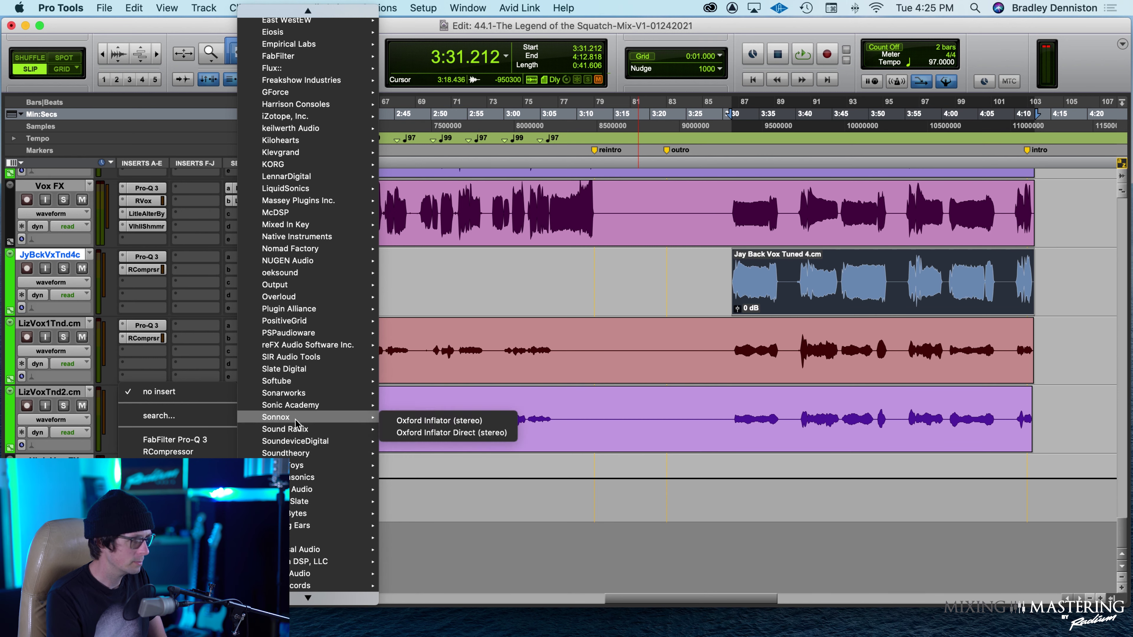
mouse_move(316, 422)
mouse_move(317, 467)
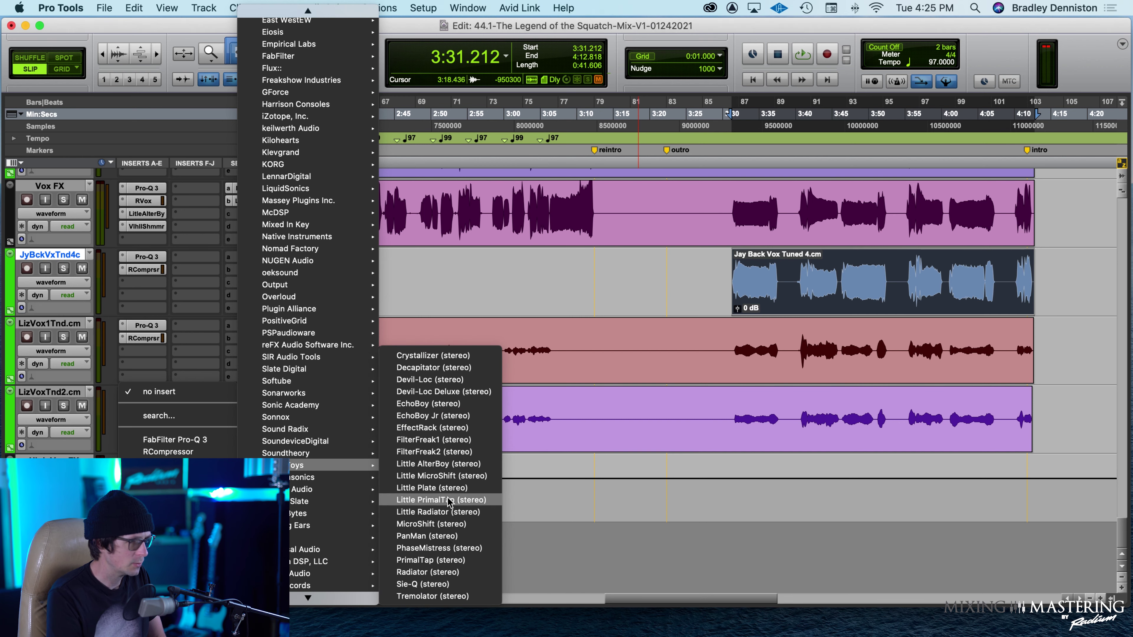
left_click(451, 430)
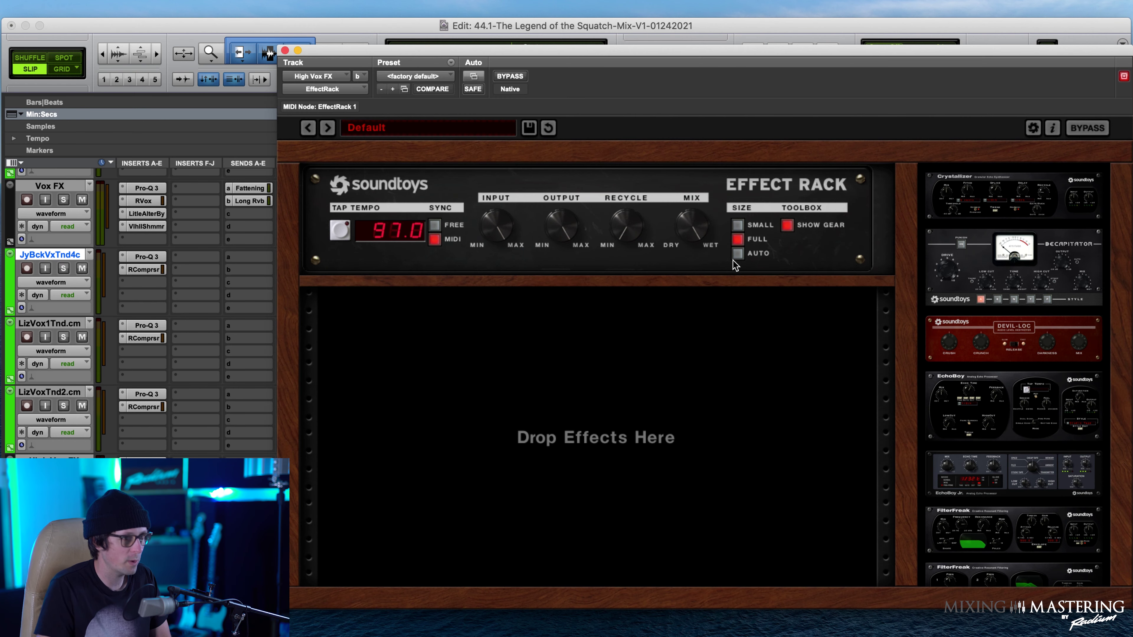
left_click_drag(633, 51, 474, 60)
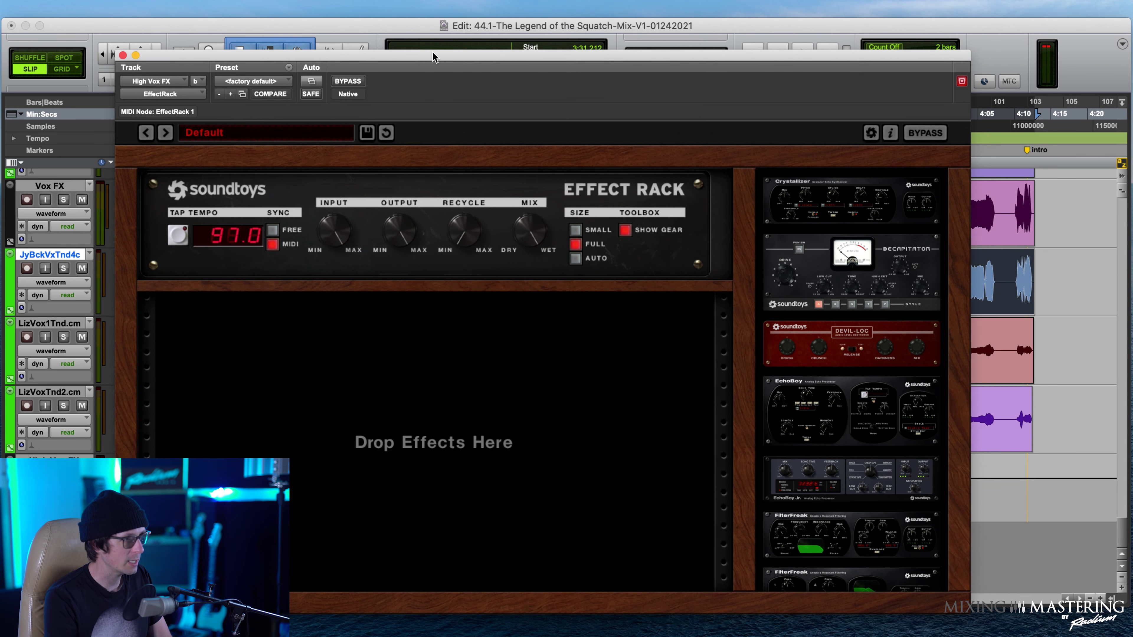
Step: Load the StereoShimmer preset from the EffectRack's 06 Modulation category
left_click(192, 134)
mouse_move(233, 239)
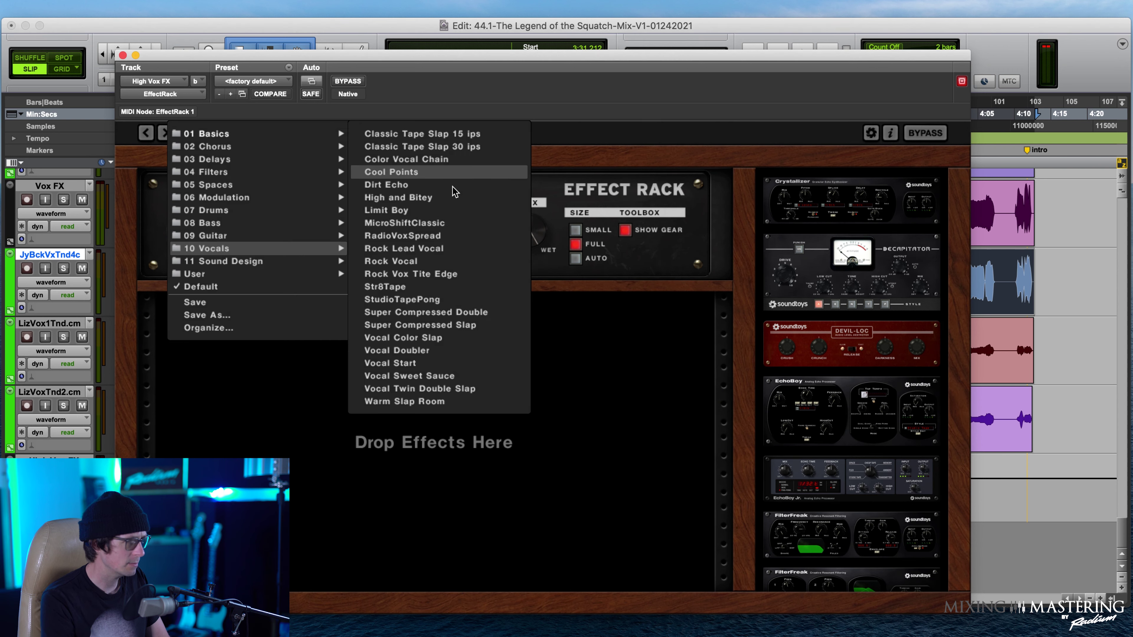
mouse_move(261, 266)
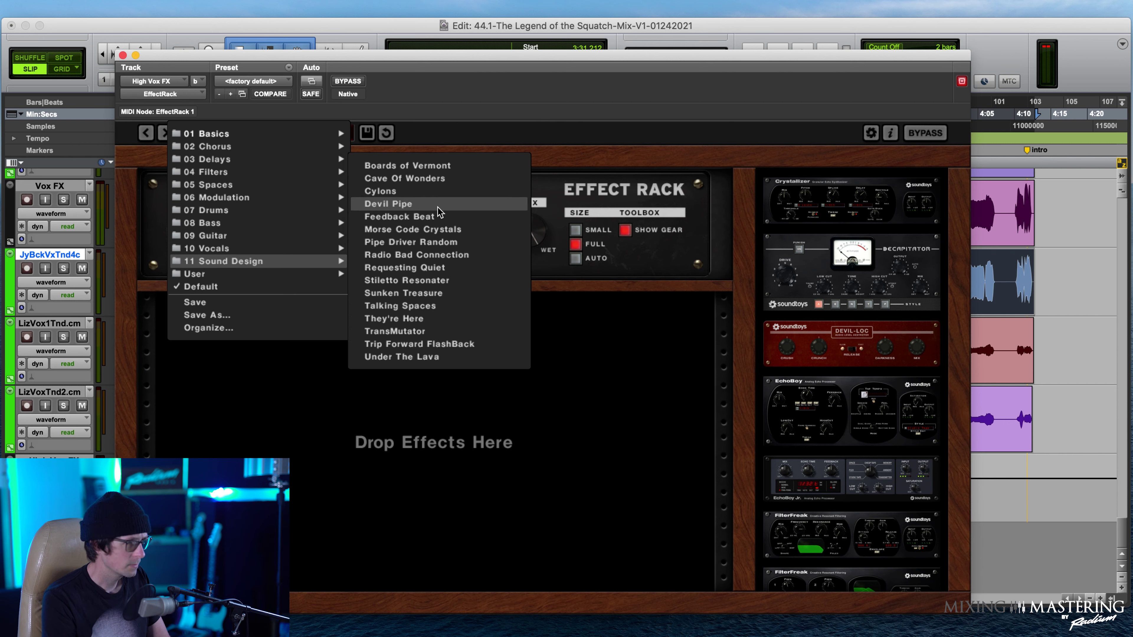
mouse_move(228, 191)
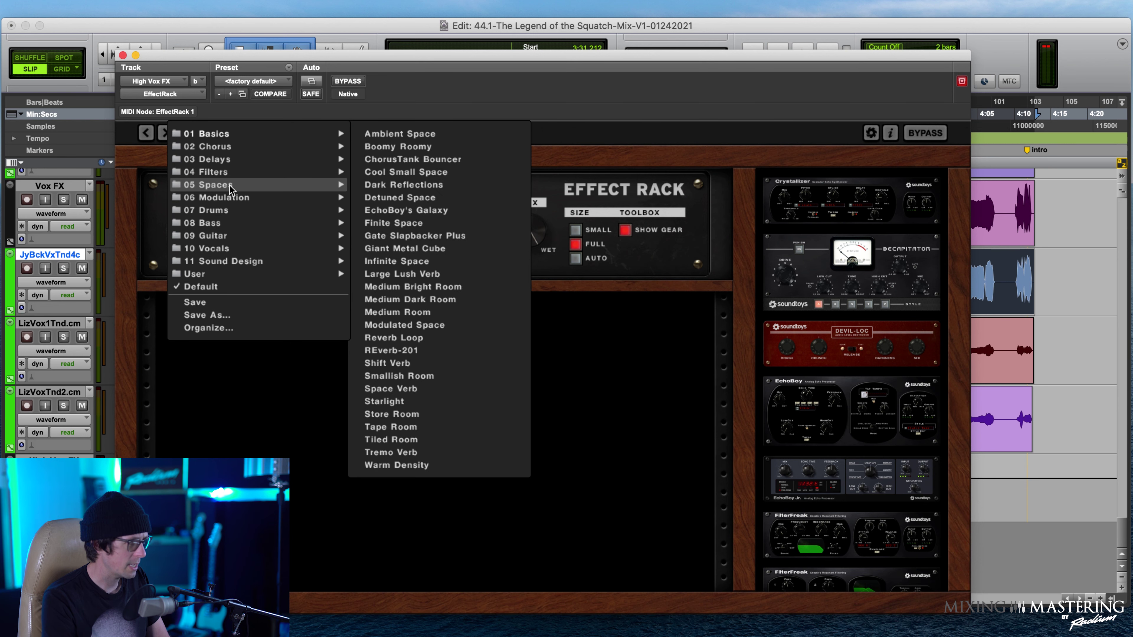
mouse_move(325, 198)
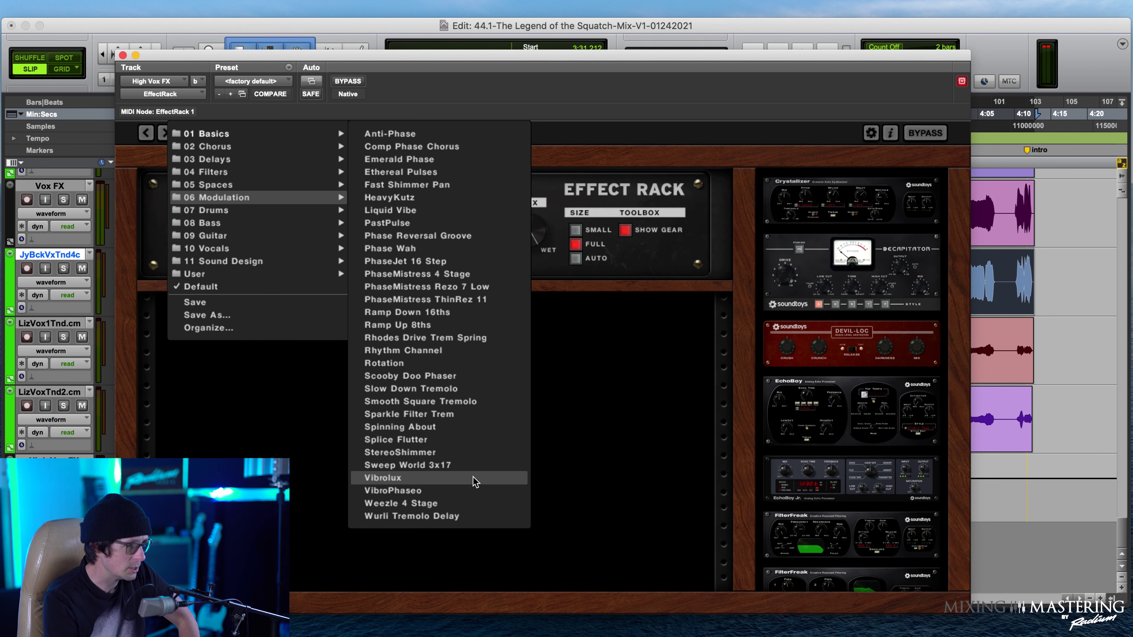
left_click(448, 453)
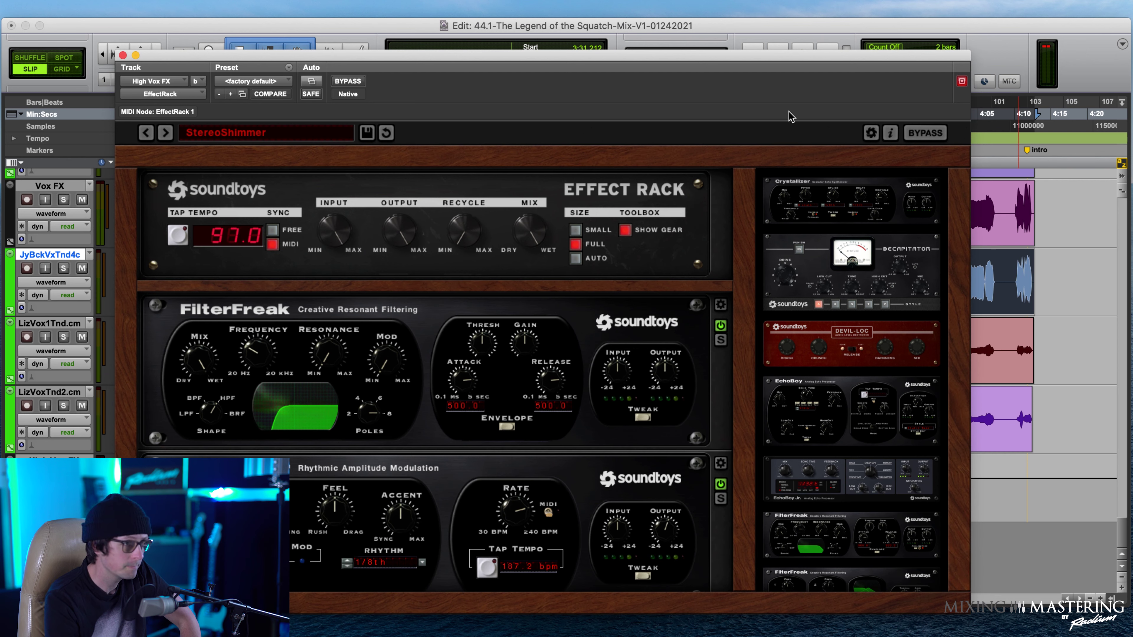
Step: Audition StereoShimmer with the rack's Mix lowered, try the Vibrolux preset, and close the plug-in
left_click_drag(156, 54, 194, 119)
left_click(25, 254)
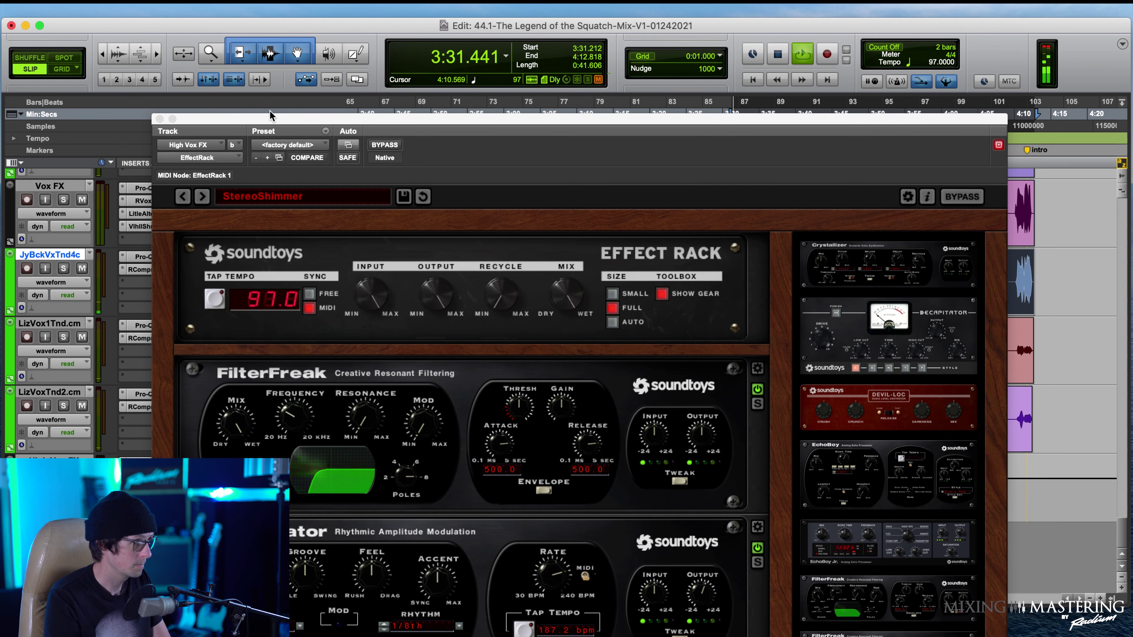
left_click_drag(310, 123, 241, 16)
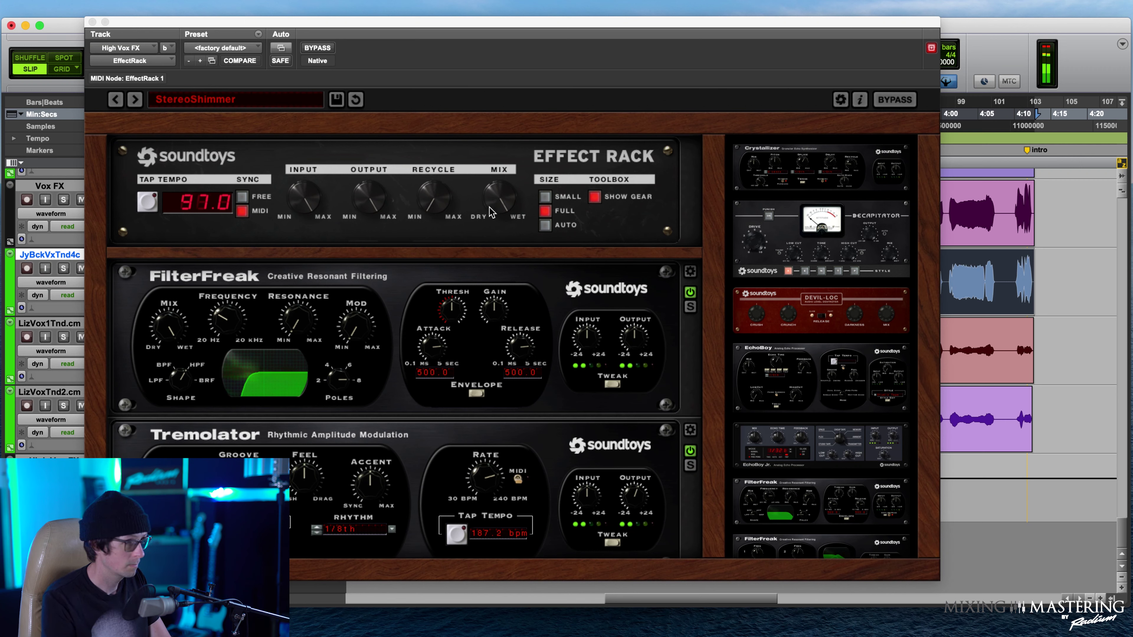
left_click_drag(491, 212, 486, 222)
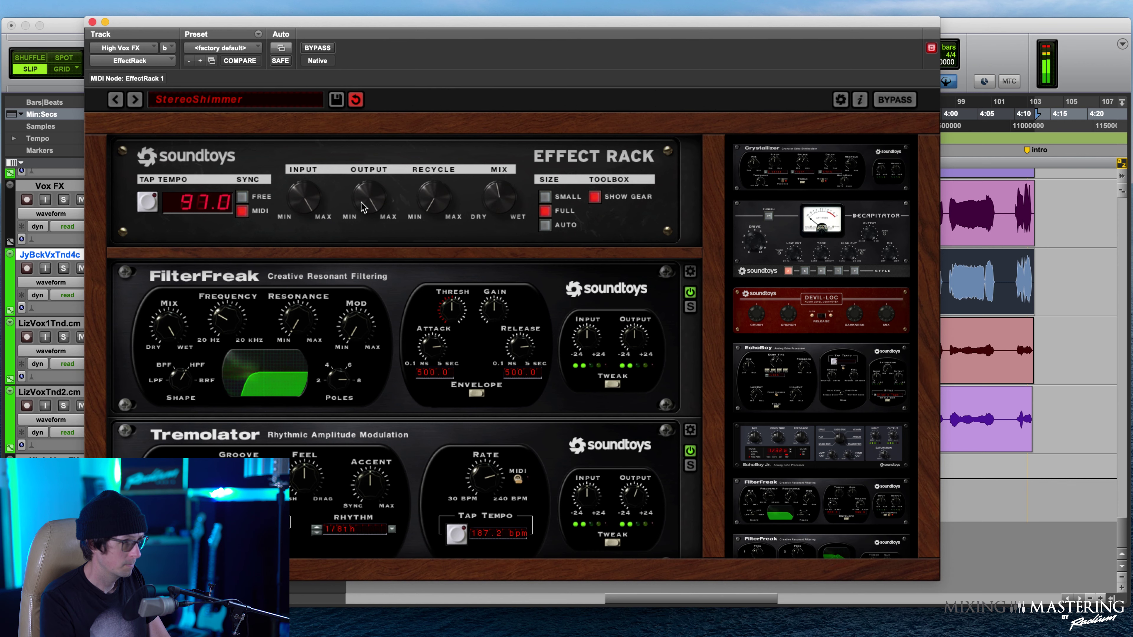
left_click(133, 100)
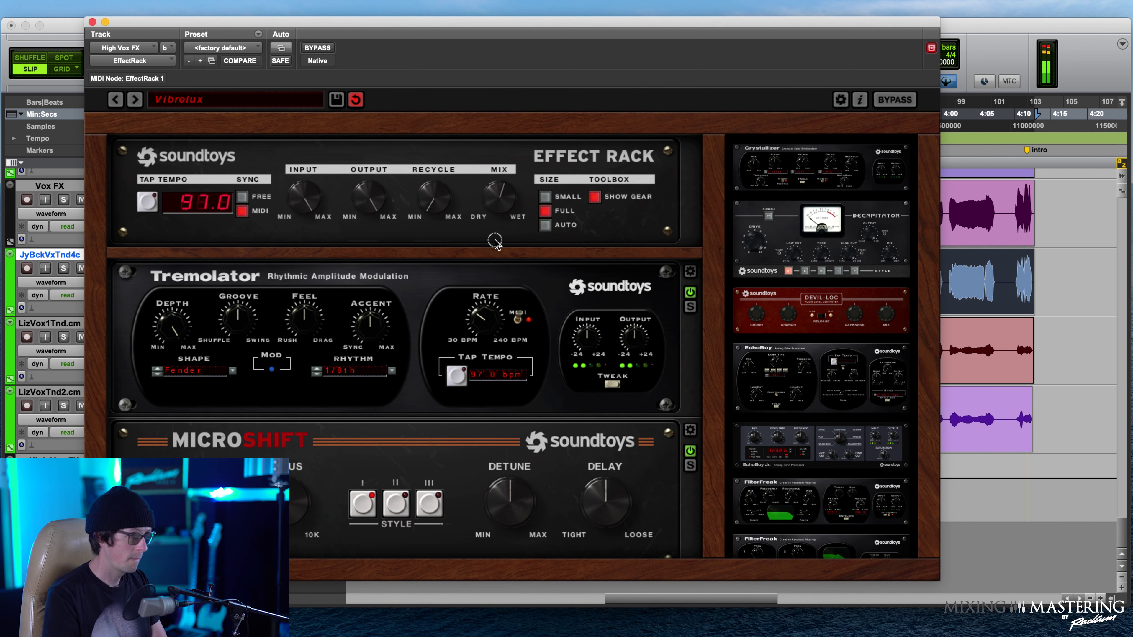
left_click(93, 22)
key("space")
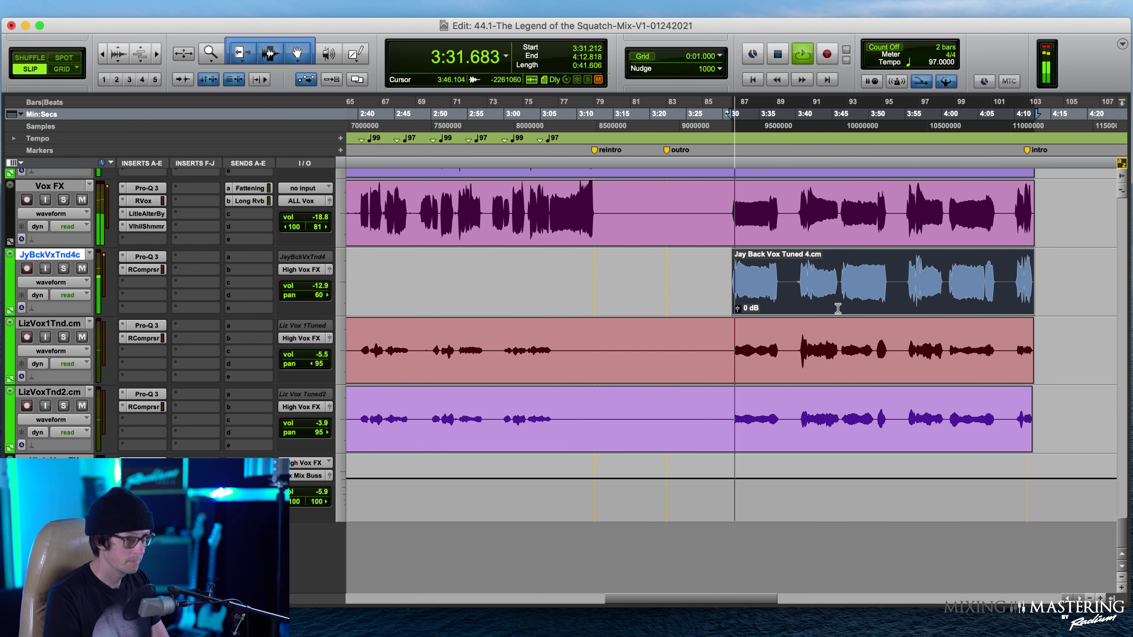
Step: Play from about 3:40 with the Jay backing vocal, both Liz vocals and the Vox FX track soloed
left_click(797, 338)
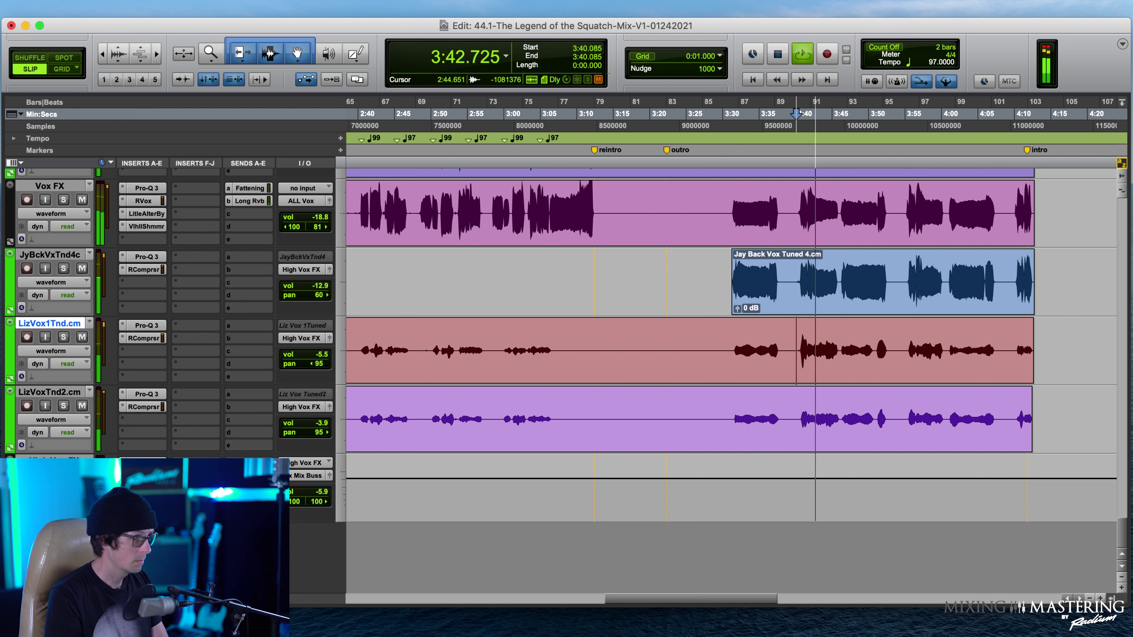
left_click(63, 406)
left_click(63, 337)
left_click(63, 268)
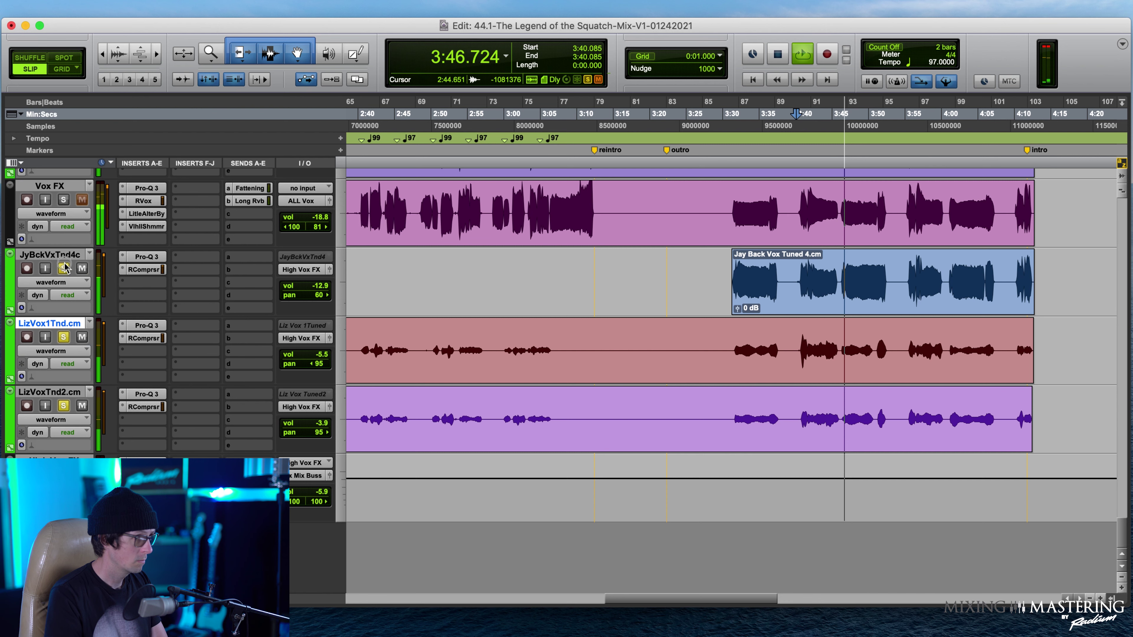
left_click(65, 200)
key("space")
key("space")
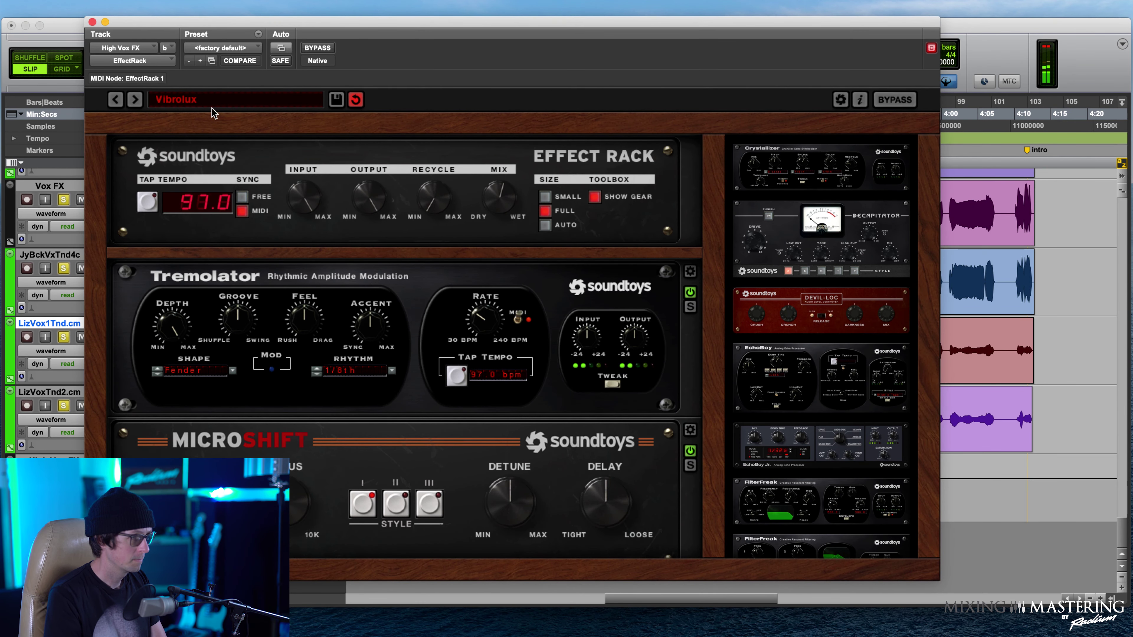
Step: Step back through the EffectRack presets to Splice Flutter and sync the rack's tempo to MIDI
left_click(116, 100)
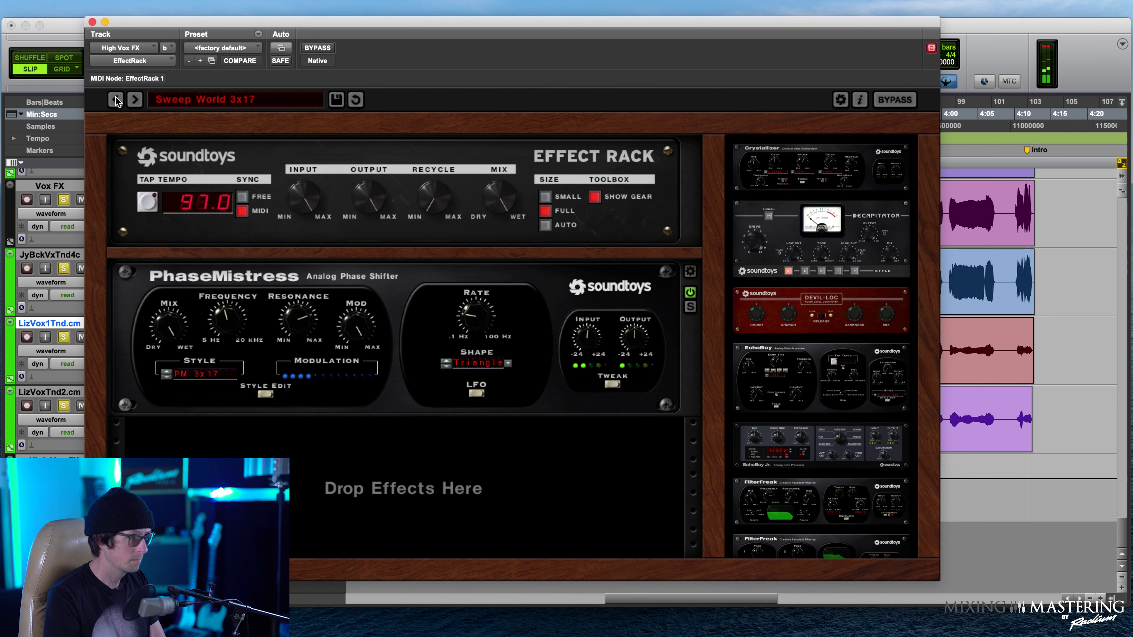
left_click(116, 100)
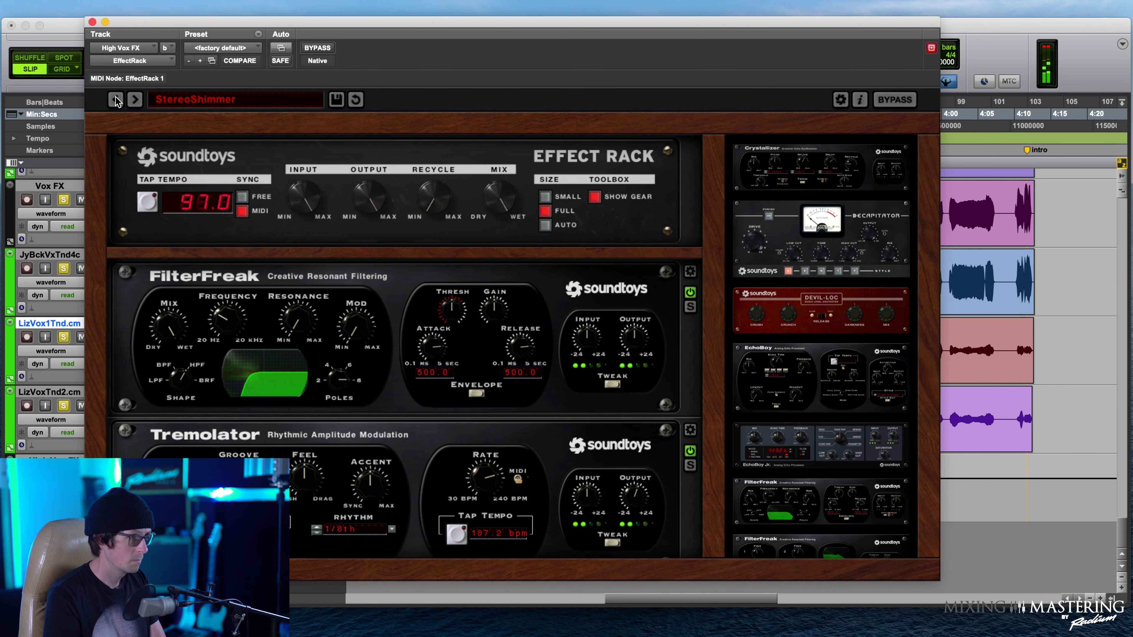
left_click(115, 100)
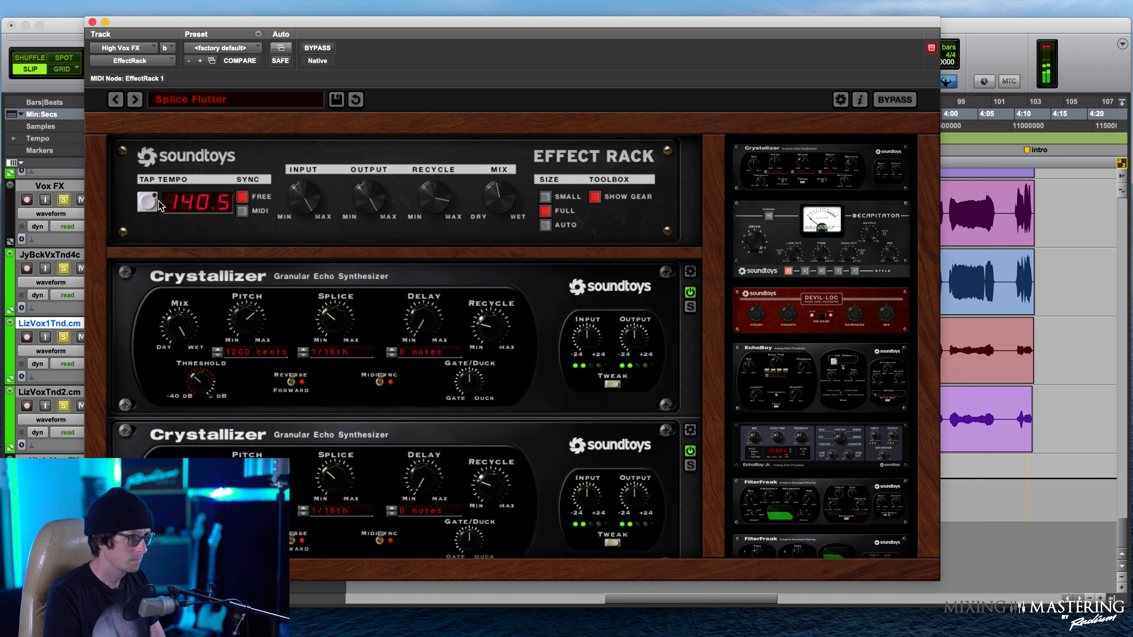
left_click(242, 212)
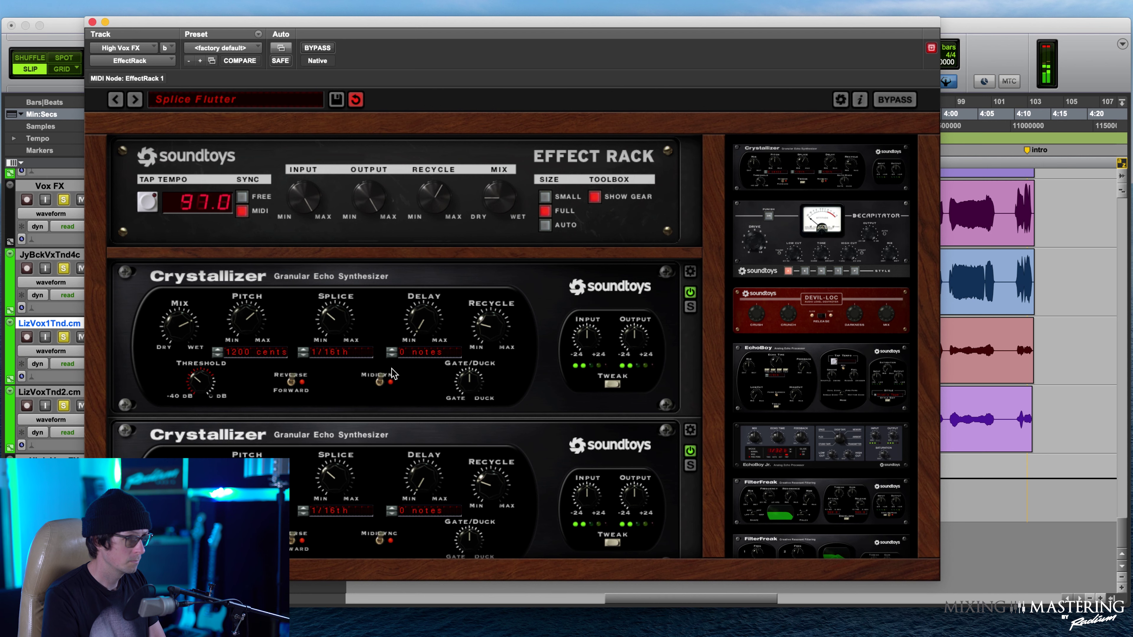
Step: Load the Spinning About preset in the EffectRack and sync its tempo to MIDI
left_click(116, 100)
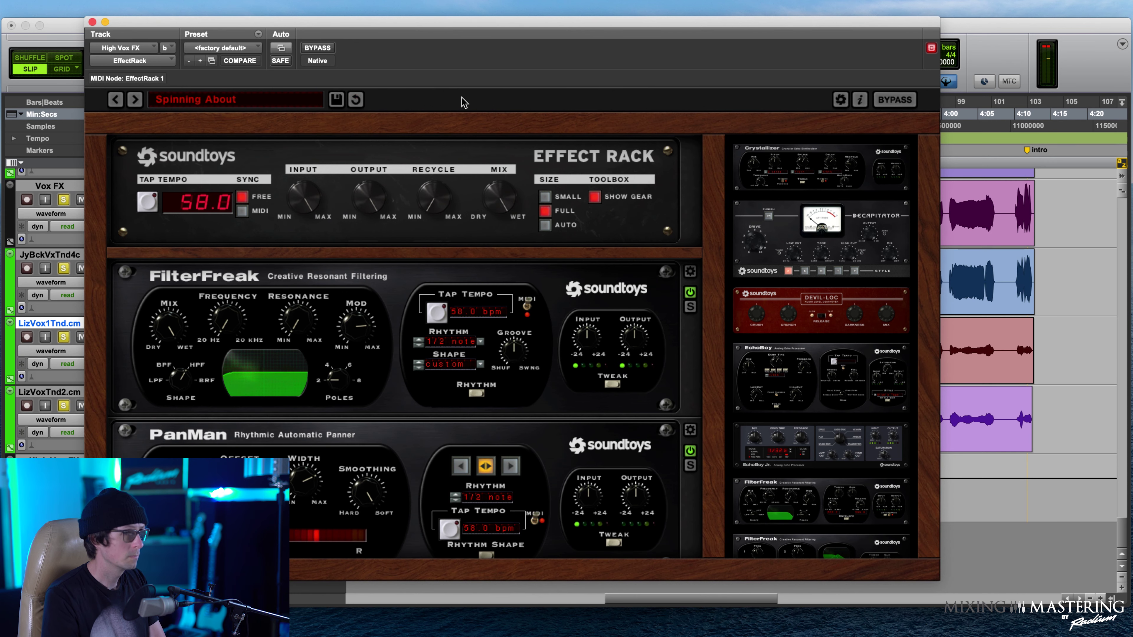
left_click_drag(507, 199, 497, 243)
left_click(242, 212)
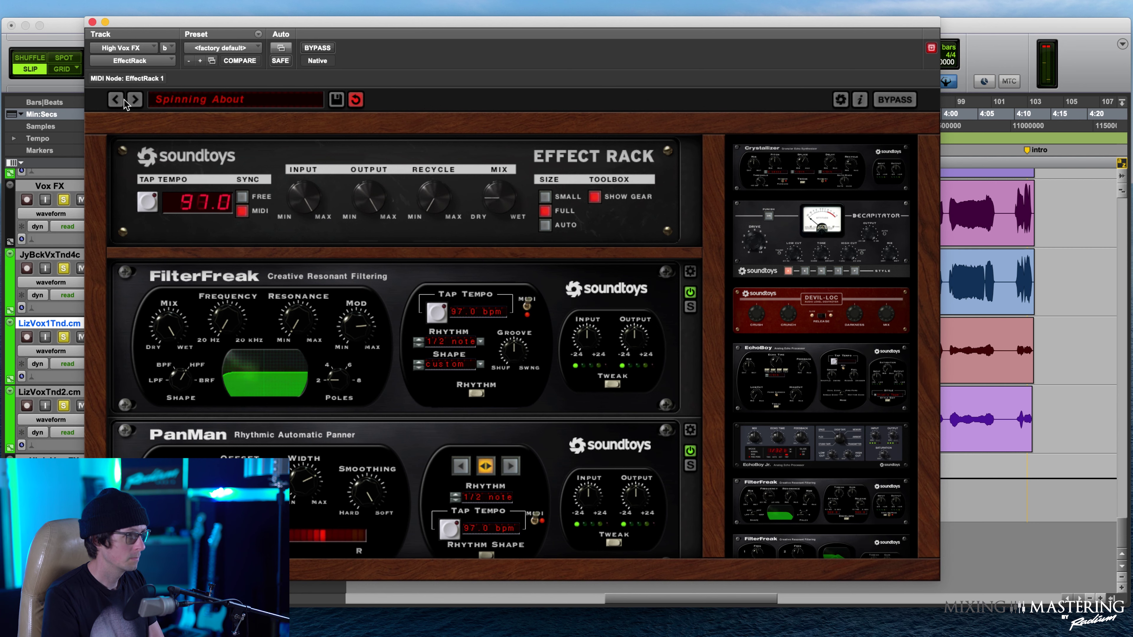
Step: Step back to the Smooth Square Tremolo preset, audition it, and close the EffectRack
left_click(115, 101)
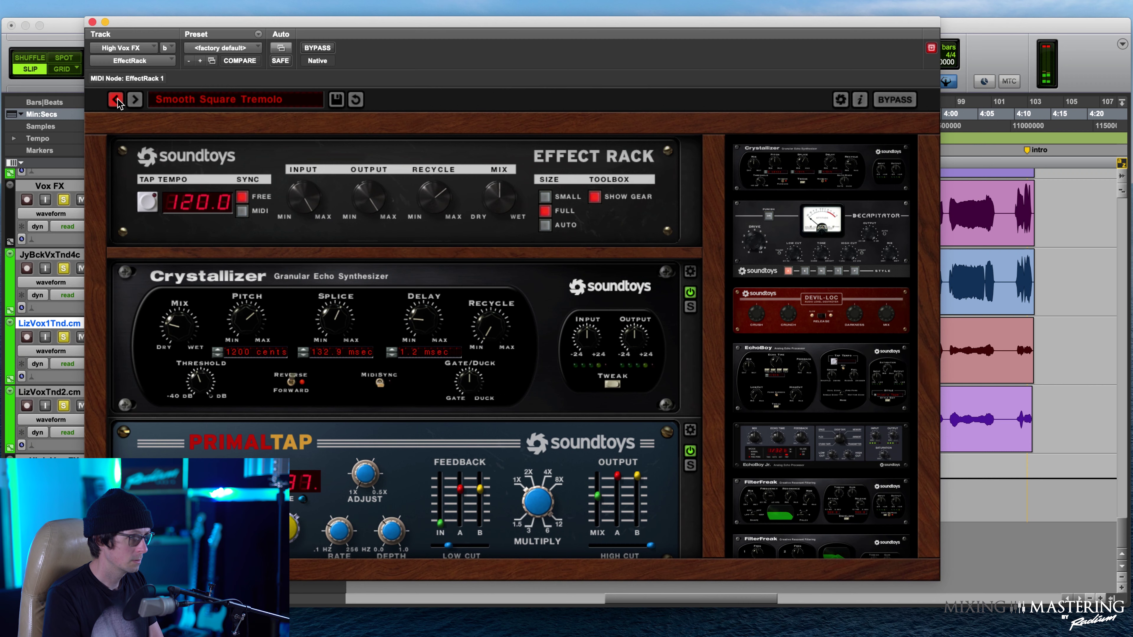
left_click(117, 101)
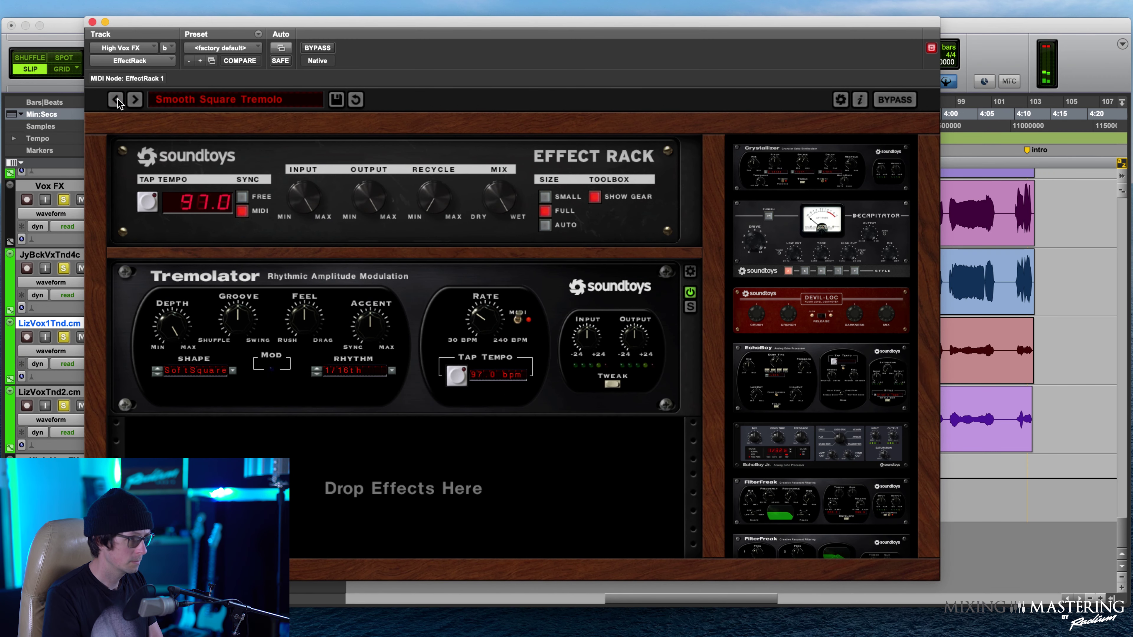
left_click(92, 22)
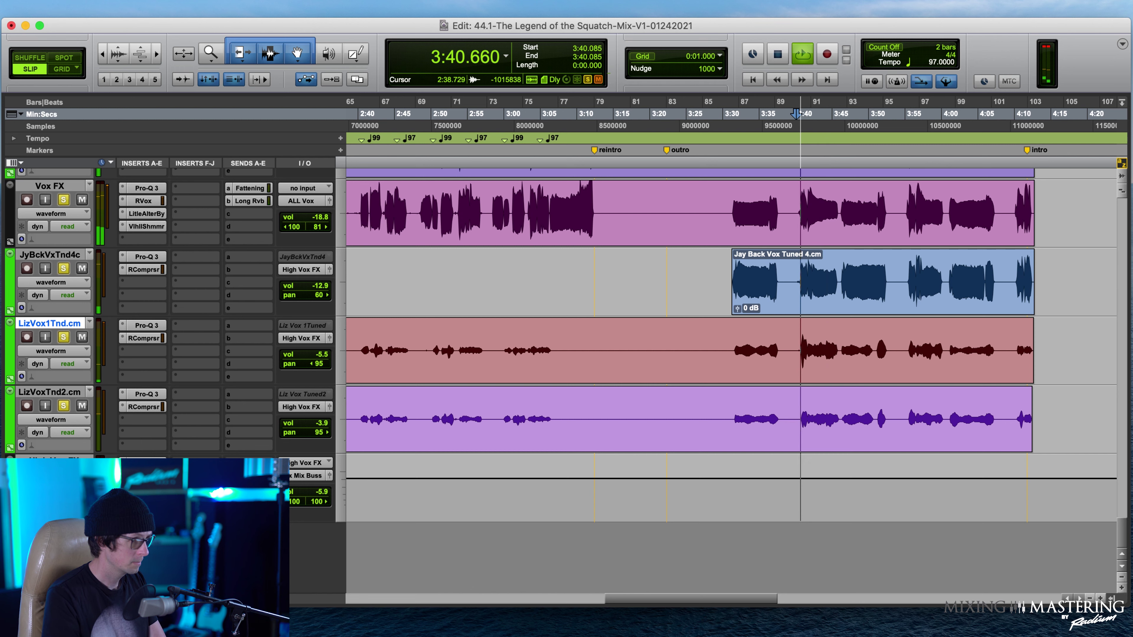
Step: Insert the SoundToys PhaseMistress phaser on the High Vox FX bus while the soloed backing vocals play
key("space")
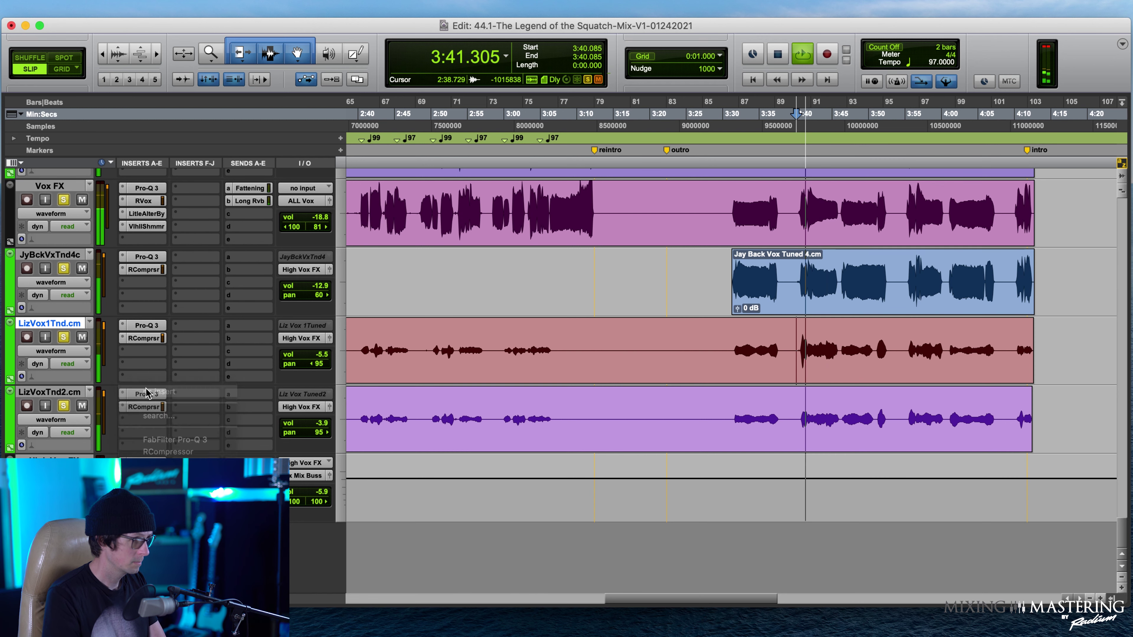
key("space")
key("space")
left_click(147, 377)
mouse_move(196, 476)
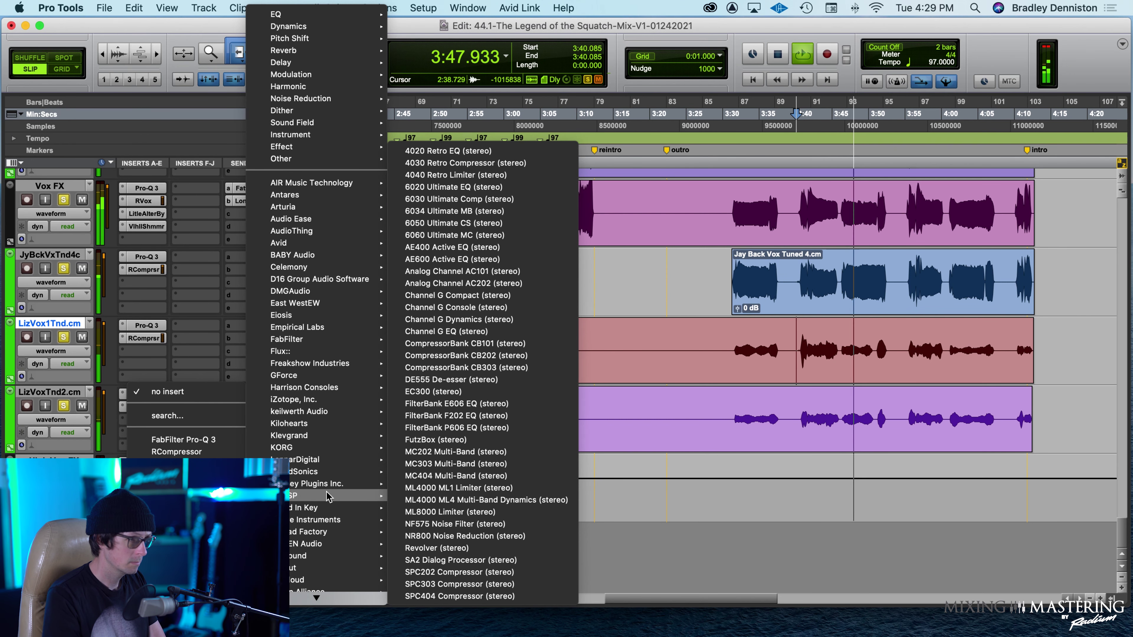
mouse_move(329, 512)
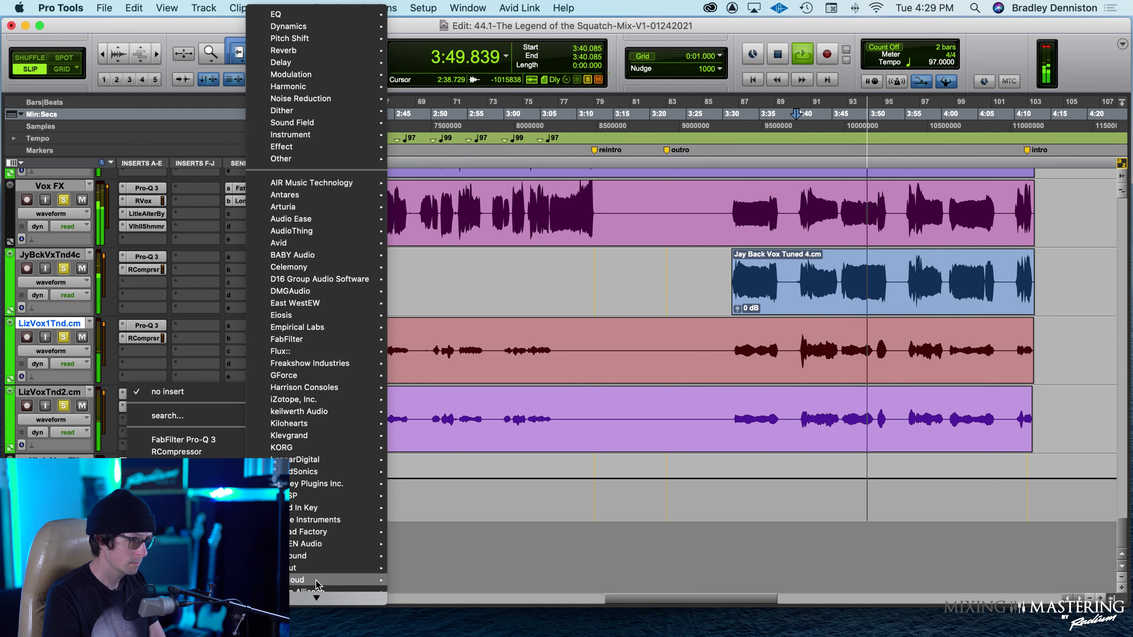
scroll(330, 518, "down", 5)
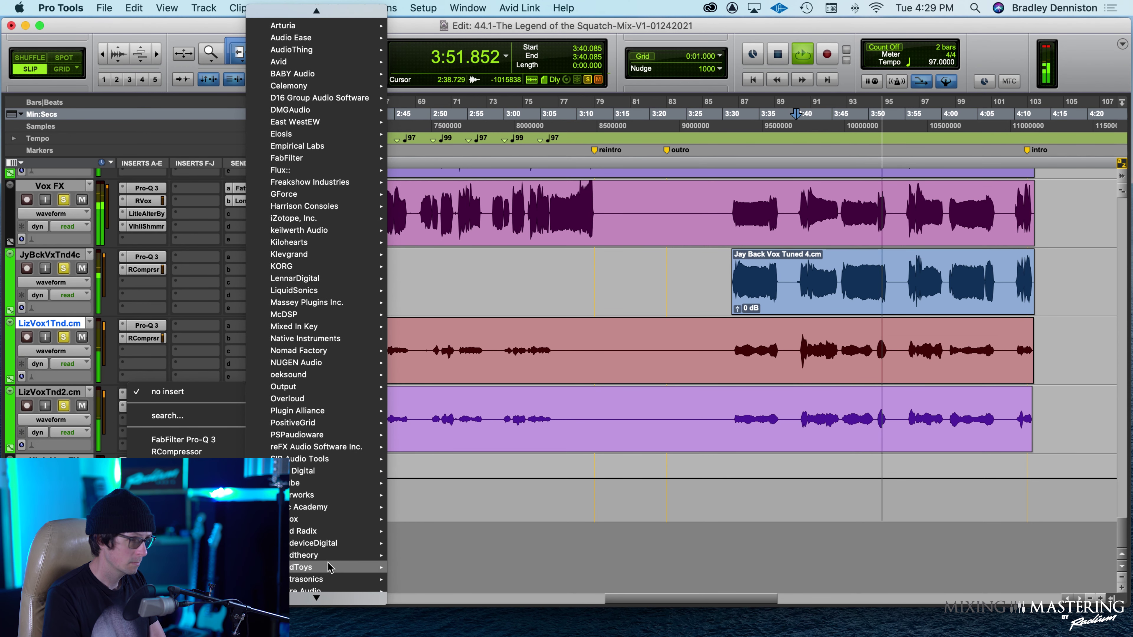
mouse_move(339, 567)
left_click(461, 547)
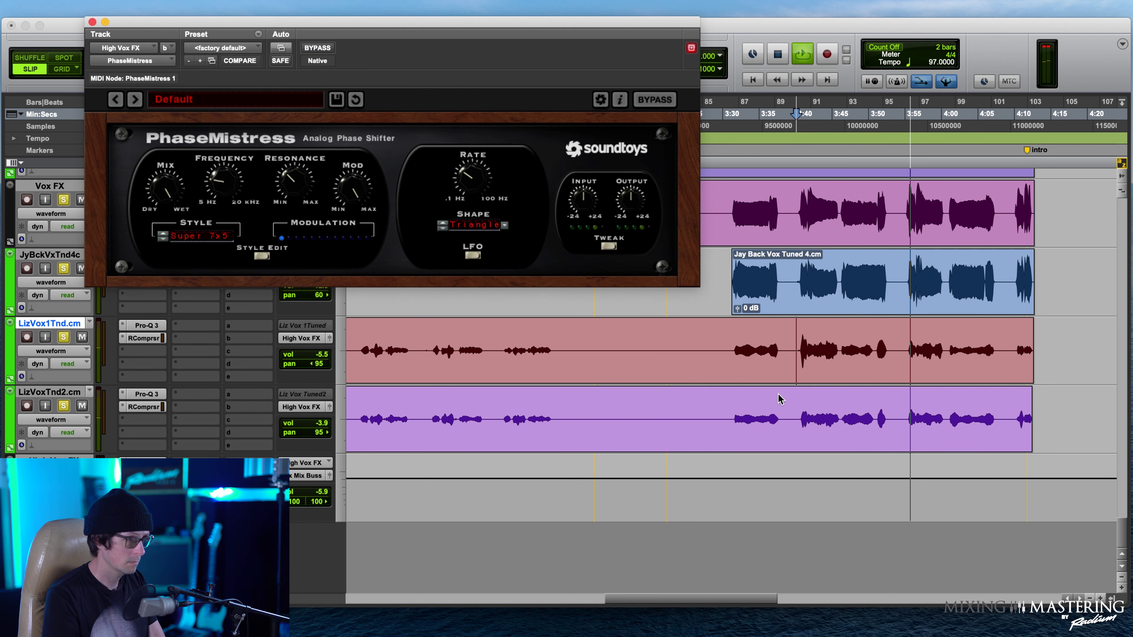
Step: Load the 11 Stereo preset in PhaseMistress, lower its mix and change the style to PM 7x15
left_click(134, 101)
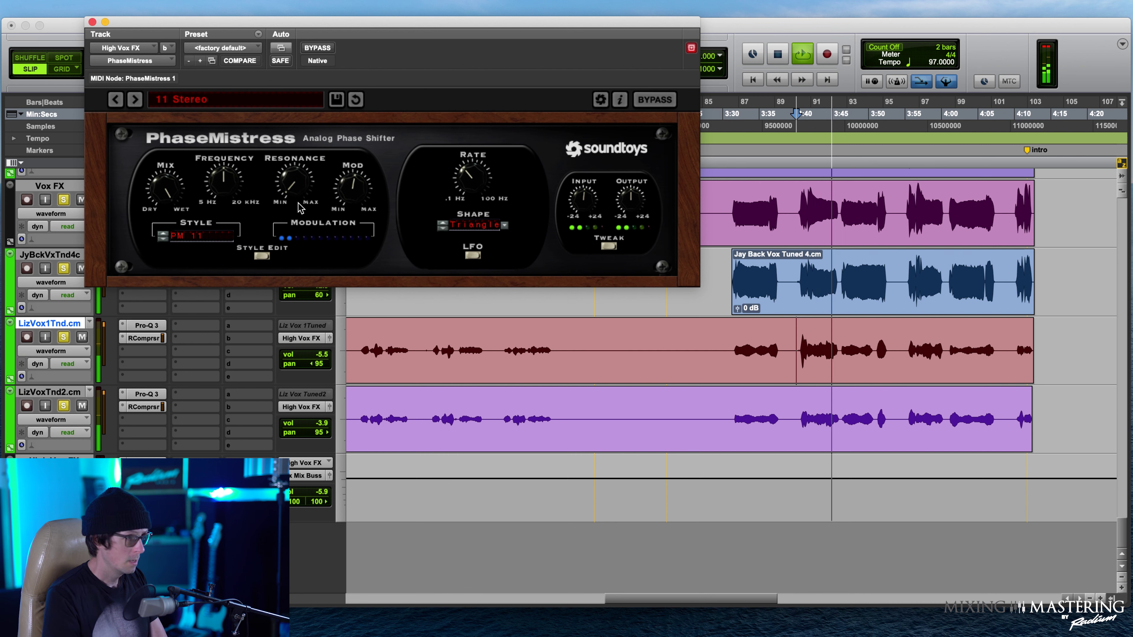
left_click_drag(165, 191, 158, 260)
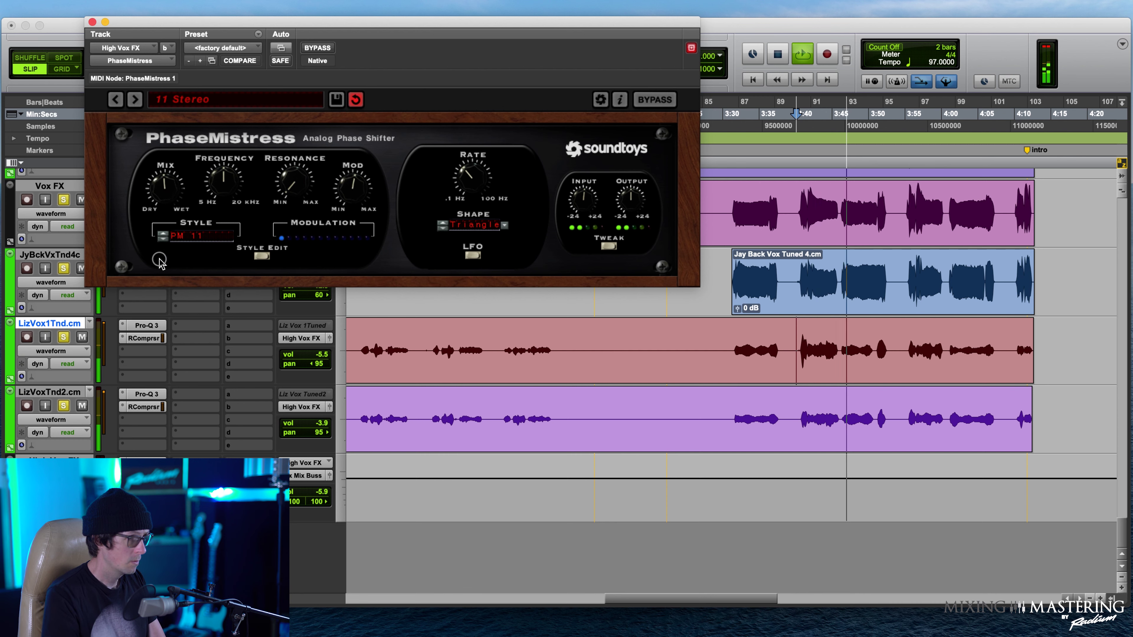
left_click(164, 238)
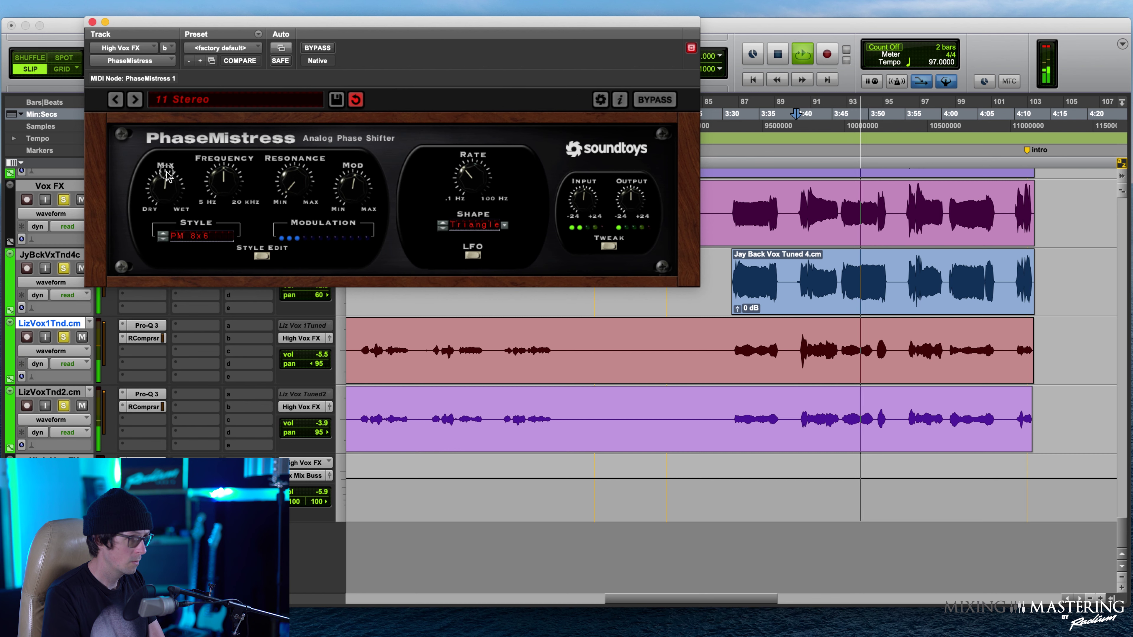
left_click(163, 238)
left_click(163, 237)
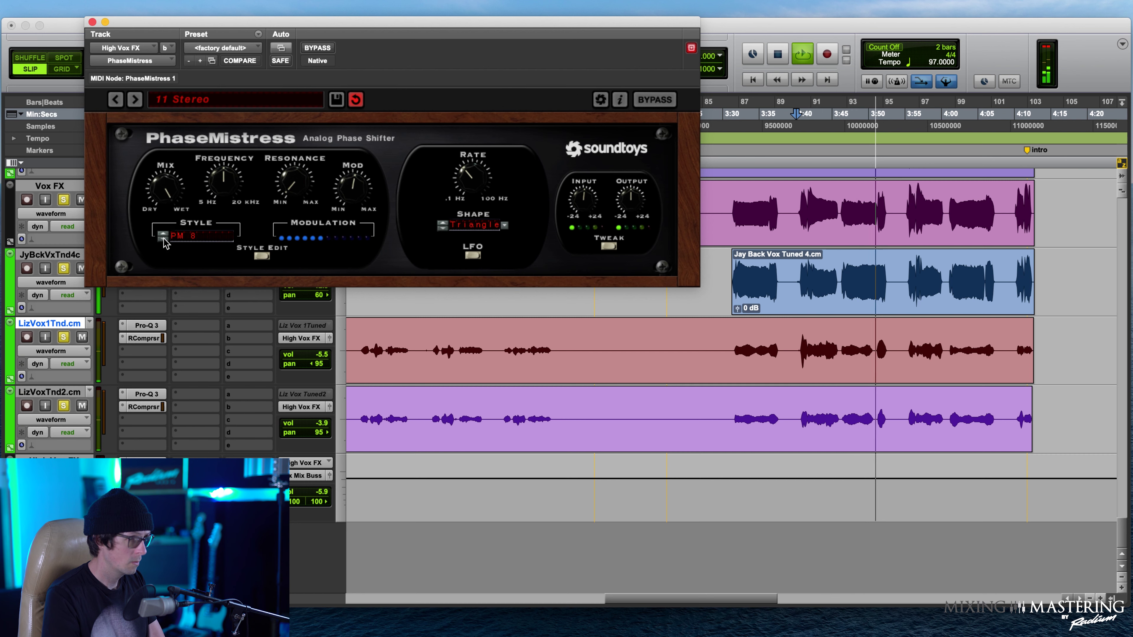
left_click_drag(155, 206, 154, 253)
key("space")
key("space")
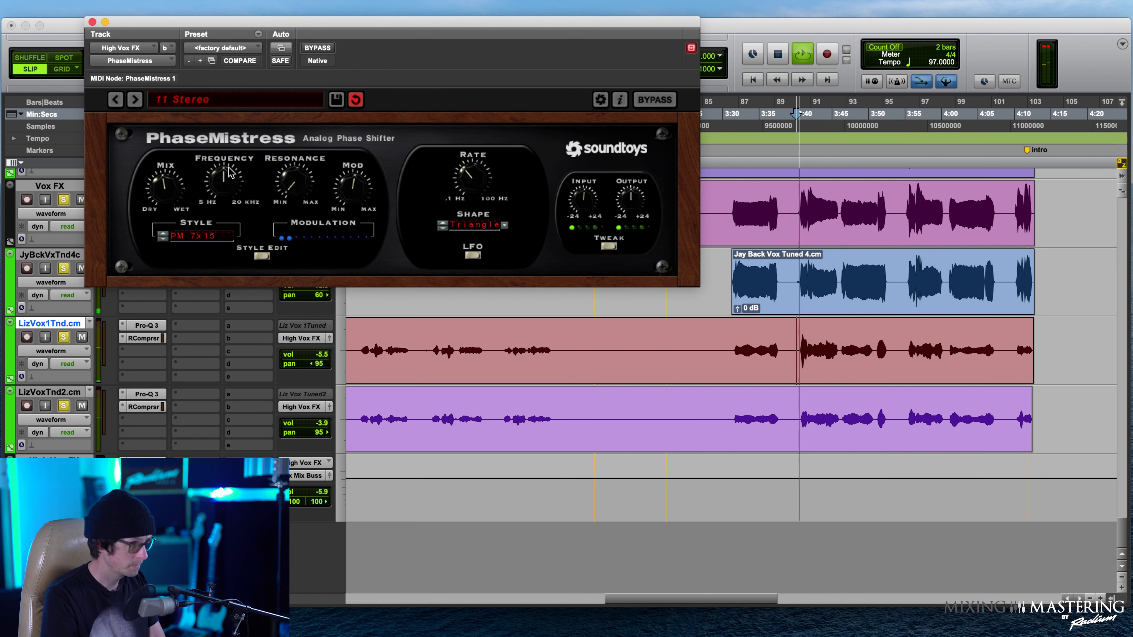
Step: Lower the phaser's frequency and raise its resonance, then restart playback to audition it
left_click_drag(229, 190, 218, 213)
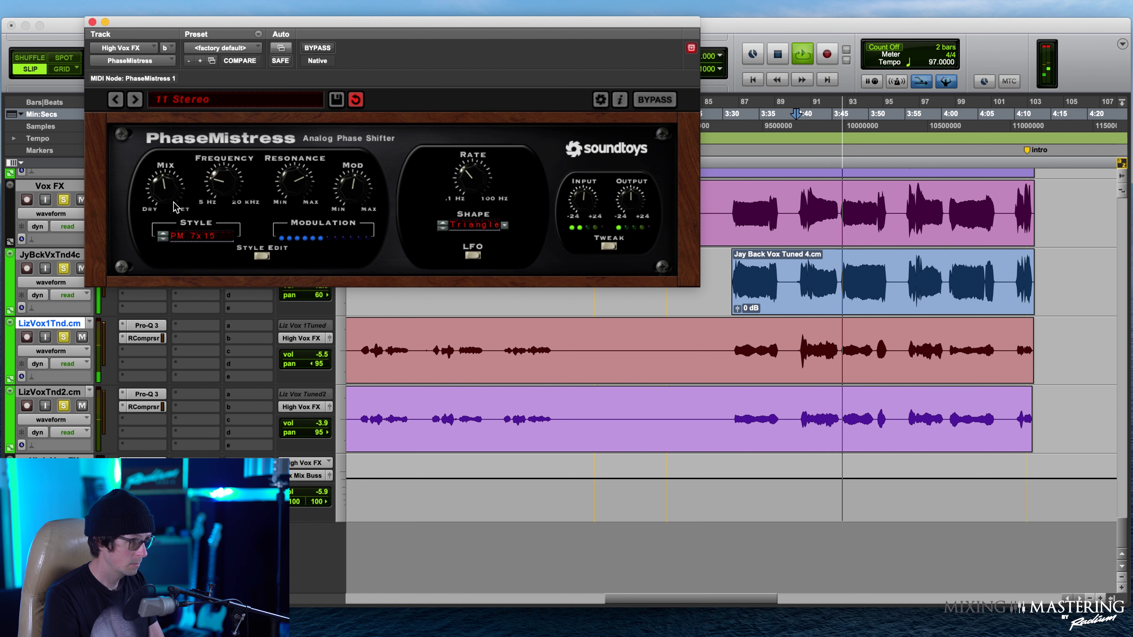
mouse_move(221, 187)
left_mouse_down()
mouse_move(224, 111)
mouse_move(230, 213)
mouse_move(222, 195)
left_mouse_up()
key("space")
key("space")
Step: Load the 2 by 4 Slo Rez preset in PhaseMistress, reduce its mix, and close the plug-in after auditioning
left_click(135, 102)
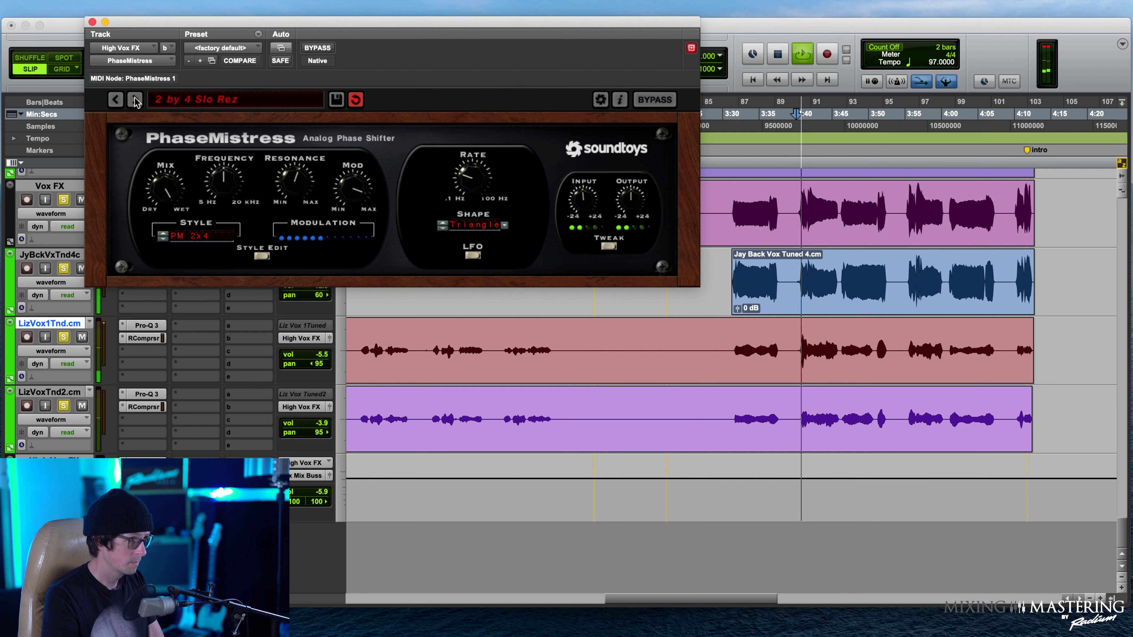
left_click_drag(164, 189, 152, 259)
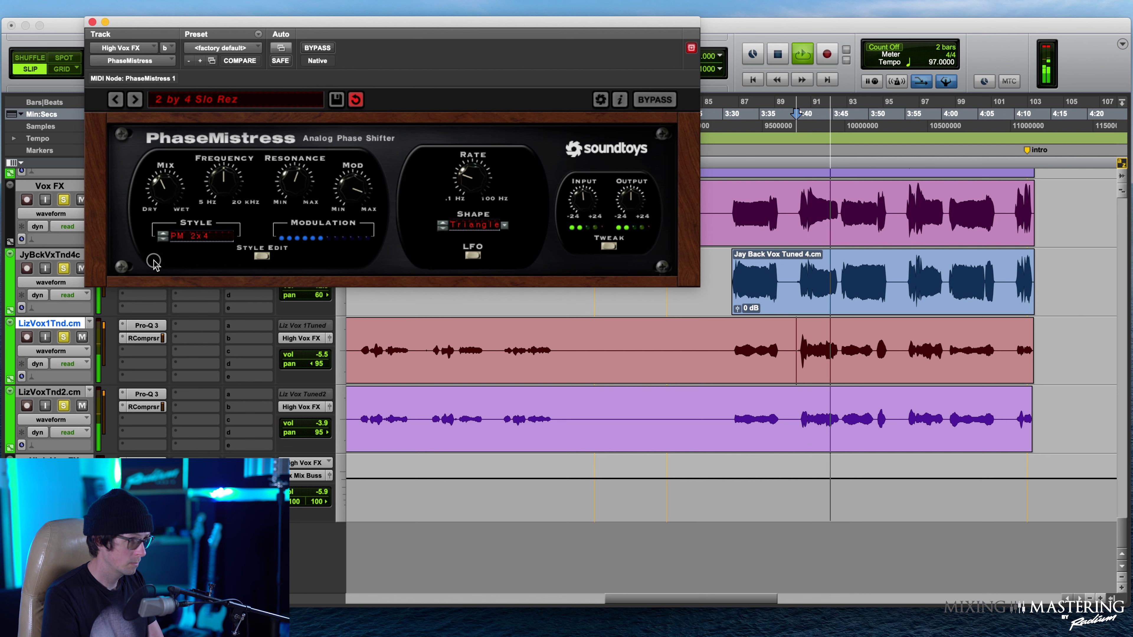
key("space")
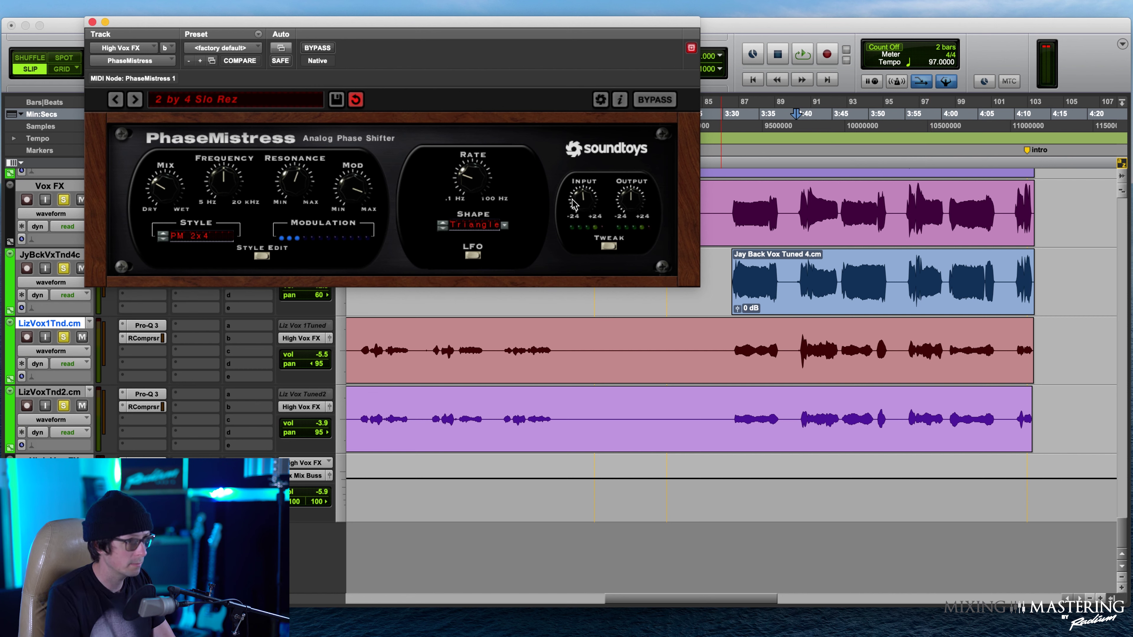
left_click(92, 21)
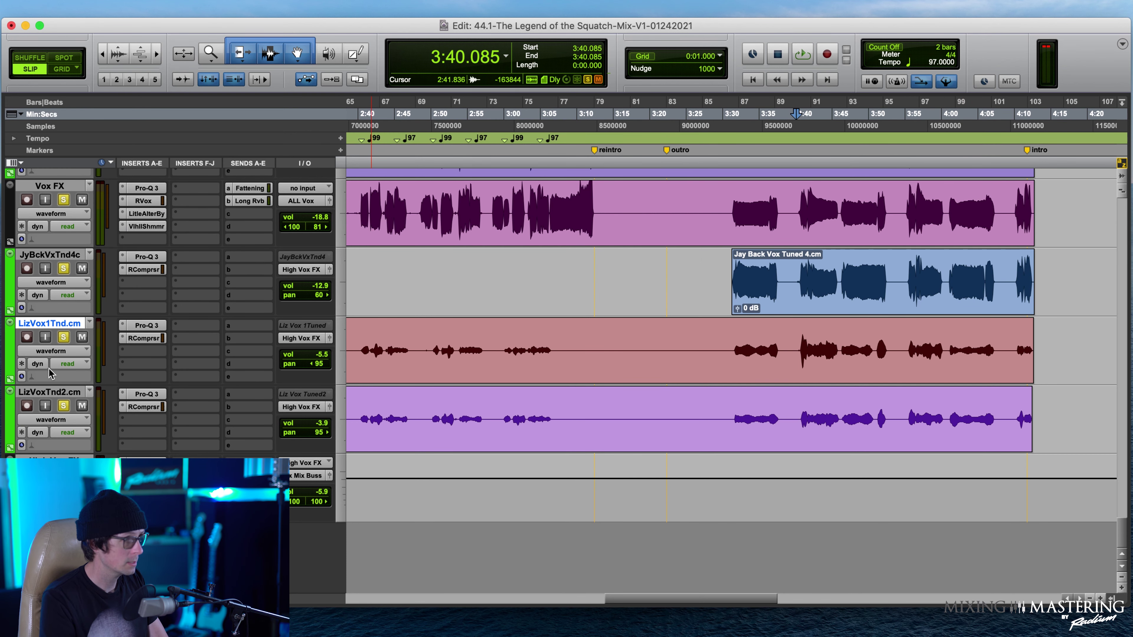
Step: Clear all solos, play the full mix from about 3:40 and lower the High Vox FX bus volume to -6.1 dB
left_click(64, 338, "alt")
key("space")
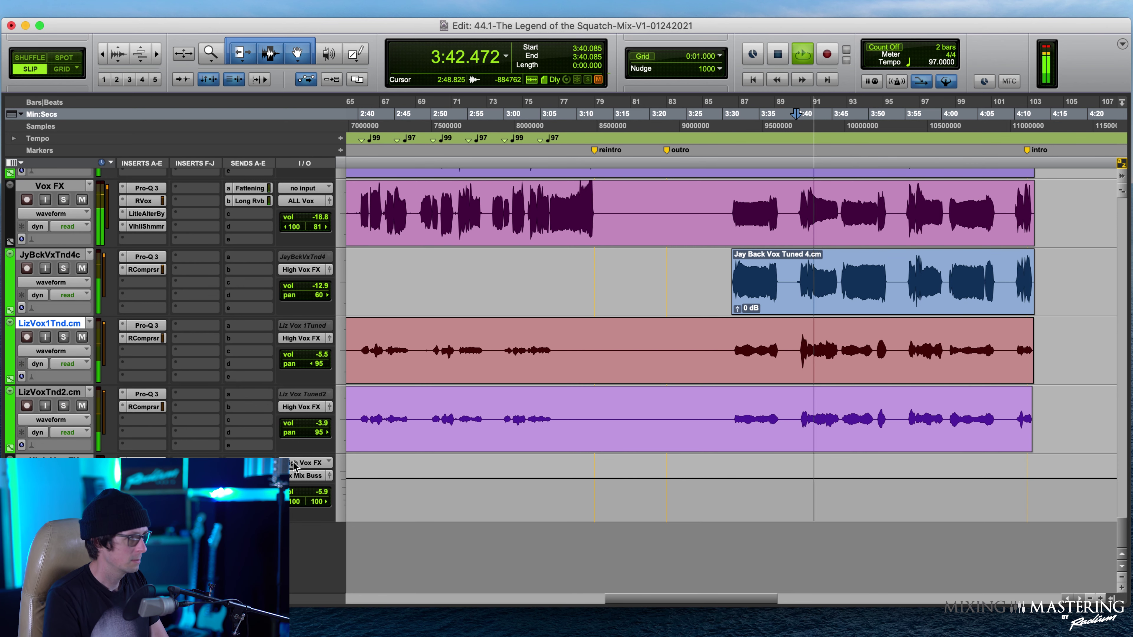
left_click_drag(316, 495, 317, 499)
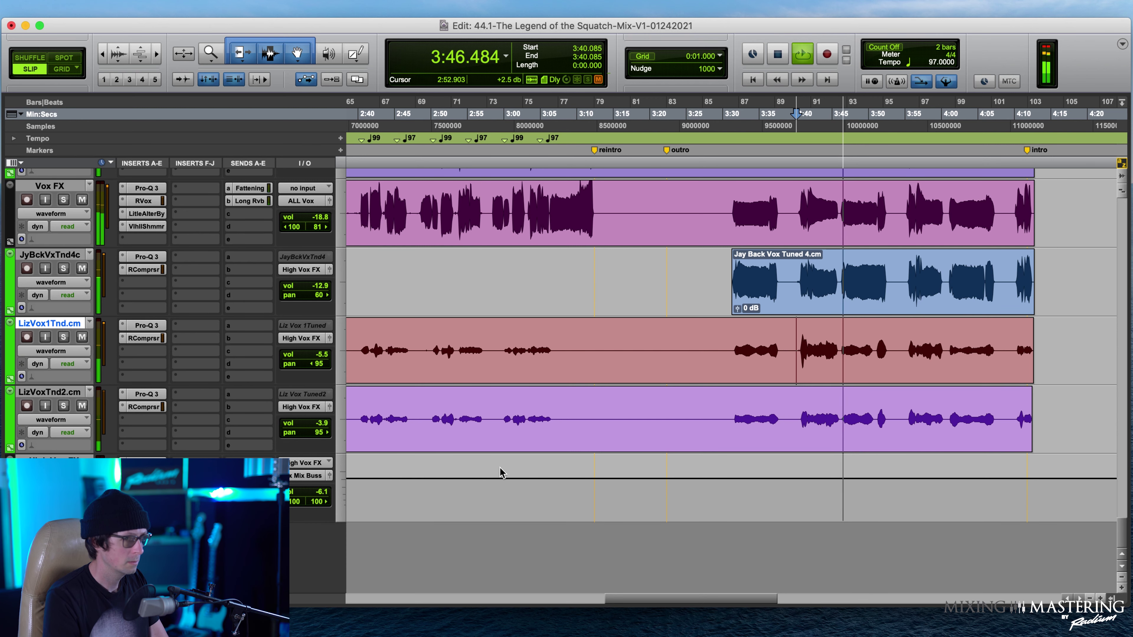
Step: Find the BckwrdsDly guitar track above the vocals, solo it and restart playback from about 3:40
scroll(117, 313, "up", 5)
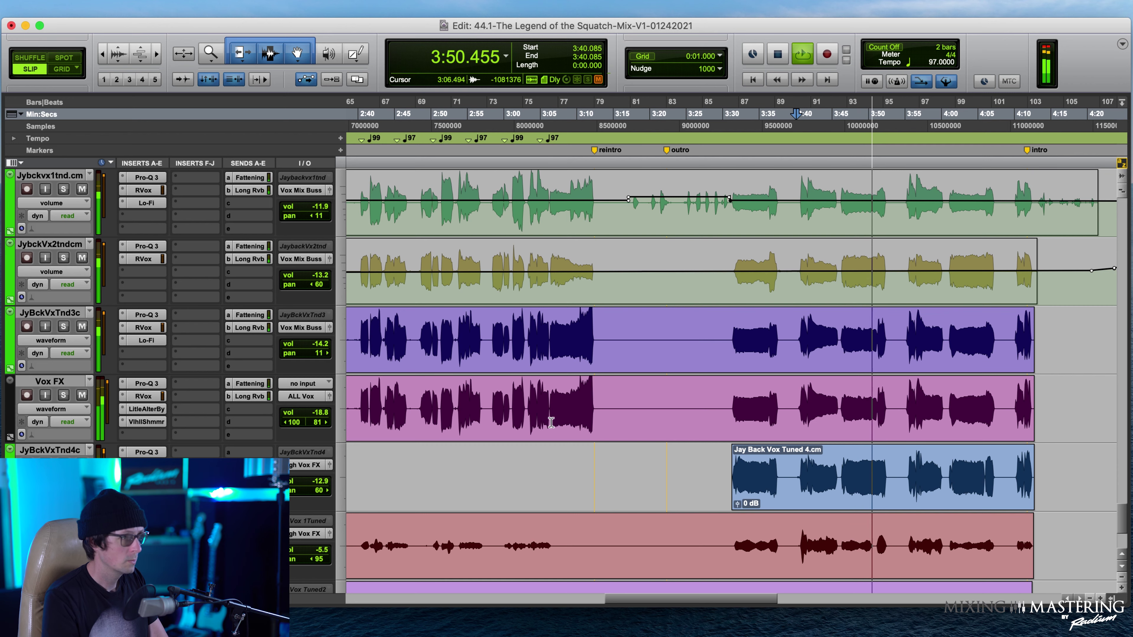
scroll(589, 425, "up", 3)
scroll(590, 425, "up", 4)
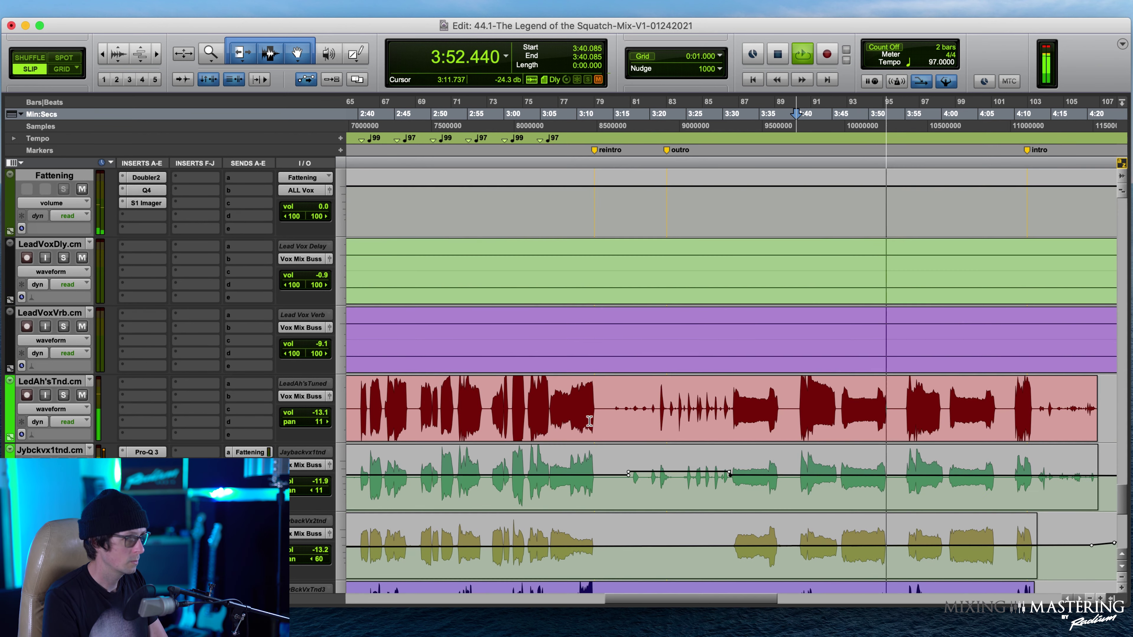
scroll(589, 421, "up", 4)
scroll(589, 421, "up", 4)
scroll(589, 421, "down", 4)
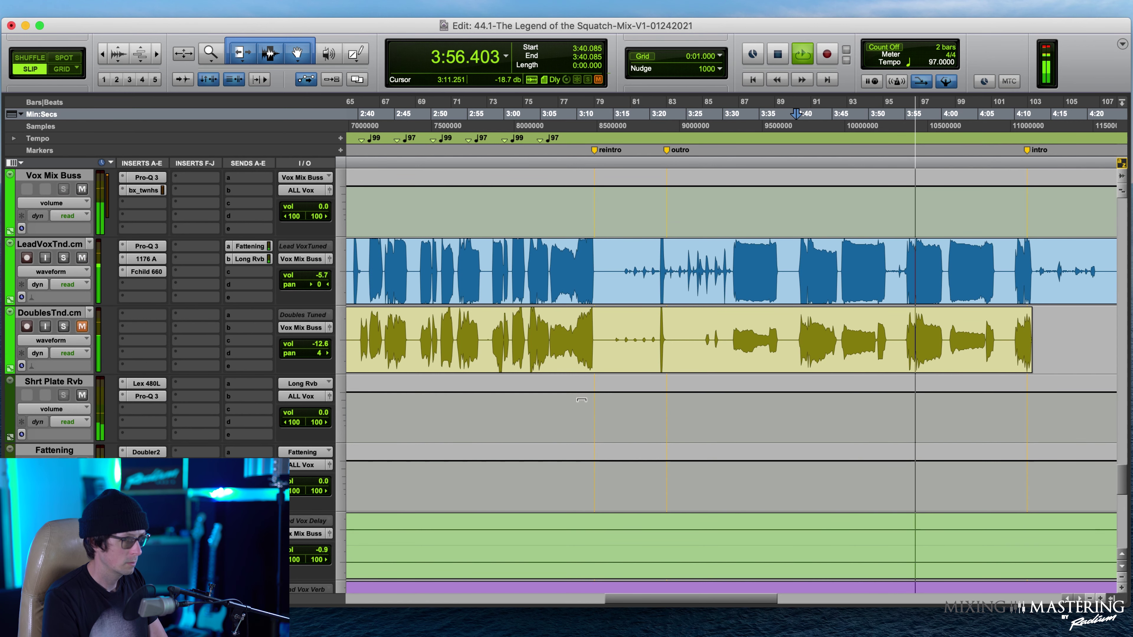
scroll(568, 411, "up", 9)
scroll(268, 402, "down", 3)
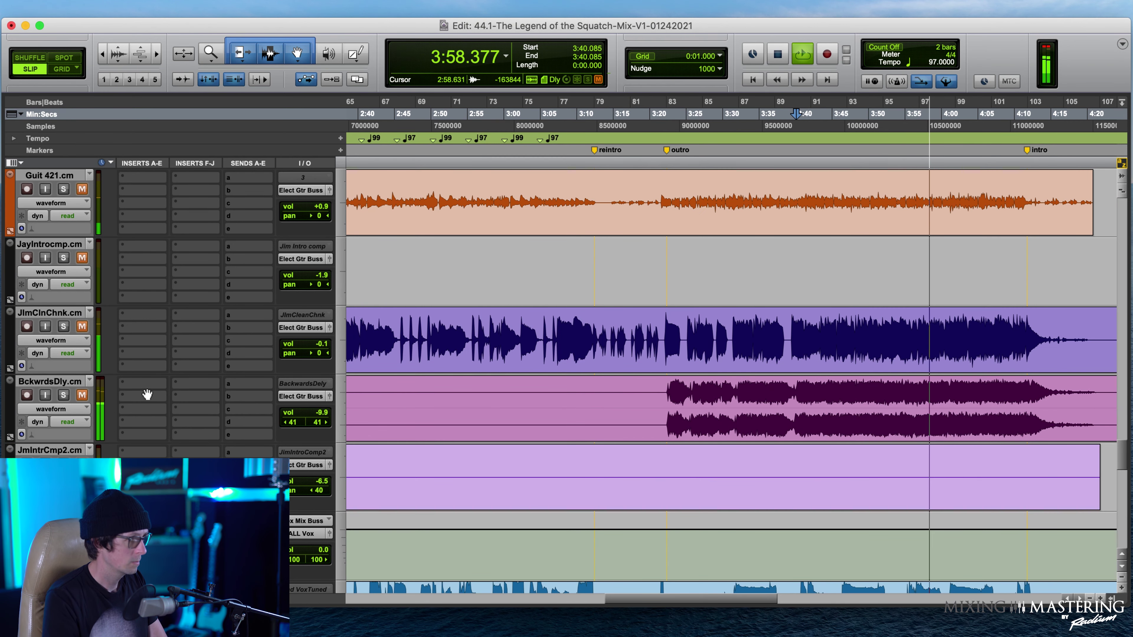
key("space")
left_click(64, 395)
key("space")
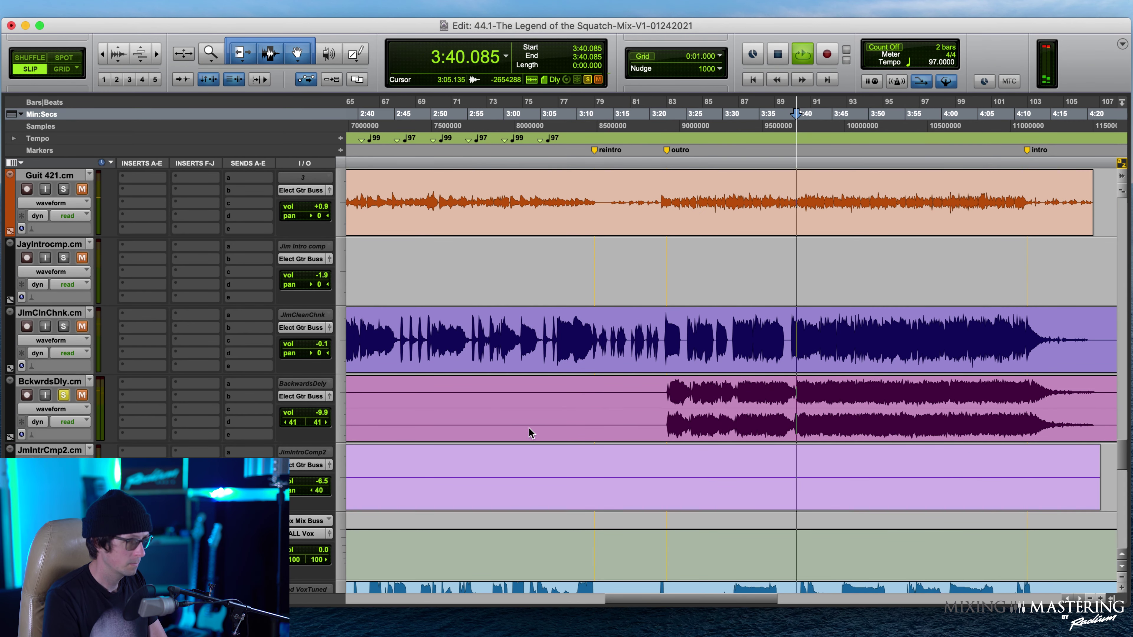
Step: Unmute the BckwrdsDly track and replay it, then clear its solo and mute it again
left_click(82, 395)
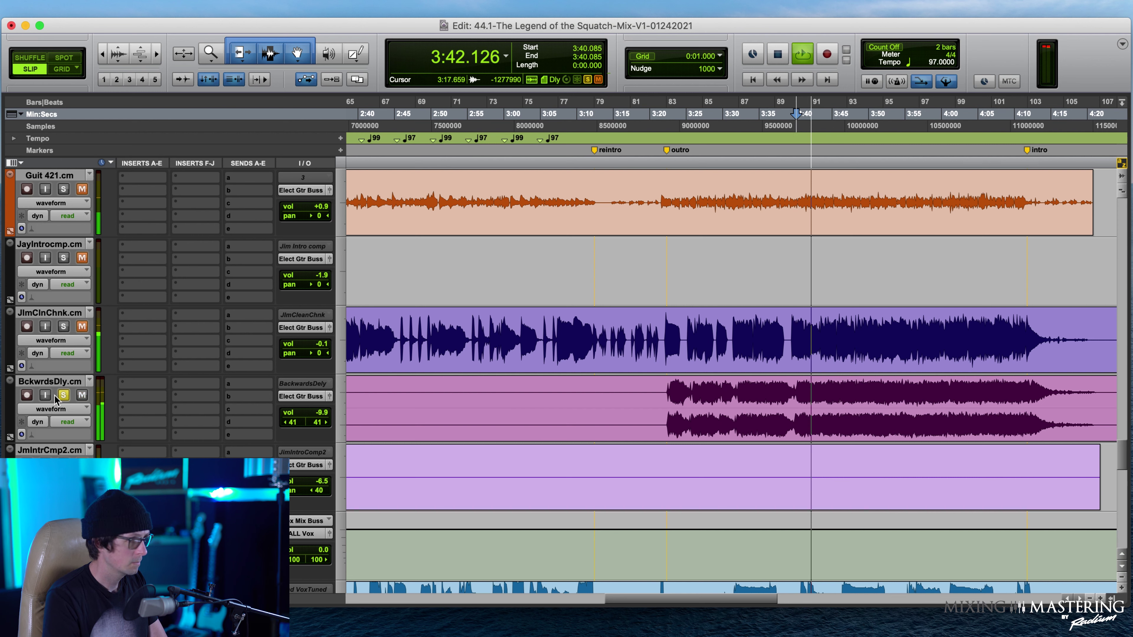
key("space")
key("space")
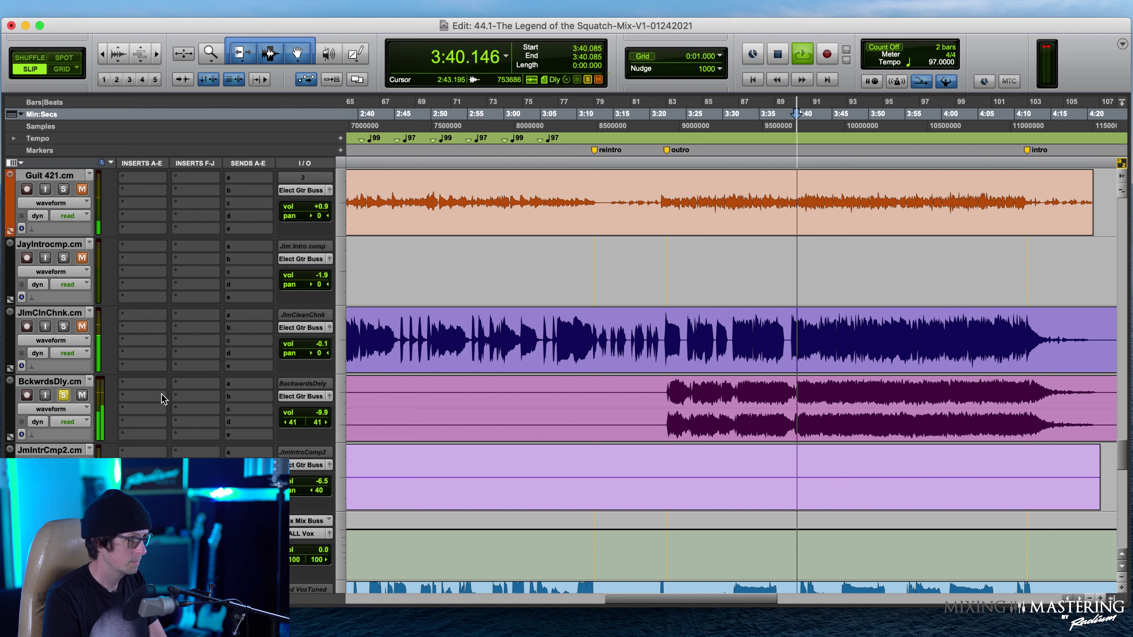
left_click(64, 395)
left_click(85, 399)
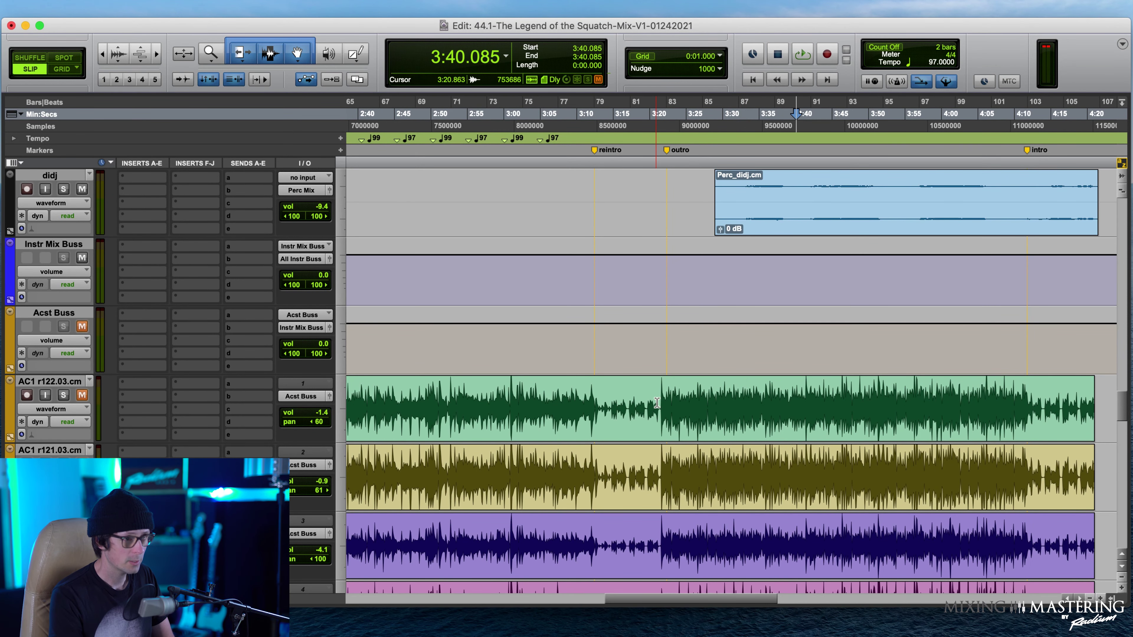
Step: Select the outro range from about 3:21 to 3:41, starting on the AC1 r122 acoustic track
left_click_drag(660, 404, 808, 479)
scroll(798, 476, "up", 10)
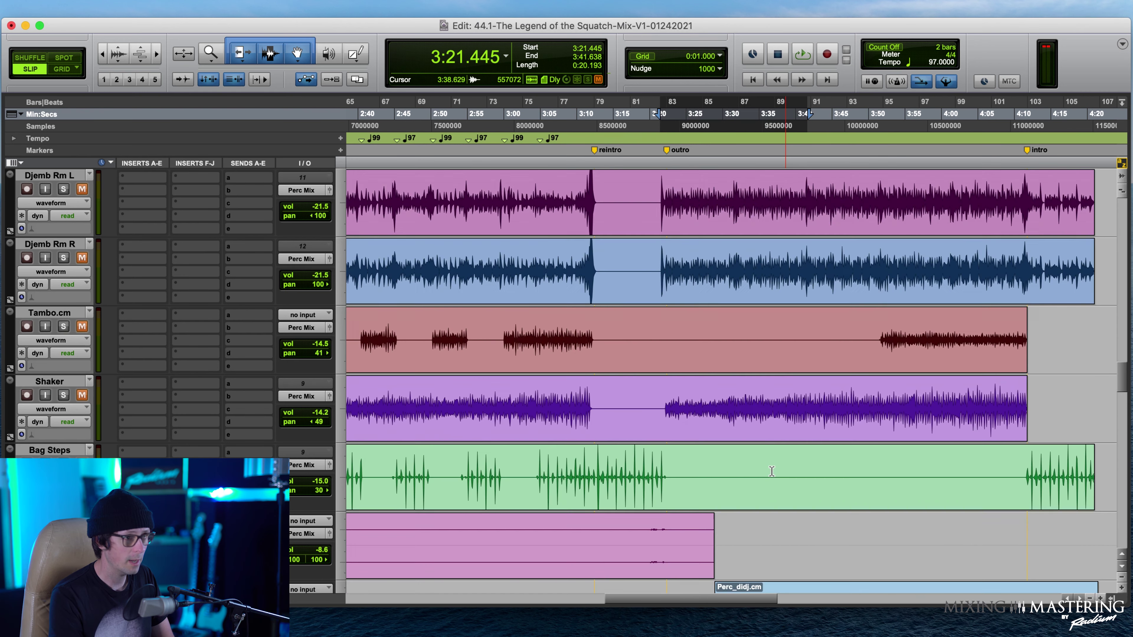